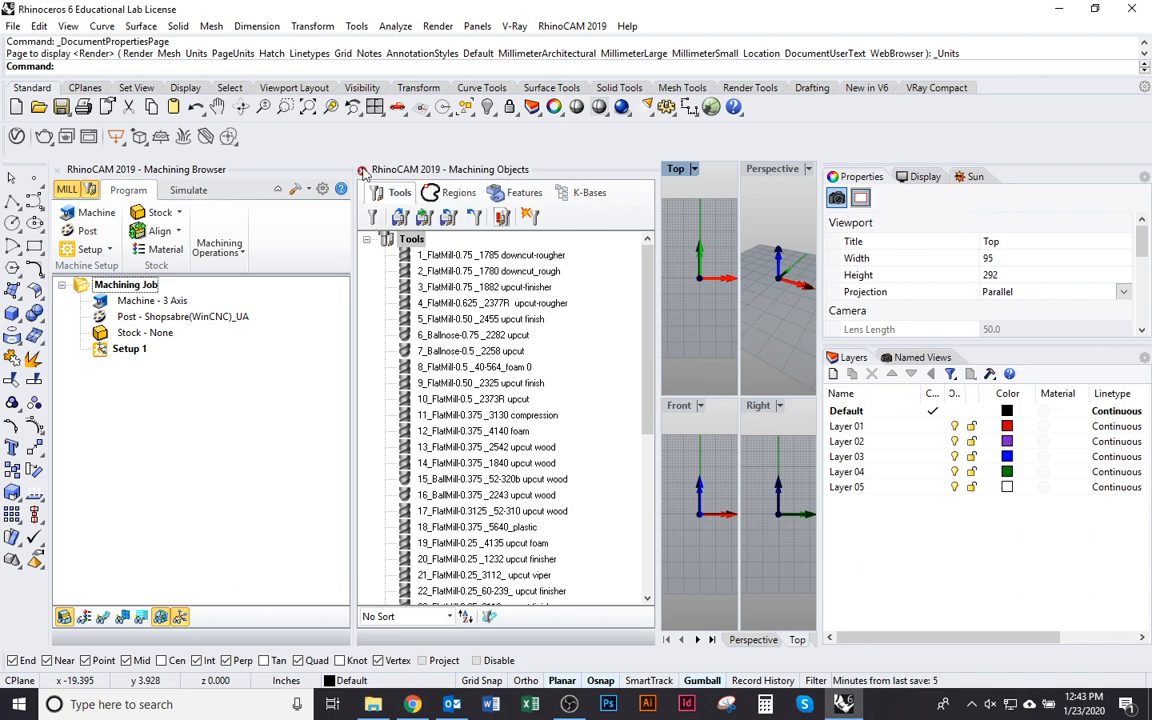
Step: Close the RhinoCAM Machining Objects and Machining Browser windows and maximize the Top viewport
left_click(362, 170)
left_click(57, 170)
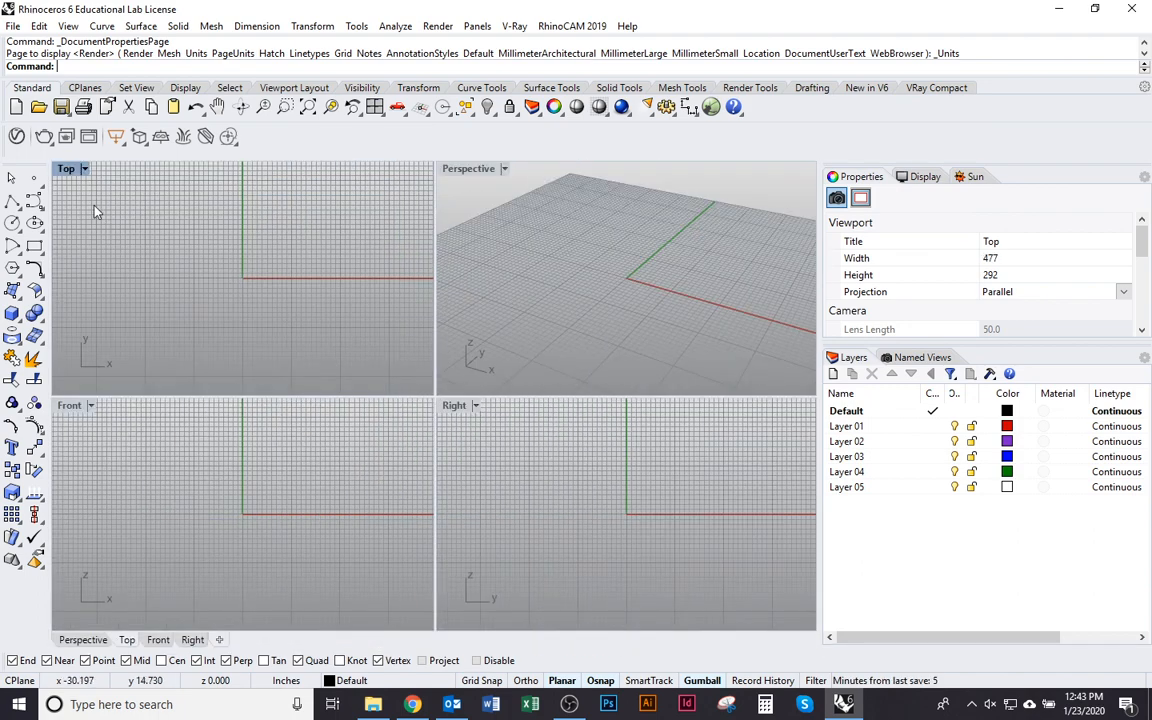
double_click(66, 169)
scroll(465, 409, "up", 3)
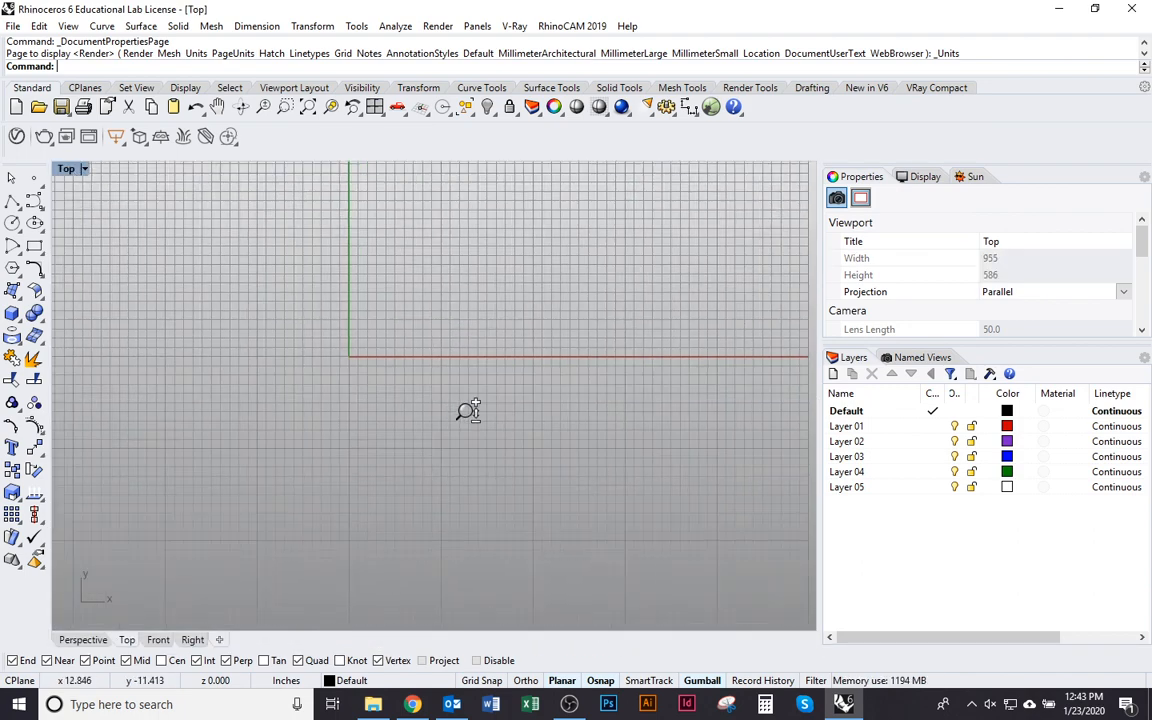
Step: Create a box with its first corner at 0,0, a 7 by 7 inch base and a height of 2 inches
right_click_drag(347, 491, 353, 426, "ctrl+shift")
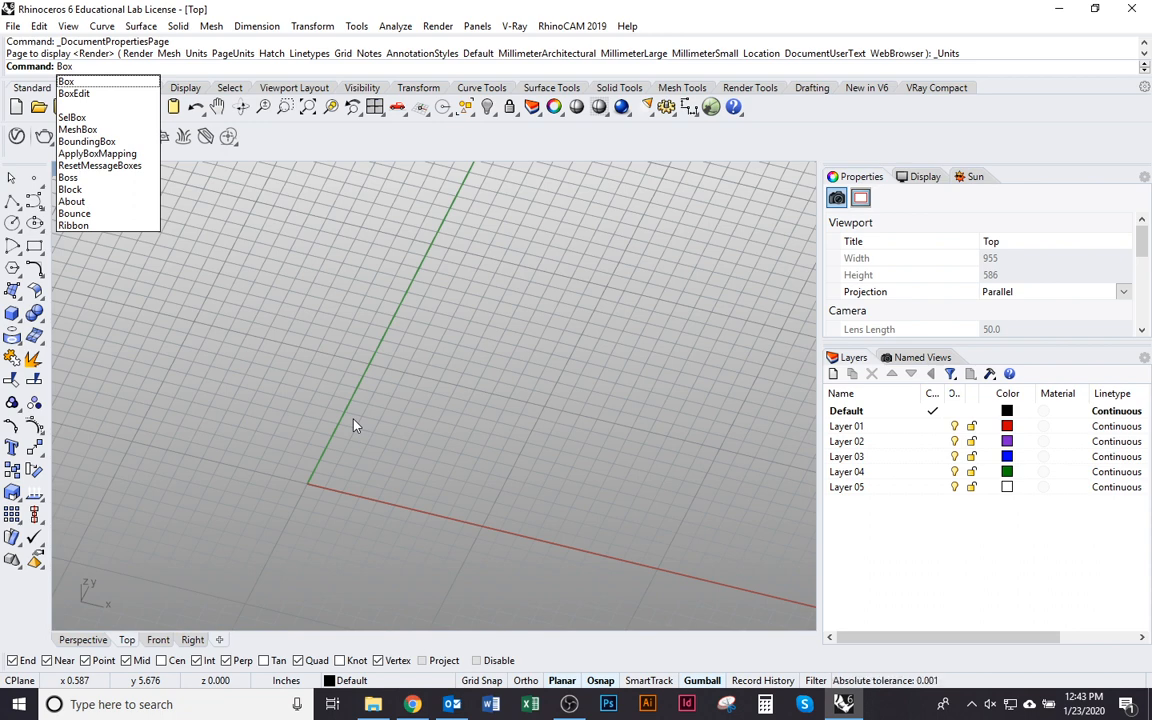
key("Return")
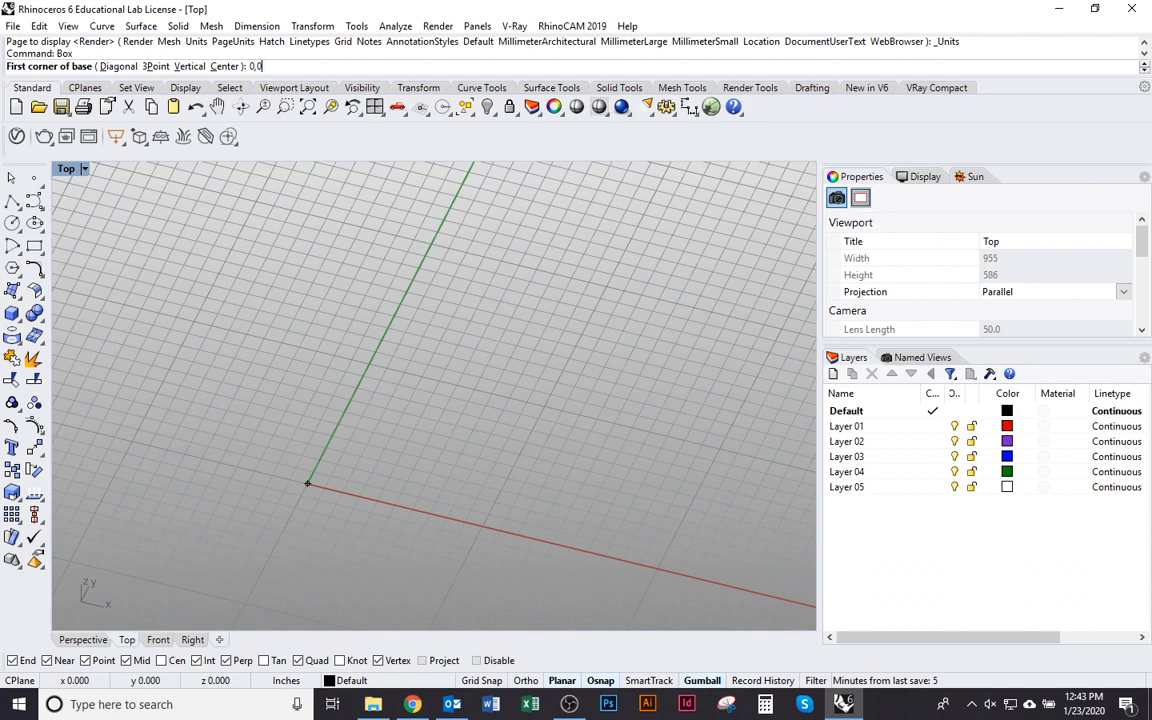
key("Return")
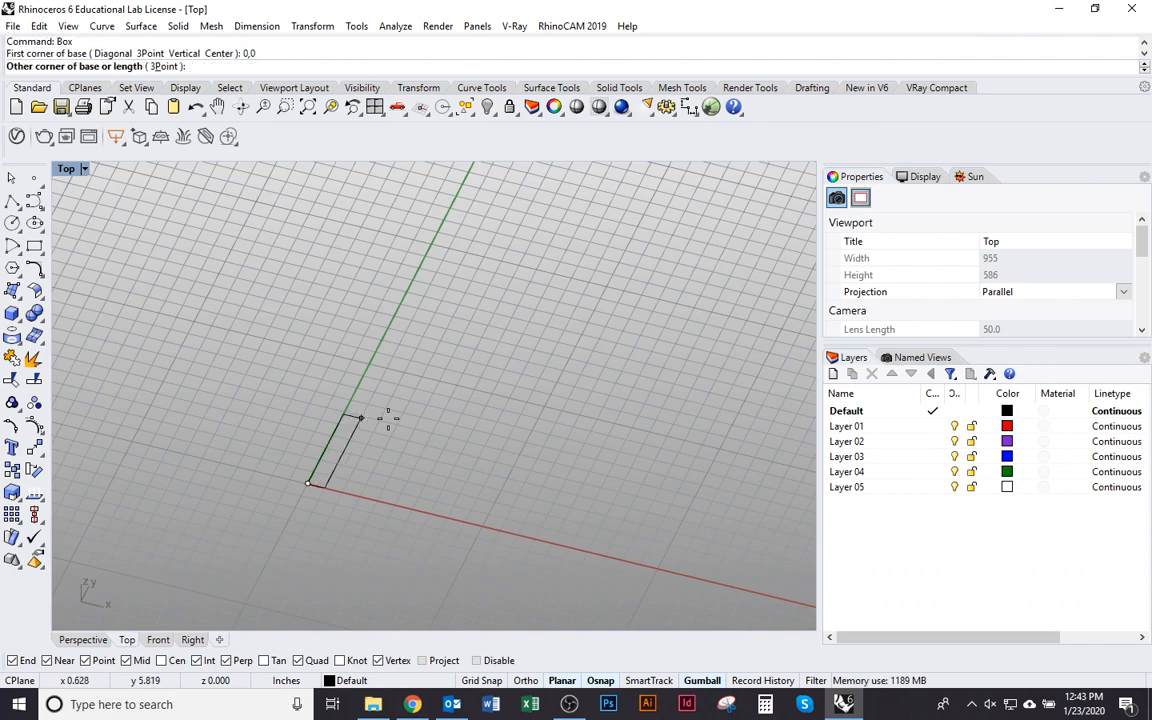
type("7")
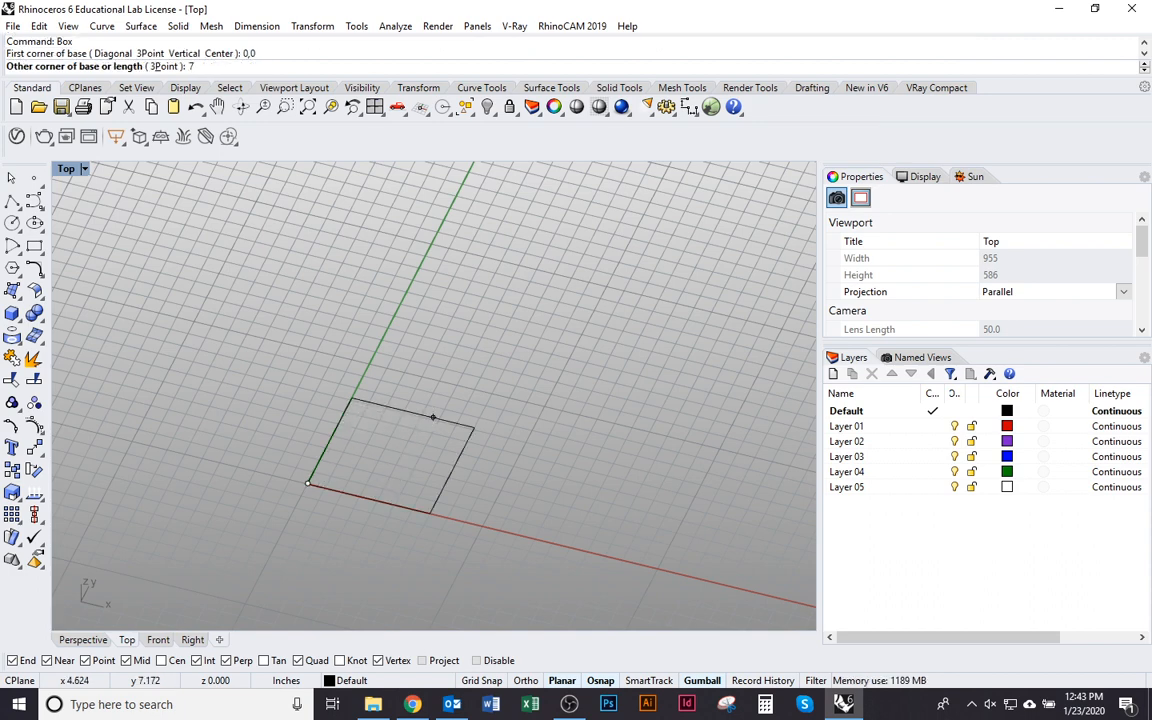
key("Return")
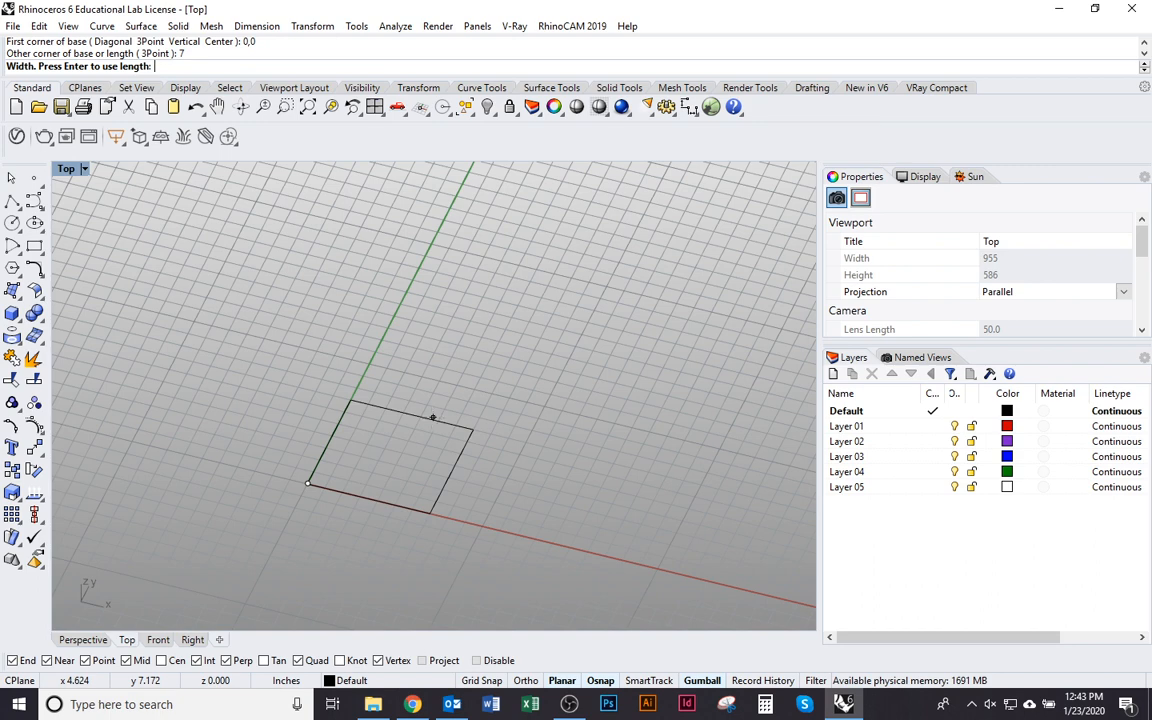
key("Return")
type("2")
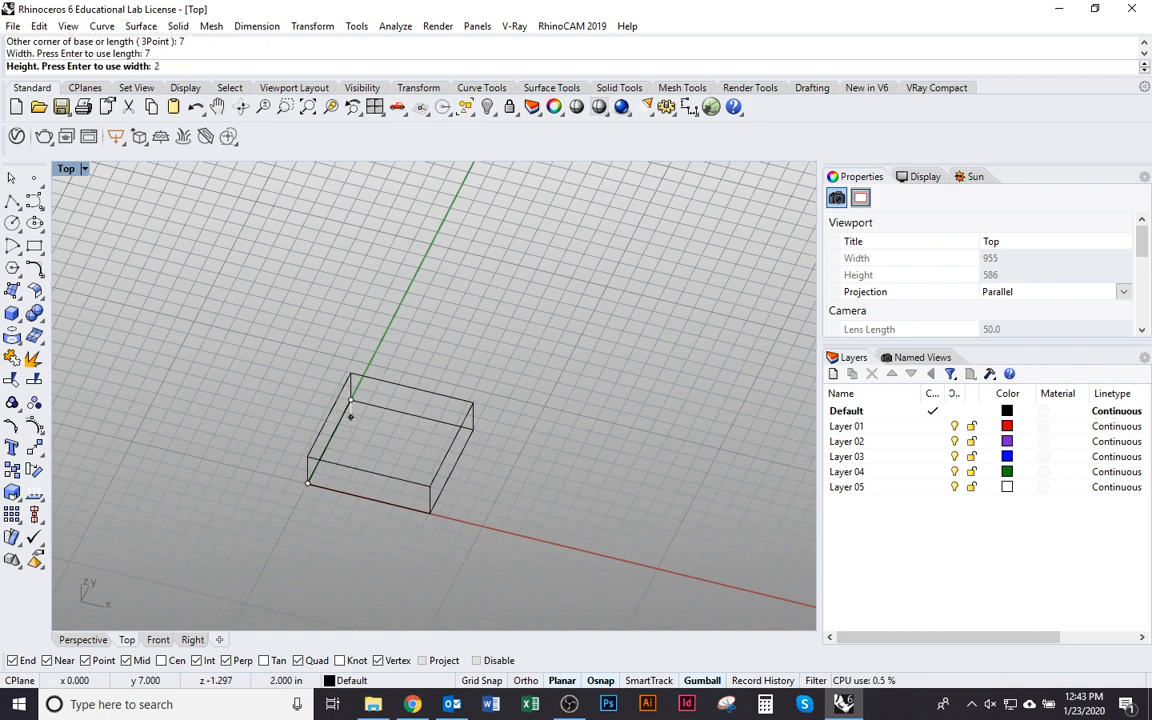
key("Return")
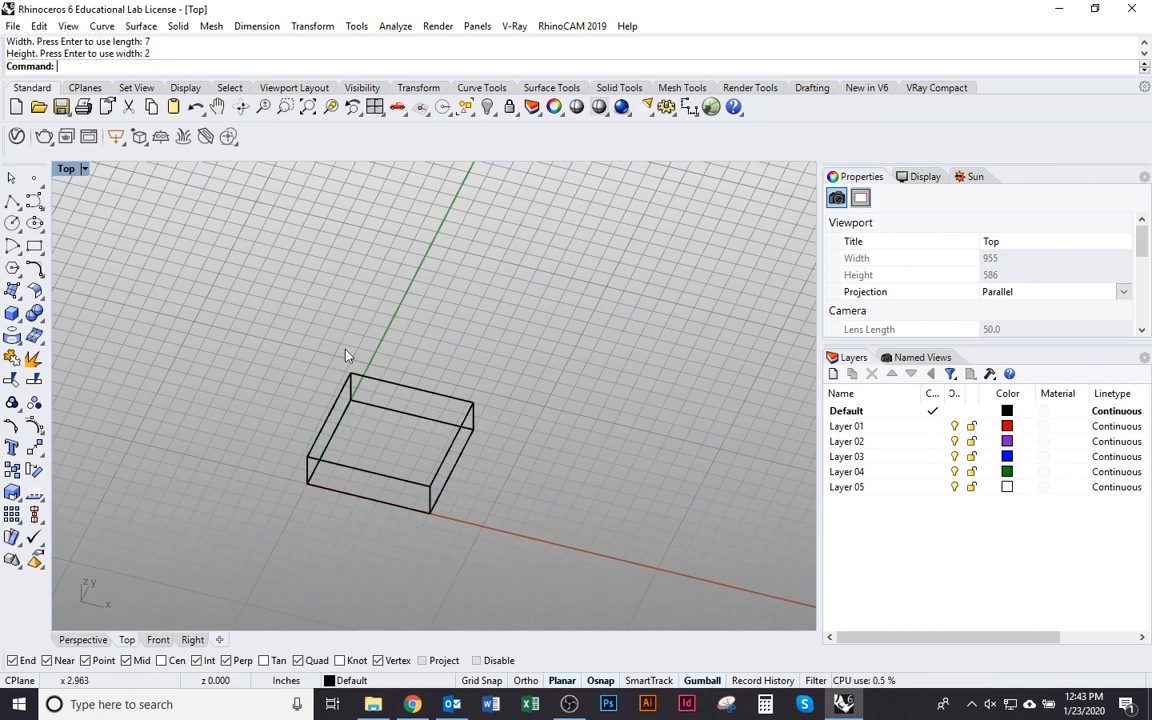
Step: Set the Top viewport's display mode to Shaded
left_click(66, 168)
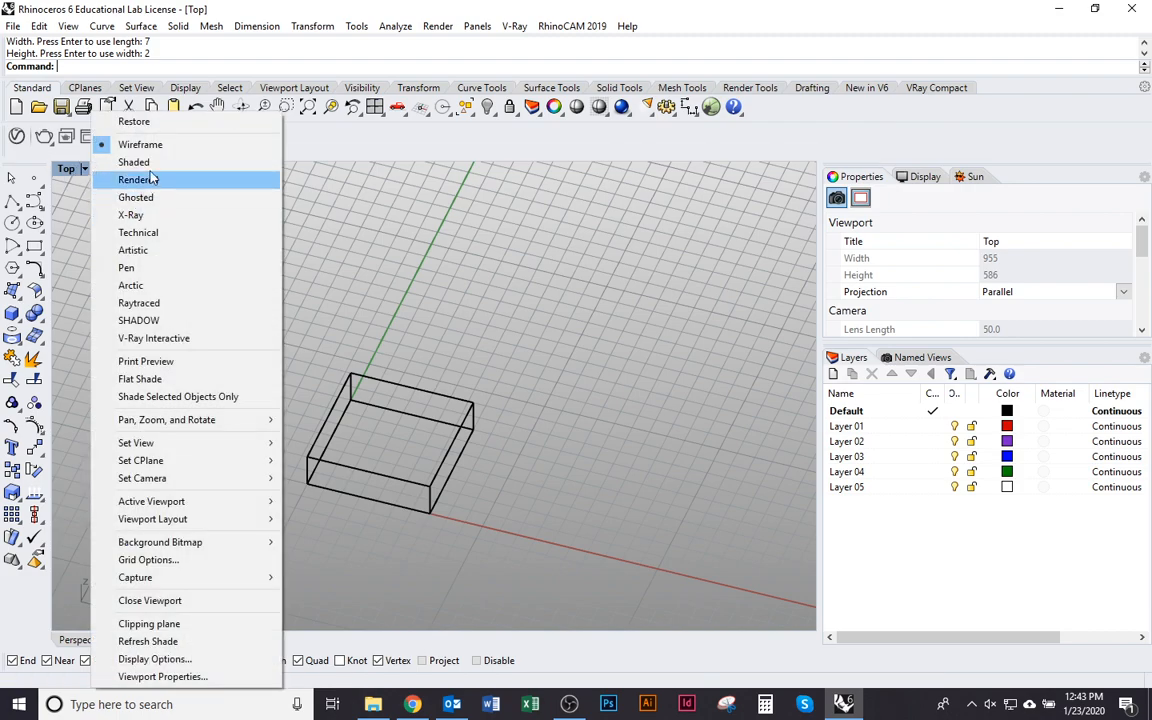
left_click(140, 161)
scroll(375, 510, "up", 5)
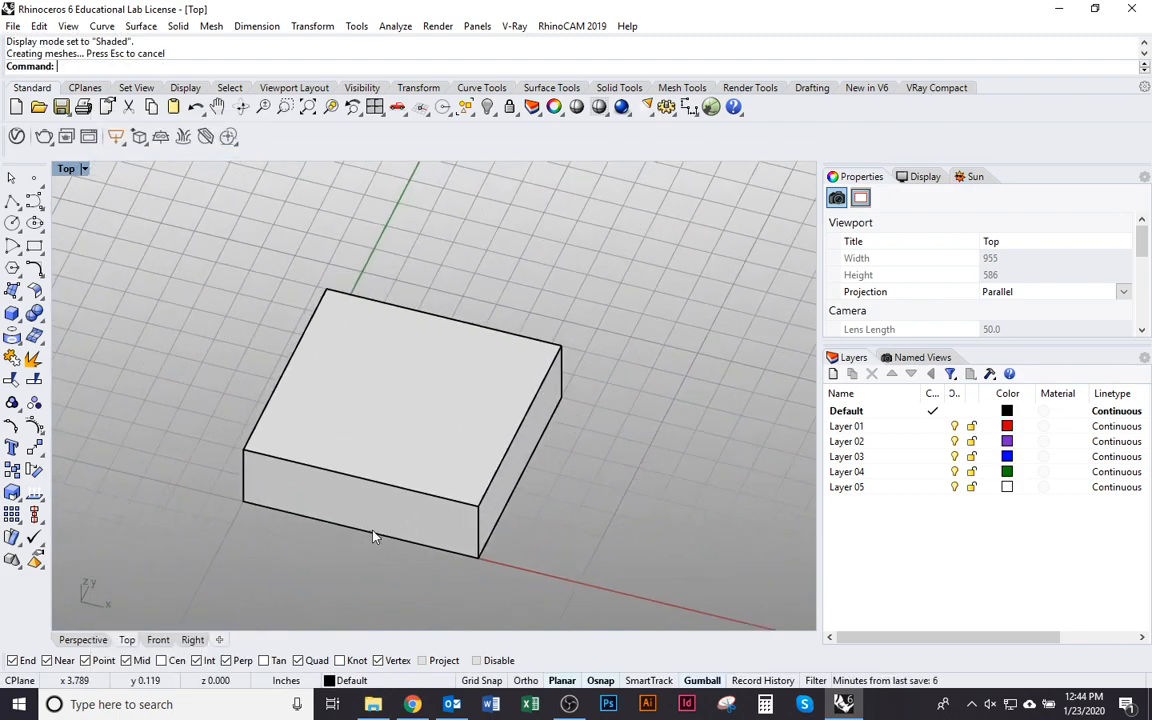
Step: Create a second box centered on the first box's top face, with a 6 by 6 inch base and 1.5 inches high
right_click(373, 537)
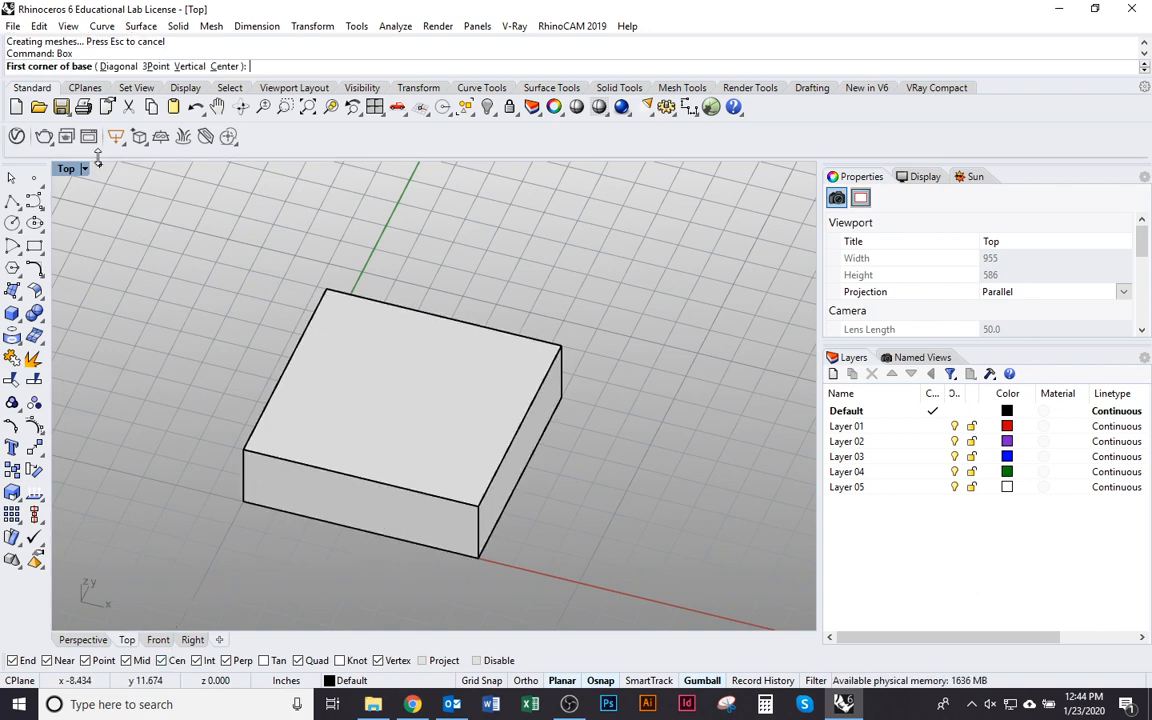
left_click(225, 66)
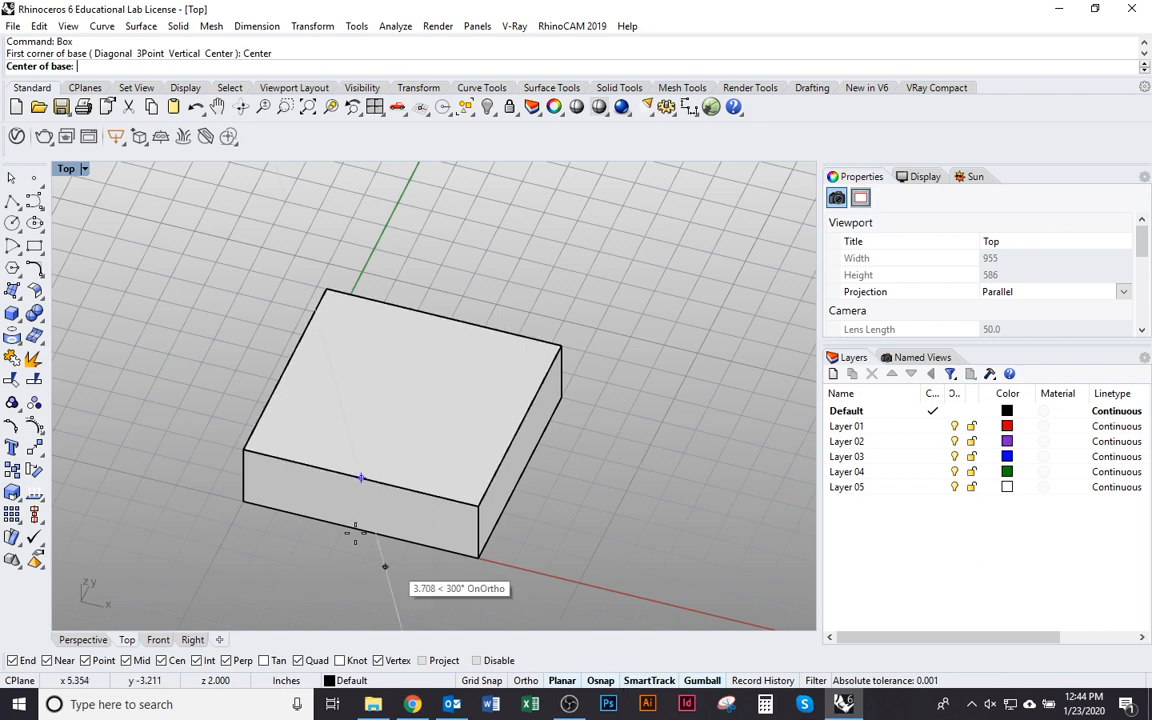
left_click(403, 397)
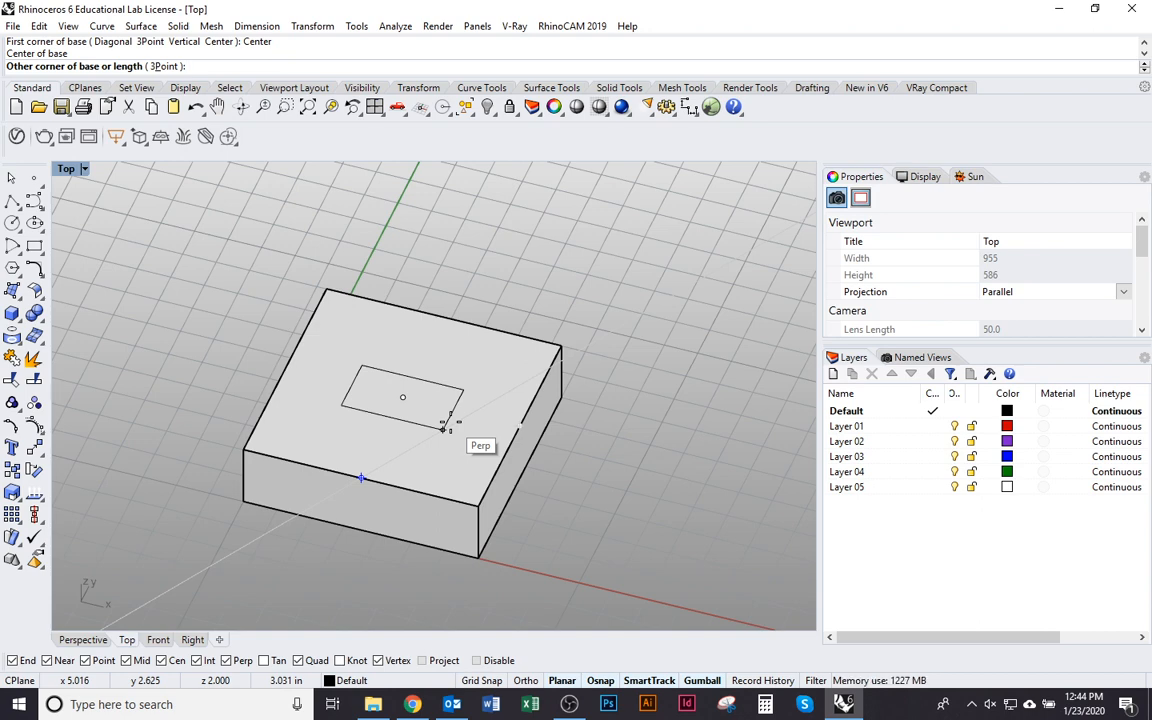
type("6")
key("Return")
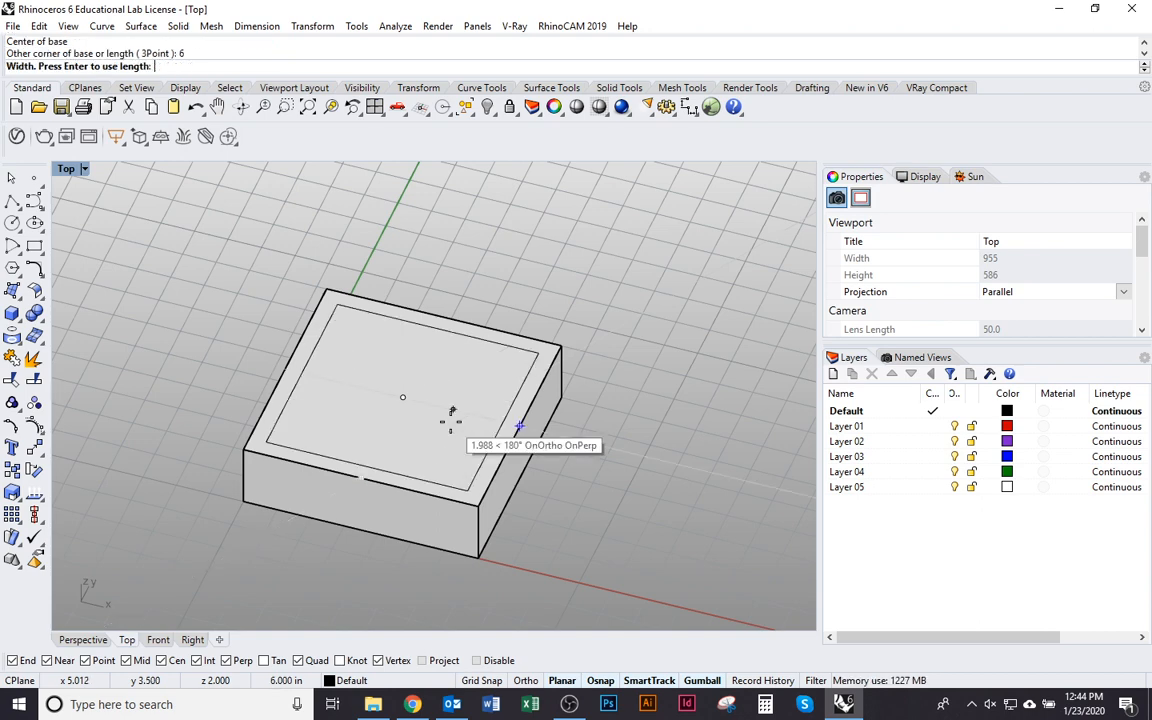
key("Return")
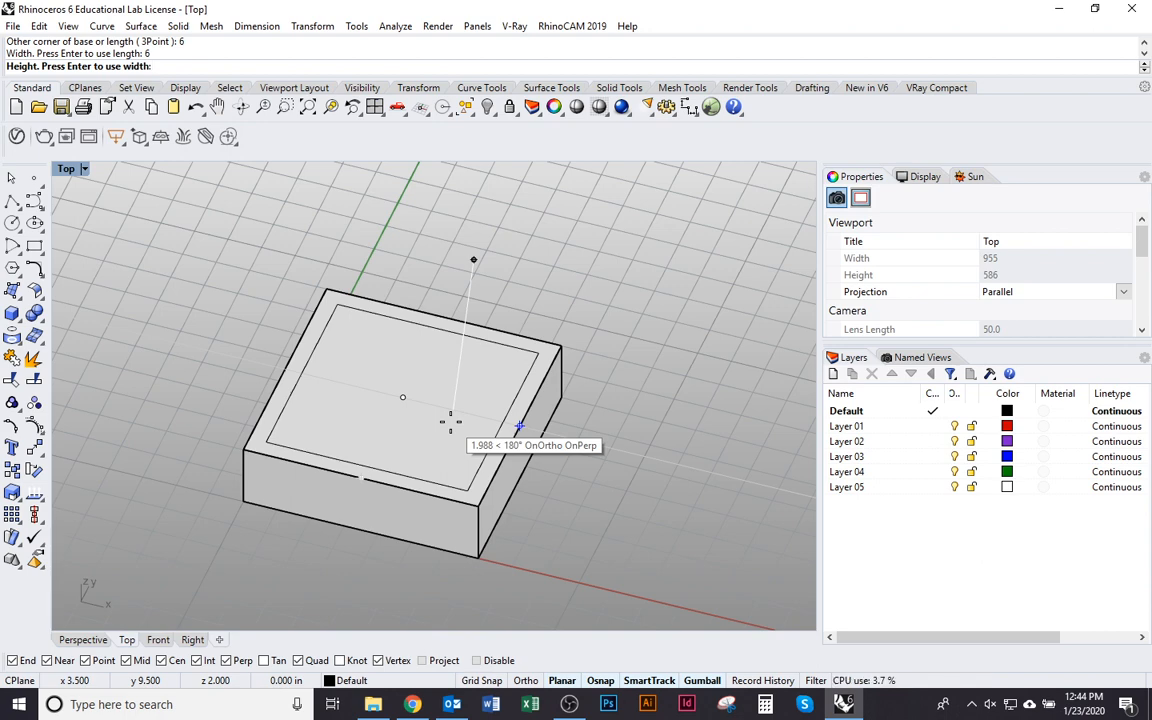
type("1.5")
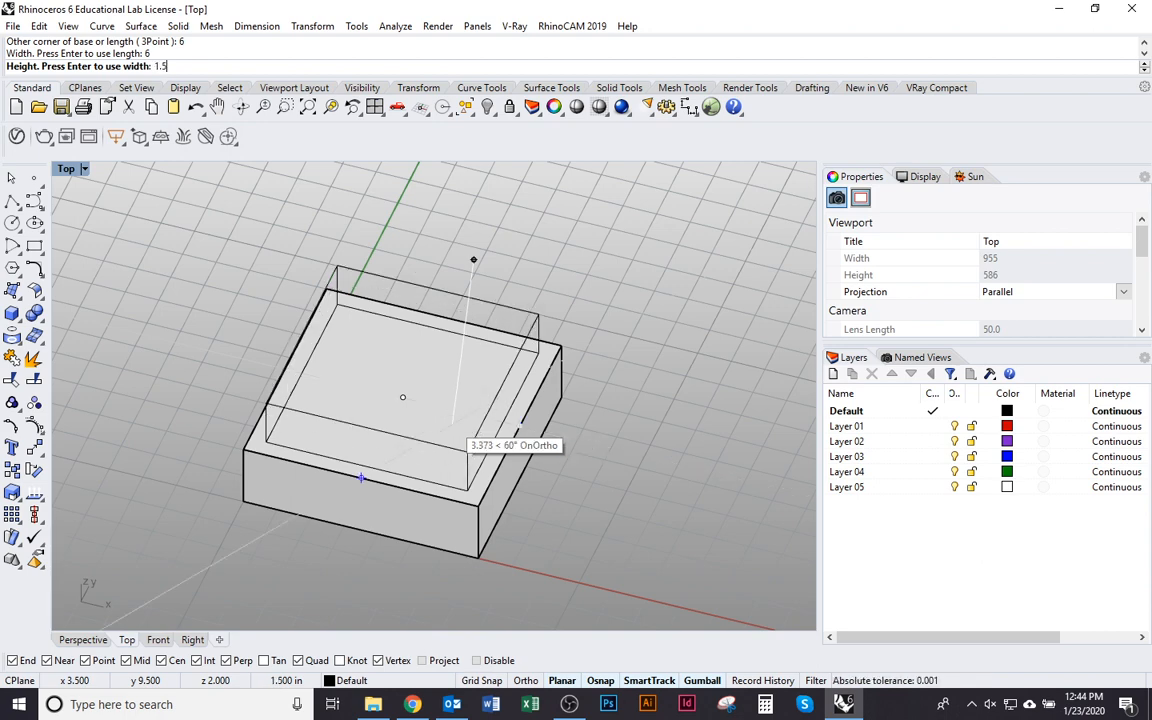
key("Return")
Step: Switch to the CNC Router Workshop document in Chrome, check its volume rules and return to Rhino
key("alt+Tab")
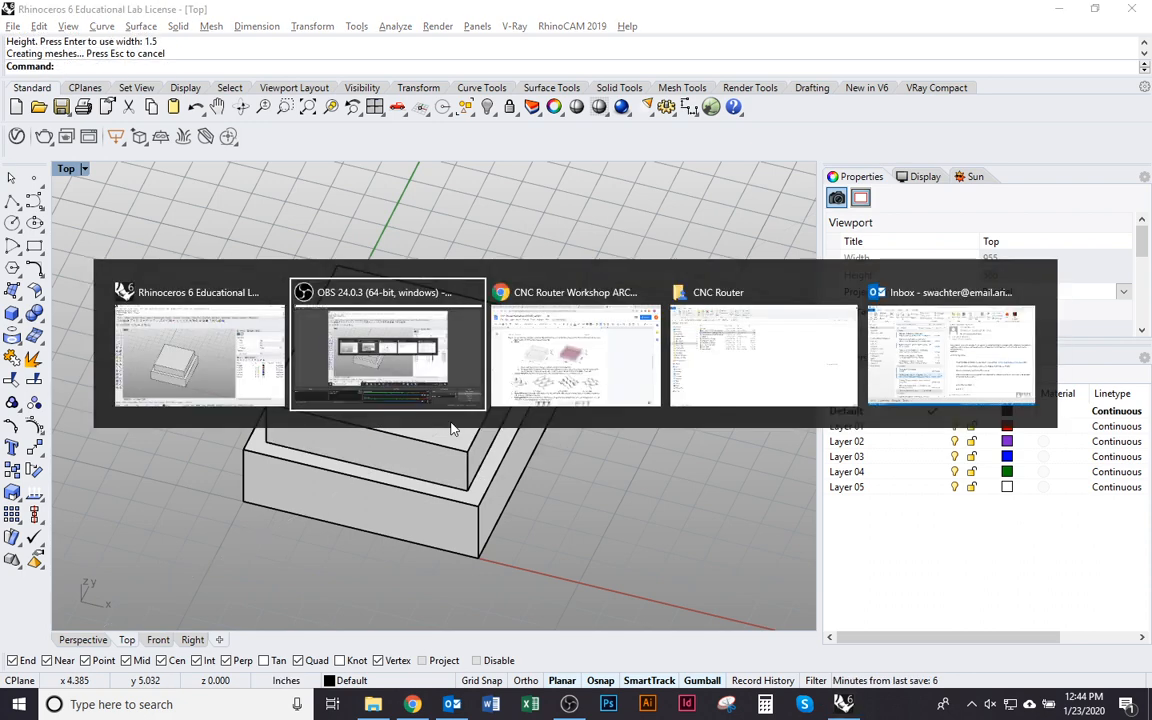
left_click(523, 386)
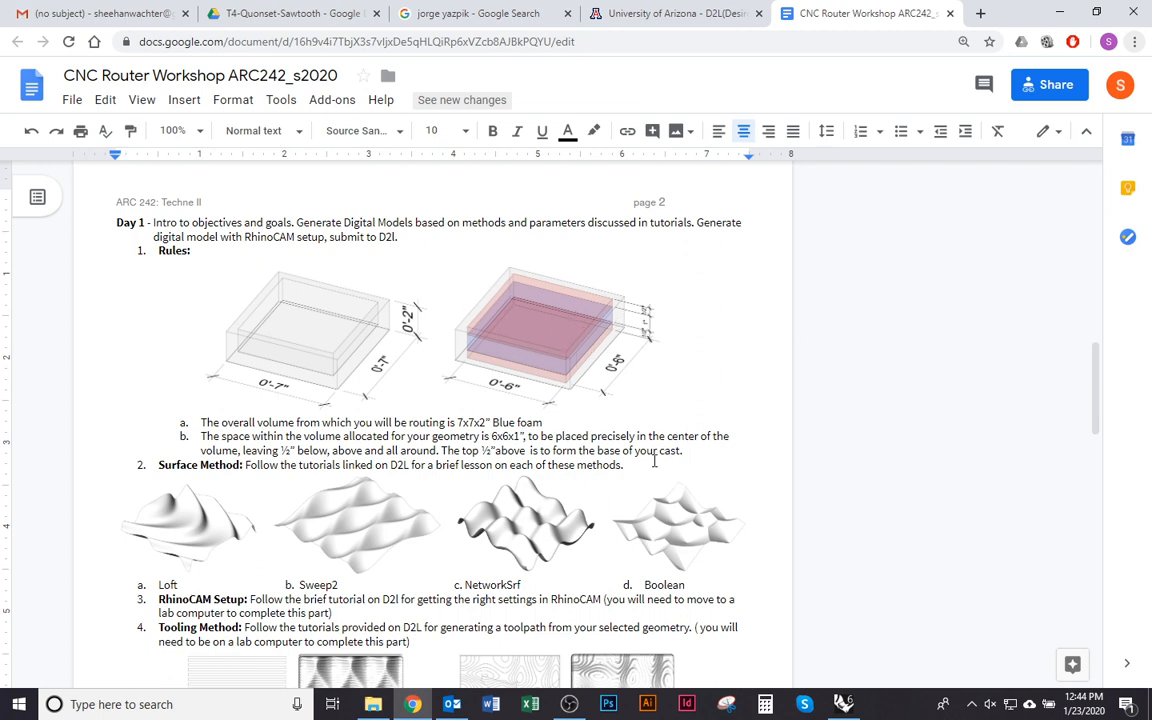
key("alt+Tab")
Step: Move the smaller box vertically down so its top is flush with the larger box's top face
left_click(395, 430)
right_click_drag(395, 430, 643, 530)
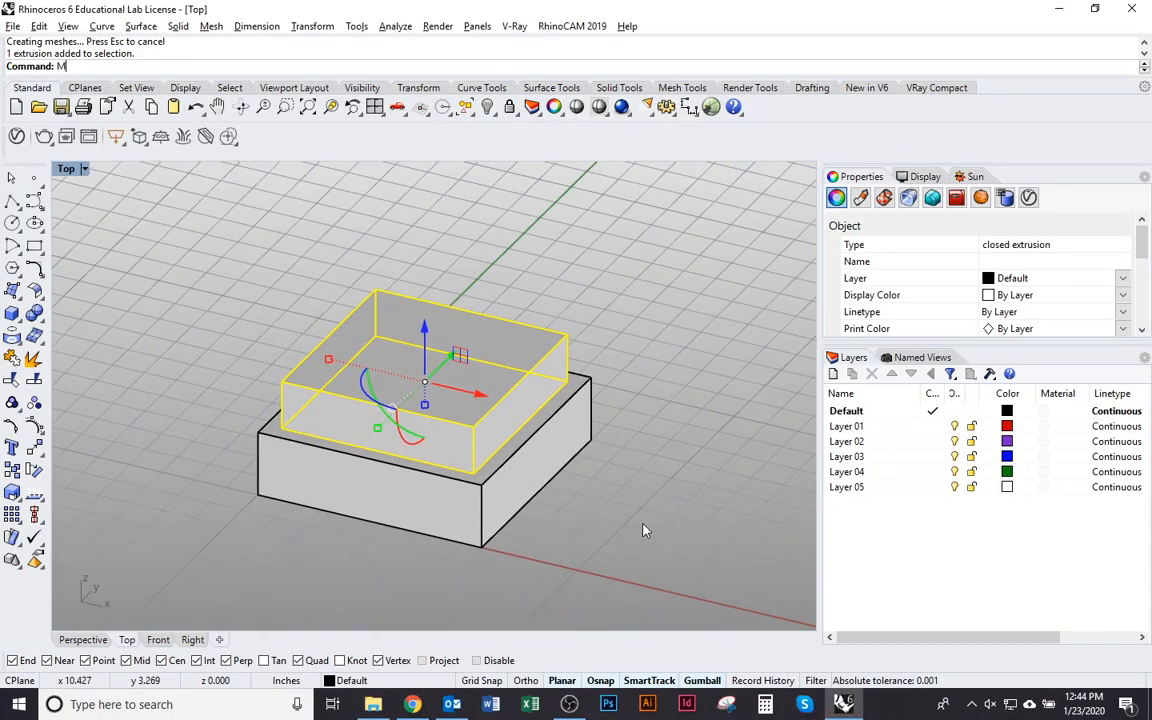
type("M")
key("Return")
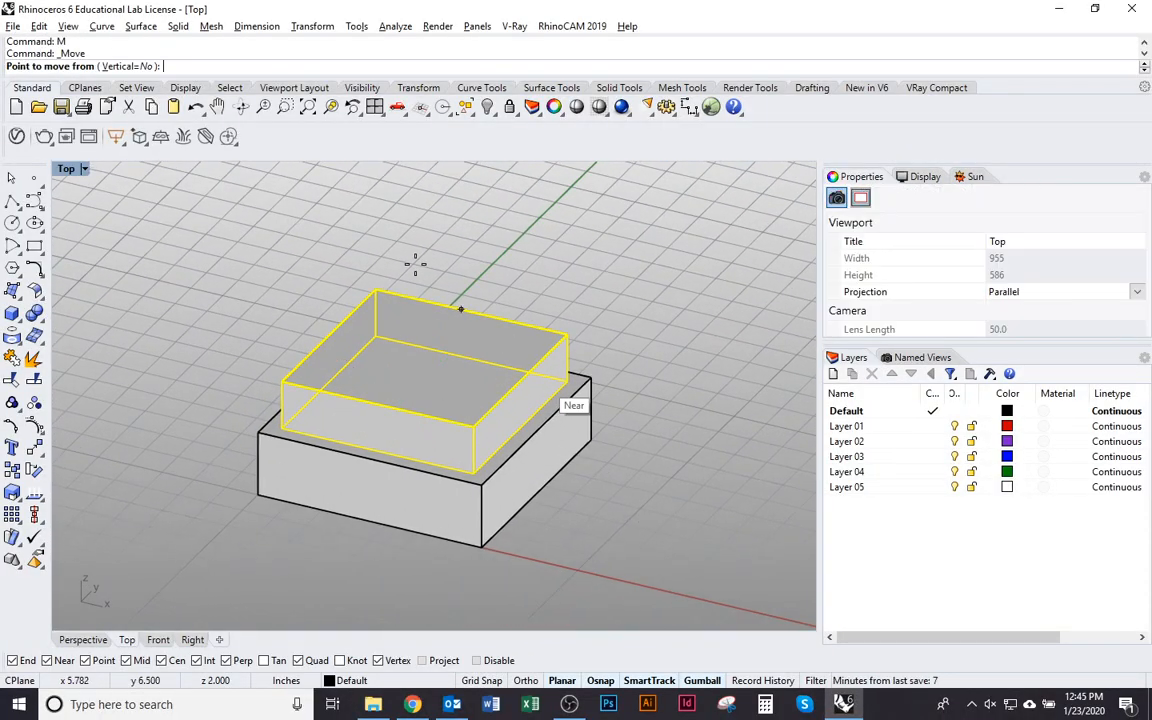
left_click(138, 66)
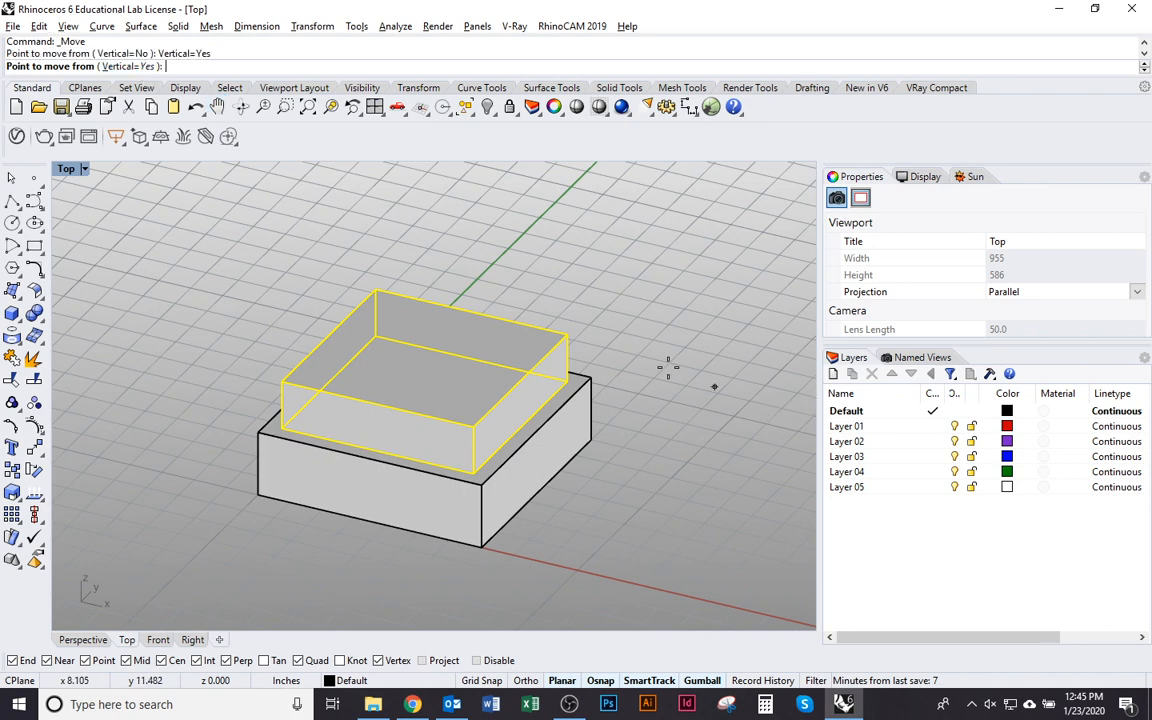
left_click(567, 336)
left_click(594, 376)
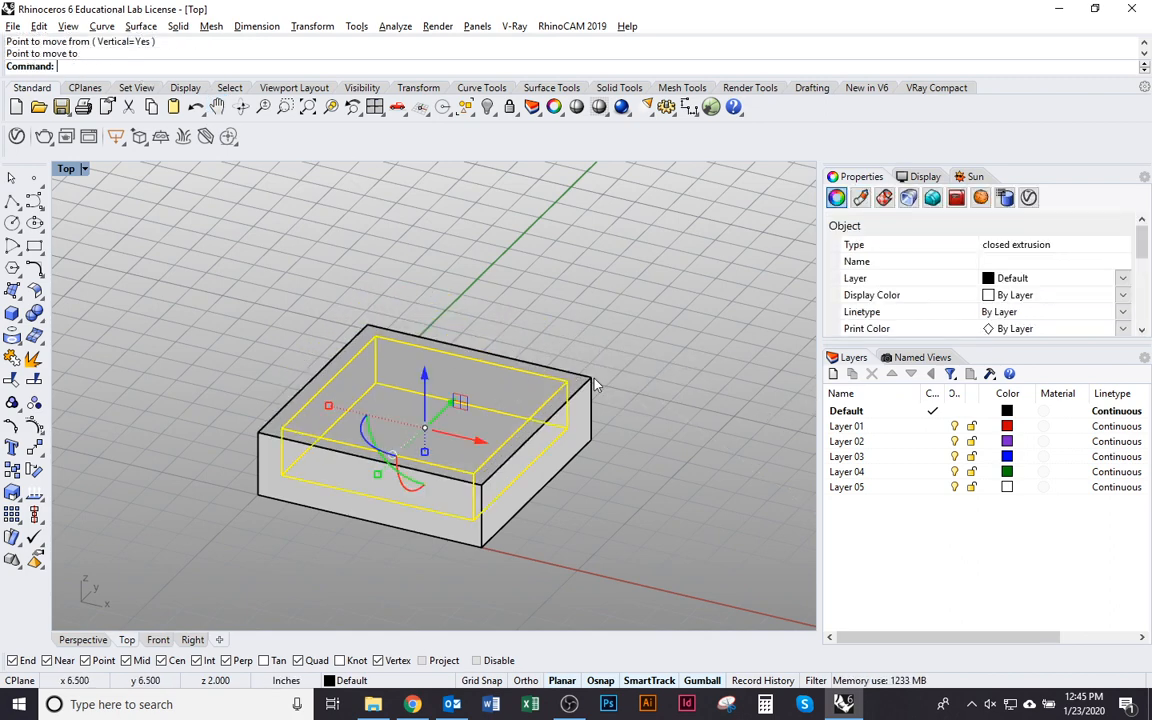
left_click(643, 596)
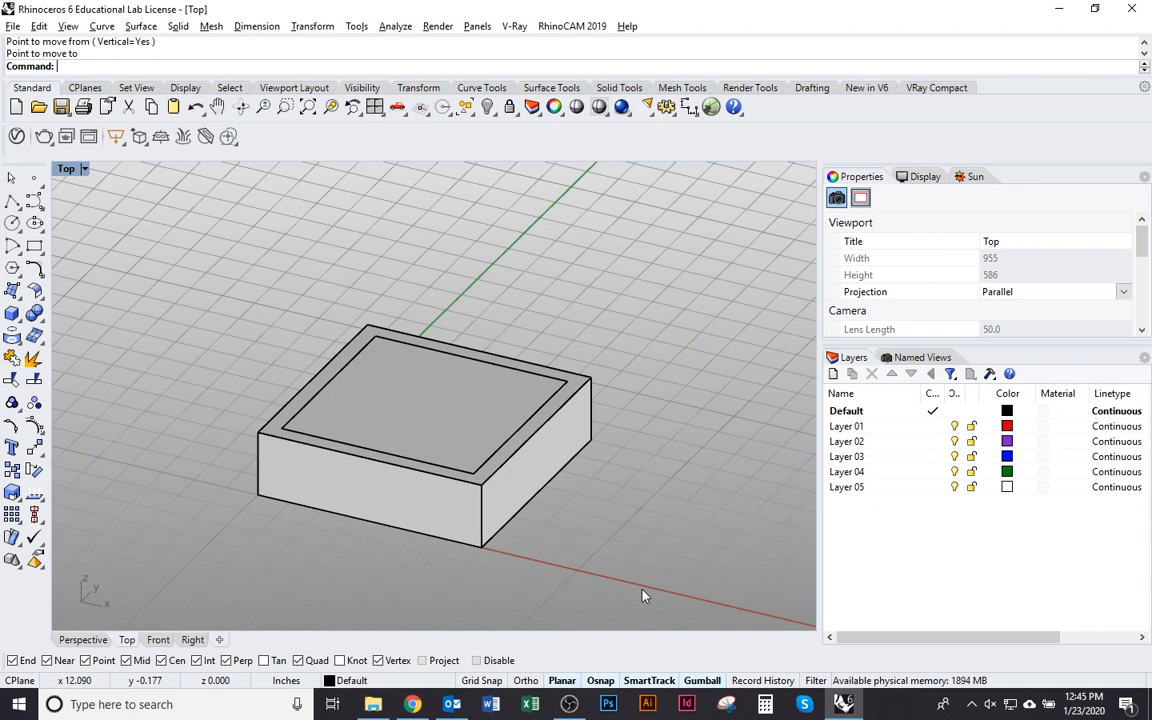
type("Boo")
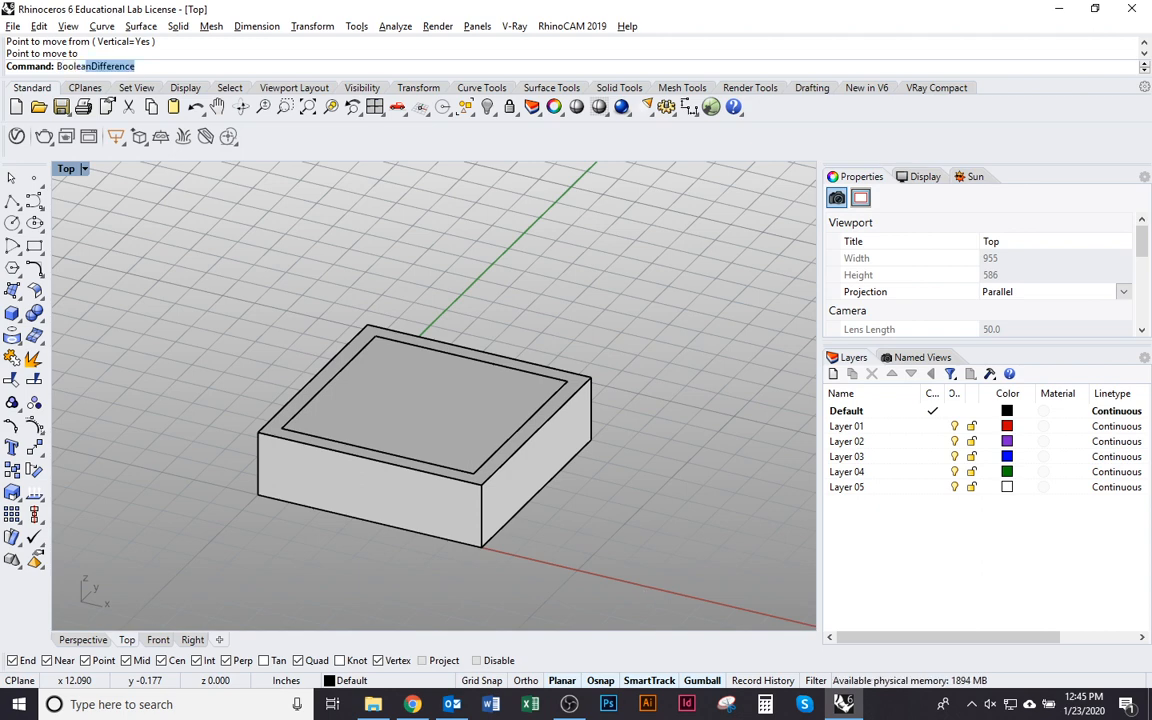
type("leanDifferene")
key("Return")
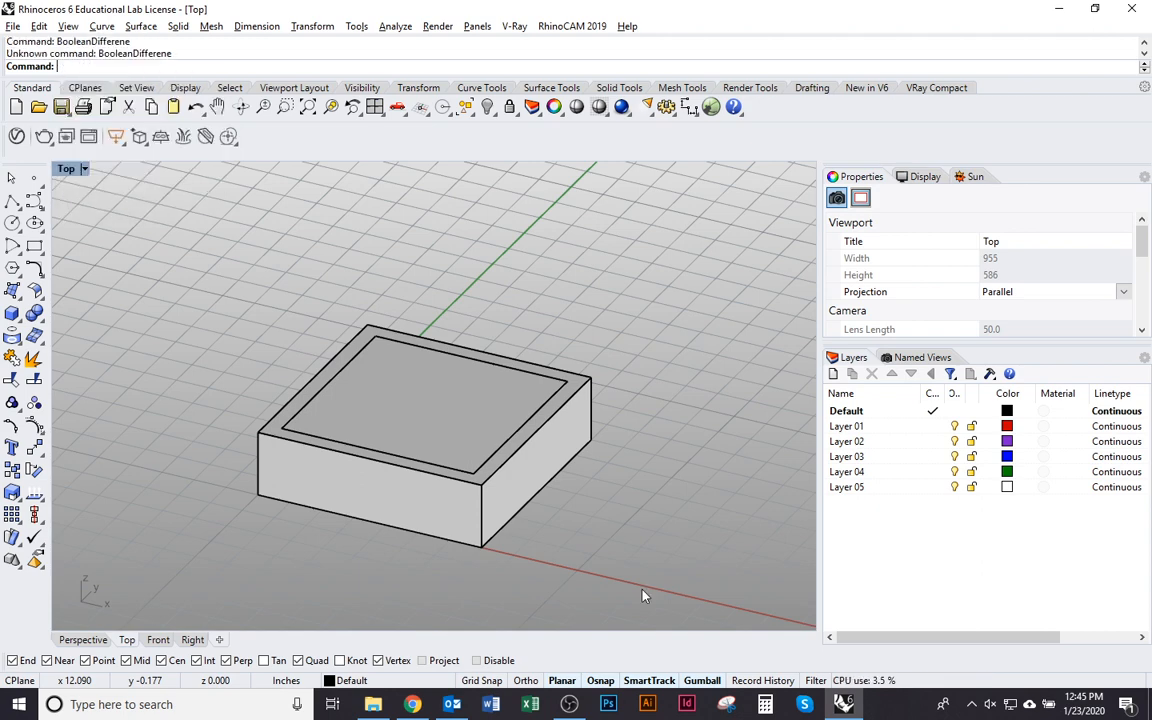
key("BackSpace")
Step: Subtract the smaller box from the larger box with BooleanDifference to hollow out an open tray
type("BooleanDifference")
key("Return")
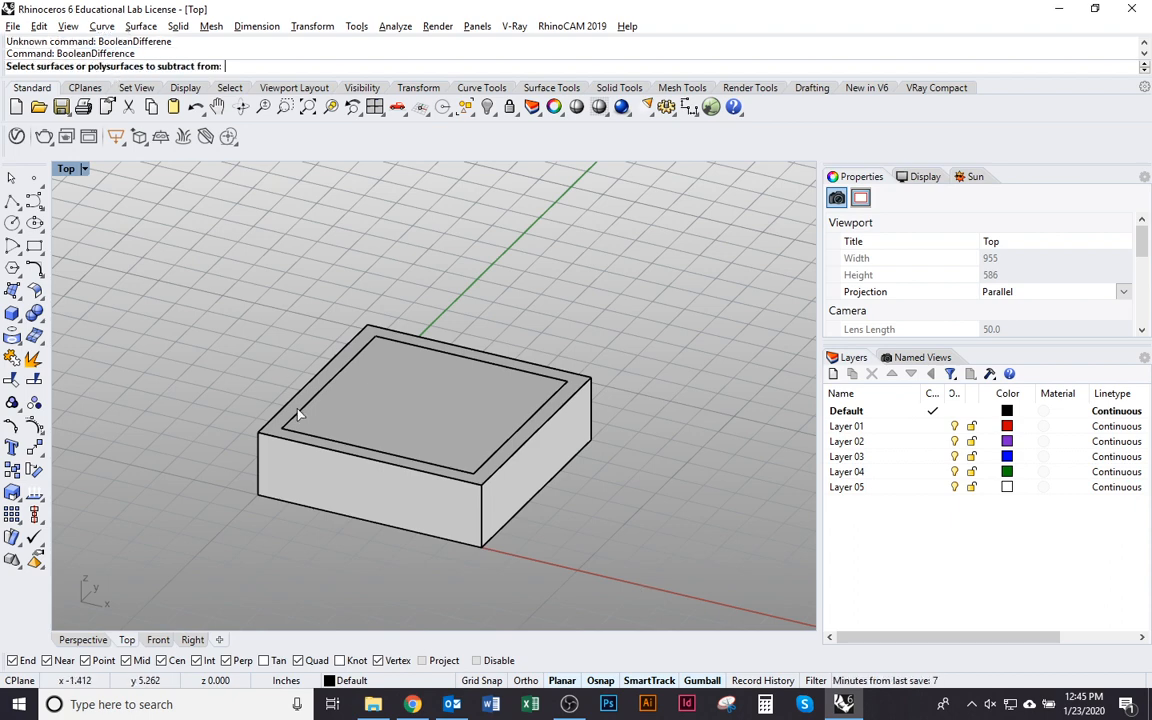
left_click(305, 470)
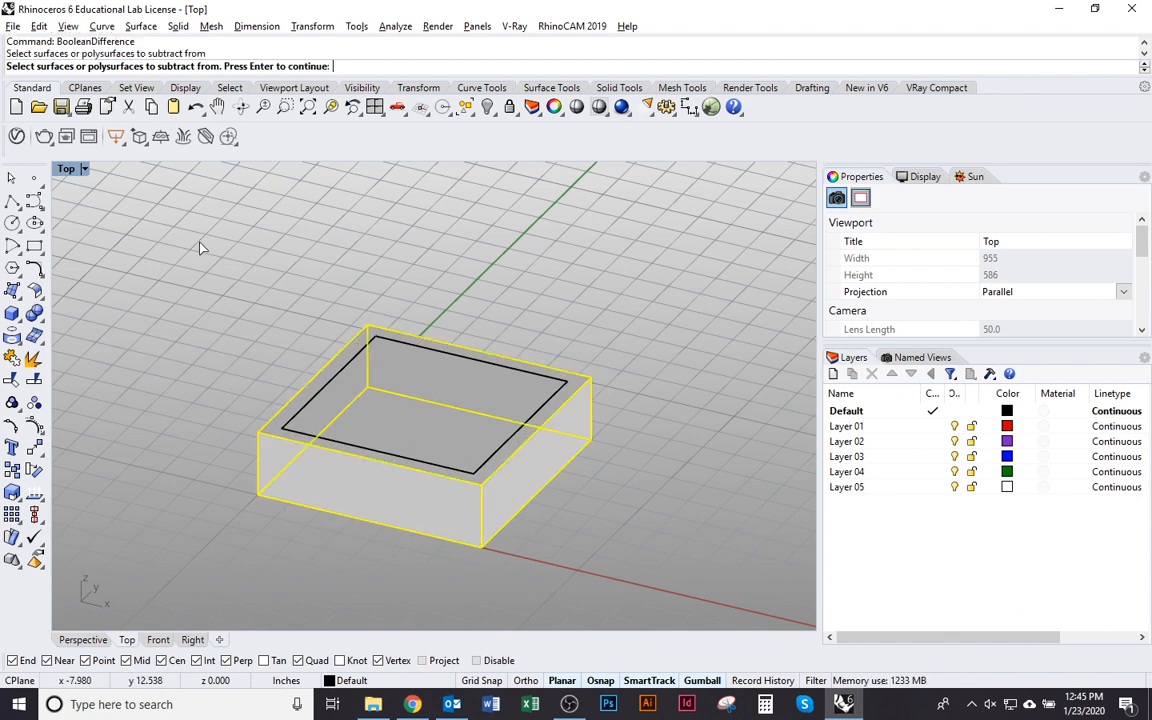
key("Return")
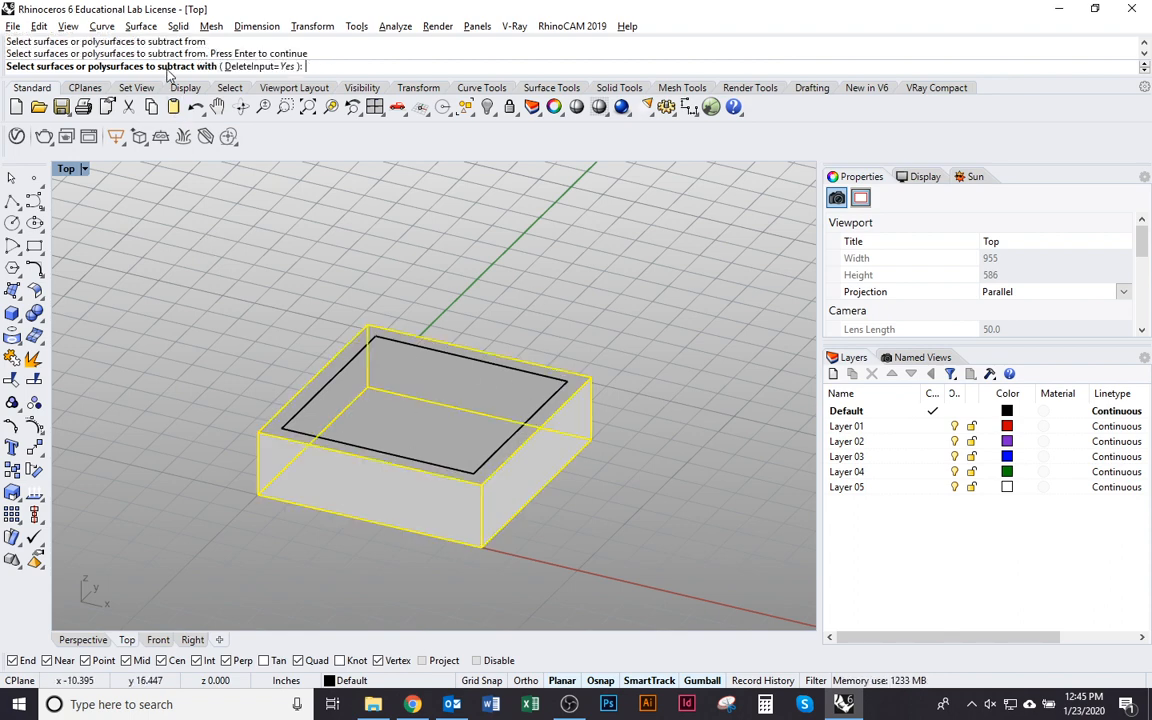
left_click(391, 391)
key("Return")
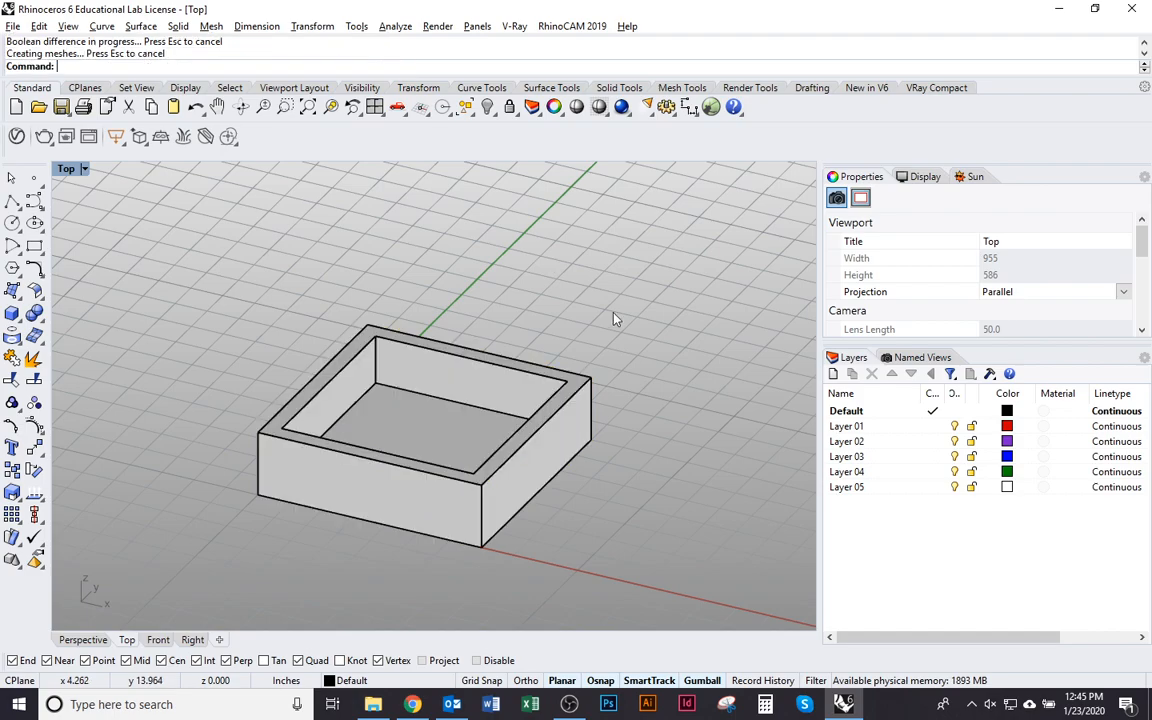
right_click_drag(615, 316, 427, 322)
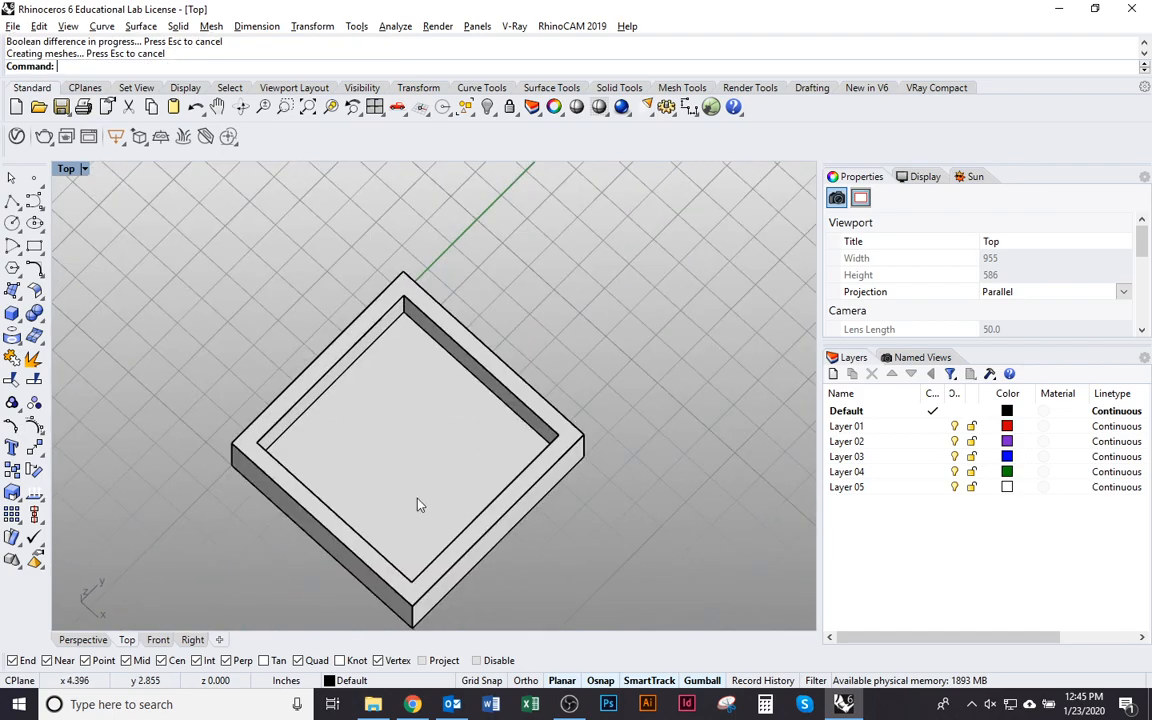
right_click_drag(419, 505, 494, 422)
right_click_drag(498, 513, 489, 366)
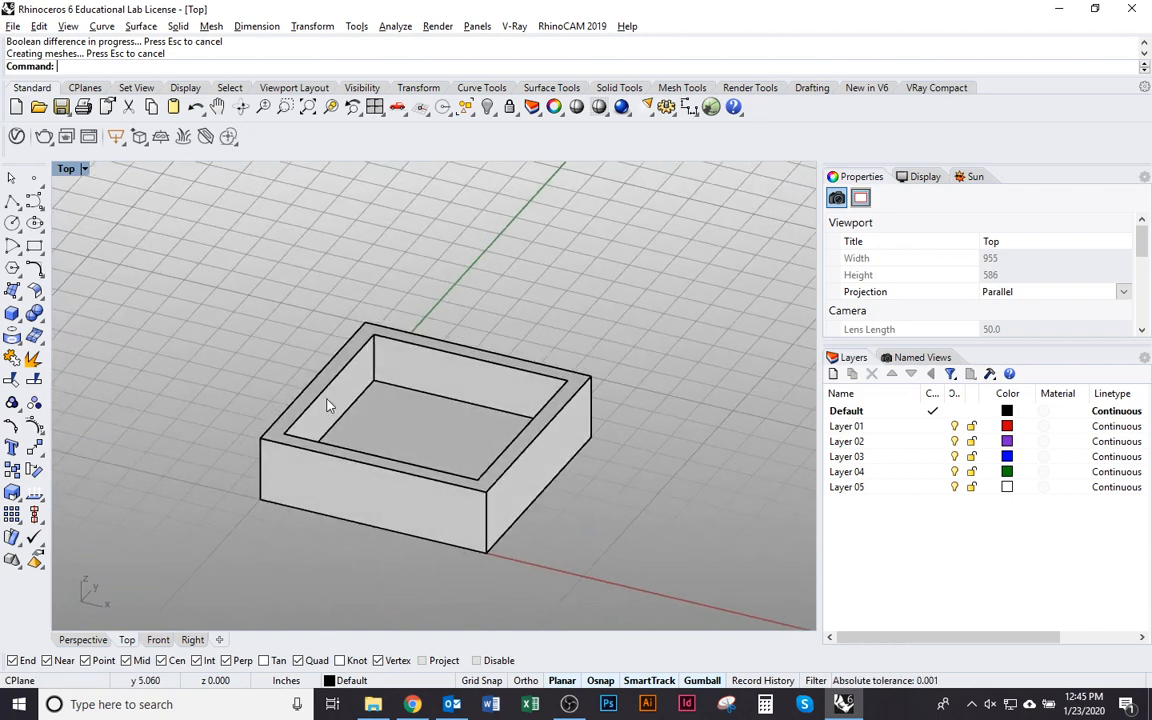
right_click_drag(383, 466, 591, 506)
Step: Switch to the workshop document in Chrome and review its surface and tooling methods, then return to Rhino
key("alt+Tab")
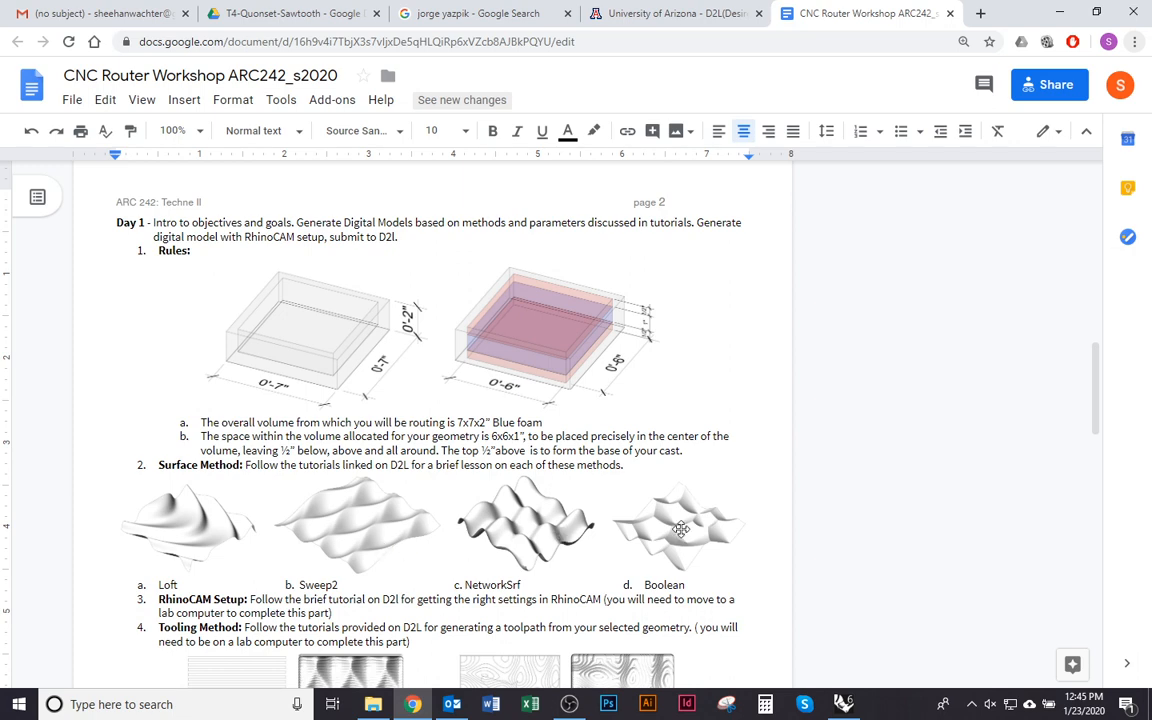
scroll(302, 450, "down", 2)
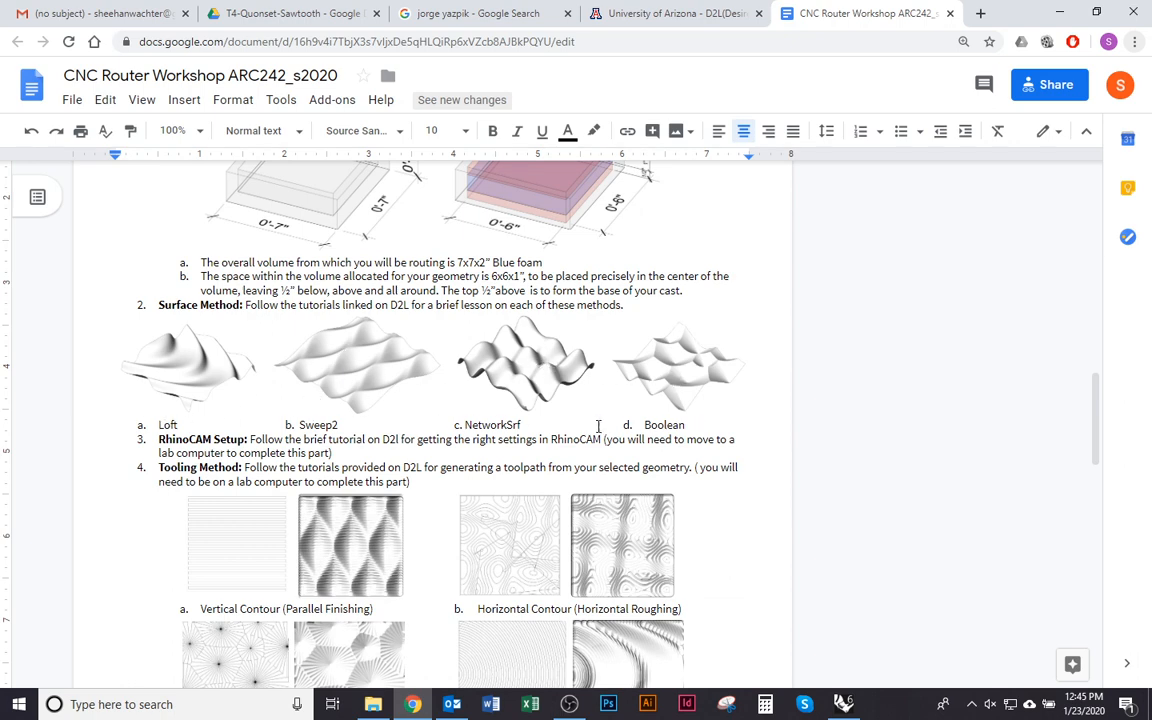
key("alt+Tab")
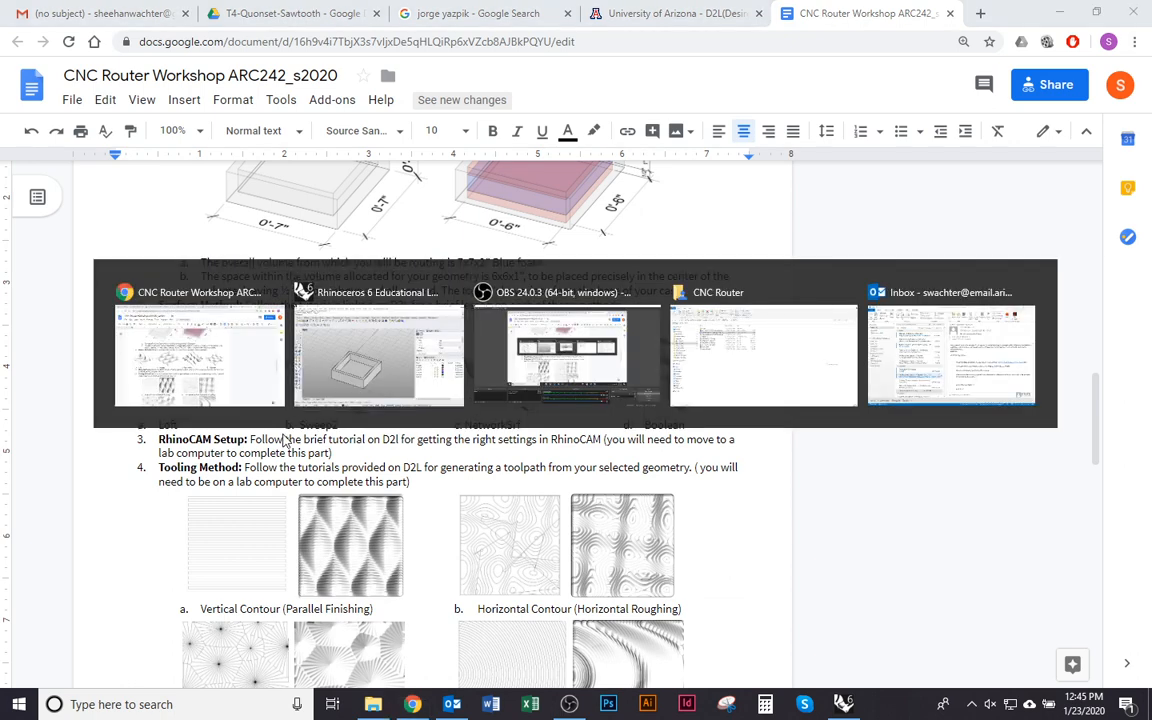
Step: Return to Rhino, make Layer 01 current, and set up the Default layer as a locked layer named Stock
scroll(445, 482, "down", 2)
scroll(445, 482, "down", 1)
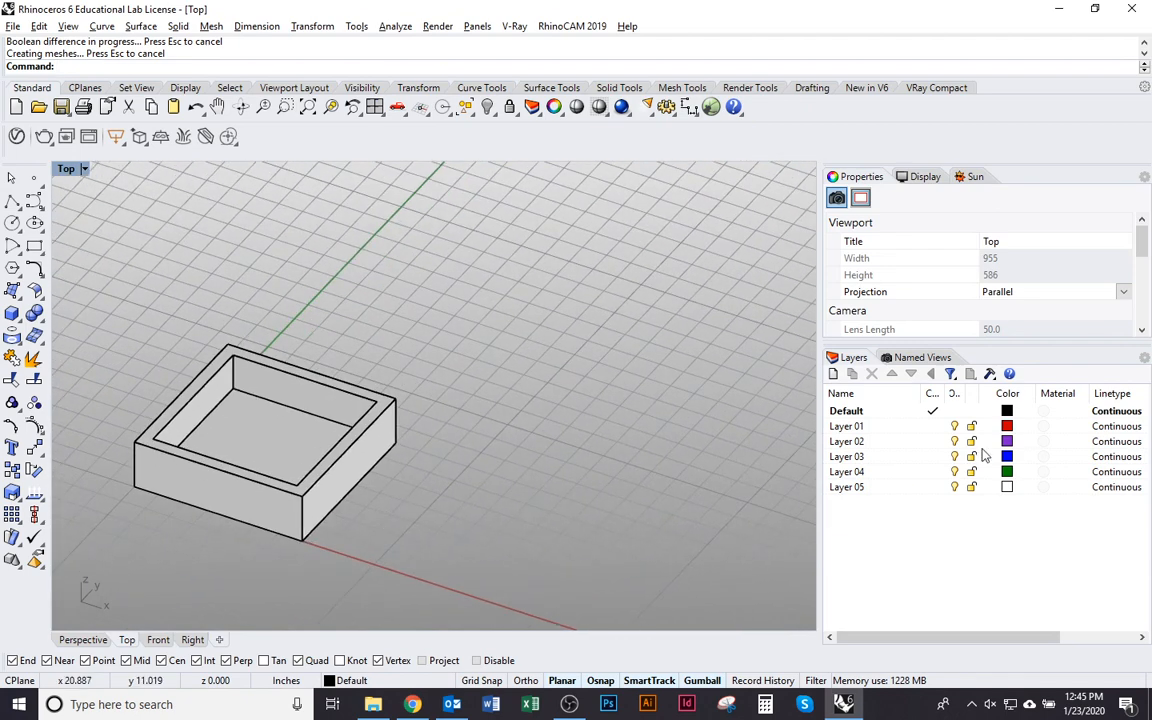
left_click(930, 427)
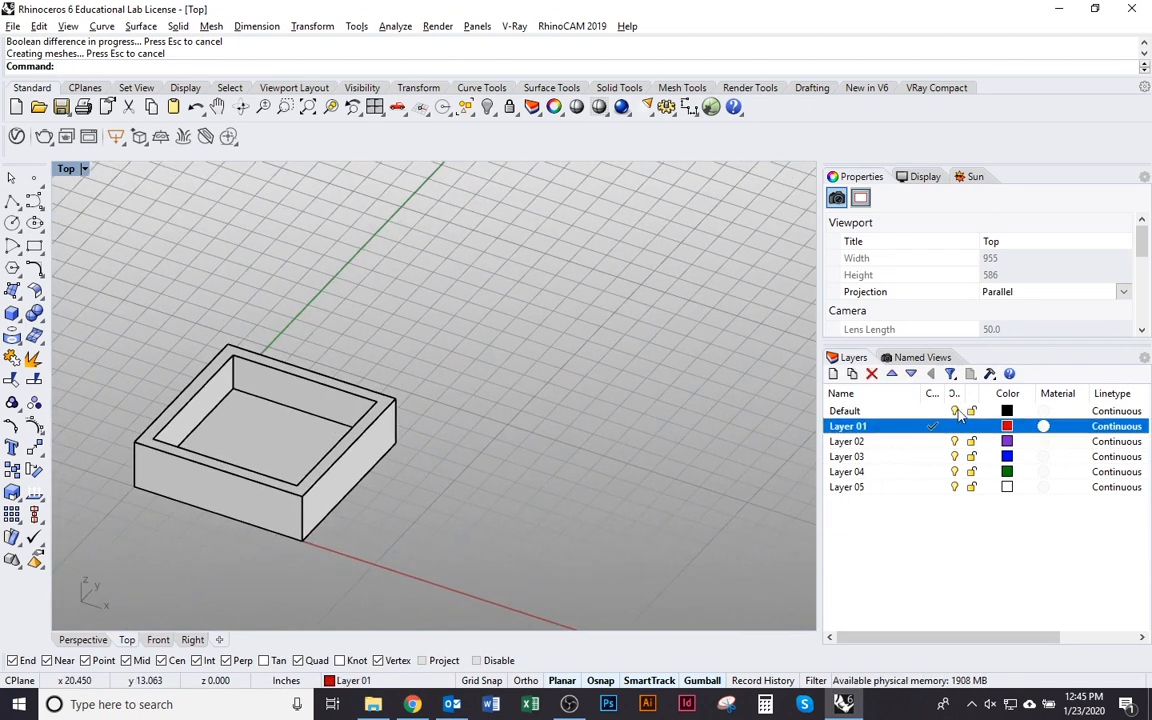
left_click(868, 413)
left_click(868, 413)
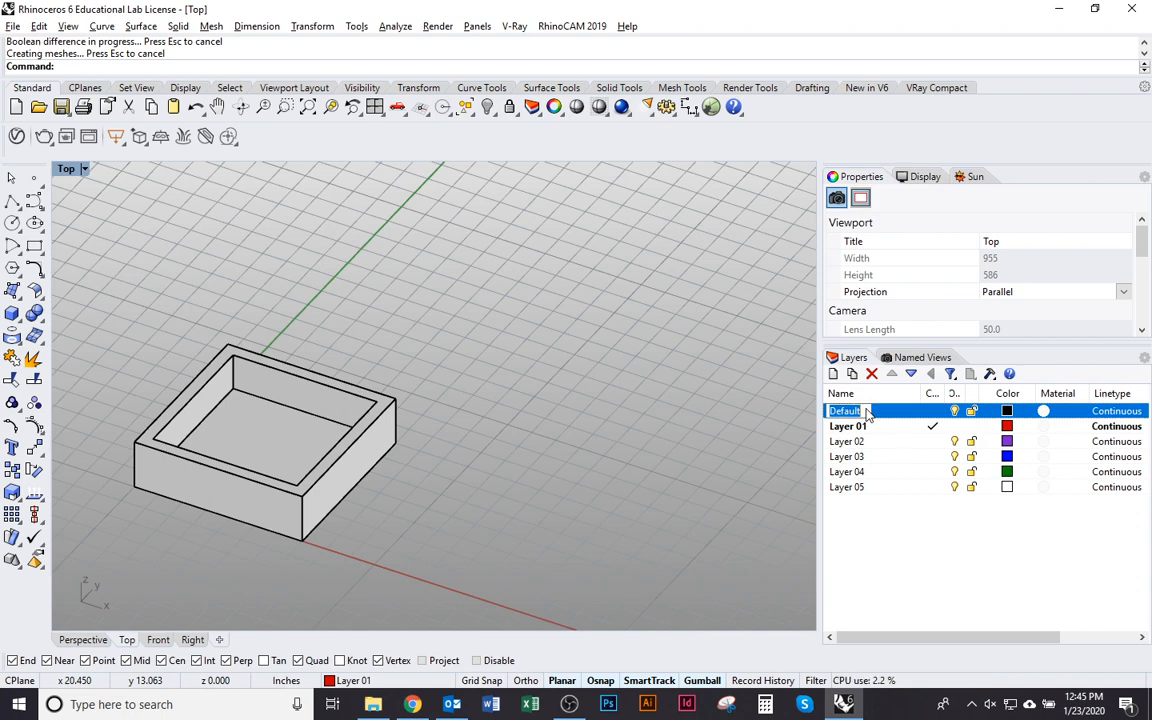
type("Stock")
key("Return")
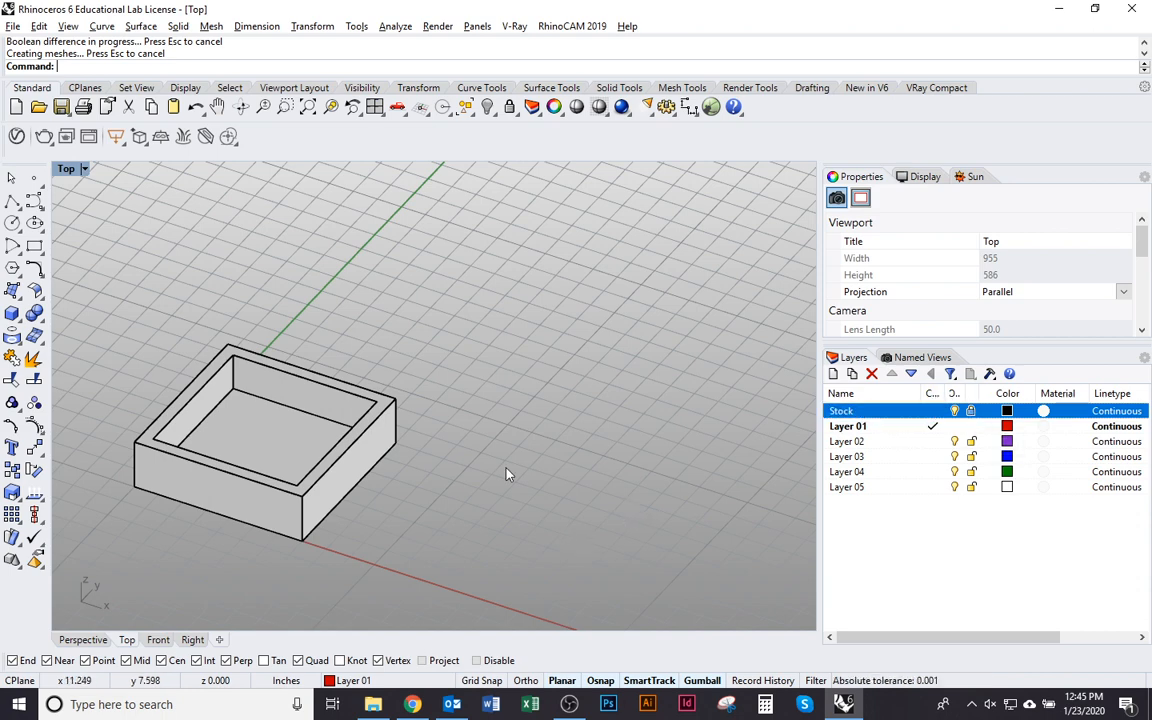
Step: Draw a 180-degree arc on the ground plane in the top view, in the empty area beside the tray
right_click_drag(506, 473, 594, 496)
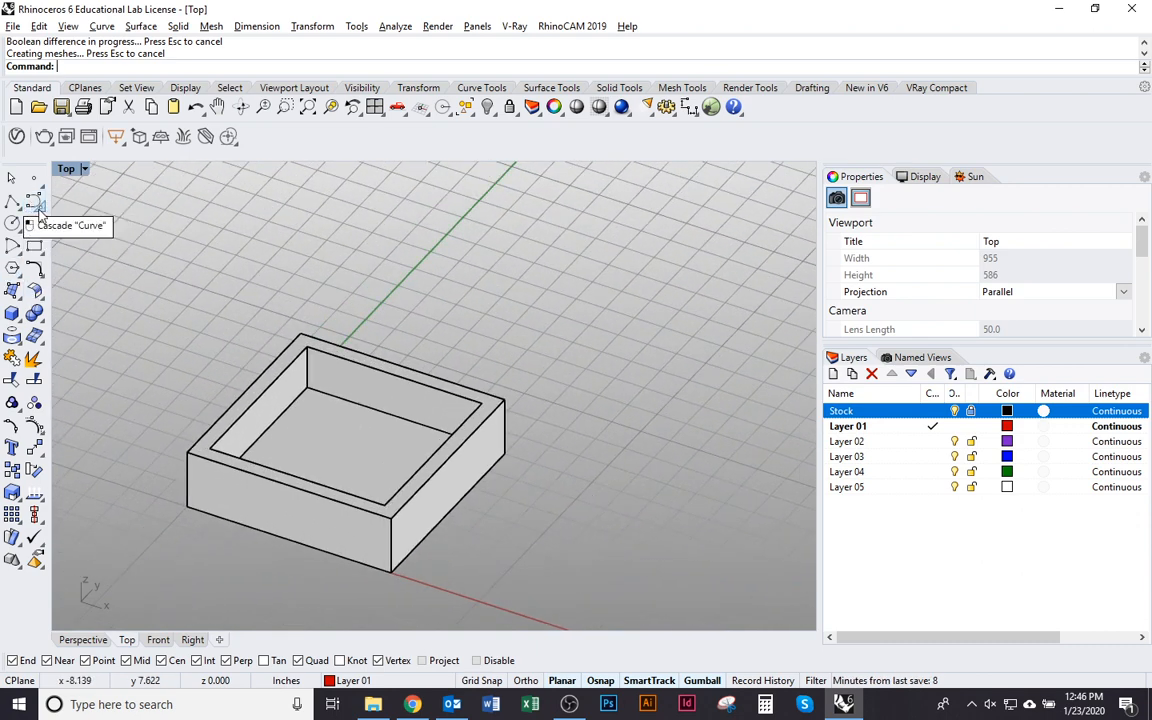
left_click(12, 245)
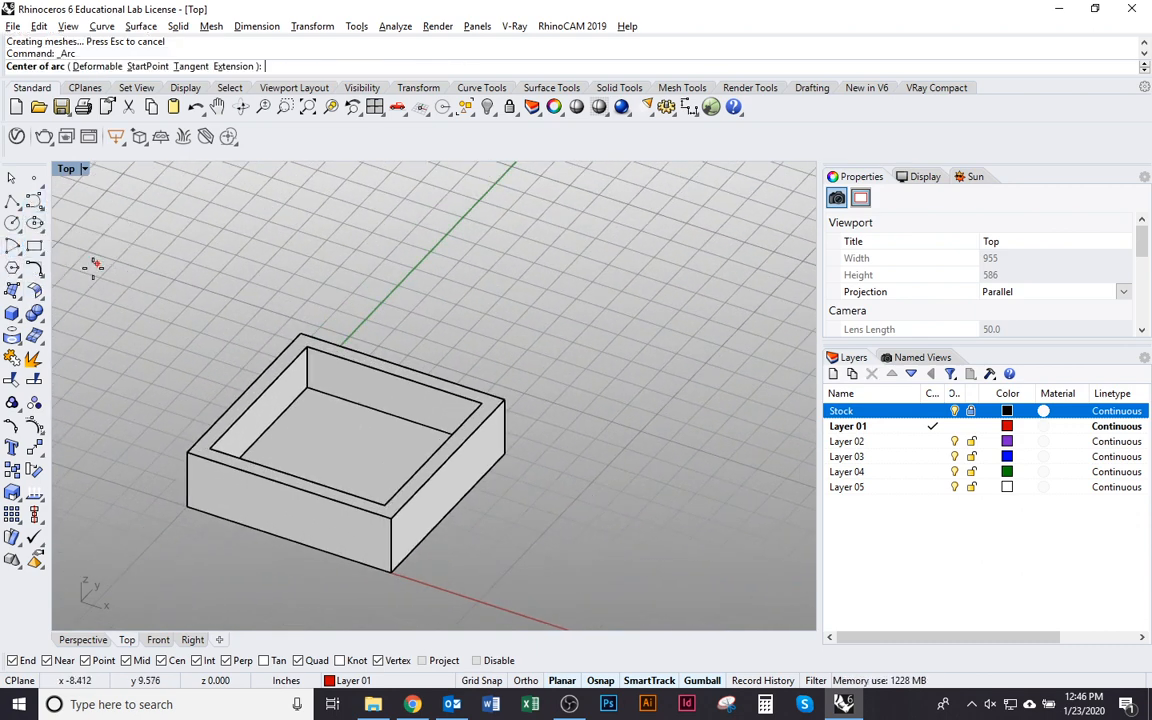
right_click_drag(373, 398, 478, 463)
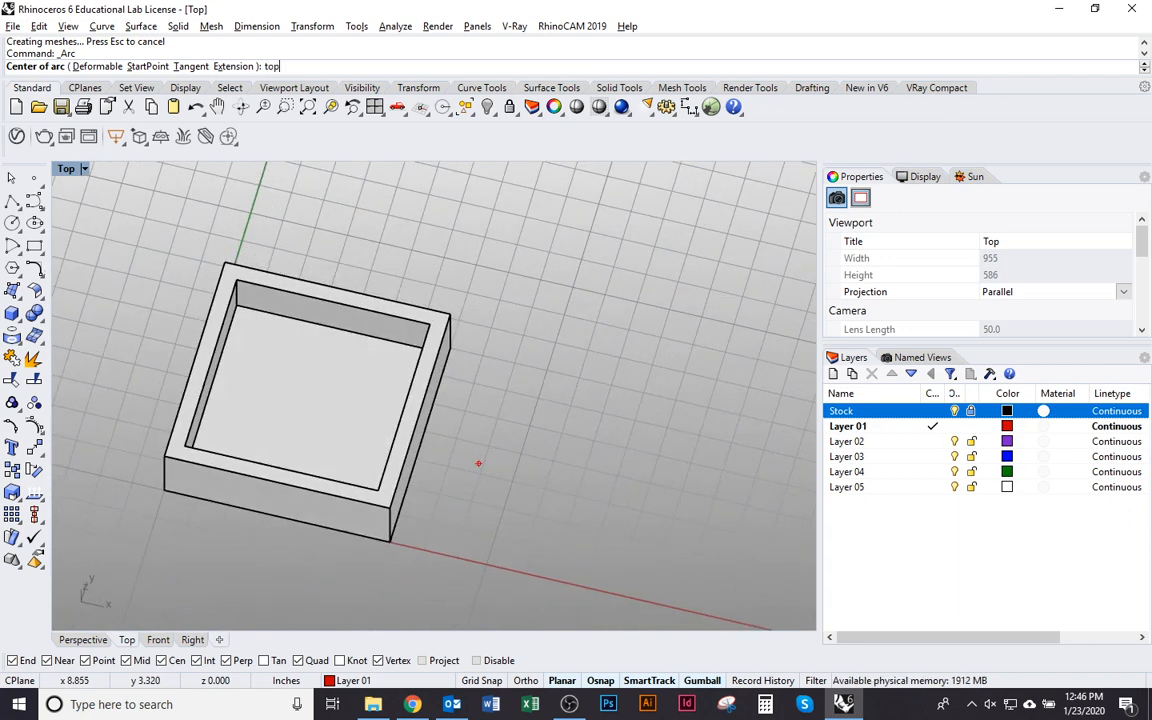
type("top")
key("Return")
right_click_drag(610, 398, 429, 422)
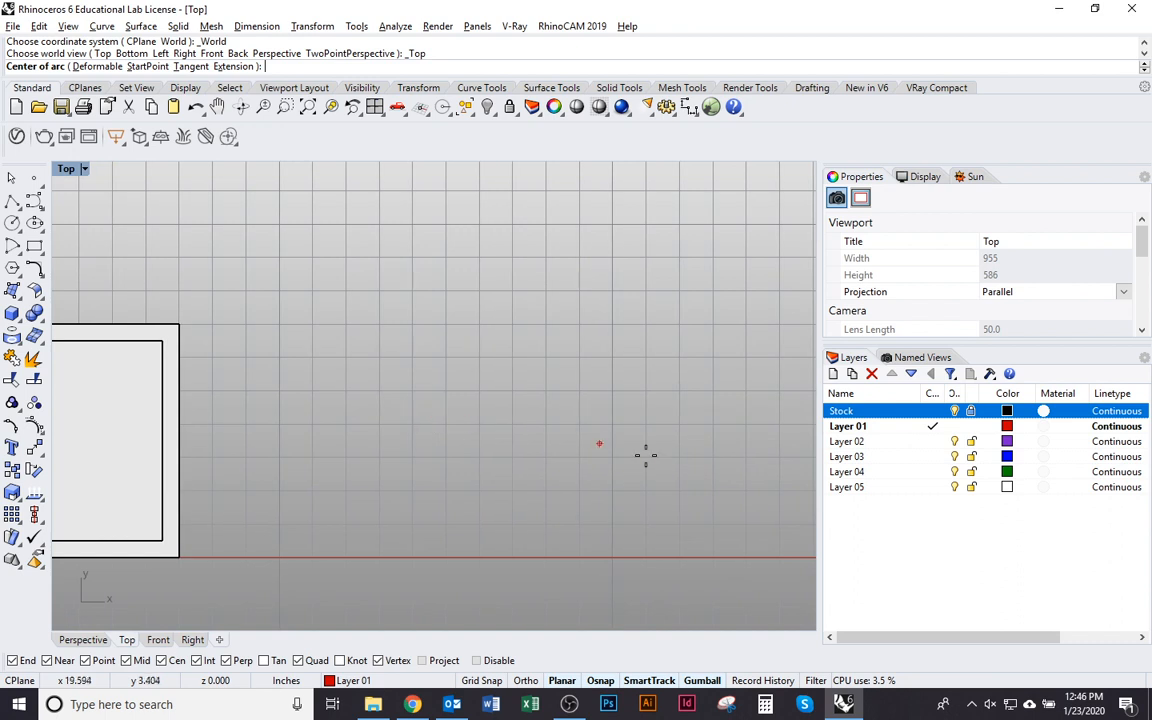
right_click_drag(645, 455, 607, 442)
scroll(615, 430, "down", 2)
left_click(628, 406)
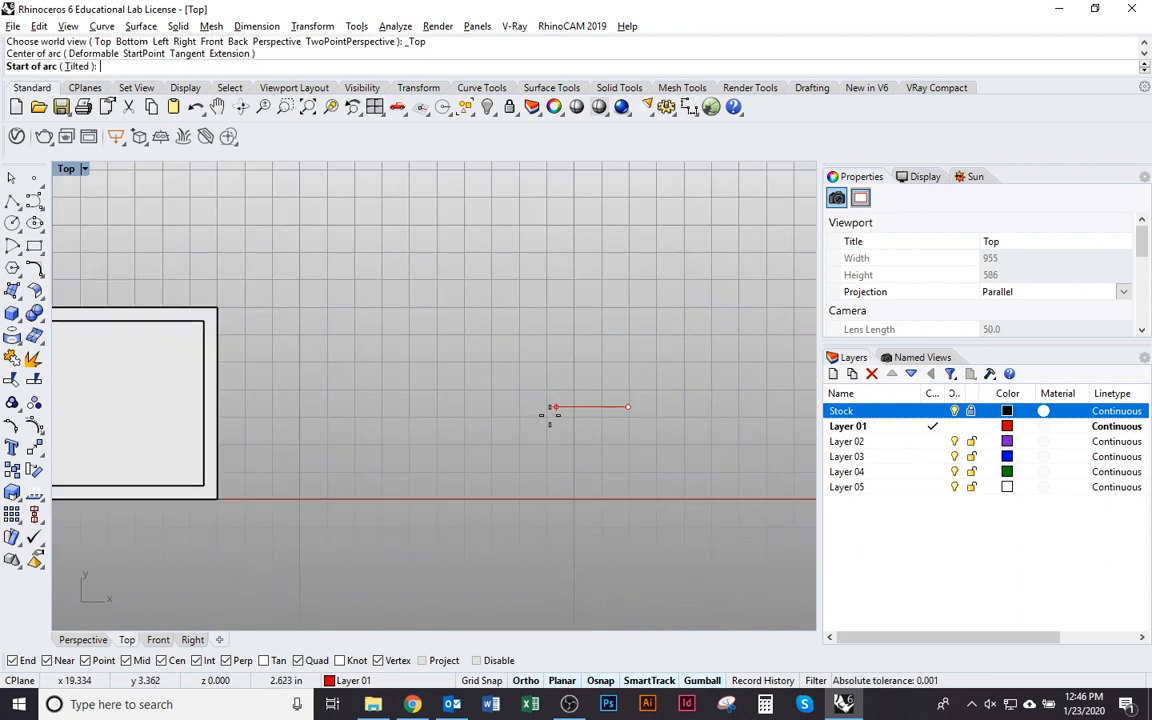
left_click(478, 406)
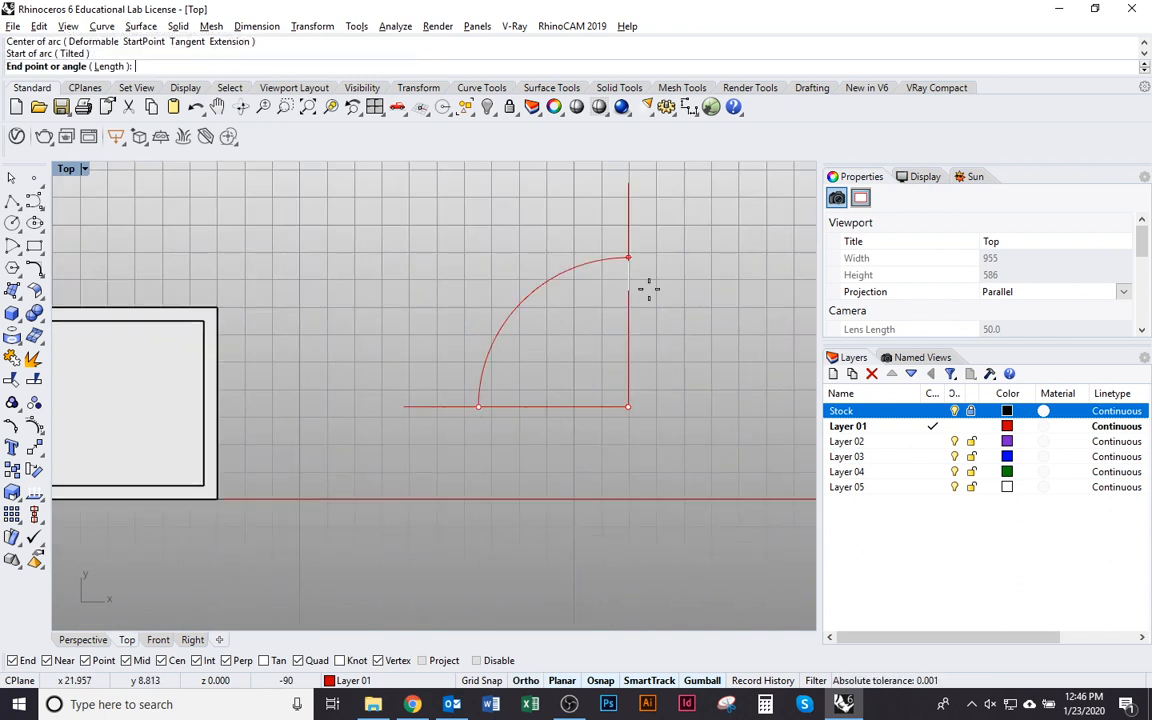
left_click(750, 437)
scroll(699, 478, "down", 2)
scroll(582, 453, "up", 2)
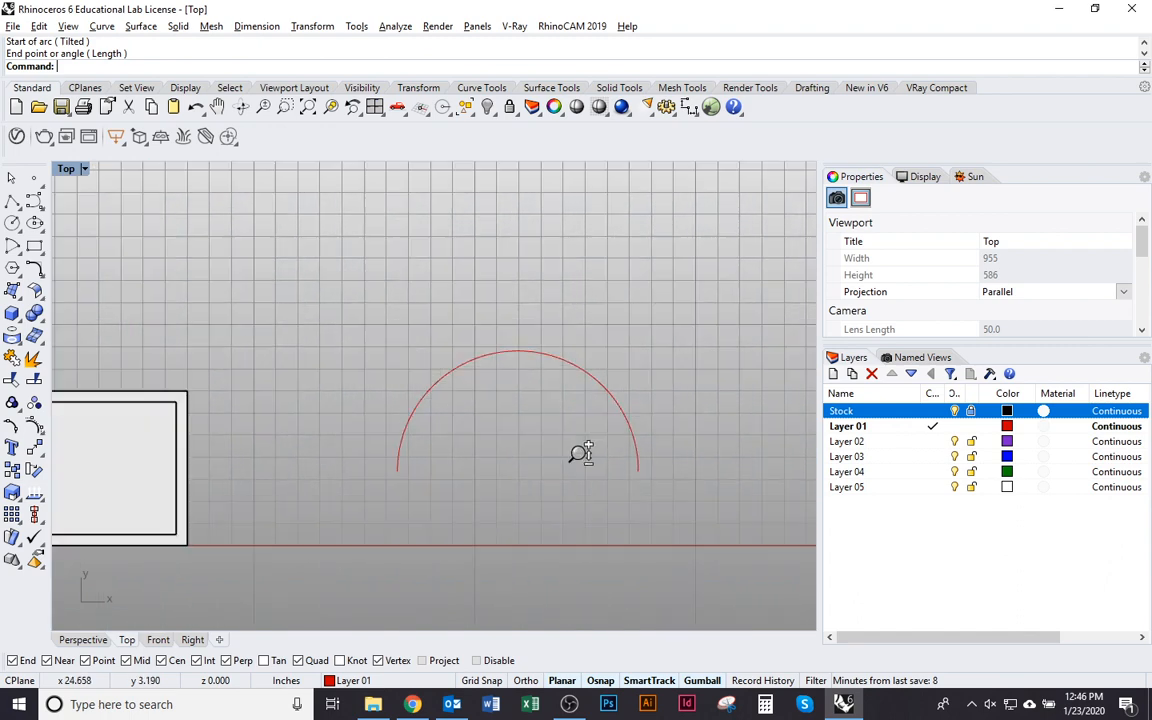
scroll(581, 453, "up", 1)
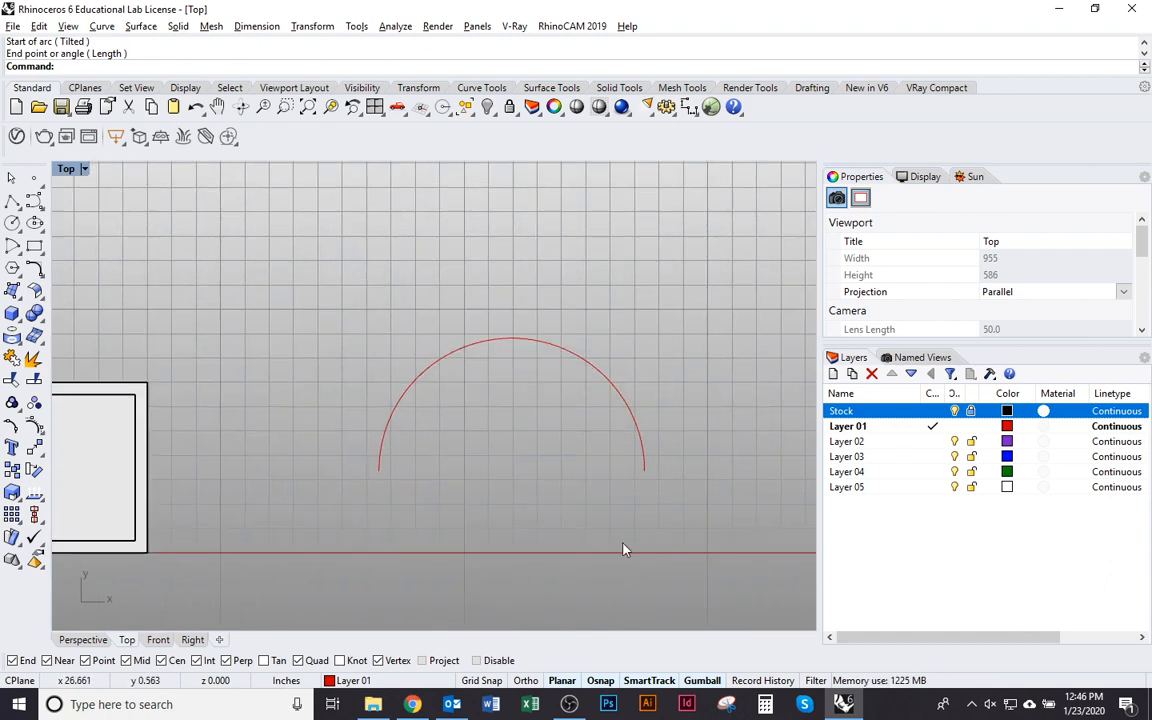
Step: Try duplicating the arc along the Y direction with the gumball, then undo it
right_click_drag(584, 504, 537, 564)
left_click_drag(636, 567, 541, 438)
right_click_drag(571, 501, 406, 376)
left_click_drag(403, 401, 456, 391)
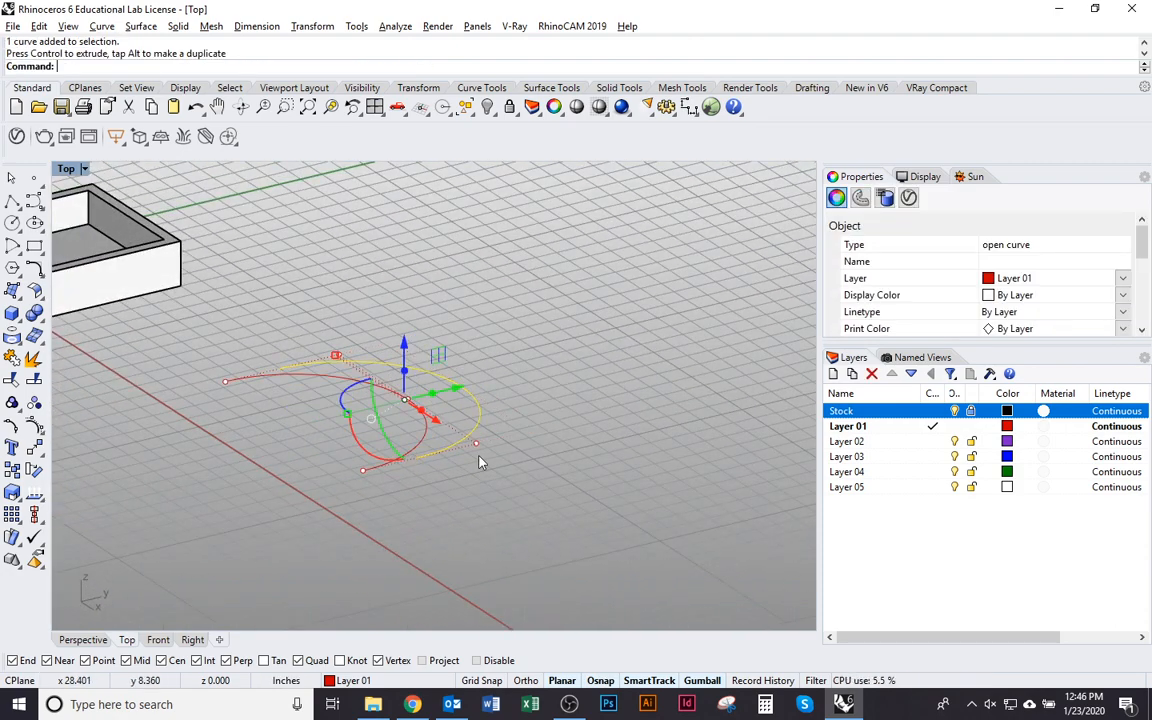
key("ctrl+z")
Step: Stretch the arc along the Y direction with one-directional gumball scaling to form an elongated curve
right_click_drag(437, 425, 432, 458, "ctrl+shift")
left_click(419, 470)
right_click_drag(462, 408, 231, 479, "ctrl+shift")
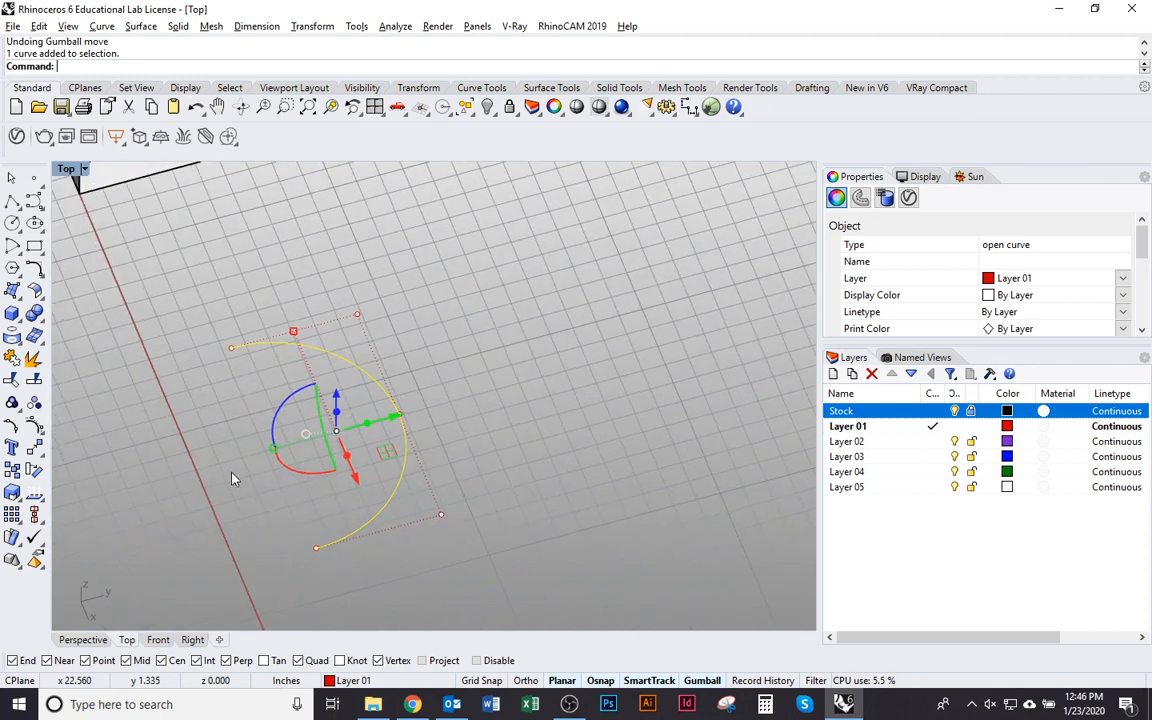
left_click_drag(271, 451, 194, 469)
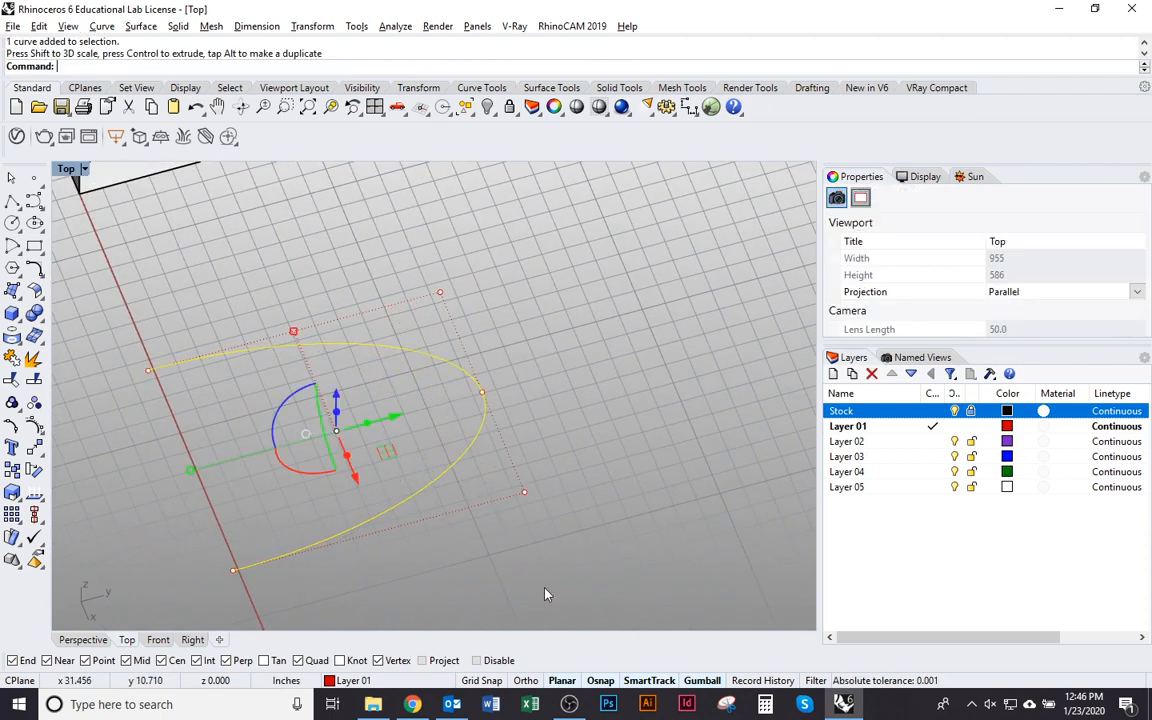
left_click(545, 590)
Step: Make two duplicates of the stretched curve, each offset further outward along the Y direction
left_click(444, 471)
left_click_drag(395, 440, 484, 394)
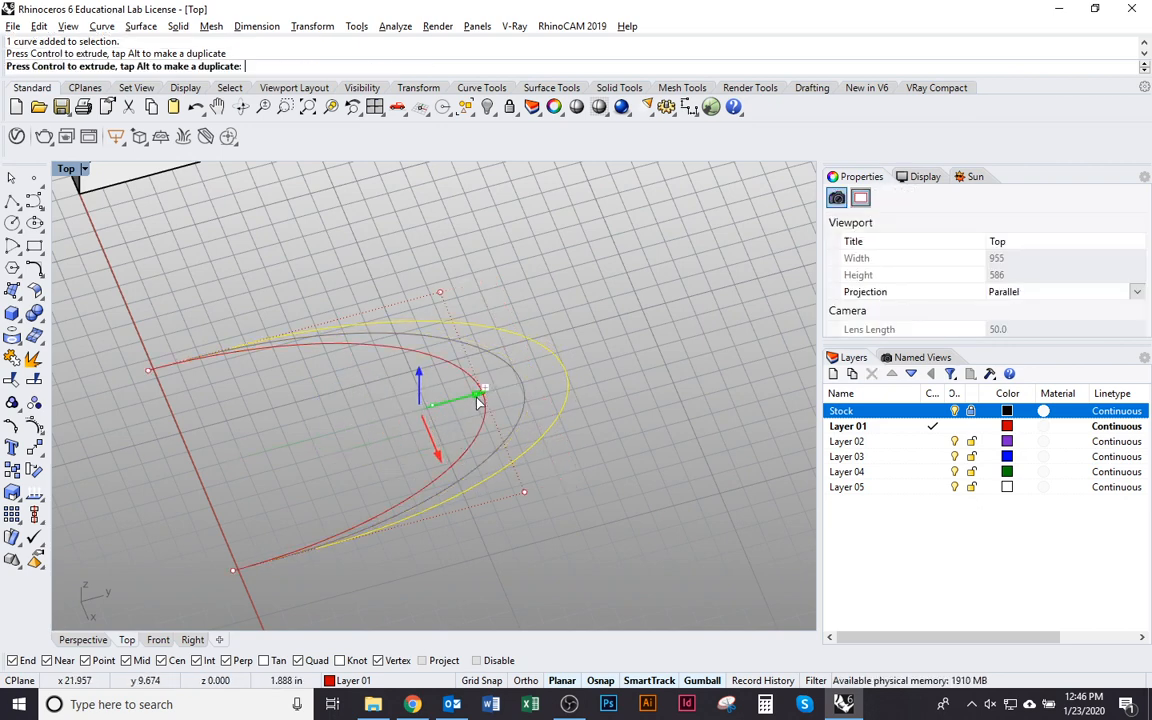
left_click(571, 489)
scroll(530, 450, "up", 2)
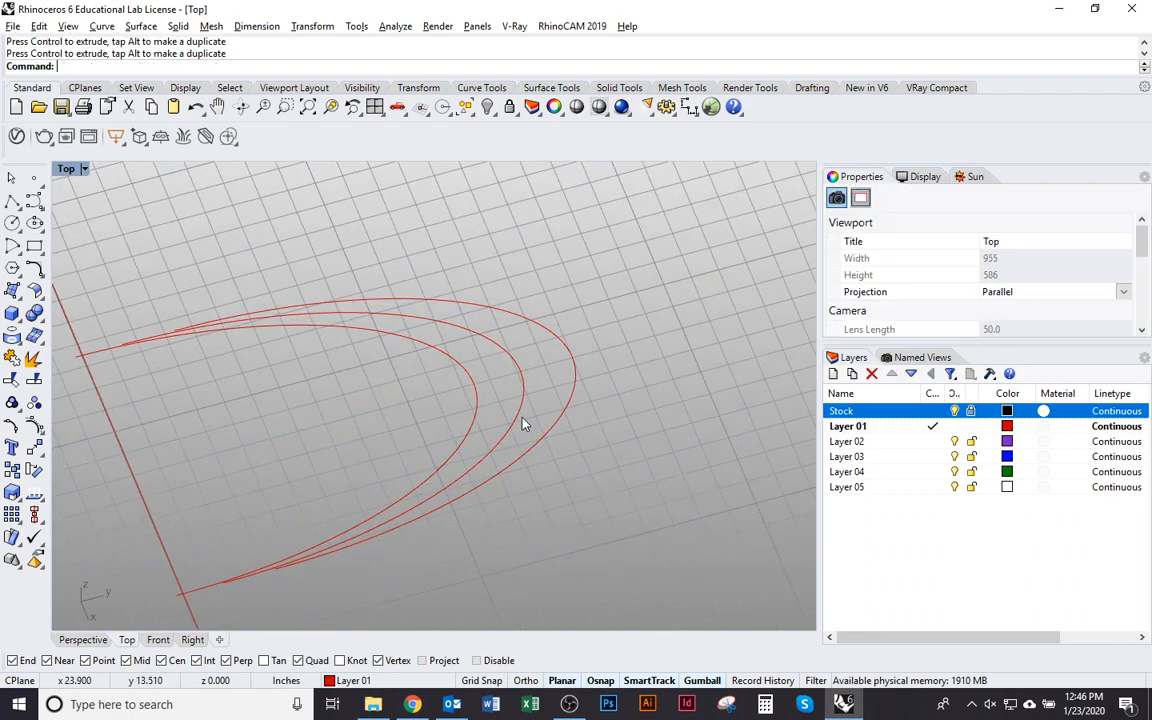
Step: Raise the middle curve vertically above the other two curves with the gumball
left_click(522, 421)
scroll(635, 510, "down", 5)
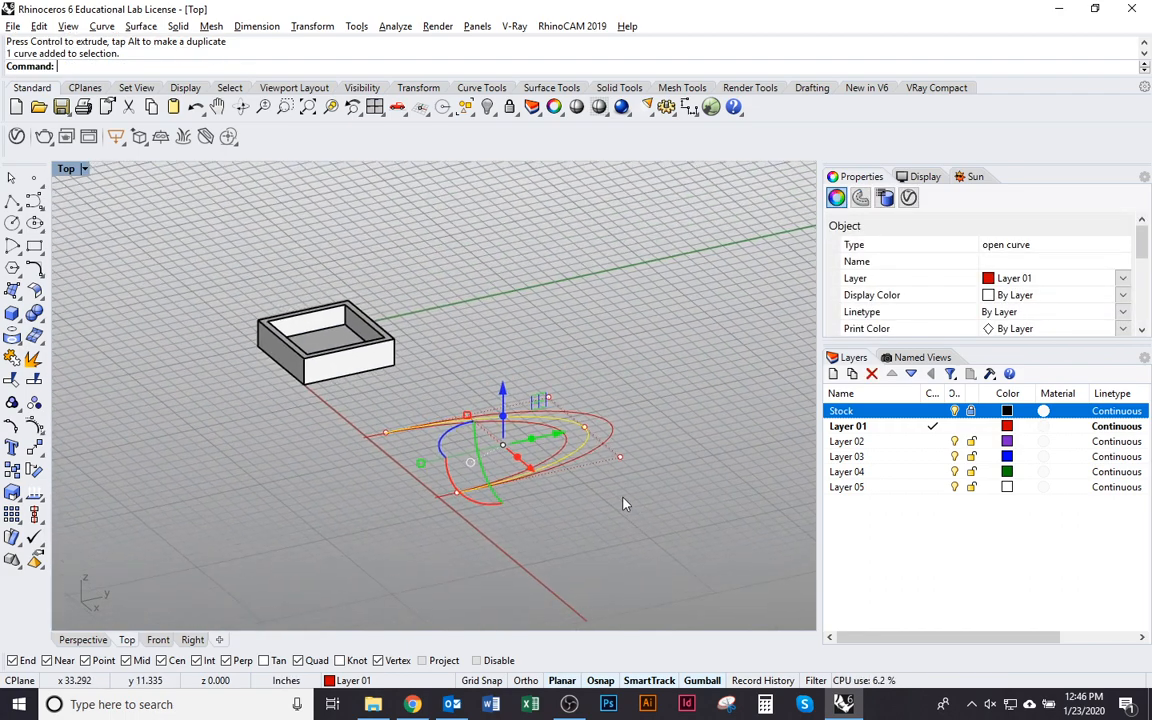
scroll(586, 522, "up", 6)
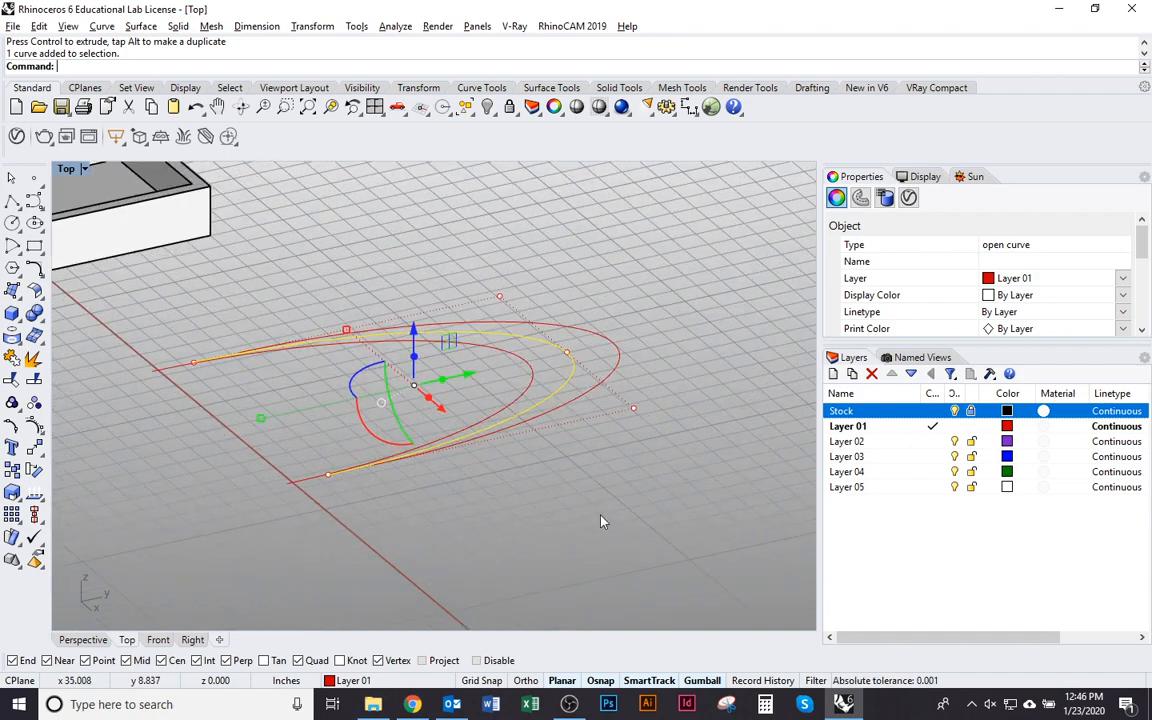
left_click_drag(367, 393, 373, 343)
right_click_drag(585, 470, 527, 489)
left_click(527, 489)
right_click_drag(600, 440, 484, 561)
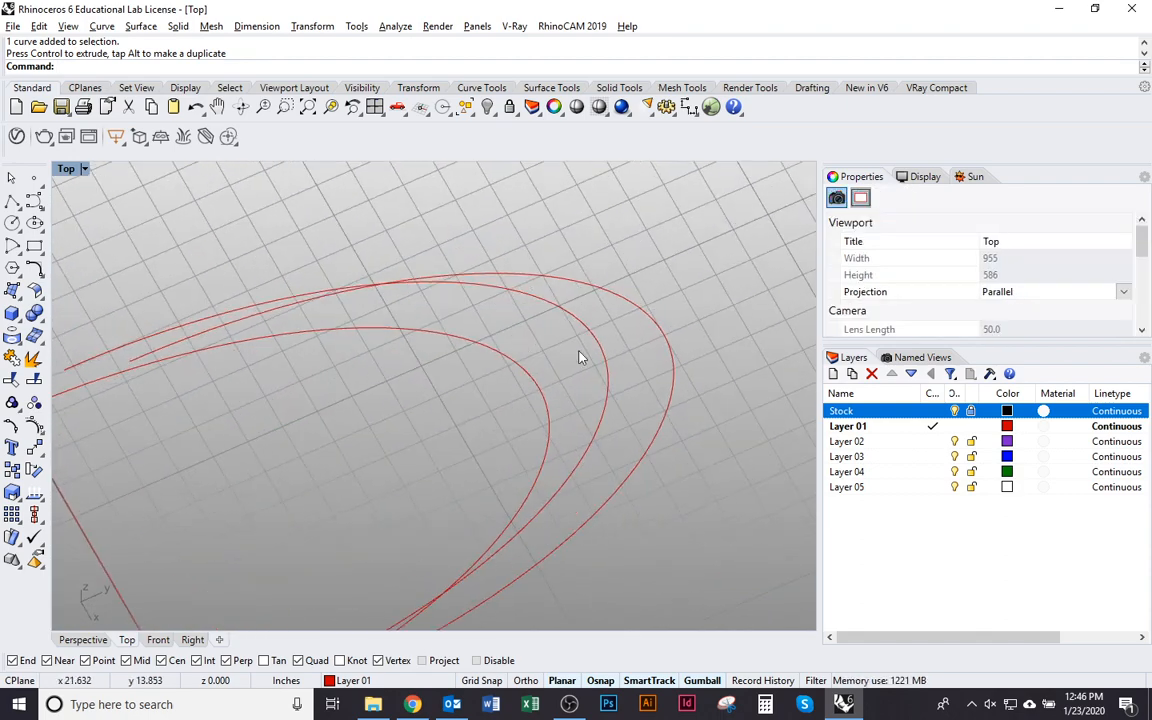
Step: Delete the outermost of the three curves
scroll(560, 335, "down", 5)
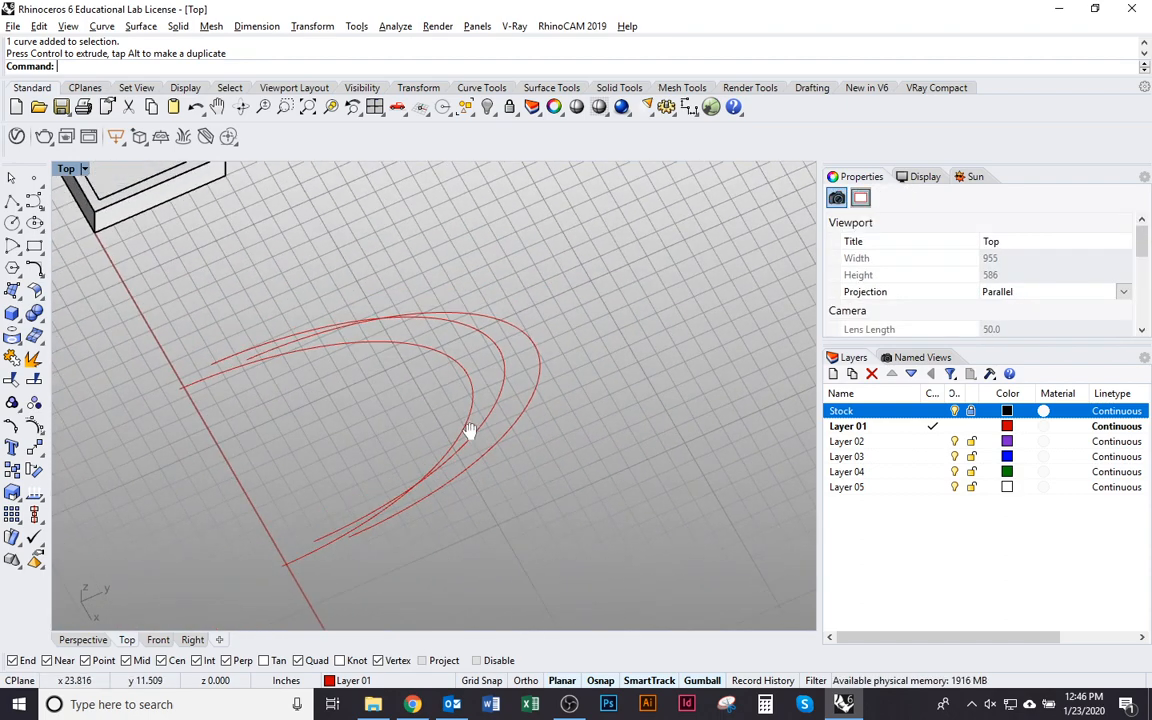
left_click(521, 416)
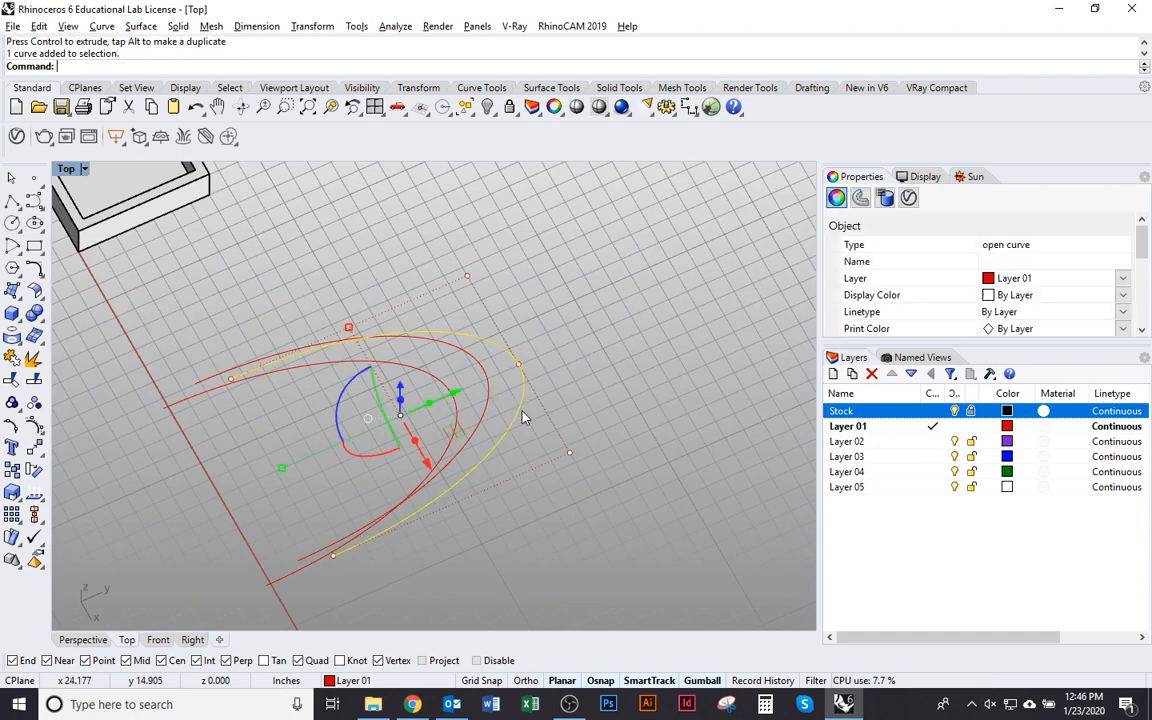
key("Delete")
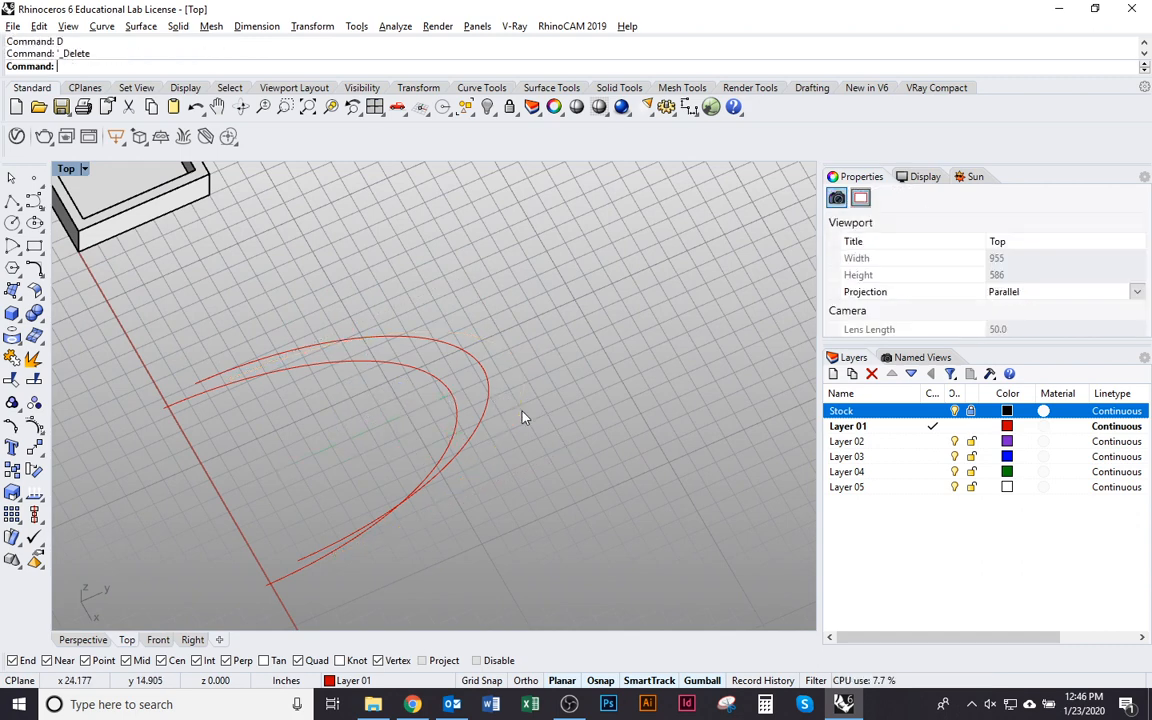
Step: Undo the vertical gumball move of the raised curve
key("ctrl+F1")
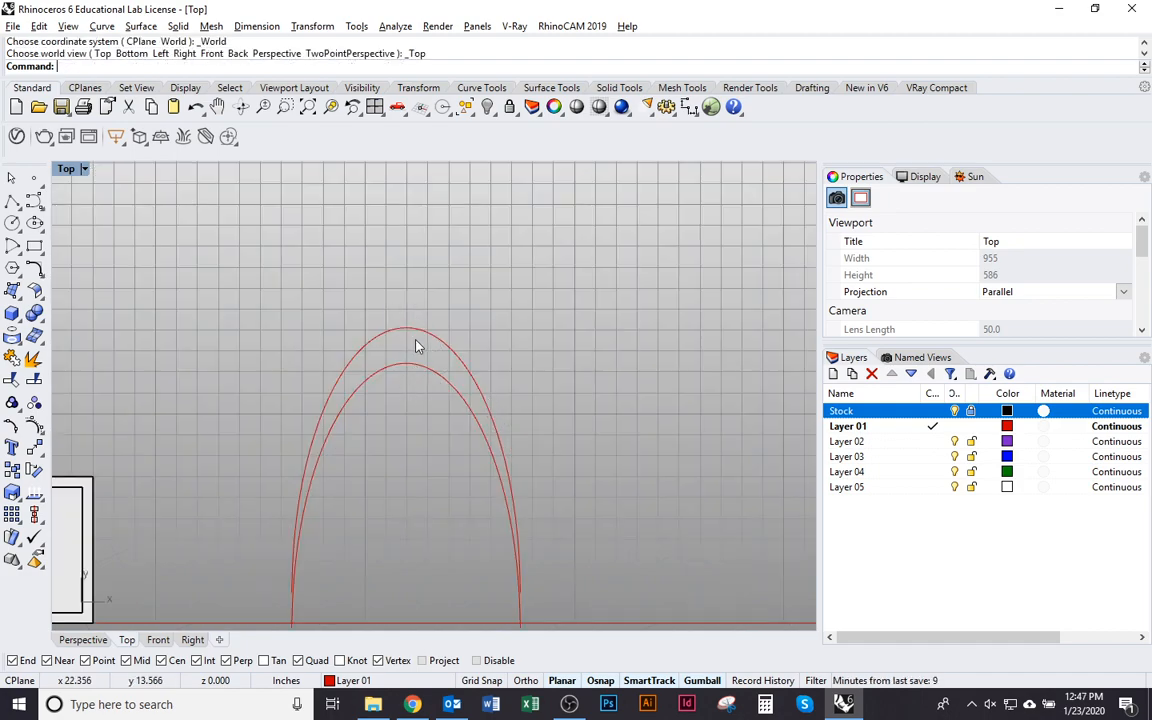
right_click_drag(537, 527, 473, 404)
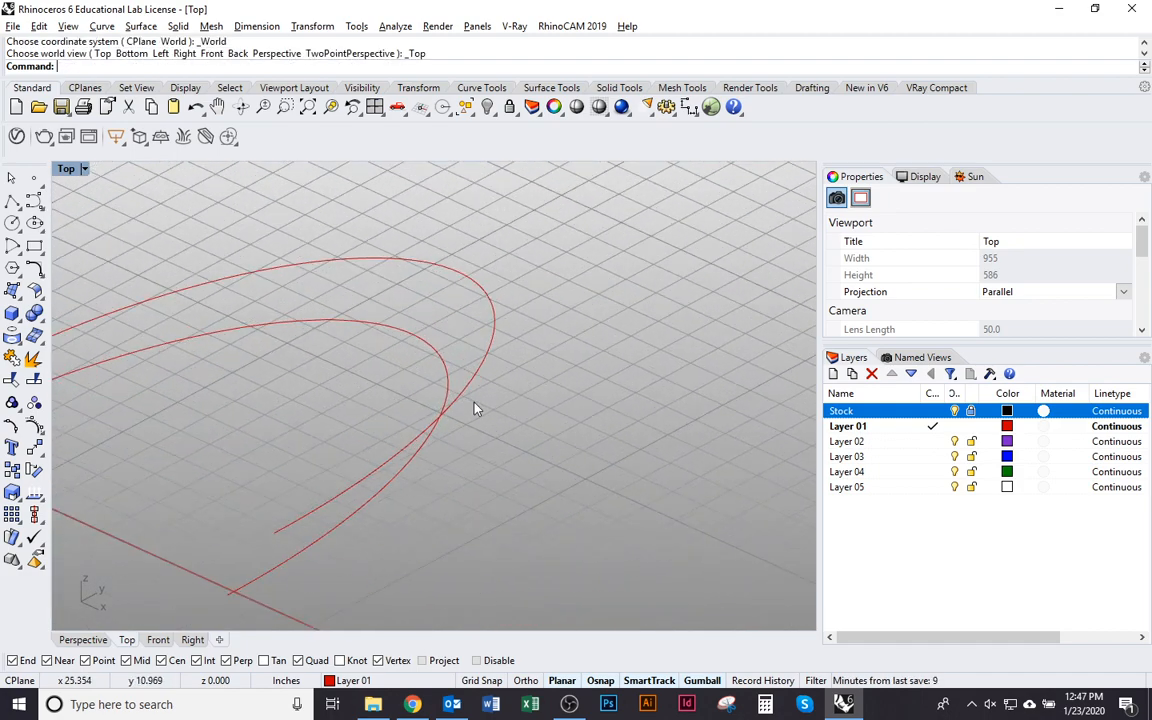
left_click(472, 395)
key("ctrl+z")
key("ctrl+z")
key("ctrl+z")
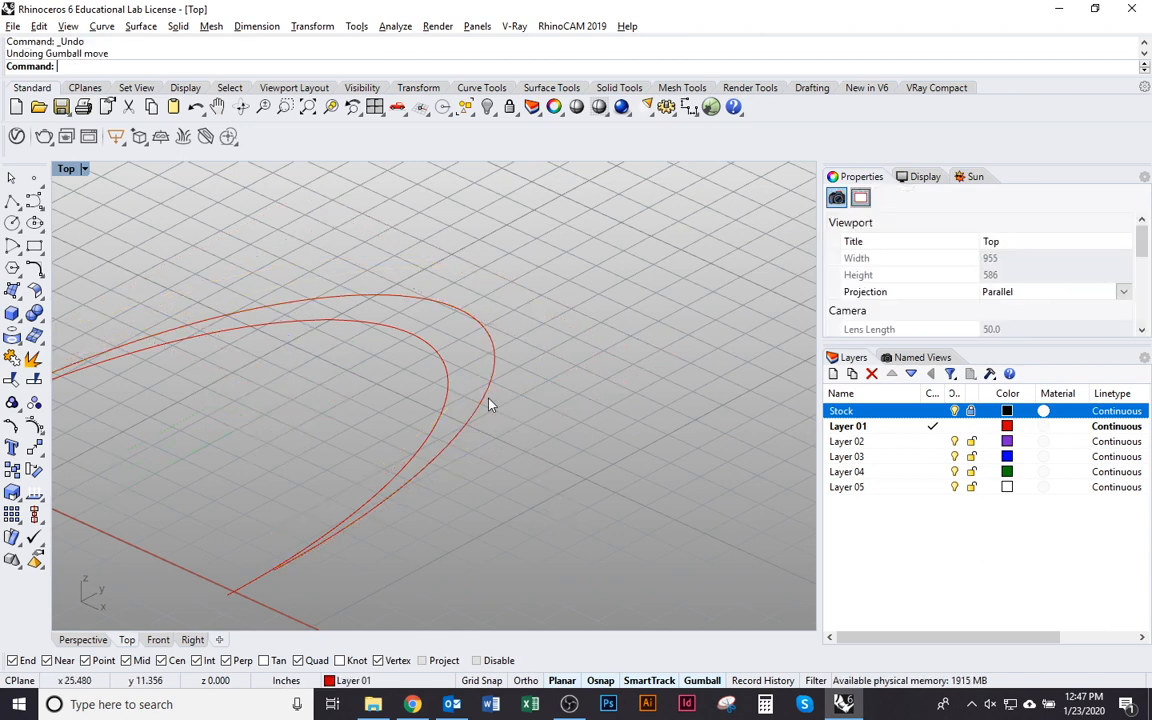
Step: Move the outer curve straight up by 1 inch using Move with Vertical set to Yes
left_click(490, 403)
key("Return")
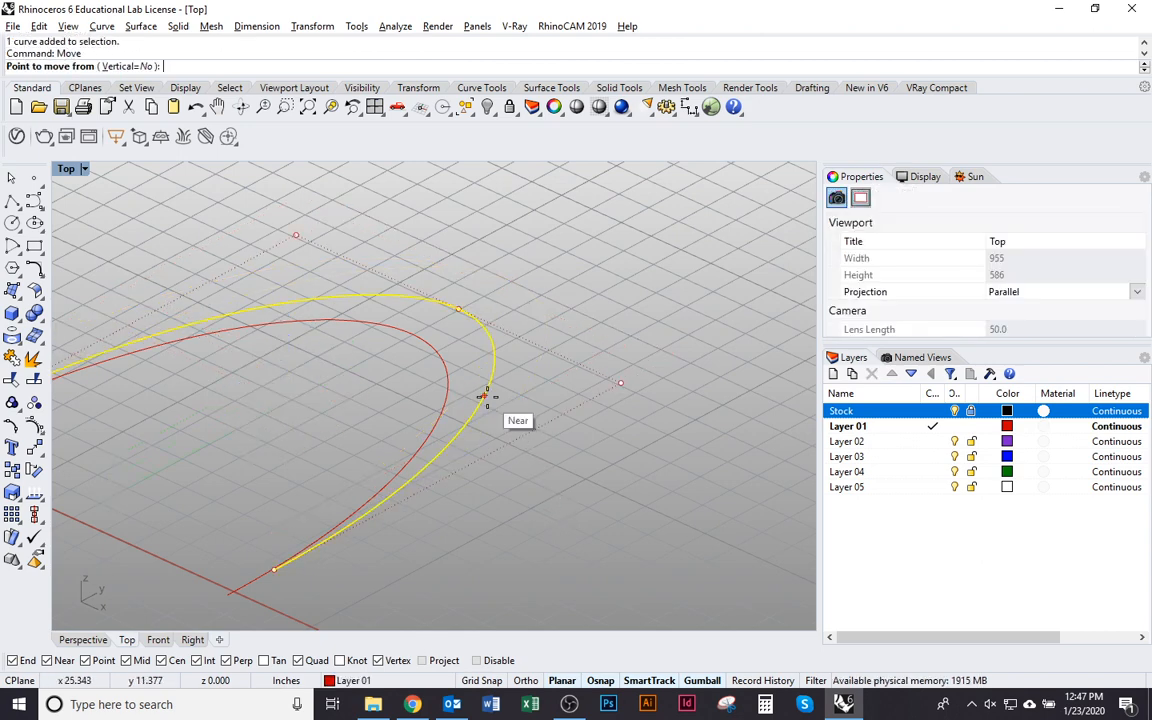
left_click(485, 397)
left_click(524, 332)
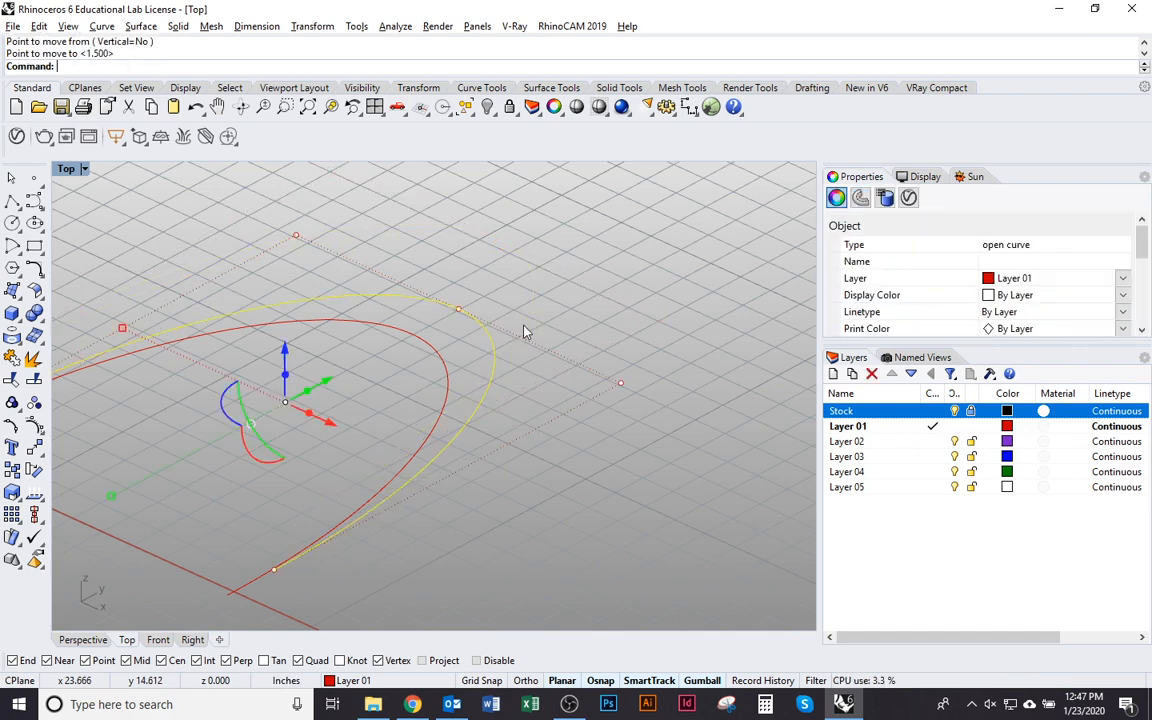
key("Return")
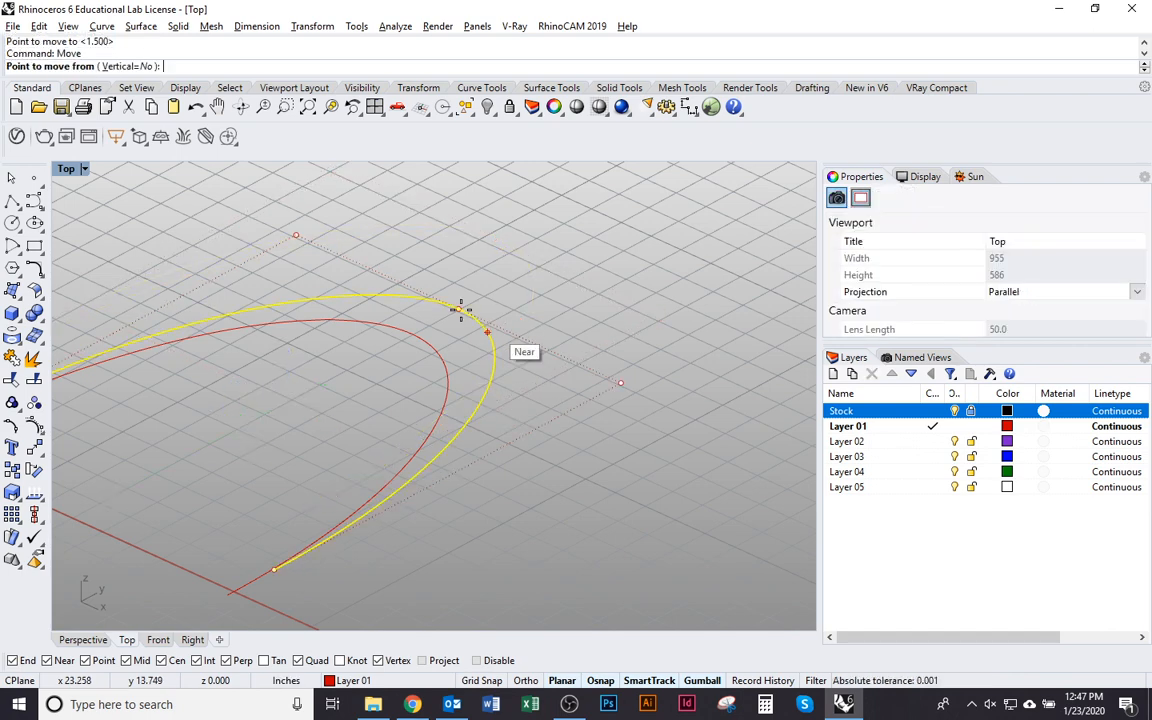
left_click(125, 66)
left_click(500, 380)
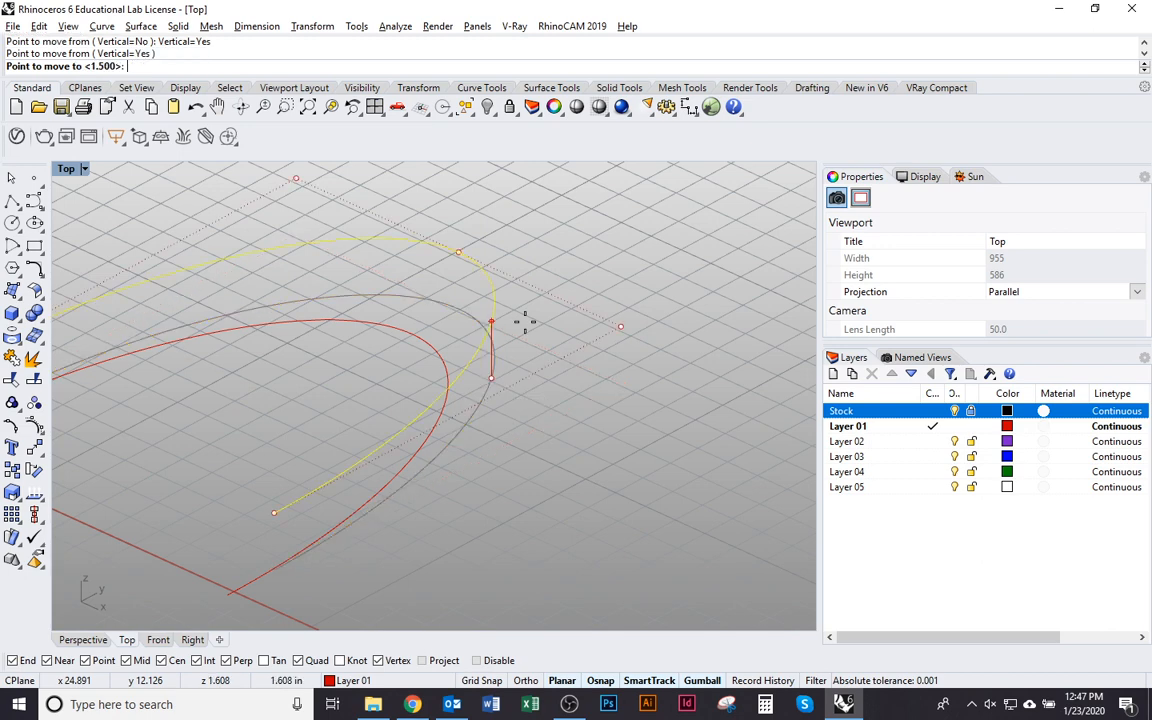
type("1")
key("Return")
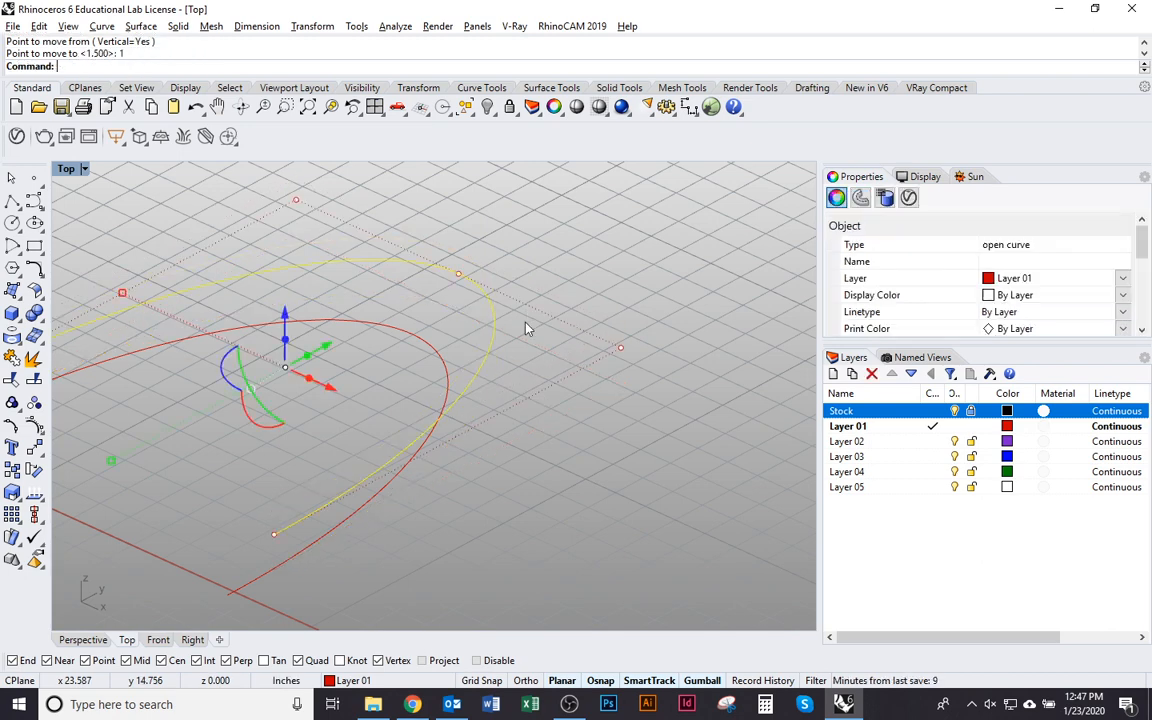
Step: In the Top view, draw a line with projected snapping from the inner curve's apex to the raised curve's apex
left_click(445, 387)
right_click_drag(445, 387, 689, 494)
key("ctrl+F1")
scroll(470, 381, "up", 3)
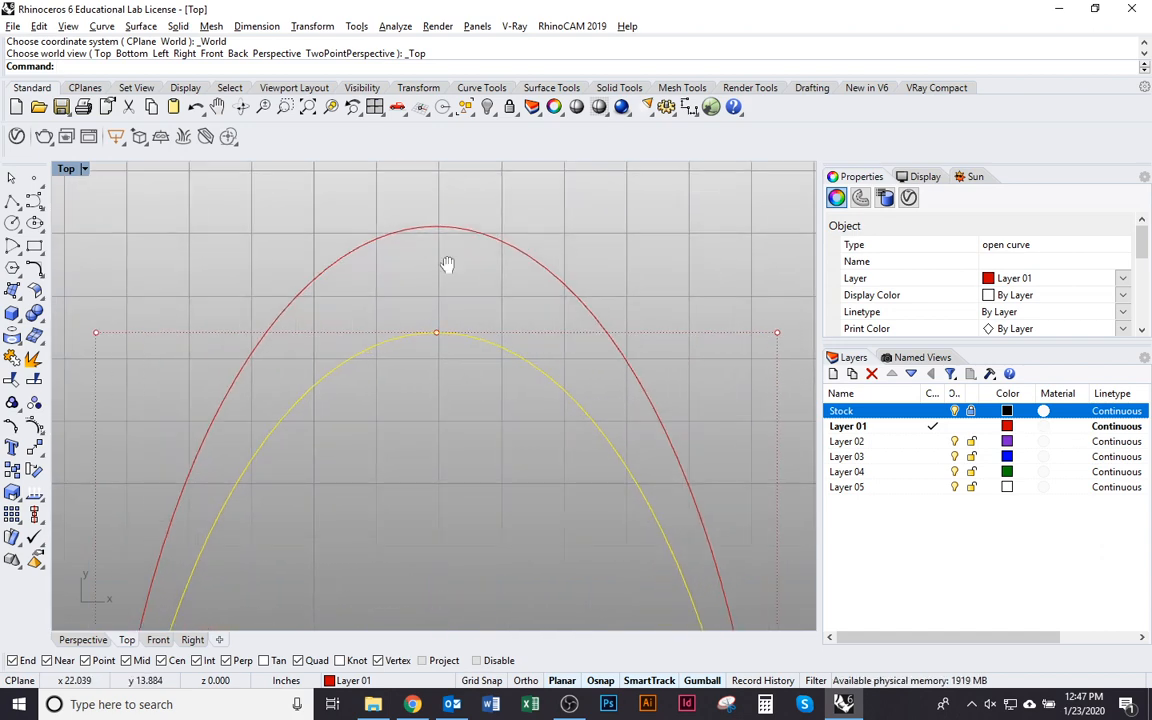
scroll(432, 393, "down", 3)
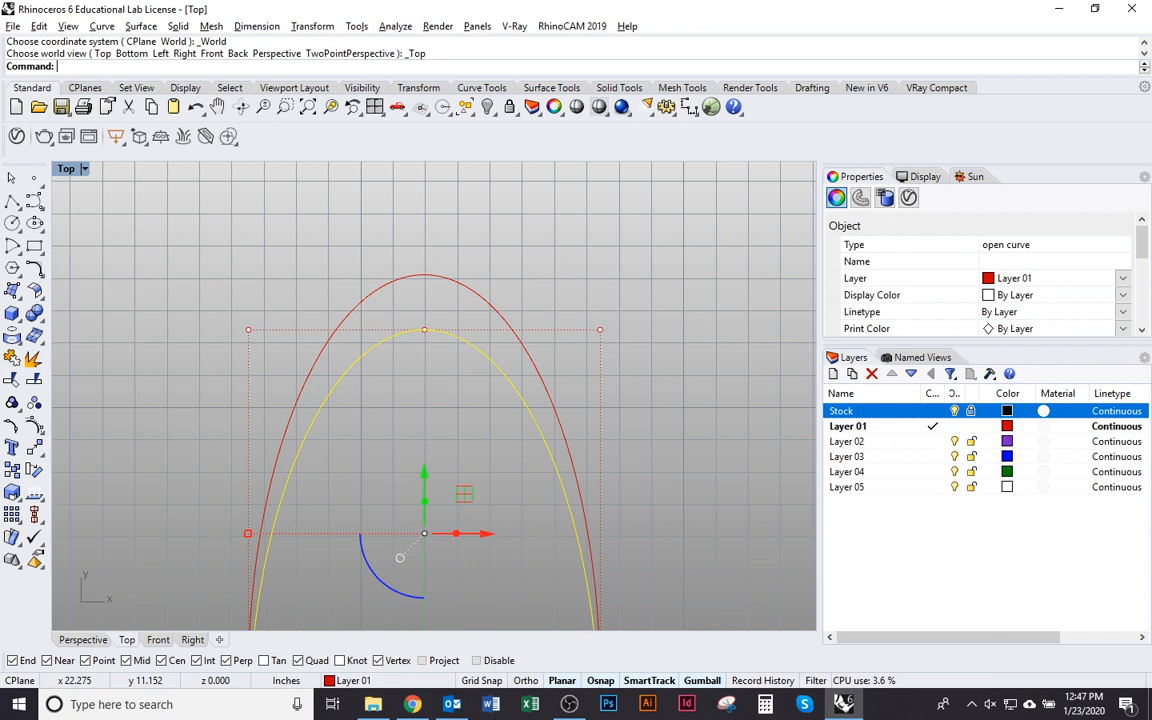
key("Return")
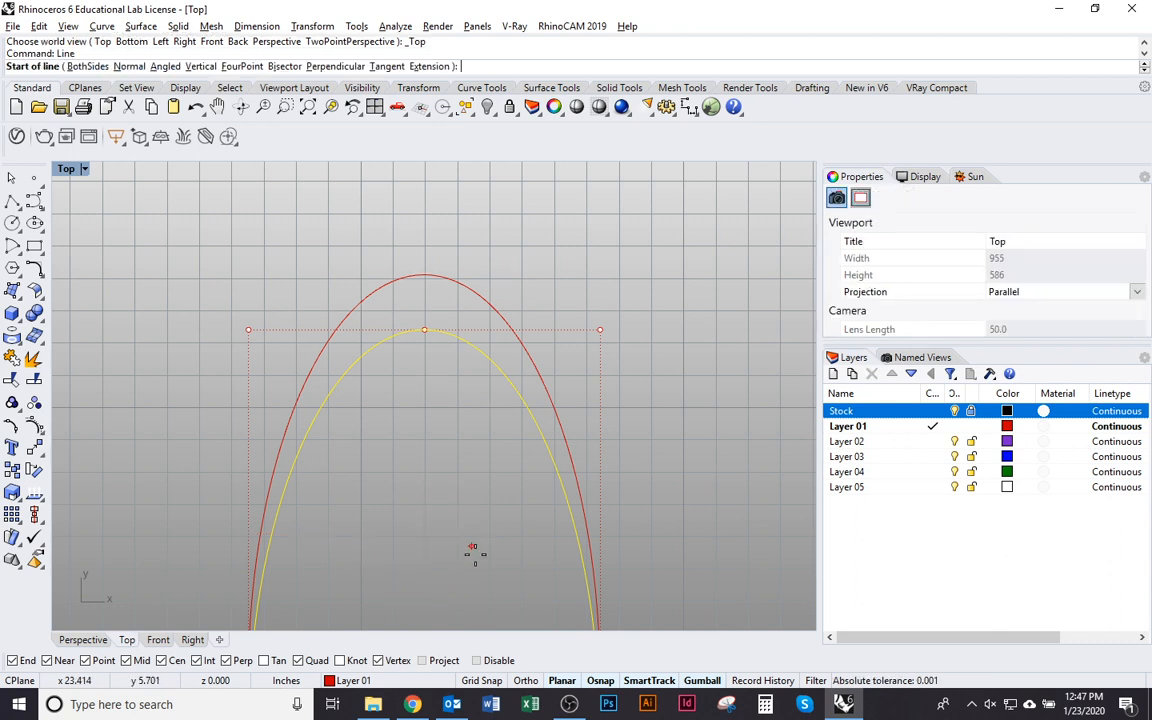
left_click(422, 661)
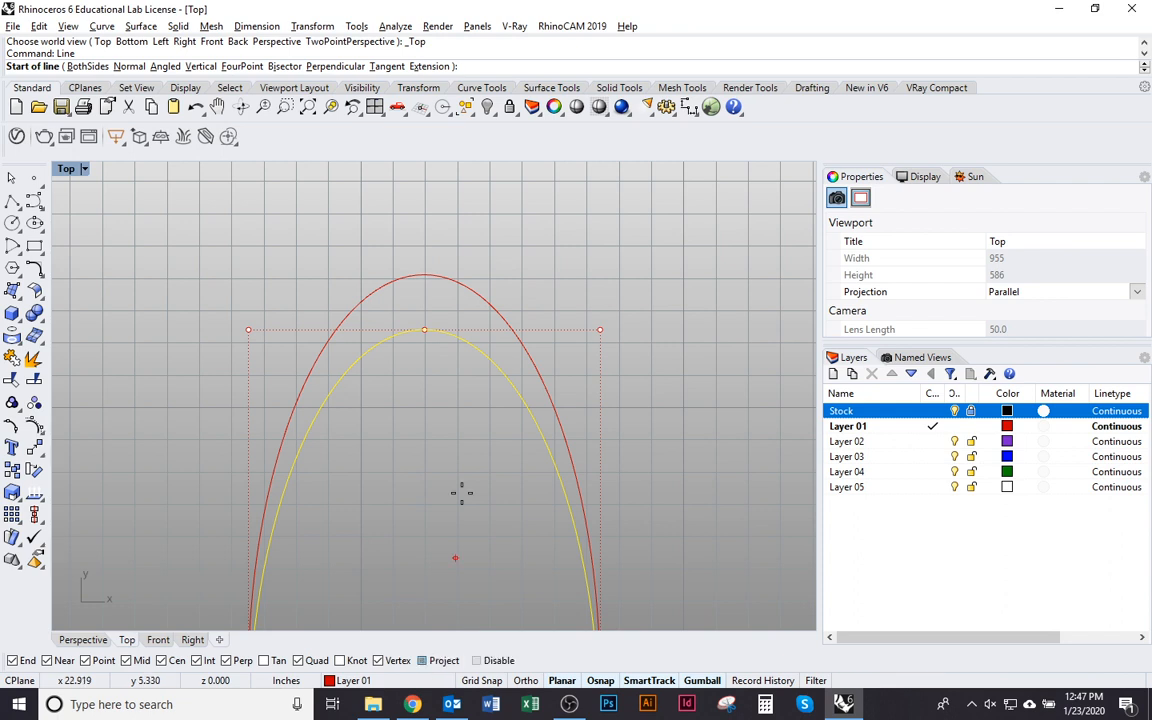
left_click(425, 330)
left_click(425, 275)
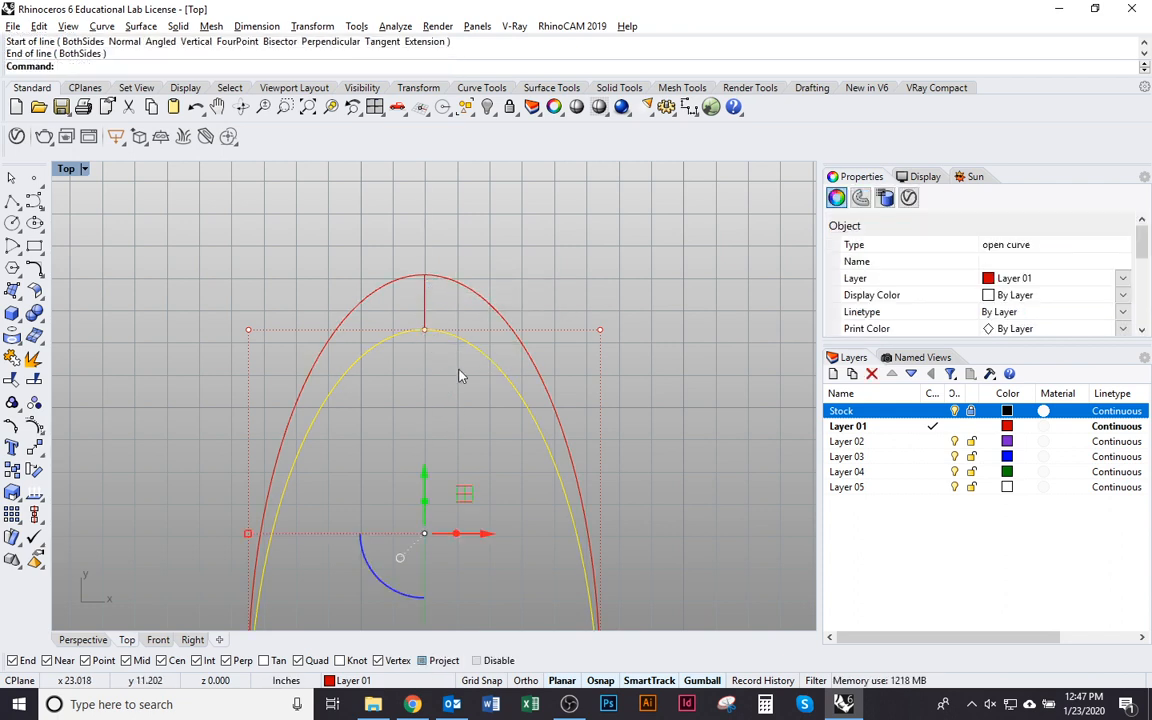
Step: Copy the raised curve outward, using the line from the inner apex to the raised curve's apex as the offset
left_click(453, 382)
left_click(478, 297)
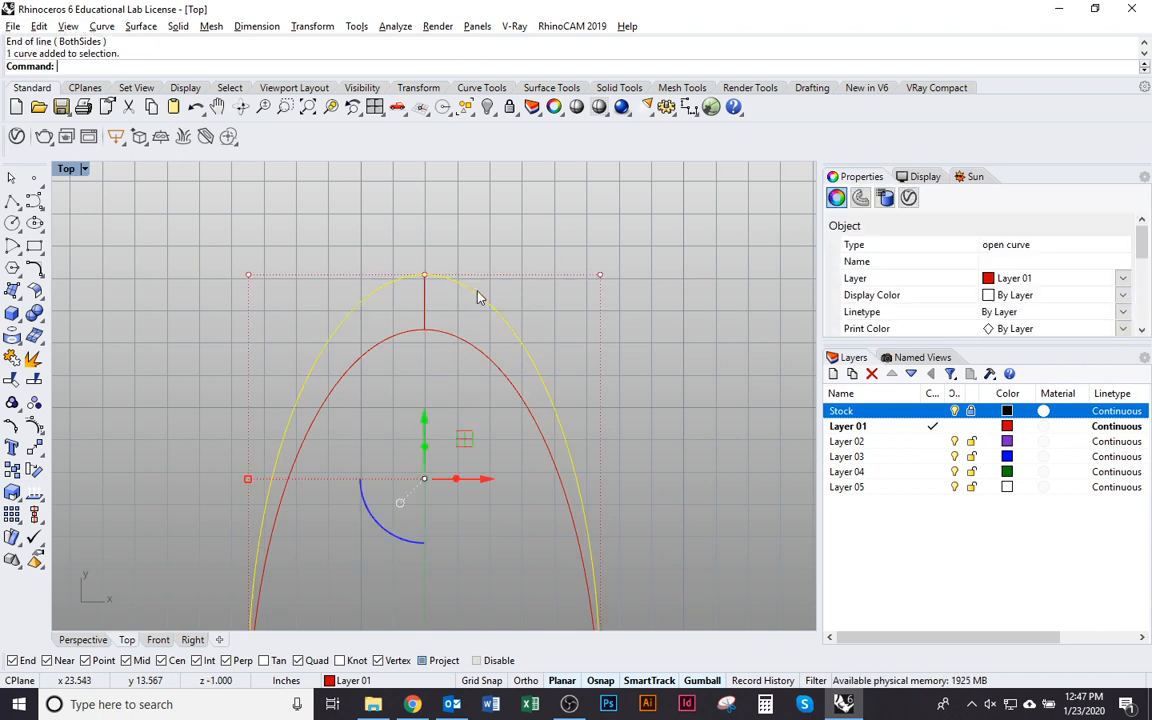
type("Copy")
key("Return")
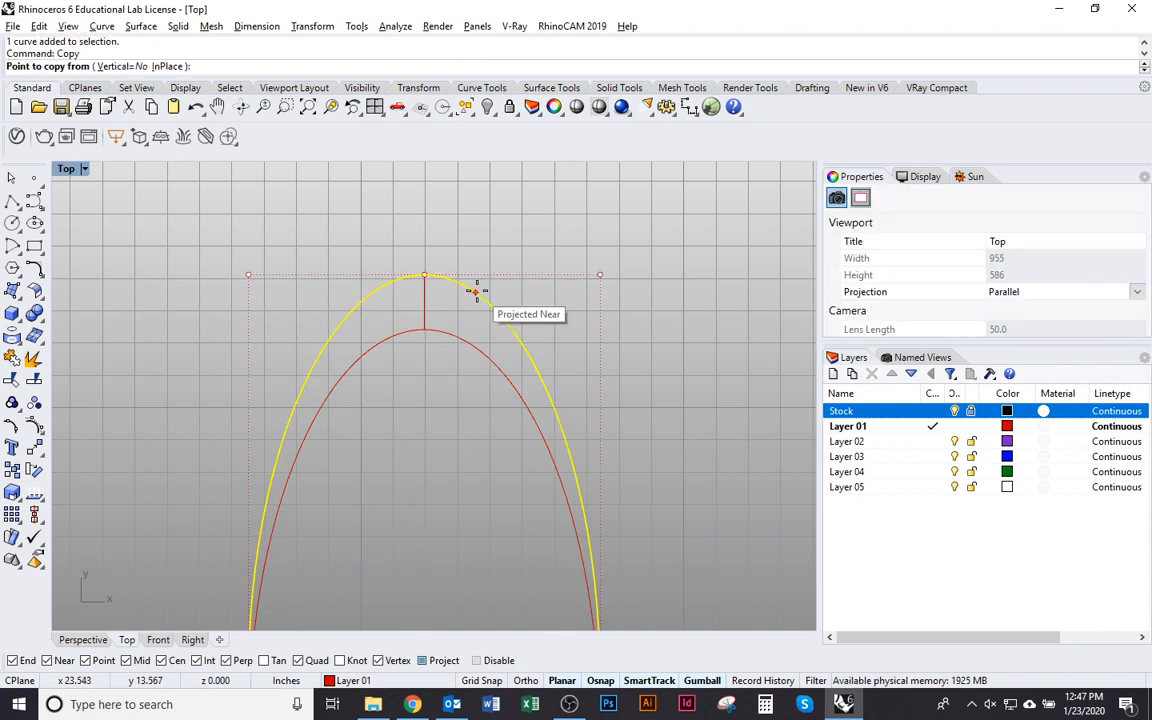
left_click(425, 329)
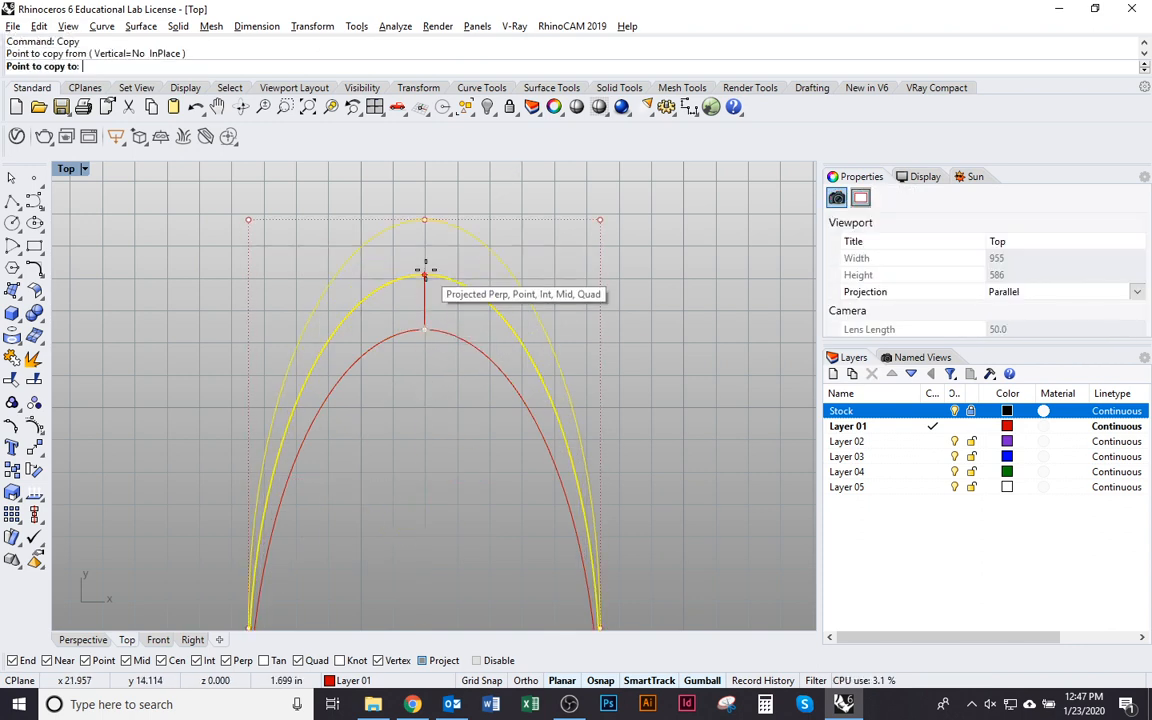
left_click(425, 268)
key("Return")
key("Escape")
Step: Move the outermost copy straight down to the inner curve's level with Vertical set to Yes, and delete the helper line
left_click(462, 248)
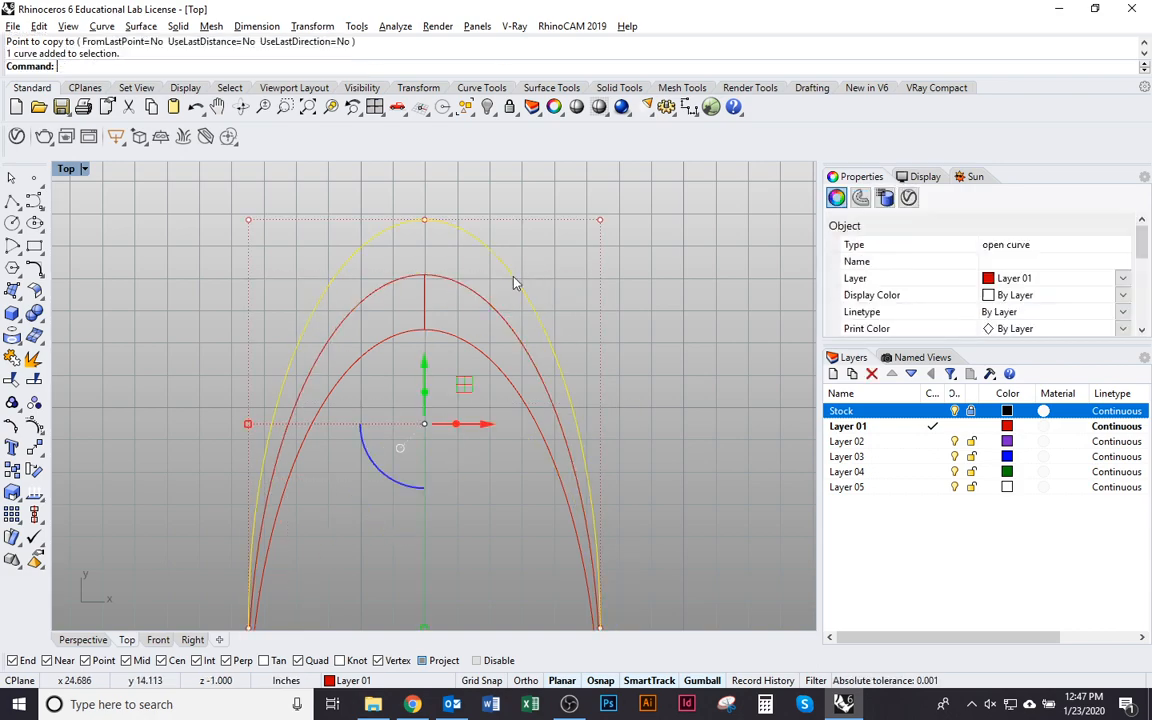
right_click_drag(462, 248, 591, 388, "ctrl+shift")
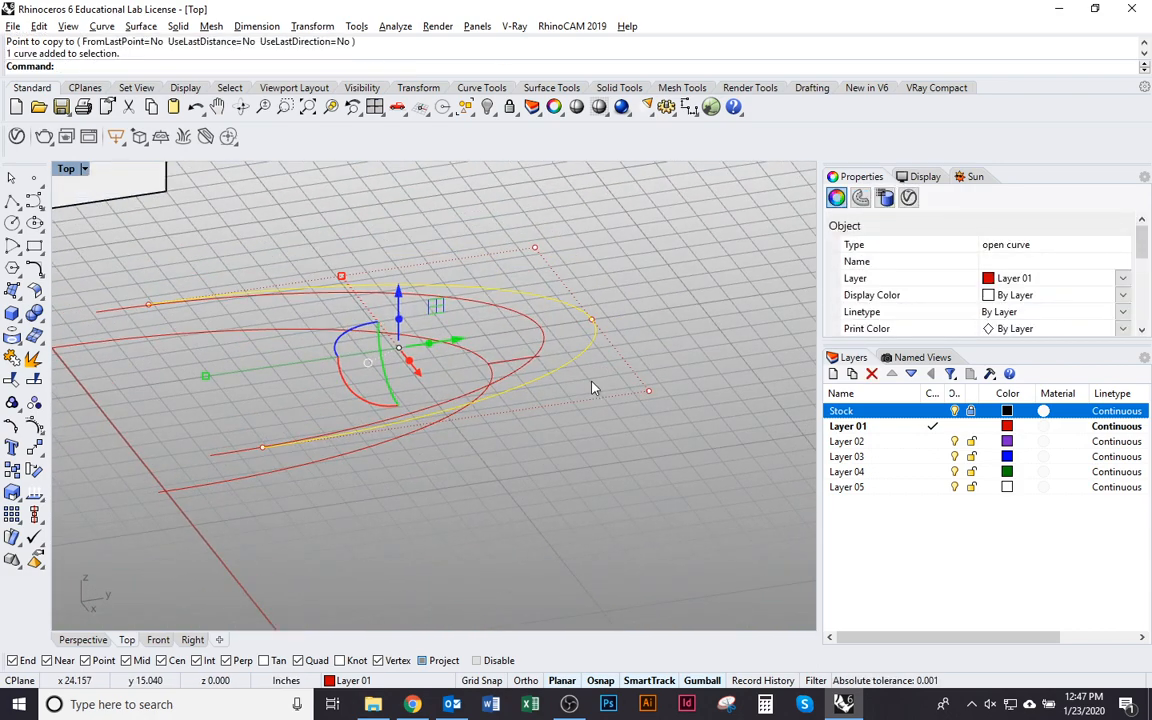
type("Move")
key("Return")
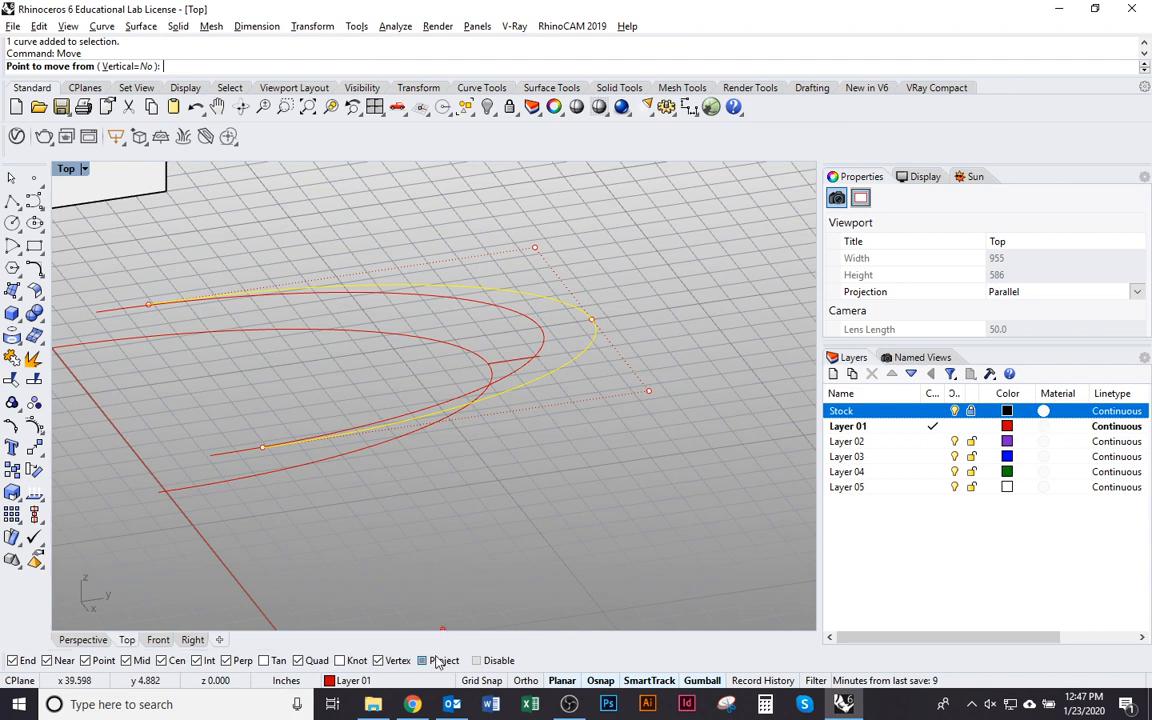
left_click(136, 66)
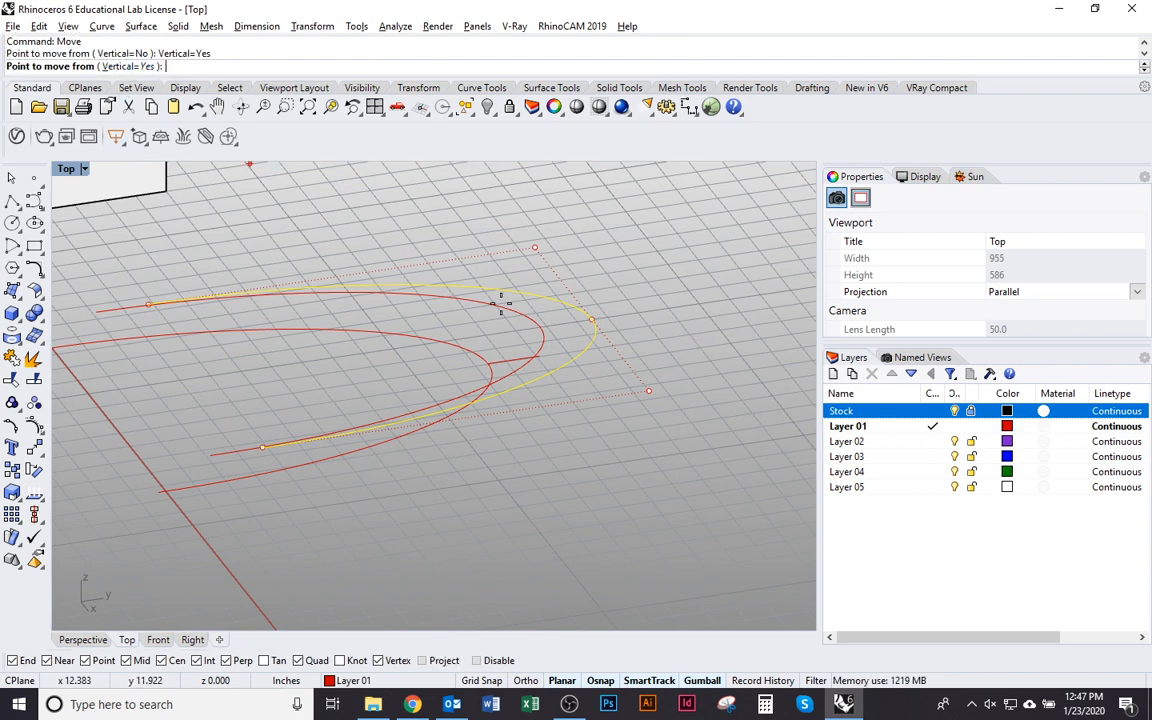
left_click(574, 329)
left_click(520, 370)
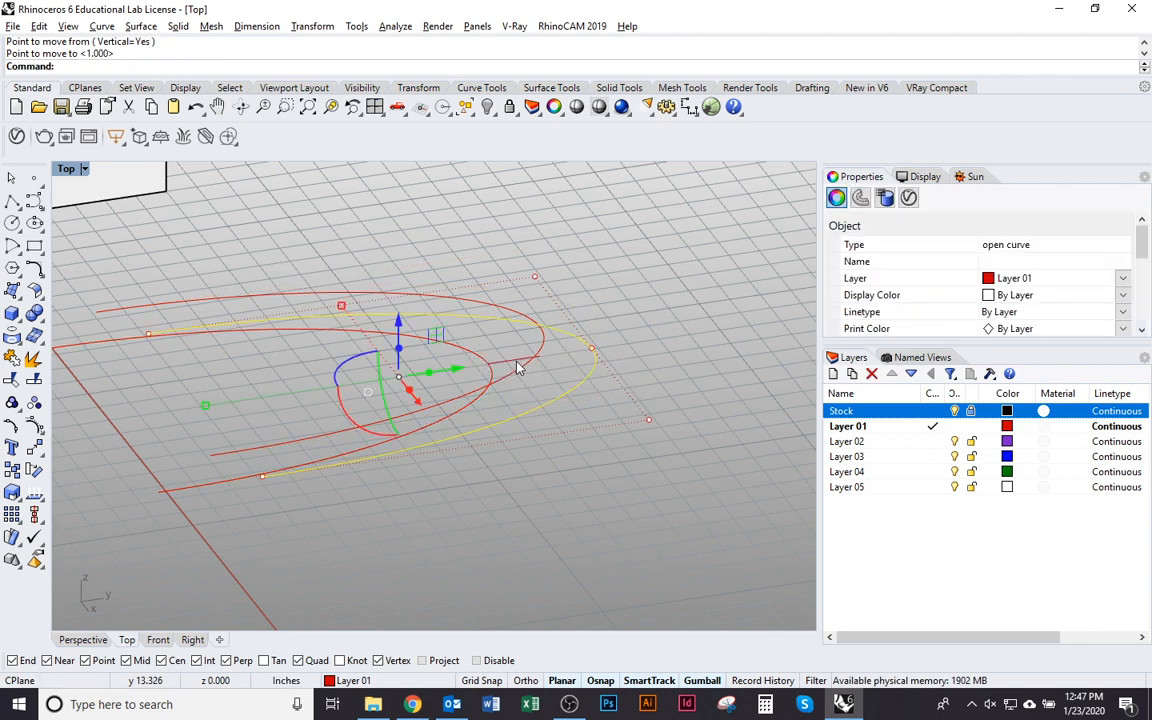
key("Delete")
Step: Copy the raised curve from the inner curve's endpoint to the outer ground-level curve's endpoint
left_click(512, 408)
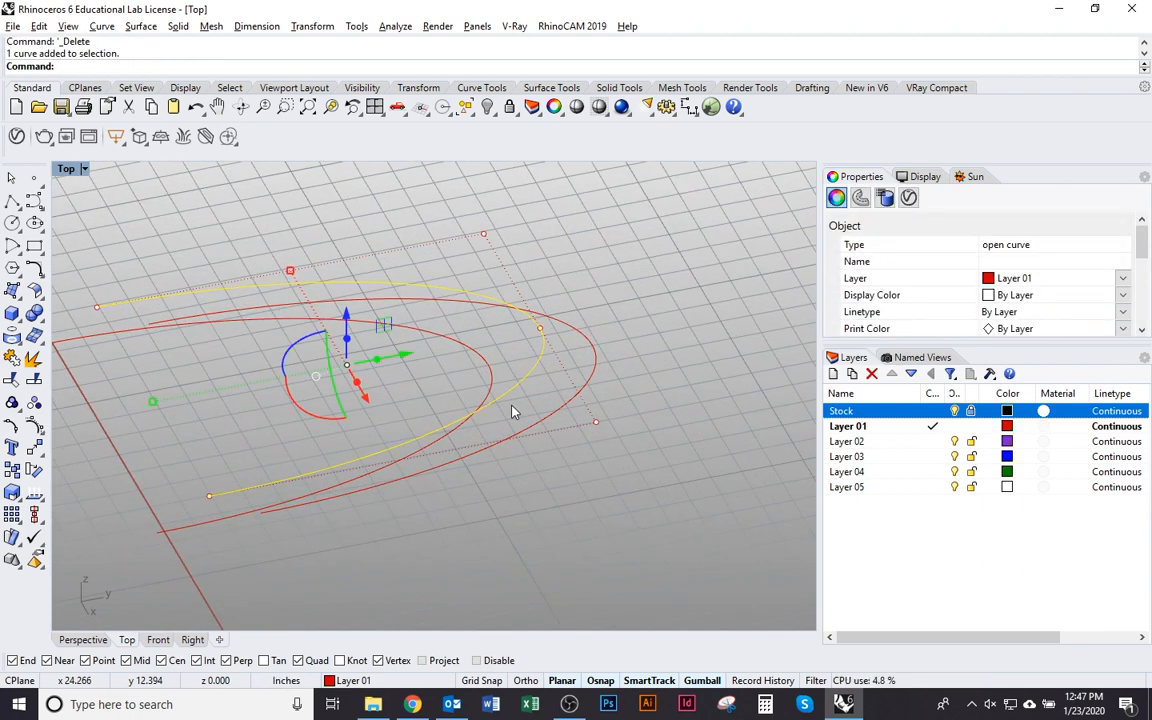
type("Co")
key("Return")
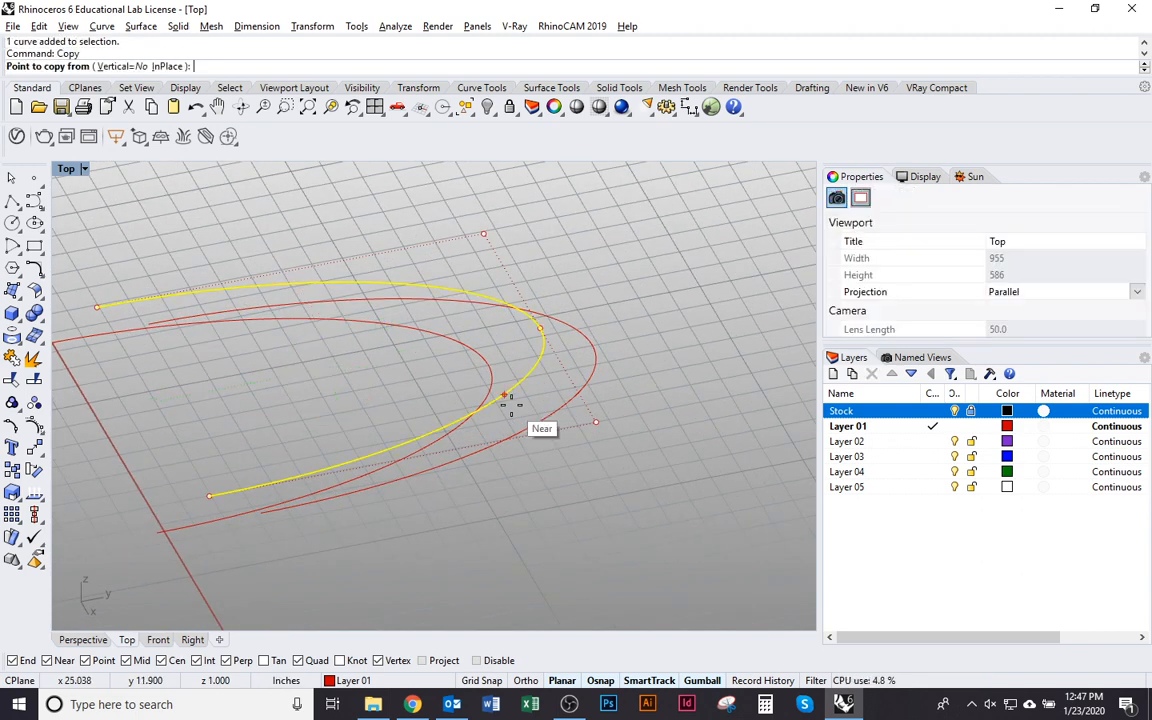
left_click(161, 530)
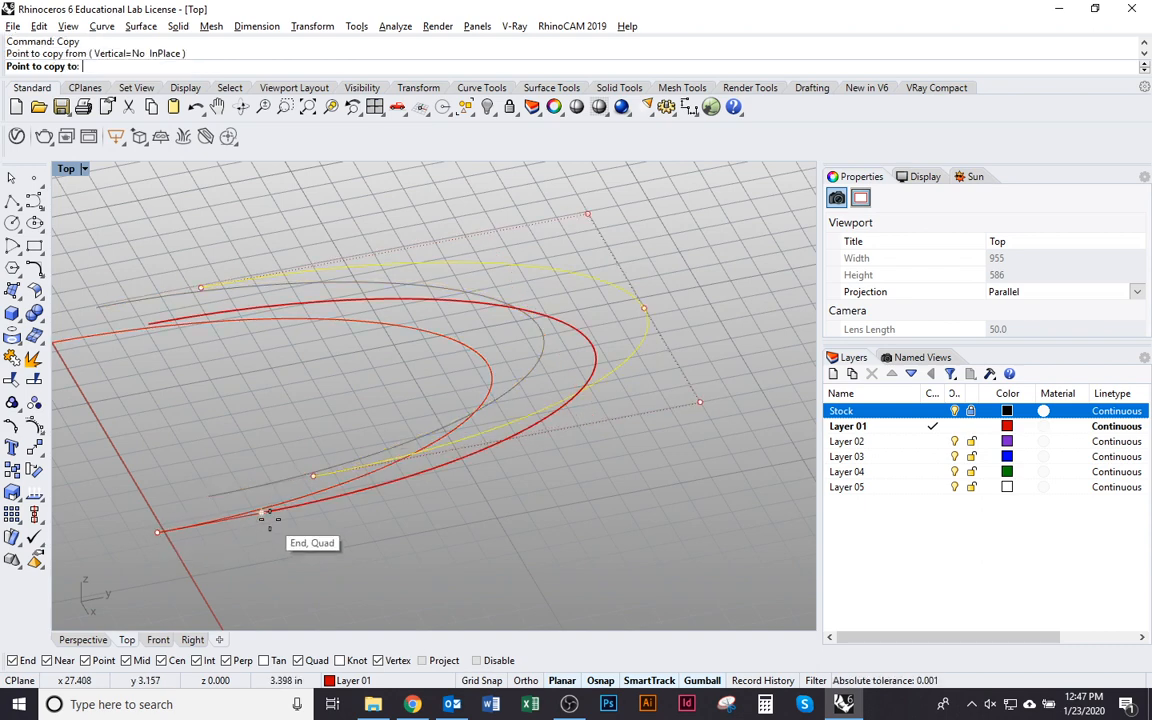
left_click(268, 516)
key("Return")
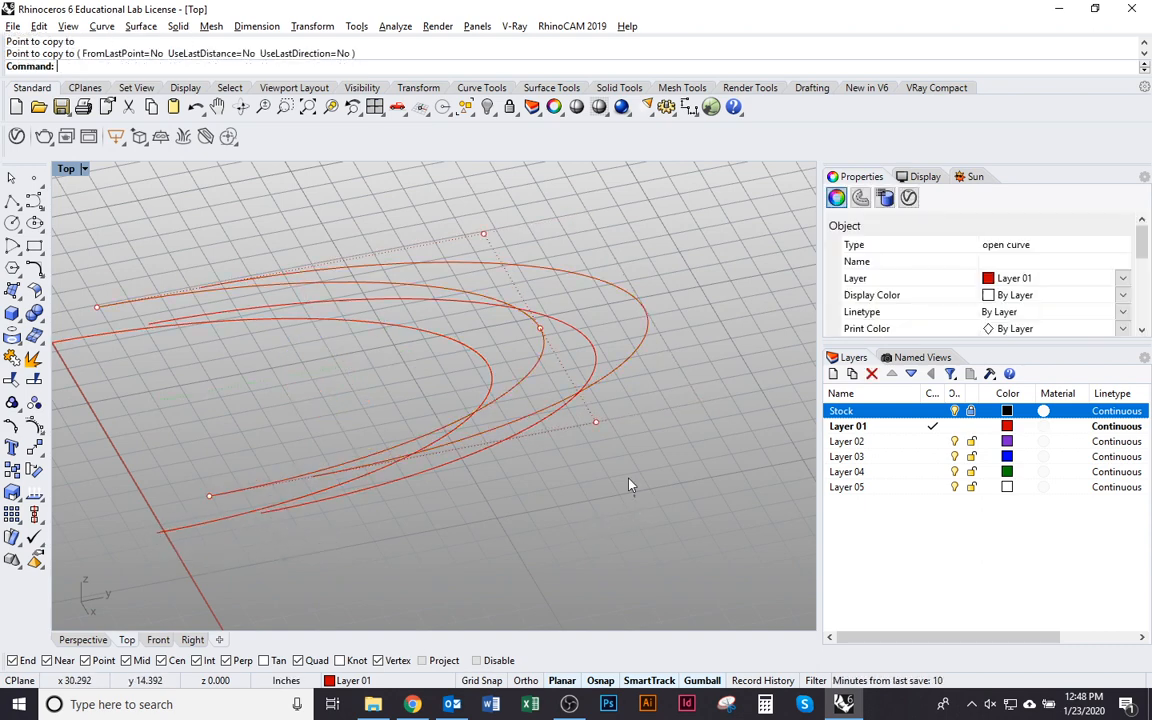
Step: Copy the two outer curves repeatedly along the row, from the inner curve's endpoint to each successive ground-level endpoint
left_click_drag(634, 497, 558, 401)
key("Return")
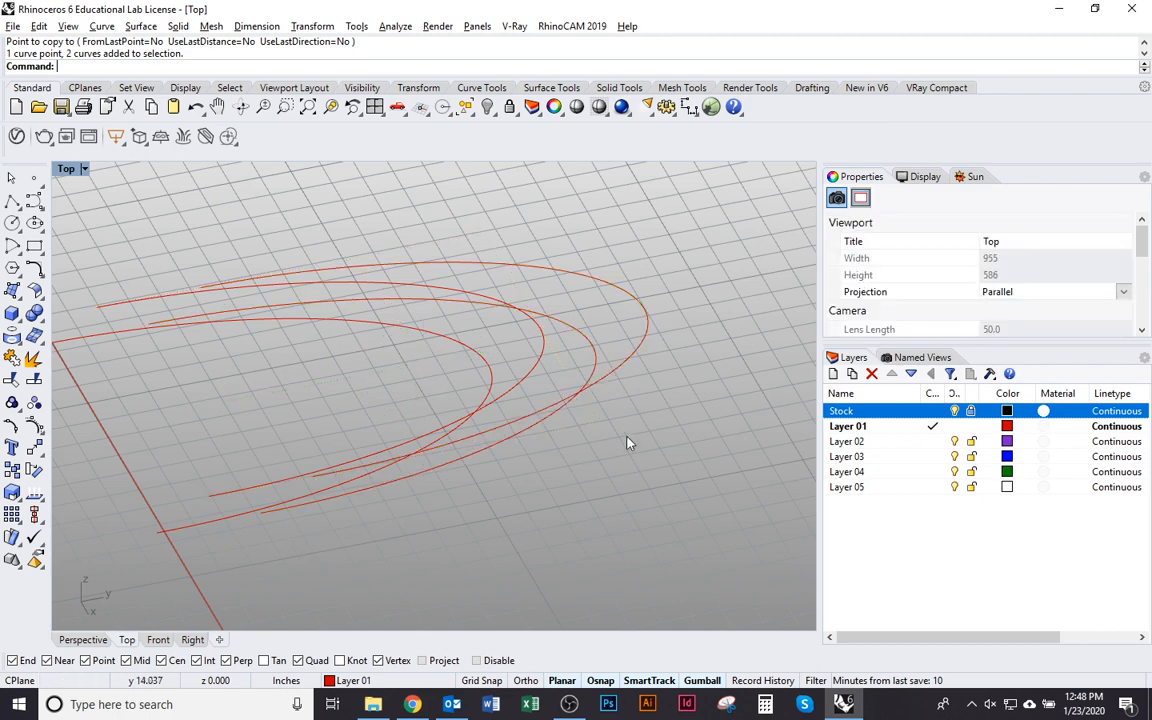
left_click(161, 530)
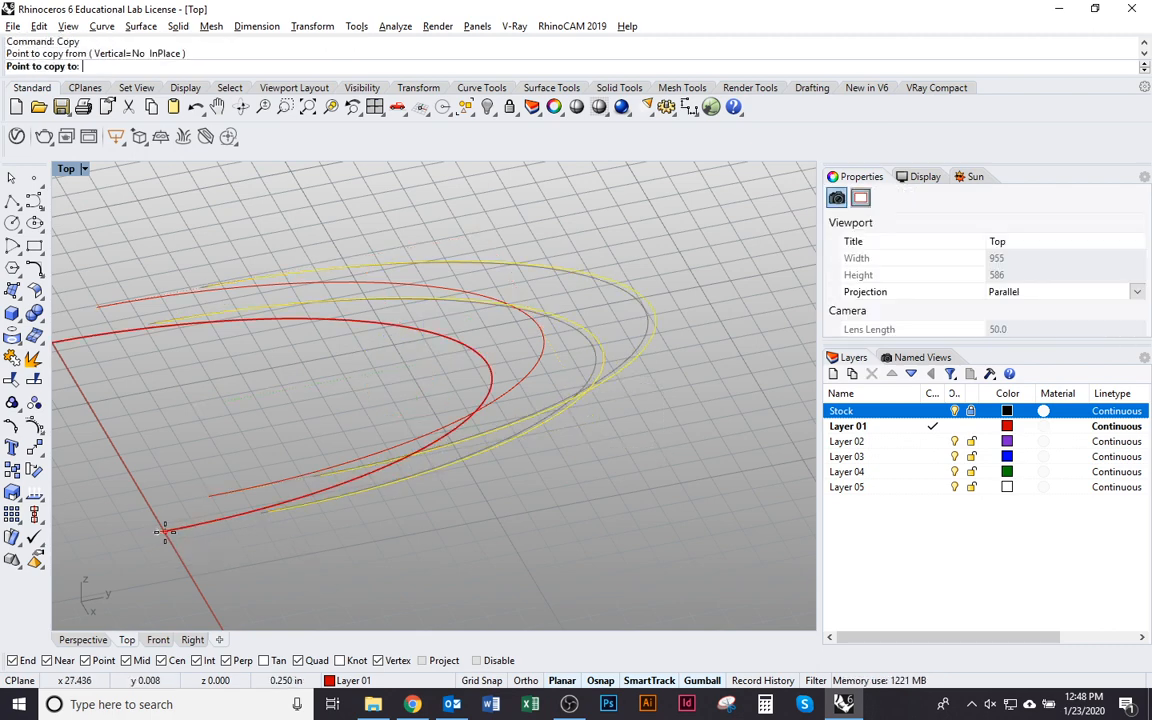
left_click(266, 515)
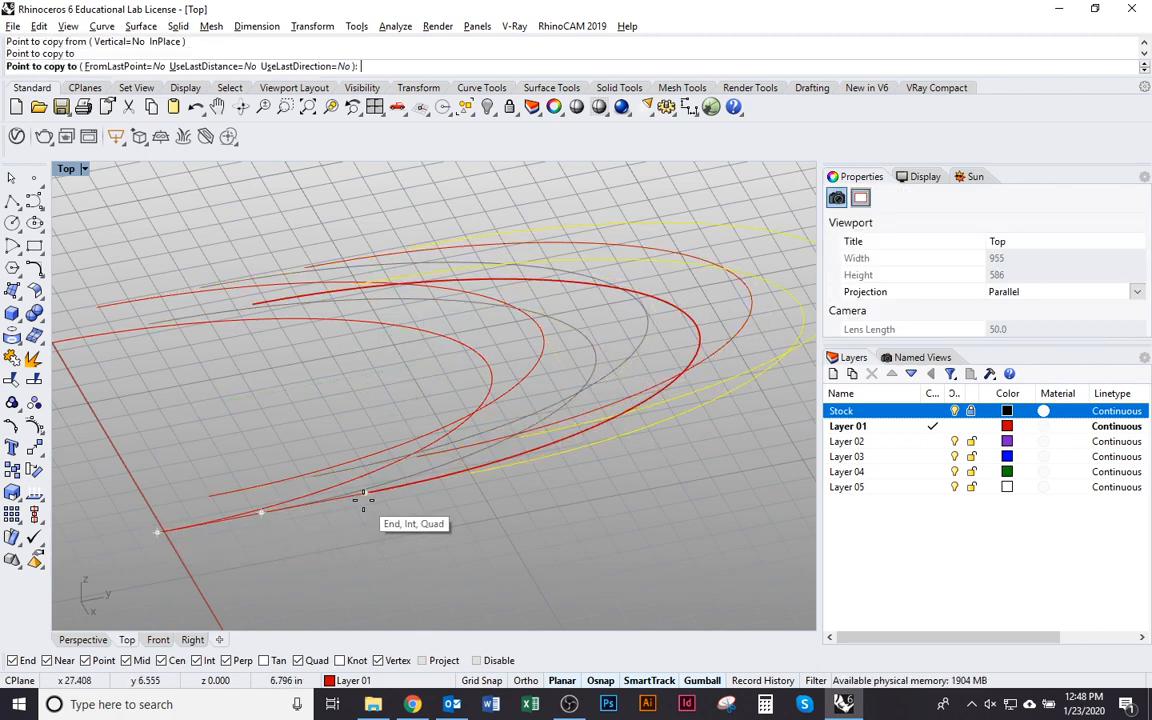
left_click(367, 493)
left_click(476, 477)
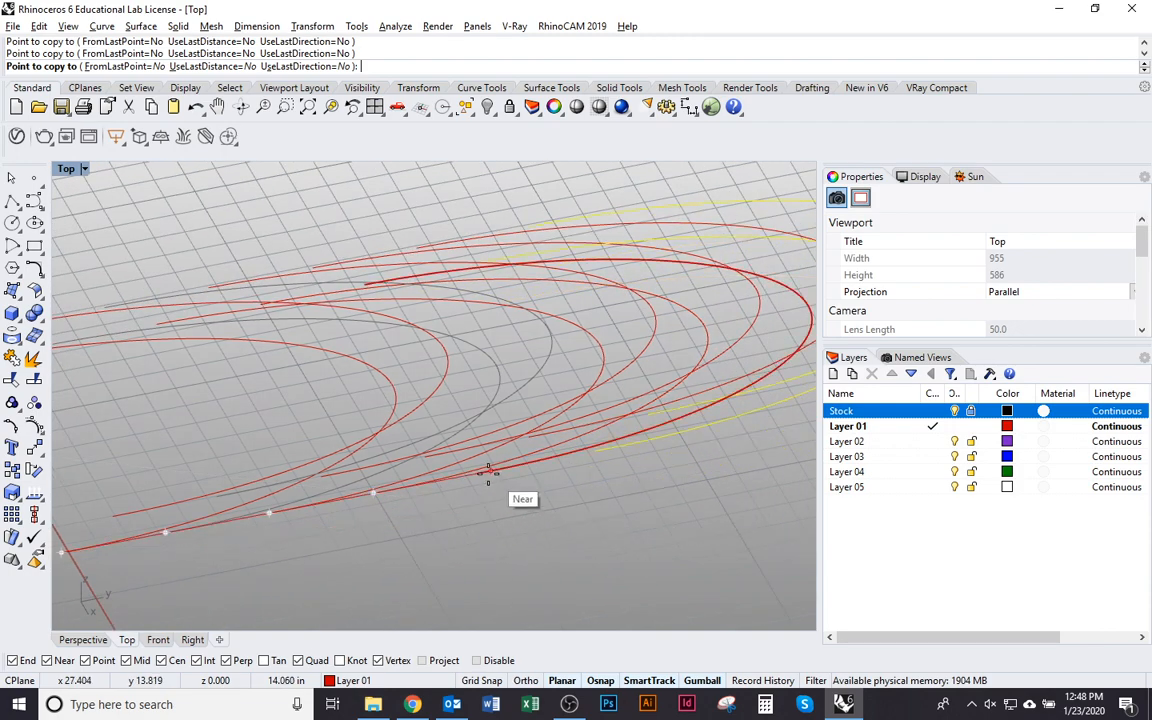
key("Return")
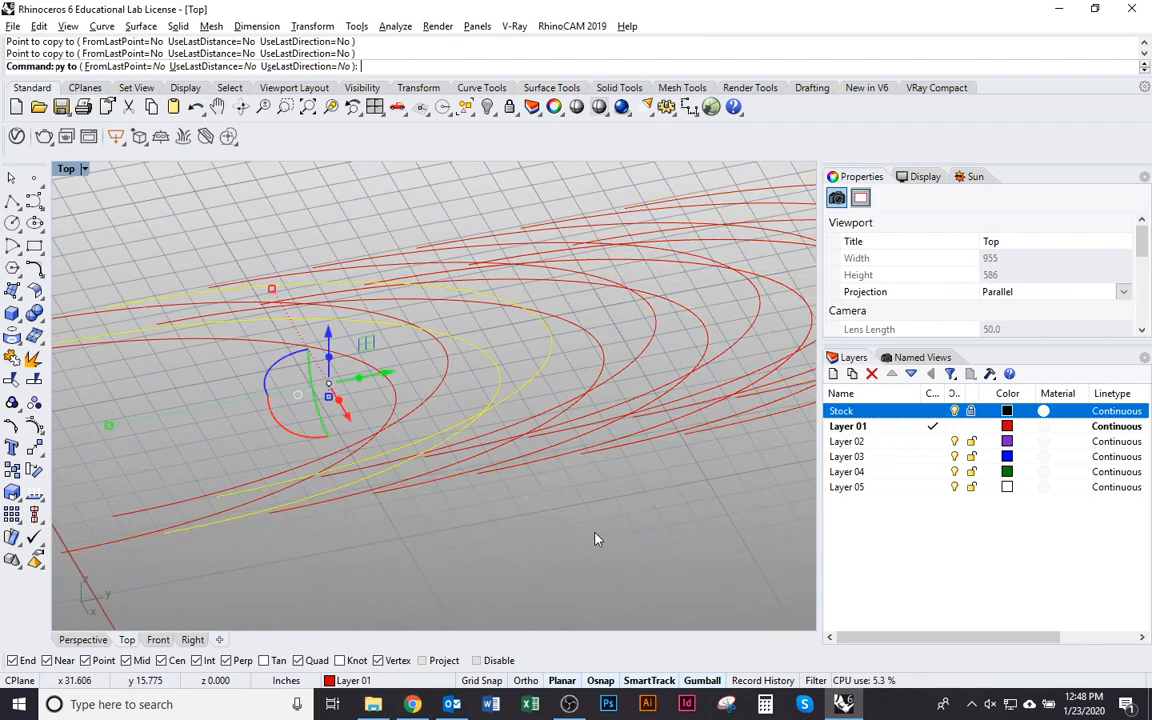
Step: Try lofting all the arched curves with the Normal style and inspect the surface preview
key("Escape")
right_click_drag(535, 478, 427, 528)
right_click_drag(477, 567, 633, 511)
key("Return")
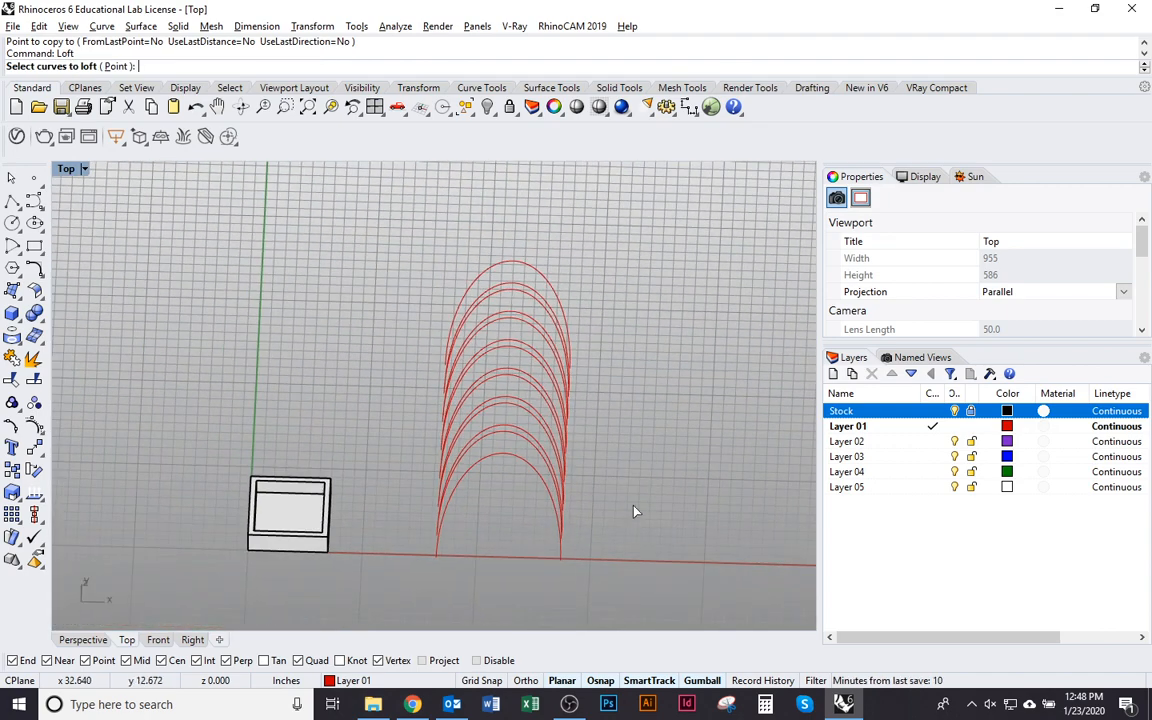
left_click_drag(633, 511, 553, 240)
scroll(635, 485, "up", 4)
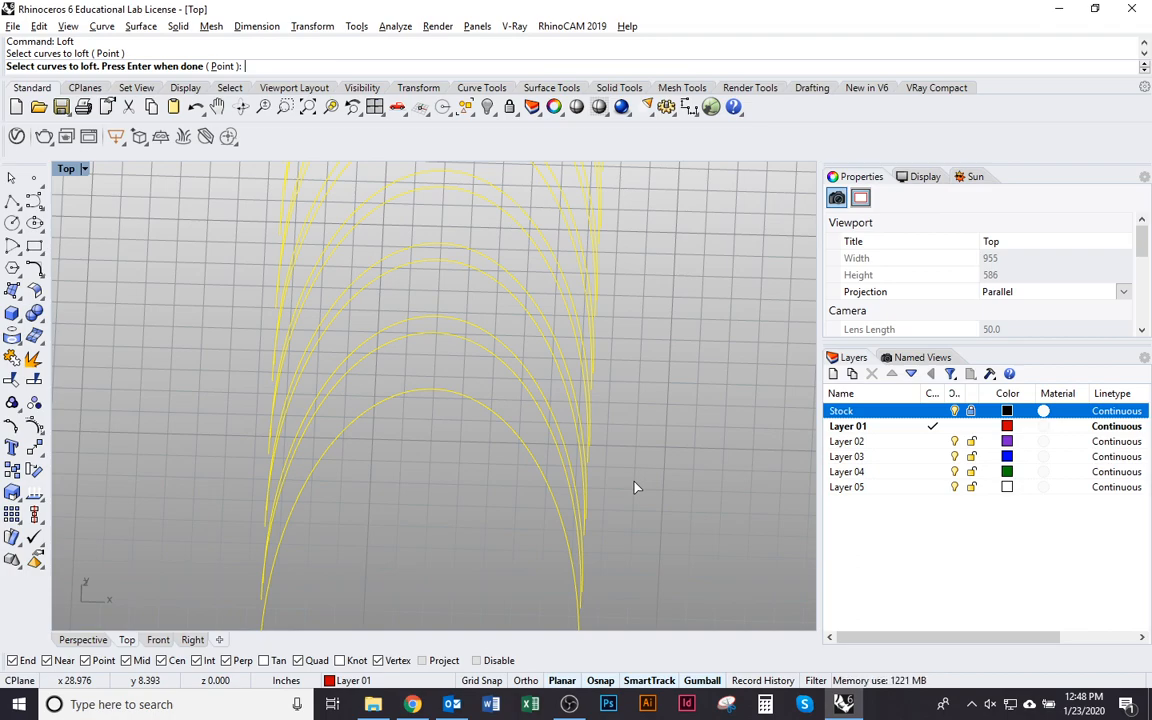
key("Return")
right_click_drag(707, 535, 395, 420)
left_click_drag(1055, 319, 717, 246)
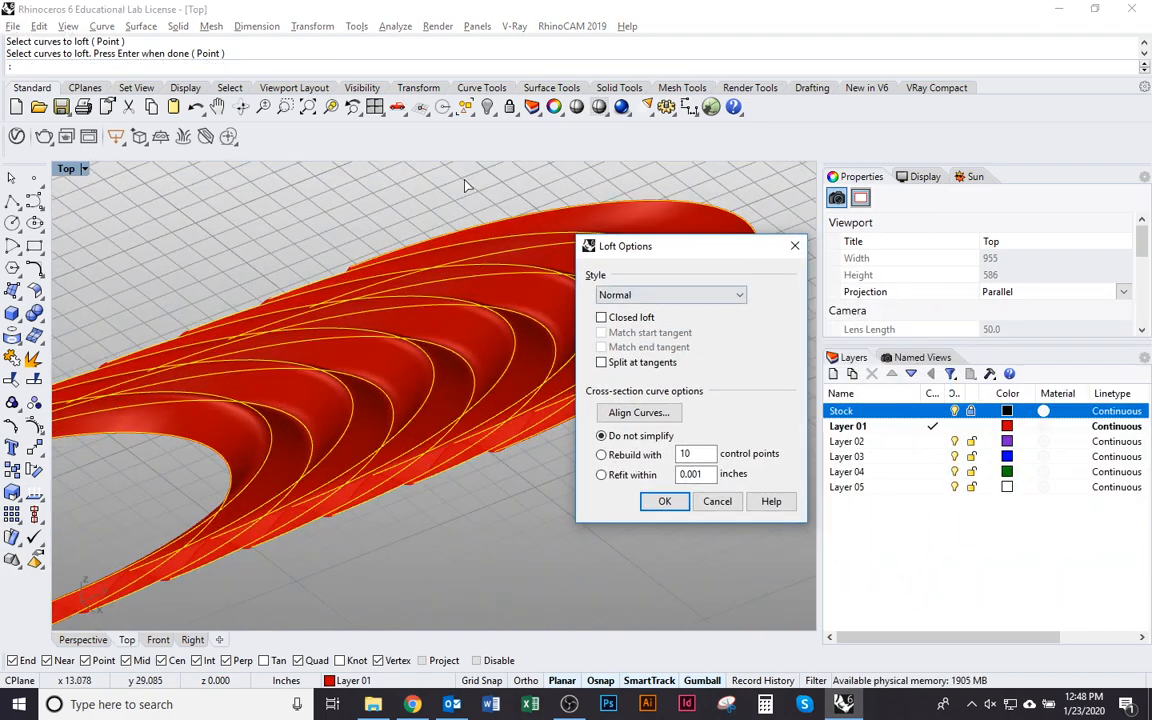
right_click_drag(451, 266, 478, 448)
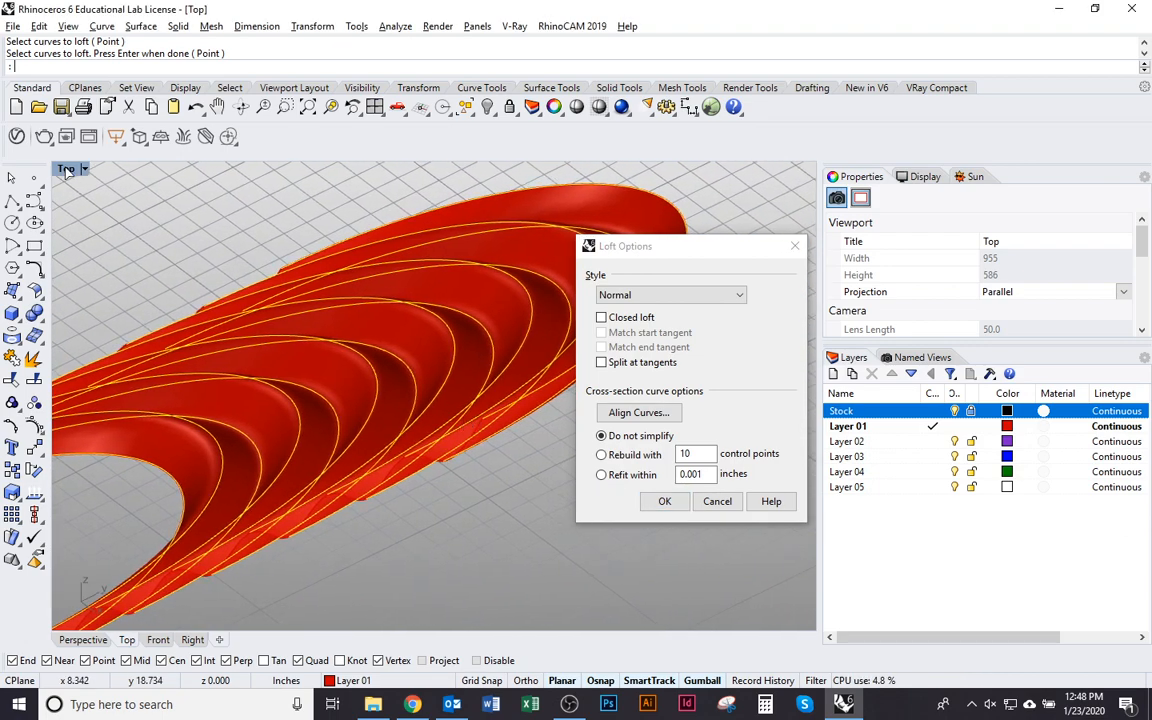
Step: Set the Top viewport's display mode to Rendered and inspect the curves and loft preview
left_click(66, 168)
left_click(120, 177)
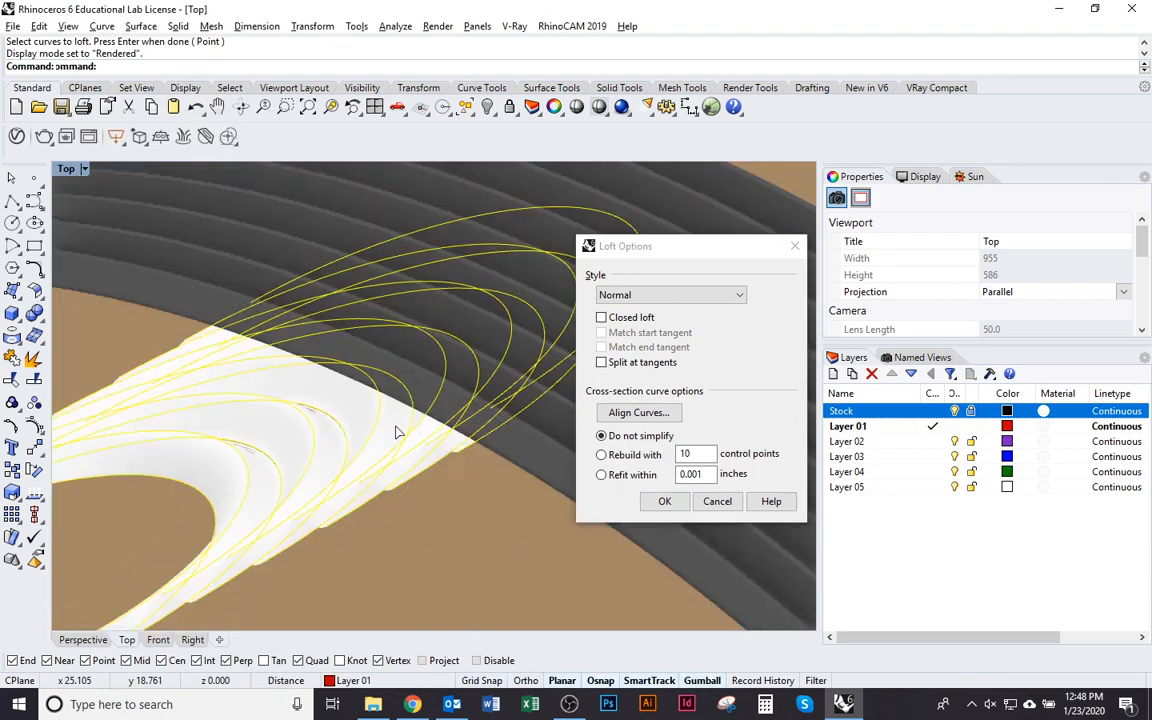
mouse_move(396, 432)
right_mouse_down()
mouse_move(384, 405)
mouse_move(380, 509)
mouse_move(388, 455)
right_mouse_up()
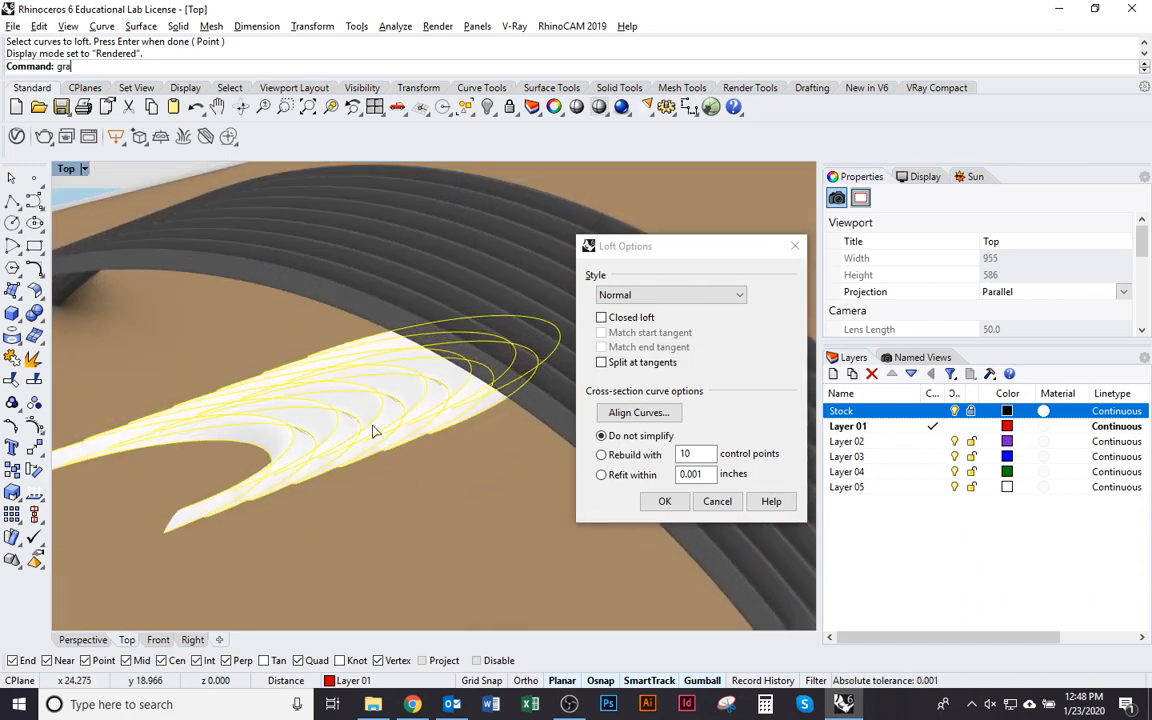
Step: Cancel the pending loft and launch Grasshopper
type("ss")
key("Return")
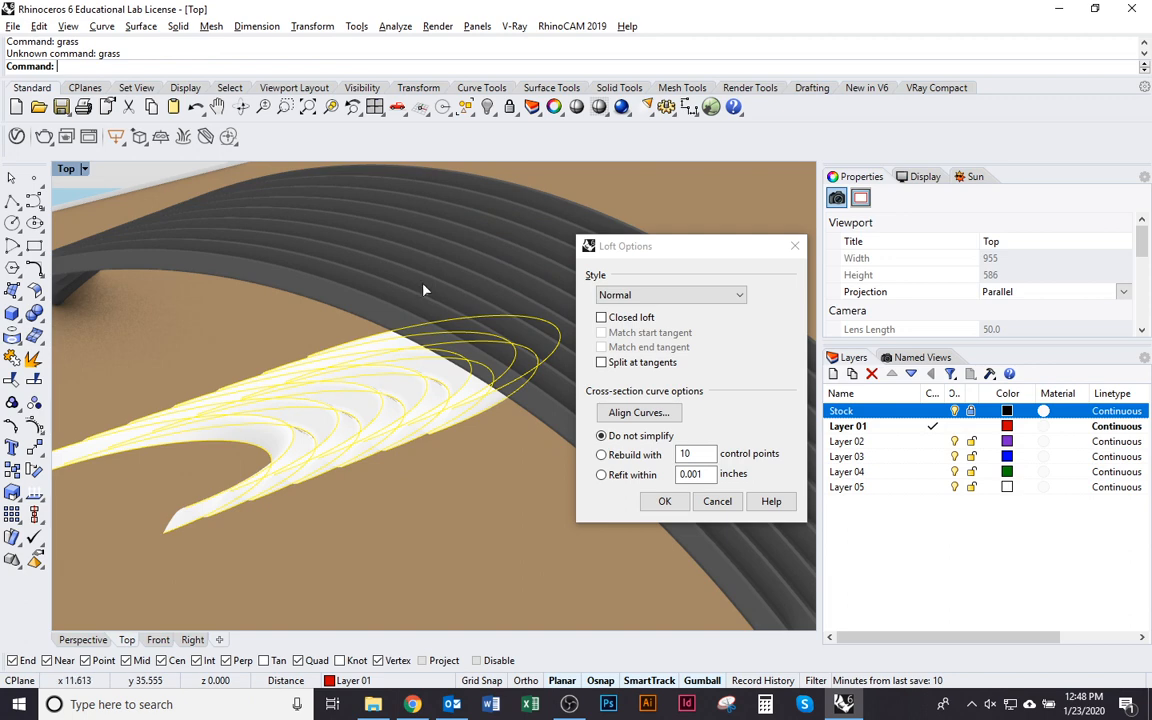
left_click(736, 507)
type("gr")
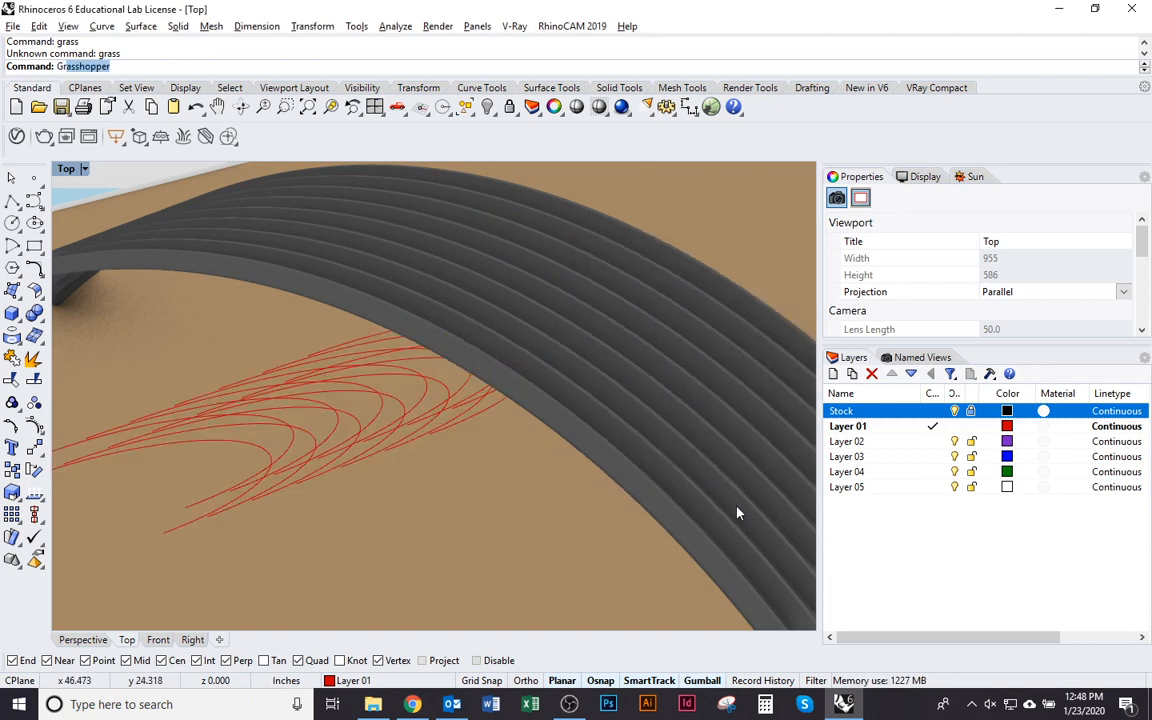
key("Return")
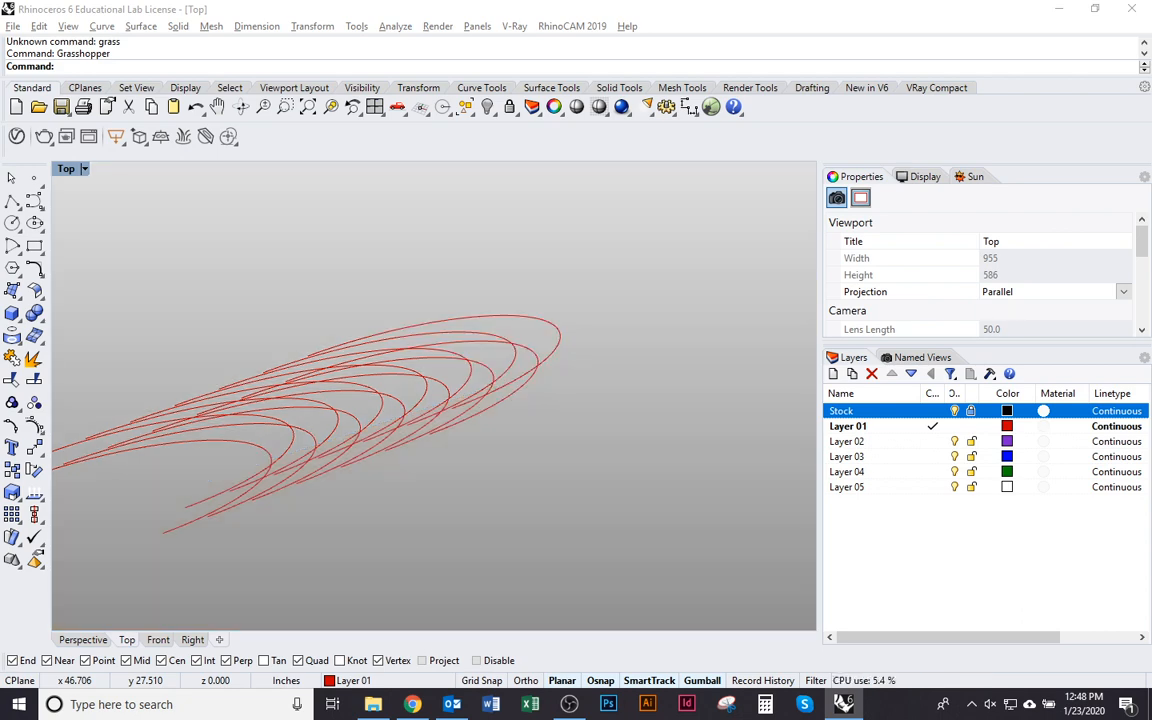
Step: Start a loft through all the arched curves and inspect the Normal style preview
key("Up")
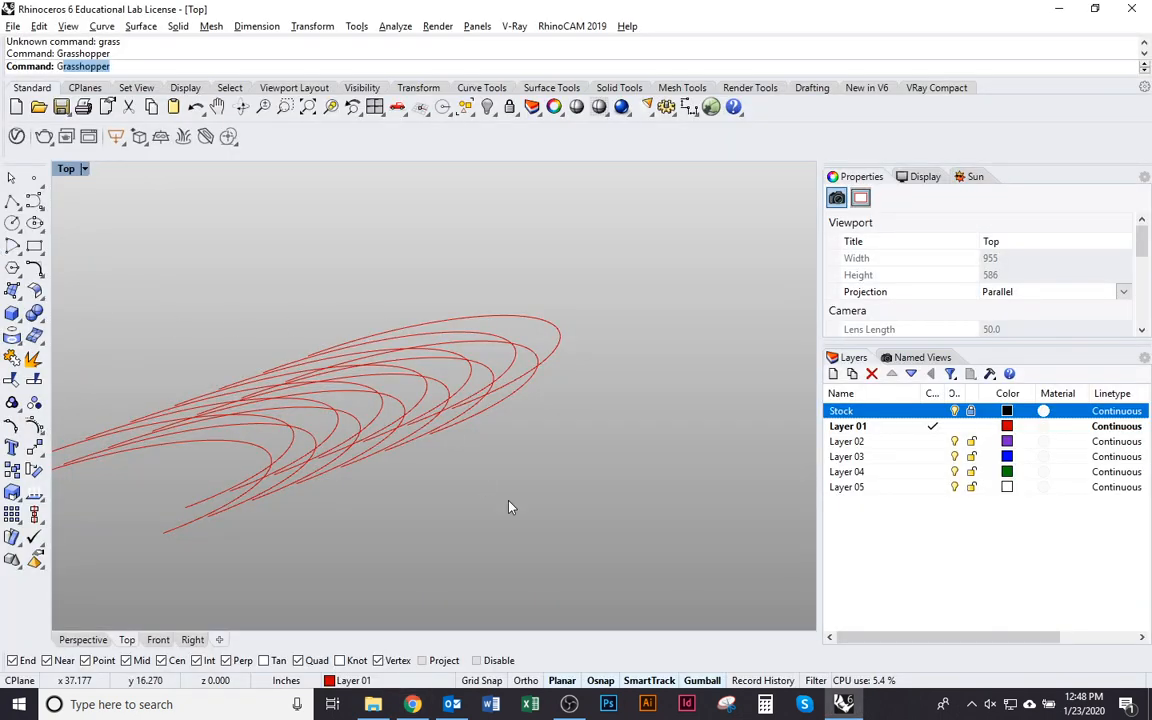
key("Return")
key("Return")
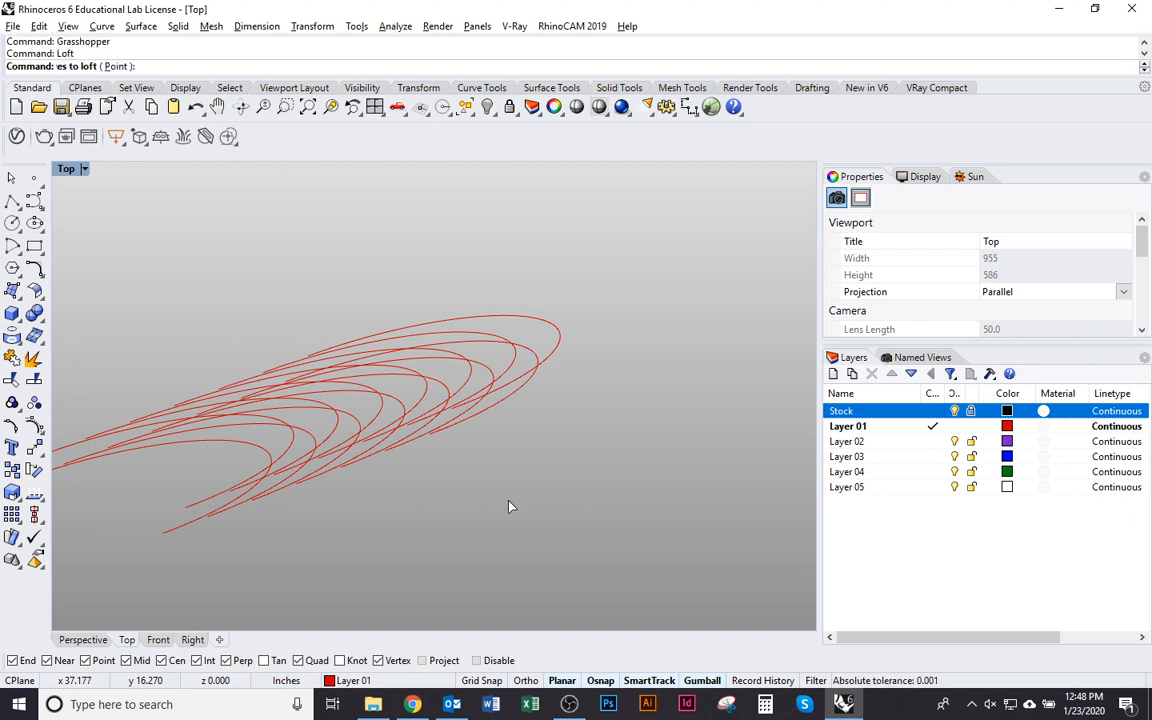
left_click_drag(775, 593, 170, 303)
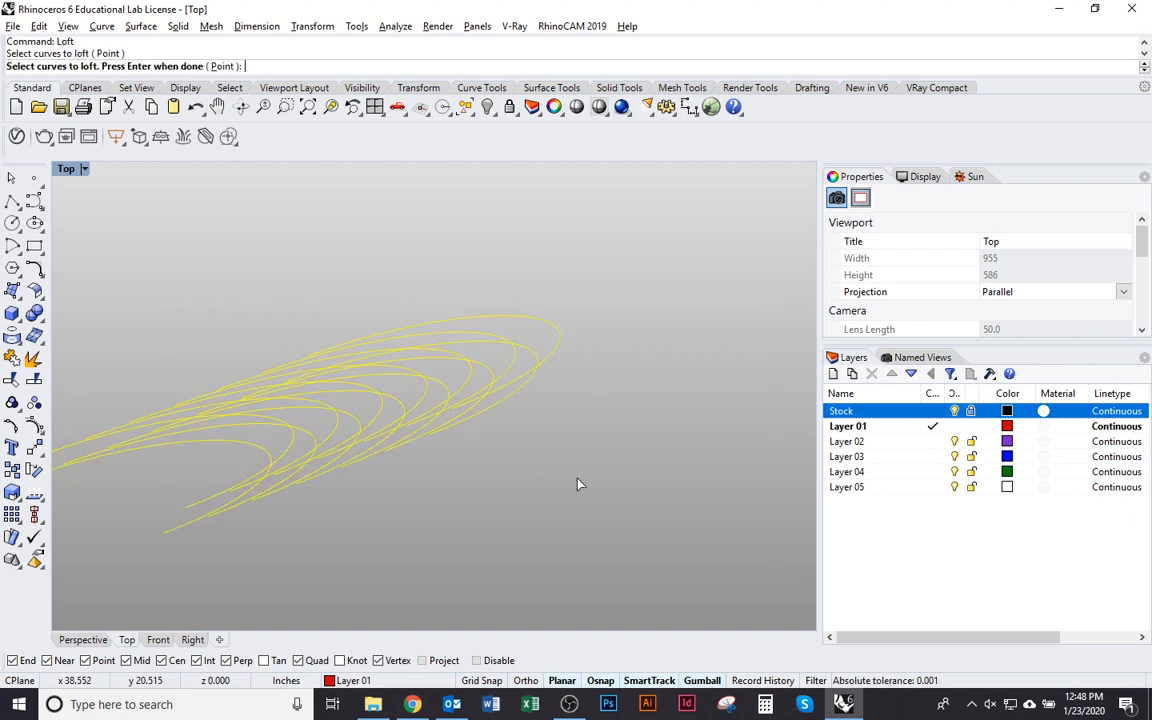
key("Return")
scroll(451, 492, "up", 3)
right_click_drag(451, 492, 504, 536, "ctrl+shift")
left_click(618, 298)
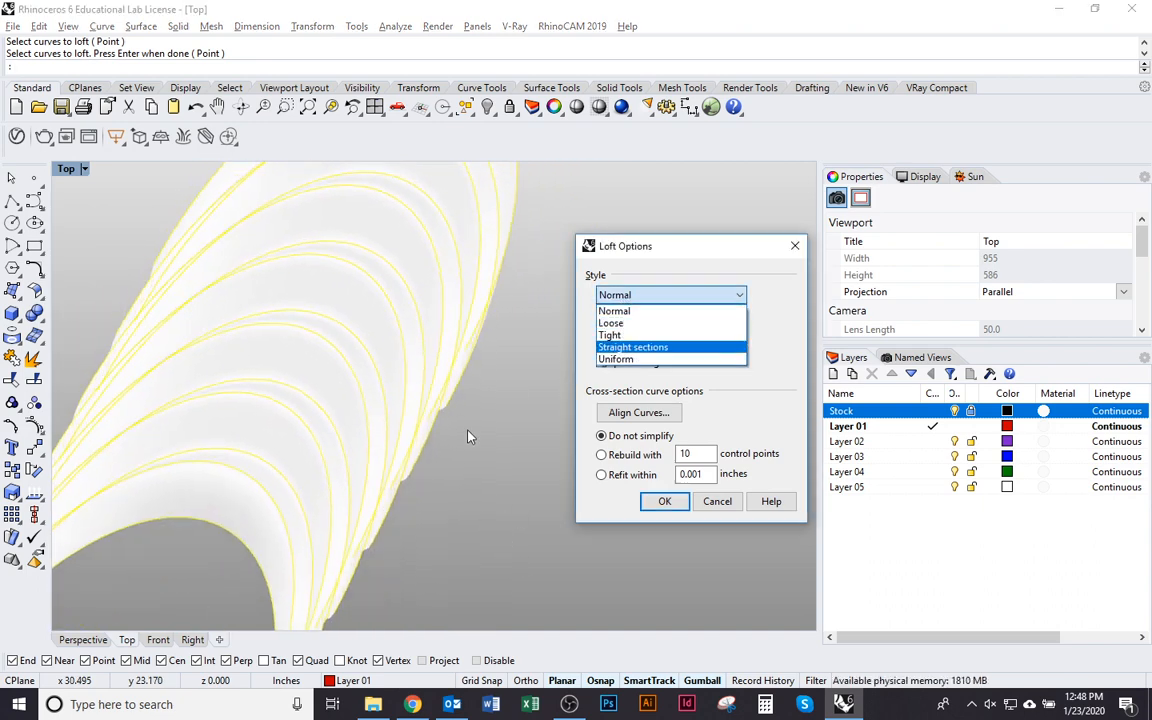
left_click(462, 460)
right_click_drag(499, 478, 125, 418, "ctrl+shift")
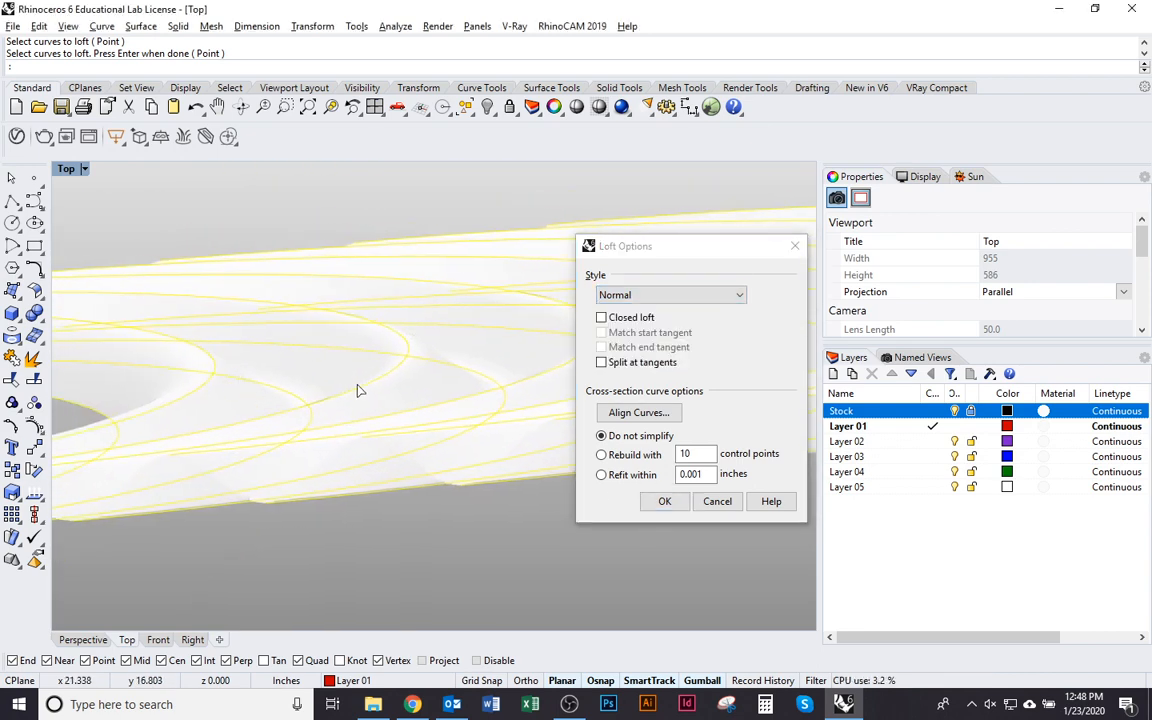
Step: Set the Top viewport's display mode to Shaded and inspect the ridges of the loft preview
left_click(72, 172)
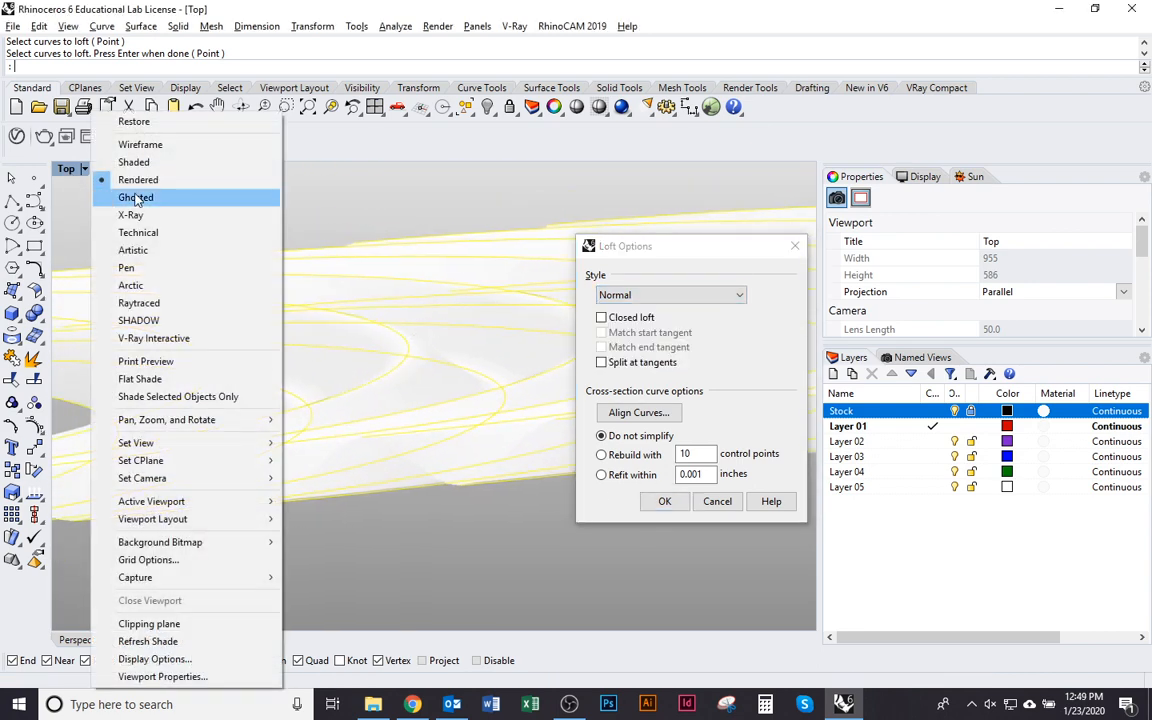
left_click(140, 162)
mouse_move(200, 355)
right_mouse_down("ctrl+shift")
mouse_move(257, 342)
mouse_move(244, 316)
mouse_move(233, 353)
right_mouse_up("ctrl+shift")
mouse_move(197, 400)
right_mouse_down("ctrl+shift")
mouse_move(302, 360)
mouse_move(316, 373)
mouse_move(250, 286)
right_mouse_up("ctrl+shift")
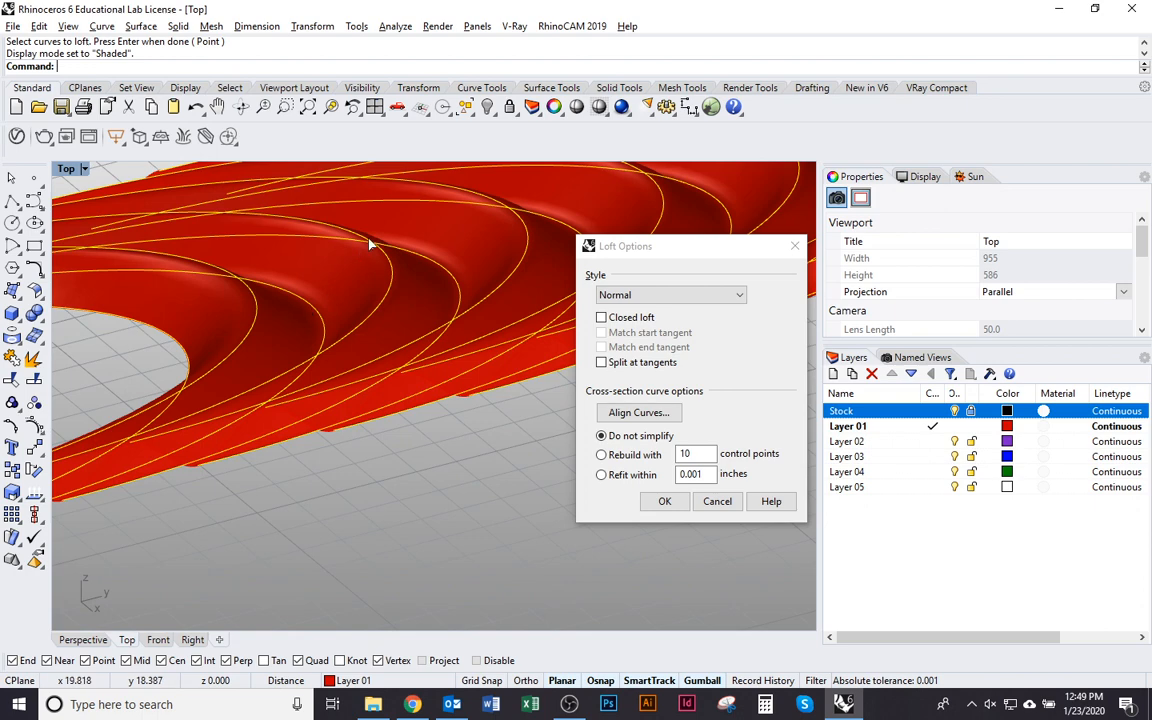
right_click_drag(372, 372, 171, 463, "ctrl+shift")
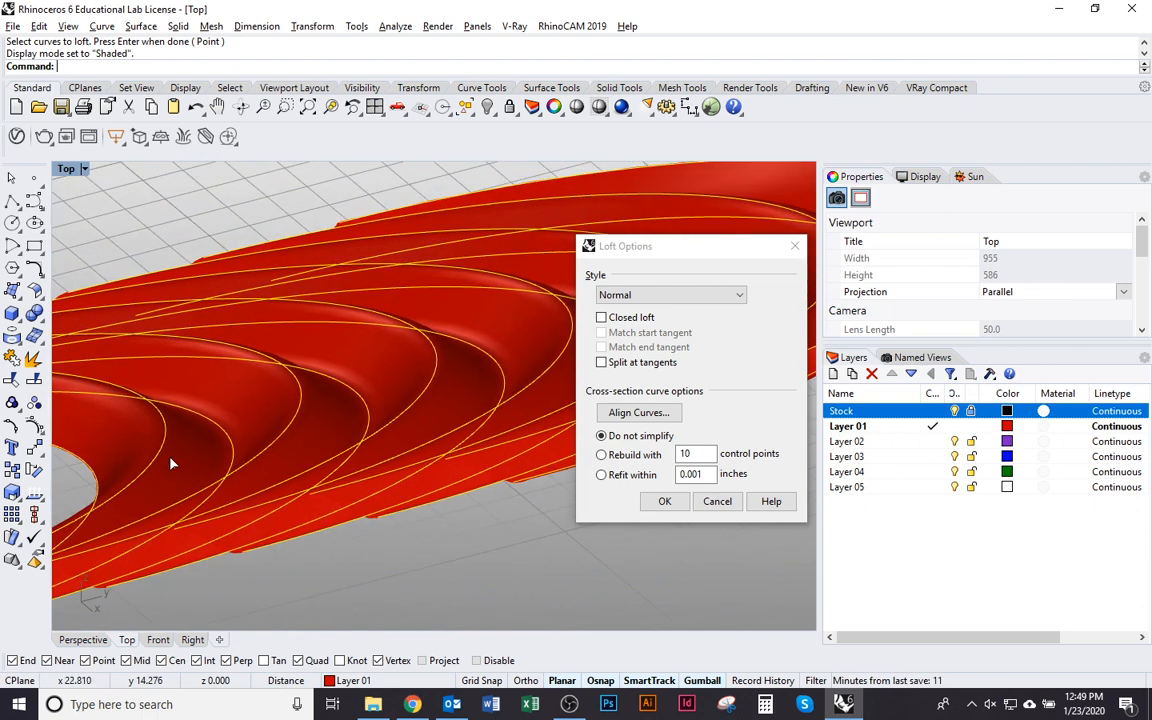
right_click_drag(312, 398, 573, 322, "ctrl+shift")
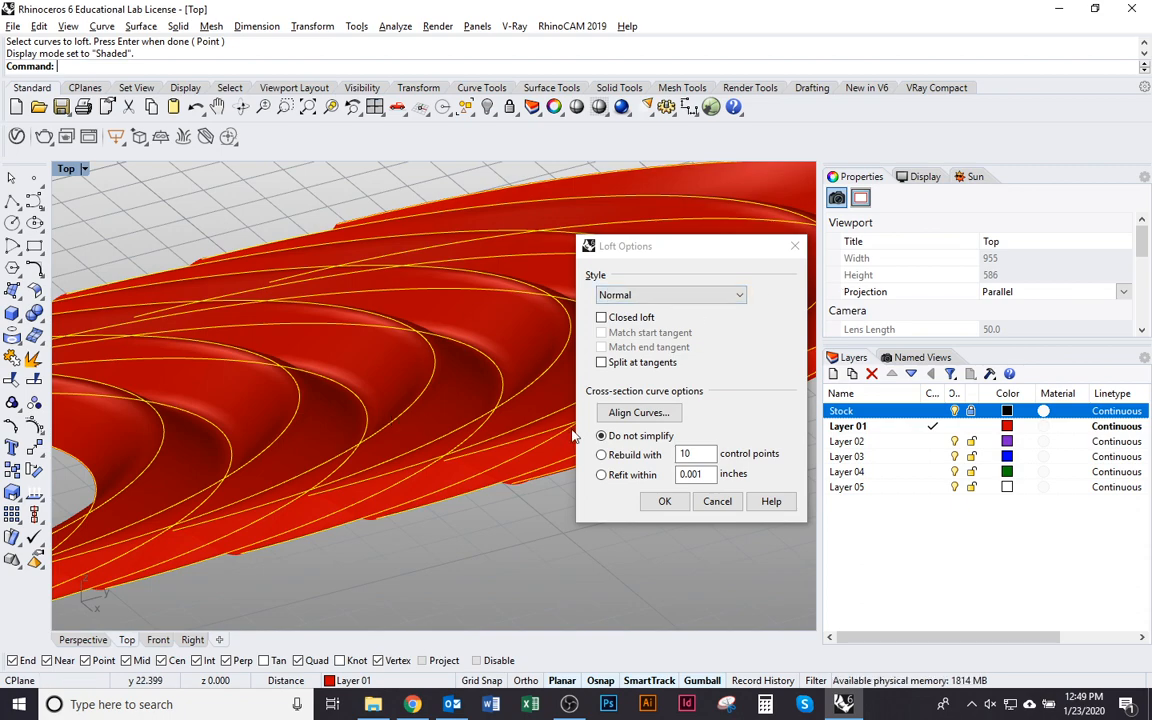
Step: Try the Loose loft style and inspect how the previewed surface follows the arched curves
left_click(650, 297)
left_click(640, 319)
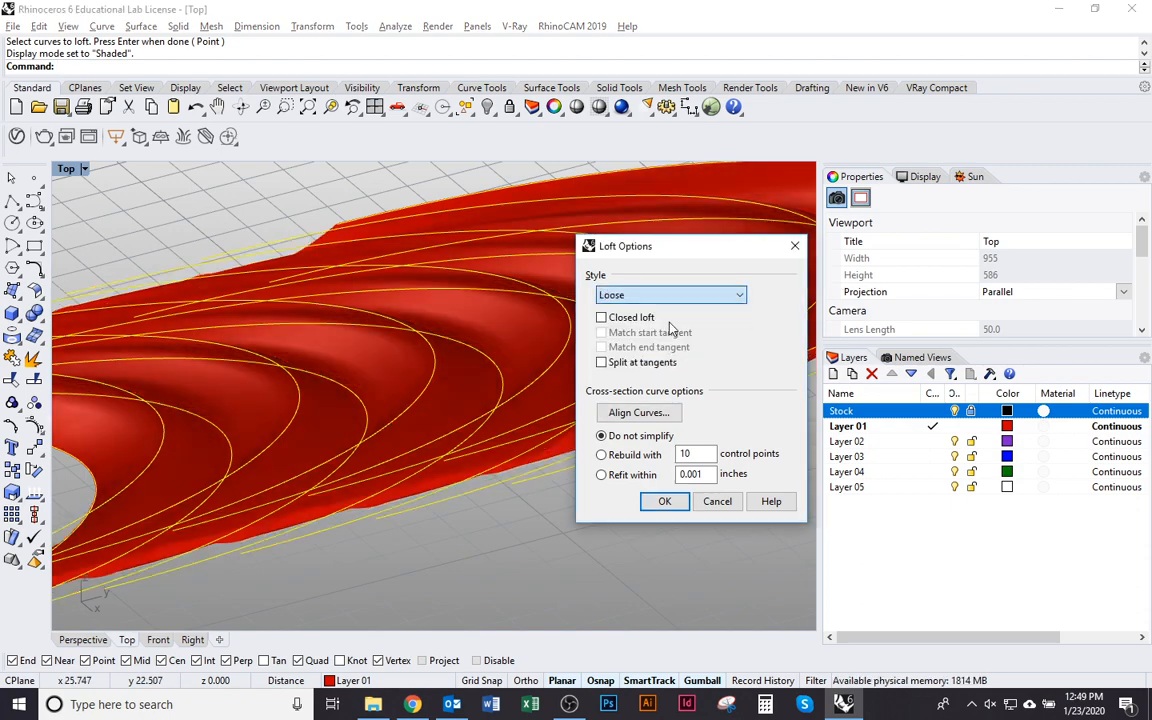
mouse_move(378, 445)
right_mouse_down("ctrl+shift")
mouse_move(275, 404)
mouse_move(319, 381)
mouse_move(300, 381)
mouse_move(283, 450)
mouse_move(285, 388)
mouse_move(288, 472)
mouse_move(300, 470)
mouse_move(352, 558)
mouse_move(360, 440)
right_mouse_up("ctrl+shift")
right_click_drag(300, 410, 401, 426, "ctrl+shift")
scroll(363, 376, "down", 10)
mouse_move(363, 376)
right_mouse_down("ctrl+shift")
mouse_move(411, 447)
mouse_move(356, 375)
right_mouse_up("ctrl+shift")
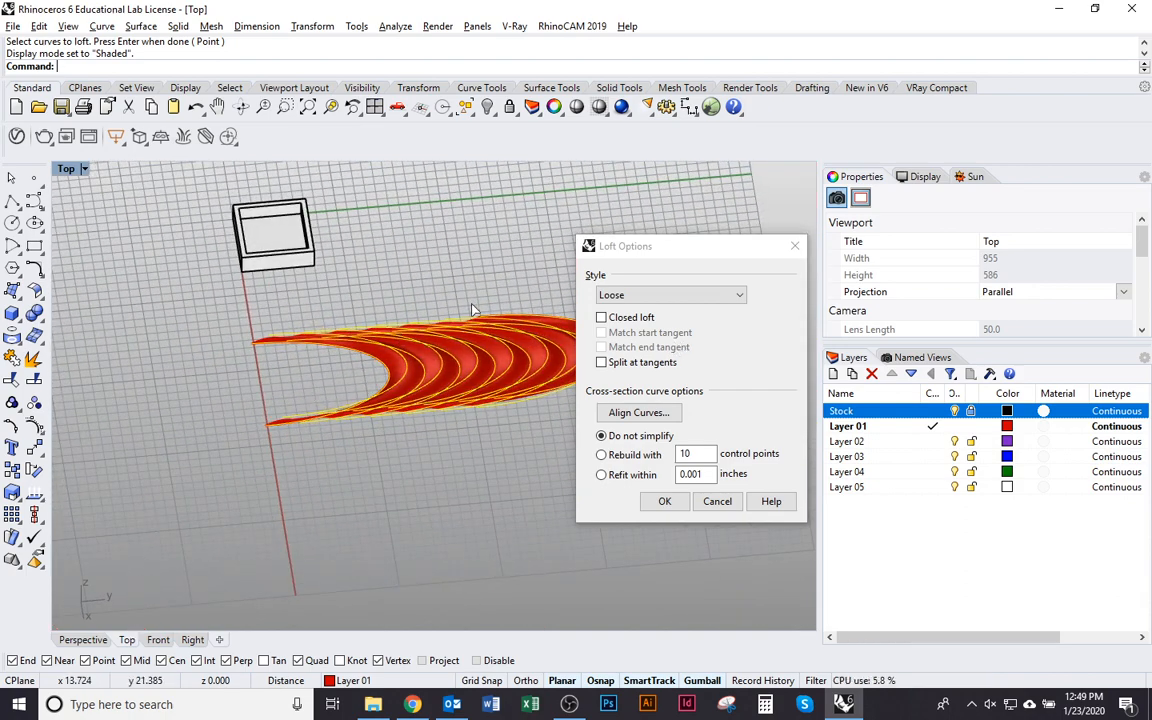
scroll(410, 450, "up", 5)
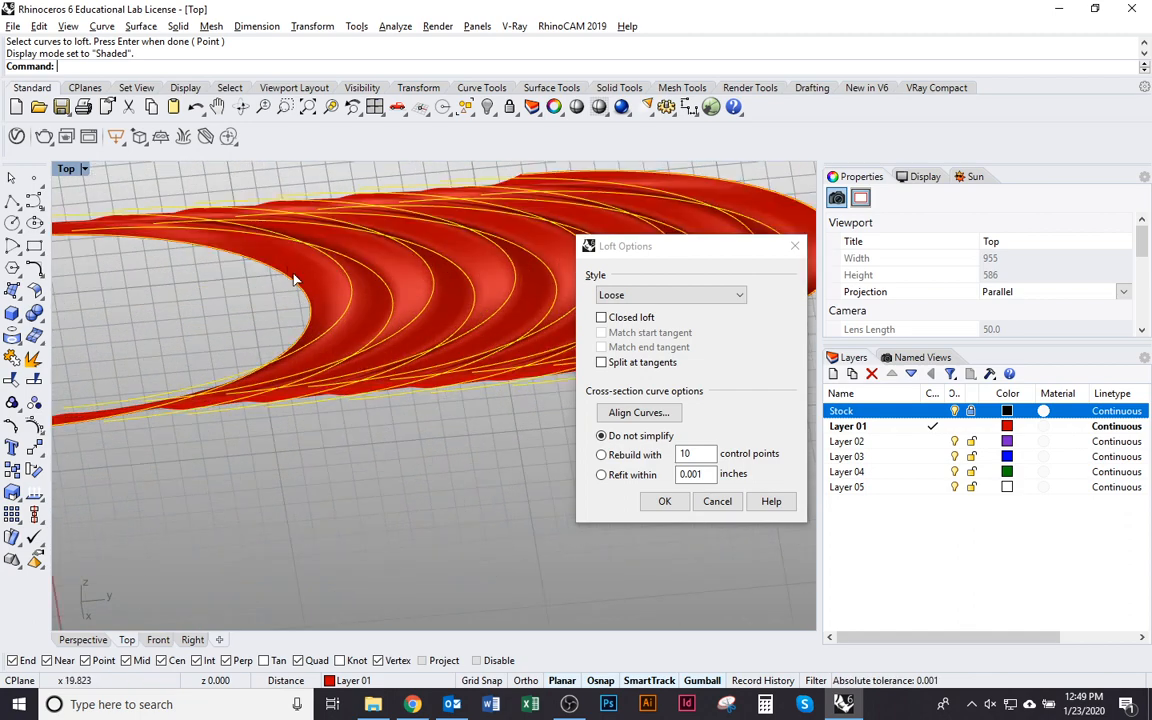
right_click_drag(366, 412, 674, 329, "ctrl+shift")
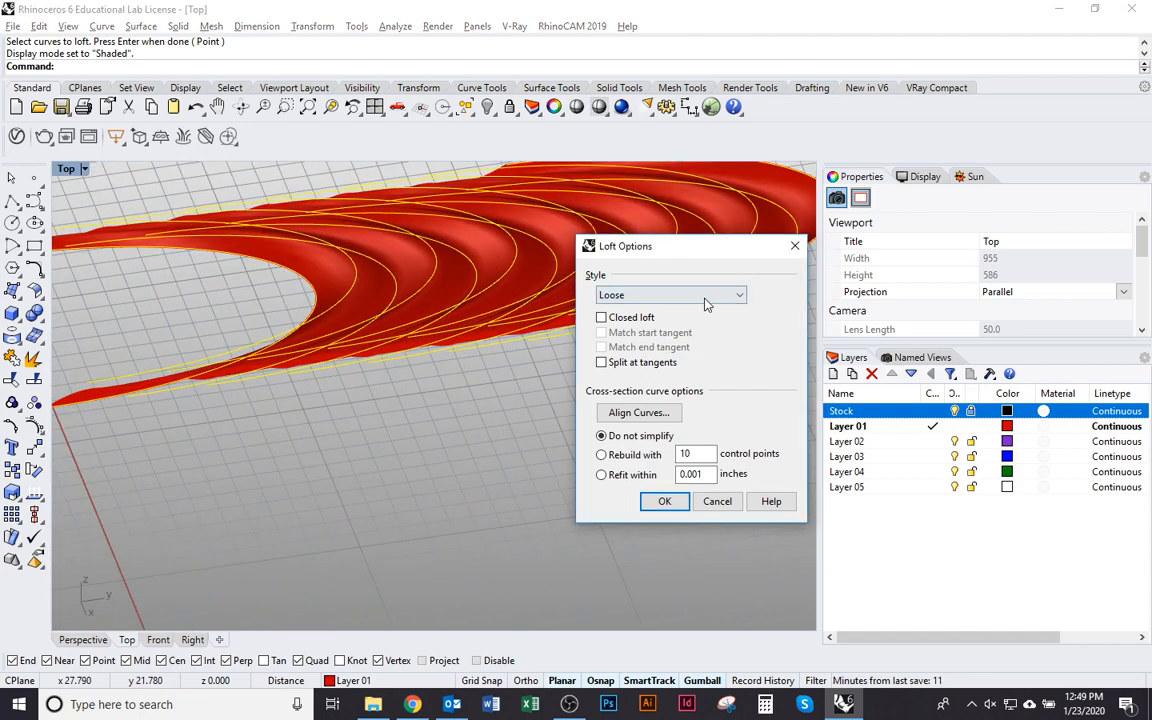
Step: Try the Tight loft style and inspect the preview up close and from farther away
left_click(712, 296)
left_click(658, 337)
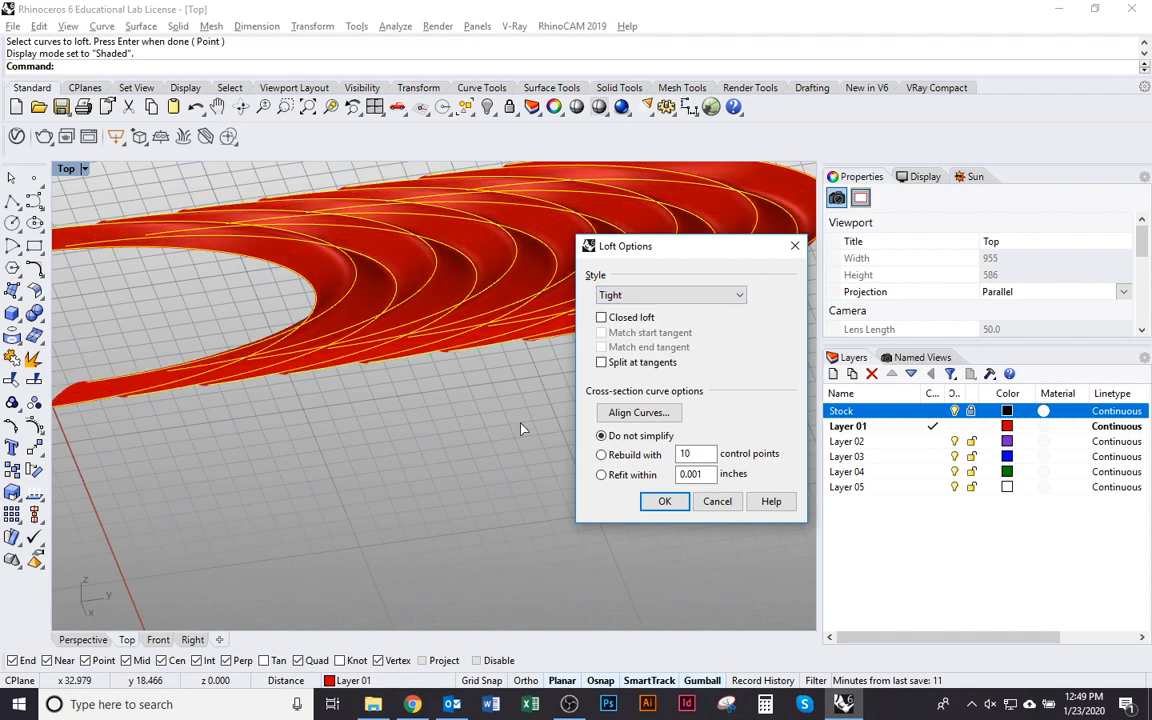
scroll(468, 381, "up", 5)
scroll(572, 300, "down", 5)
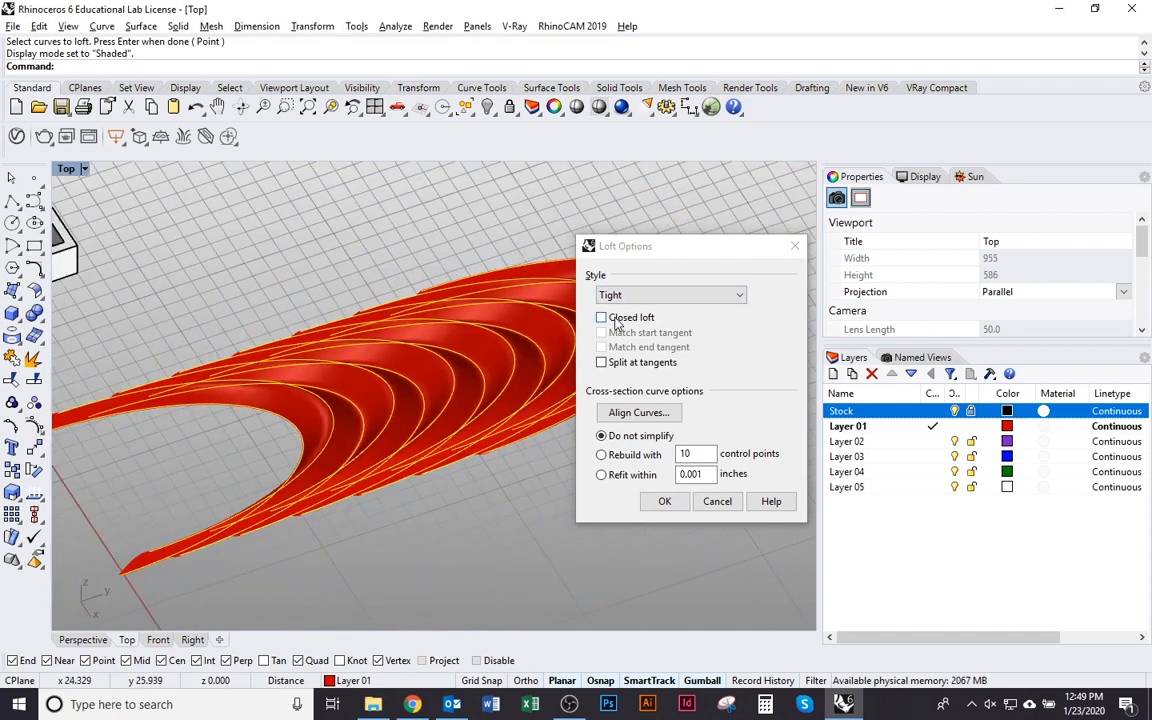
Step: Loft the arched curves with the Straight sections style and inspect the creased surface
left_click(690, 295)
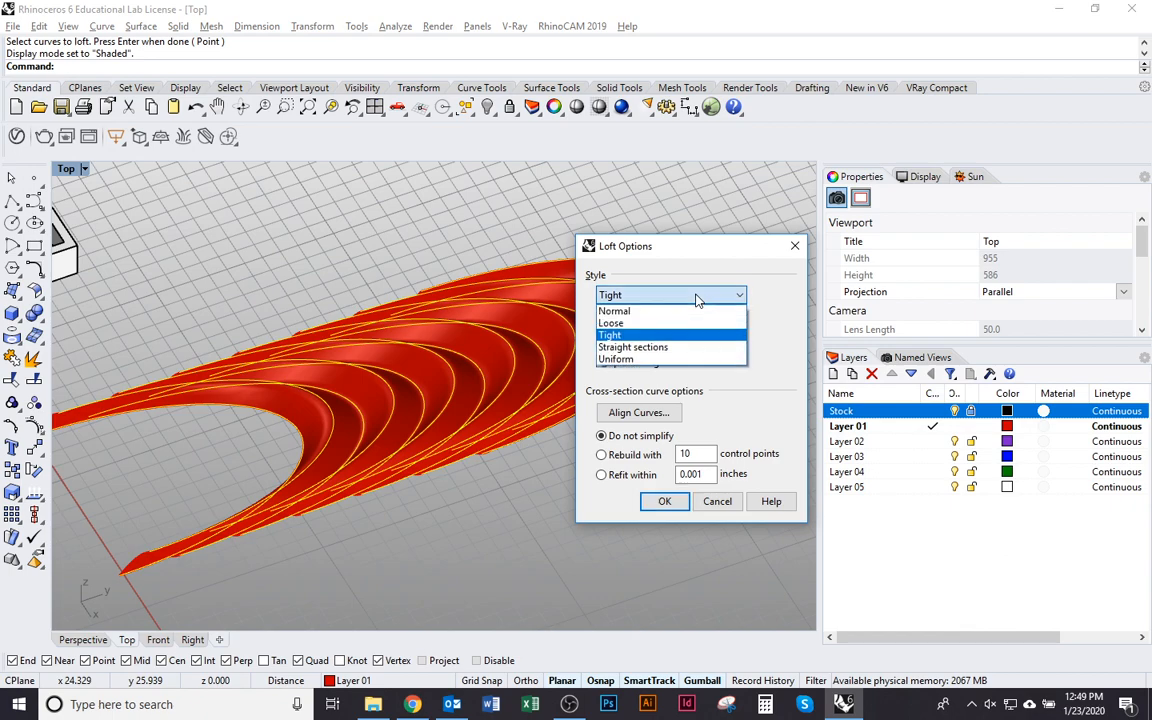
left_click(690, 350)
scroll(380, 496, "up", 5)
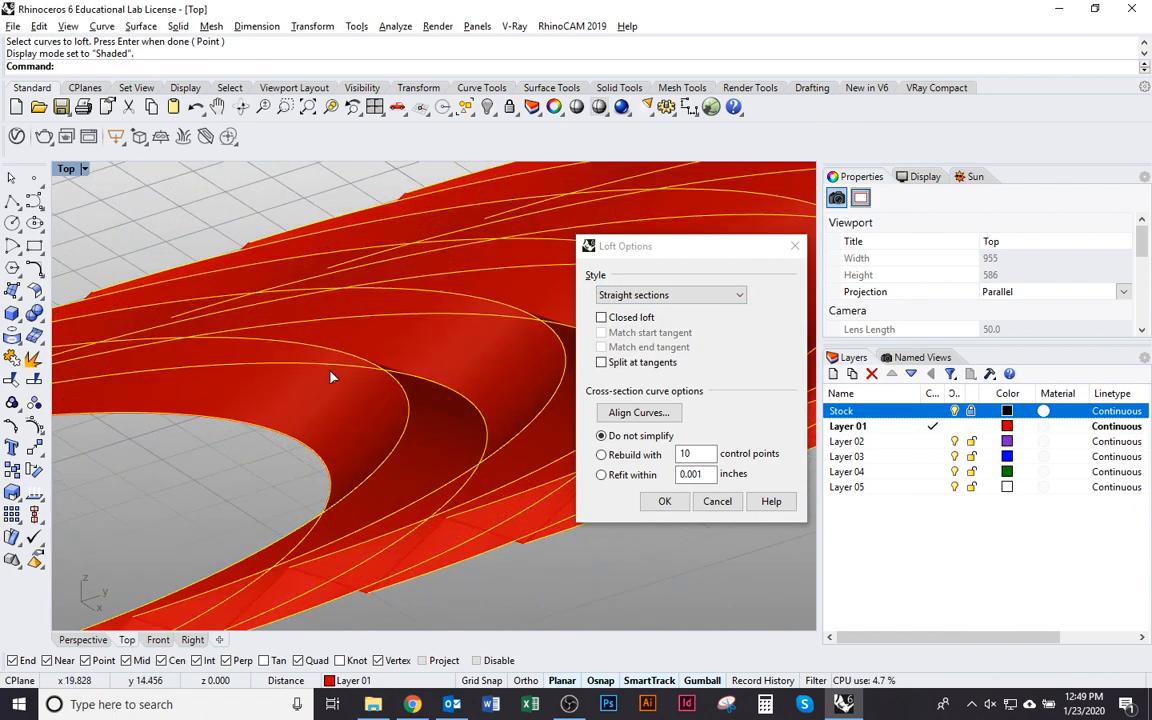
key("Return")
scroll(352, 404, "down", 5)
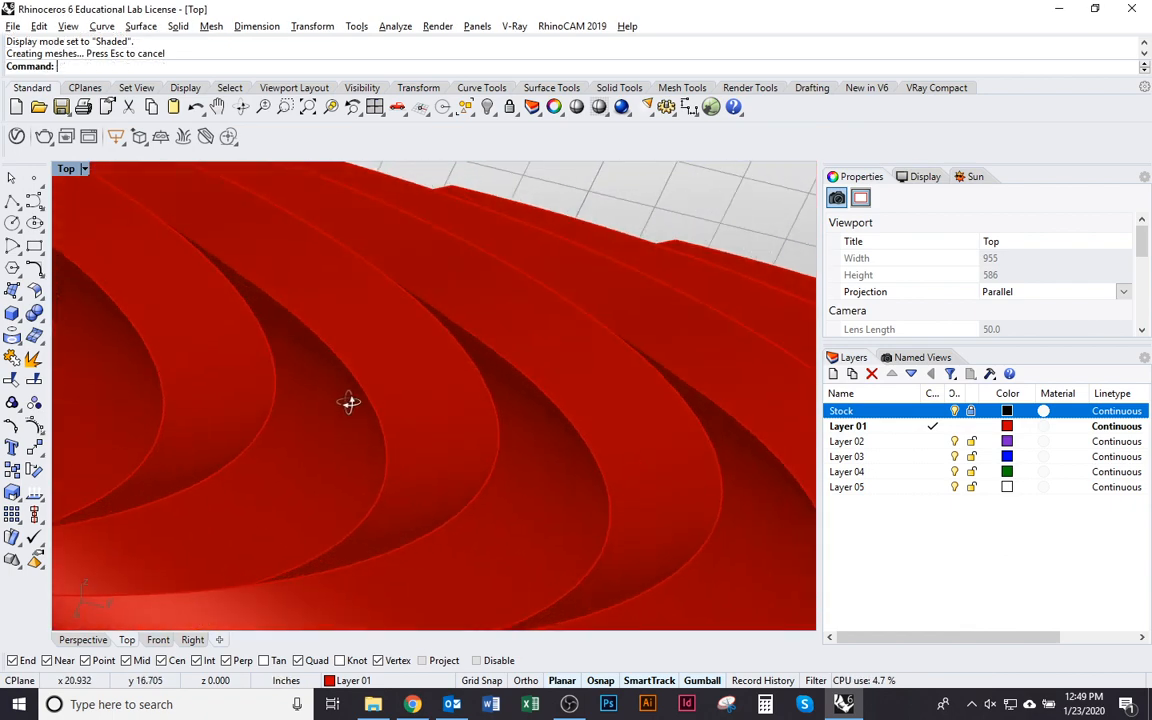
right_click_drag(418, 400, 494, 489)
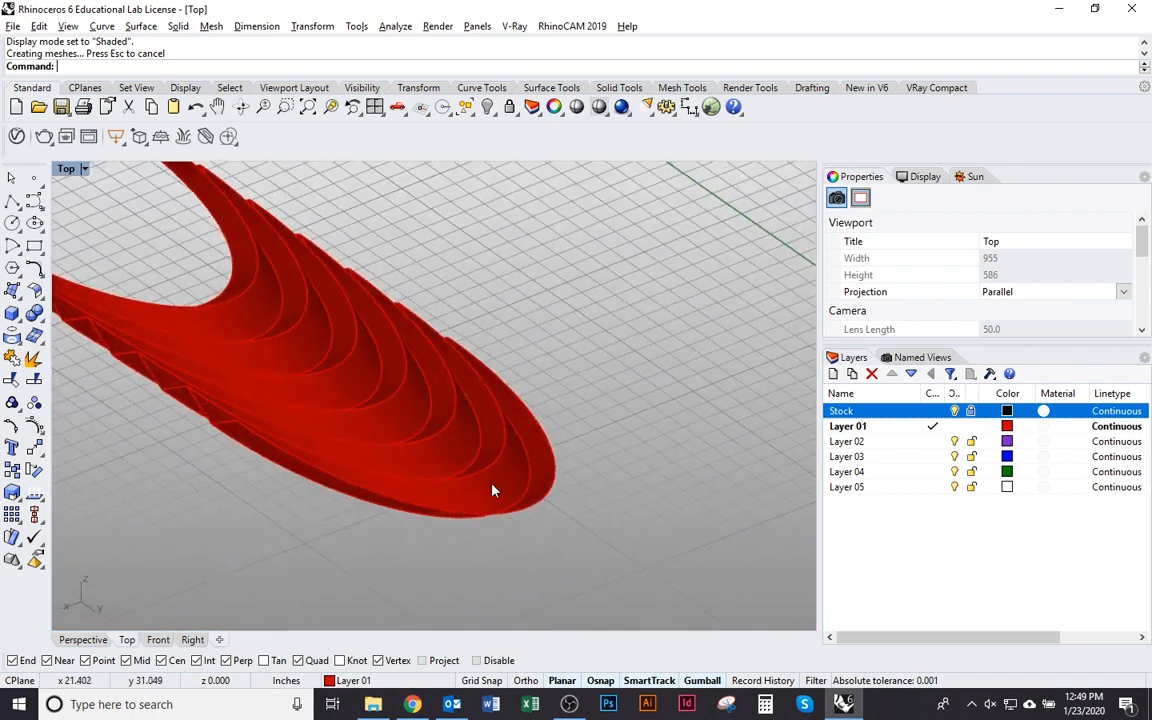
Step: Explode the lofted polysurface and select individual strips near its outer end to inspect them
left_click(516, 500)
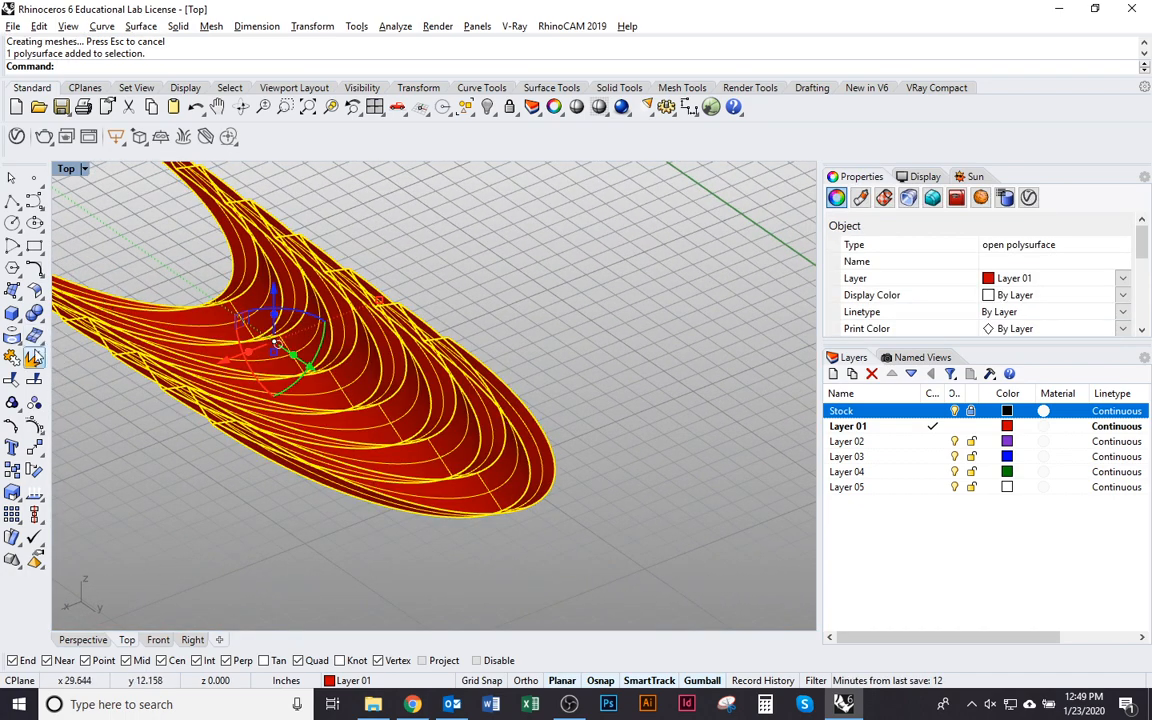
left_click(33, 362)
left_click(452, 450)
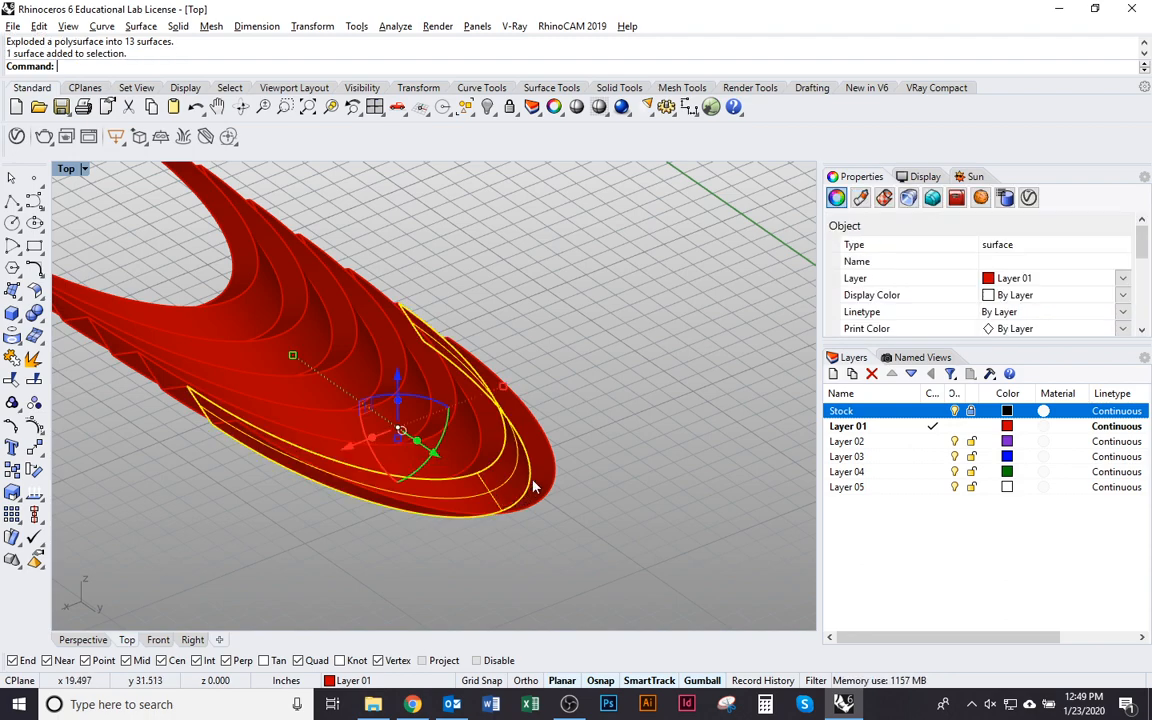
left_click(502, 469)
left_click(489, 461)
left_click(482, 460)
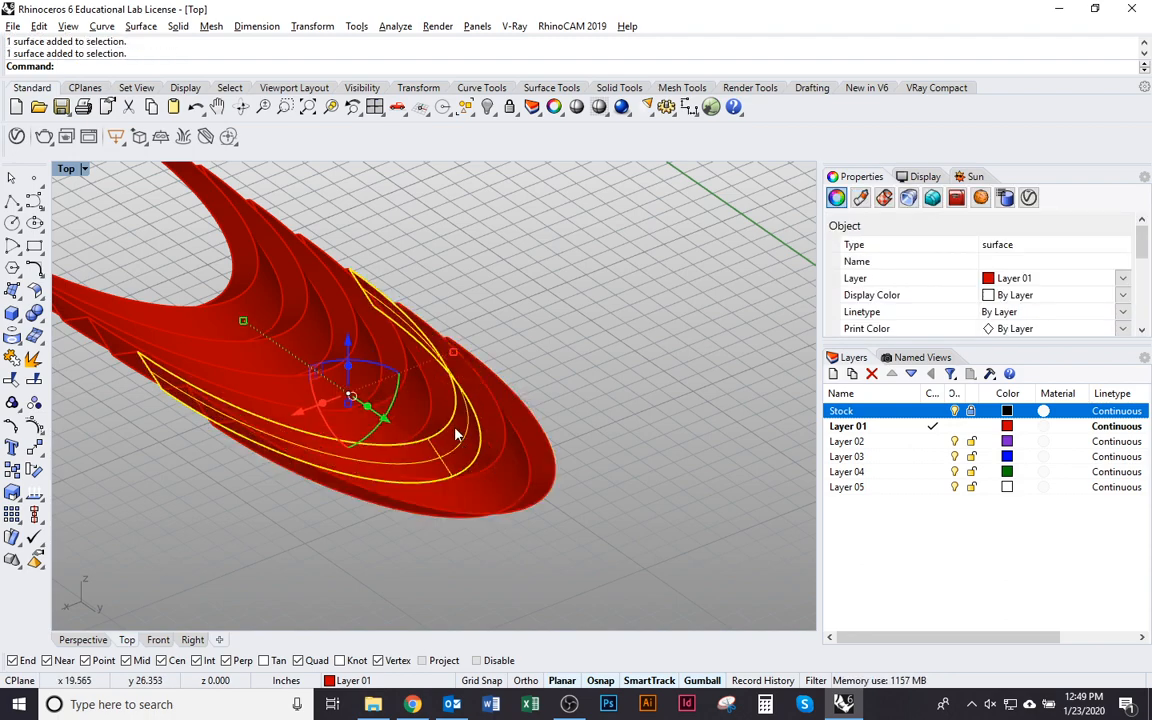
Step: Deselect the strip, then undo the explode and the Straight sections loft
left_click(532, 576)
right_click_drag(532, 576, 675, 517)
key("ctrl+z")
key("ctrl+z")
scroll(720, 535, "down", 3)
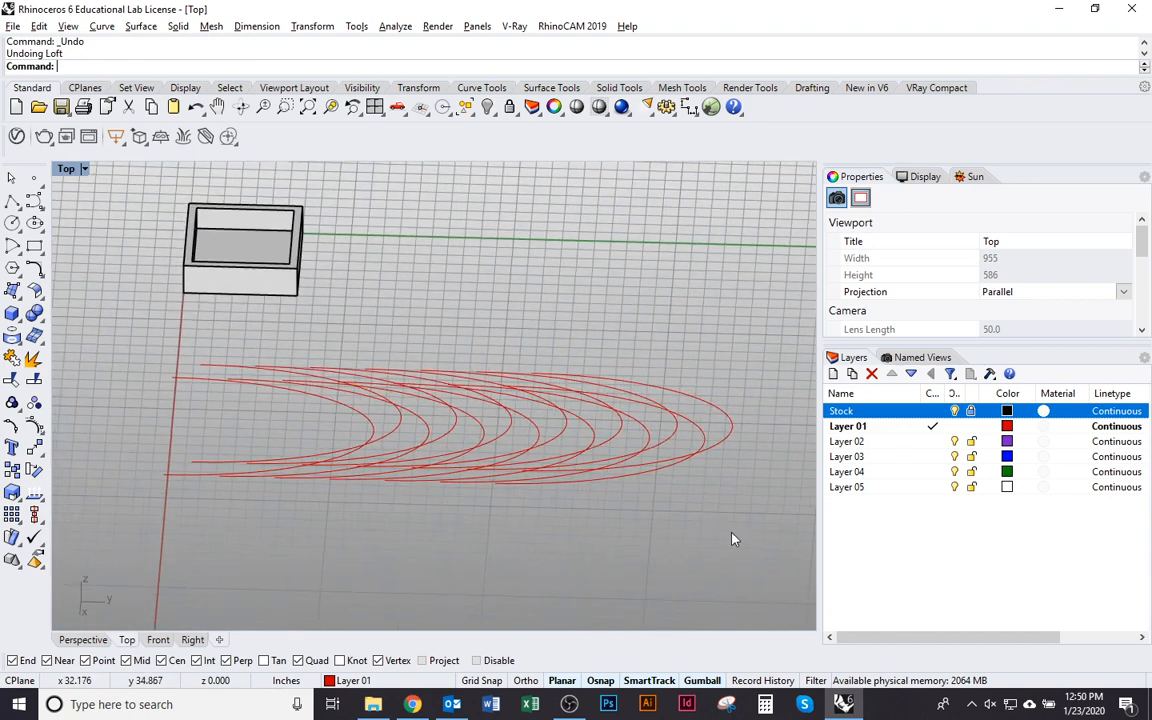
Step: Loft all the arched curves into one surface with the Normal style
key("ctrl+a")
key("Return")
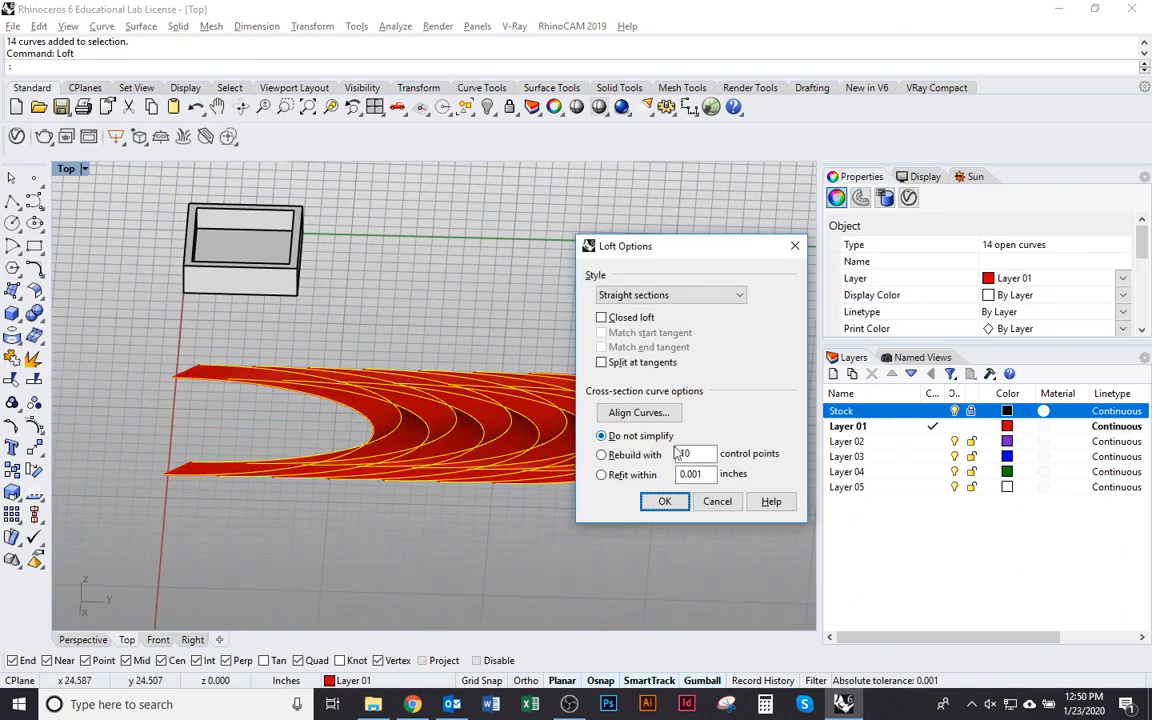
left_click(670, 294)
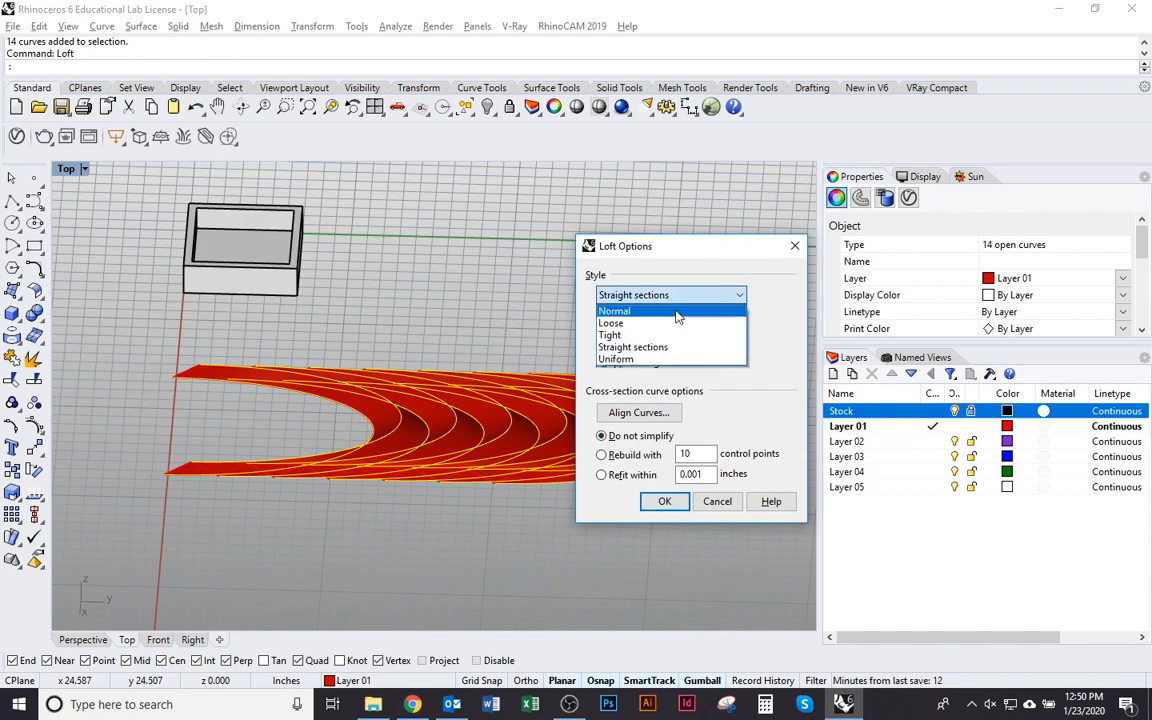
left_click(620, 306)
left_click(665, 501)
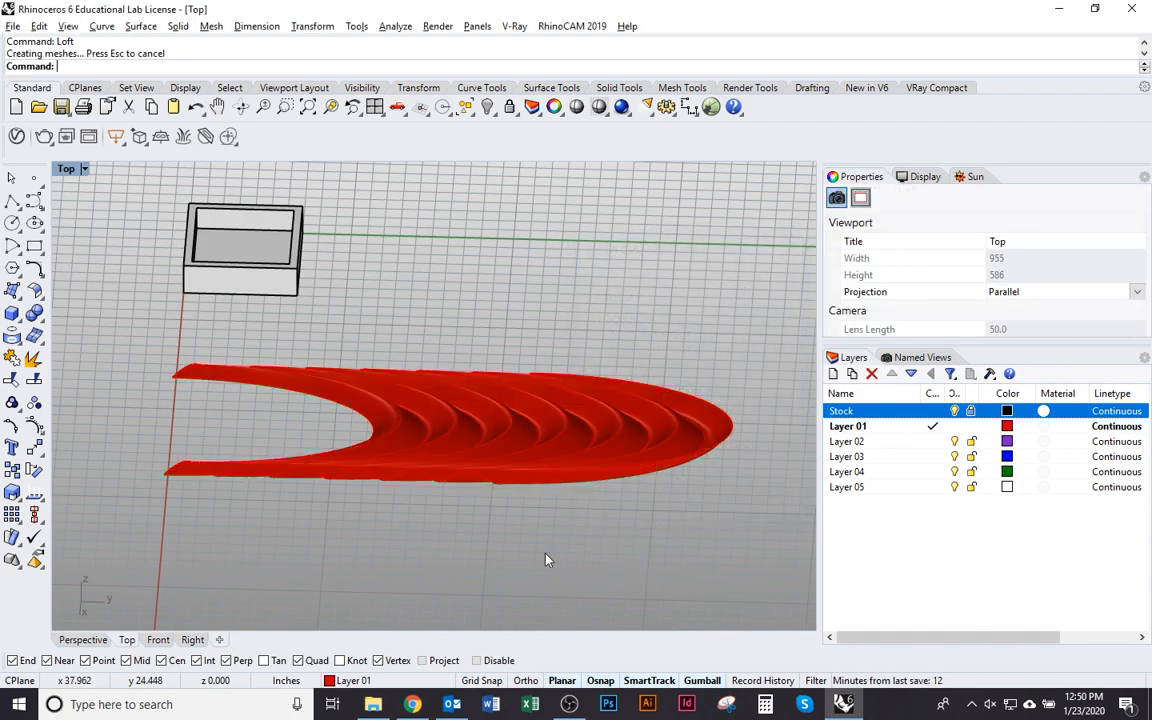
Step: Draw a rectangle around the stock tray's top opening, between two diagonally opposite inner corners
right_click_drag(547, 556, 562, 198, "ctrl+shift")
scroll(555, 405, "up", 3)
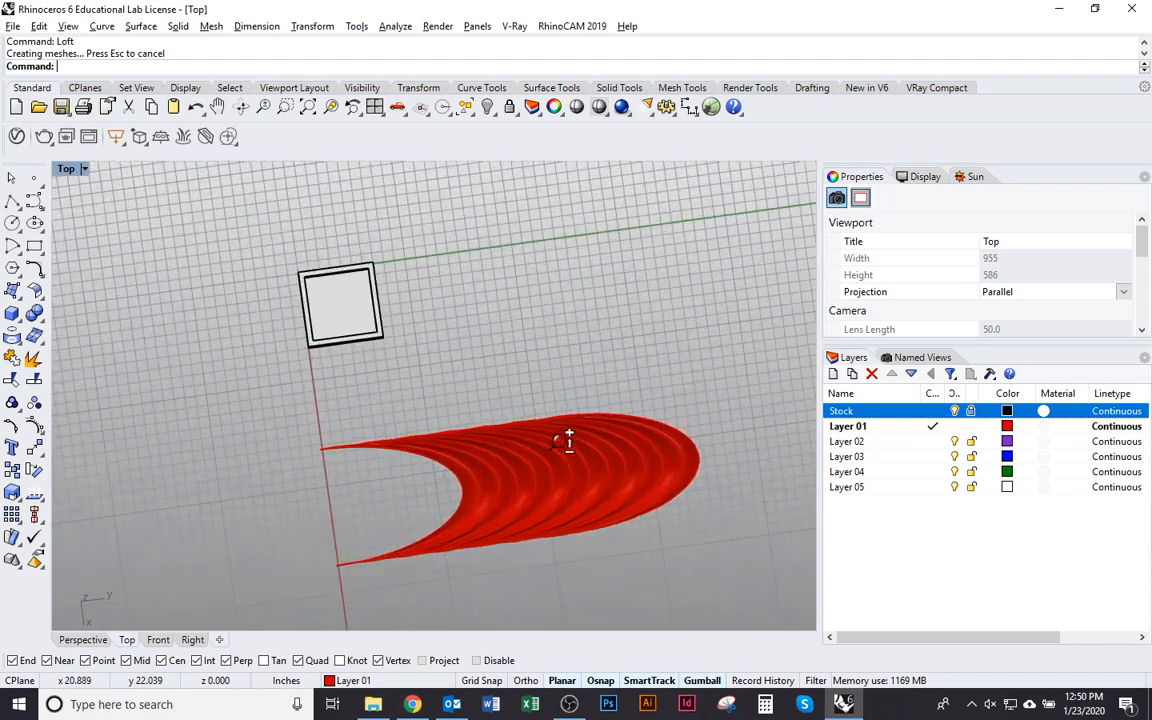
right_click_drag(340, 362, 327, 362, "ctrl+shift")
scroll(380, 355, "up", 3)
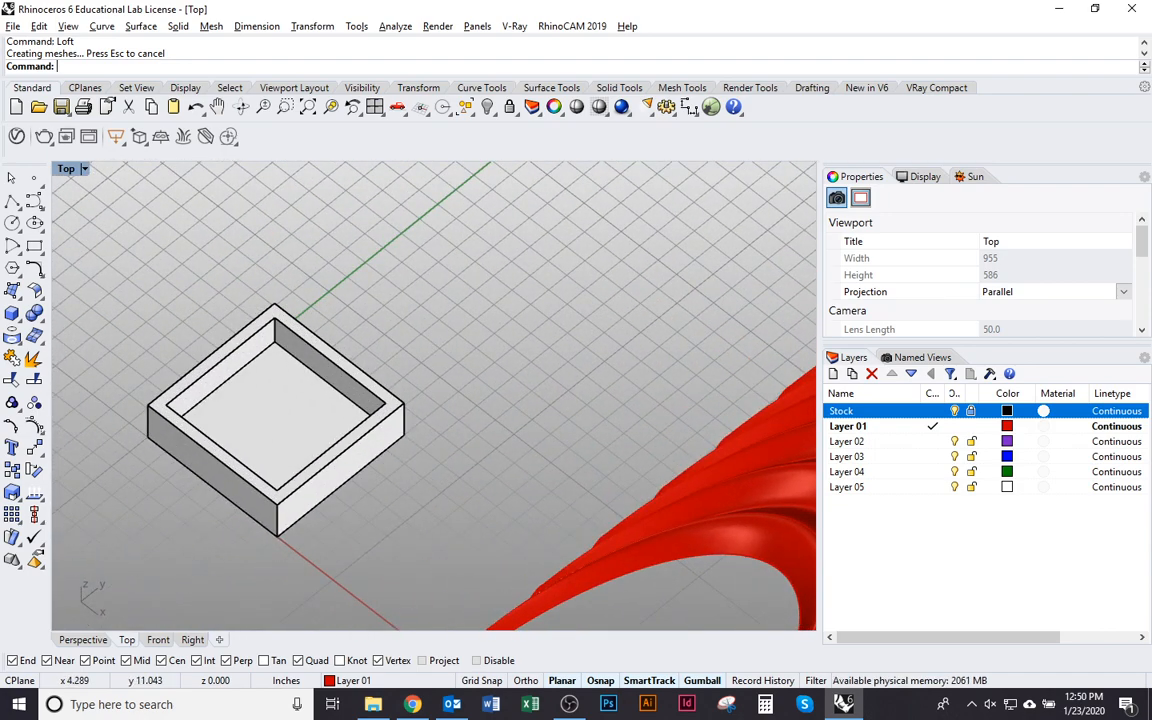
type("rect")
key("Return")
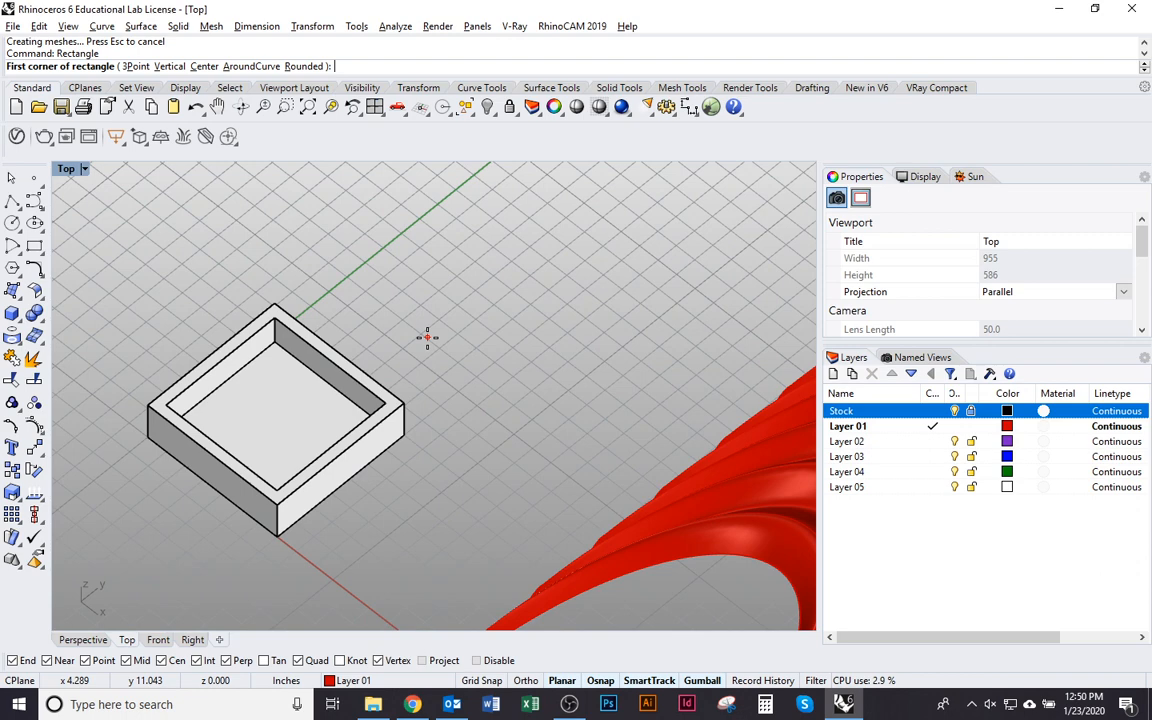
left_click(275, 318)
left_click(278, 490)
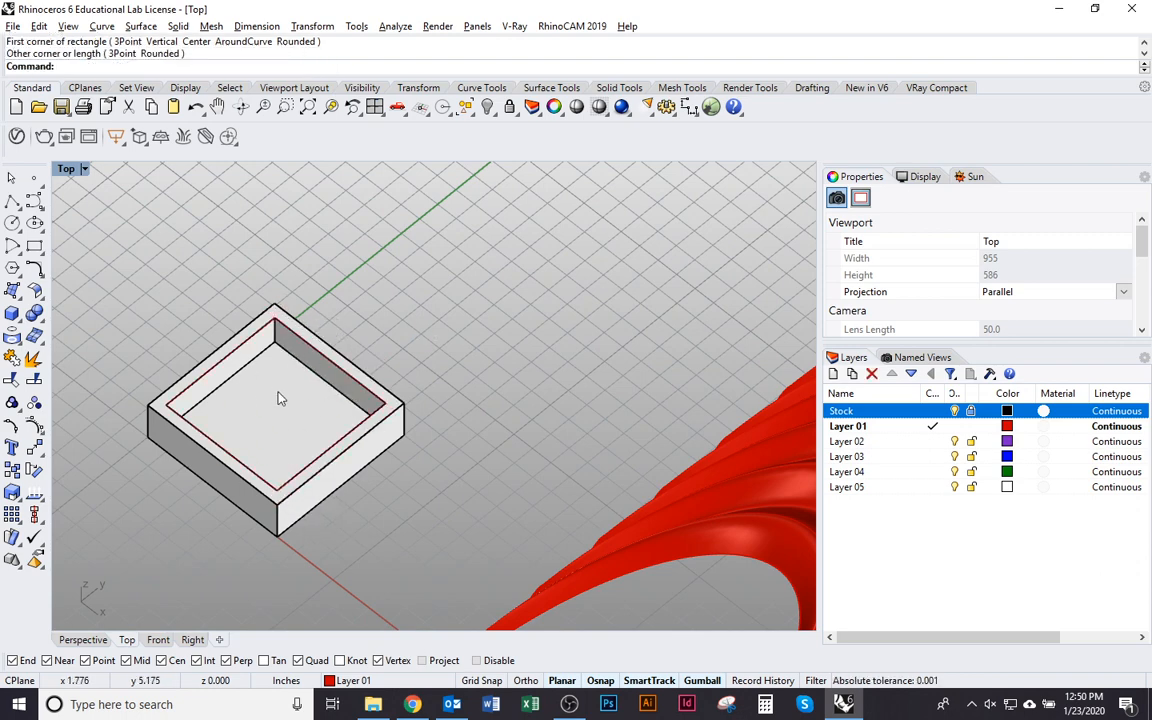
Step: In the Top view, move the rectangle from its lower edge's midpoint to the innermost arch's apex, and shift it along Y toward the surface's middle
left_click(311, 464)
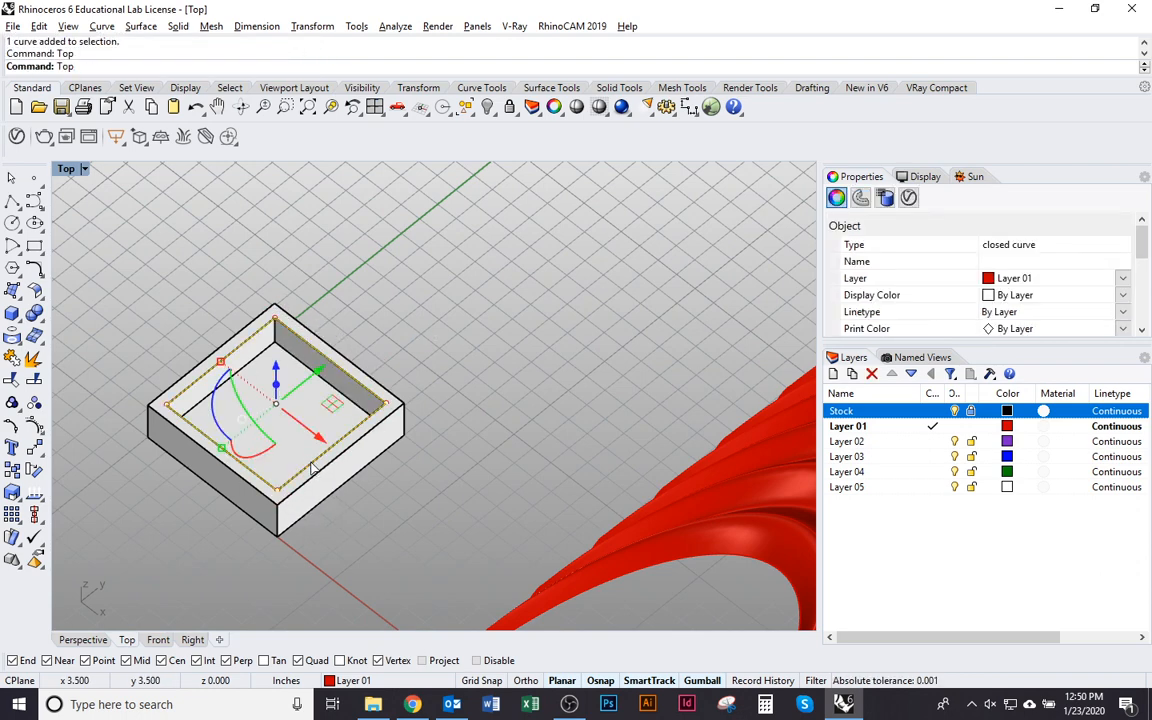
key("Return")
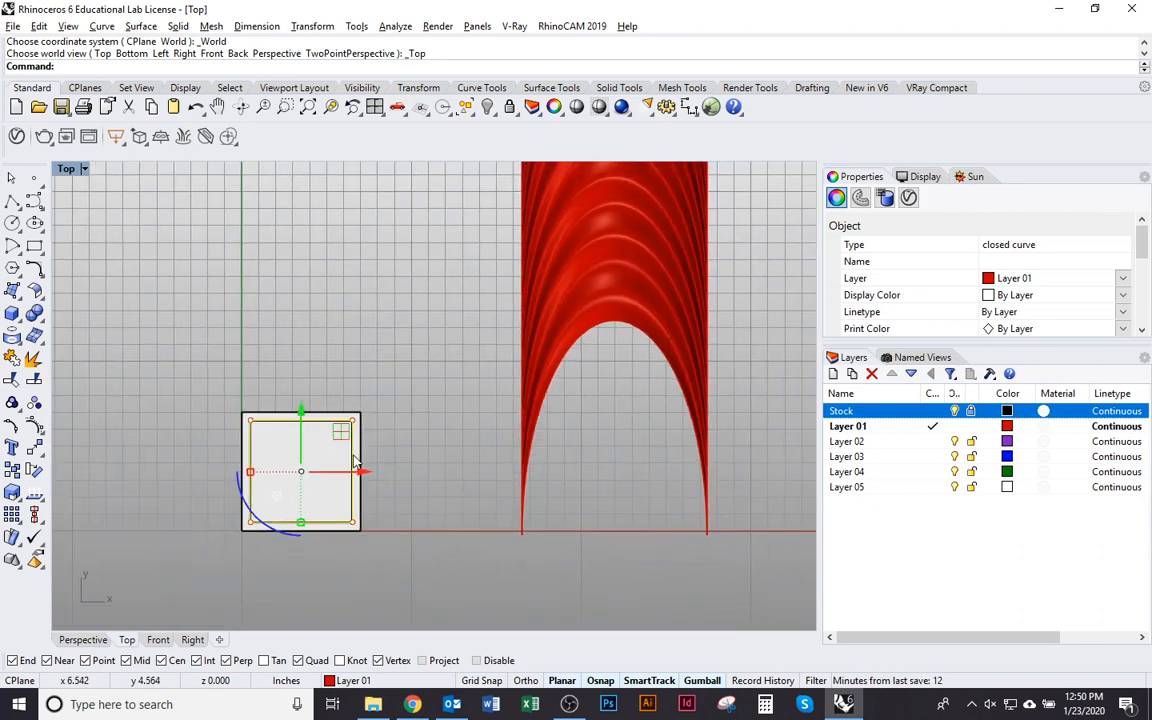
type("m")
key("Return")
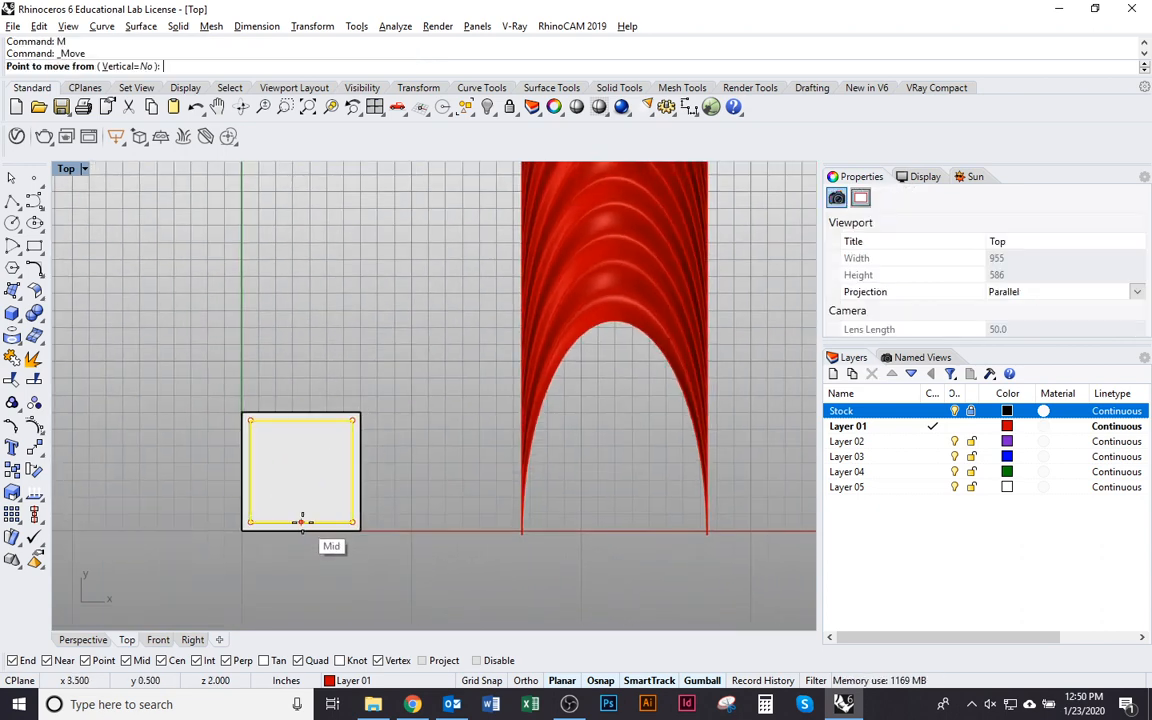
left_click(302, 521)
left_click(614, 317)
right_click_drag(616, 370, 568, 590)
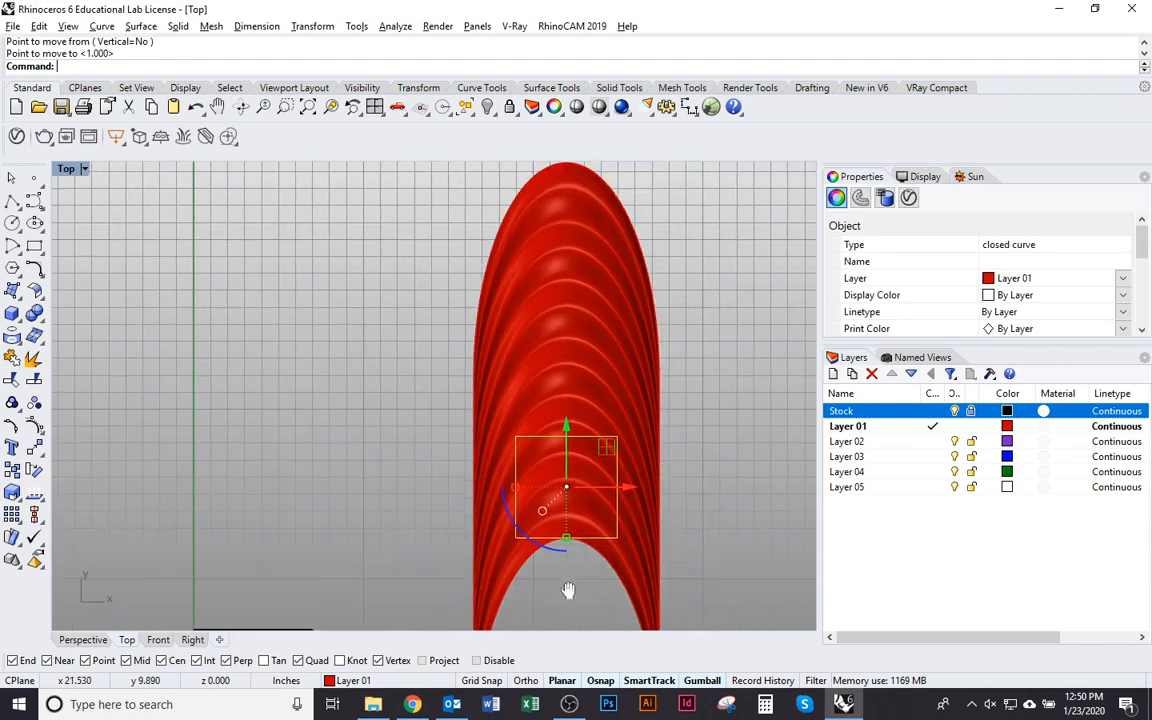
left_click_drag(566, 470, 568, 362)
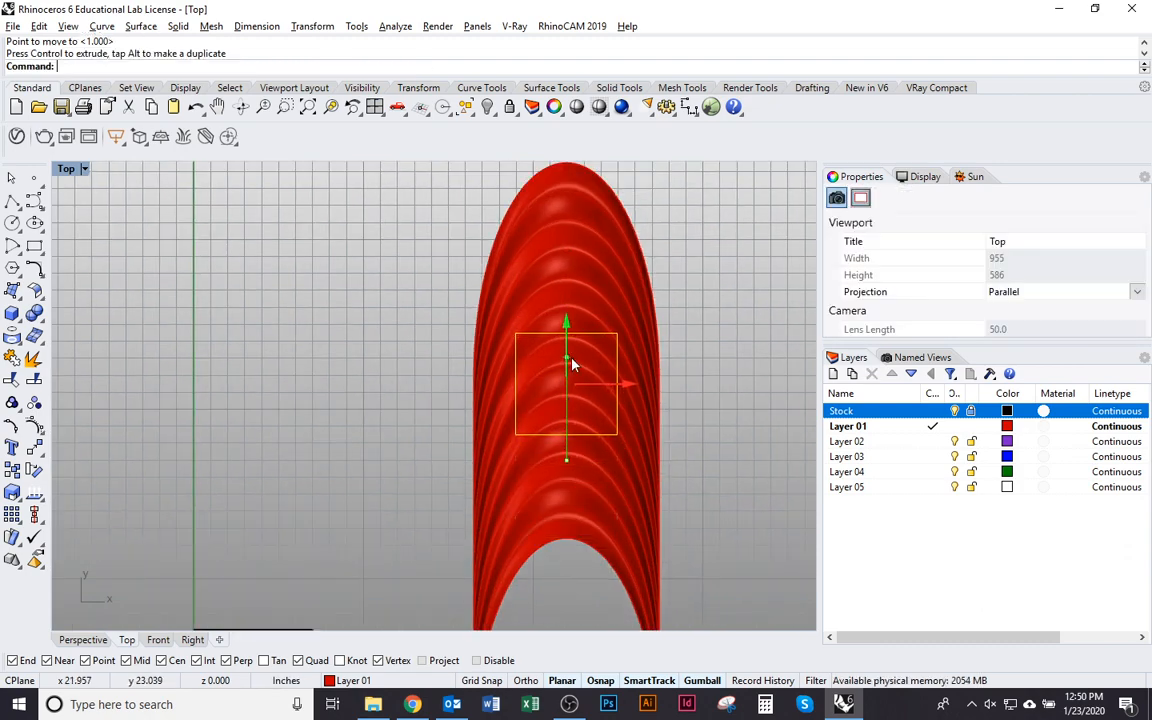
Step: Examine the lofted surface and the rectangle over it, from above and from angled views
scroll(577, 387, "up", 3)
right_click_drag(577, 387, 527, 326)
scroll(527, 442, "down", 3)
scroll(540, 380, "up", 3)
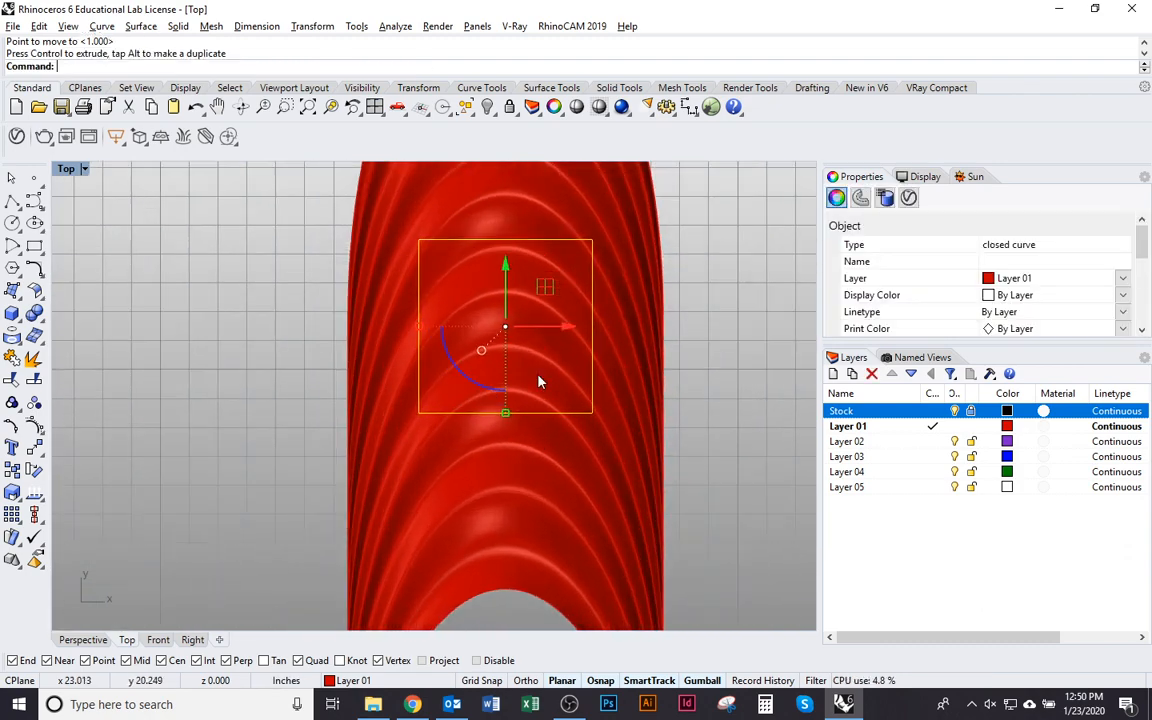
left_click(586, 577, "shift")
right_click_drag(586, 577, 422, 400, "ctrl+shift")
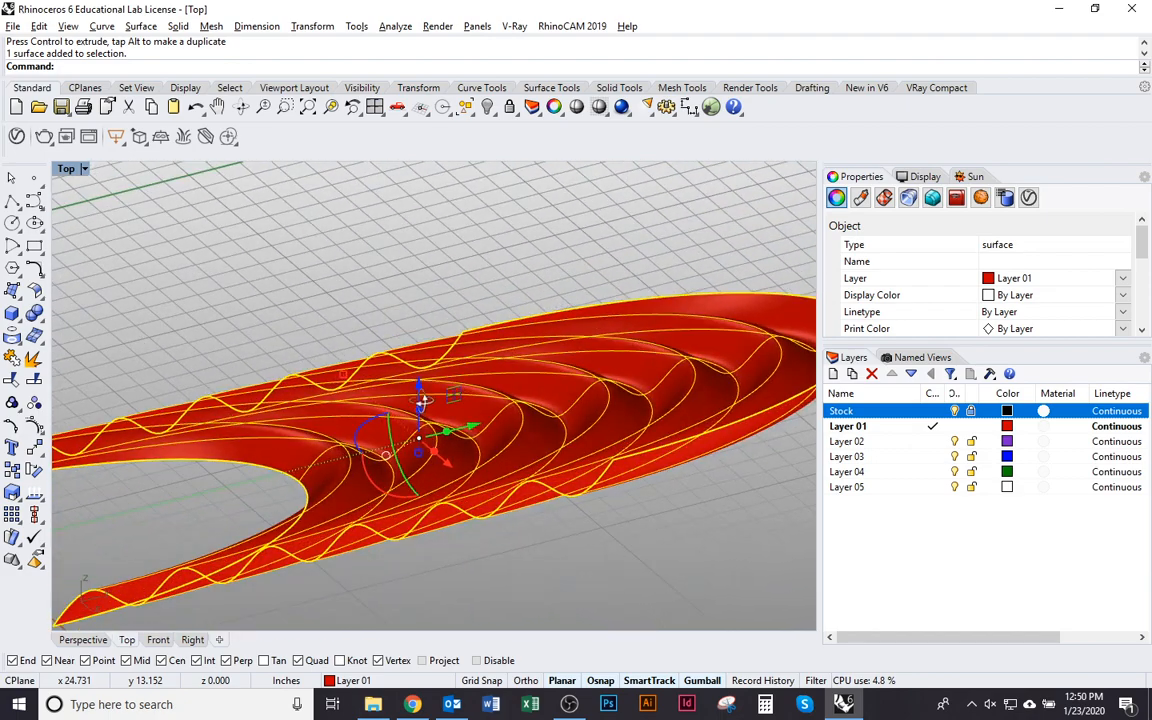
left_click(597, 578)
right_click_drag(597, 578, 535, 411, "ctrl+shift")
Step: Raise the rectangle along Z above the lofted surface, deselect it and restore the Top view
left_click(616, 397)
left_click_drag(532, 352, 459, 333)
key("Escape")
right_click_drag(515, 421, 591, 524, "ctrl+shift")
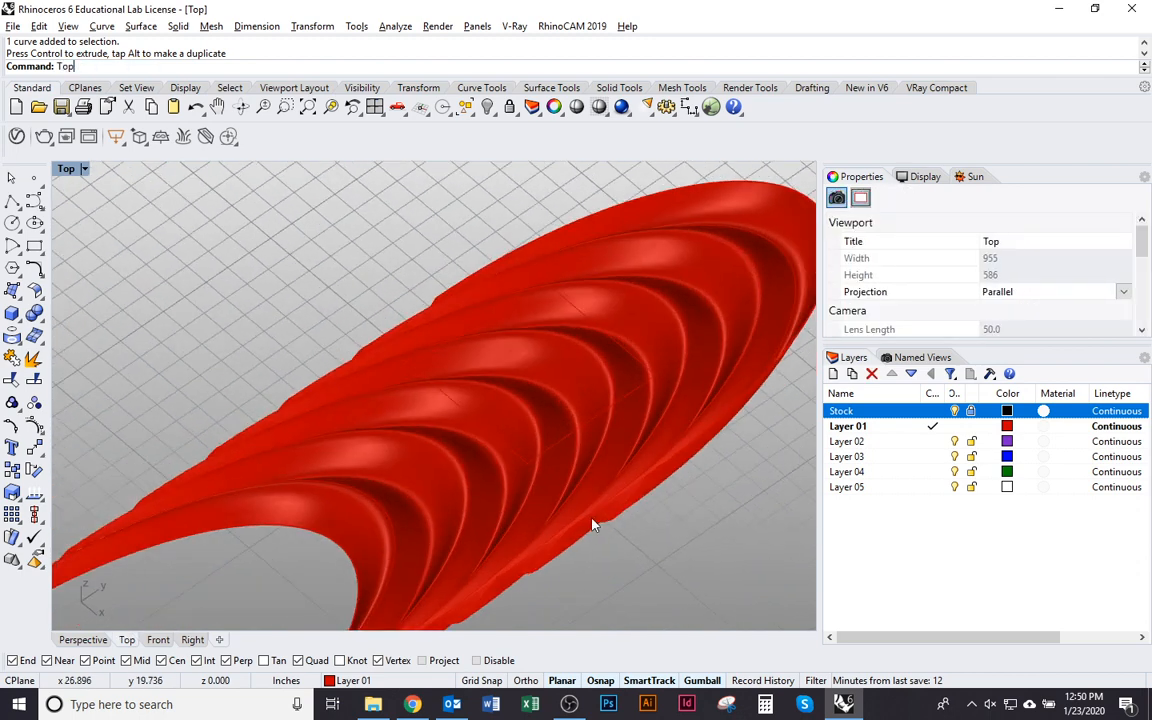
key("Return")
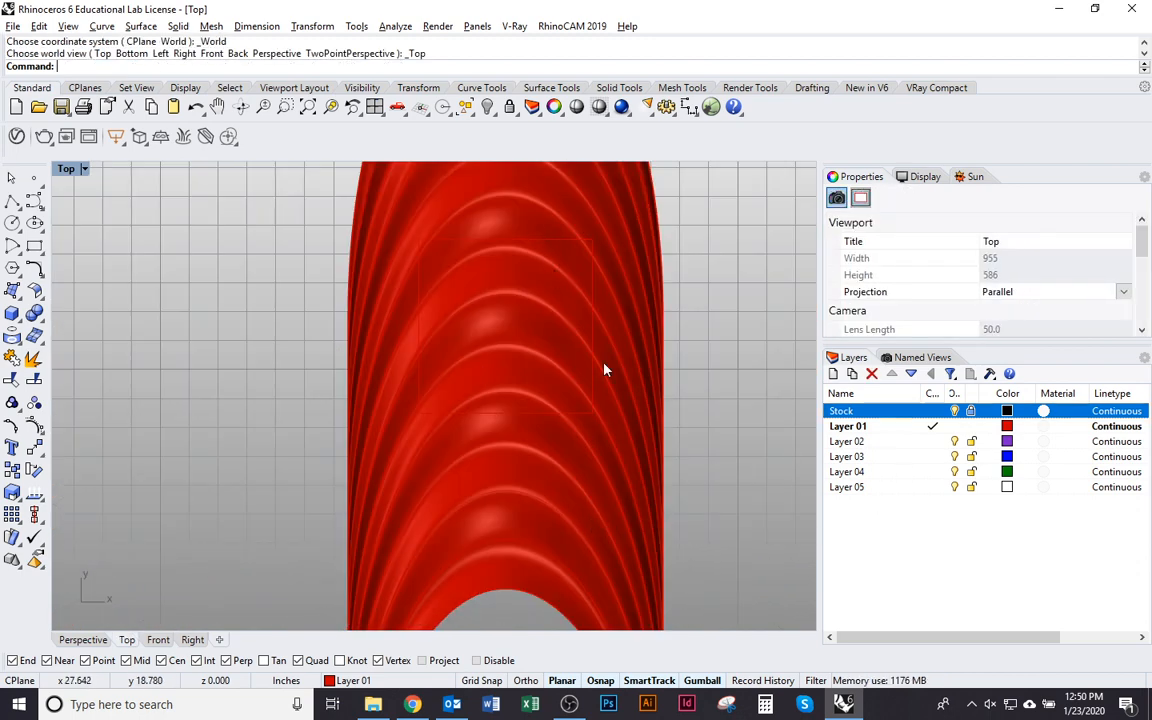
Step: Move the rectangle to Layer 02
left_click(590, 334)
right_click(928, 445)
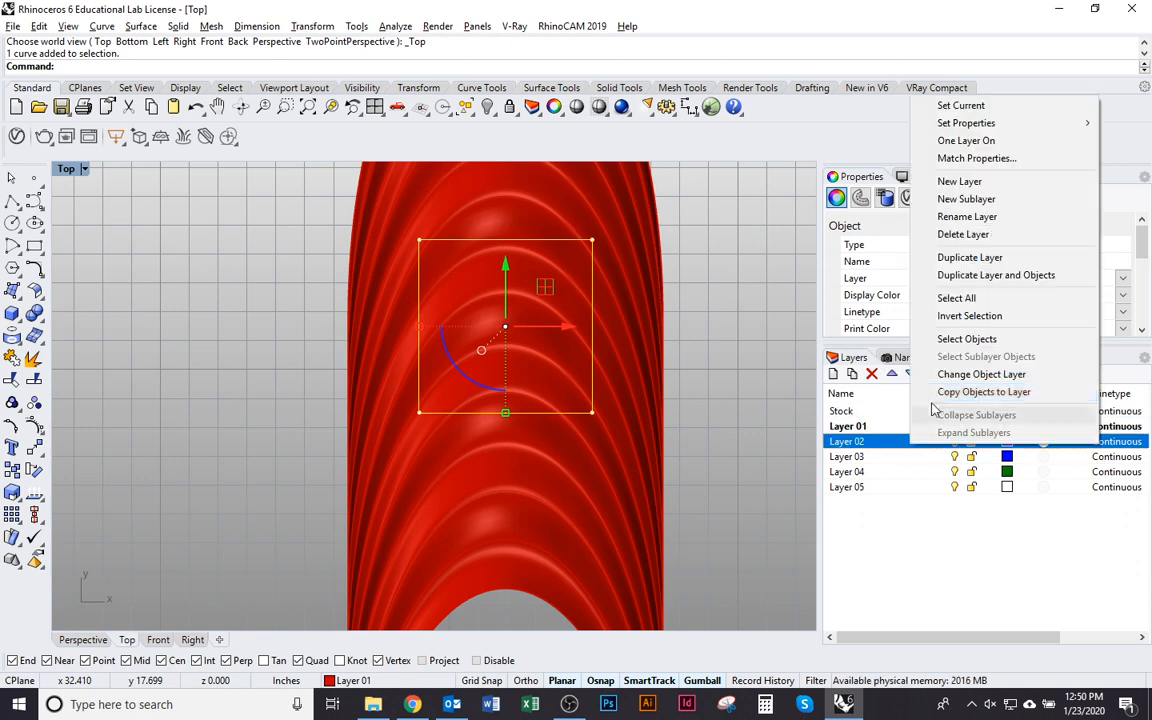
left_click(945, 375)
scroll(677, 478, "down", 2)
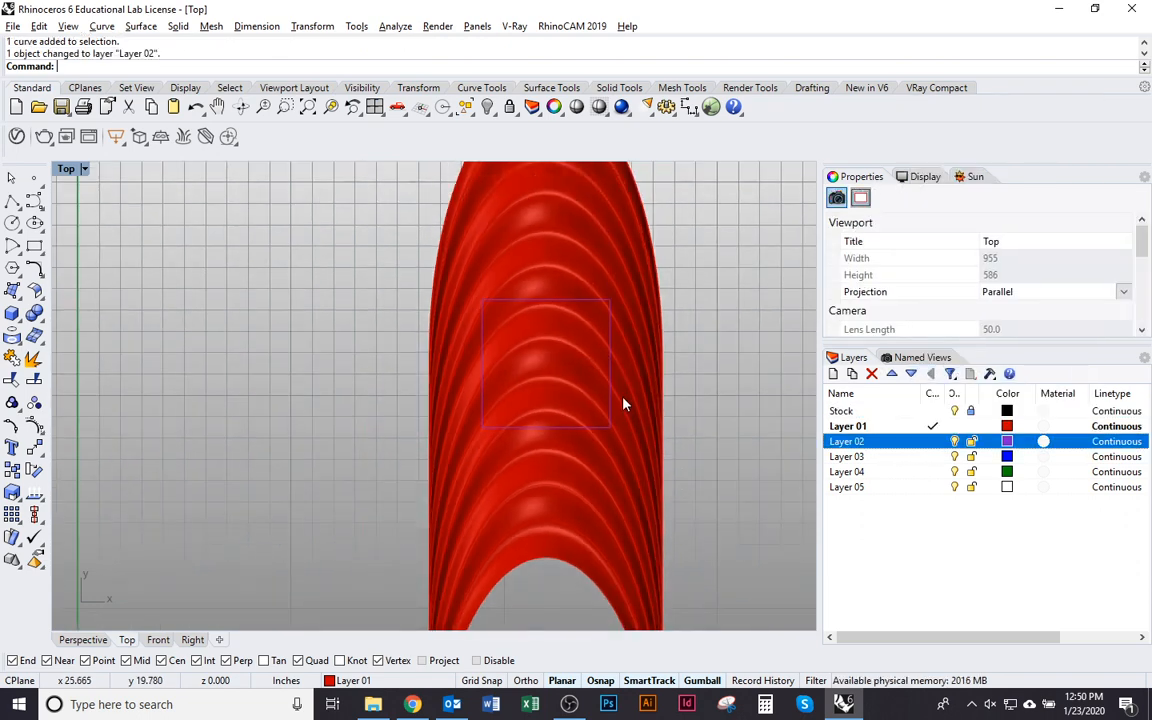
Step: Scale the lofted surface slightly wider along X
left_click(601, 422)
left_click(576, 522)
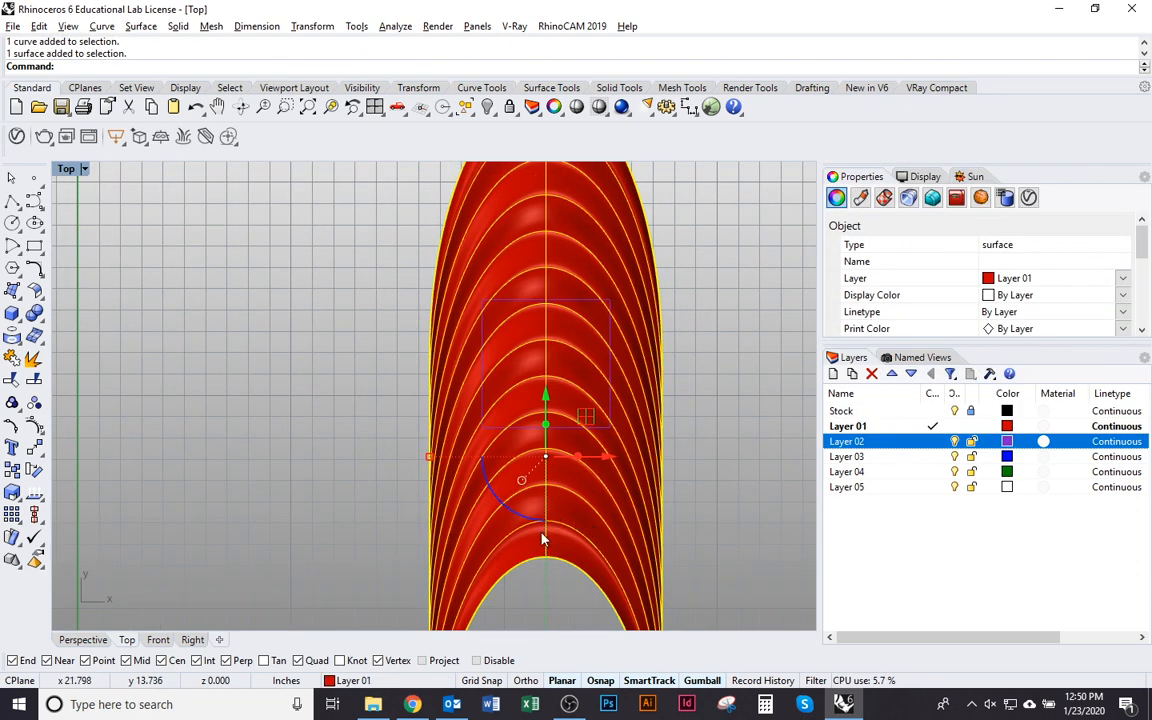
mouse_move(432, 460)
left_mouse_down()
mouse_move(385, 458)
mouse_move(415, 457)
left_mouse_up()
scroll(568, 568, "down", 3)
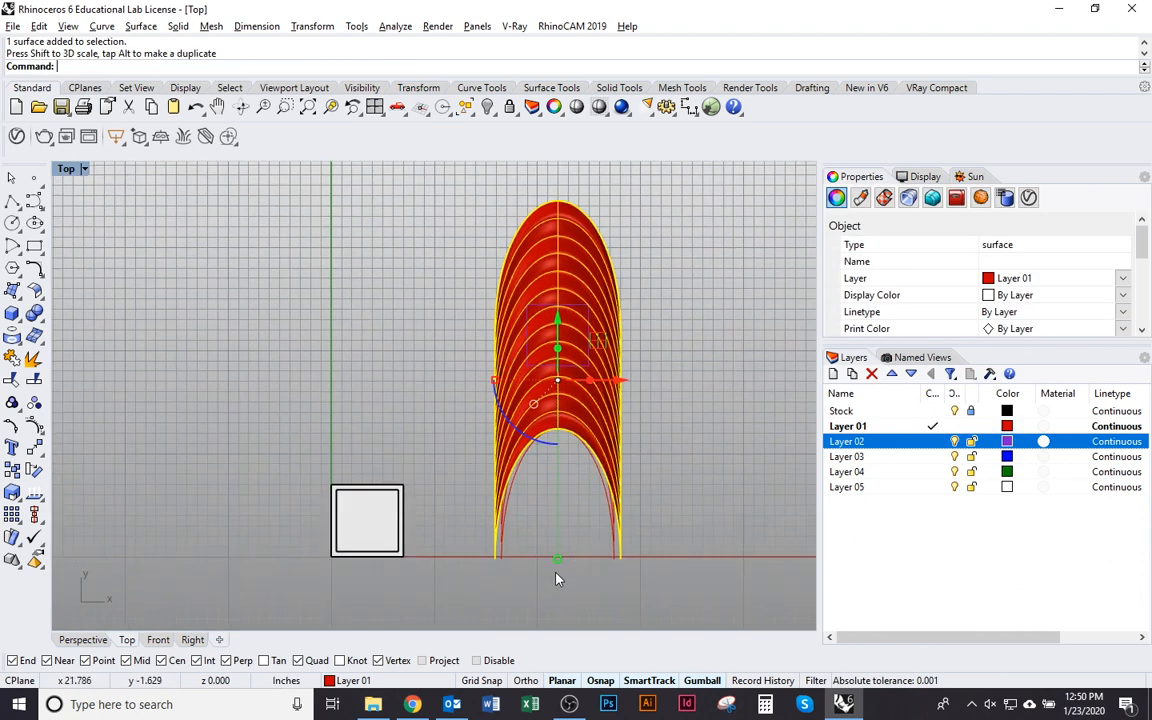
Step: Scale the lofted surface shorter along Y to compress its ripples, check it from an angle and deselect it
left_click_drag(558, 578, 558, 502)
scroll(510, 455, "up", 5)
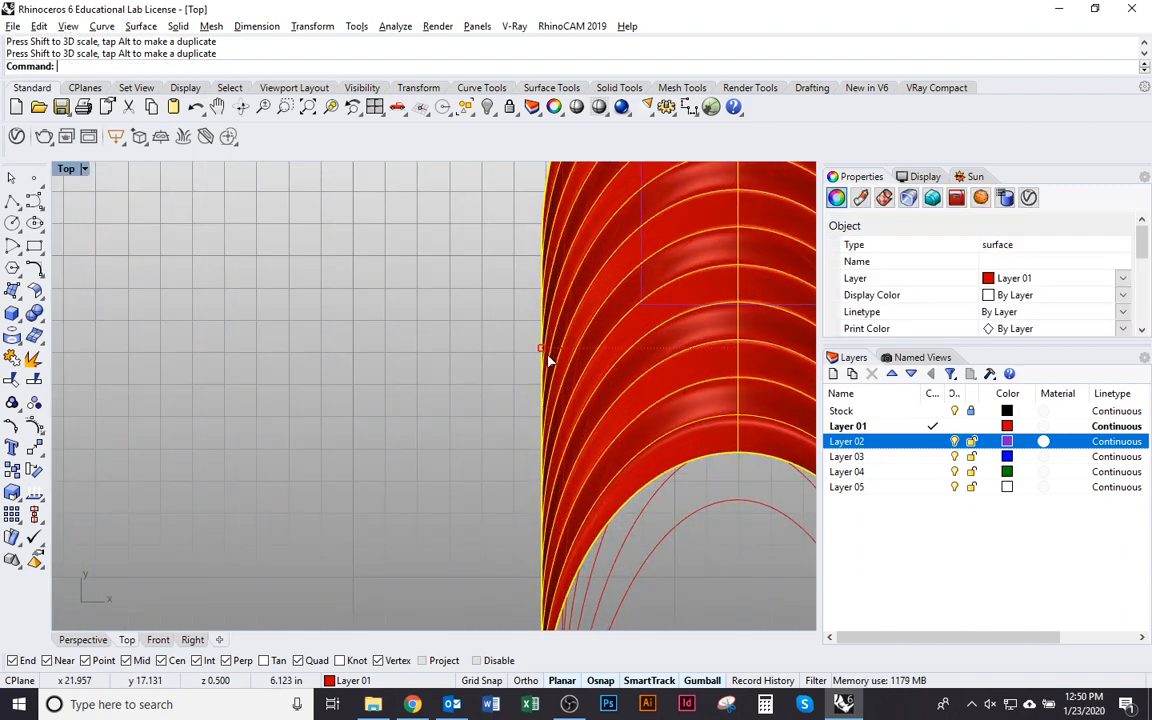
scroll(563, 347, "down", 4)
scroll(620, 432, "up", 5)
mouse_move(560, 373)
right_mouse_down()
mouse_move(586, 391)
mouse_move(565, 360)
right_mouse_up()
scroll(565, 360, "down", 7)
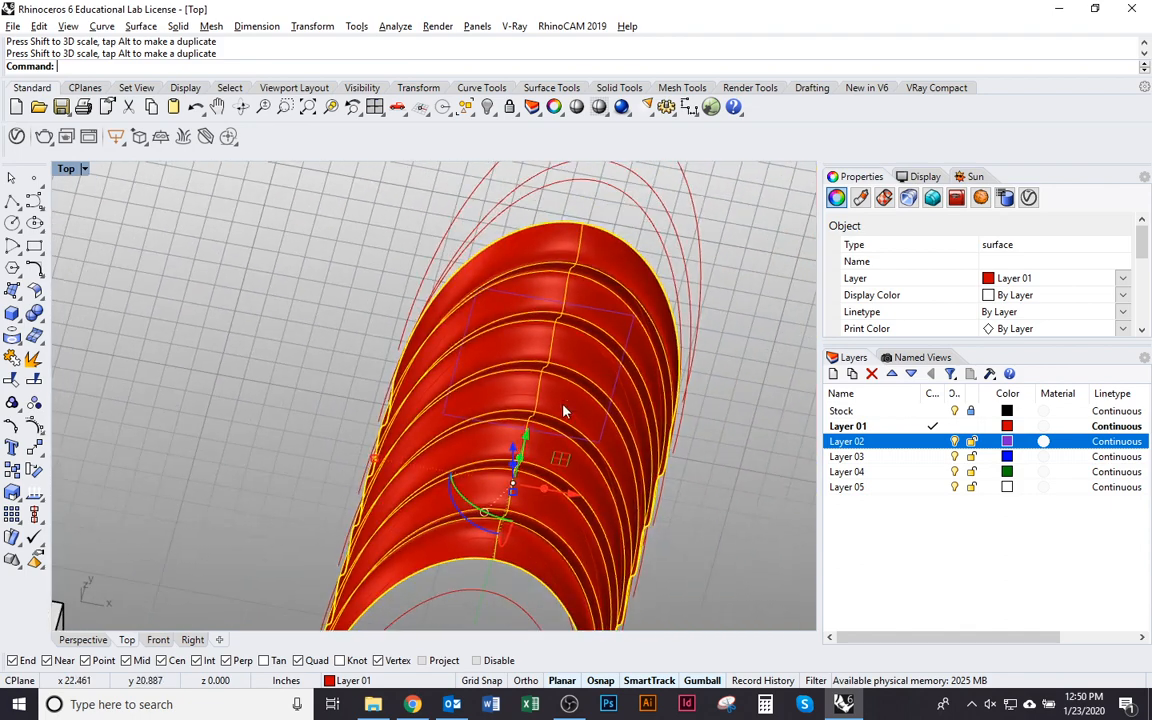
scroll(591, 390, "up", 2)
scroll(591, 390, "down", 1)
key("Escape")
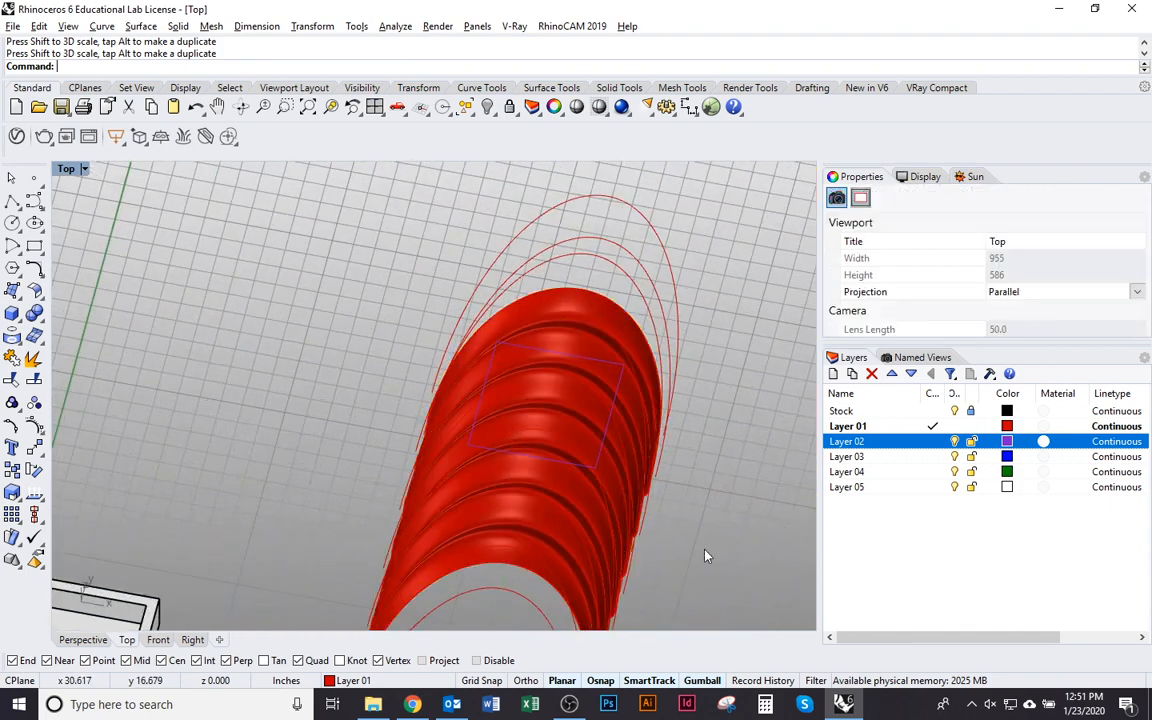
Step: In the Top view, trim away the lofted surface outside the rectangle, using the rectangle as the cutting object
left_click(597, 468)
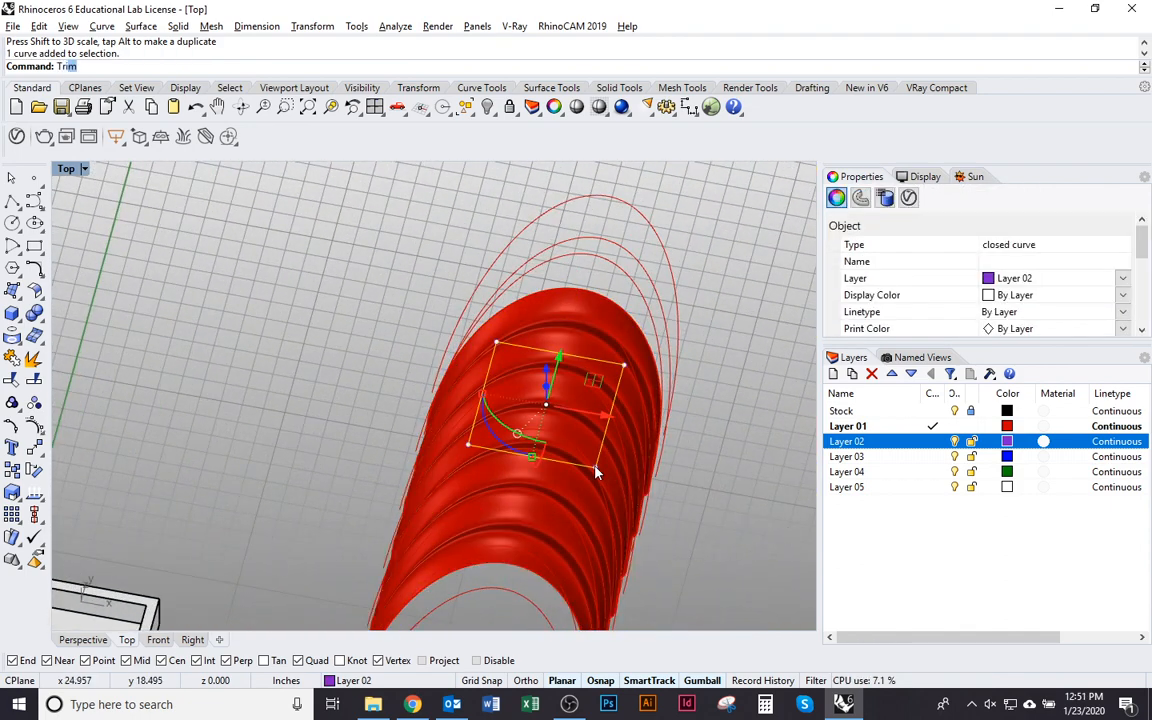
key("Return")
key("Return")
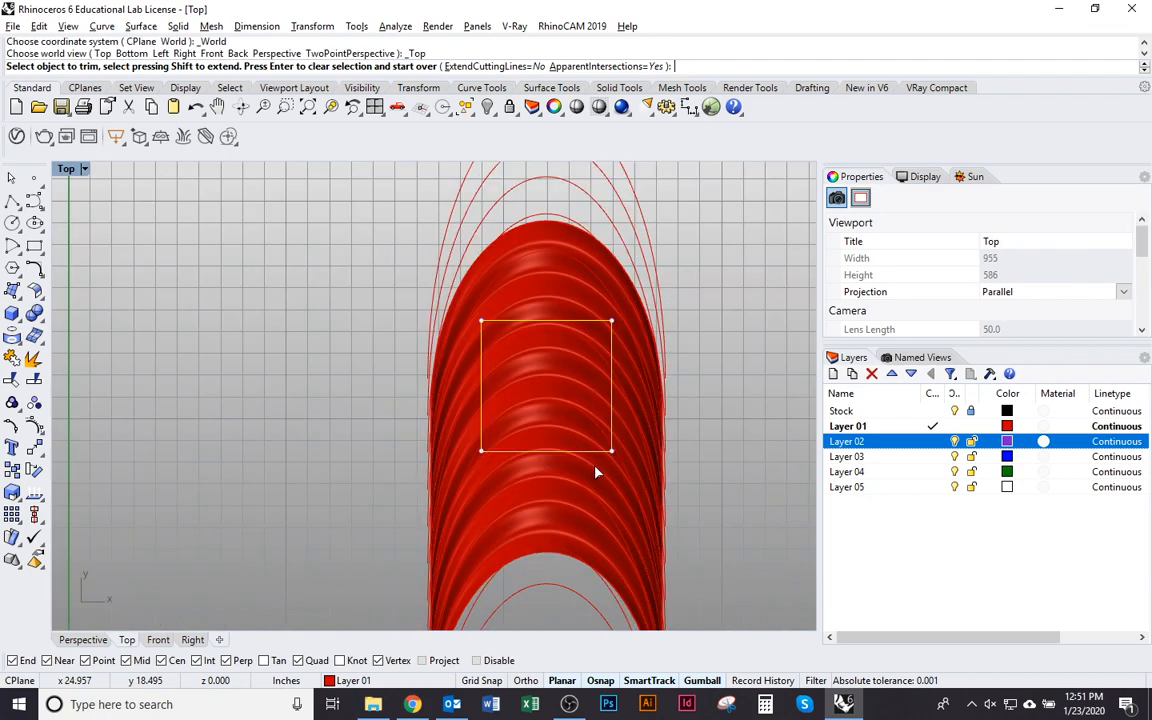
scroll(619, 397, "up", 6)
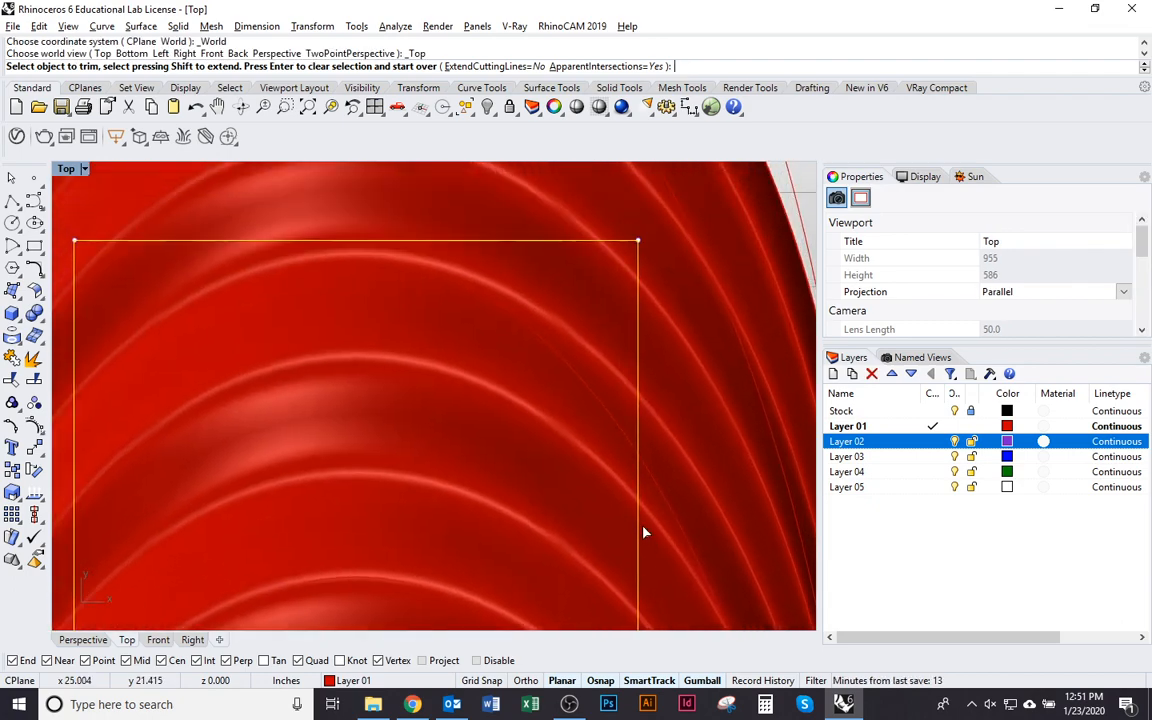
right_click_drag(668, 523, 629, 288)
right_click_drag(684, 410, 677, 333, "ctrl+shift")
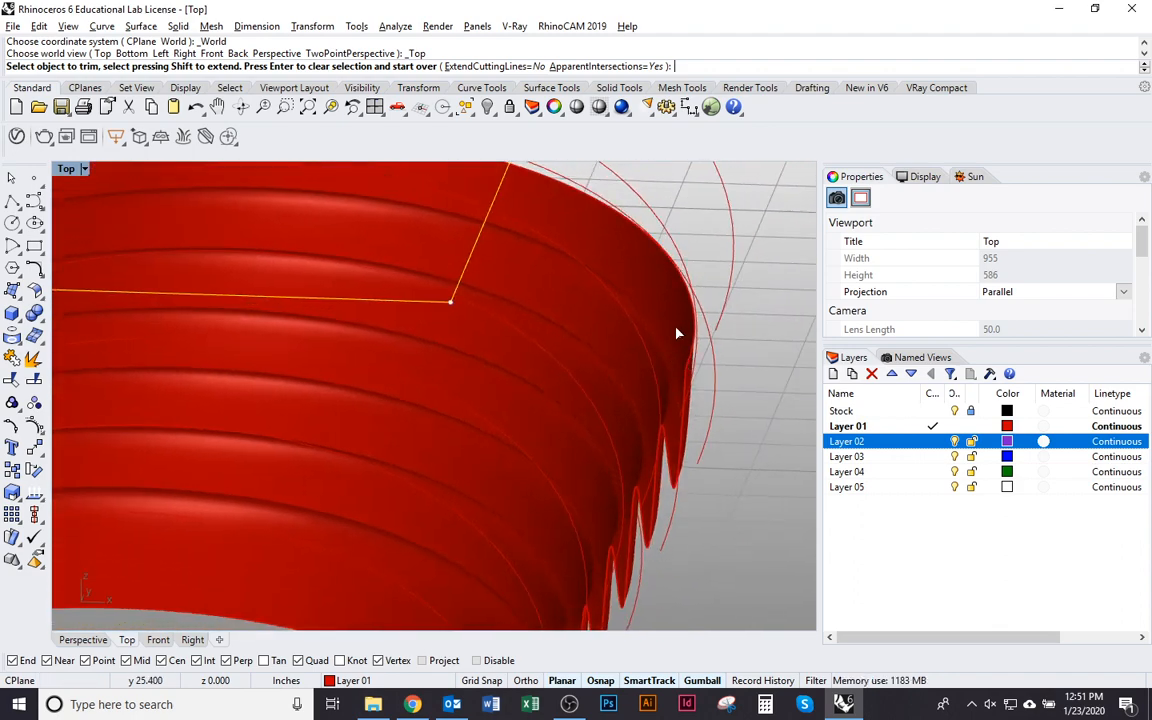
right_click_drag(618, 378, 621, 451, "ctrl+shift")
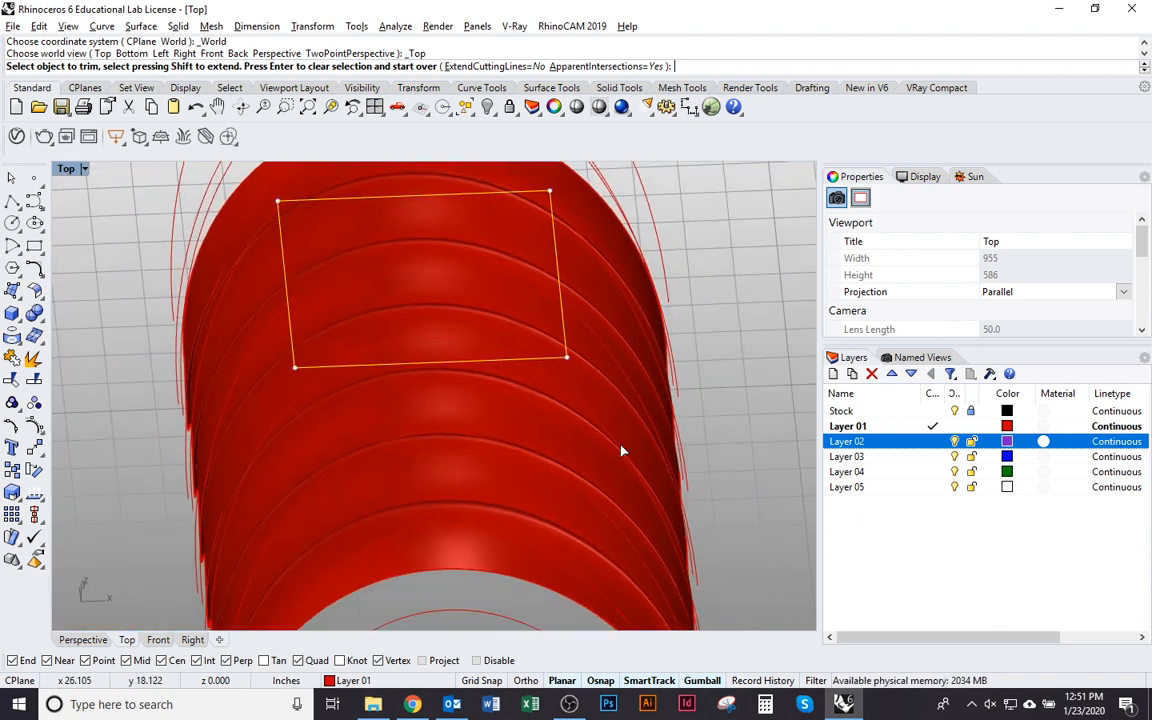
type("op")
key("Return")
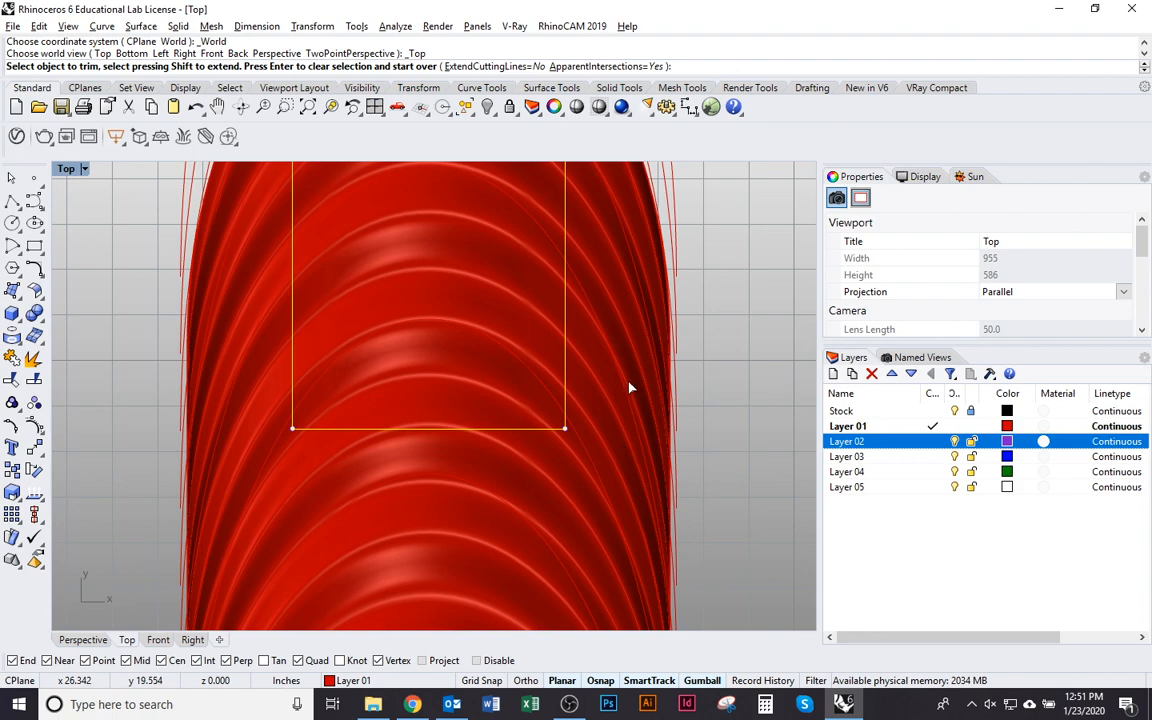
left_click(586, 469)
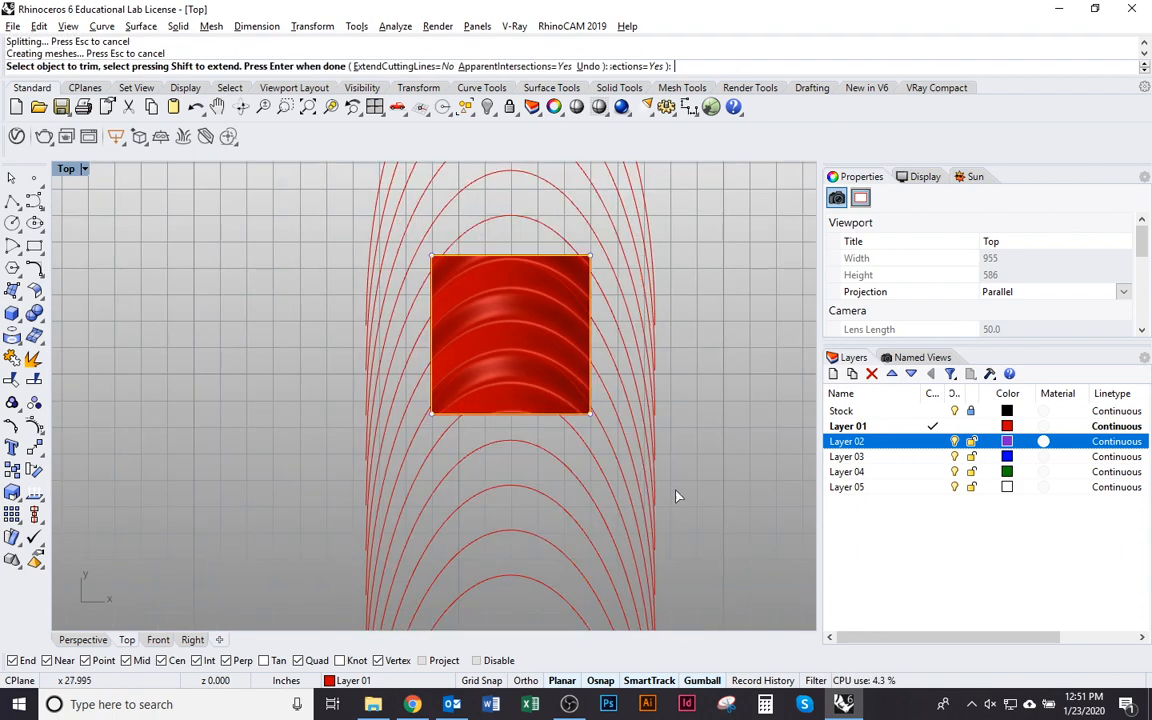
key("Return")
Step: Select all the arched profile curves around the trimmed patch and delete them
scroll(643, 514, "down", 4)
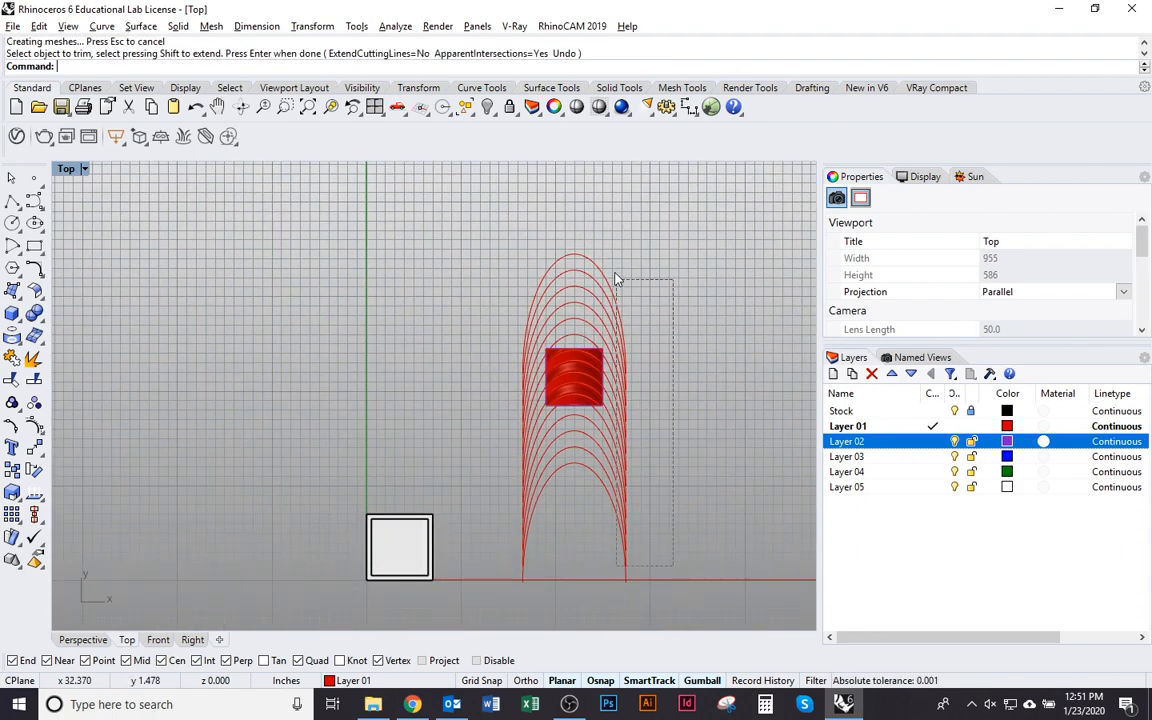
left_click(612, 376)
key("Delete")
Step: Examine the trimmed surface patch from angled views and compare it with the stock tray
scroll(586, 406, "up", 3)
right_click_drag(586, 406, 594, 329)
left_click(594, 329)
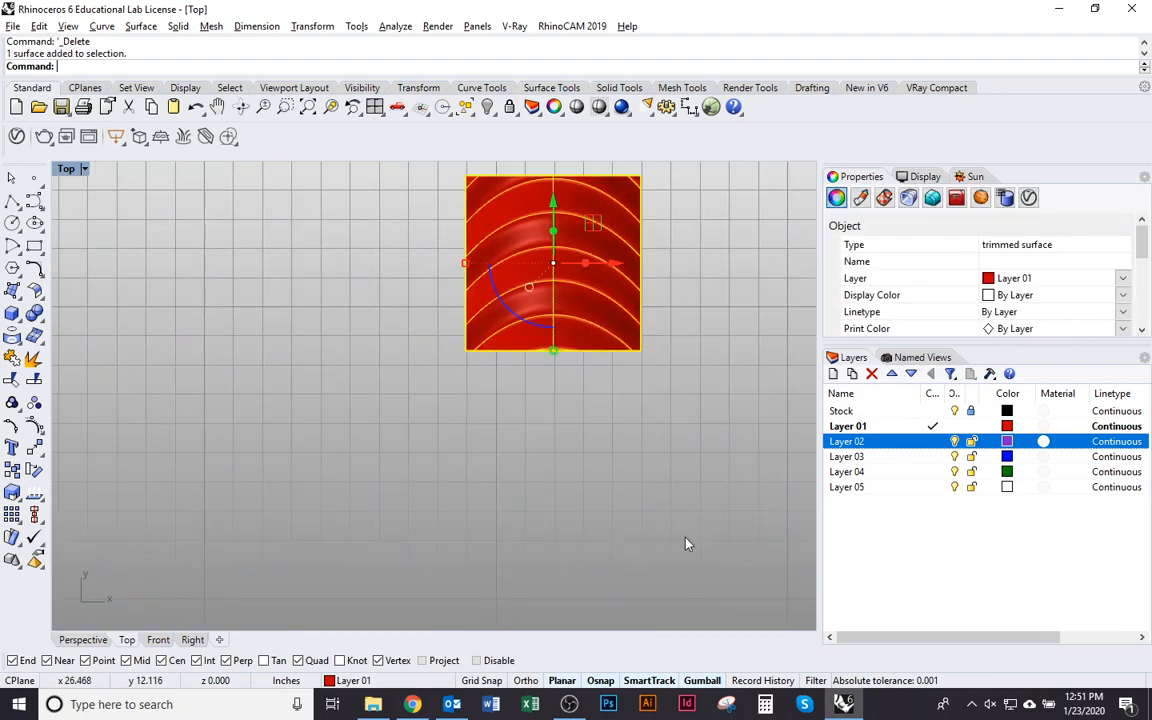
mouse_move(682, 511)
right_mouse_down()
mouse_move(607, 399)
mouse_move(512, 316)
mouse_move(465, 311)
mouse_move(392, 485)
right_mouse_up()
left_click(392, 485)
right_click_drag(779, 391, 625, 424)
left_click(622, 418)
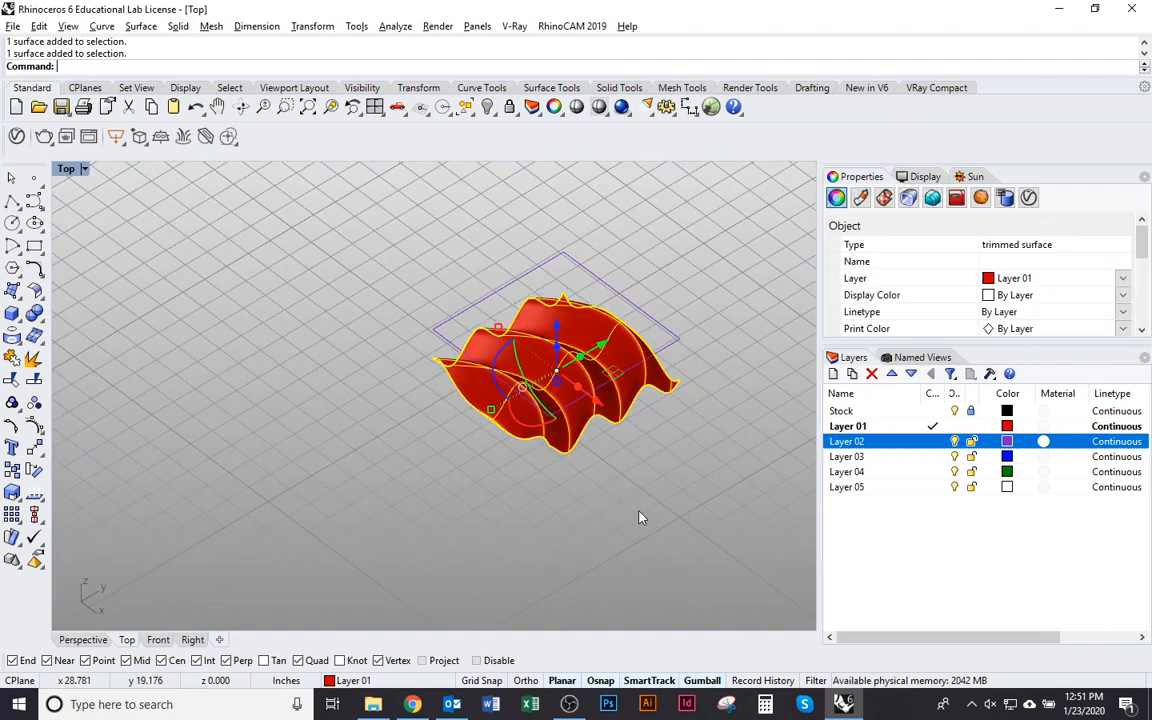
scroll(640, 517, "down", 5)
right_click_drag(625, 517, 560, 491)
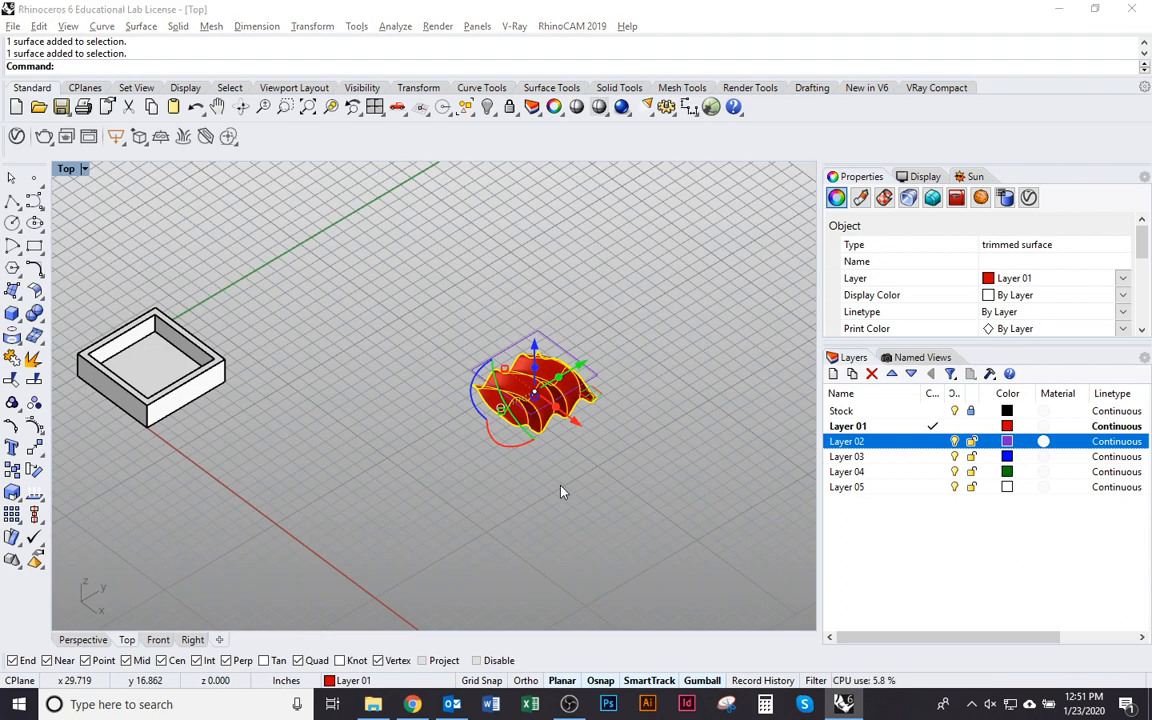
key("alt+Tab")
key("Escape")
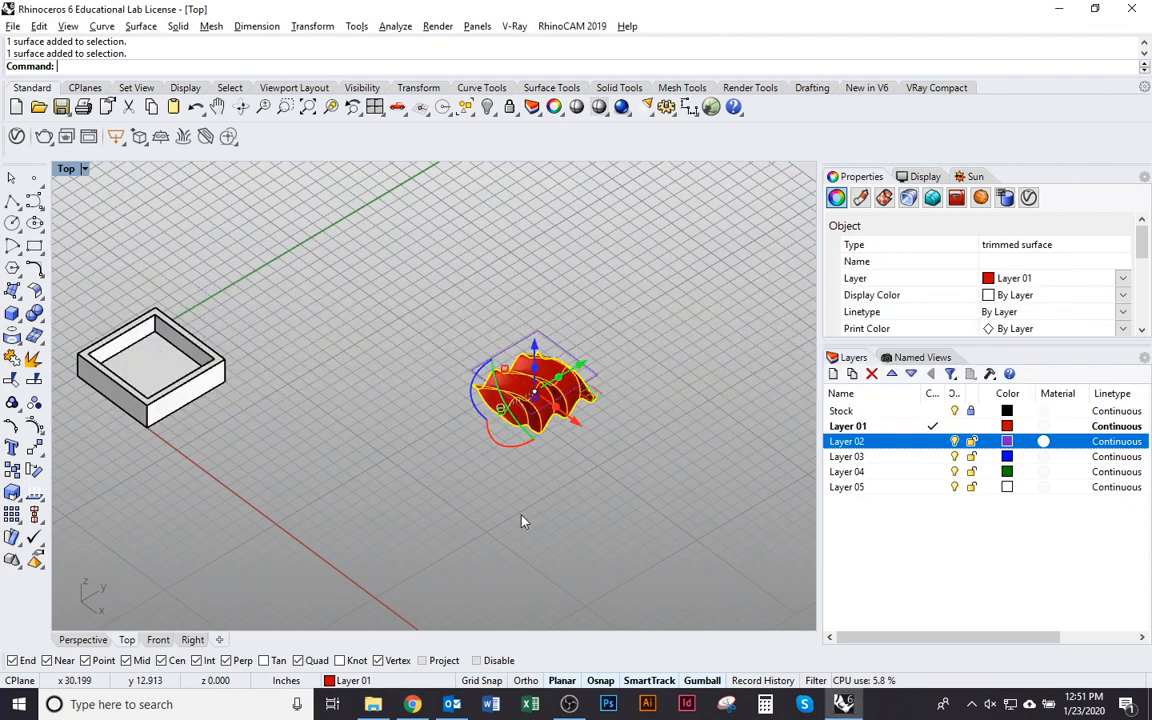
left_click(524, 522)
scroll(540, 442, "up", 4)
right_click_drag(540, 442, 605, 447)
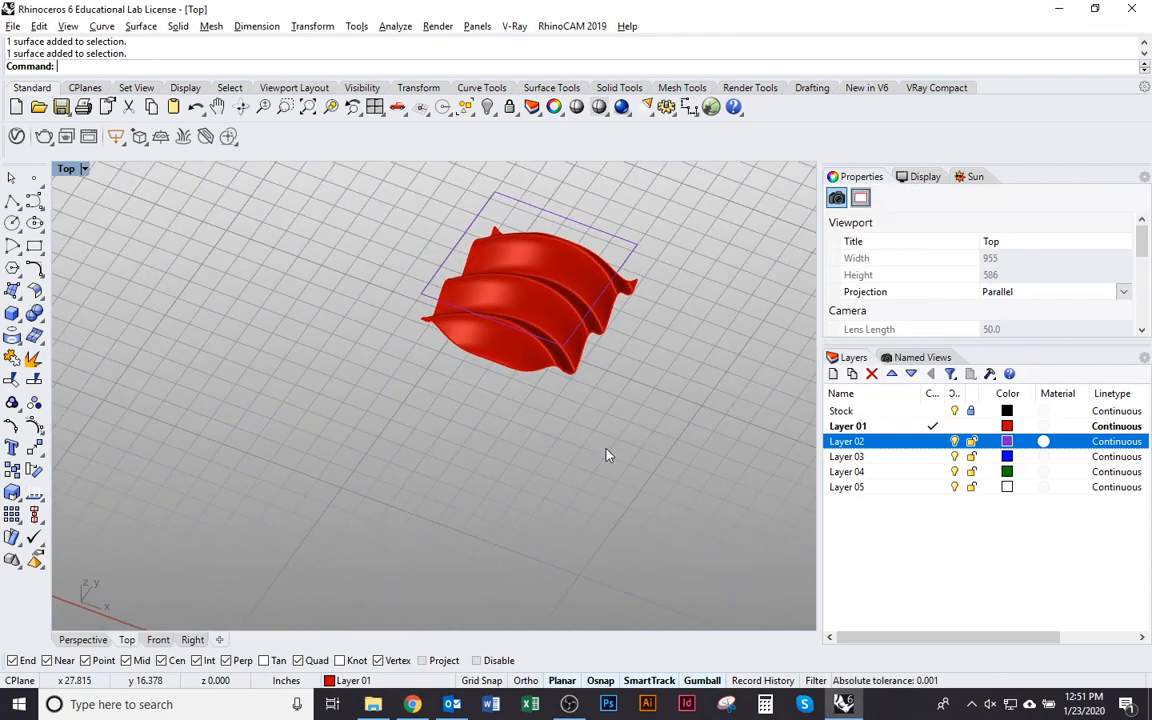
Step: Duplicate the purple rectangle along X into the empty space beside the trimmed surface
left_click(564, 233)
right_click_drag(564, 233, 440, 340)
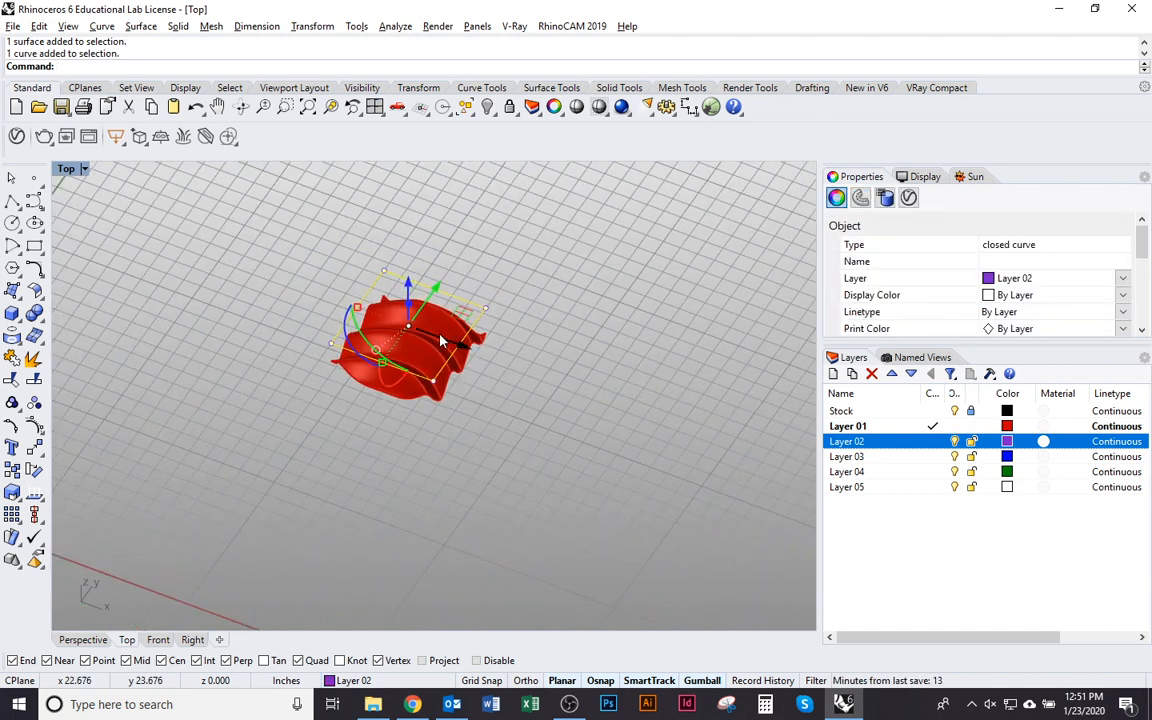
left_click_drag(440, 340, 631, 545)
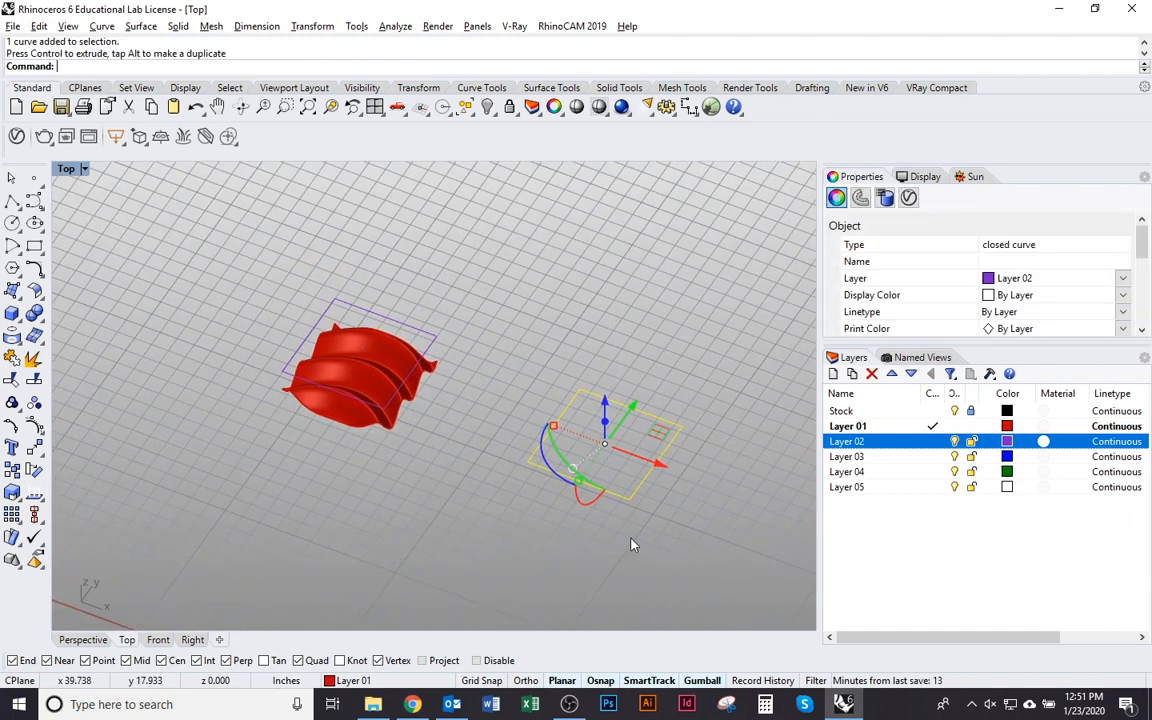
Step: Draw two 3 in lines along Y across the copied rectangle, from one edge's midpoint to its center and on to the opposite midpoint
type("ine")
key("Return")
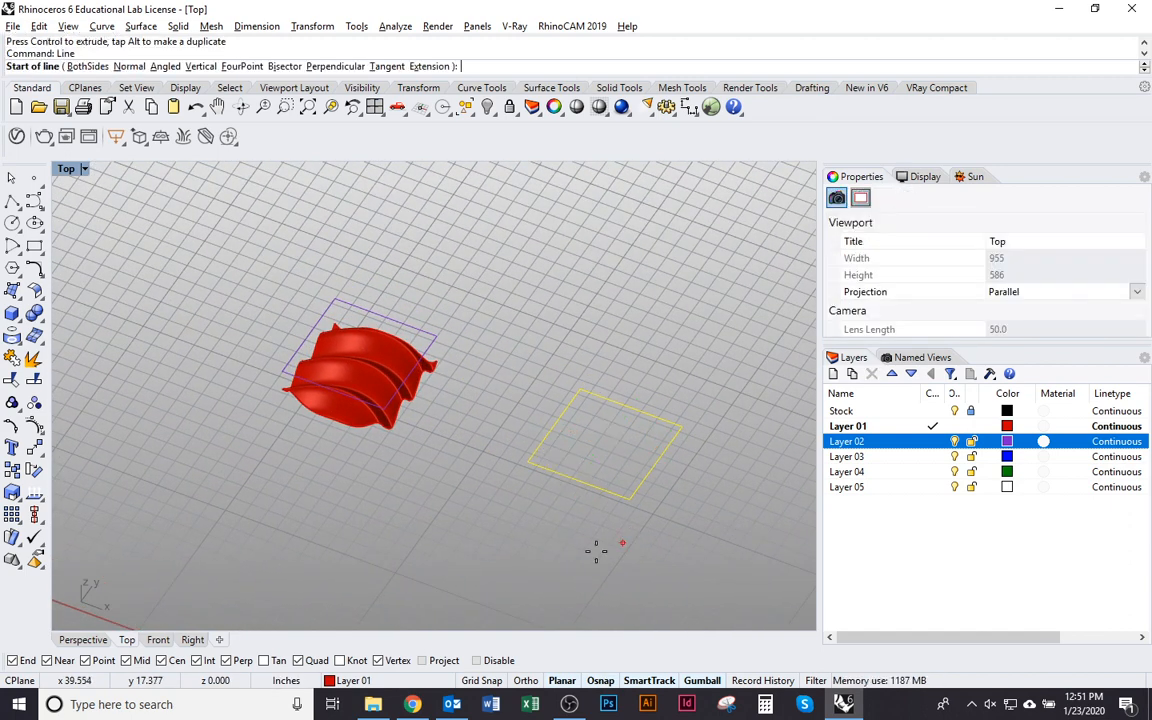
scroll(596, 548, "up", 3)
left_click(573, 405)
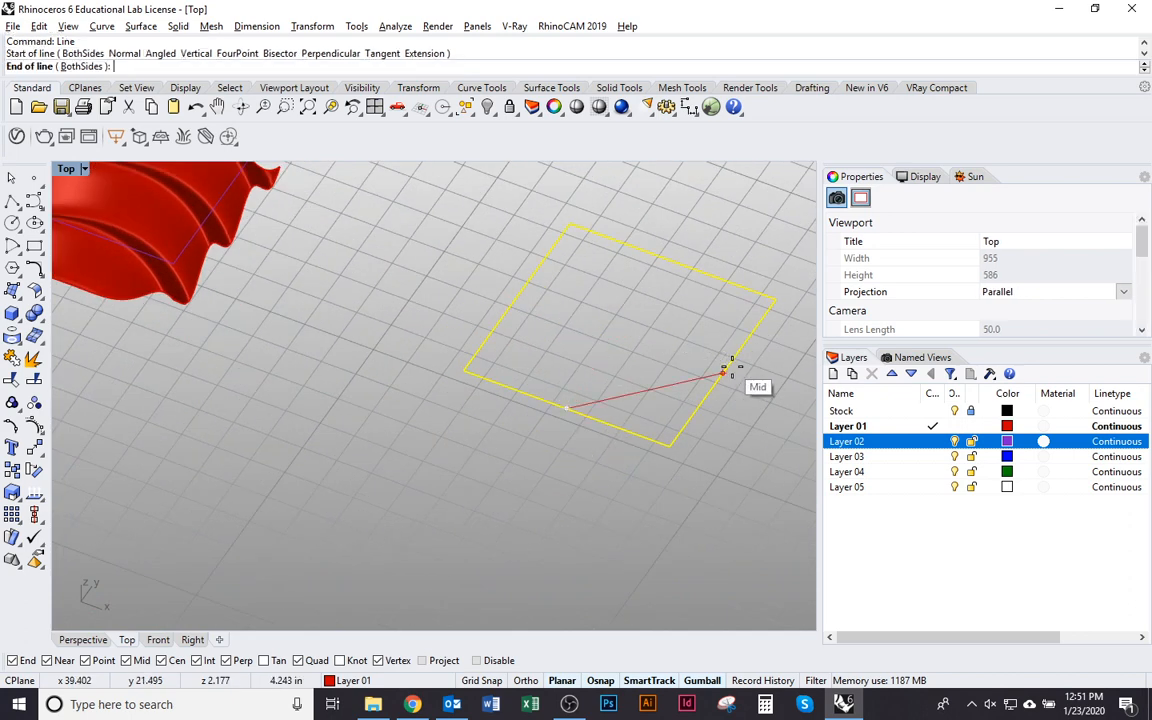
left_click(618, 337)
key("Return")
left_click(620, 337)
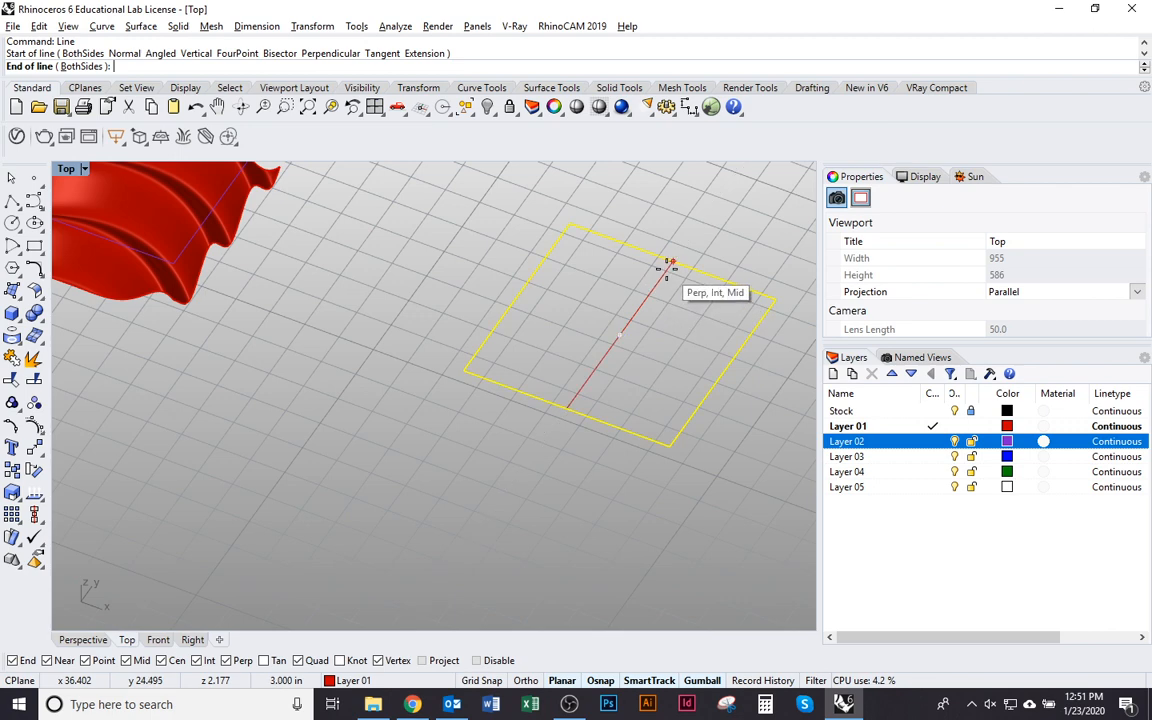
left_click(671, 262)
Step: Move the second line, from the rectangle's center to its far edge, vertically up by 1 in
left_click(670, 285)
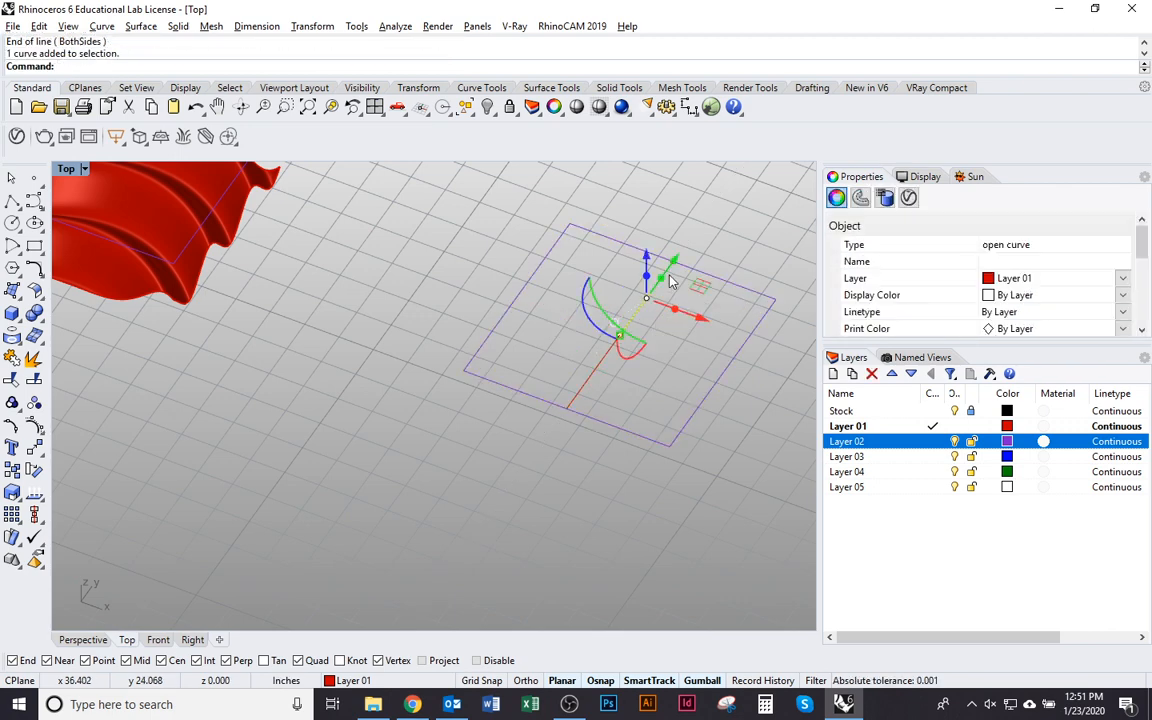
type("m")
key("Return")
type("v")
key("Return")
left_click(620, 336)
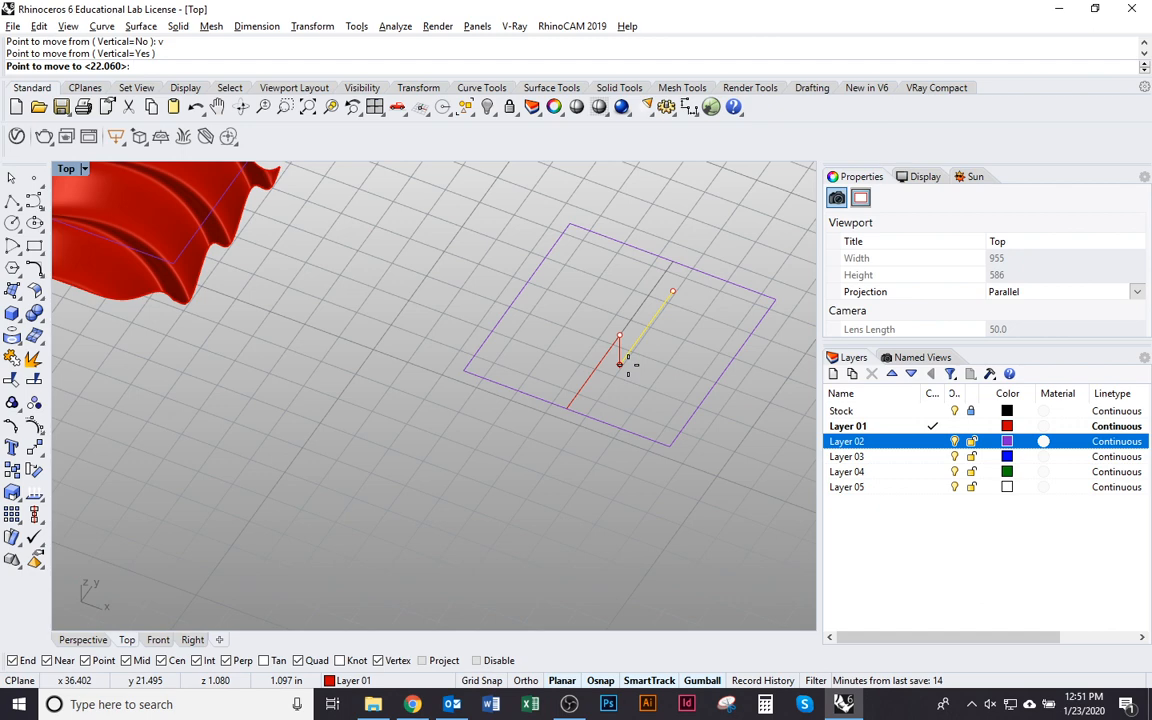
type("1")
key("Return")
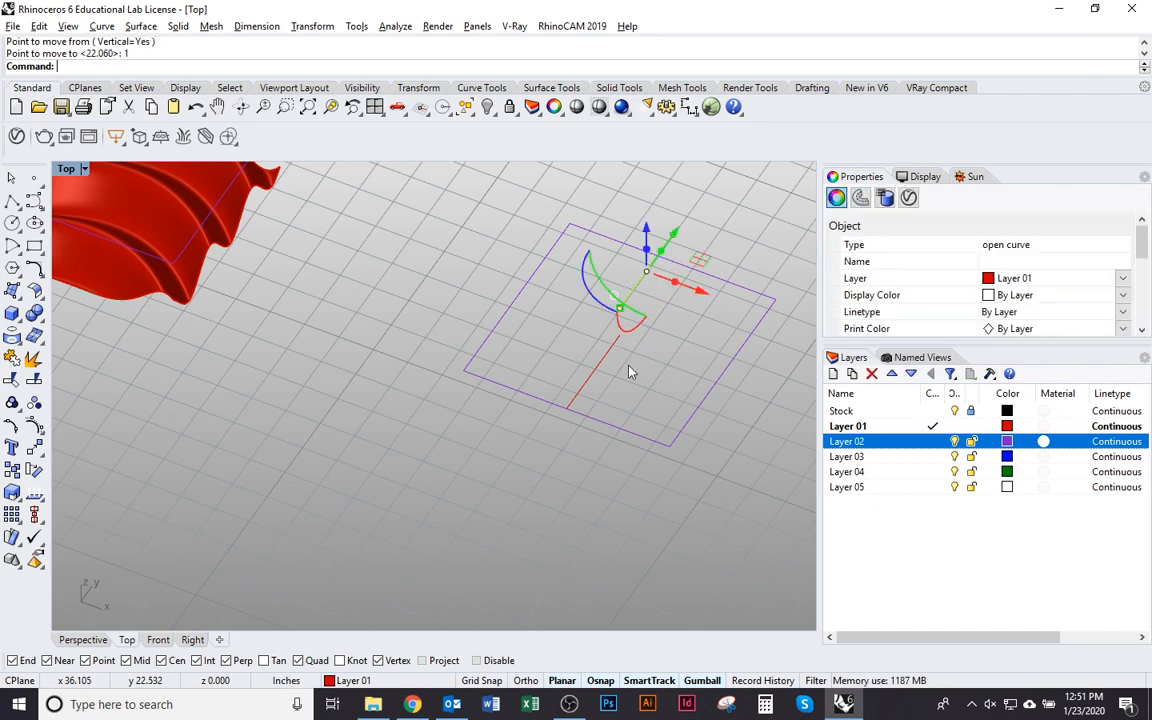
Step: Draw a vertical line connecting the end of the lower line to the start of the raised line
type("line")
key("Return")
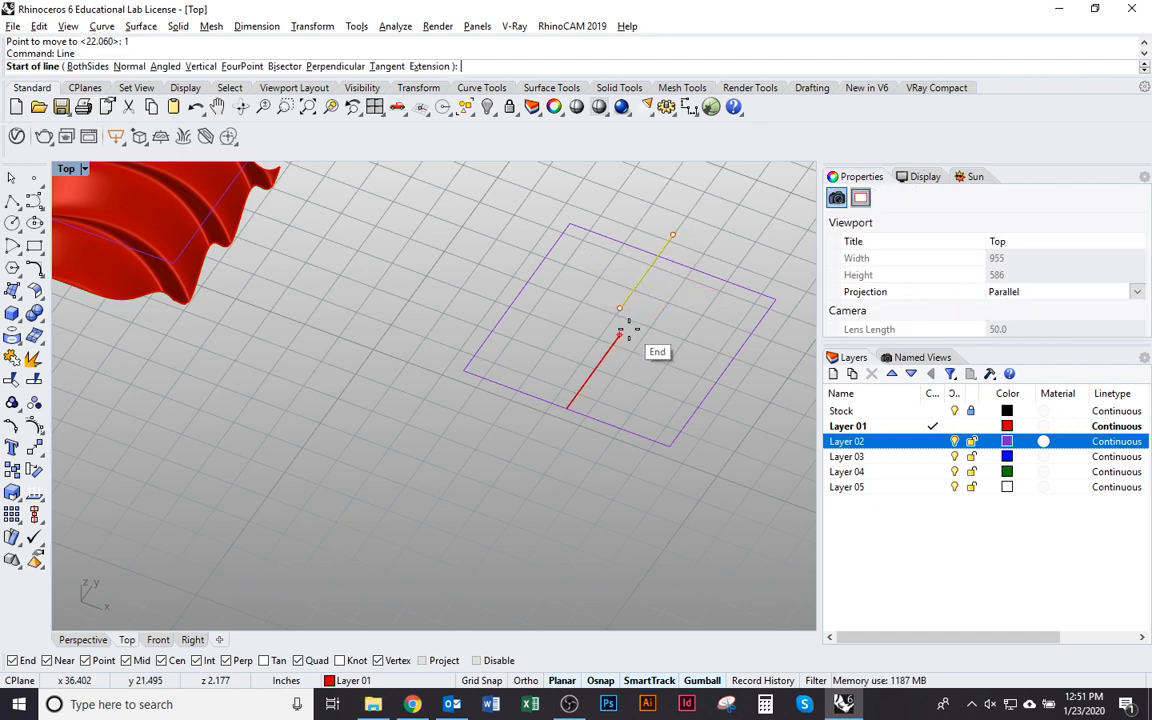
left_click(620, 333)
left_click(620, 307)
key("Escape")
Step: Select the three line segments and join them into a single stepped profile curve
right_click_drag(582, 333, 605, 360, "ctrl+shift")
left_click_drag(620, 388, 565, 296)
right_click_drag(605, 305, 627, 432, "ctrl+shift")
left_click_drag(629, 466, 597, 424)
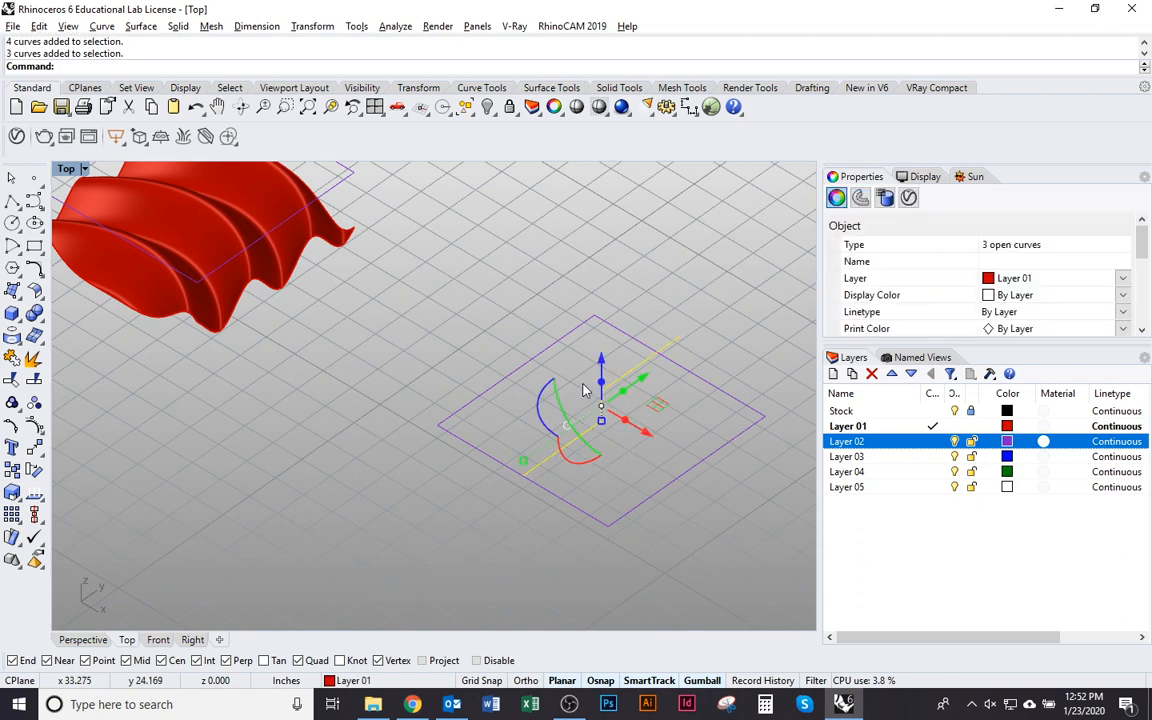
key("ctrl+j")
Step: Copy the stepped profile 1 in along negative X, using its riser's lower corner as the base point
type("Copy")
key("Return")
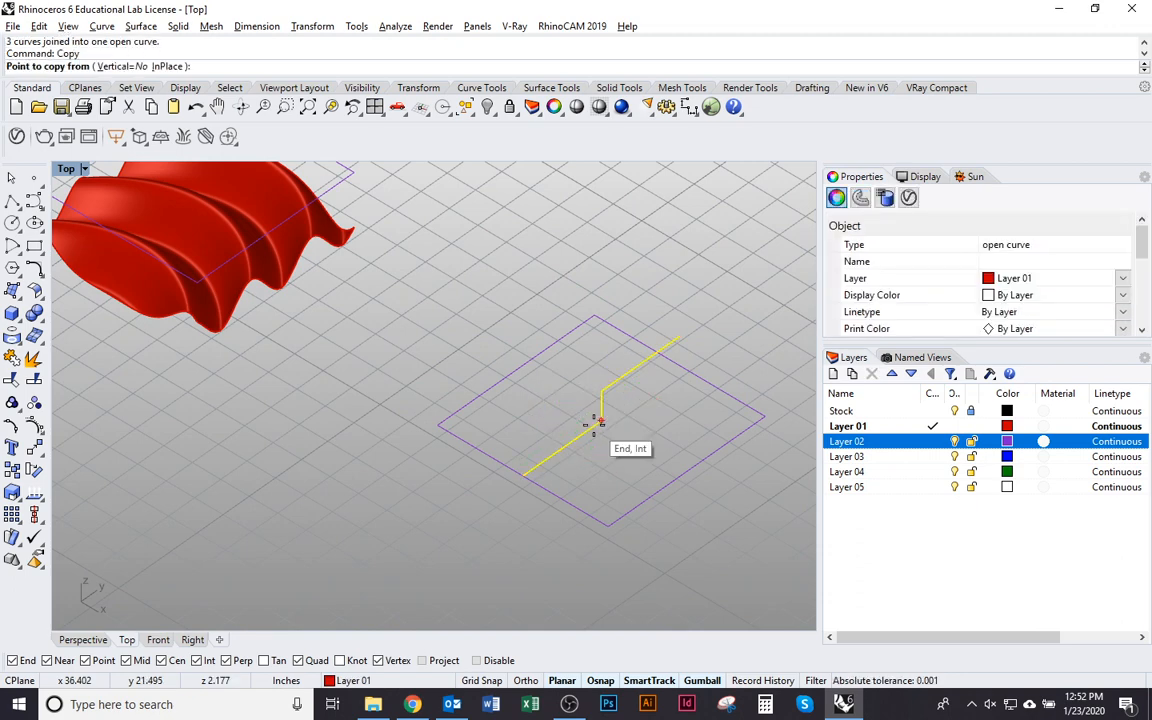
left_click(599, 422)
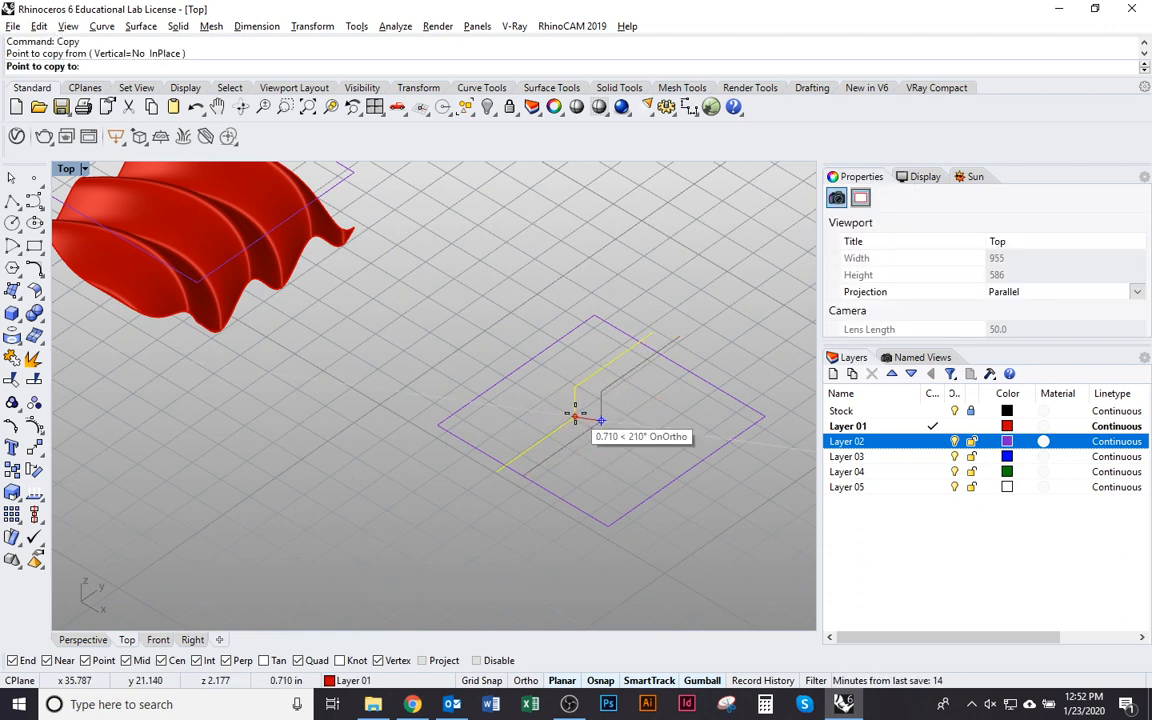
type("1")
key("Return")
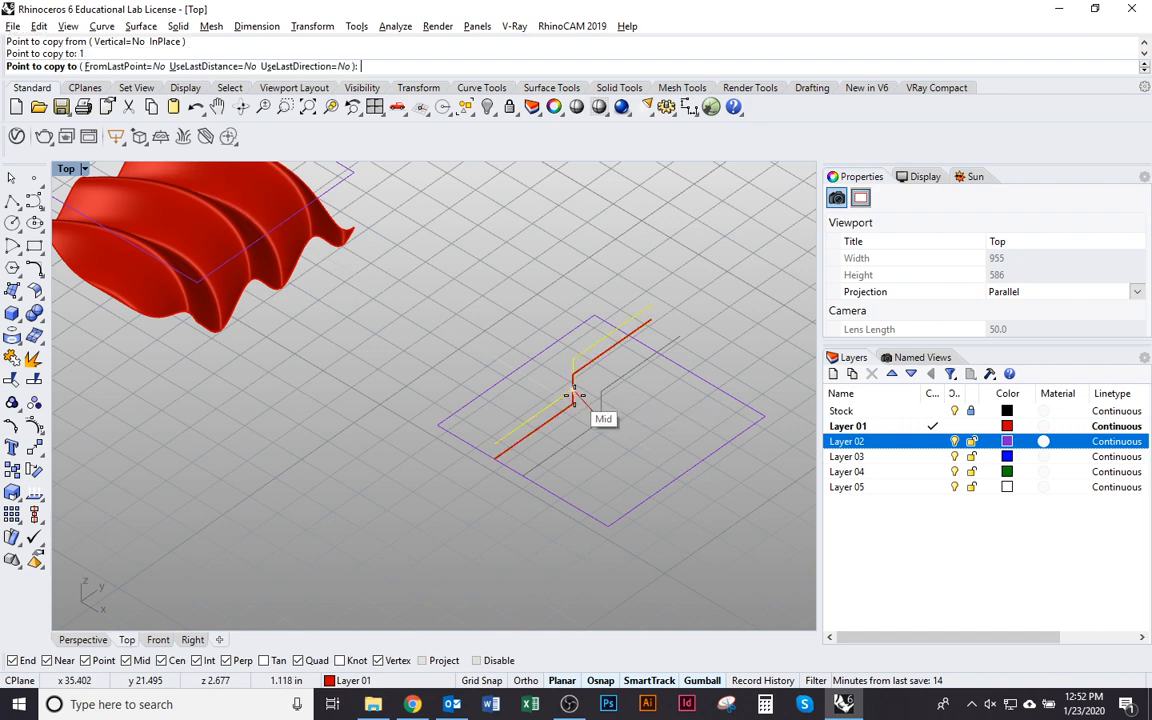
left_click(560, 400)
key("Return")
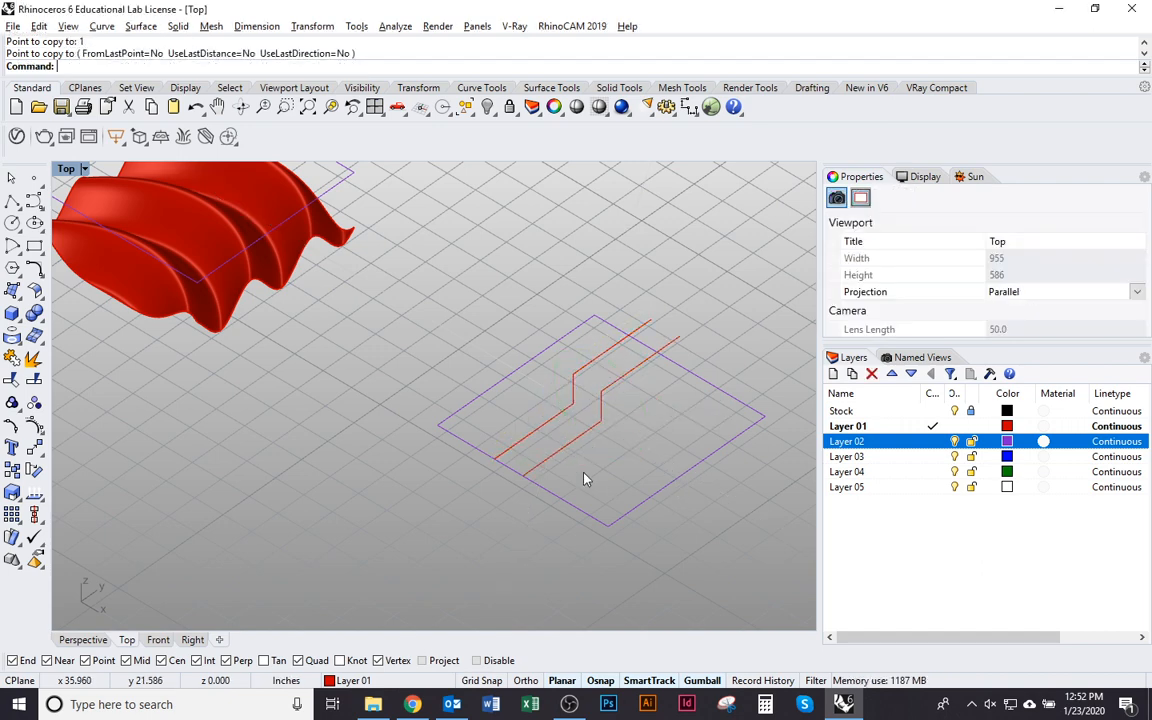
Step: Make three more copies of the new profile at 1 in intervals along negative X, ending 1 in past the rectangle's edge
left_click(560, 426)
key("ctrl+c")
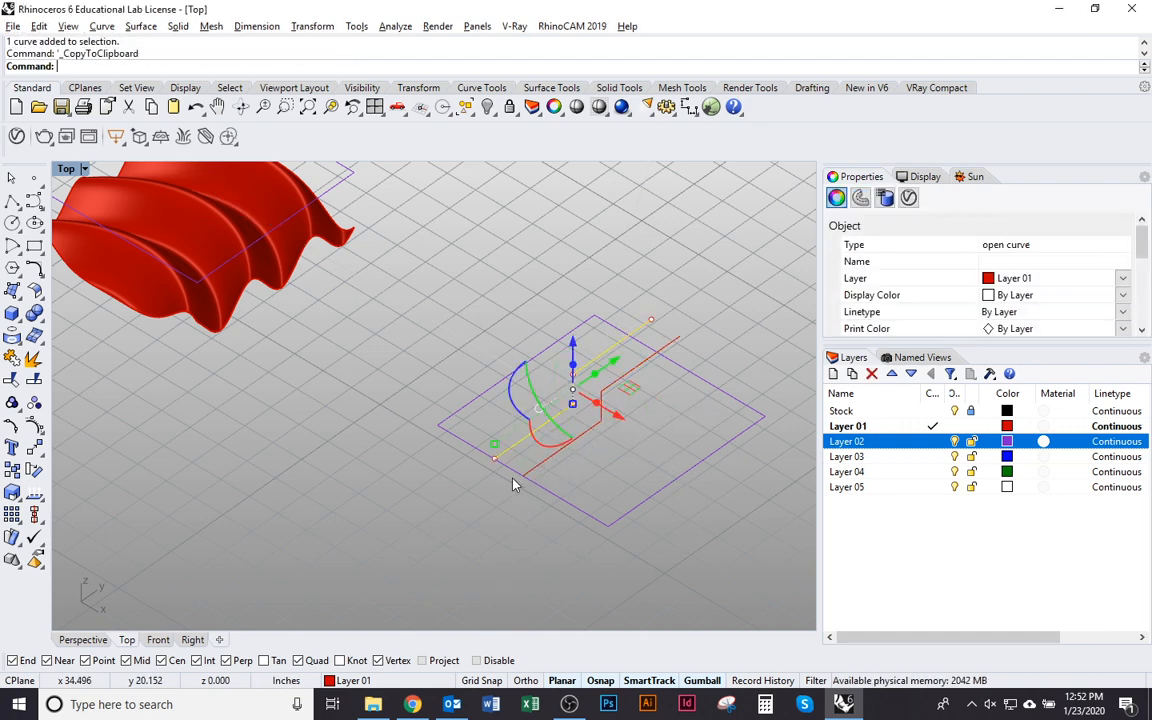
type("Copy")
key("Return")
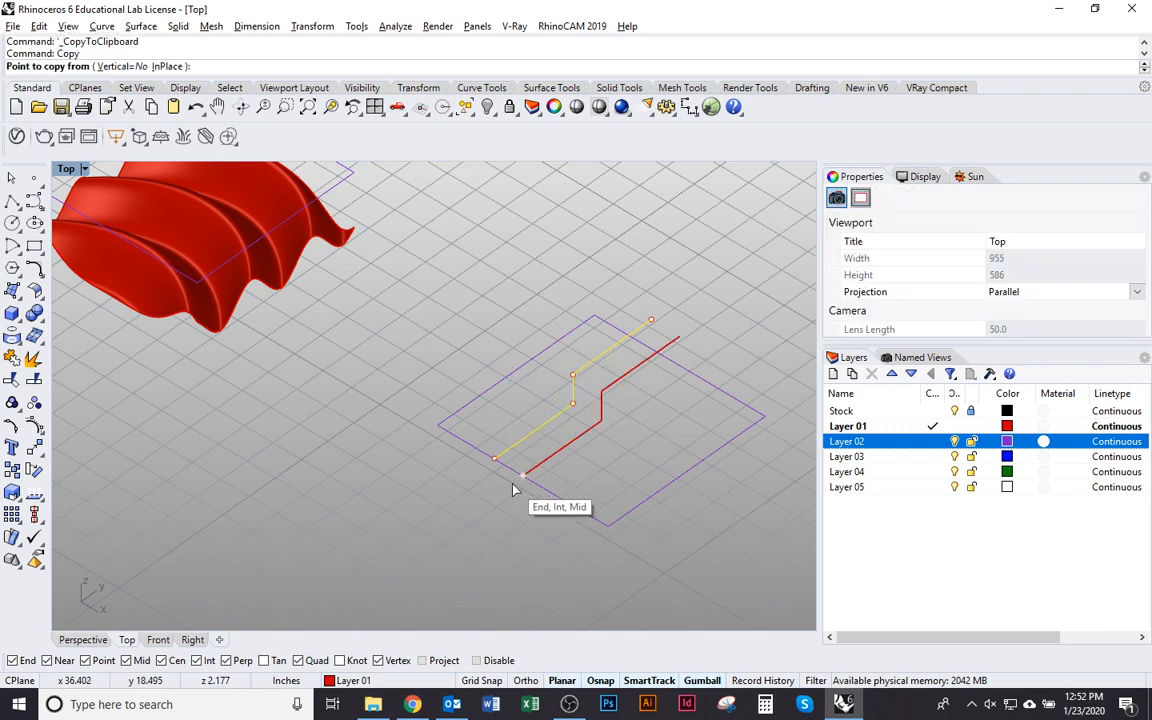
left_click(519, 479)
left_click(496, 459)
left_click(467, 442)
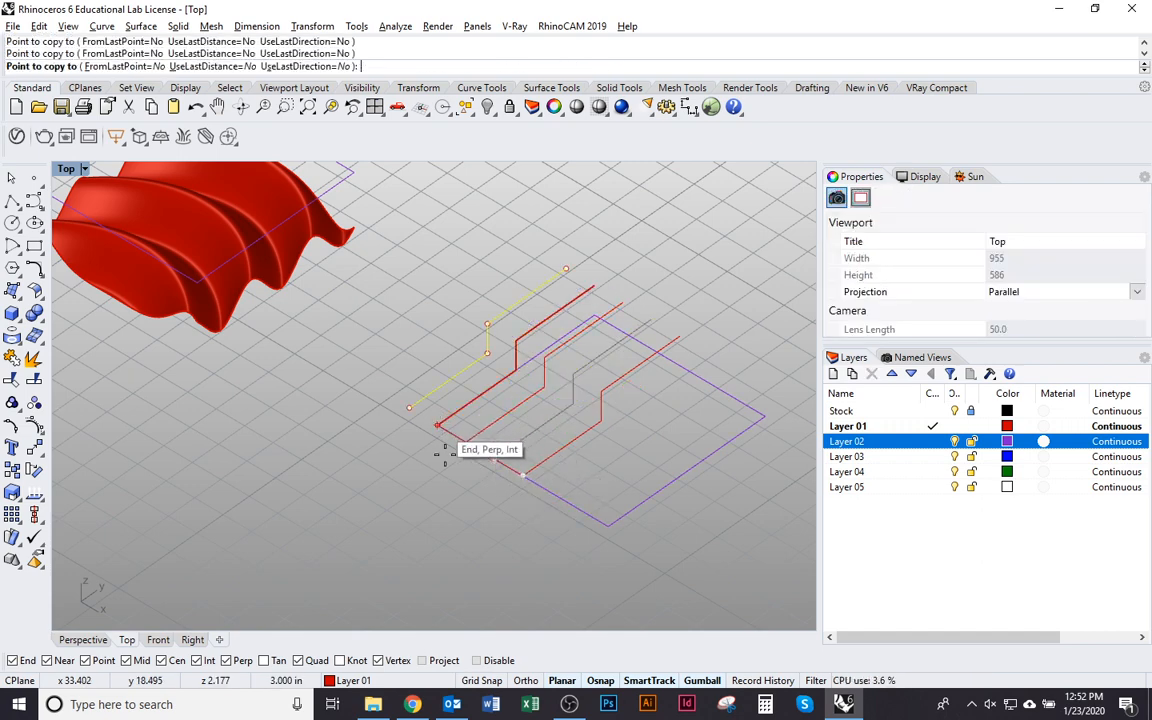
left_click(445, 454)
key("Return")
Step: Copy the four profiles nearest the center along positive X, from the outermost profile's endpoint to the center profile's endpoint
left_click(537, 463)
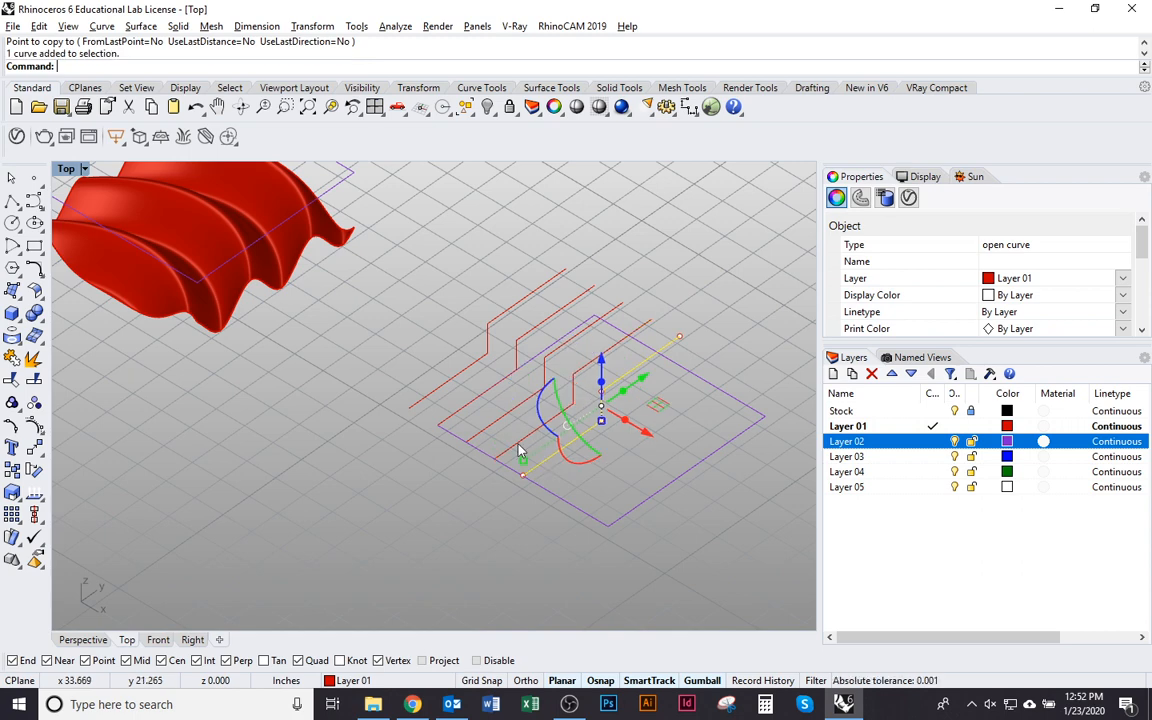
left_click(500, 452, "shift")
left_click(530, 331, "shift")
left_click(466, 305, "shift")
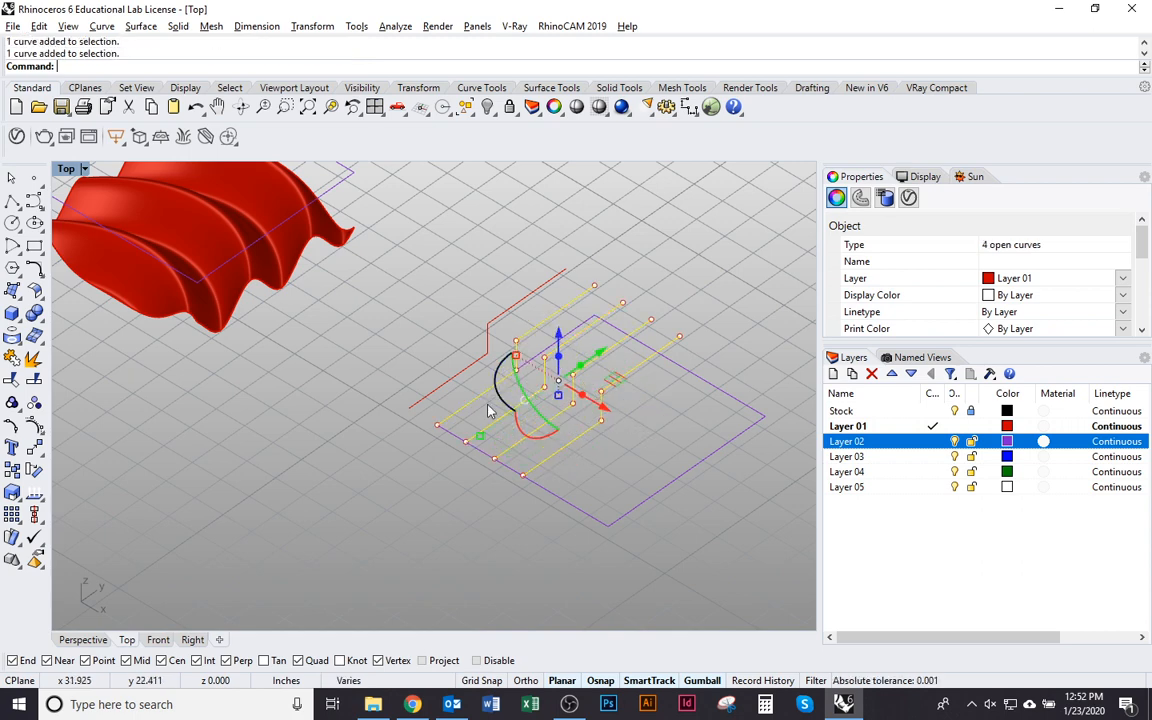
right_click(448, 435)
left_click(410, 407)
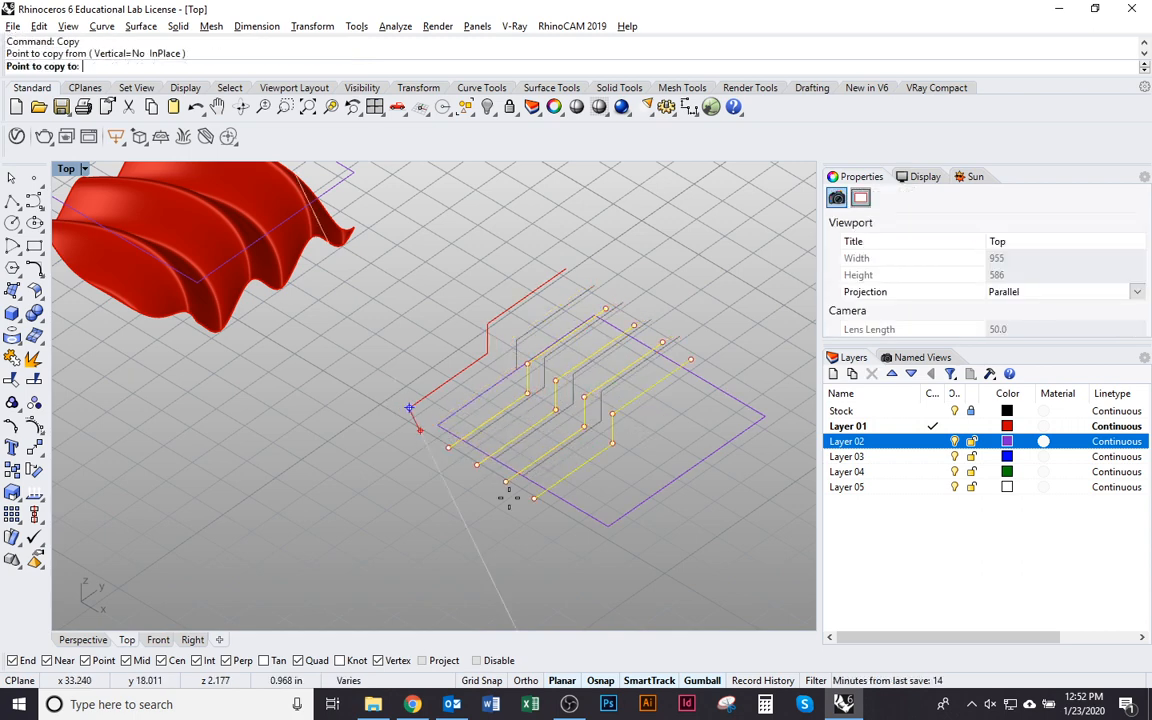
left_click(525, 478)
key("Escape")
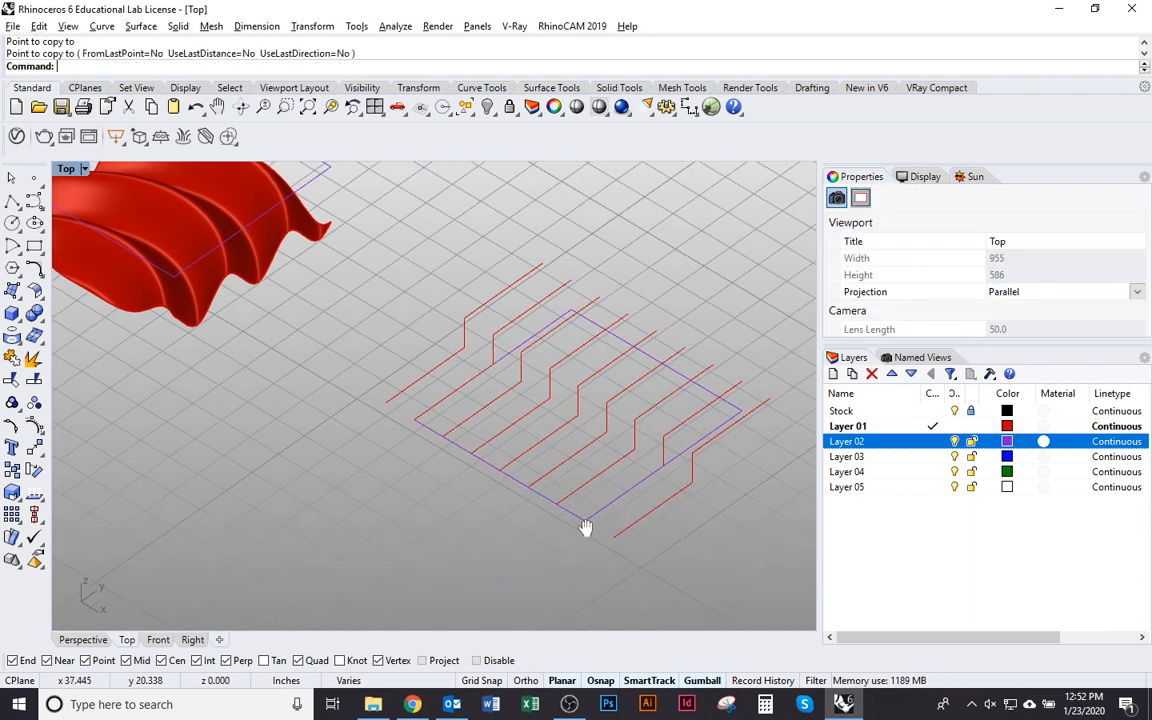
Step: Try to mirror five alternating profiles about an X-direction line through their risers, keeping the originals
left_click(711, 470)
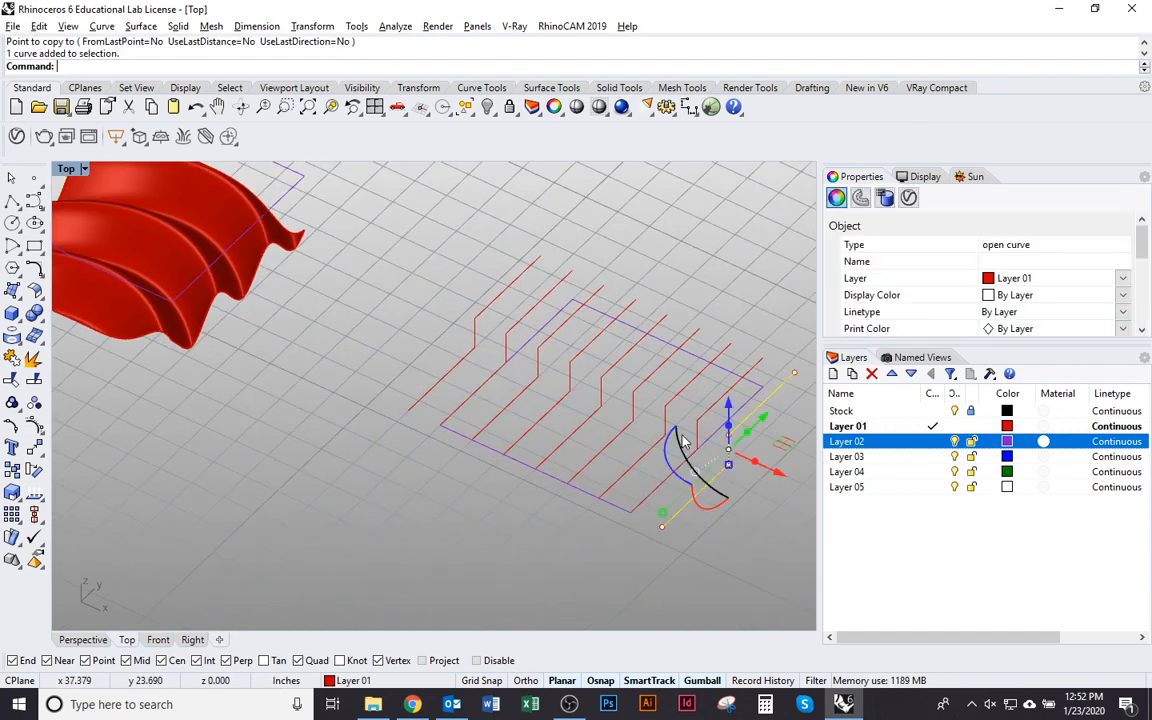
left_click(666, 418, "shift")
left_click(604, 388, "shift")
left_click(480, 323, "shift")
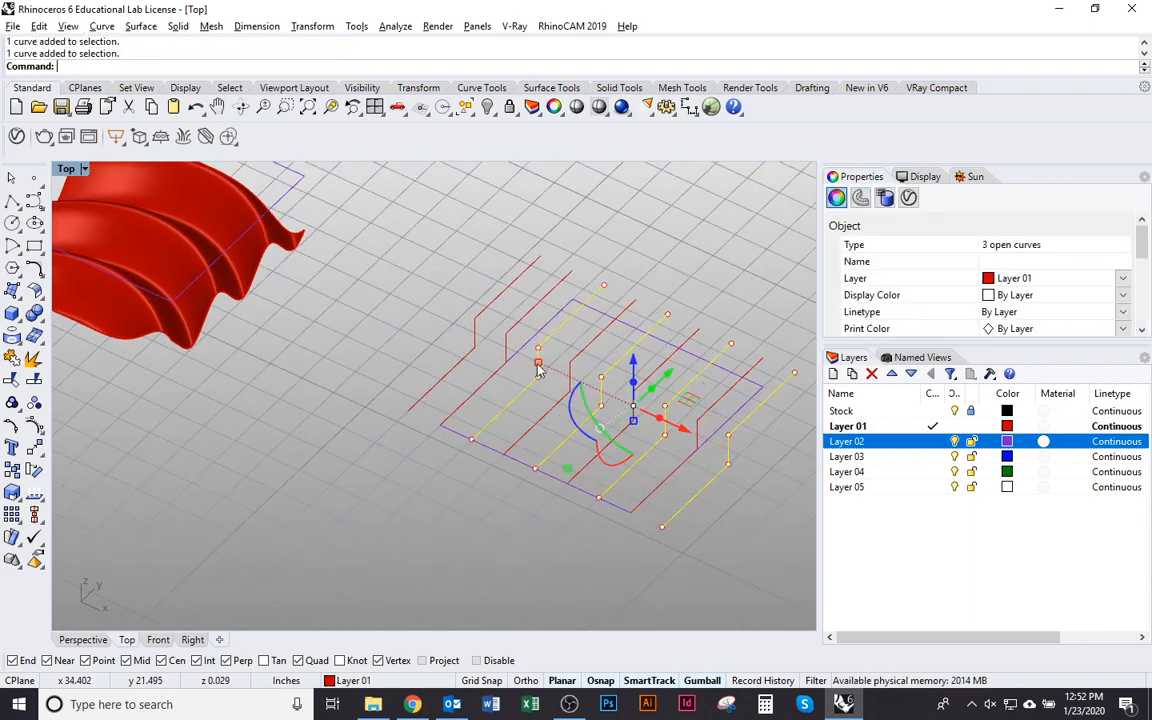
left_click(510, 394, "shift")
right_click_drag(519, 411, 462, 410, "shift")
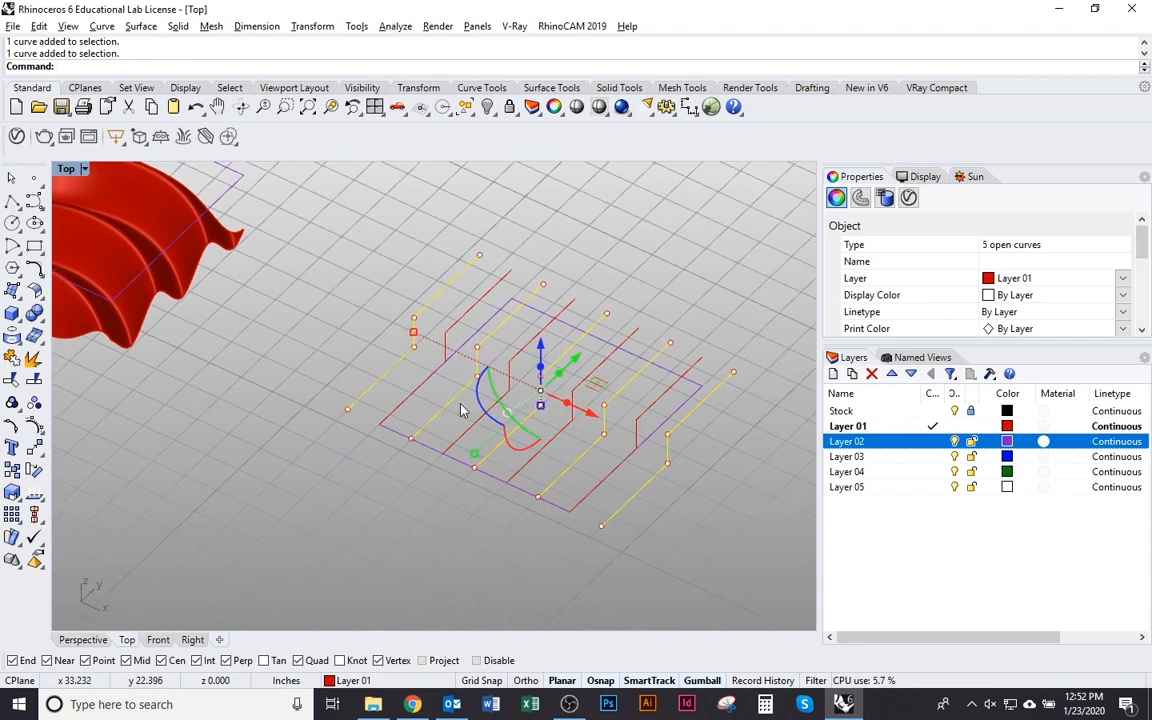
type("mirror")
key("Return")
left_click(668, 463)
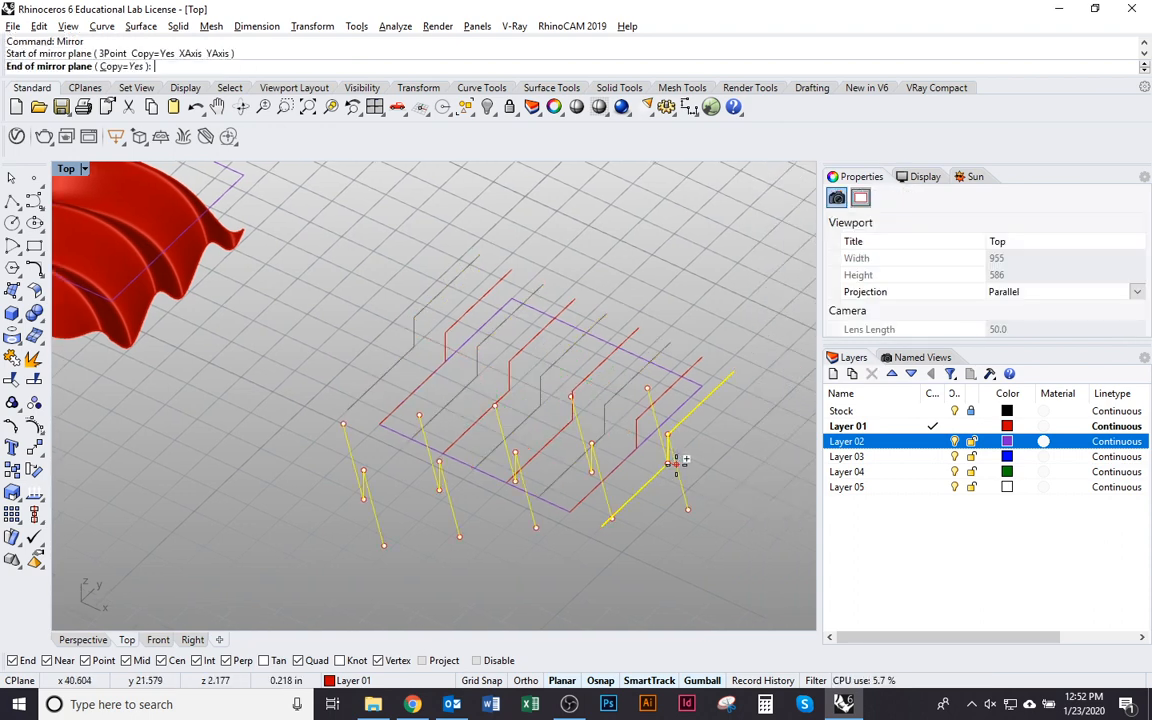
left_click(748, 586)
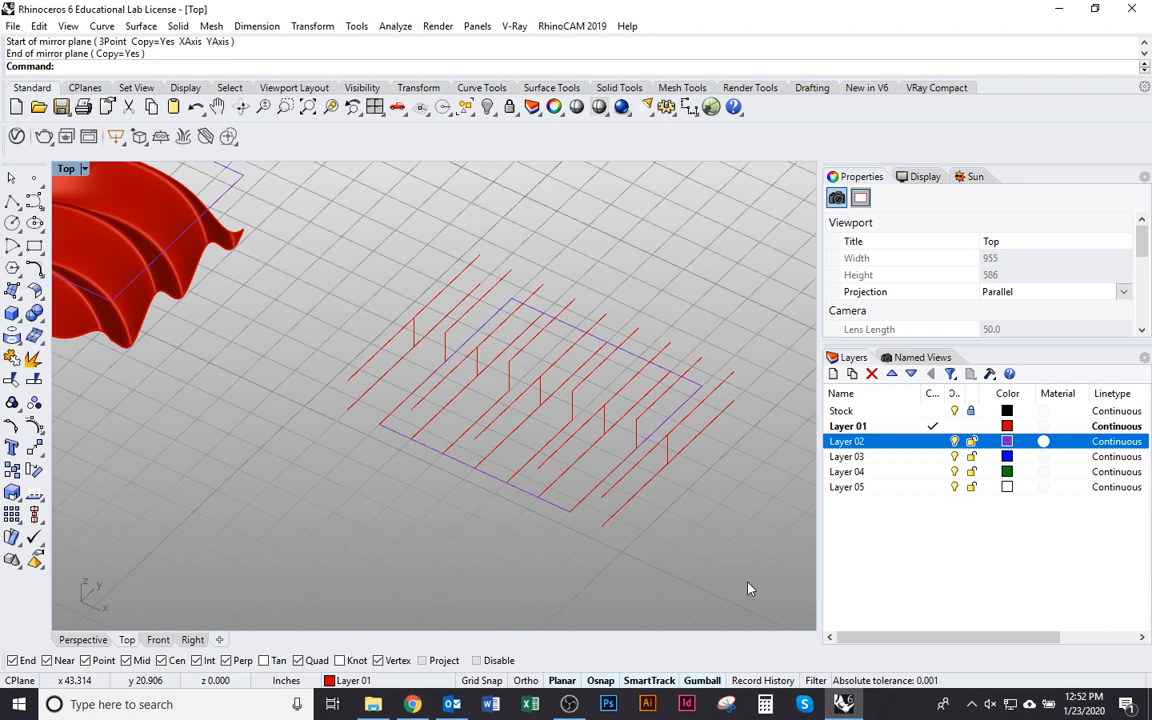
Step: Select the mirrored copies and undo the mirror
type("sell")
key("Return")
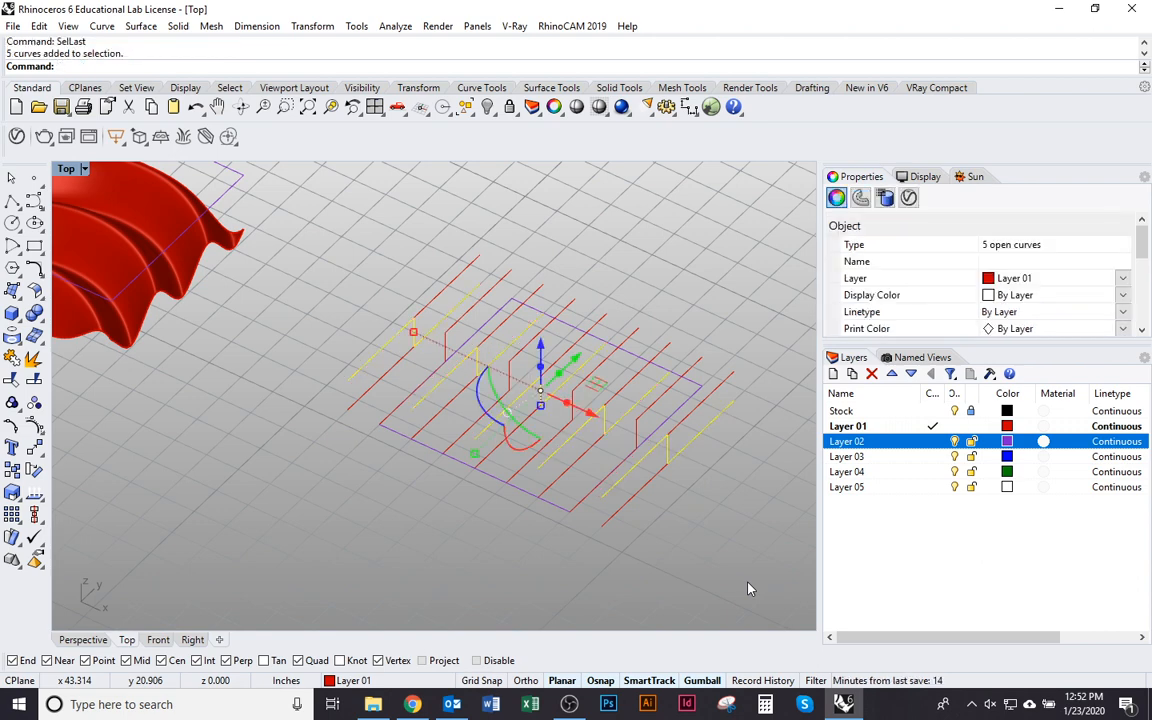
key("ctrl+z")
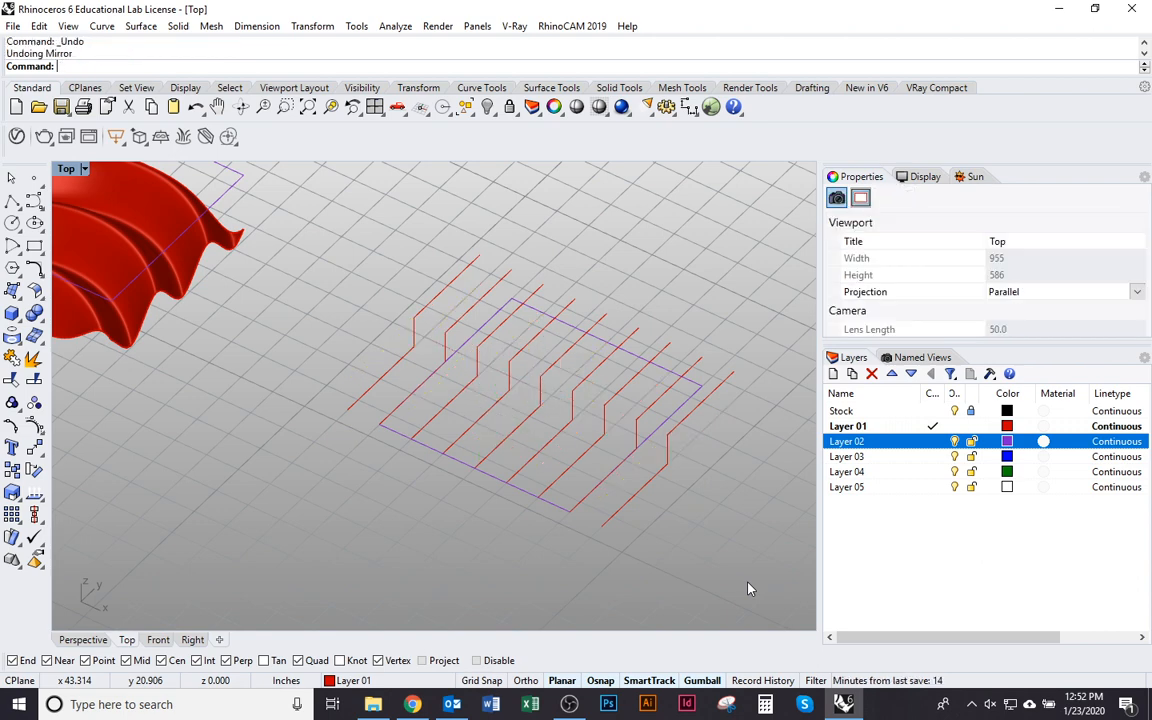
Step: Mirror the five alternating profiles, starting with the outermost, about an X-direction line through their risers with Copy=No
left_click(615, 420)
left_click(573, 404, "shift")
left_click(543, 384, "shift")
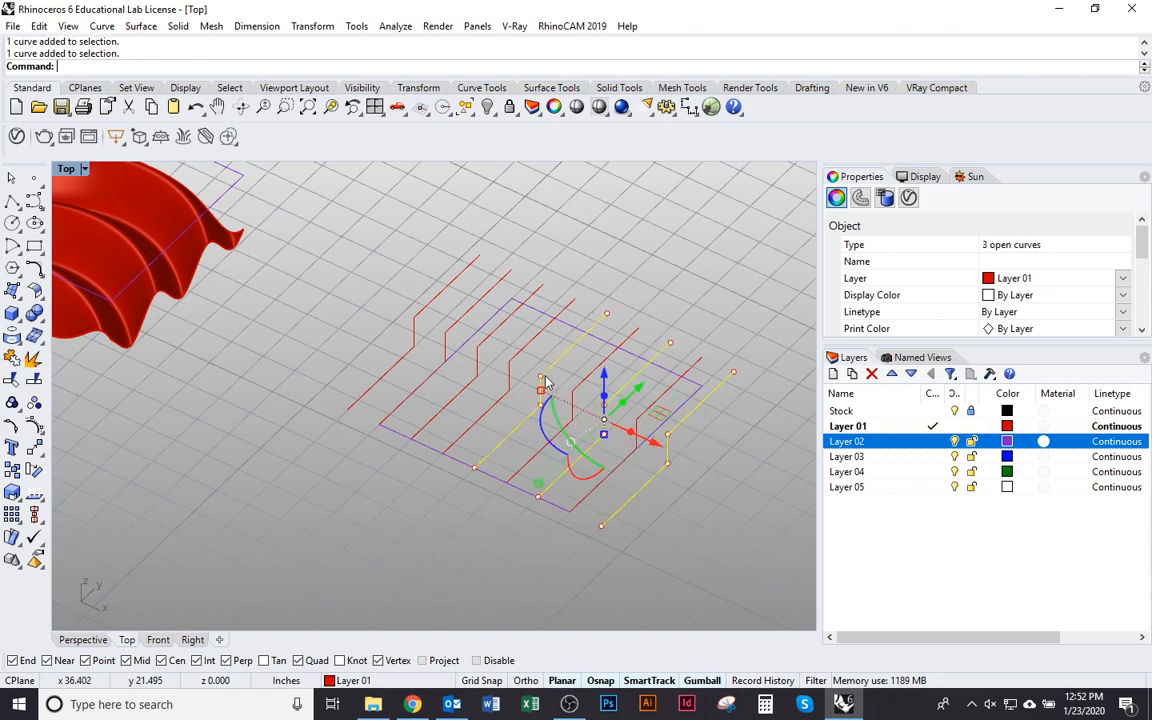
left_click(484, 355, "shift")
left_click(432, 311, "shift")
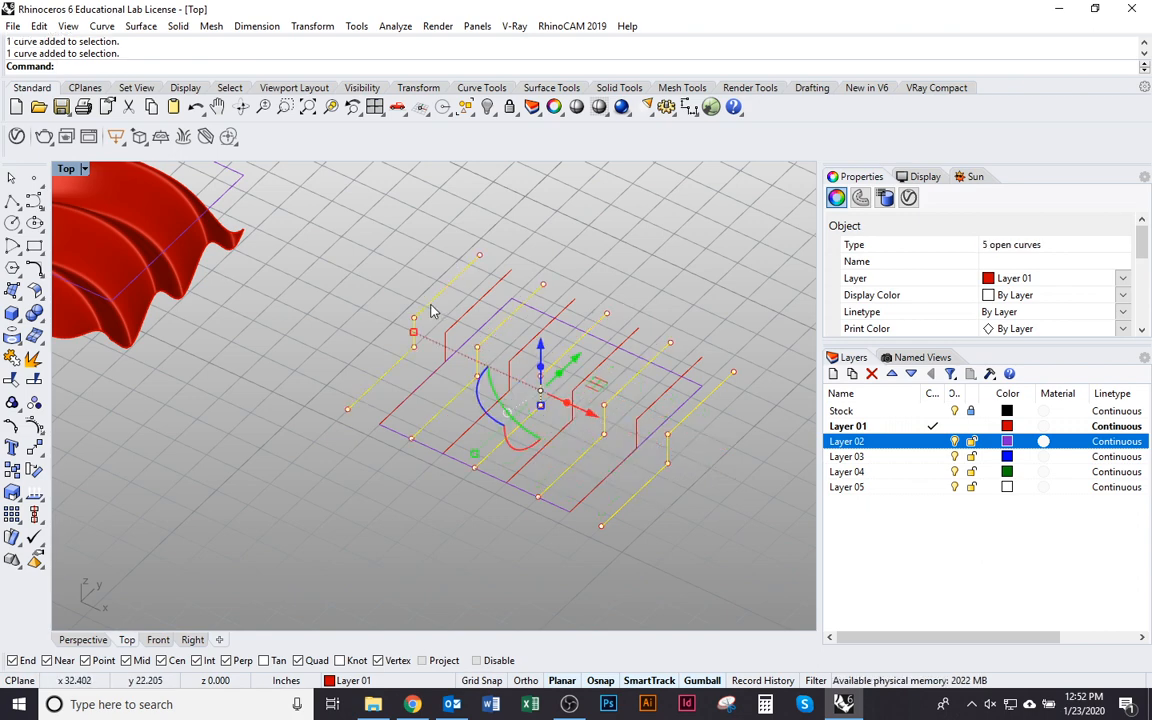
key("Return")
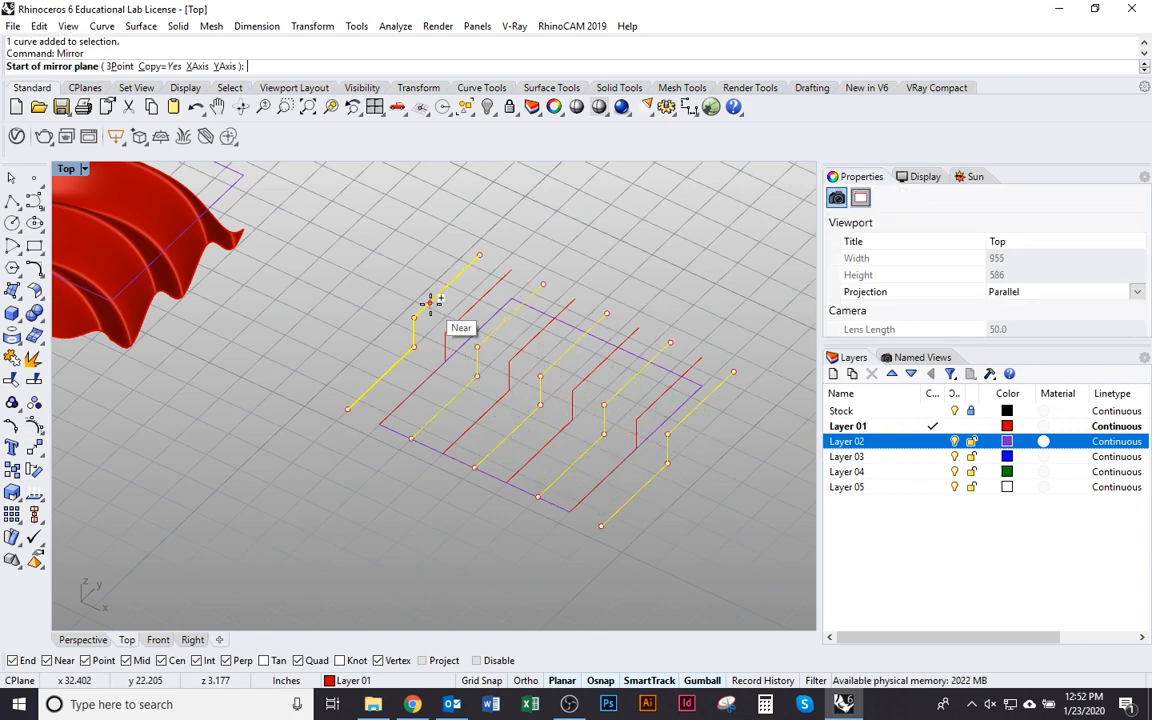
left_click(157, 66)
left_click(683, 463)
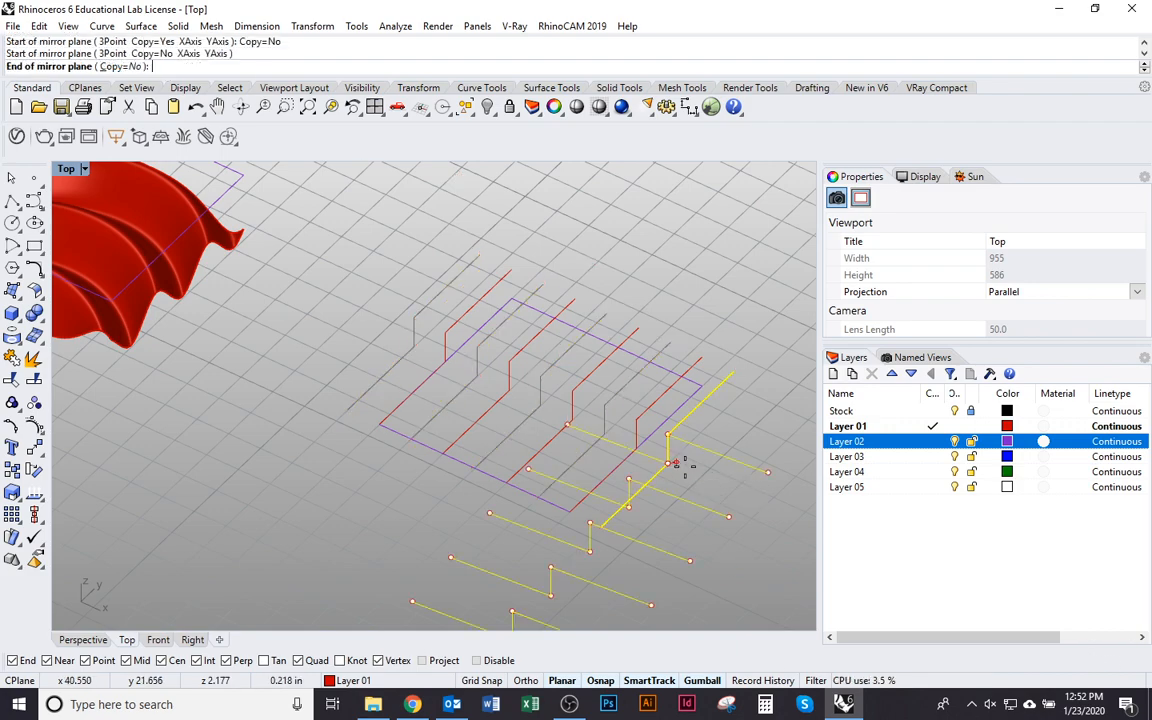
left_click(733, 490)
left_click(697, 530)
Step: Select all nine stepped profiles and start a Loft through them with the Normal style
right_click_drag(698, 530, 712, 409, "ctrl+shift")
left_click_drag(728, 239, 334, 203)
right_click_drag(380, 230, 462, 354, "ctrl+shift")
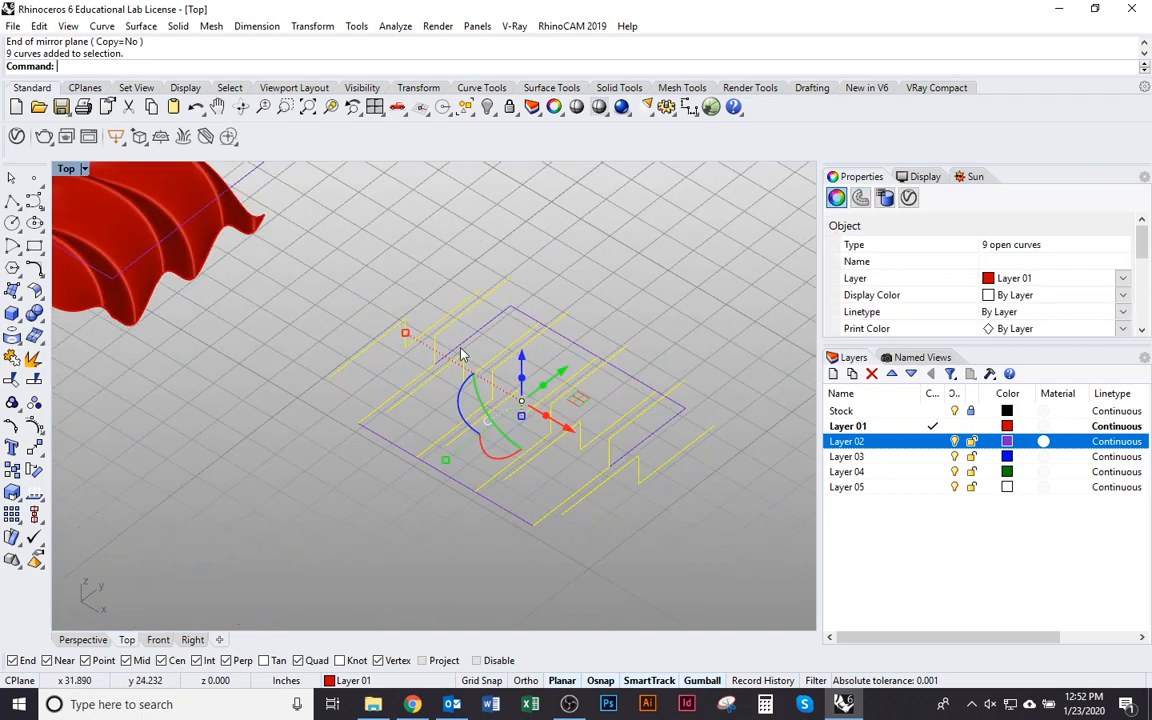
type("Loft")
key("Return")
scroll(469, 391, "down", 2)
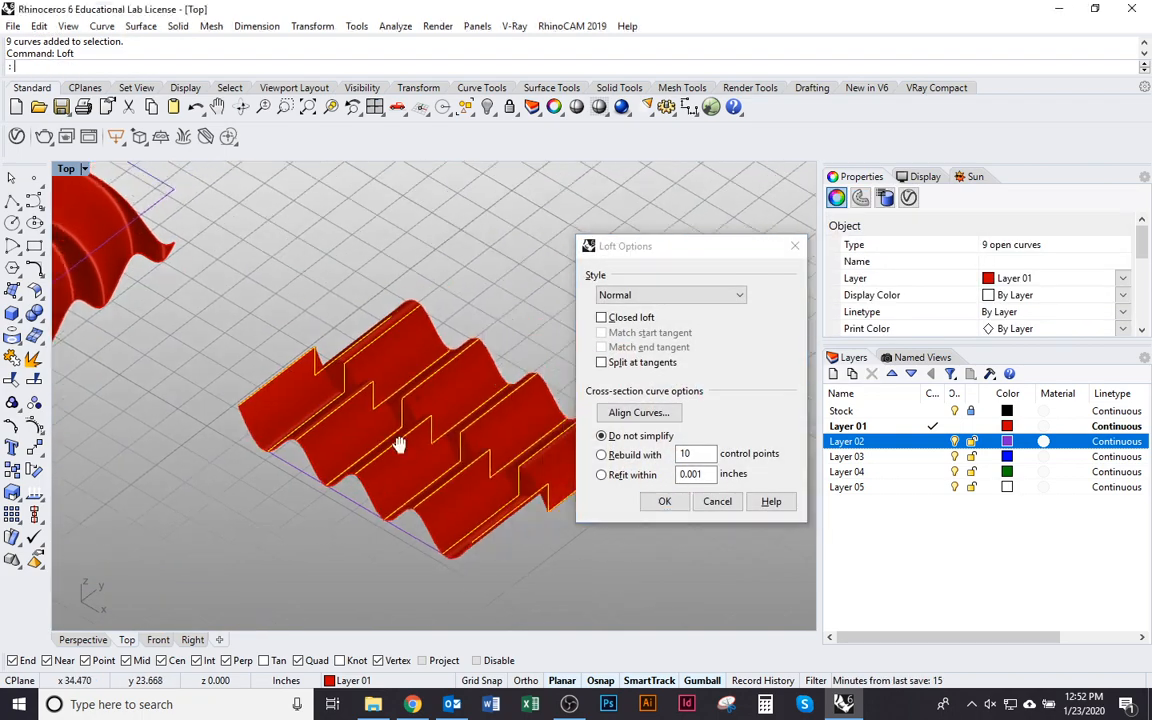
right_click_drag(393, 427, 328, 431, "ctrl+shift")
scroll(276, 360, "up", 6)
right_click_drag(276, 360, 383, 331, "ctrl+shift")
scroll(386, 391, "up", 3)
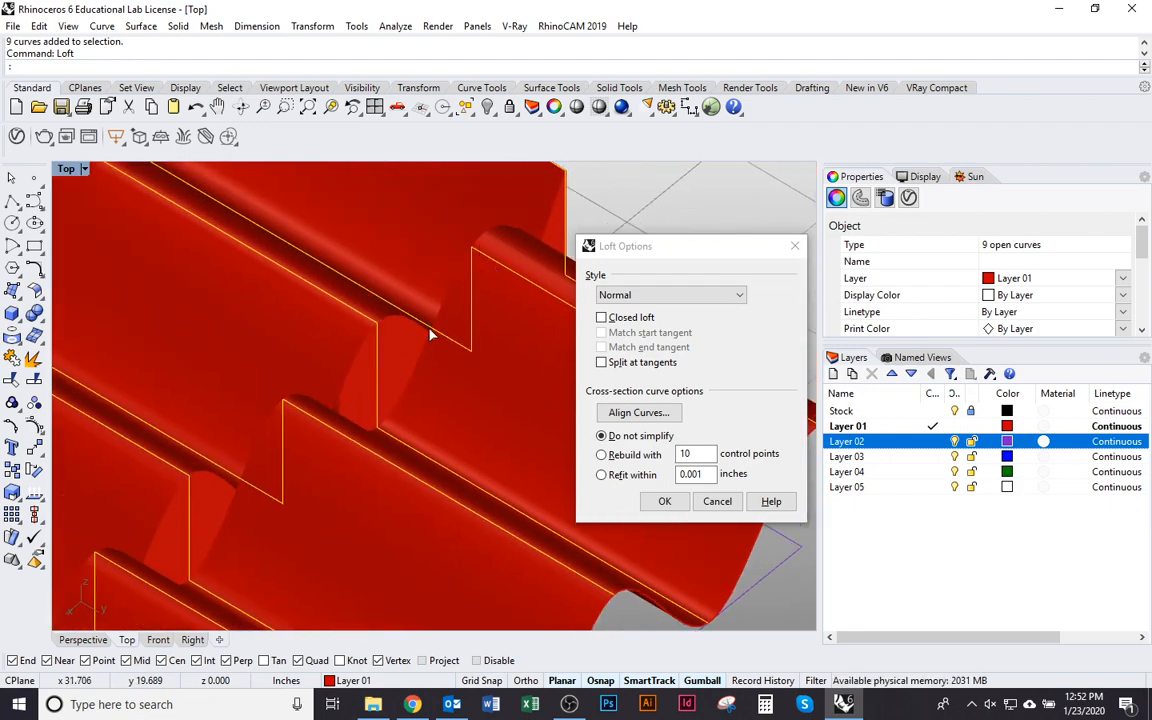
scroll(545, 411, "down", 6)
right_click_drag(545, 411, 436, 336, "ctrl+shift")
Step: Try the Loose style for the stepped loft and switch it back to Normal
left_click(668, 295)
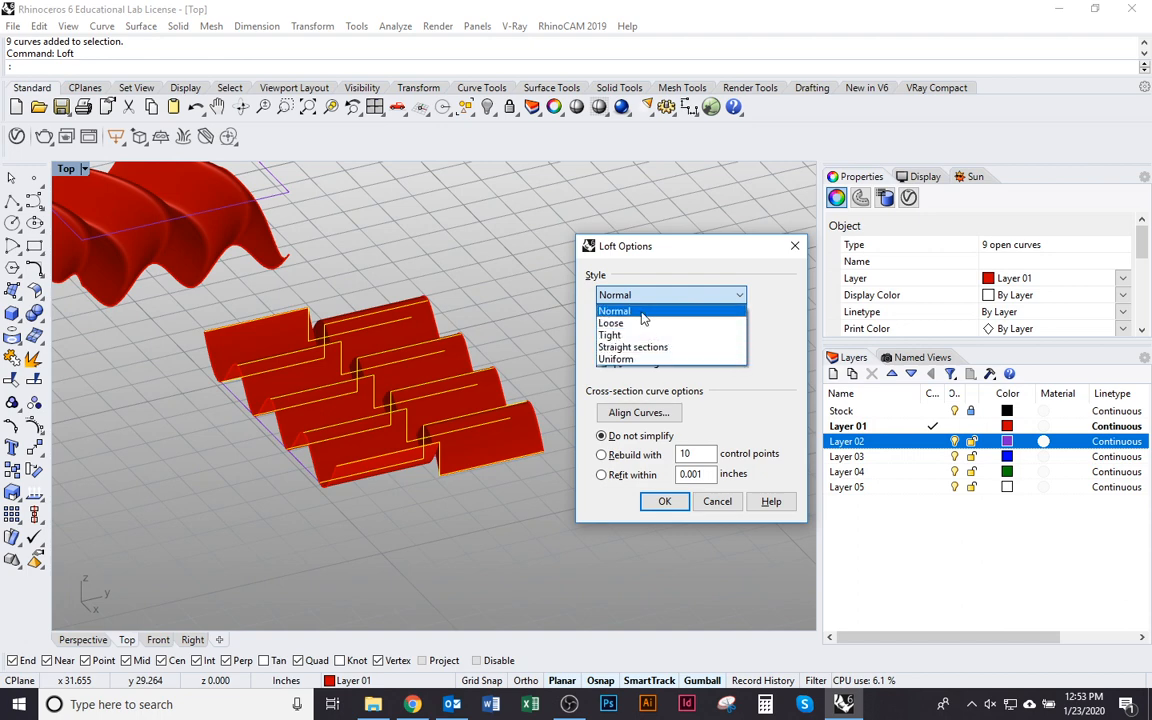
left_click(615, 323)
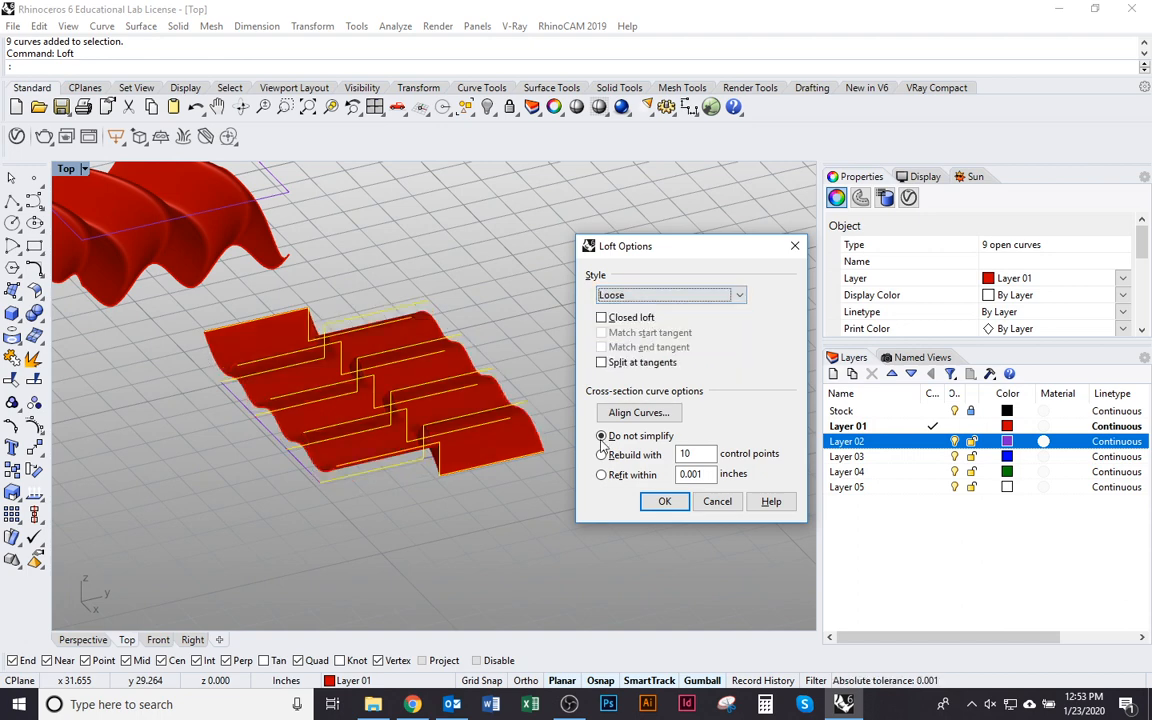
scroll(411, 380, "up", 5)
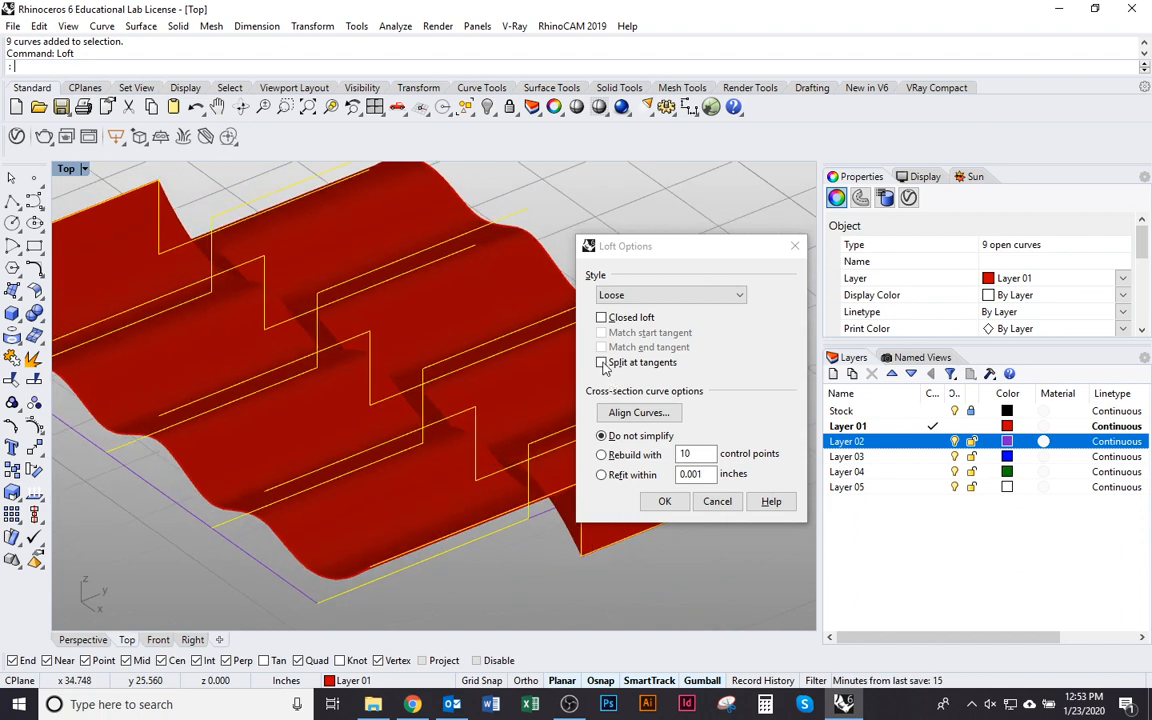
left_click(645, 295)
left_click(620, 308)
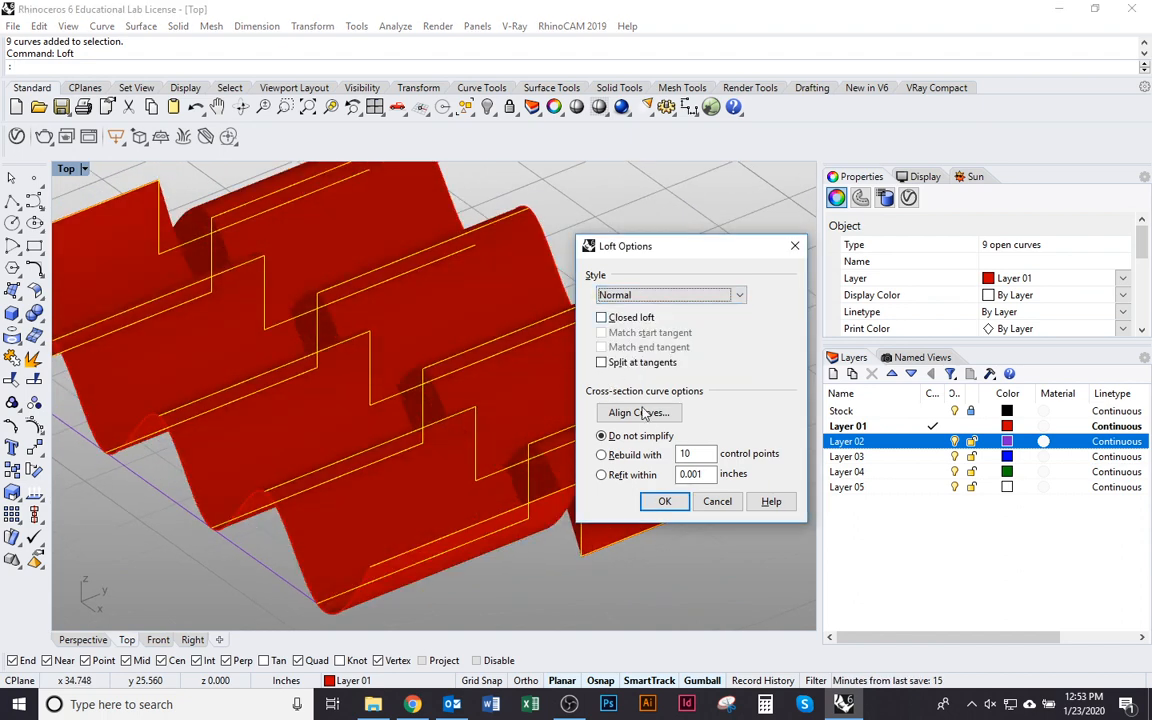
Step: Set the loft's cross-section curves to rebuild with 6 control points
left_click(620, 456)
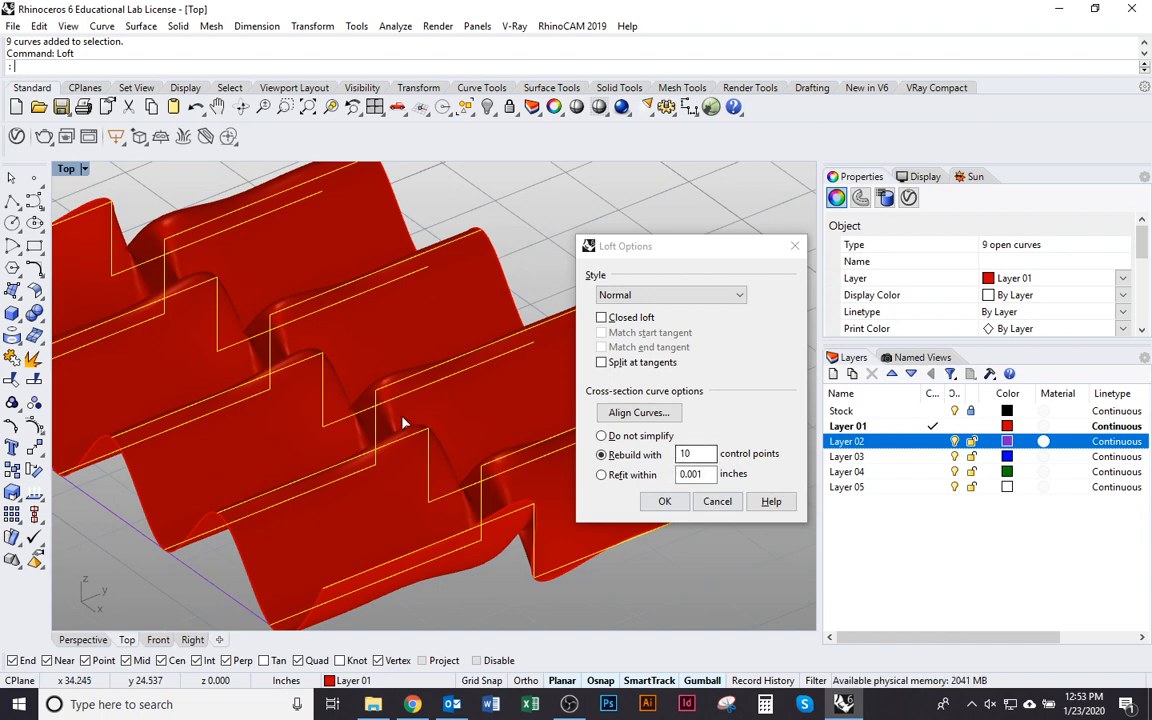
scroll(360, 405, "down", 2)
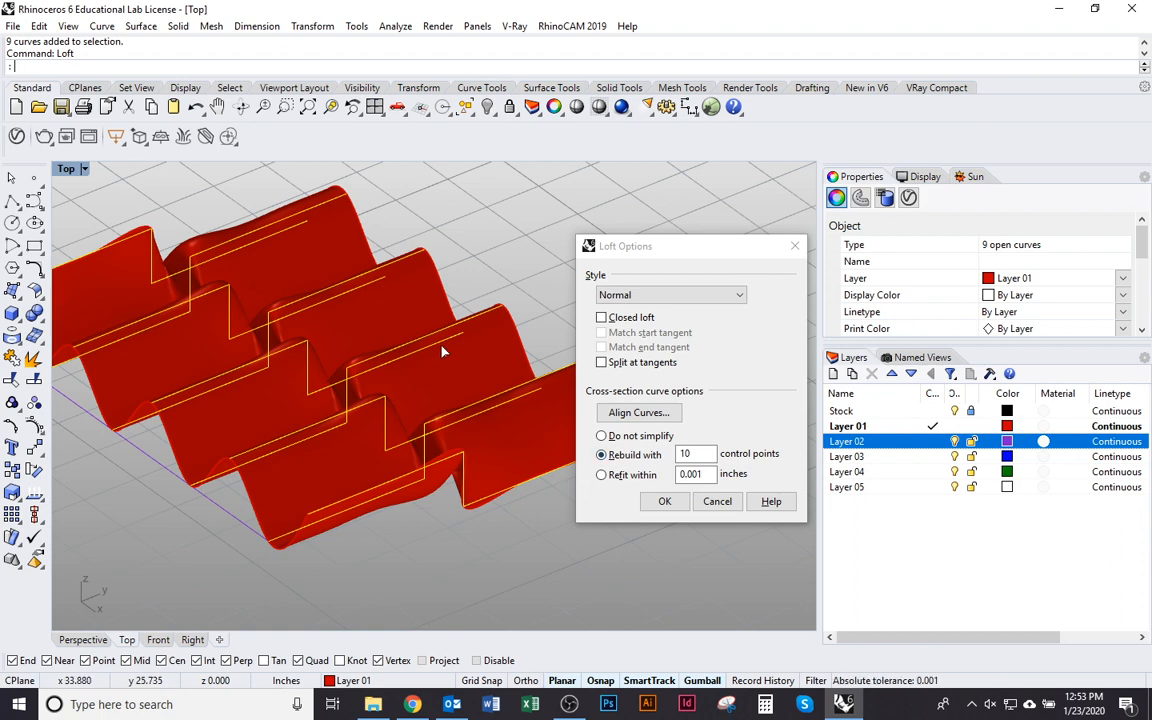
left_click(661, 459)
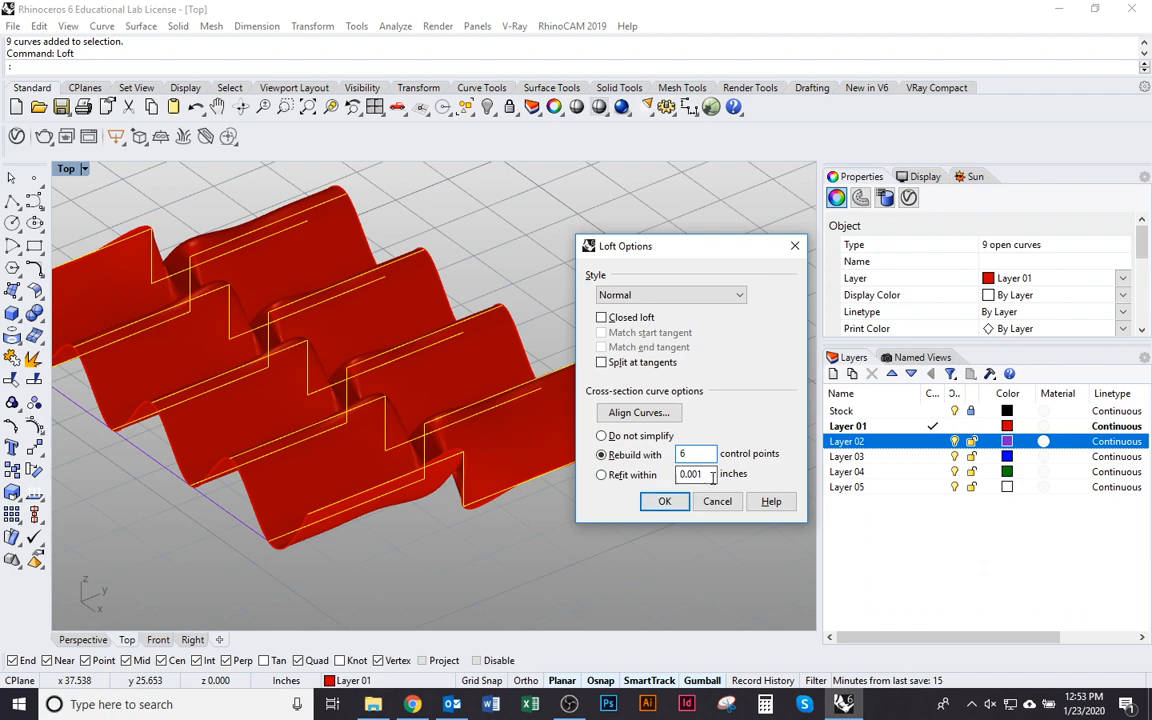
mouse_move(400, 405)
right_mouse_down()
mouse_move(419, 504)
mouse_move(399, 447)
mouse_move(352, 399)
mouse_move(345, 475)
mouse_move(311, 373)
mouse_move(400, 410)
right_mouse_up()
Step: Change Layer 01's color to Light Gray so the loft preview's shading reads more clearly
left_click(1020, 426)
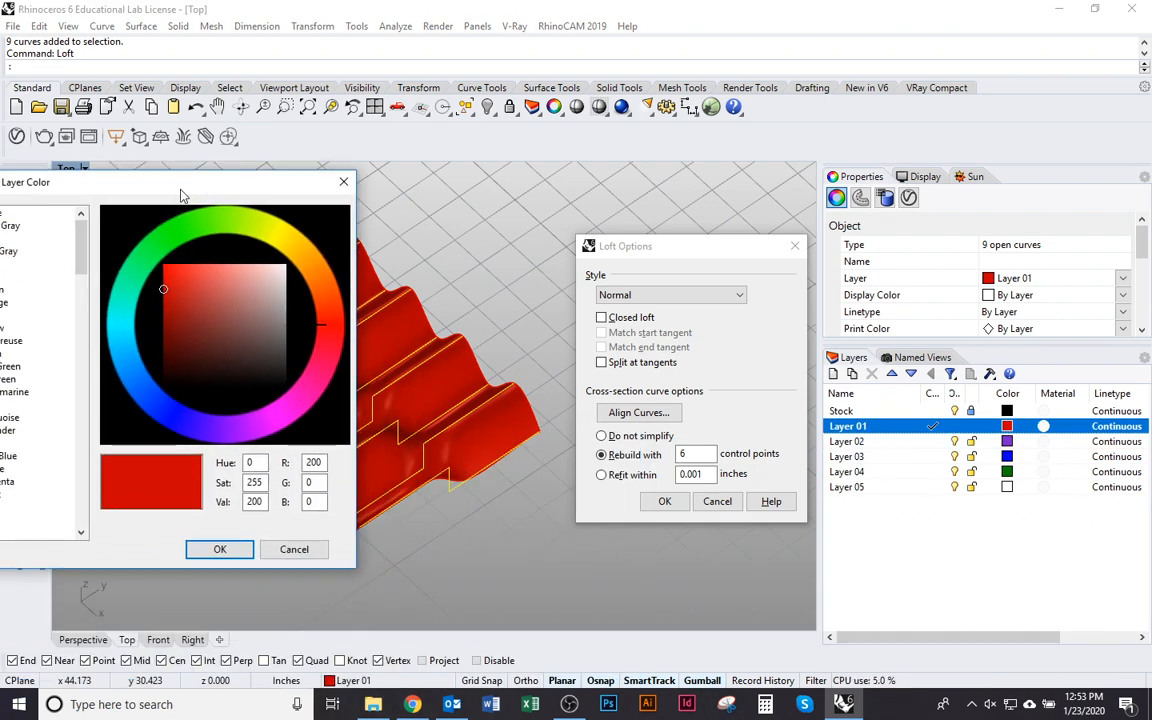
left_click_drag(180, 183, 472, 174)
left_click(295, 217)
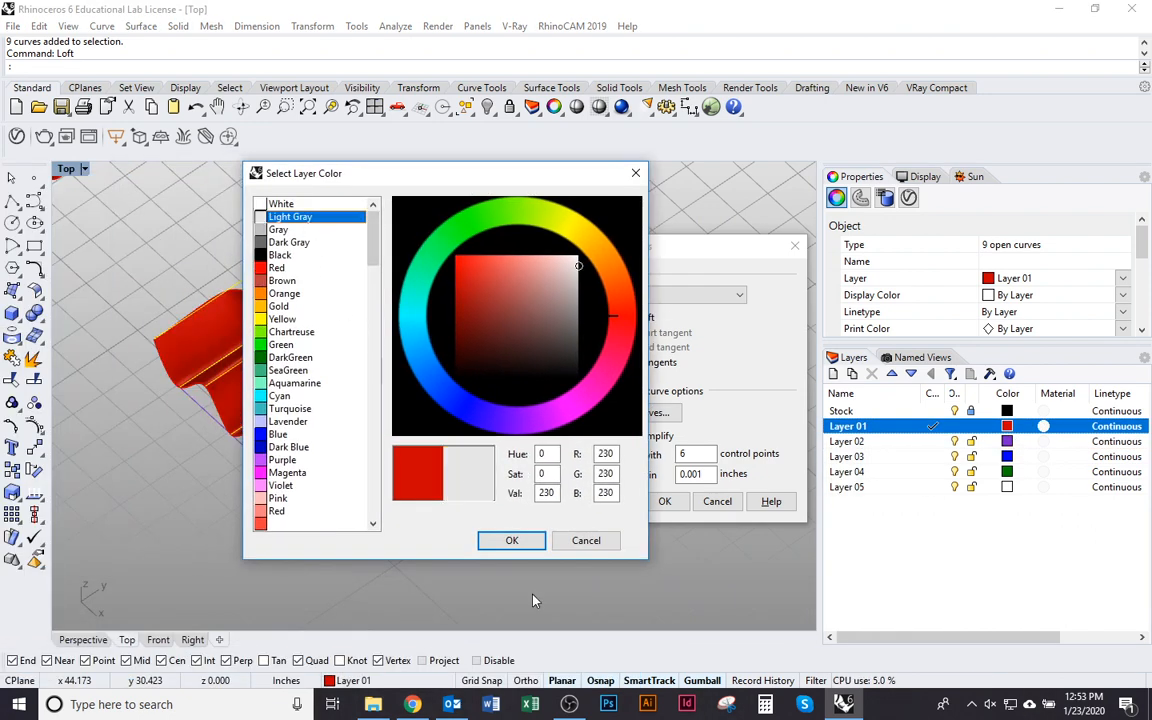
left_click(515, 541)
scroll(410, 433, "up", 5)
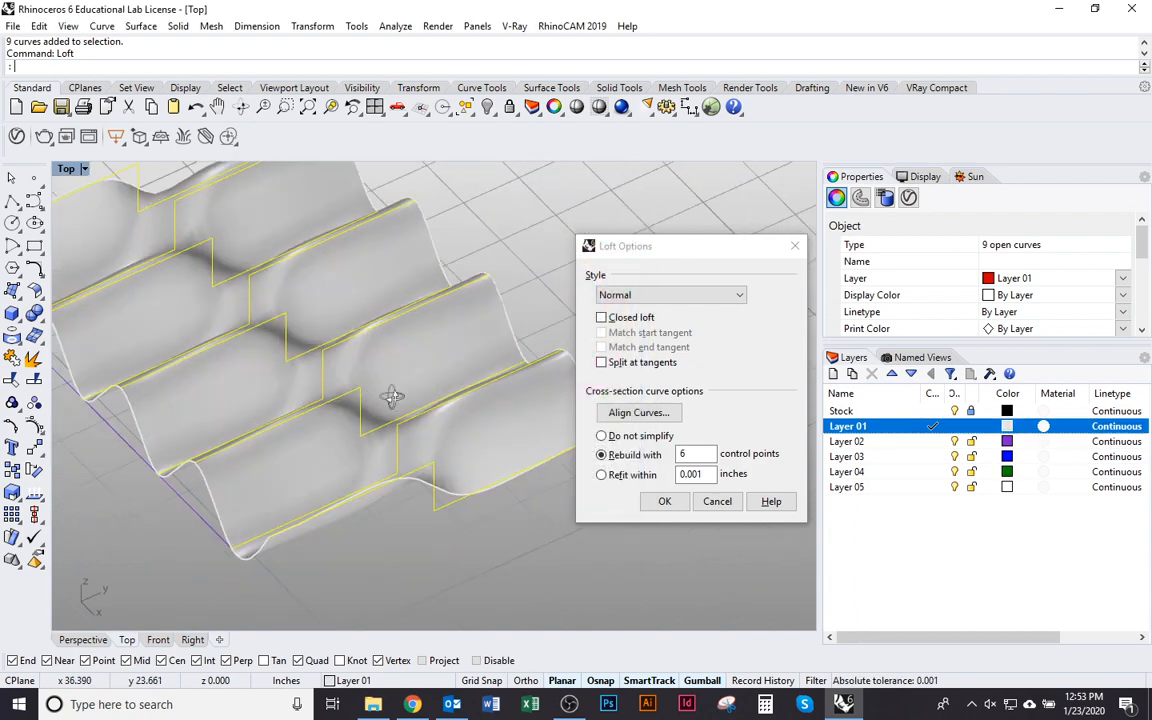
Step: Create the Normal-style loft through the nine stepped profiles, rebuilt with 6 control points
left_click(685, 507)
scroll(531, 461, "down", 3)
scroll(500, 475, "down", 3)
Step: Try moving the stepped loft surface away from its profile curves and undo the move
left_click(500, 475)
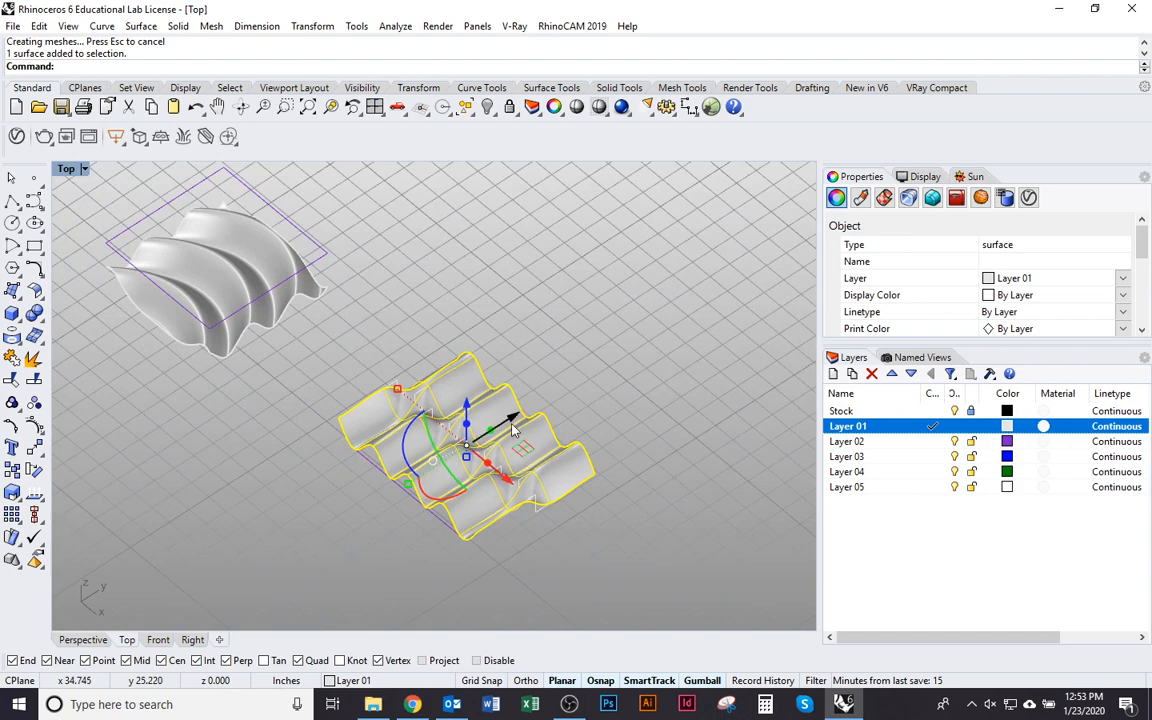
left_click_drag(513, 430, 737, 308)
left_click(650, 437)
key("ctrl+z")
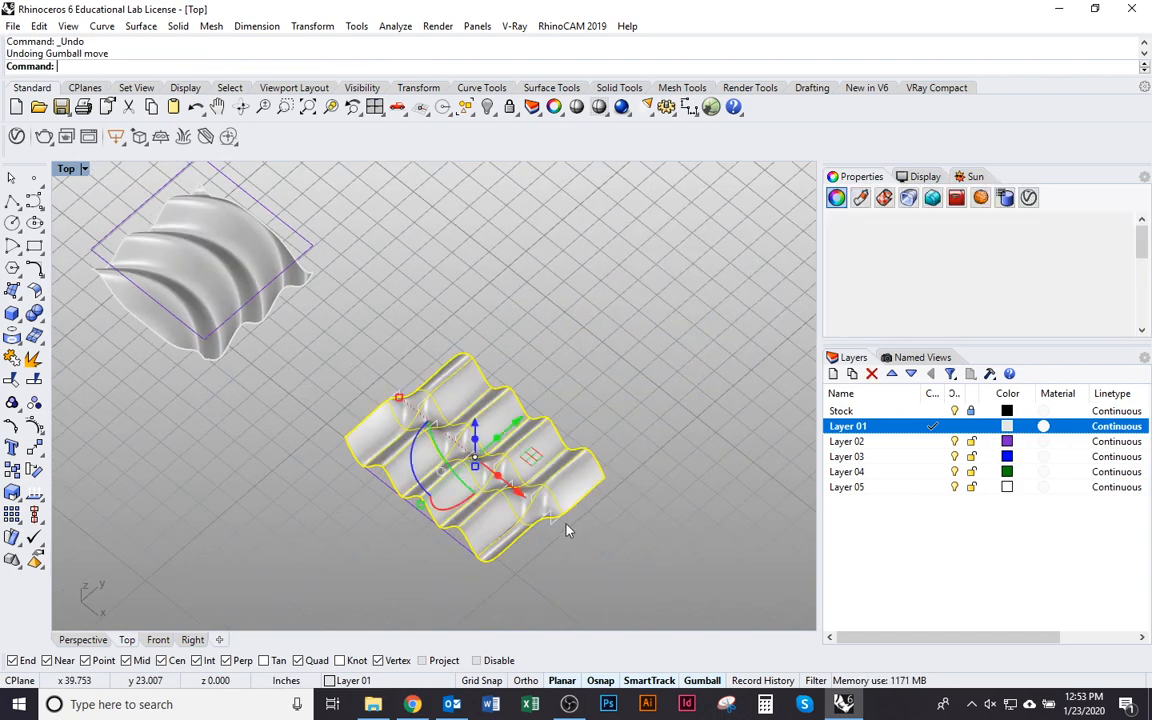
Step: Trim the parts of the stepped loft that extend beyond the tray rectangle, using the rectangle as the cutting object from the Top view
scroll(570, 475, "up", 4)
key("ctrl+alt+w")
scroll(562, 460, "up", 2)
left_click(560, 442)
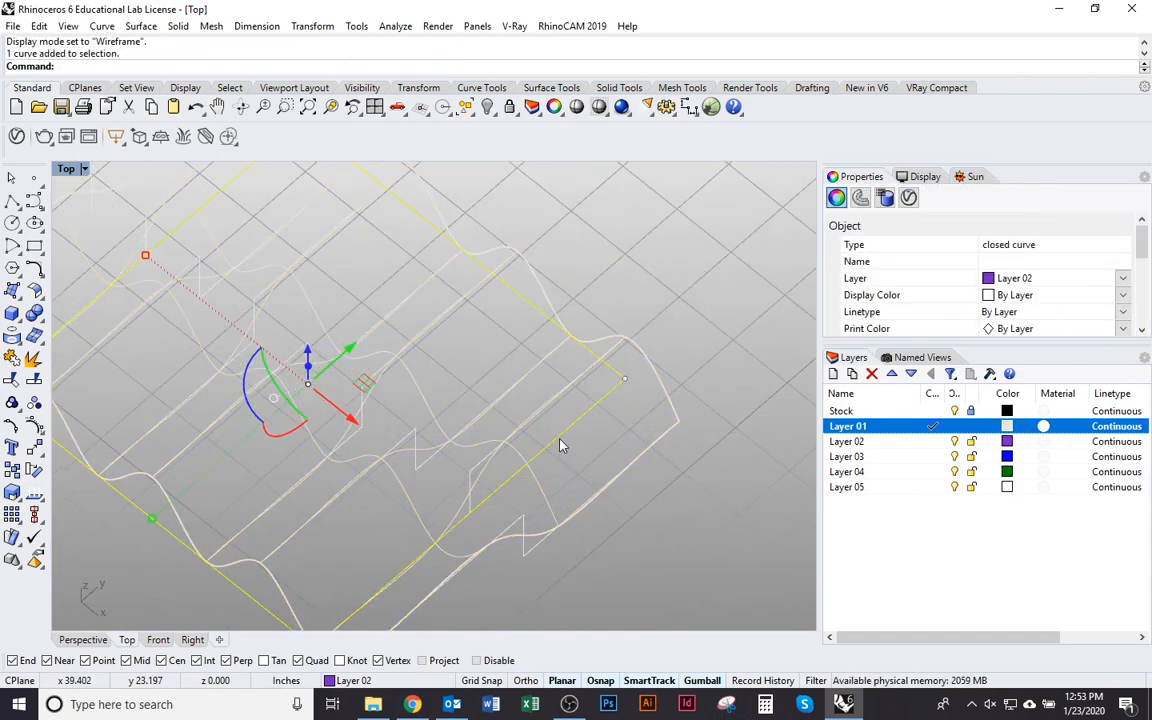
key("ctrl+F1")
type("trim")
key("Return")
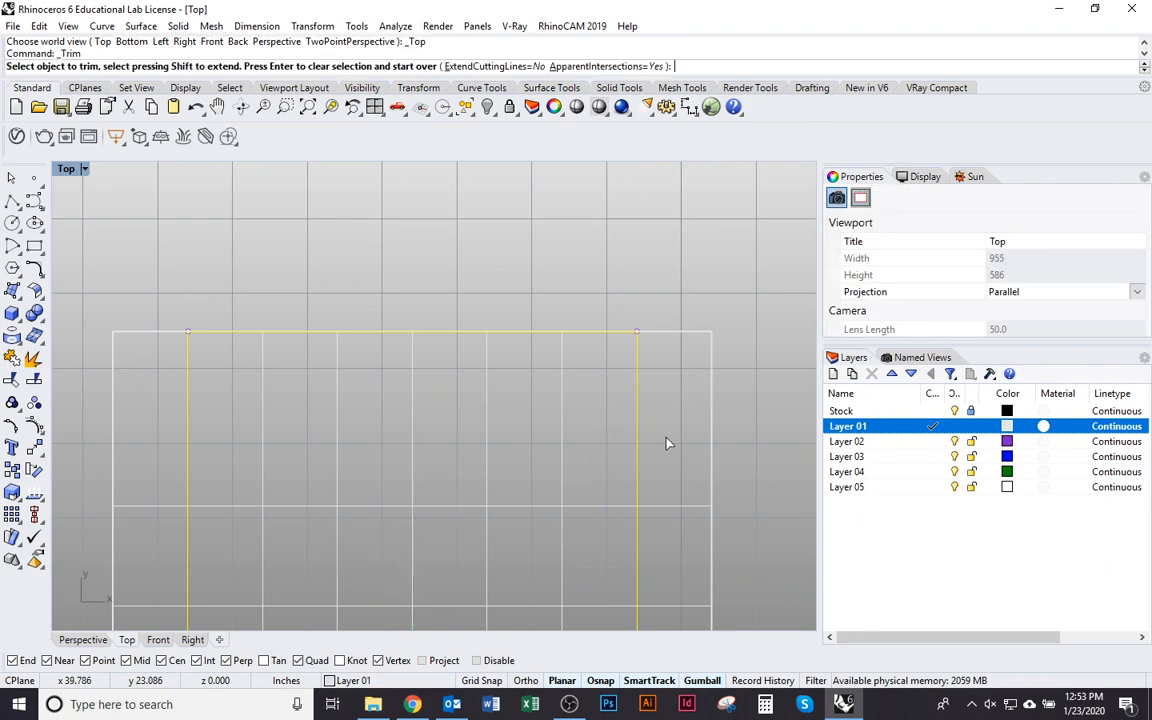
key("ctrl+alt+s")
left_click(668, 440)
left_click(152, 404)
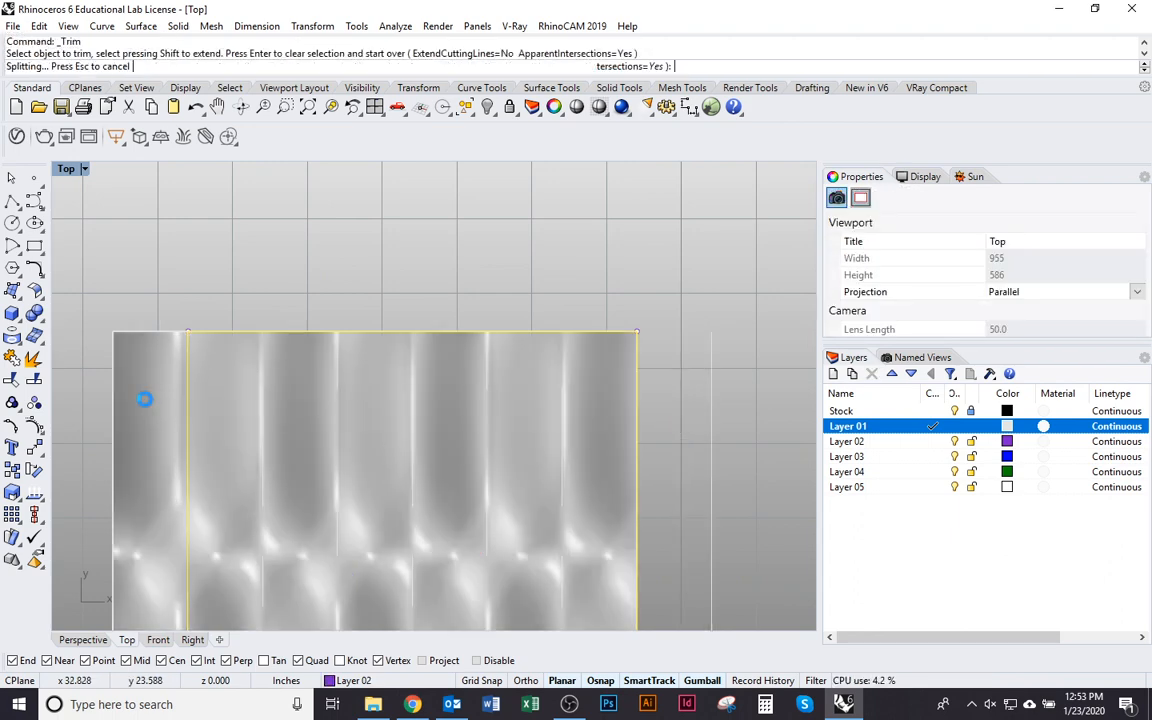
key("Return")
key("Escape")
Step: Delete the stepped profile curves and the tray rectangles around both lofts, keeping only the trimmed surfaces
scroll(390, 435, "down", 4)
scroll(390, 435, "down", 2)
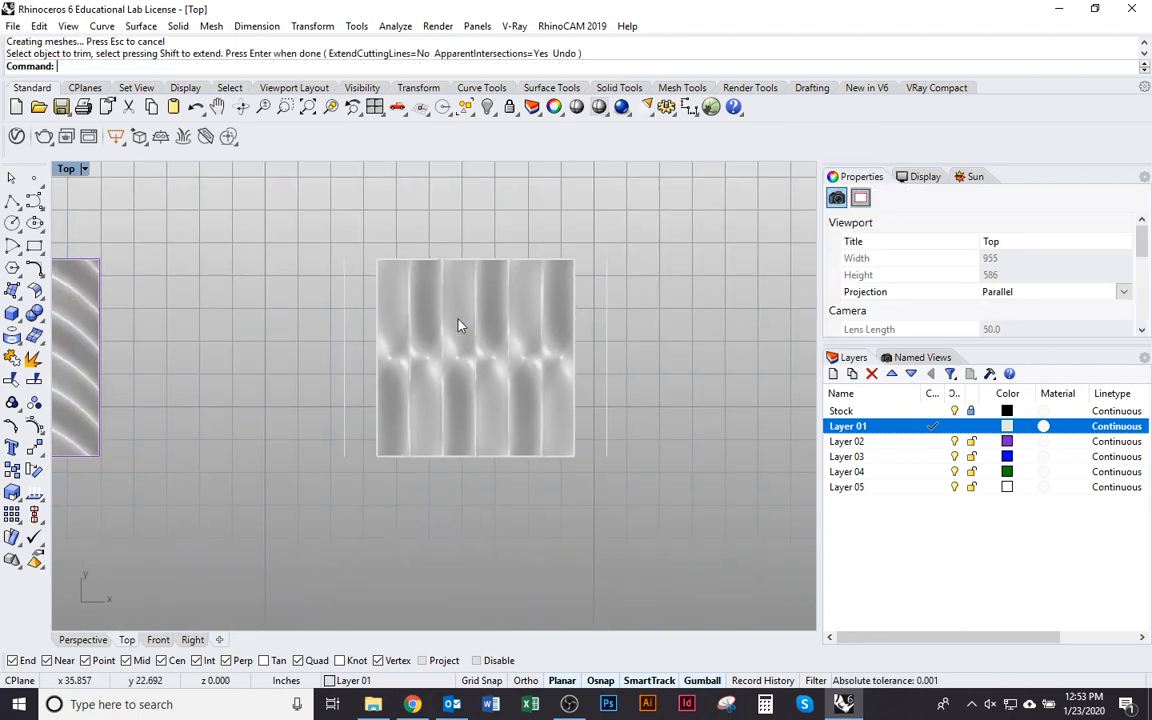
left_click(460, 324)
right_click_drag(460, 324, 677, 428)
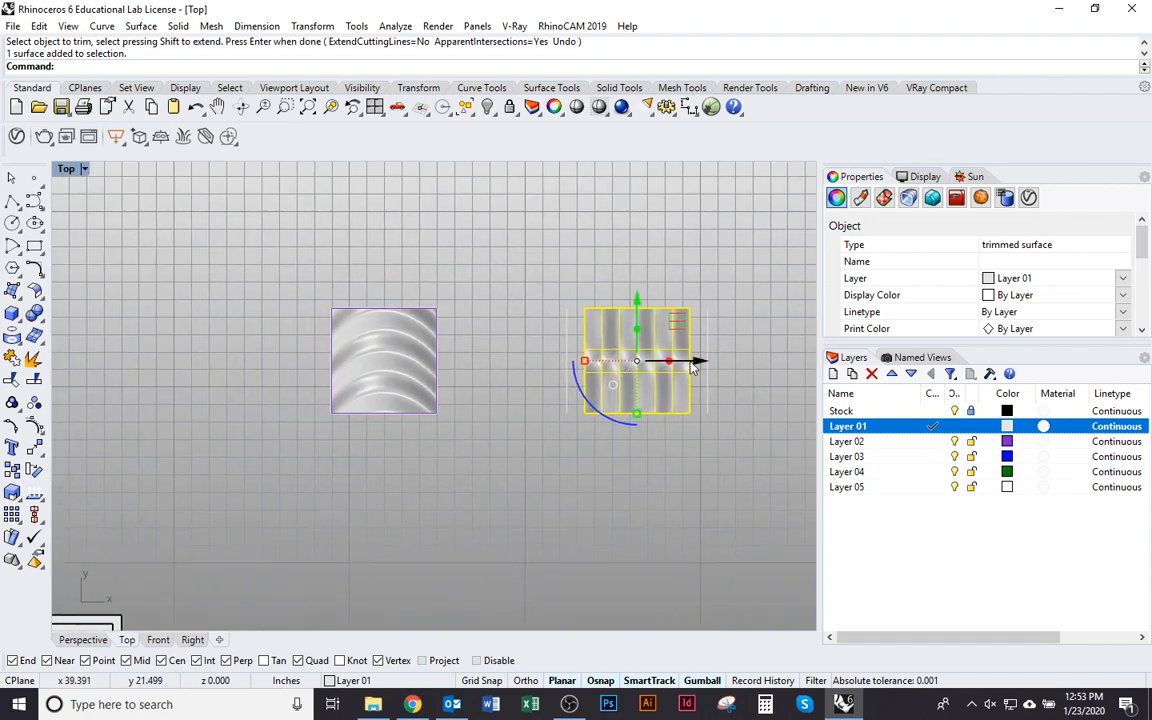
right_click_drag(584, 441, 427, 404)
scroll(427, 404, "up", 4)
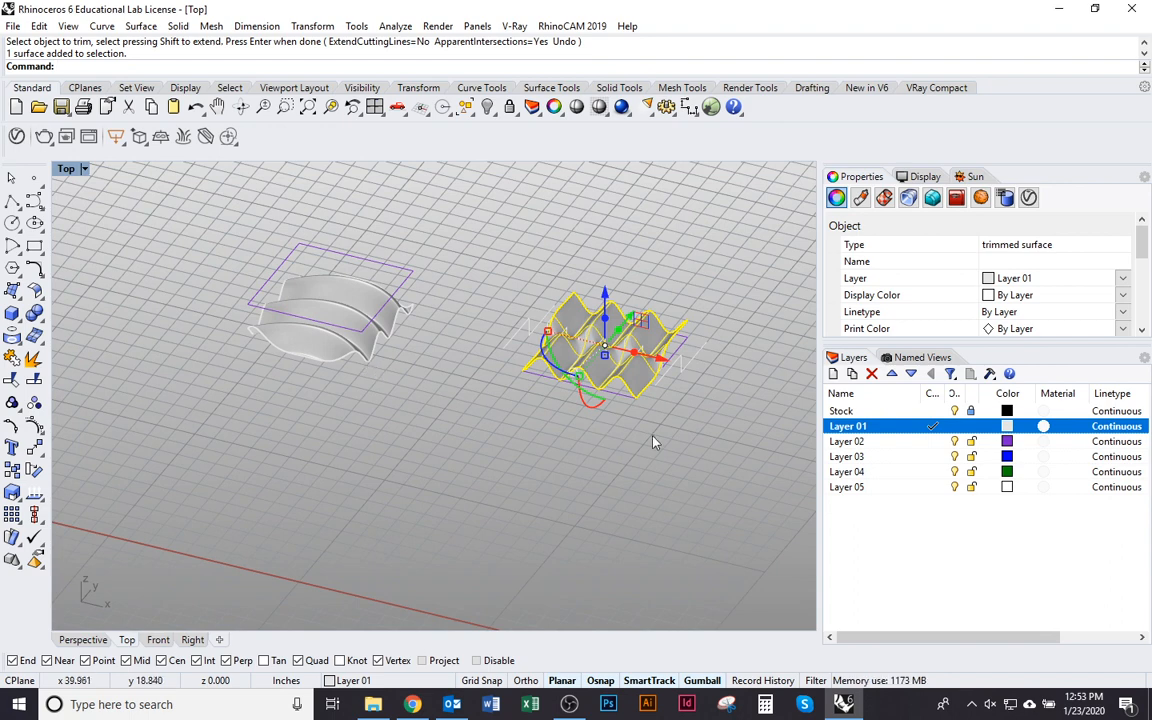
left_click_drag(463, 257, 776, 483)
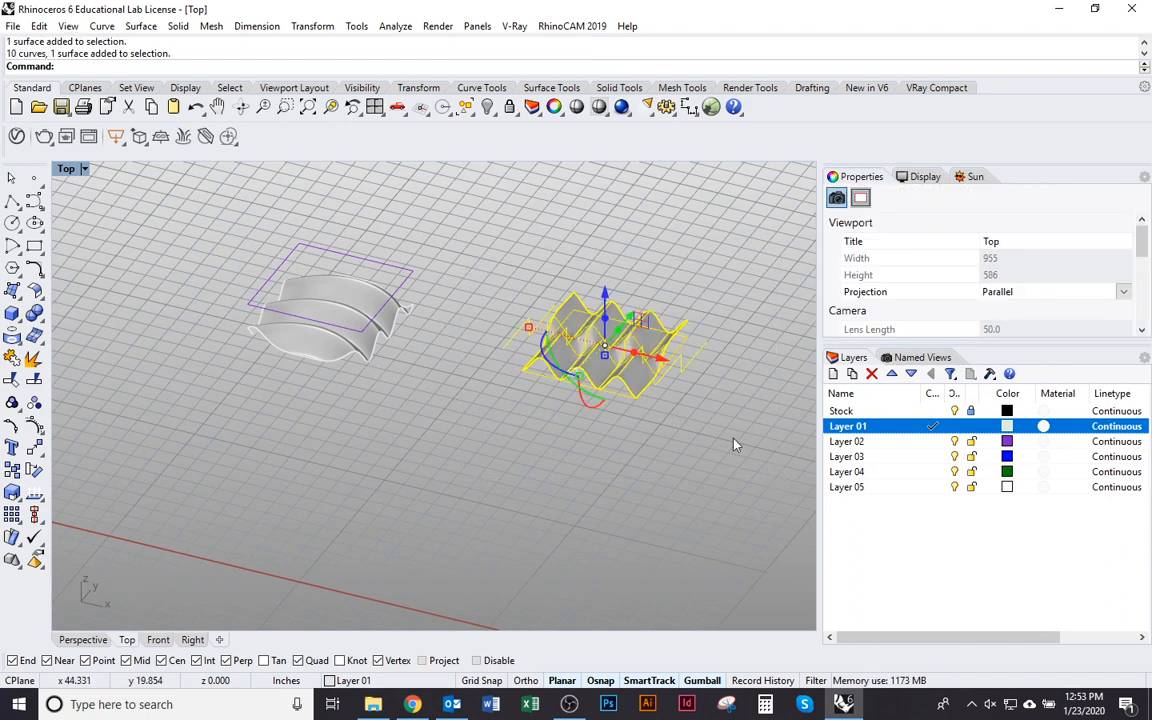
left_click(672, 345, "ctrl")
type("d")
key("Return")
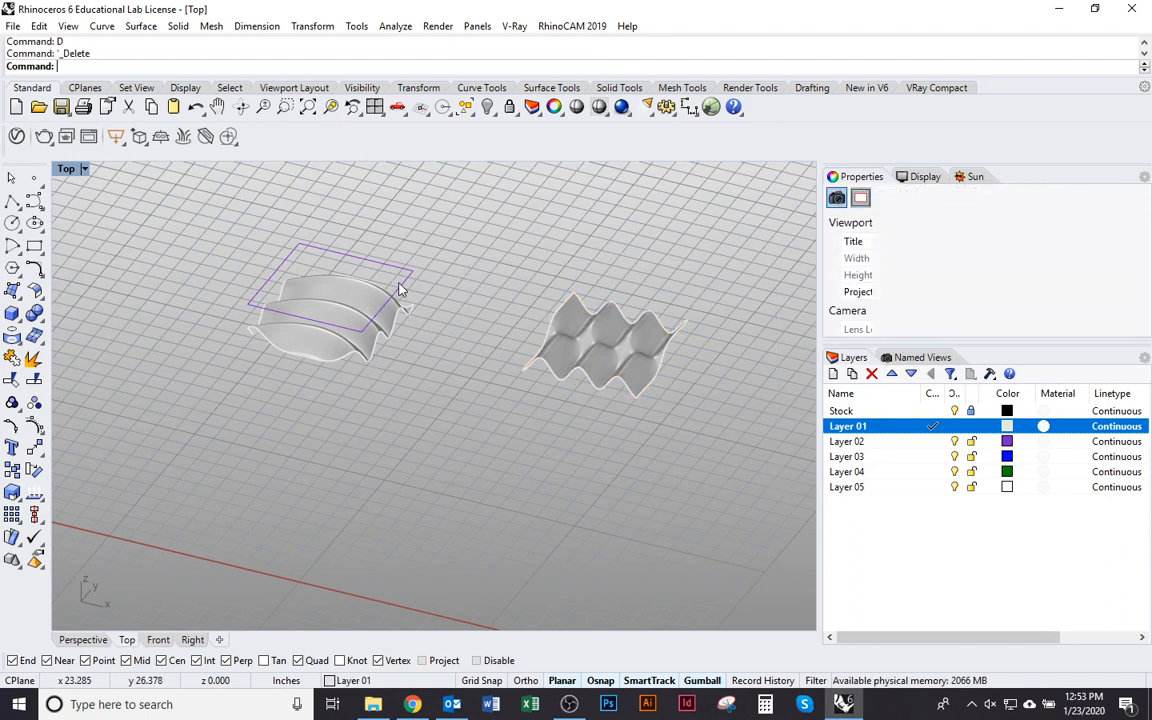
left_click(386, 300)
Step: Create a solid BoundingBox in World coordinates around the stepped loft surface
left_click(527, 352)
mouse_move(582, 404)
right_mouse_down()
mouse_move(635, 460)
mouse_move(623, 459)
right_mouse_up()
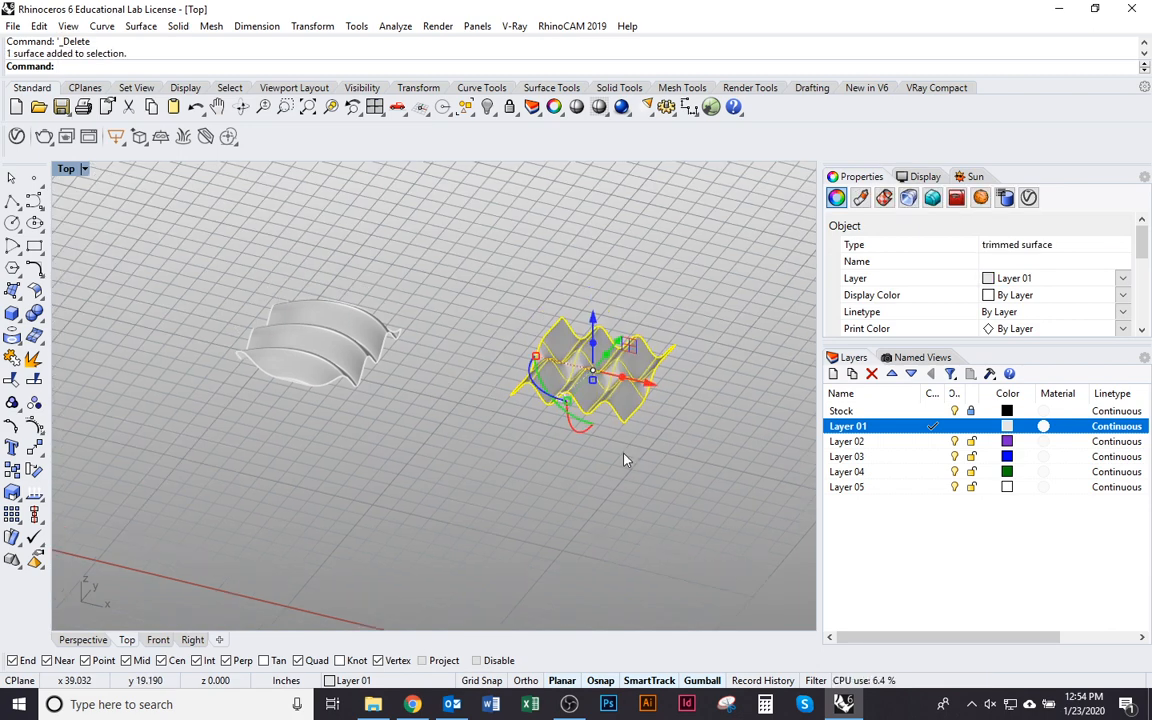
type("BoundingBox")
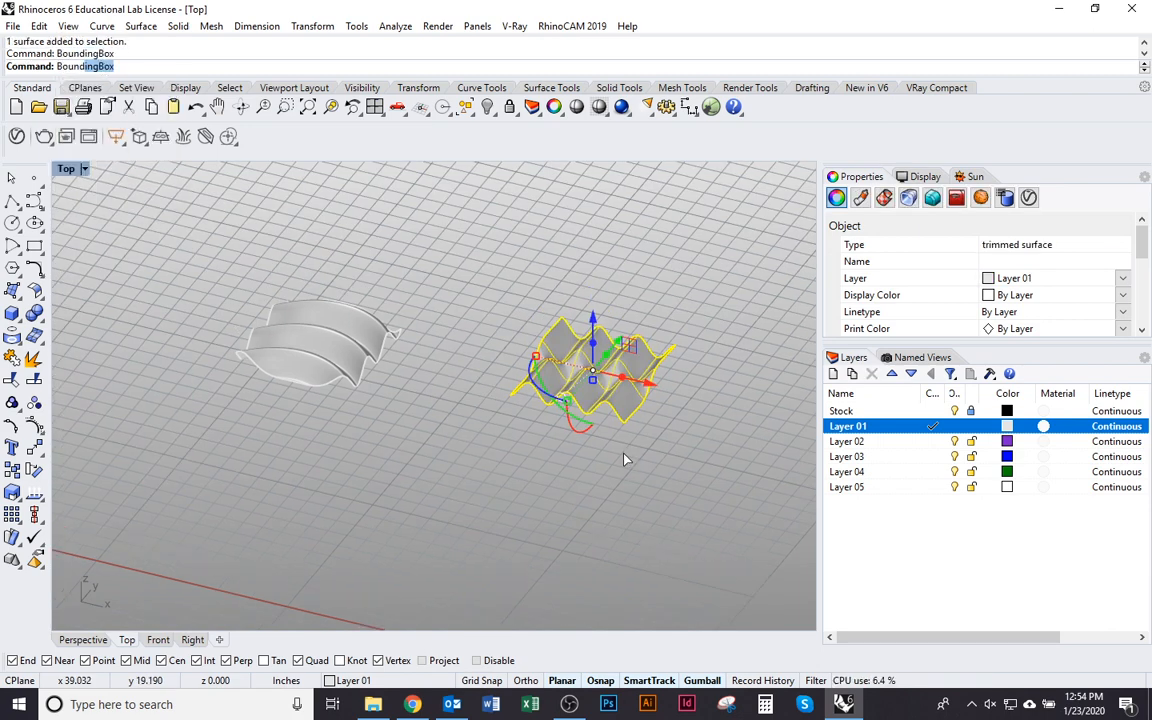
key("Return")
key("Return")
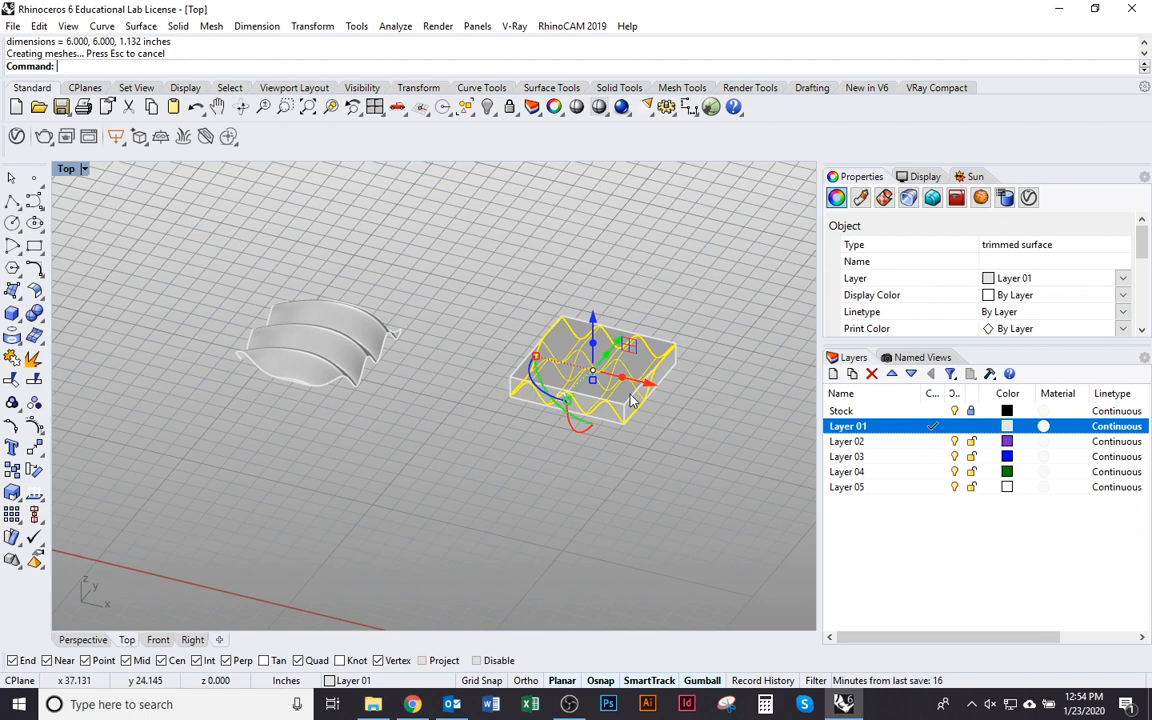
Step: Create a solid BoundingBox in World coordinates around the rippled loft surface
left_click(335, 350)
key("Return")
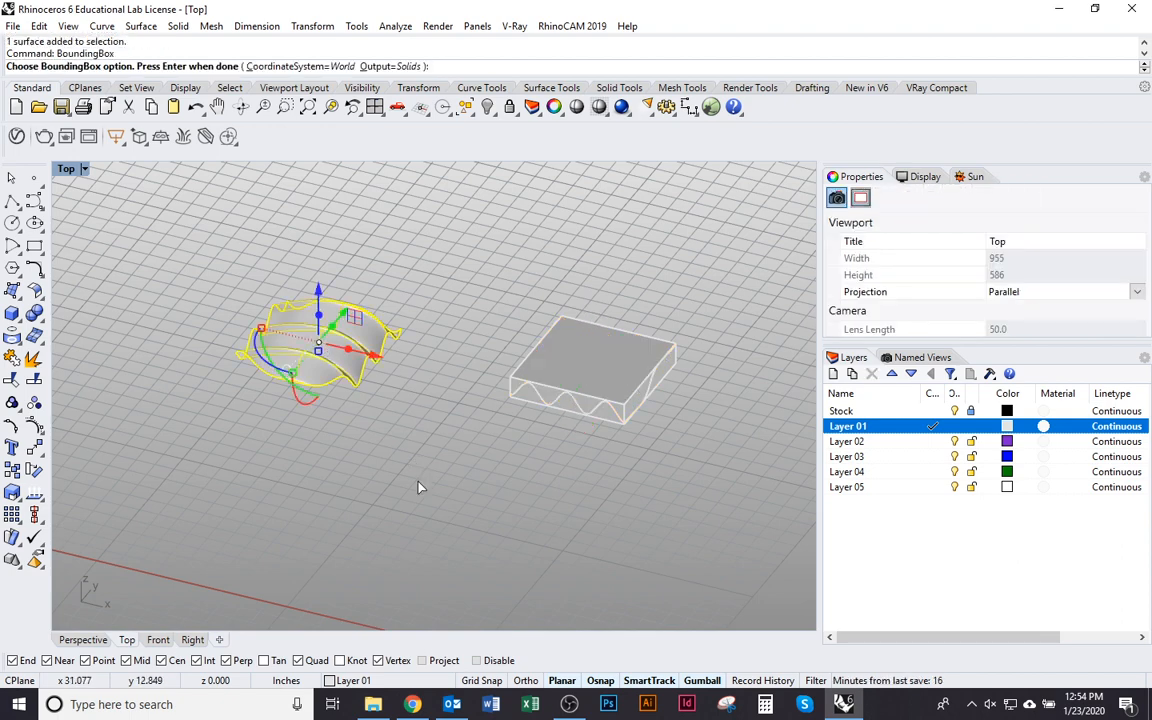
key("Return")
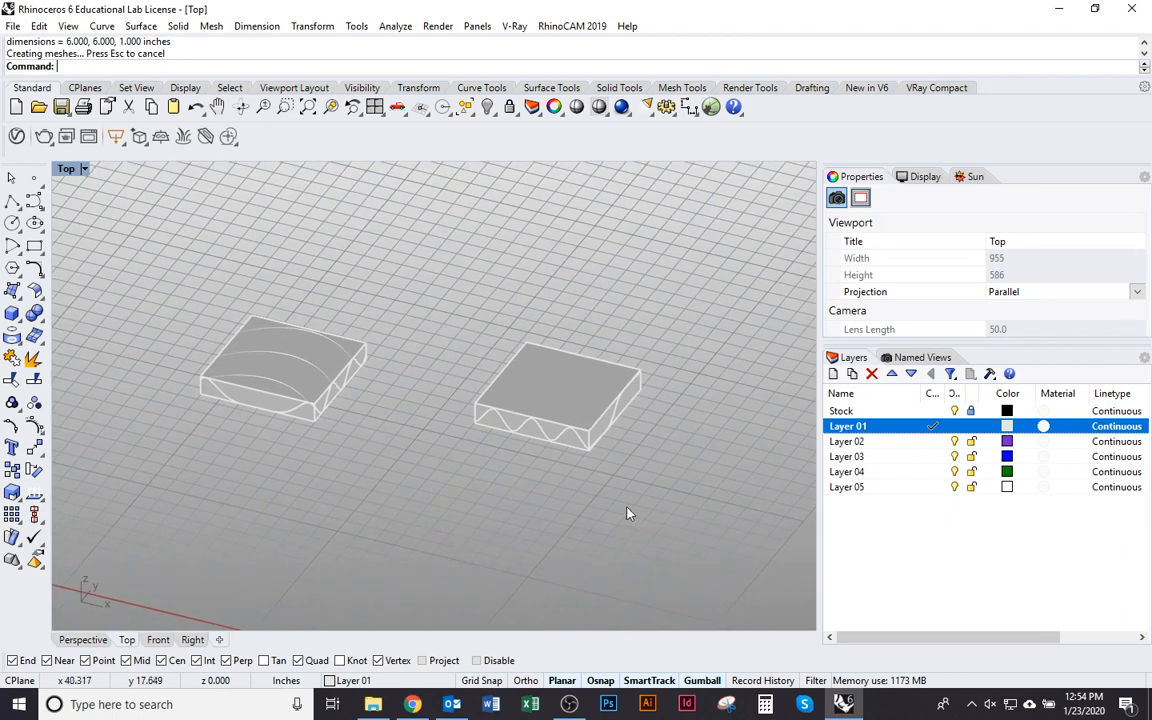
Step: Scale the stepped surface and its bounding box vertically to a height of 1 inch with Scale1D, from the box's lower corner
left_click_drag(655, 500, 448, 314)
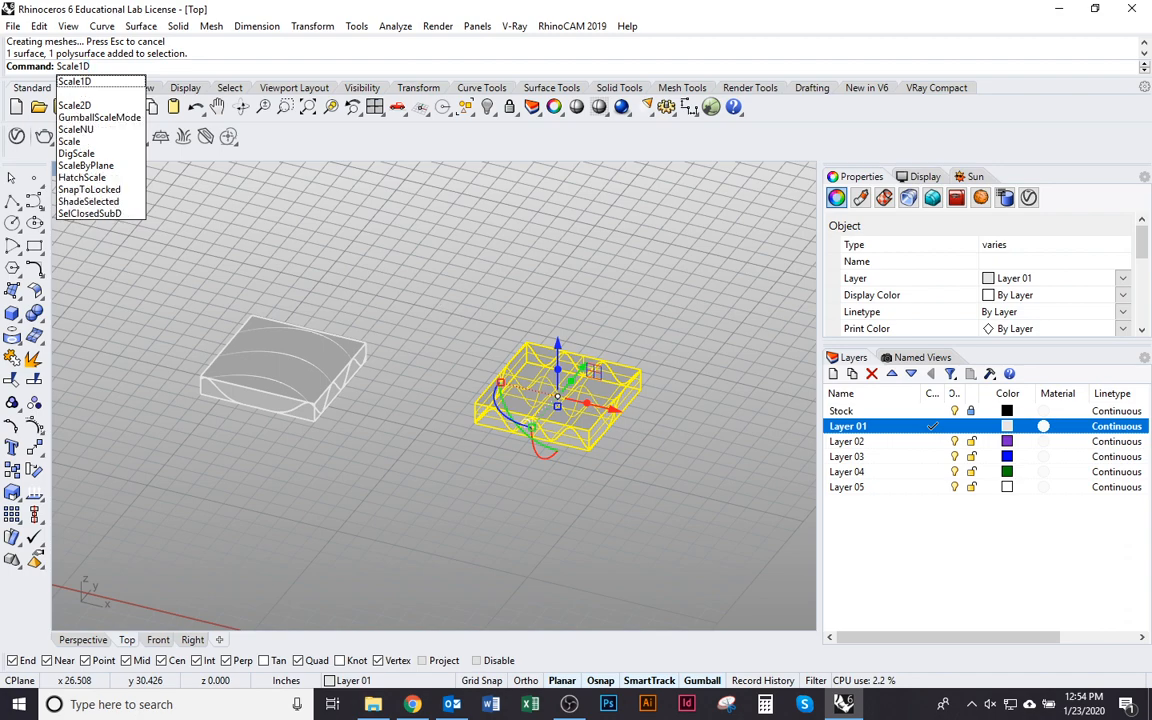
key("Return")
key("ctrl+alt+e")
left_click(651, 351)
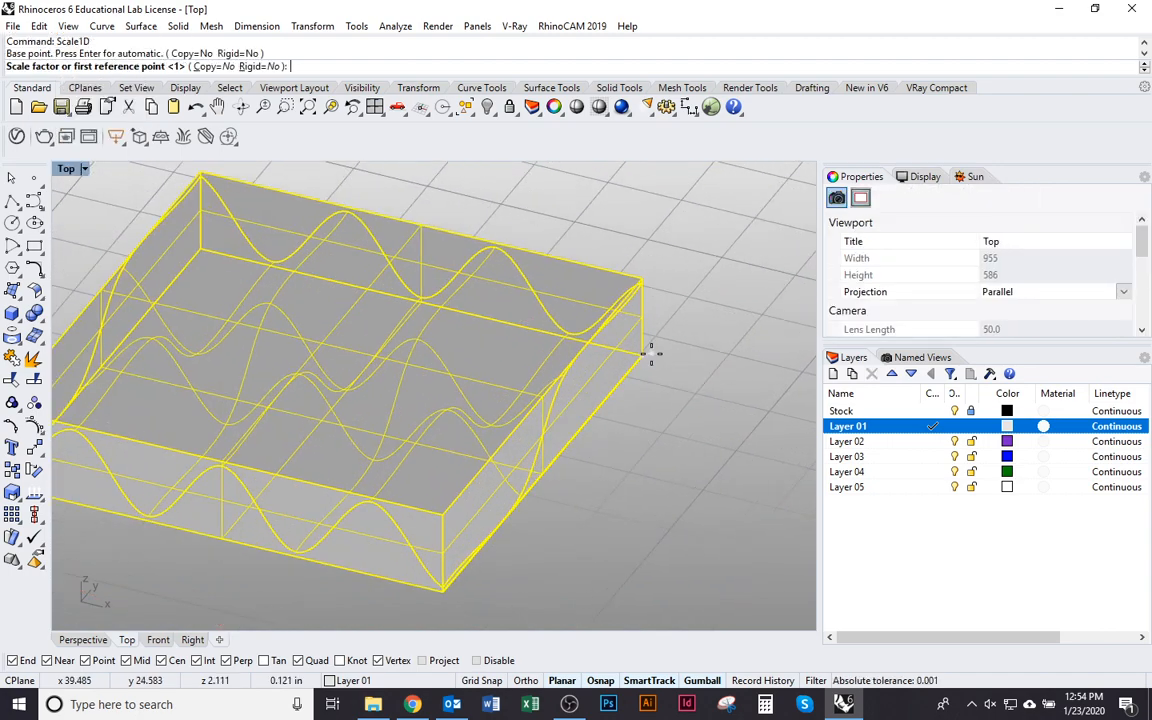
left_click(648, 268)
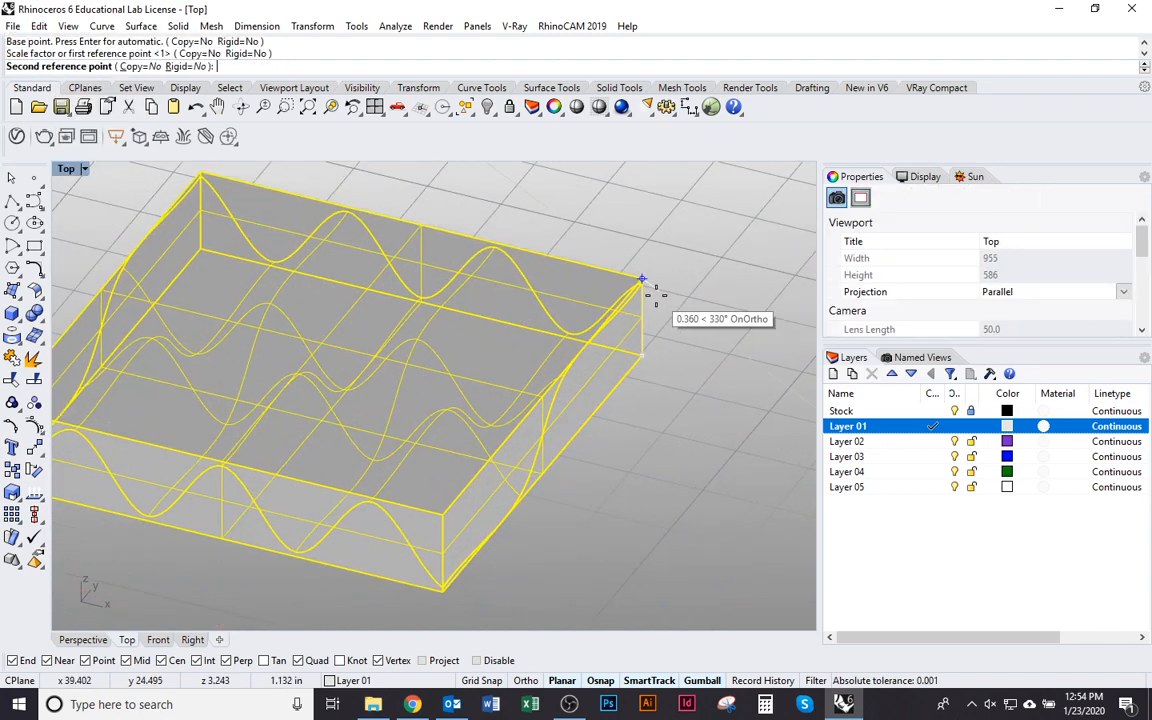
type("1")
key("Return")
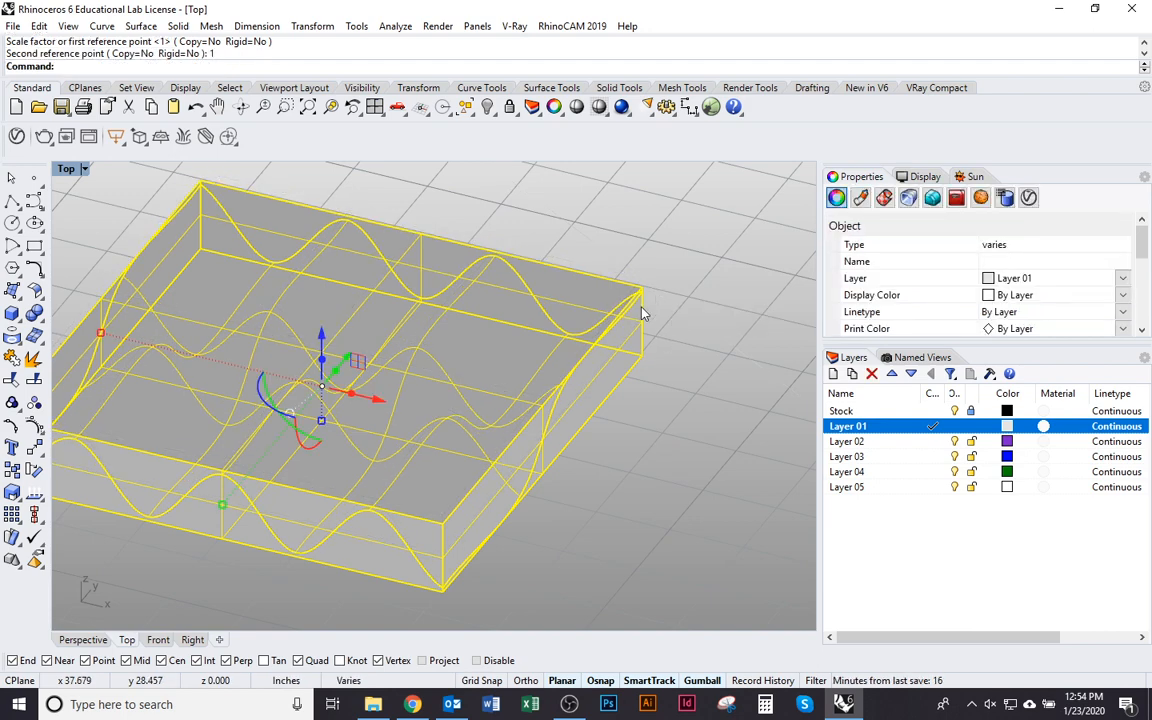
Step: Scale the rippled surface and its bounding box vertically to a height of 1 inch with Scale1D, from the box's lower corner
scroll(645, 310, "down", 3)
right_click_drag(177, 435, 570, 475)
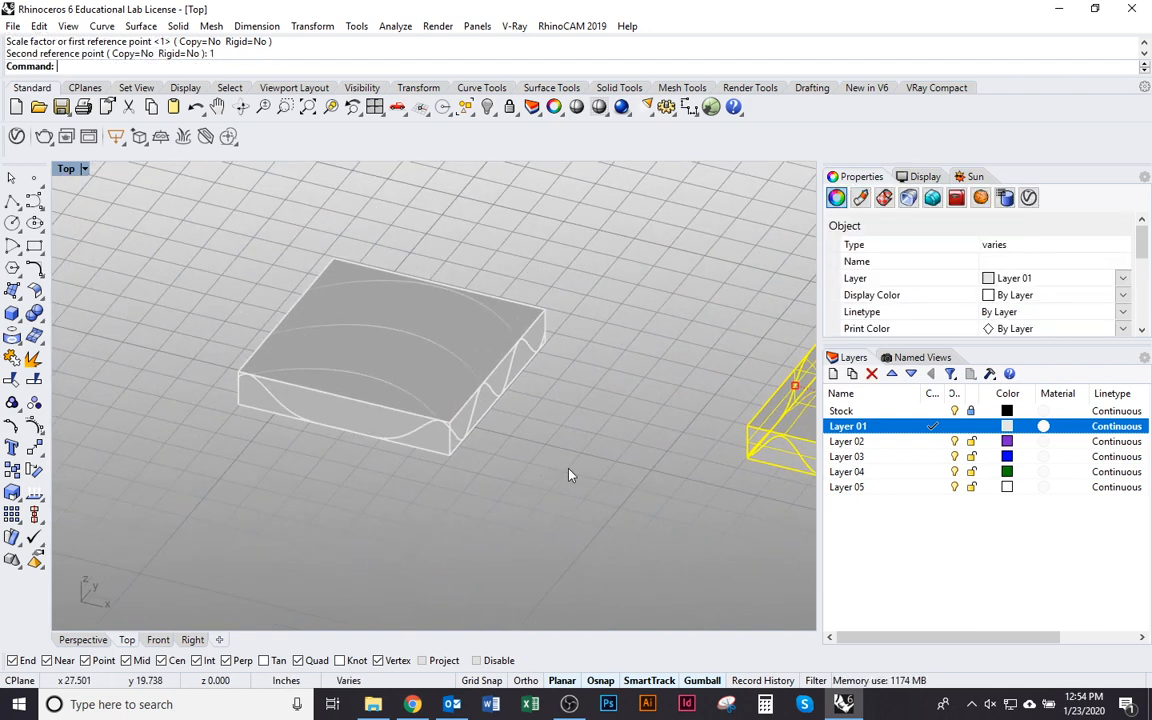
left_click_drag(598, 478, 184, 171)
type("Scale1D")
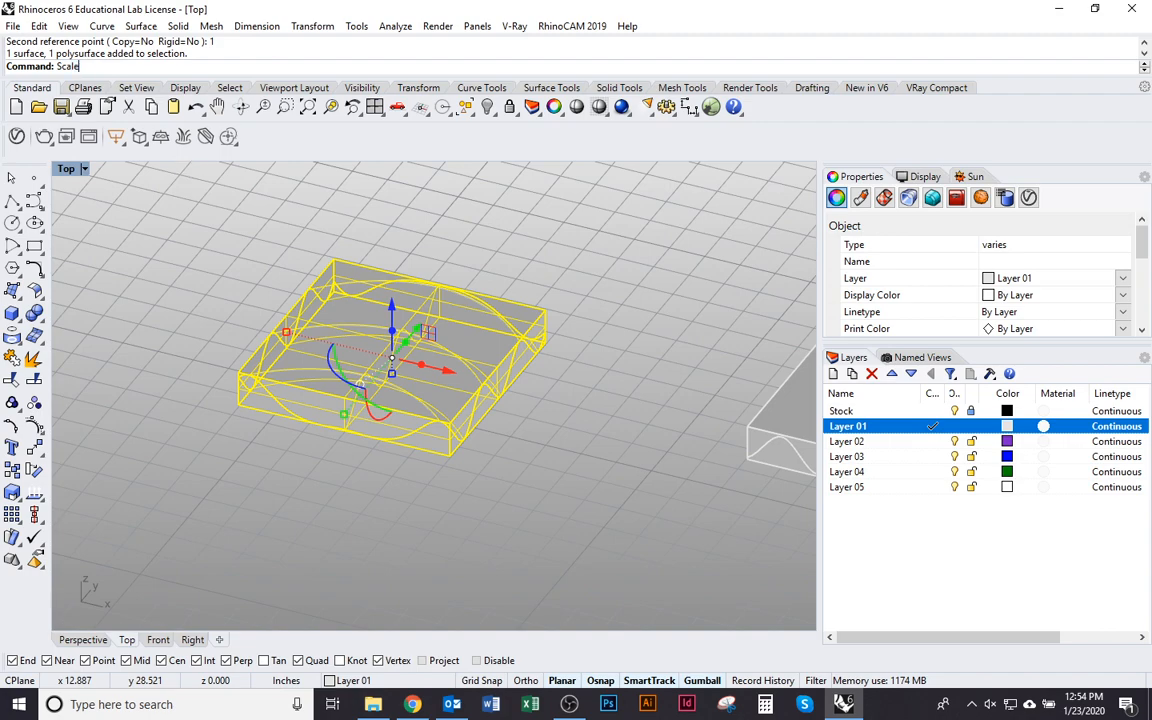
key("Return")
scroll(533, 289, "up", 5)
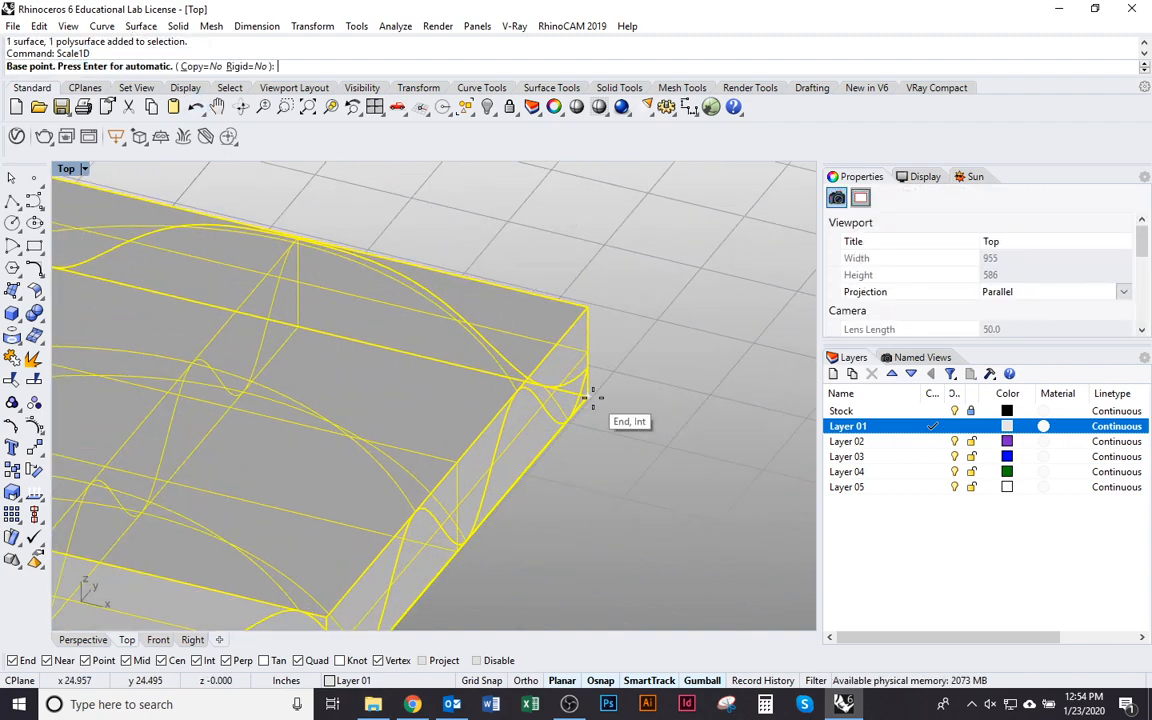
left_click(590, 395)
left_click(590, 307)
type("1")
key("Return")
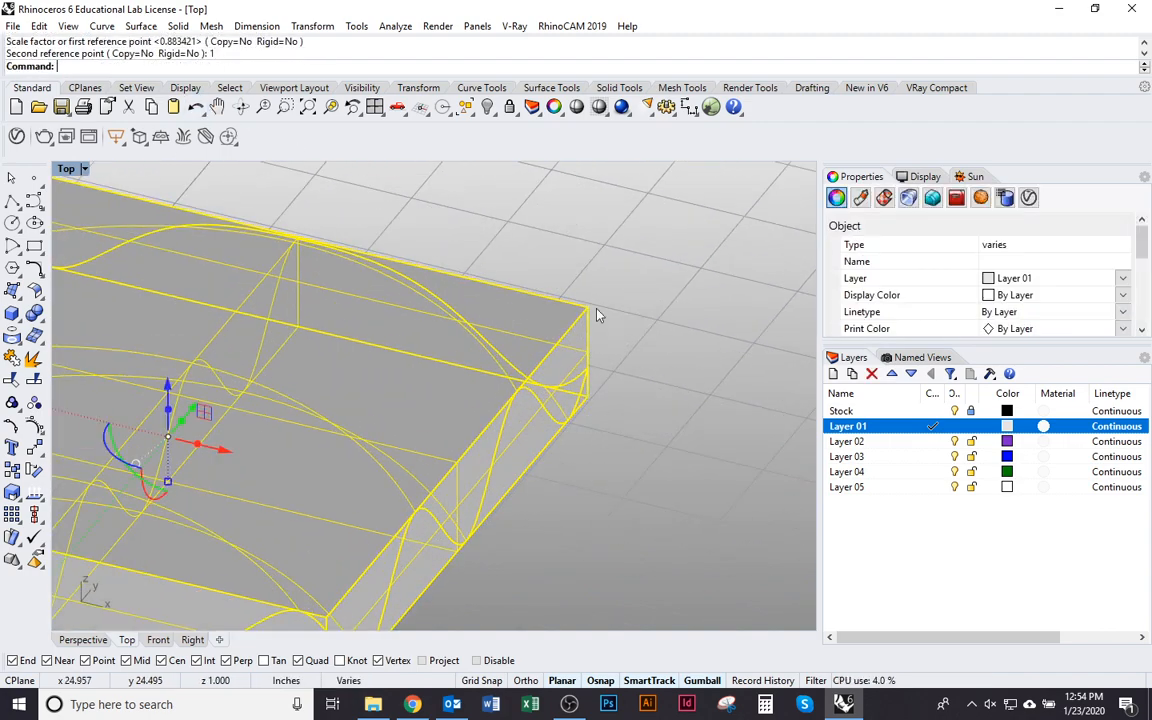
scroll(571, 375, "down", 10)
key("Escape")
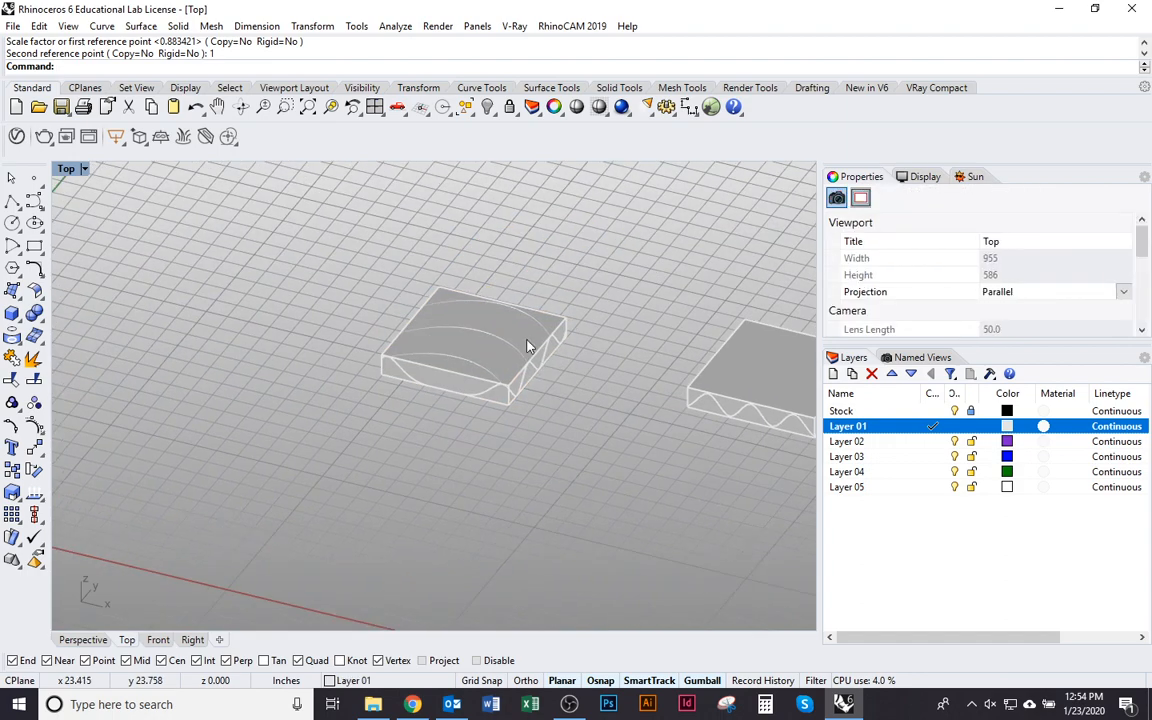
Step: Move the rippled surface and its bounding box by the box's lower corner to the inner bottom corner of the stock tray
left_click_drag(604, 476, 360, 265)
type("m")
key("Return")
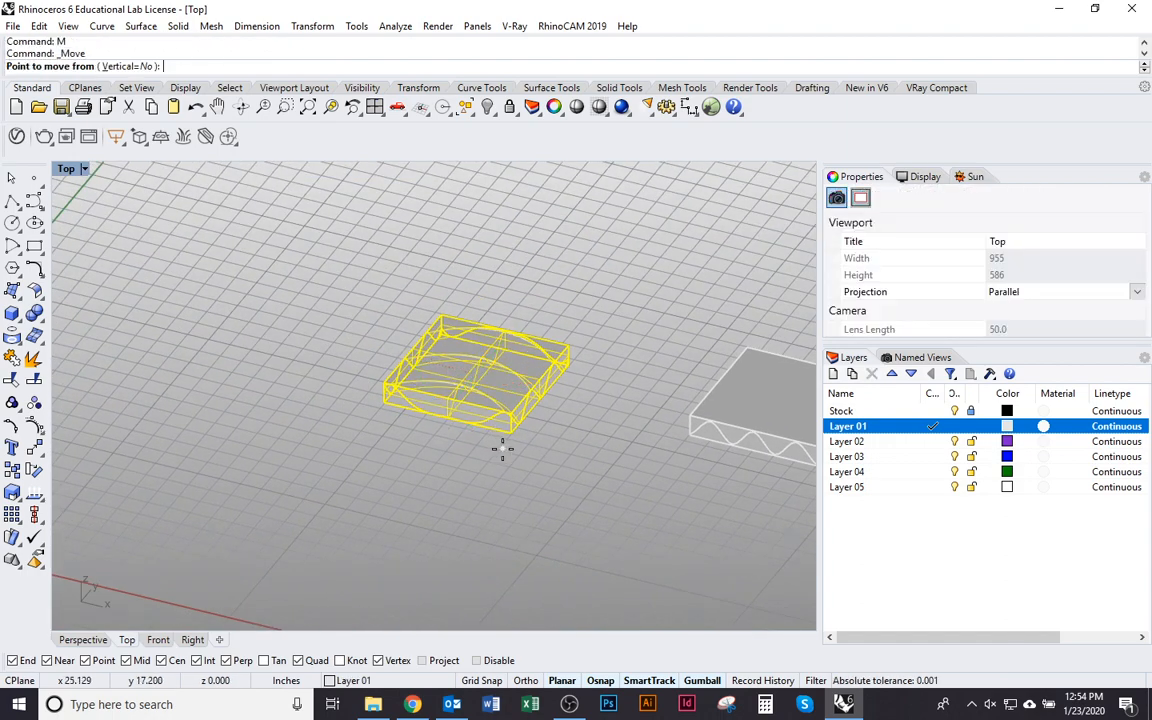
left_click(505, 445)
scroll(483, 393, "down", 3)
scroll(326, 302, "up", 5)
scroll(330, 302, "up", 1)
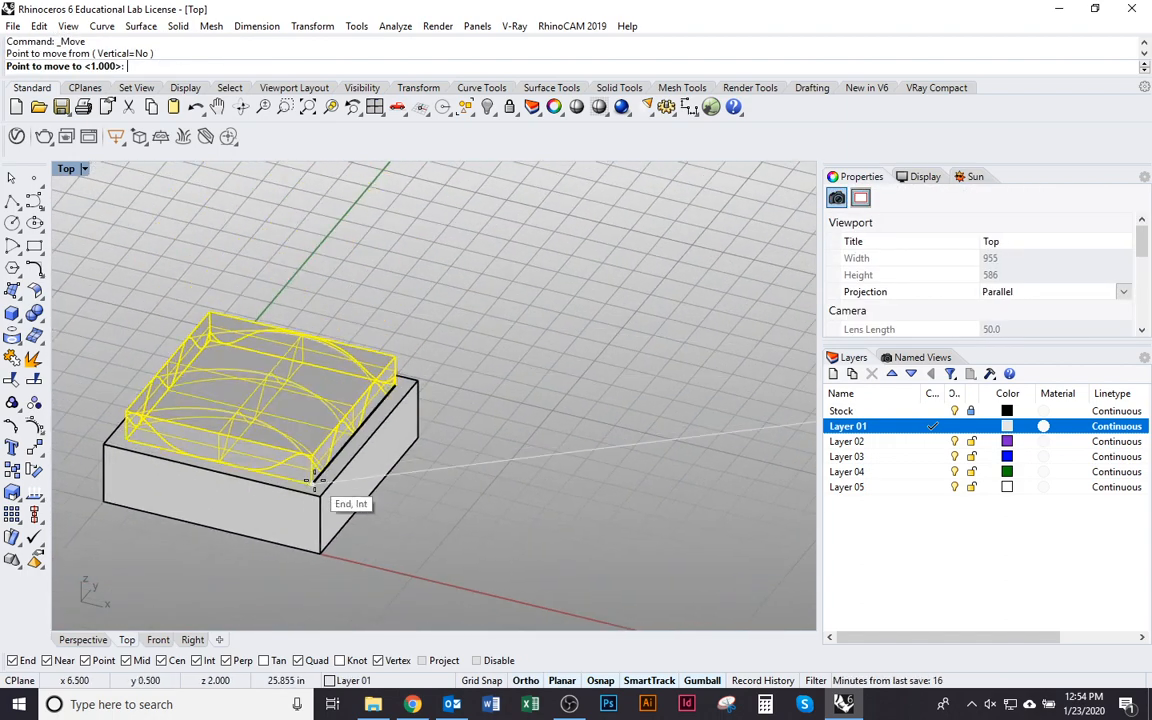
key("ctrl+c")
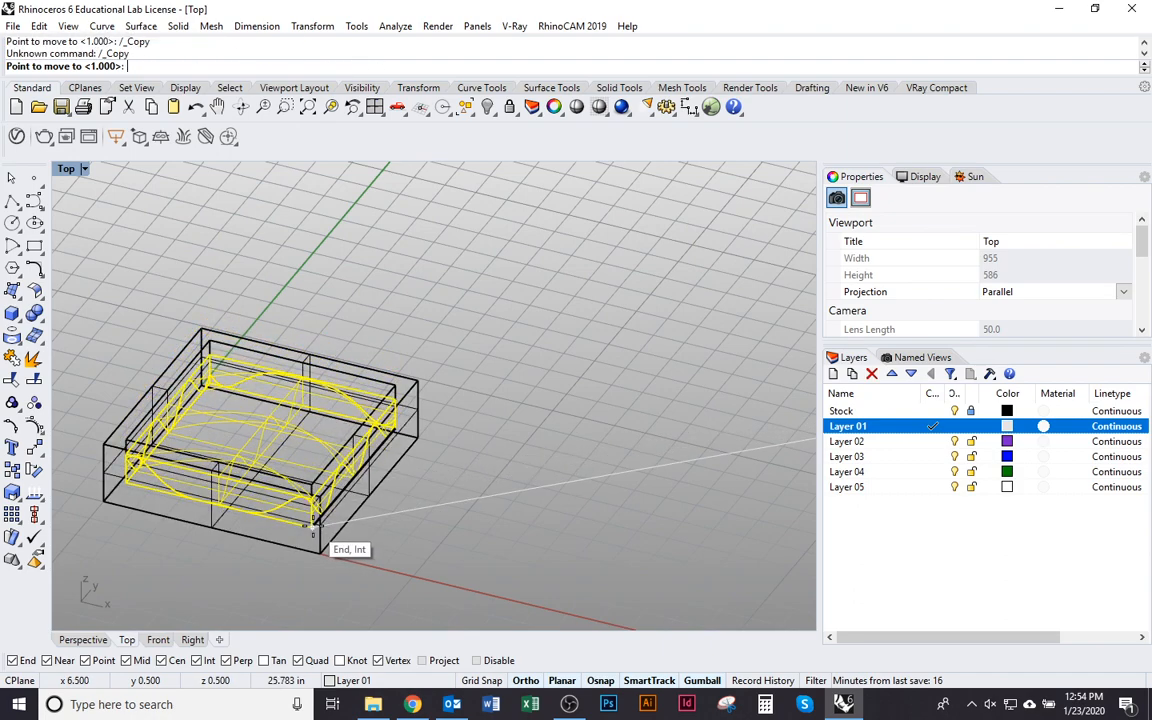
left_click(313, 523)
key("Escape")
scroll(339, 497, "up", 2)
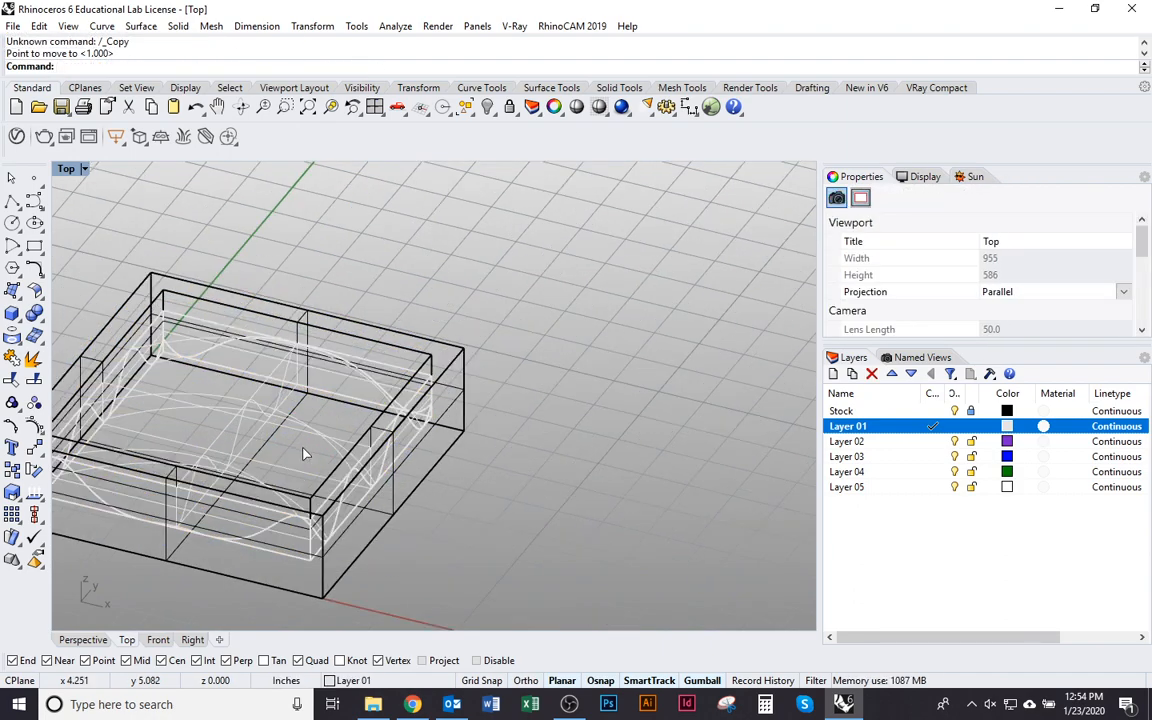
Step: Delete the bounding box around the rippled surface inside the stock tray
key("ctrl+alt+s")
left_click(305, 452)
type("D")
key("Return")
scroll(309, 442, "down", 4)
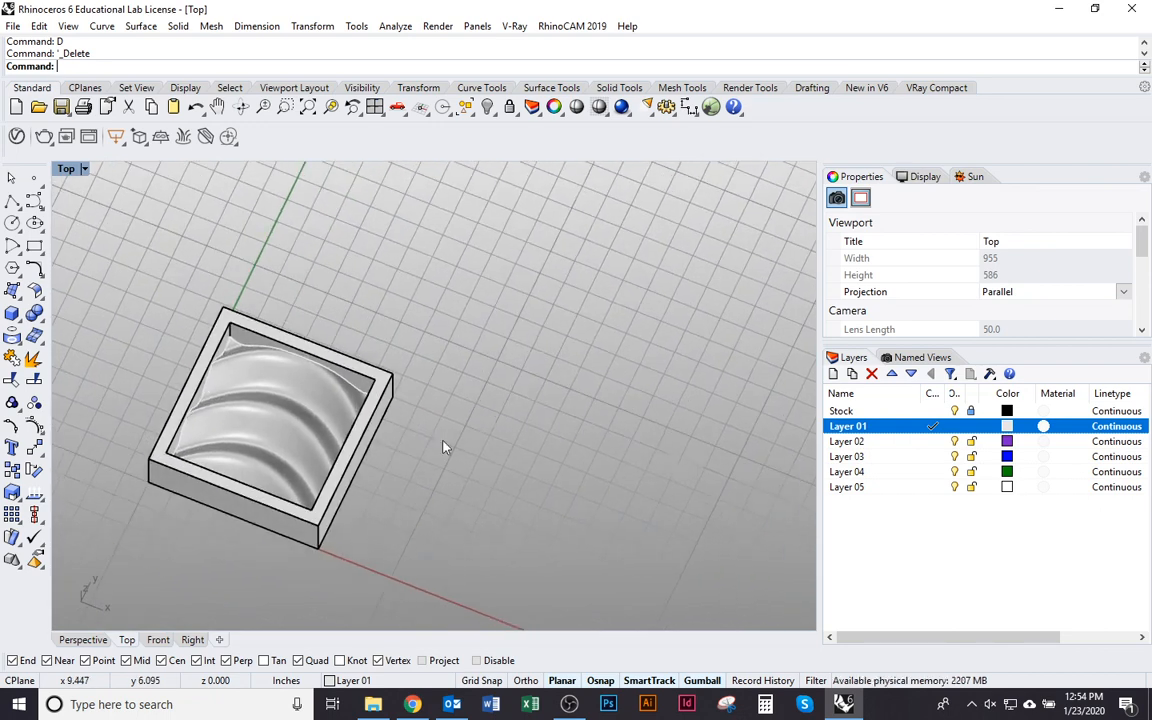
Step: Create a new layer named Loft1
key("ctrl+n")
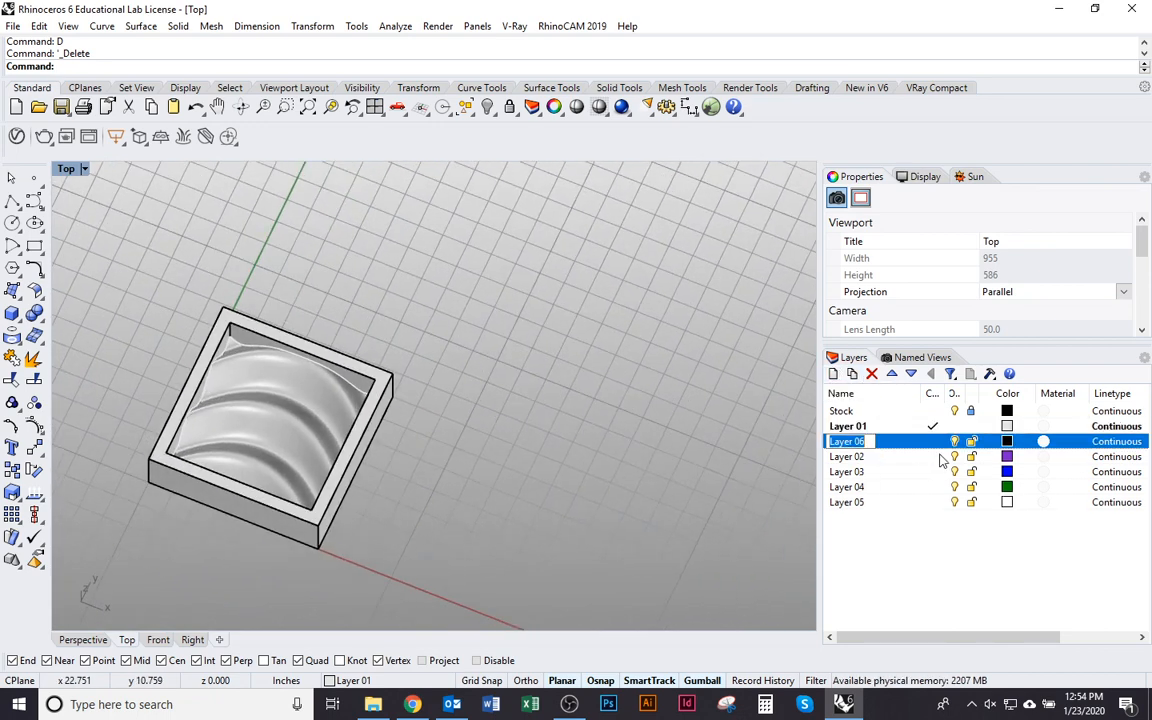
type("Lof")
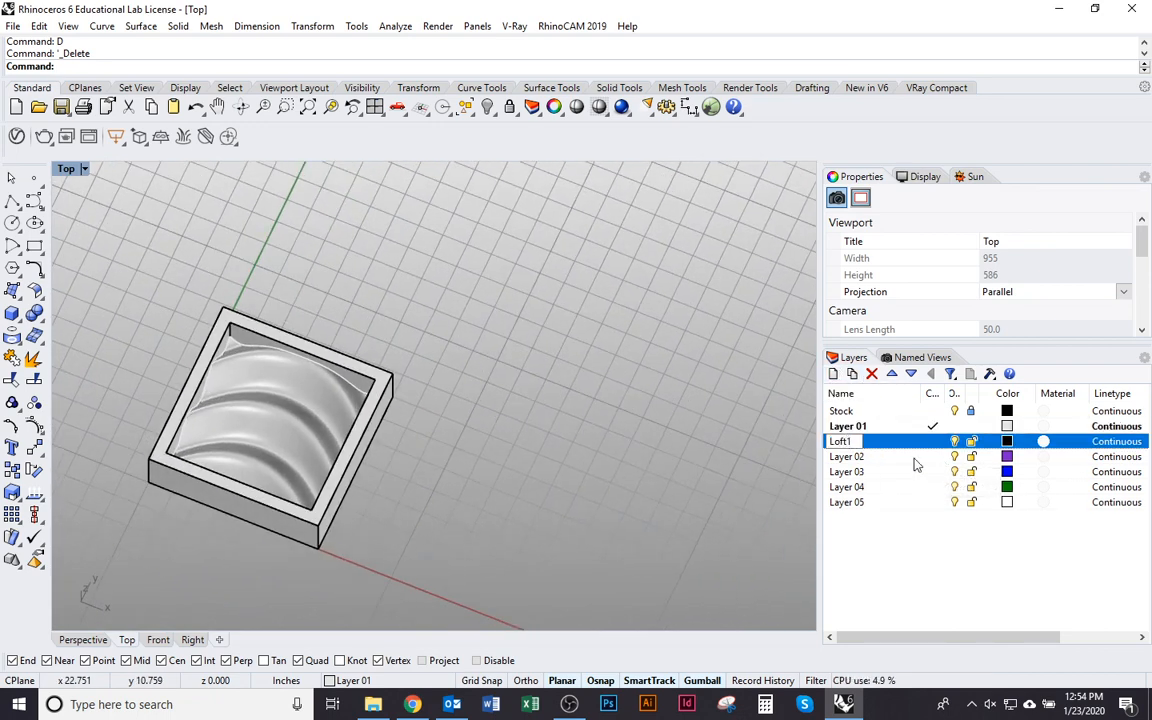
type("t1")
key("Return")
Step: Assign the rippled surface in the tray to the Loft1 layer and hide that layer
left_click(330, 430)
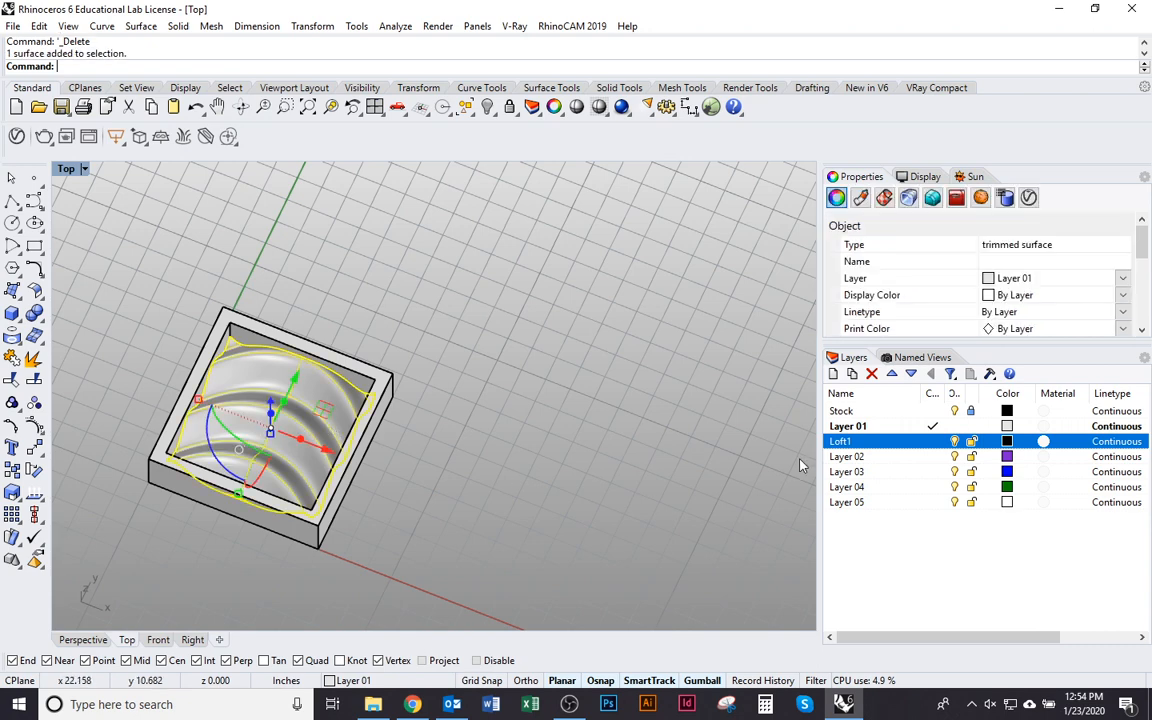
right_click(940, 440)
left_click(970, 370)
right_click_drag(568, 452, 467, 470)
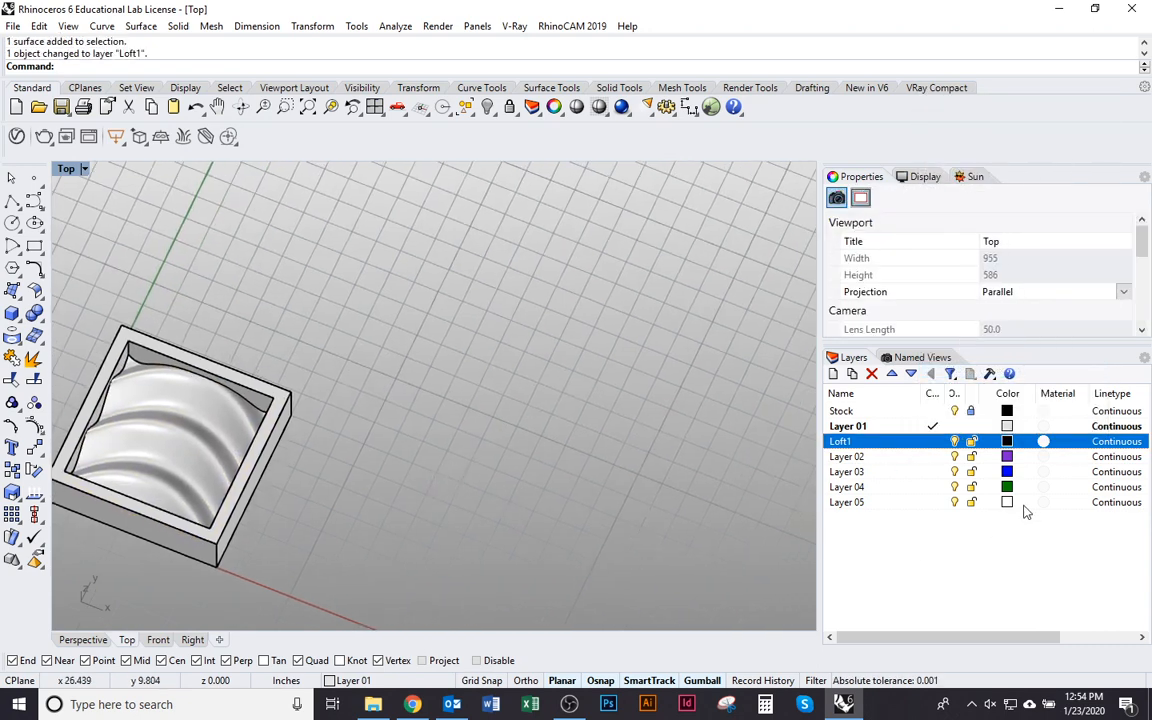
left_click(955, 441)
Step: Create a new layer named Loft2
left_click(833, 374)
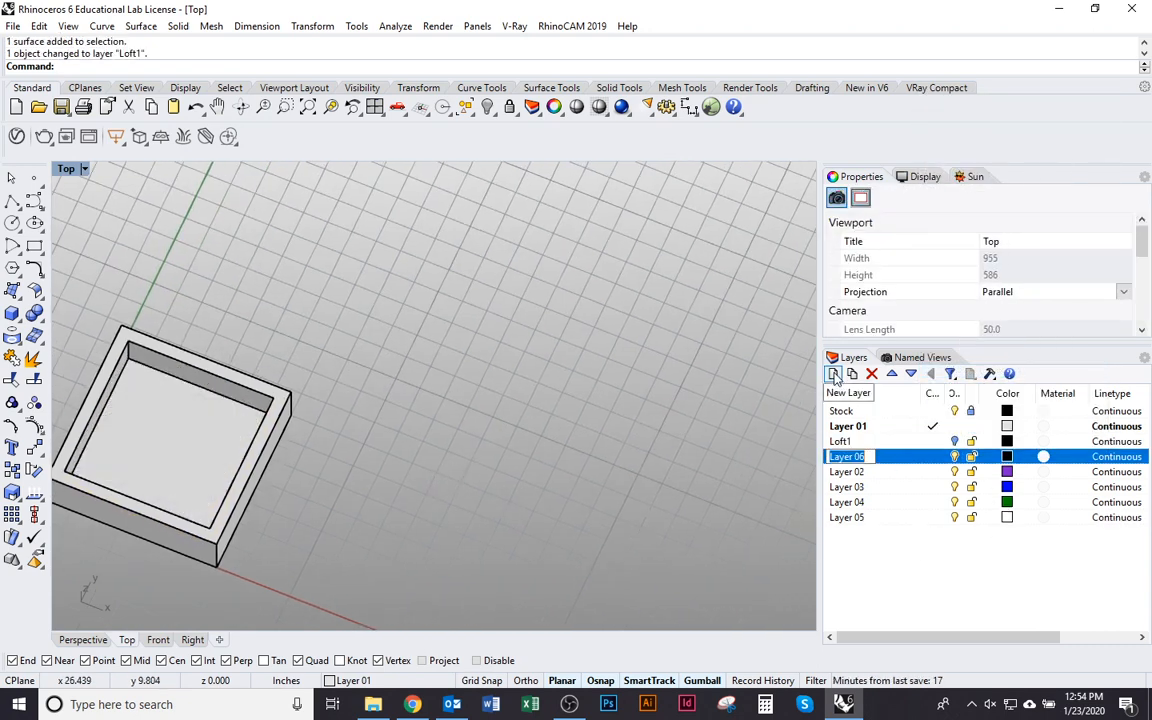
type("Loft2")
key("Return")
scroll(544, 329, "down", 5)
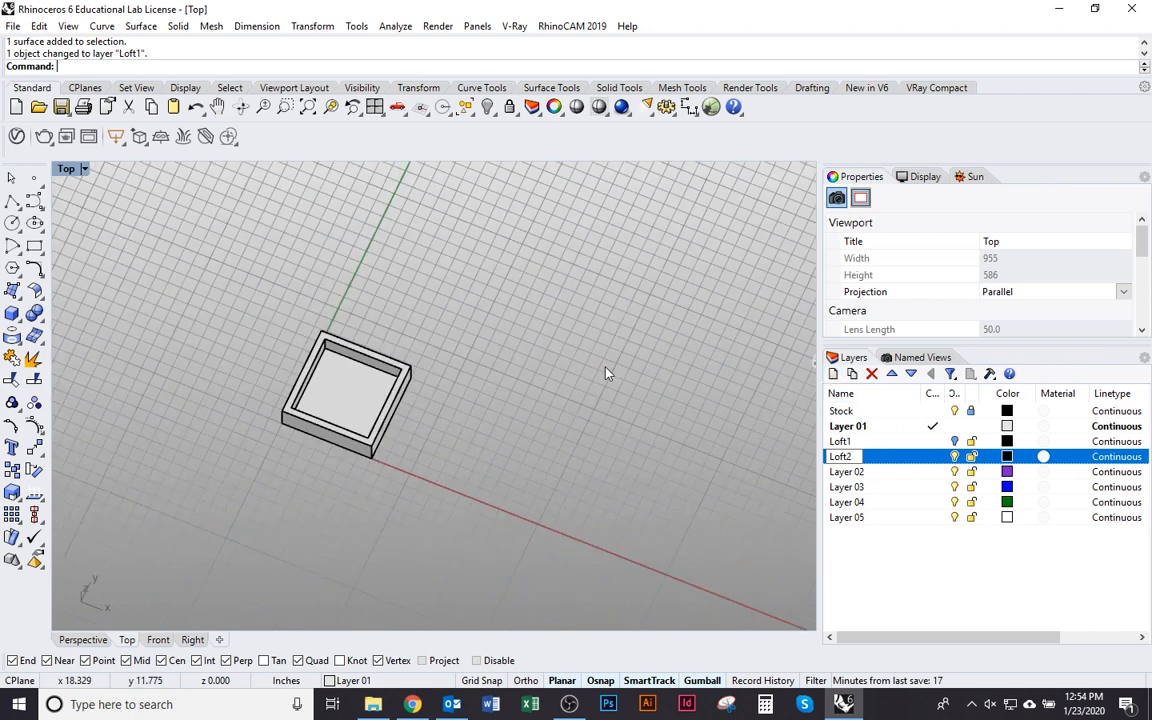
Step: Move the second lofted surface together with its bounding box into the stock tray, snapping its lower corner to the tray's inner corner
right_click_drag(544, 329, 679, 378)
left_click(715, 400)
key("Delete")
key("ctrl+z")
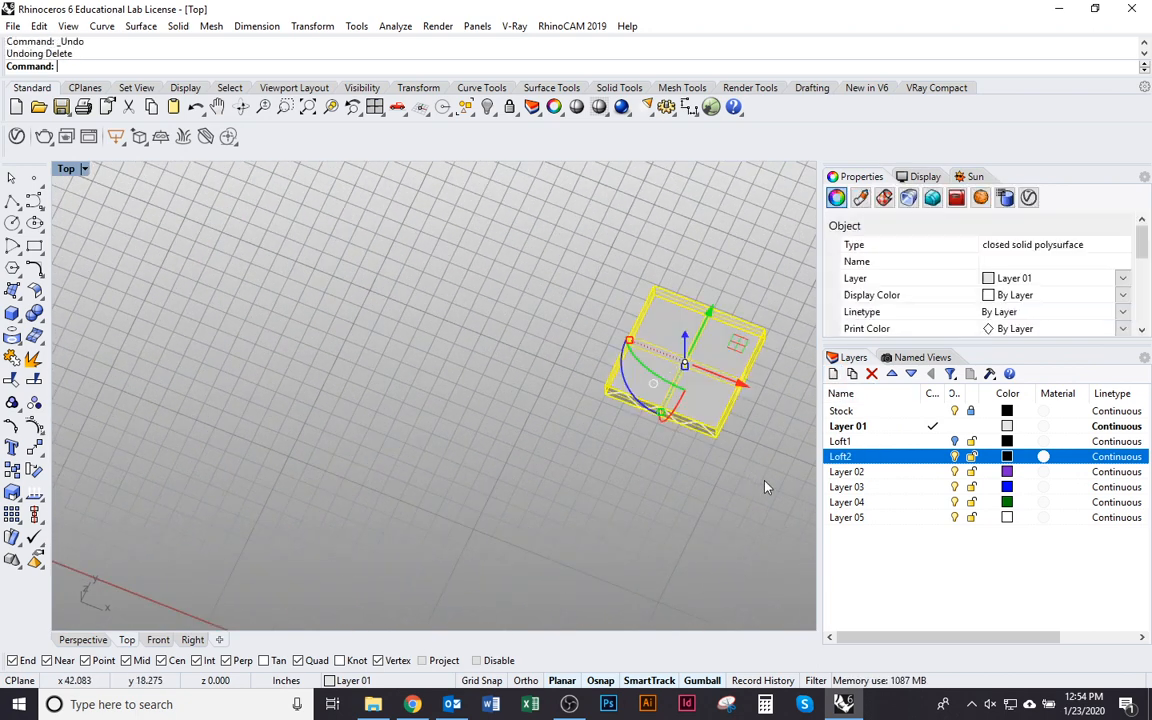
type("M")
key("Return")
left_click(723, 440)
scroll(597, 360, "down", 3)
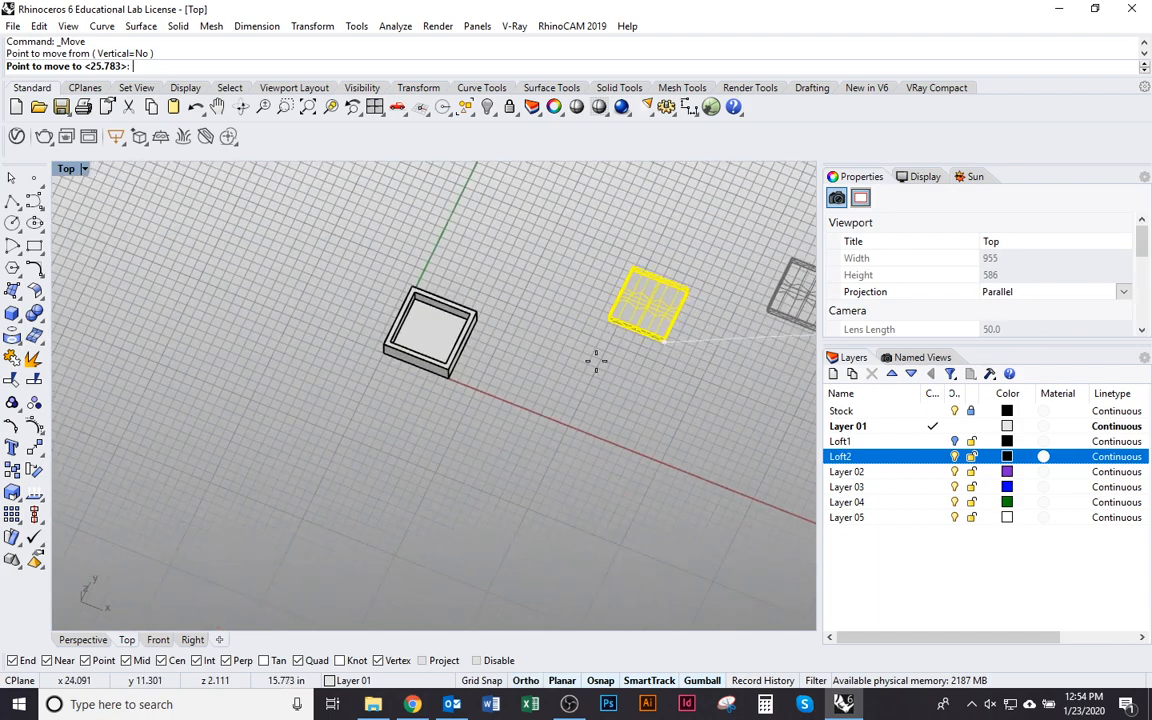
scroll(309, 355, "up", 5)
key("ctrl+alt+w")
left_click(219, 458)
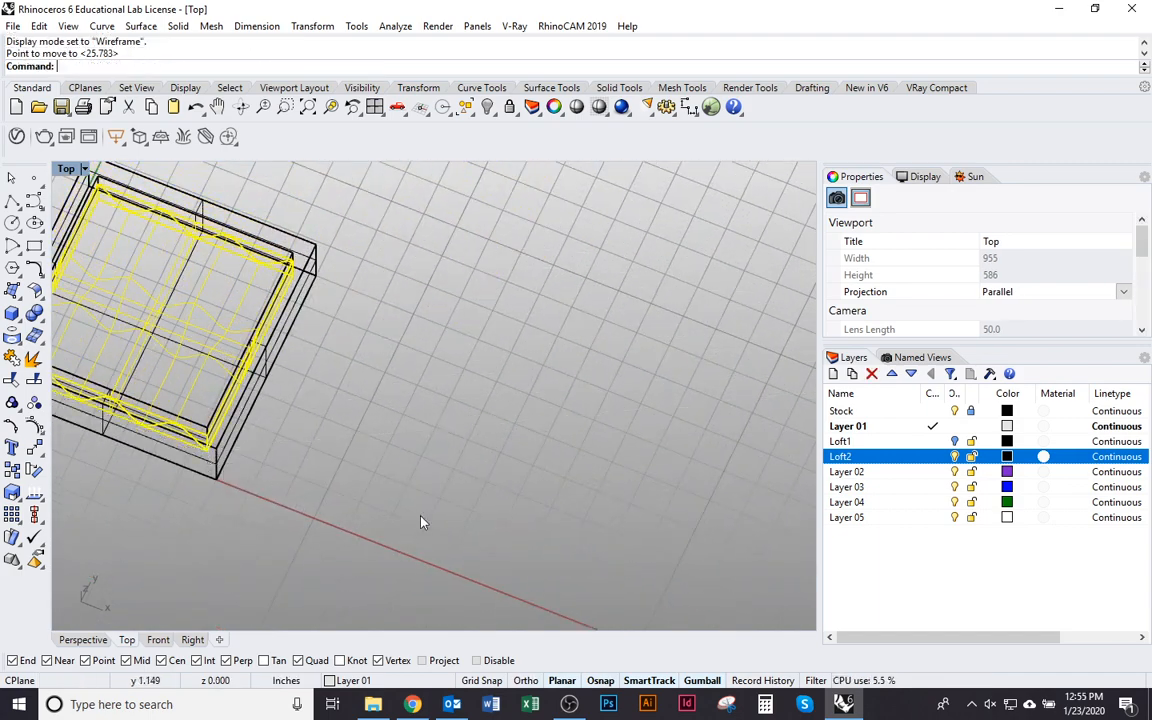
key("Escape")
Step: Delete the bounding box around the second lofted surface in the tray and inspect the surface's fit in wireframe
key("ctrl+alt+s")
mouse_move(247, 370)
right_mouse_down()
mouse_move(407, 470)
mouse_move(373, 291)
mouse_move(404, 357)
mouse_move(296, 424)
mouse_move(117, 396)
mouse_move(230, 385)
mouse_move(320, 330)
mouse_move(399, 386)
mouse_move(473, 319)
right_mouse_up()
left_click(420, 427)
key("Delete")
scroll(406, 436, "up", 3)
key("ctrl+alt+w")
right_click_drag(467, 401, 657, 408, "ctrl+shift")
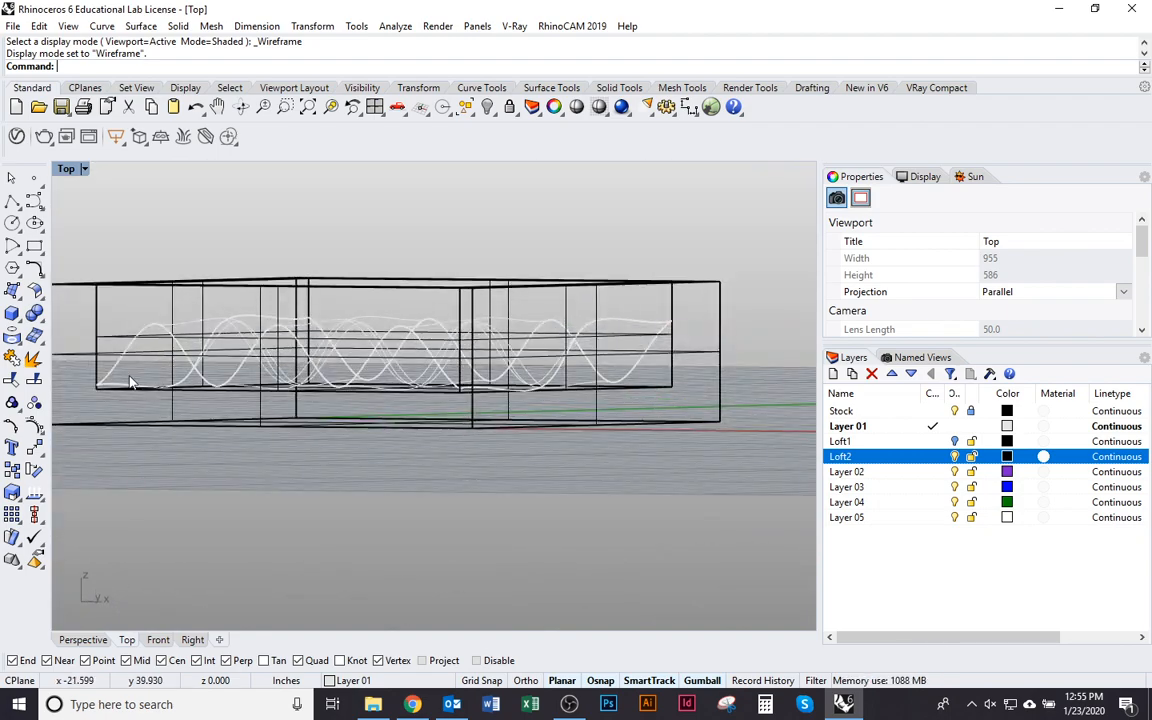
mouse_move(624, 468)
right_mouse_down("ctrl+shift")
mouse_move(458, 365)
mouse_move(430, 380)
mouse_move(540, 410)
mouse_move(496, 383)
mouse_move(519, 280)
mouse_move(550, 350)
mouse_move(545, 381)
mouse_move(230, 392)
mouse_move(249, 457)
mouse_move(374, 397)
right_mouse_up("ctrl+shift")
Step: Assign the lofted surface in the tray to the Loft2 layer and hide that layer
key("ctrl+alt+s")
left_click(497, 410)
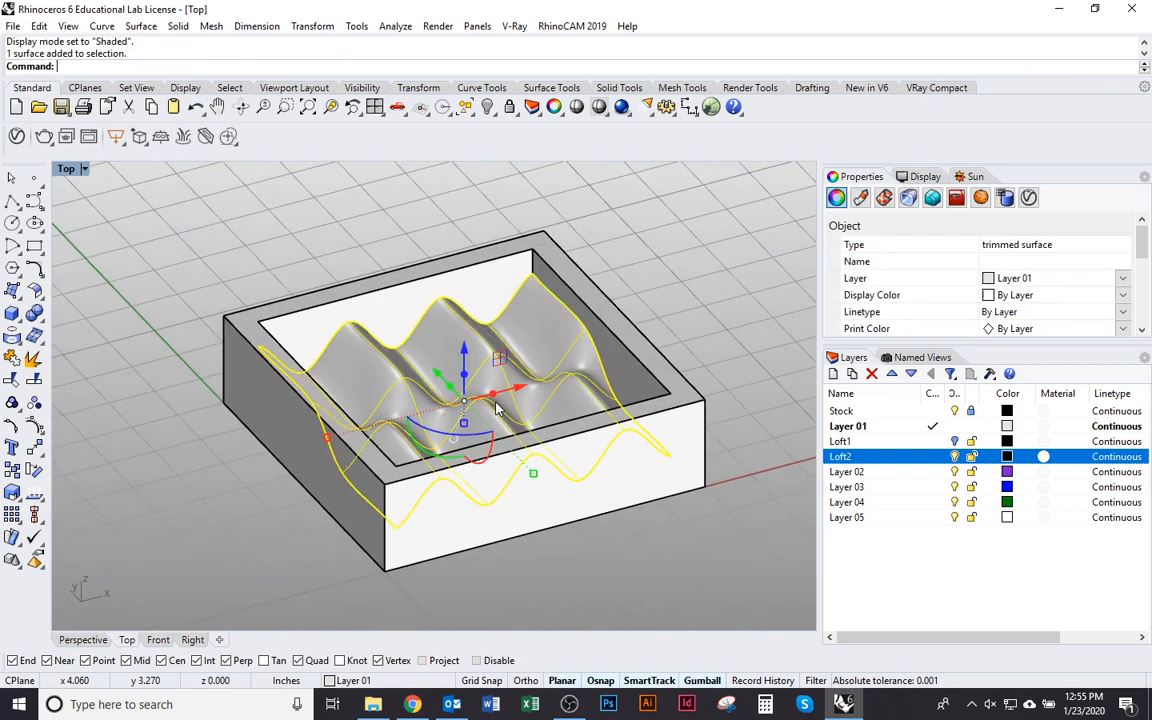
right_click(922, 460)
left_click(970, 386)
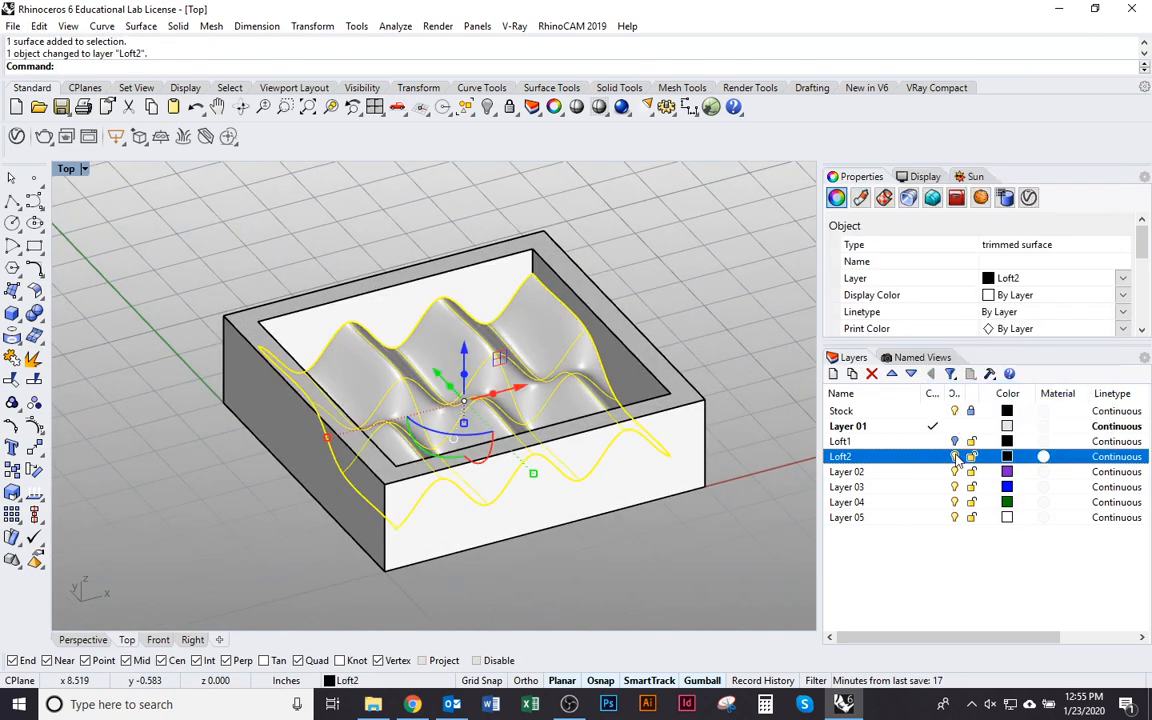
left_click(955, 456)
Step: Rename Layer 02 as Sweep2, following the method named in the workshop document, and make it the current layer
key("alt+Tab")
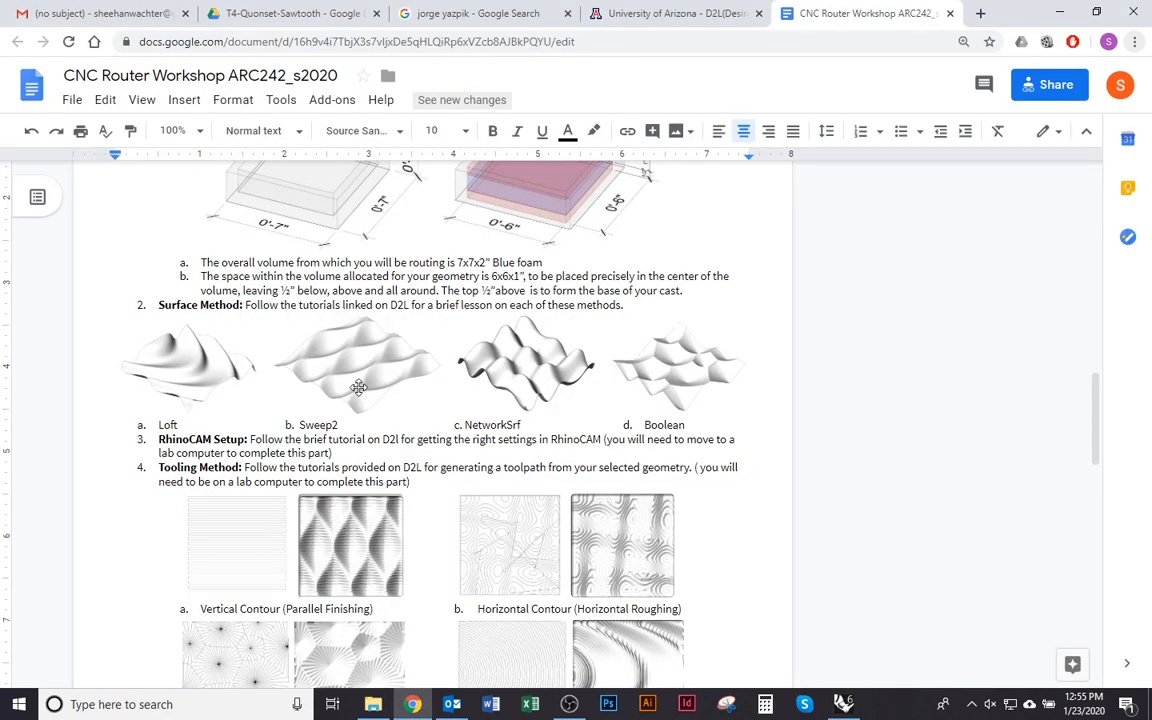
key("alt+Tab")
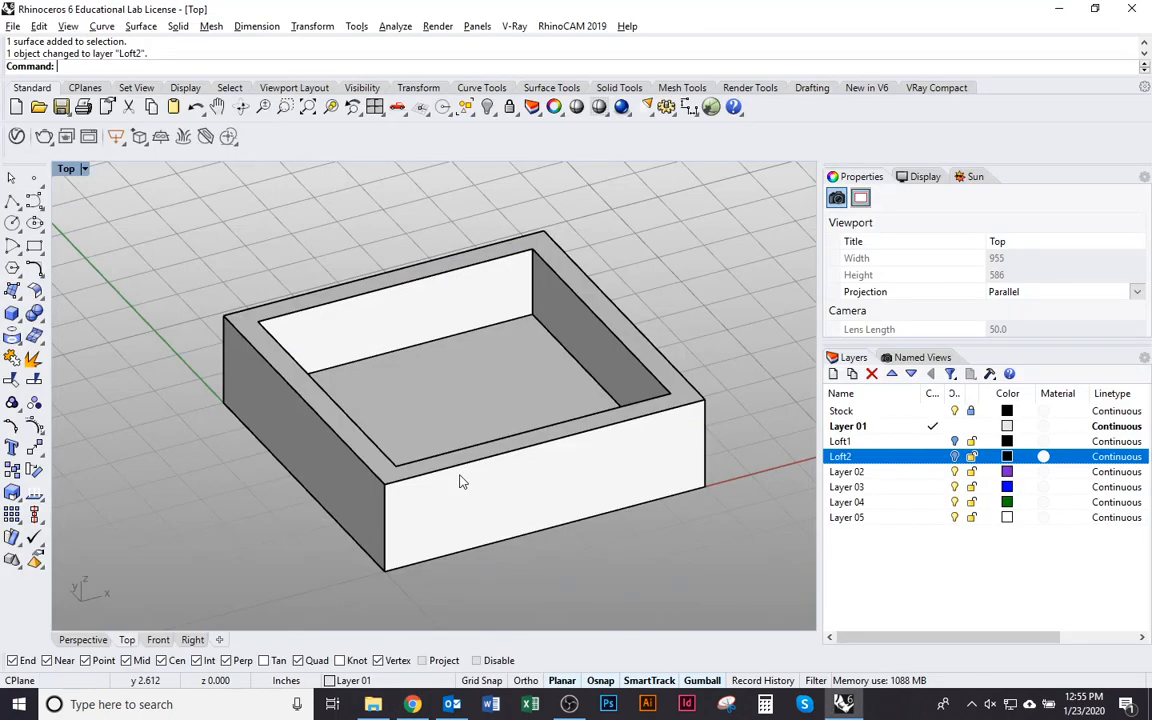
scroll(472, 368, "down", 8)
right_click_drag(386, 496, 570, 476, "ctrl+shift")
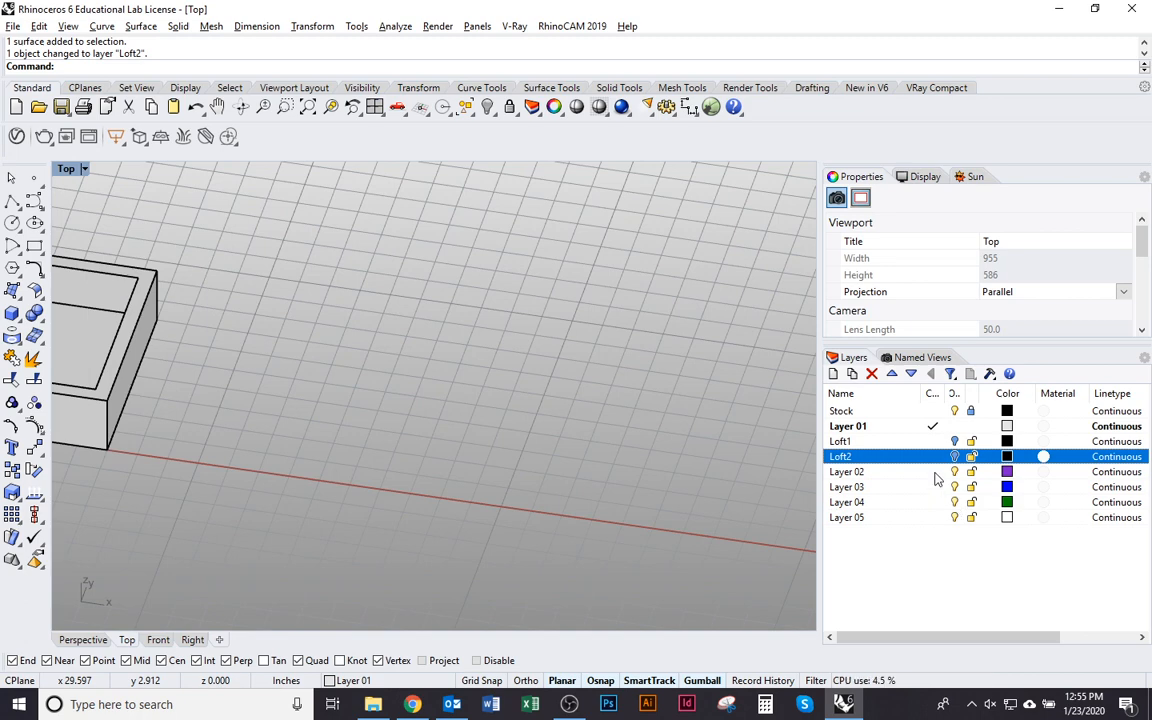
left_click(862, 472)
left_click(860, 476)
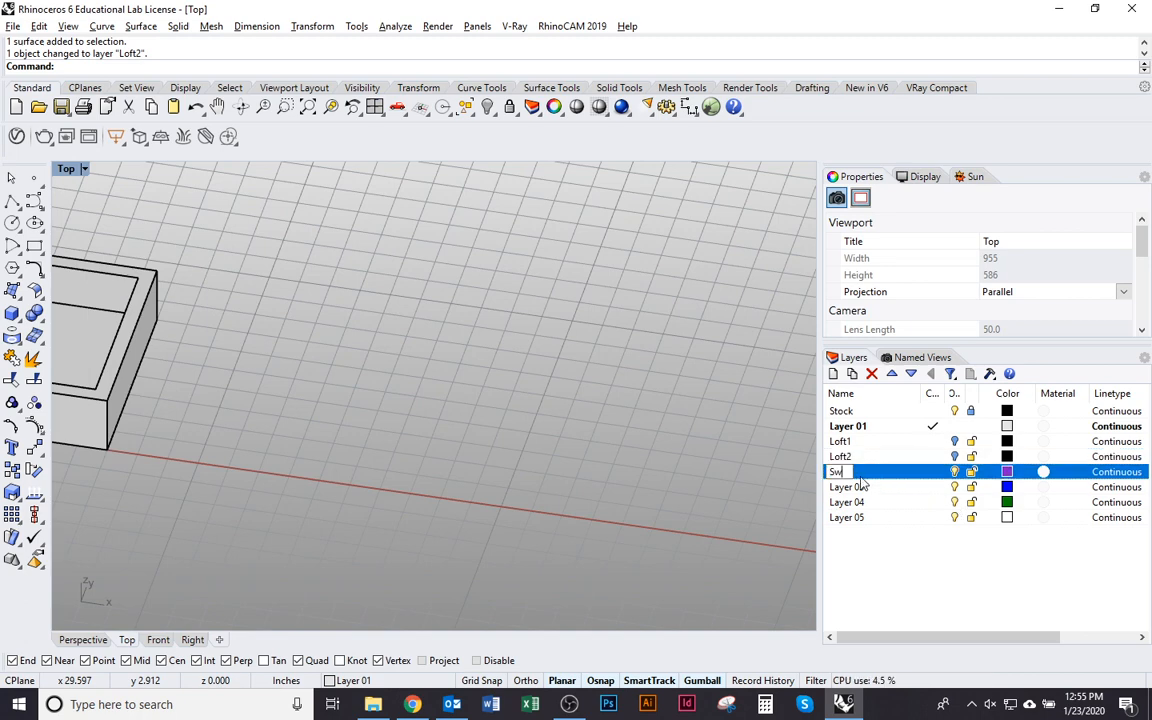
type("Sweep2")
left_click(932, 472)
Step: Create a 6 x 6 x 1 inch box on the empty grid beside the stock tray
right_click_drag(592, 463, 510, 537, "ctrl+shift")
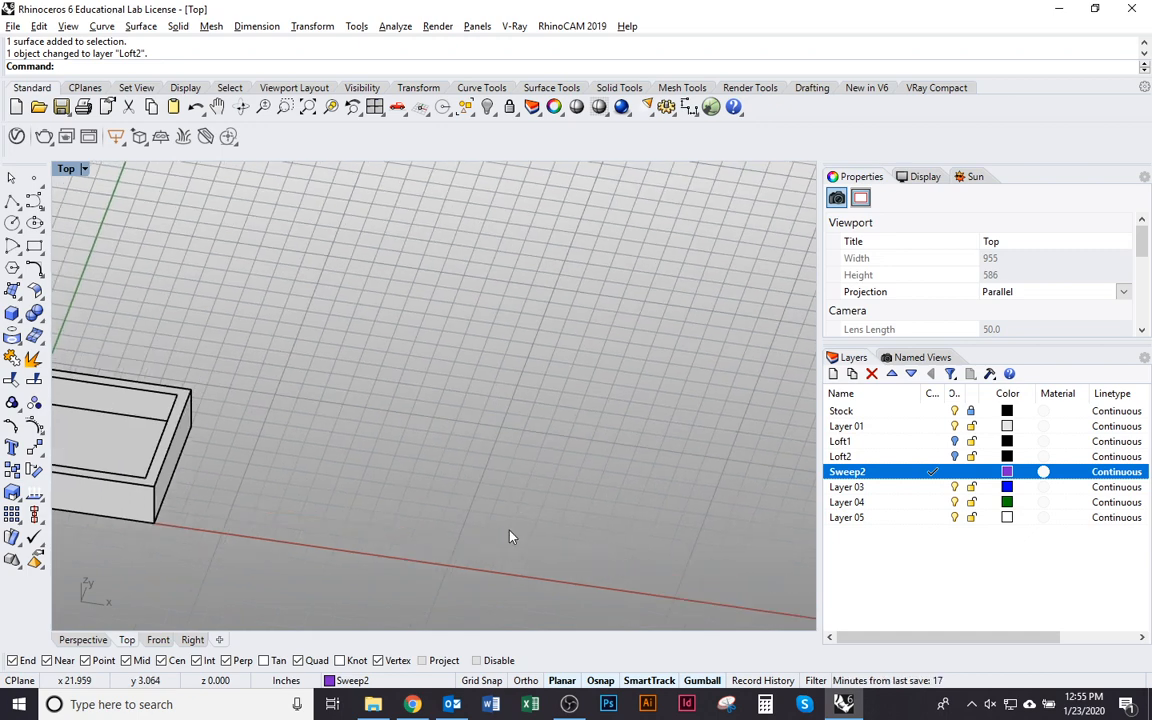
type("box")
key("Return")
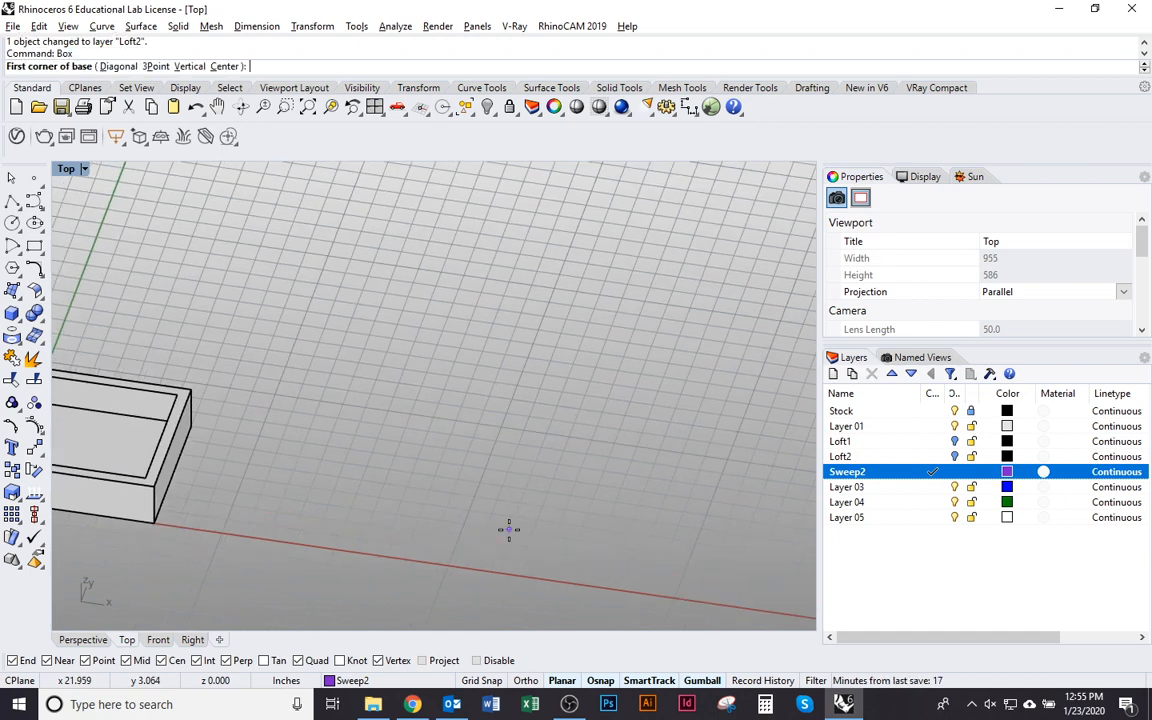
left_click(441, 453)
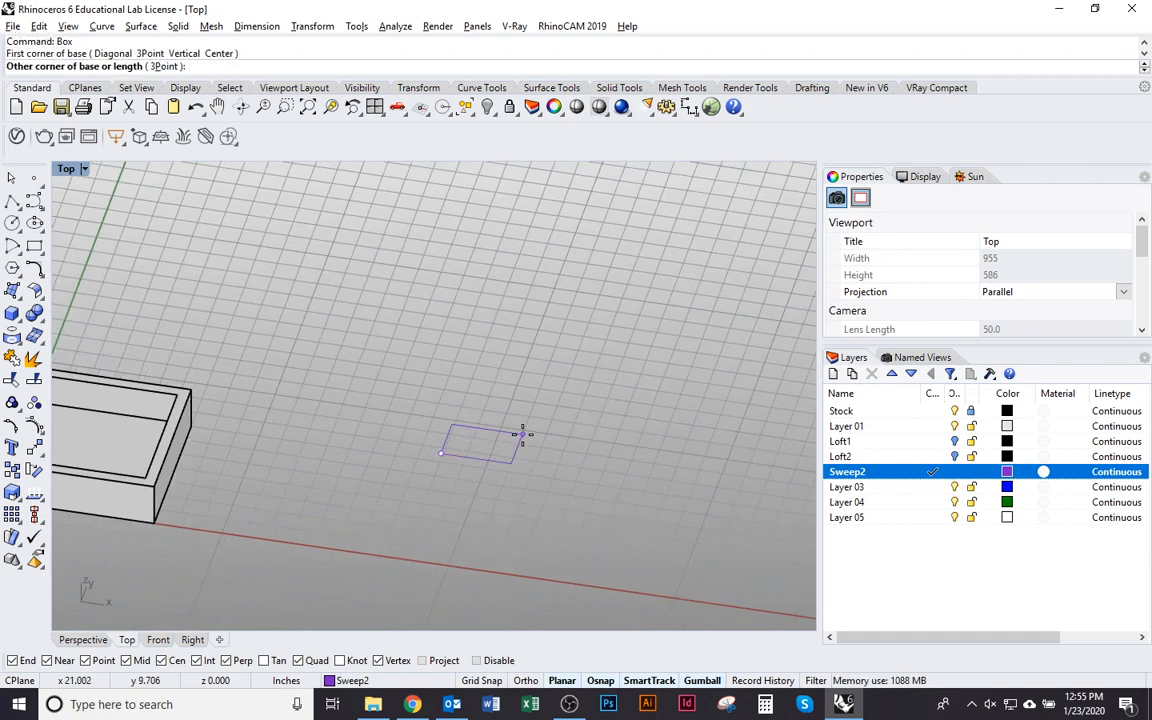
type("6")
key("Return")
key("Return")
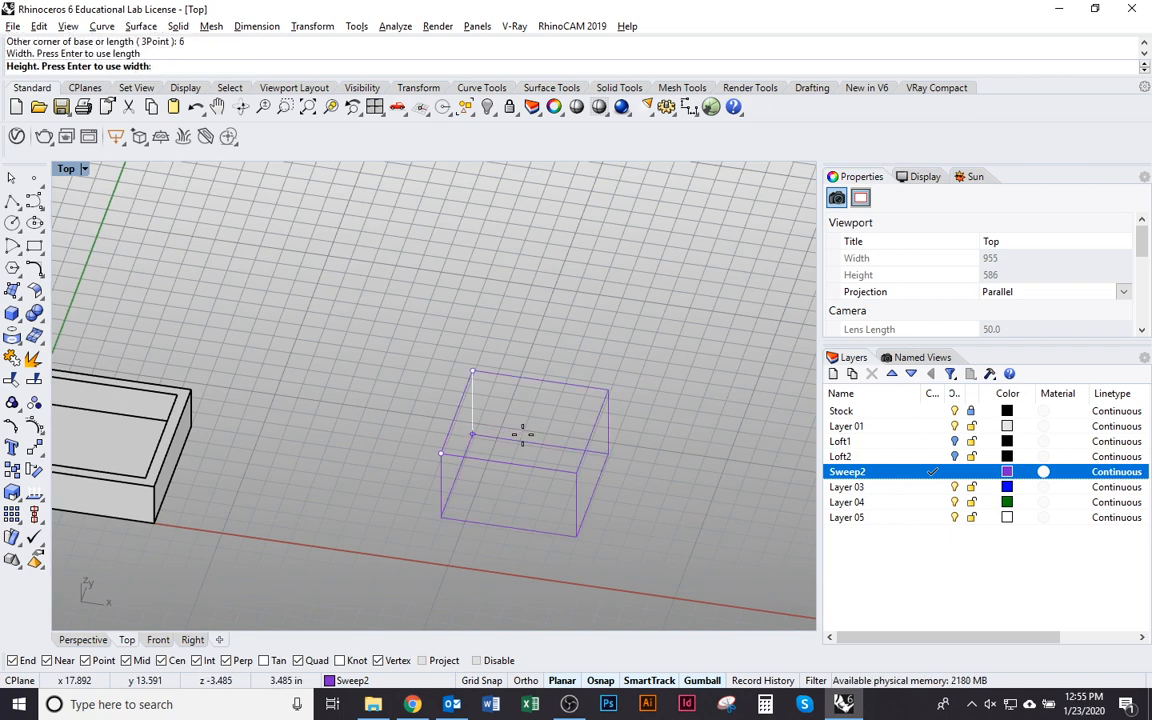
type("1\\")
key("Return")
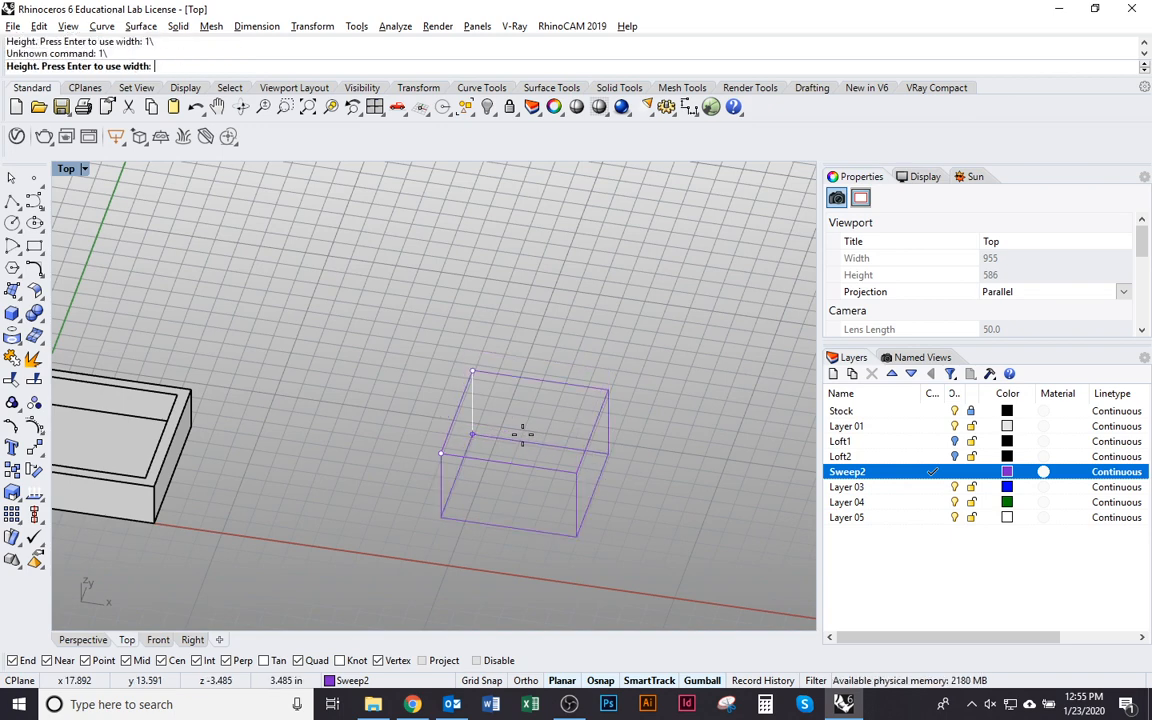
type("1")
key("Return")
scroll(535, 380, "up", 5)
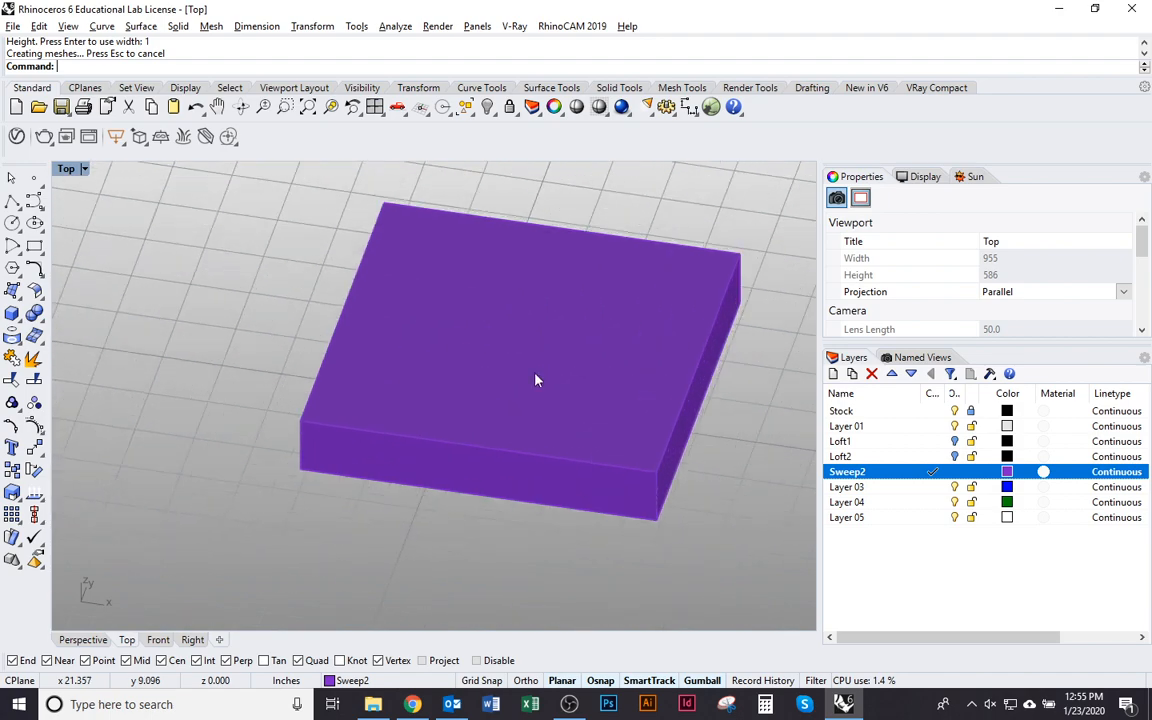
scroll(463, 517, "down", 4)
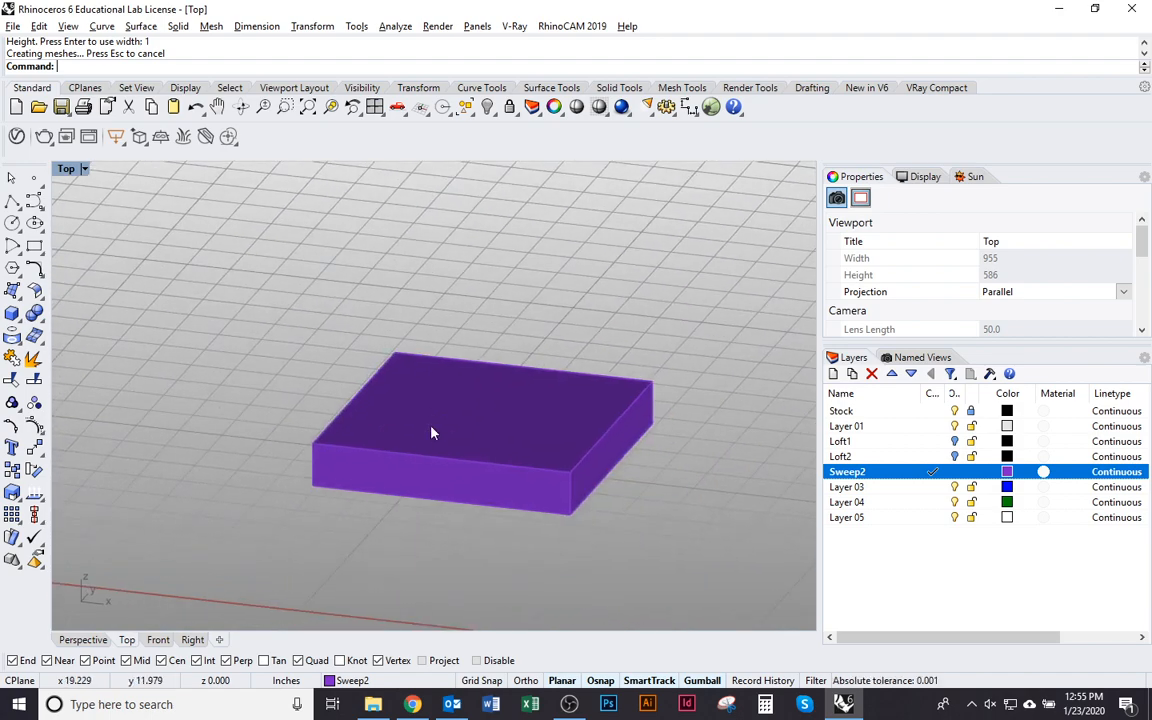
Step: Zoom to the new box and look at the Sweep2 surface example in the CNC Router Workshop document
left_click(432, 432)
key("ctrl+shift+e")
scroll(515, 420, "down", 3)
key("alt+Tab")
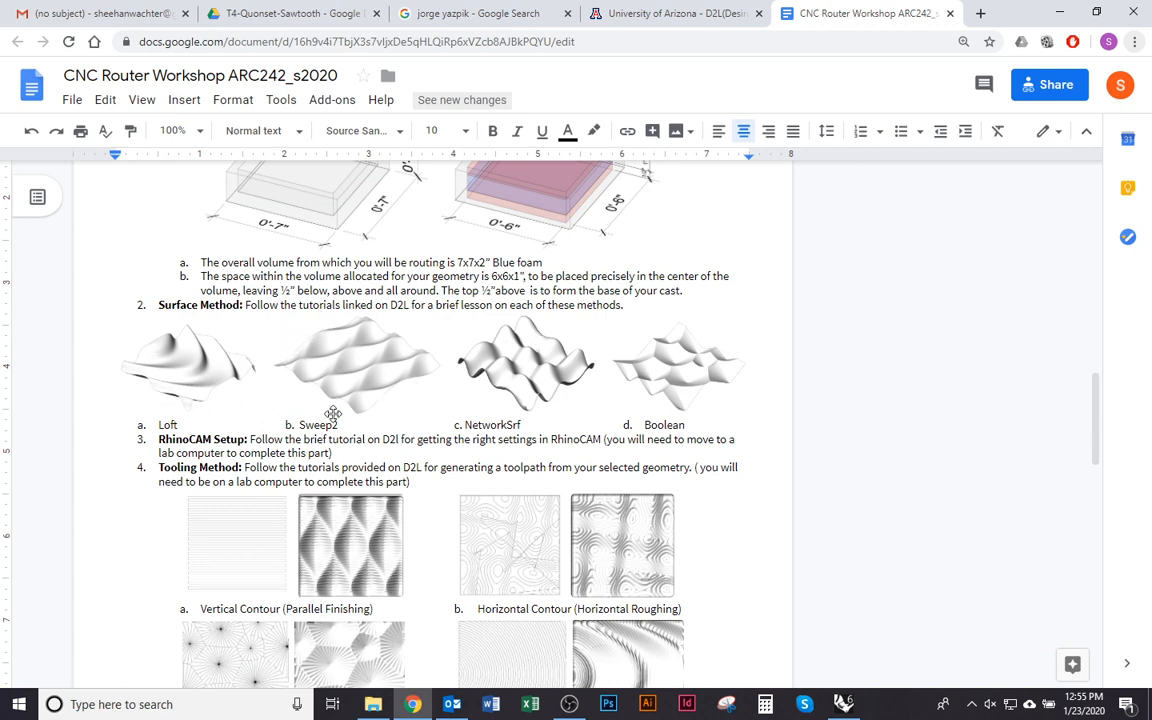
key("alt+Tab")
scroll(580, 483, "down", 2)
left_click(577, 487)
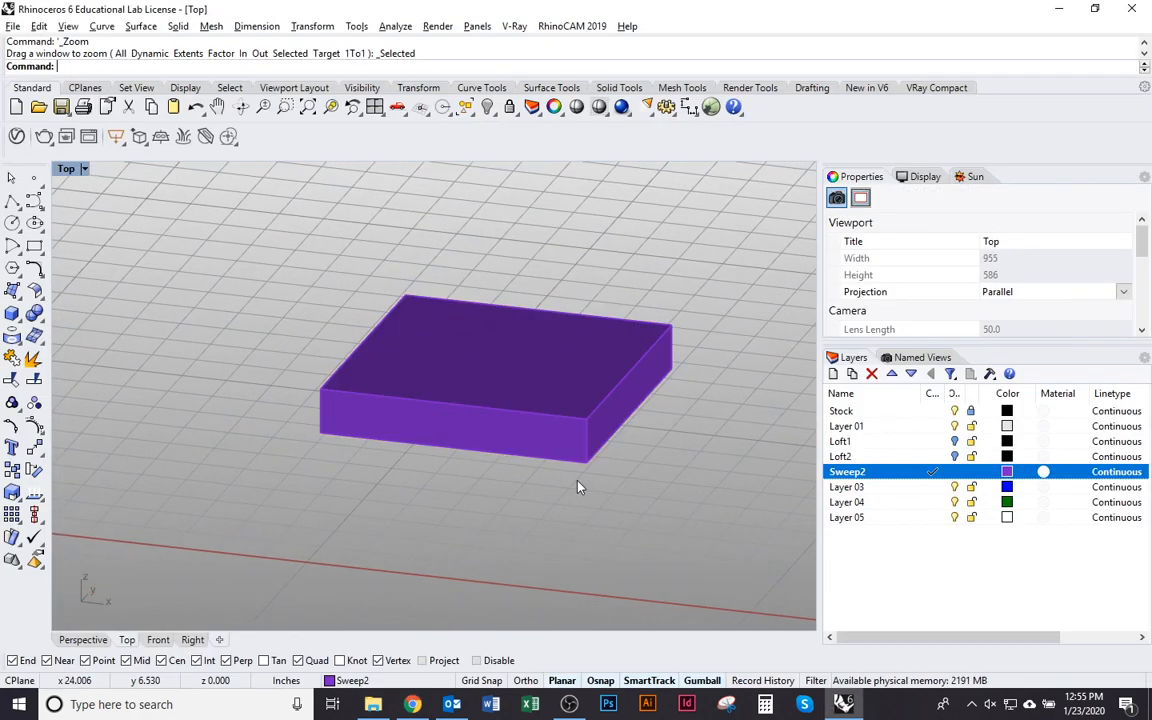
Step: Draw a vertical polyline 1 inch long above the box's front edge in the Front view
left_click(165, 638)
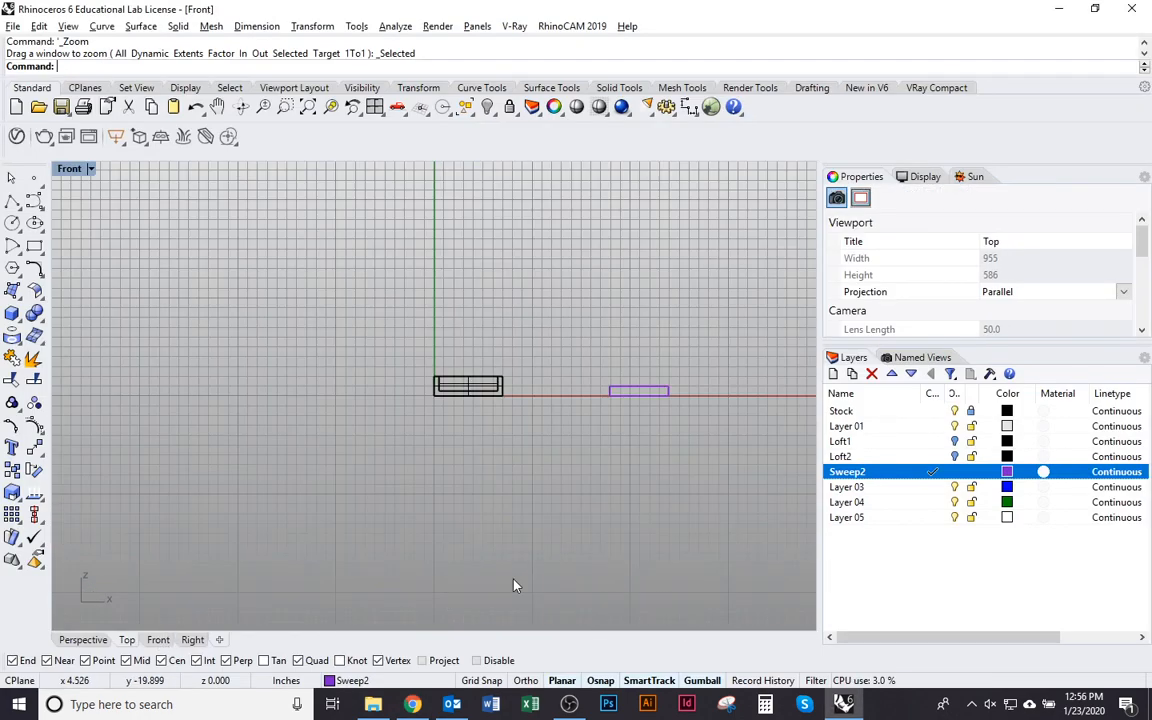
scroll(590, 465, "up", 4)
scroll(551, 459, "down", 2)
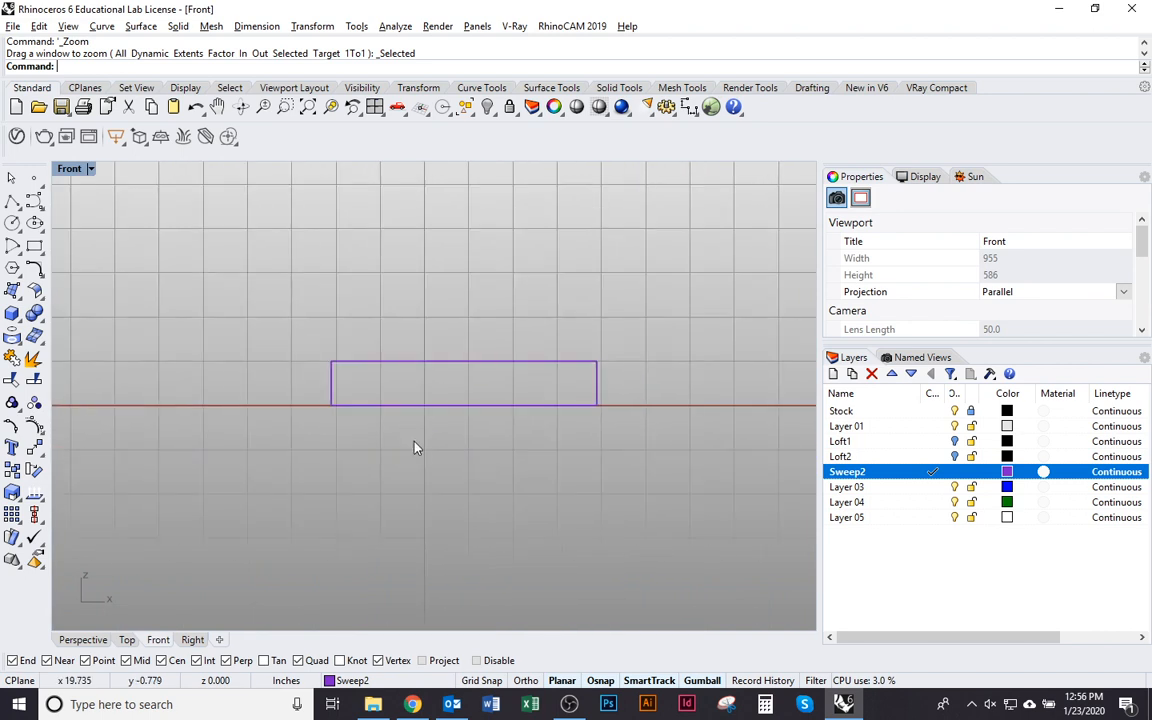
right_click_drag(414, 445, 476, 476)
key("Right")
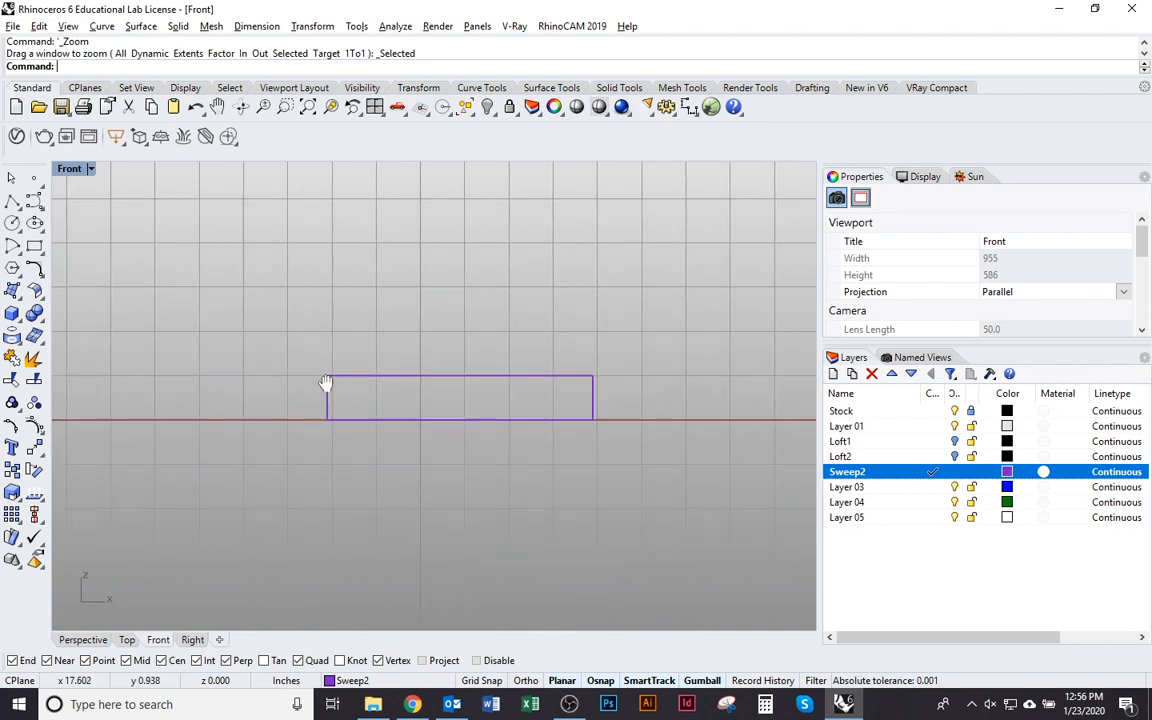
right_click_drag(327, 383, 336, 361)
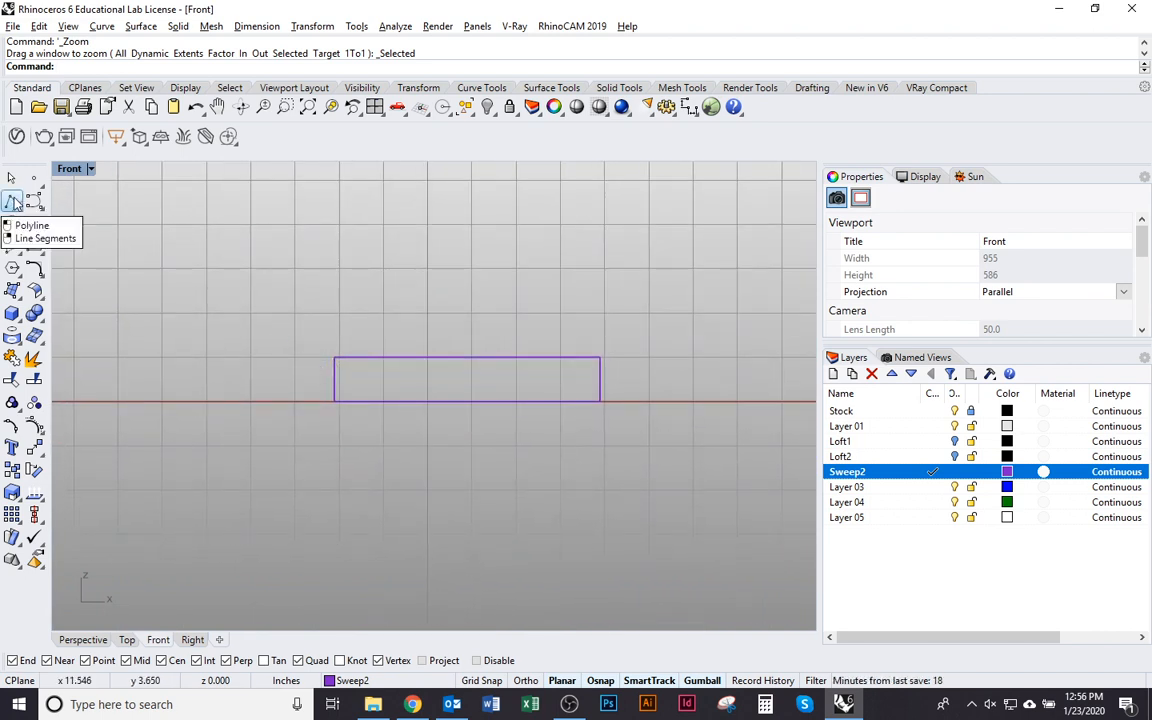
left_click(12, 202)
left_click(352, 313)
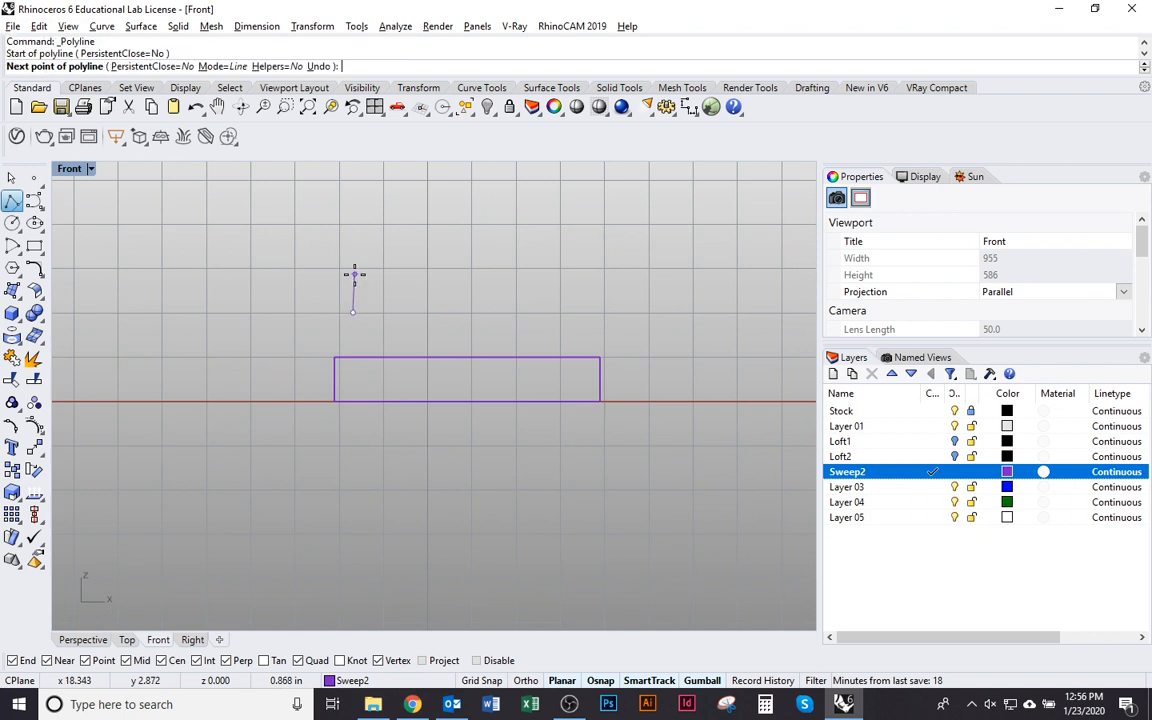
type("1")
key("Return")
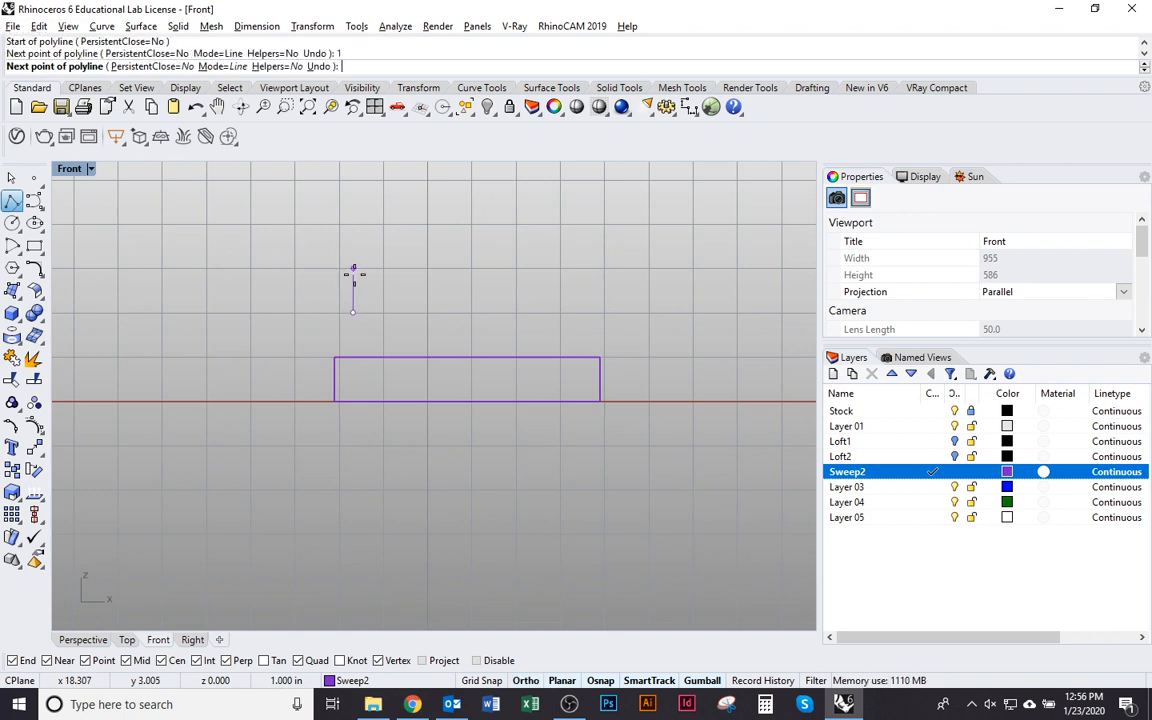
left_click(353, 273)
key("Return")
scroll(385, 285, "up", 2)
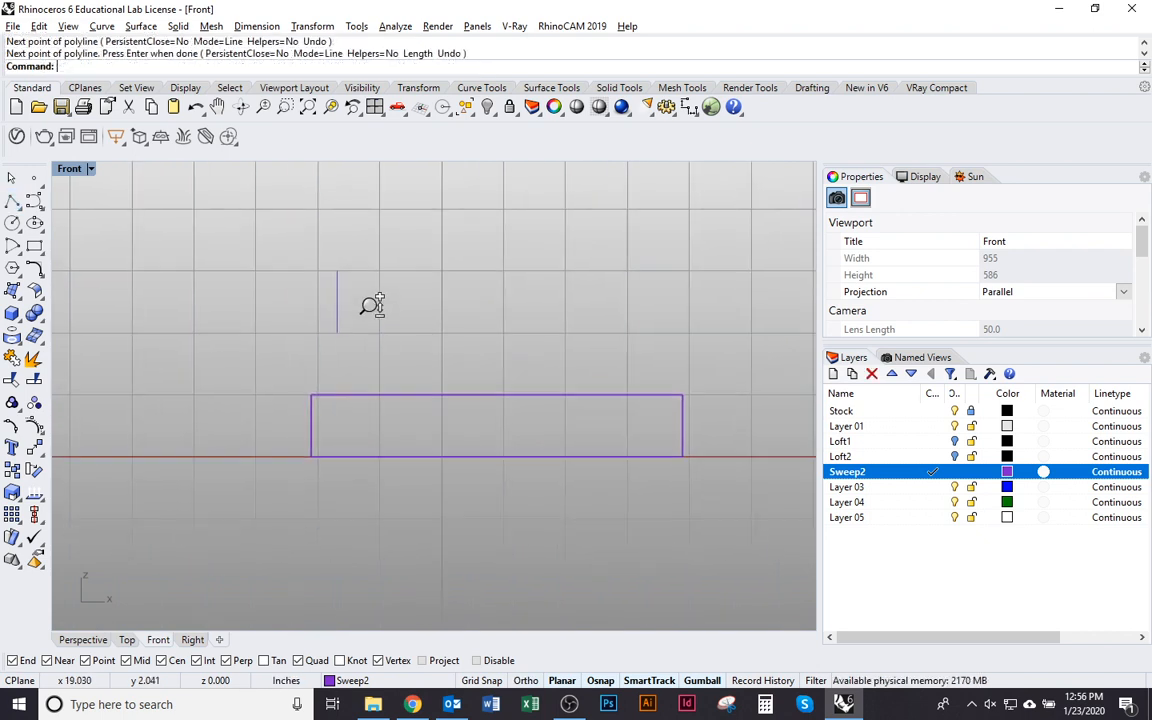
Step: Copy the vertical guide line horizontally by 1 inch
left_click(336, 312)
right_click_drag(508, 364, 482, 346)
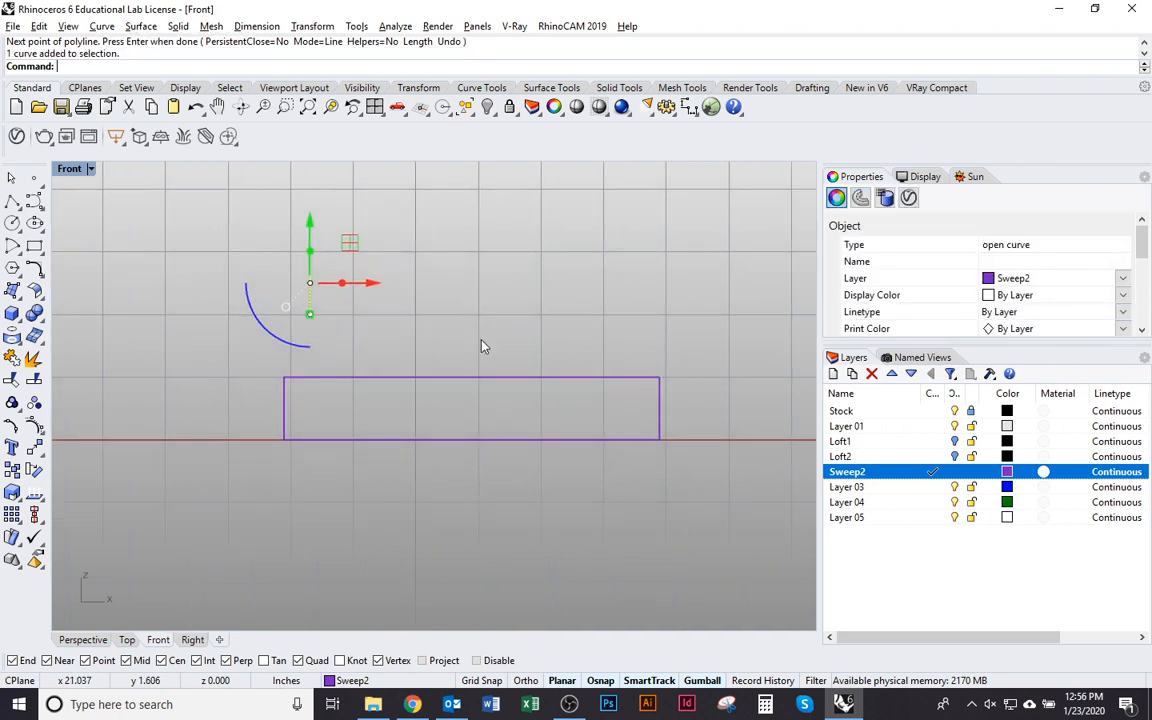
type("Copy")
key("Return")
left_click(390, 333)
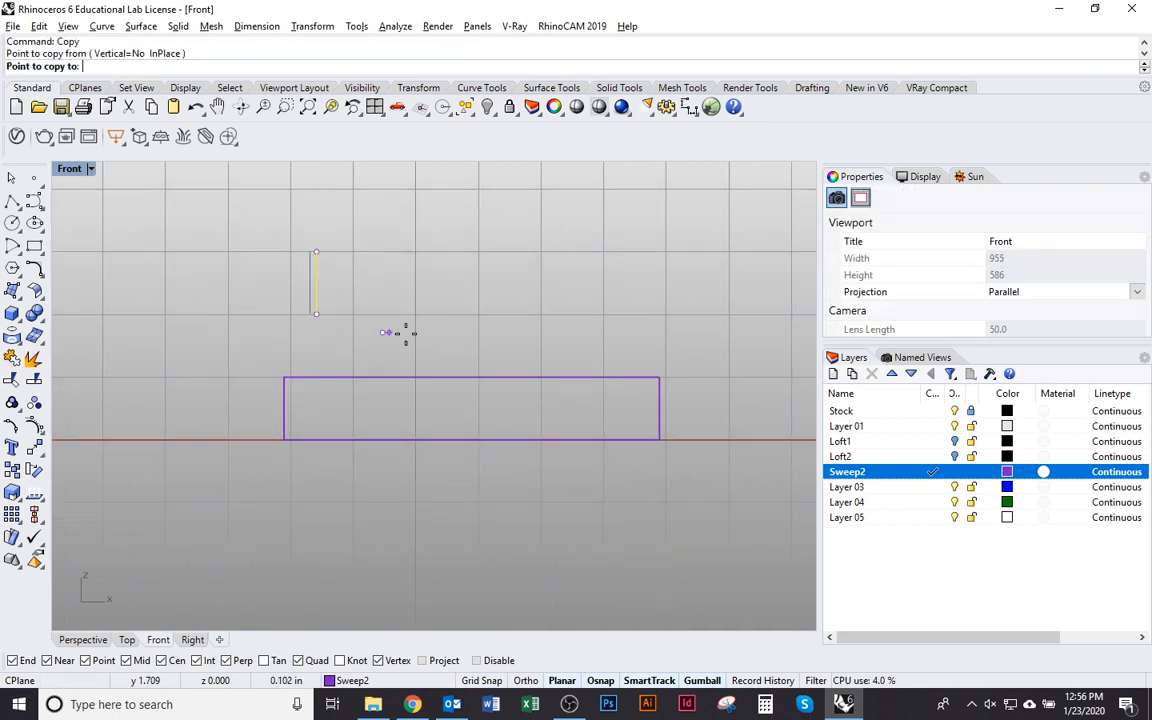
type("1")
key("Return")
type("1")
left_click(468, 333)
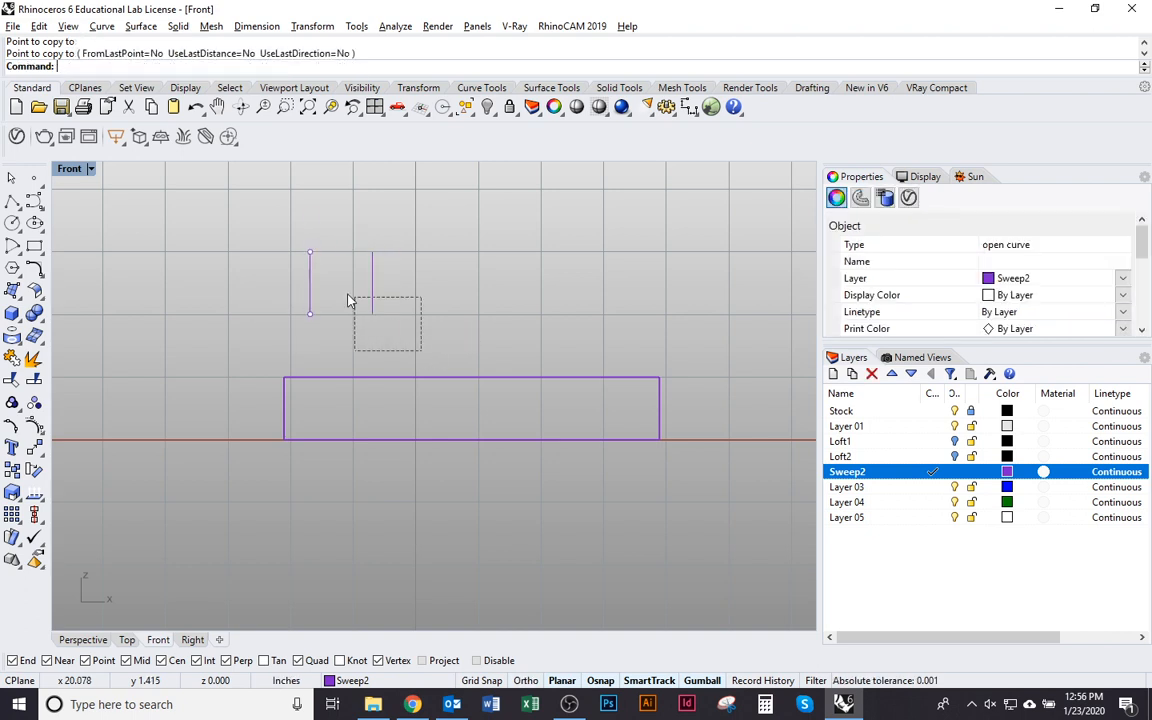
Step: Copy the second guide line six more times at 1 inch spacing to extend the row to eight lines
key("ctrl+c")
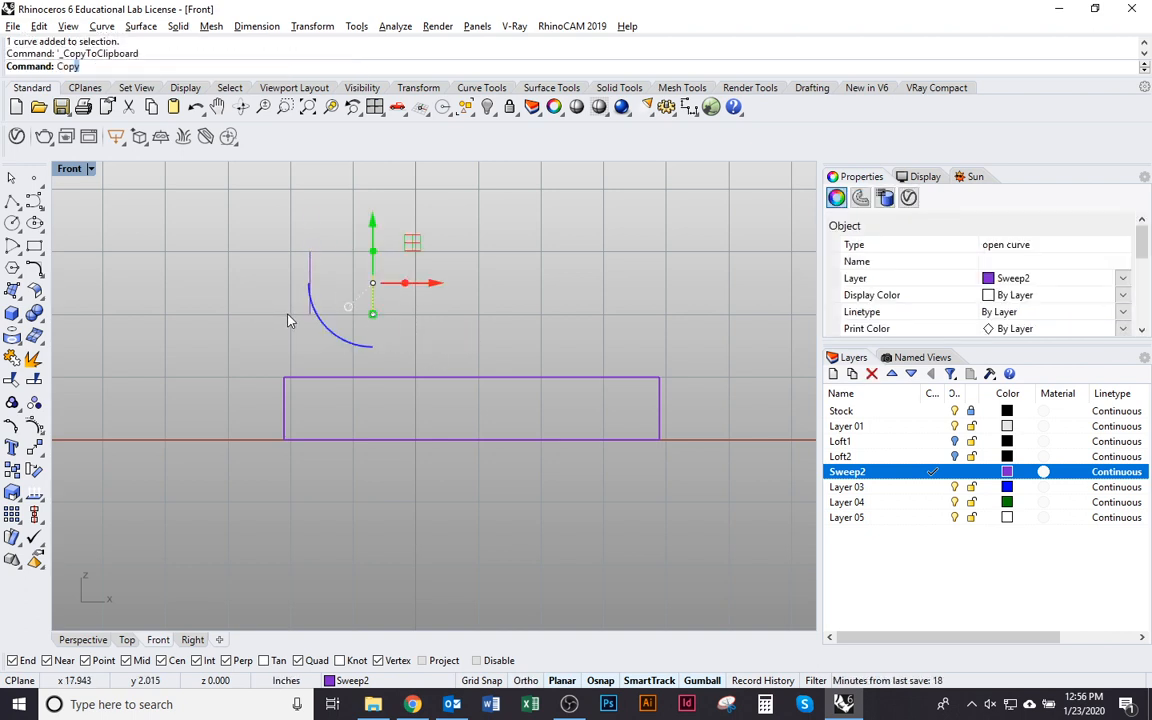
key("Return")
left_click(309, 312)
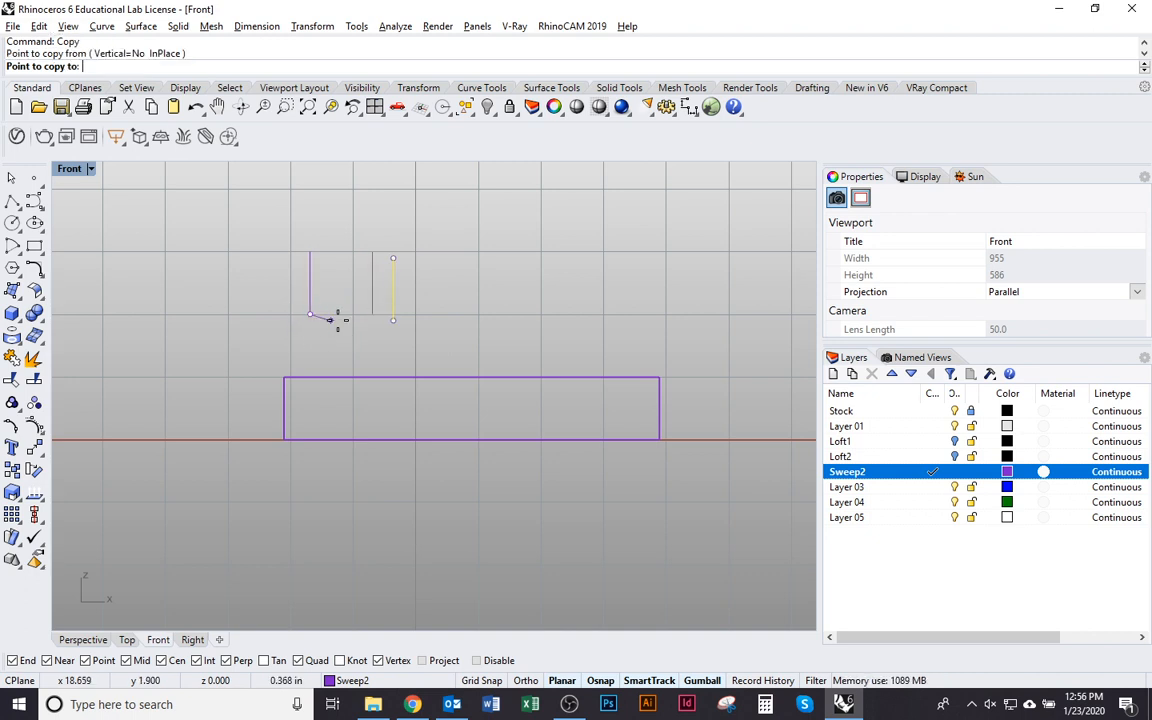
left_click(372, 314)
left_click(434, 314)
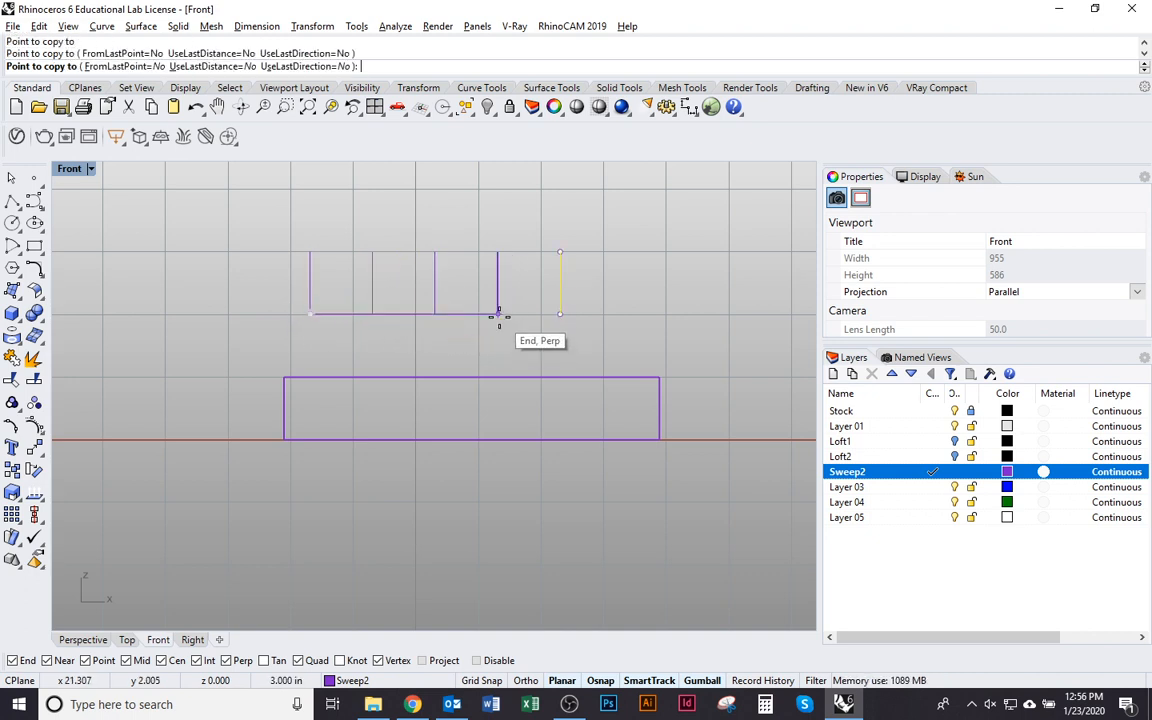
left_click(497, 314)
left_click(560, 314)
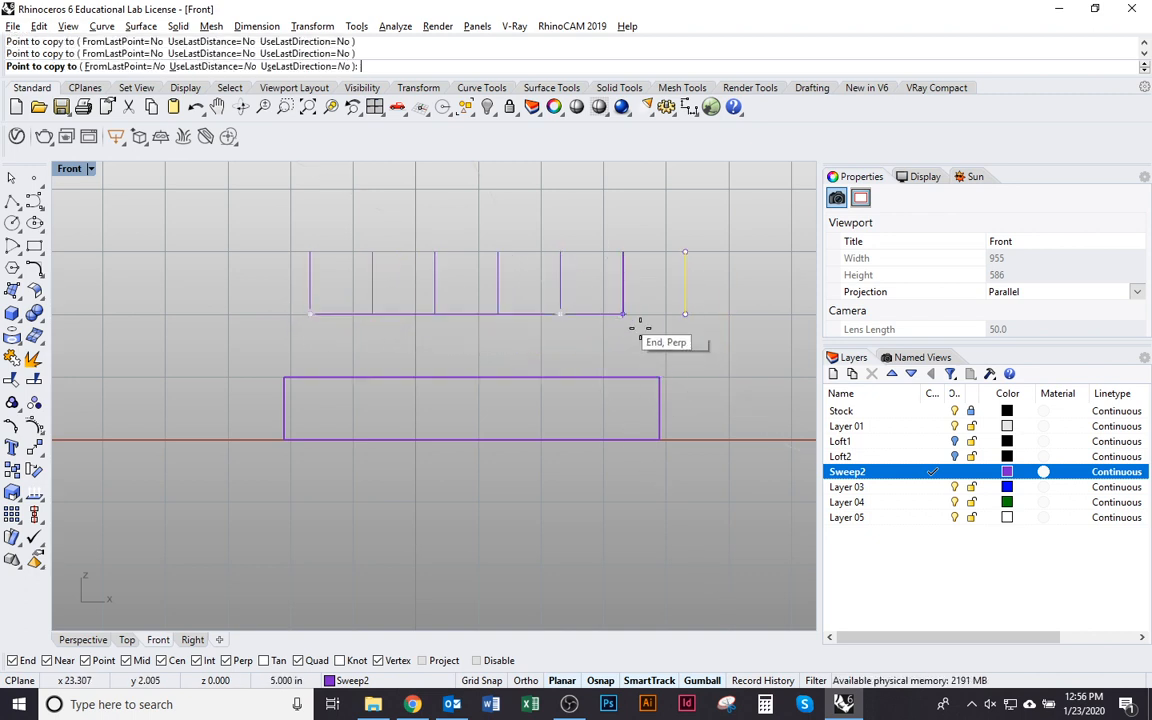
left_click(623, 314)
left_click(685, 314)
right_click(733, 411)
left_click(734, 411)
Step: Draw an interpolated curve through alternating upper and lower ends of the eight vertical guide lines to form a wave
right_click_drag(734, 411, 618, 415)
scroll(618, 415, "down", 2)
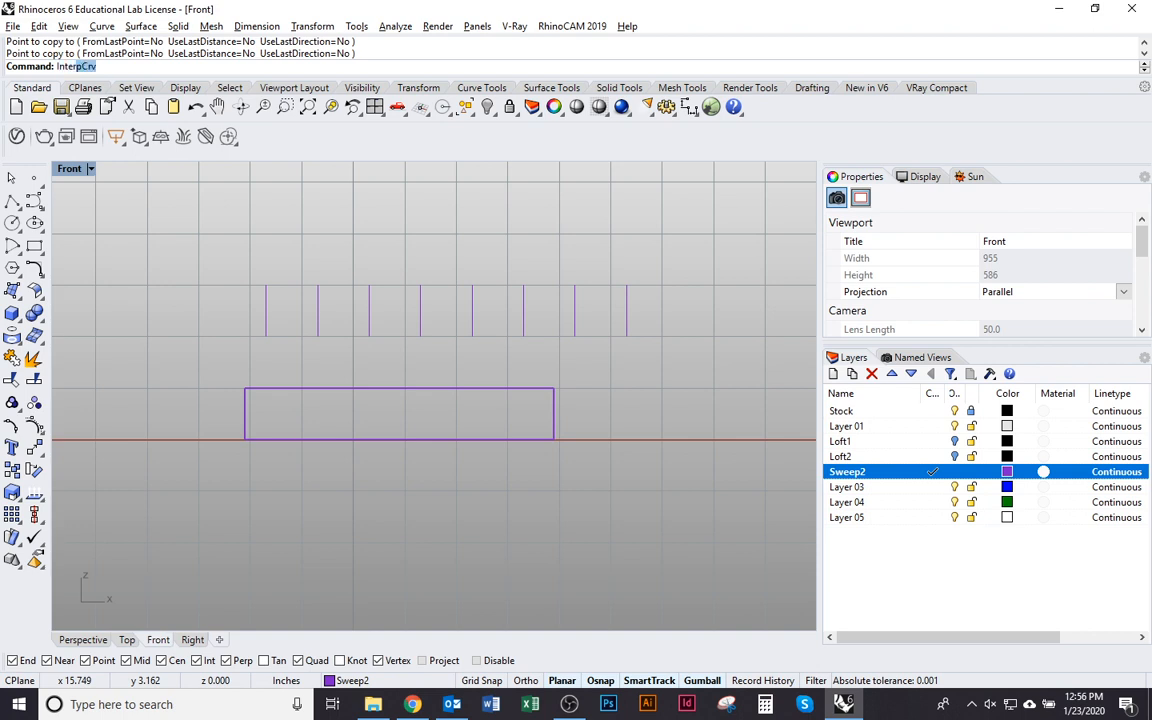
key("Return")
left_click(267, 284)
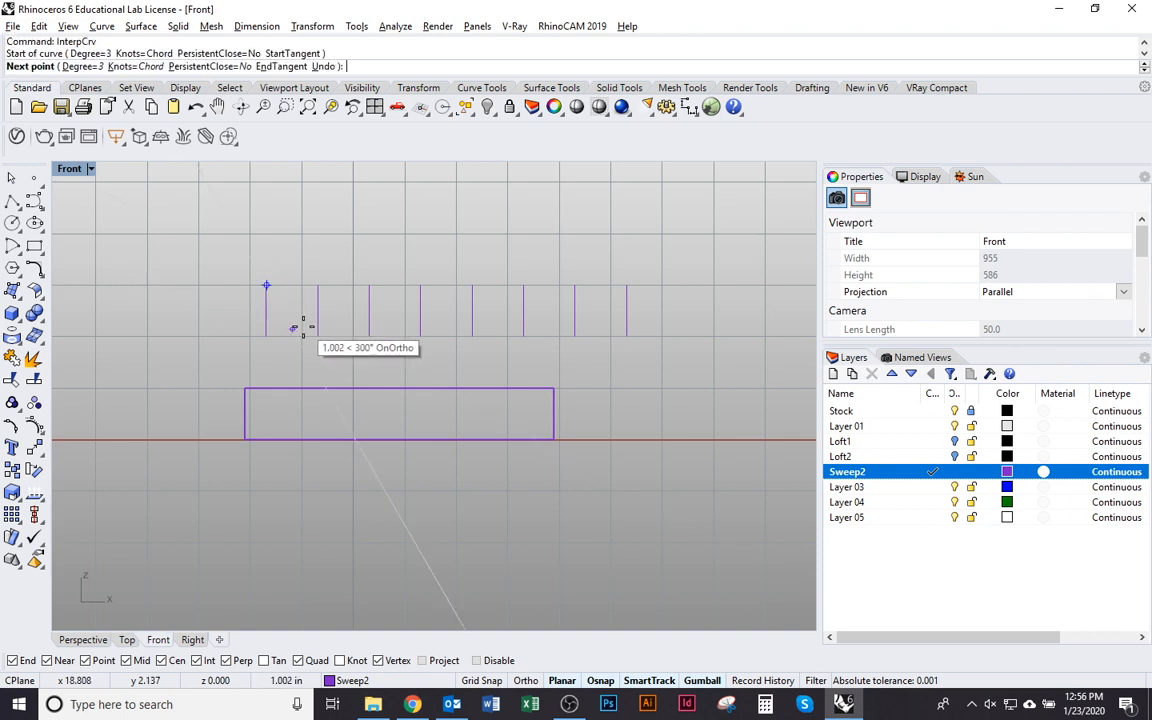
left_click(318, 334)
left_click(369, 285)
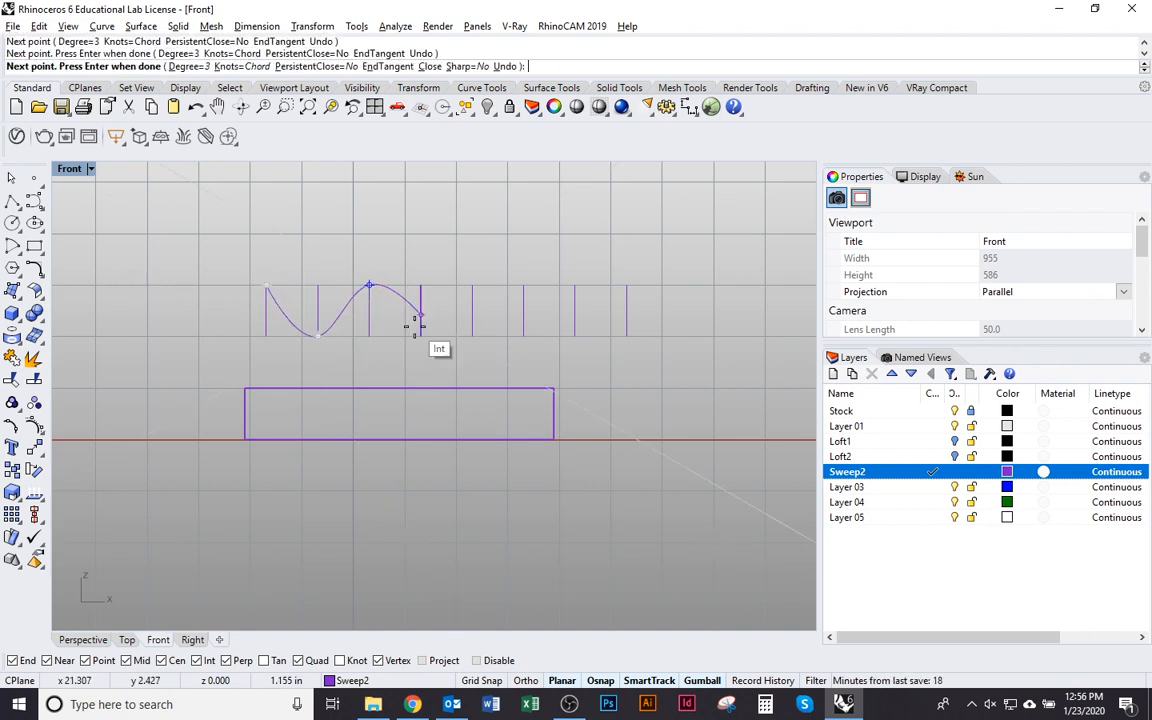
left_click(420, 334)
left_click(472, 285)
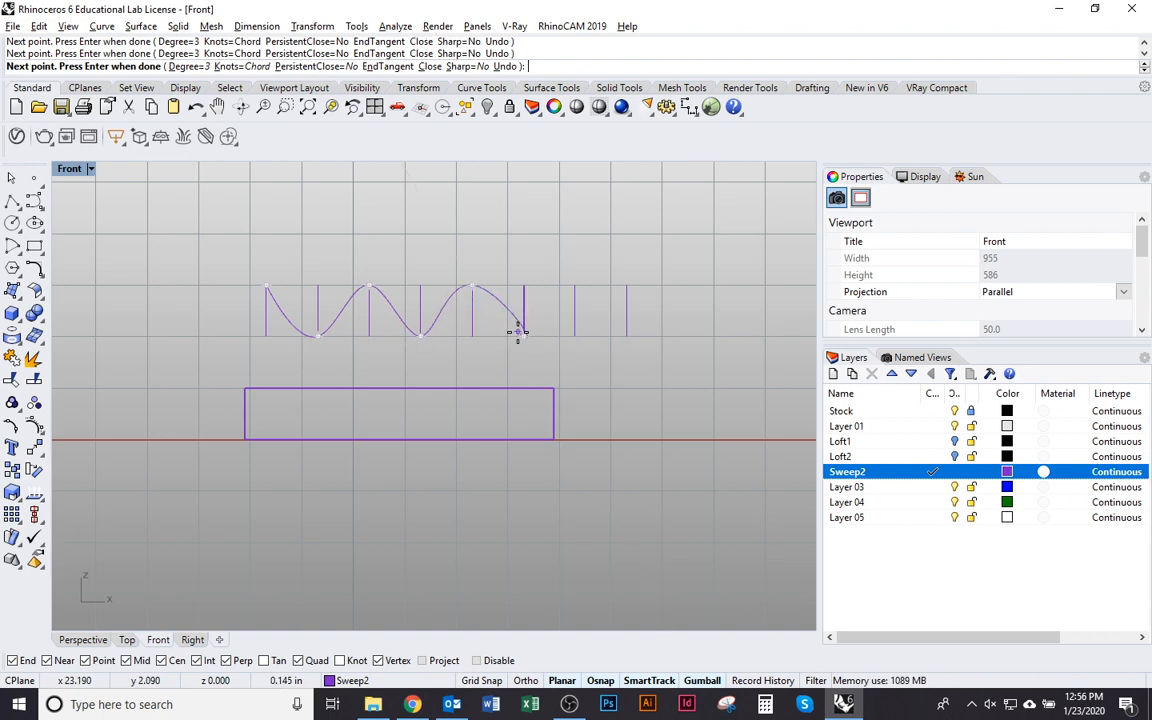
left_click(523, 334)
left_click(574, 285)
left_click(628, 338)
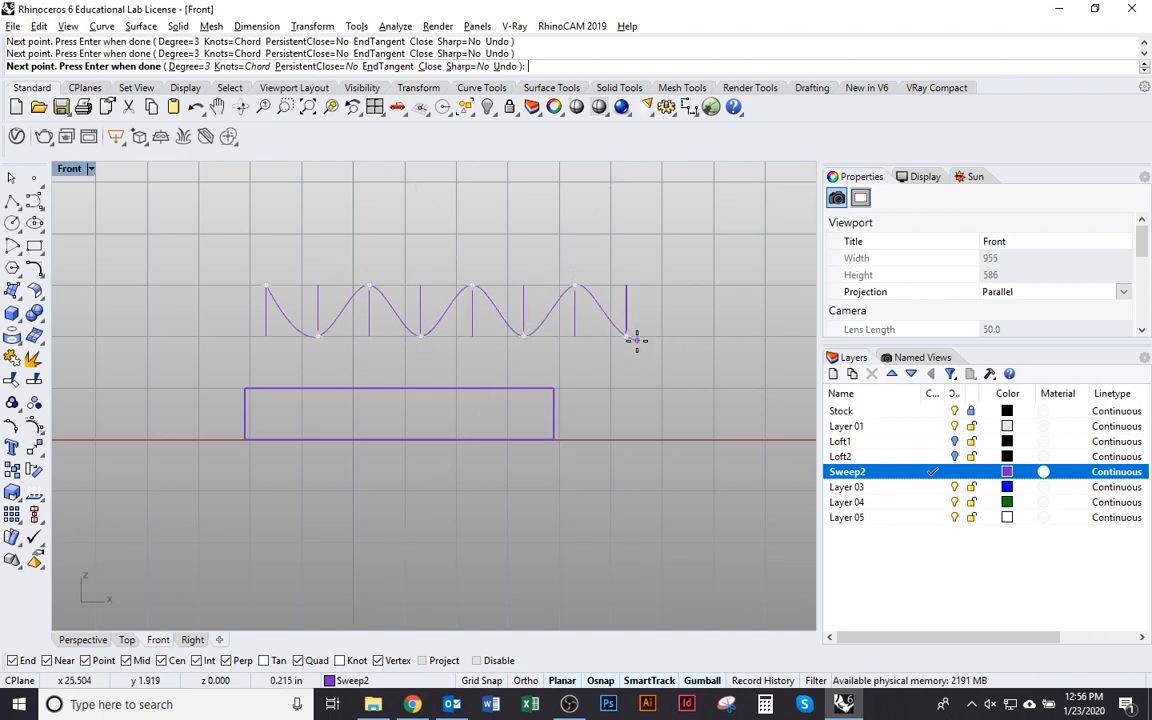
key("Return")
scroll(569, 332, "up", 3)
right_click_drag(572, 354, 604, 351)
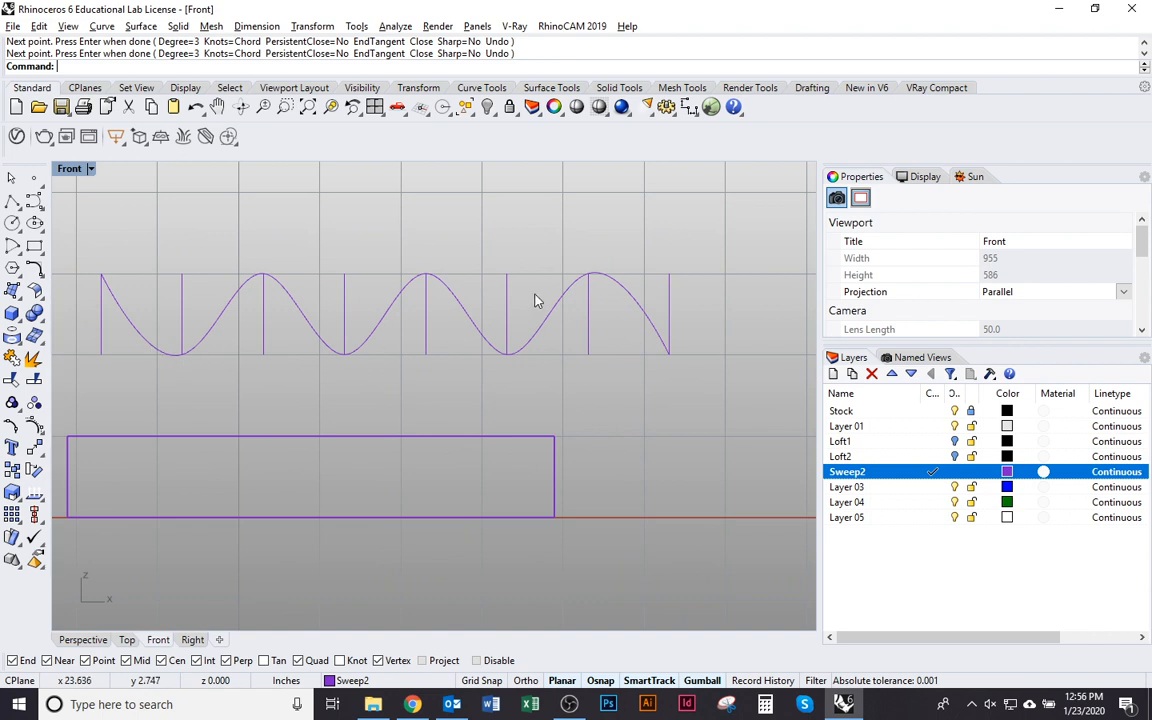
key("Left")
key("Down")
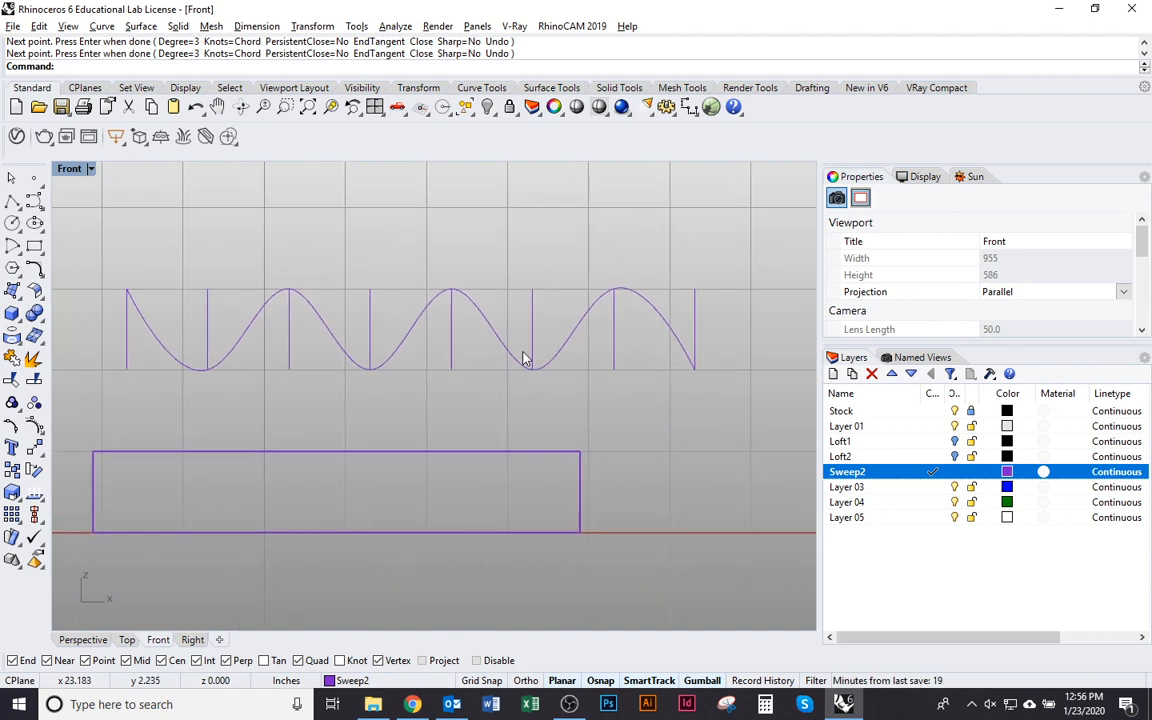
left_click(529, 351)
left_click(207, 327, "shift")
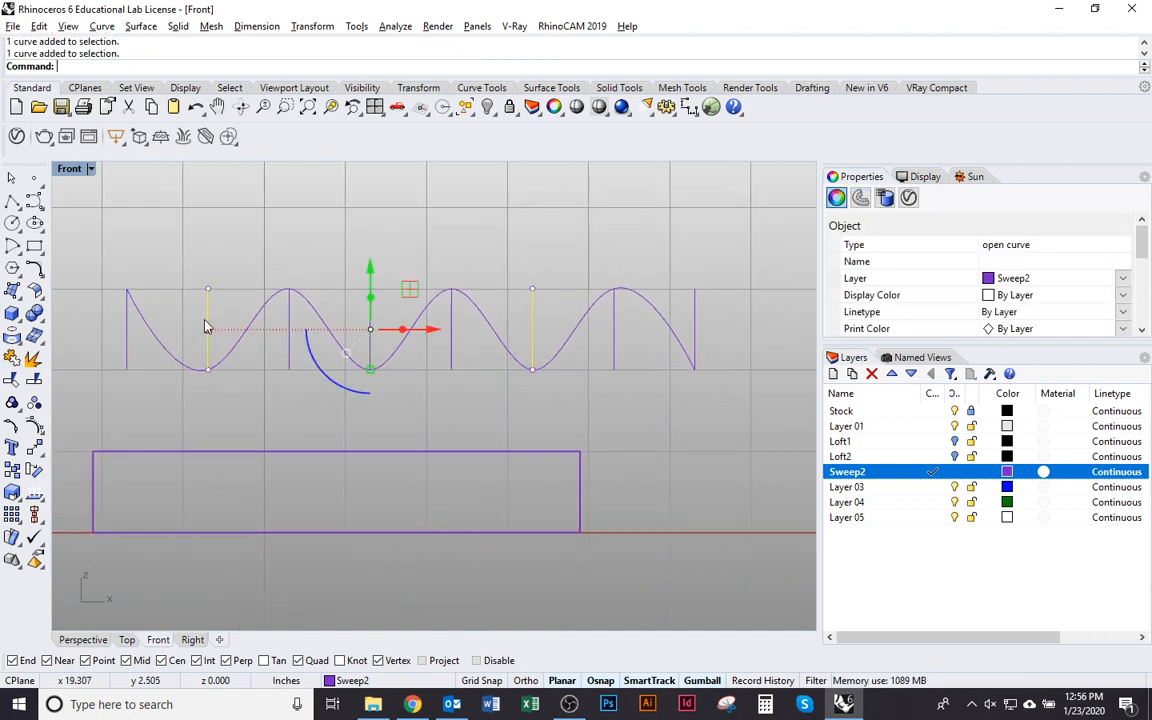
left_click(340, 411)
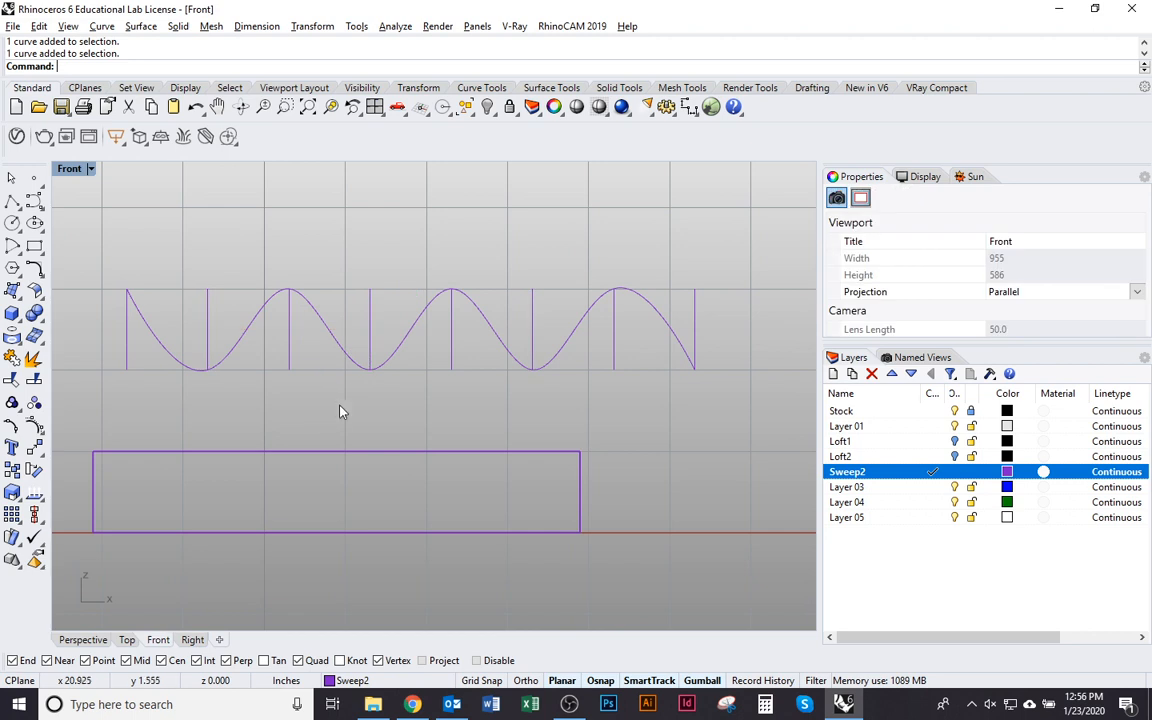
left_click(369, 352)
left_click(453, 420)
Step: Trim the wave curve outside the third and fifth guide lines, keeping only the middle U-shaped segment
left_click(288, 345)
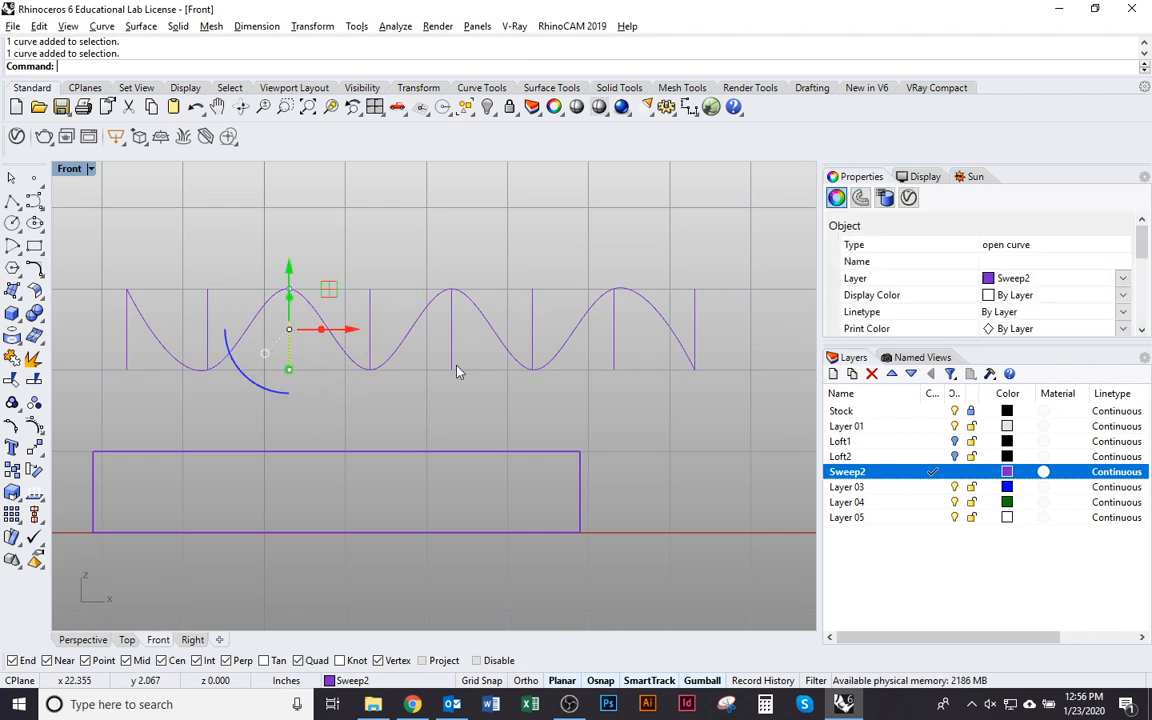
left_click(451, 340, "shift")
key("ctrl+t")
left_click(490, 330)
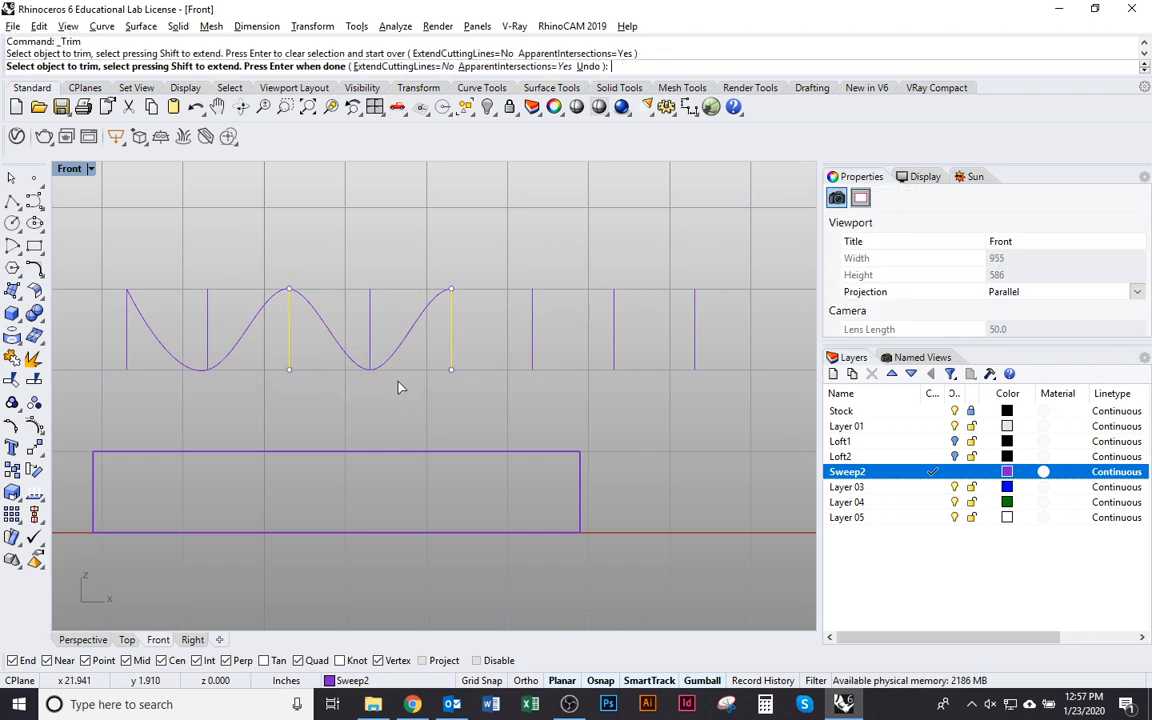
left_click(252, 330)
key("Return")
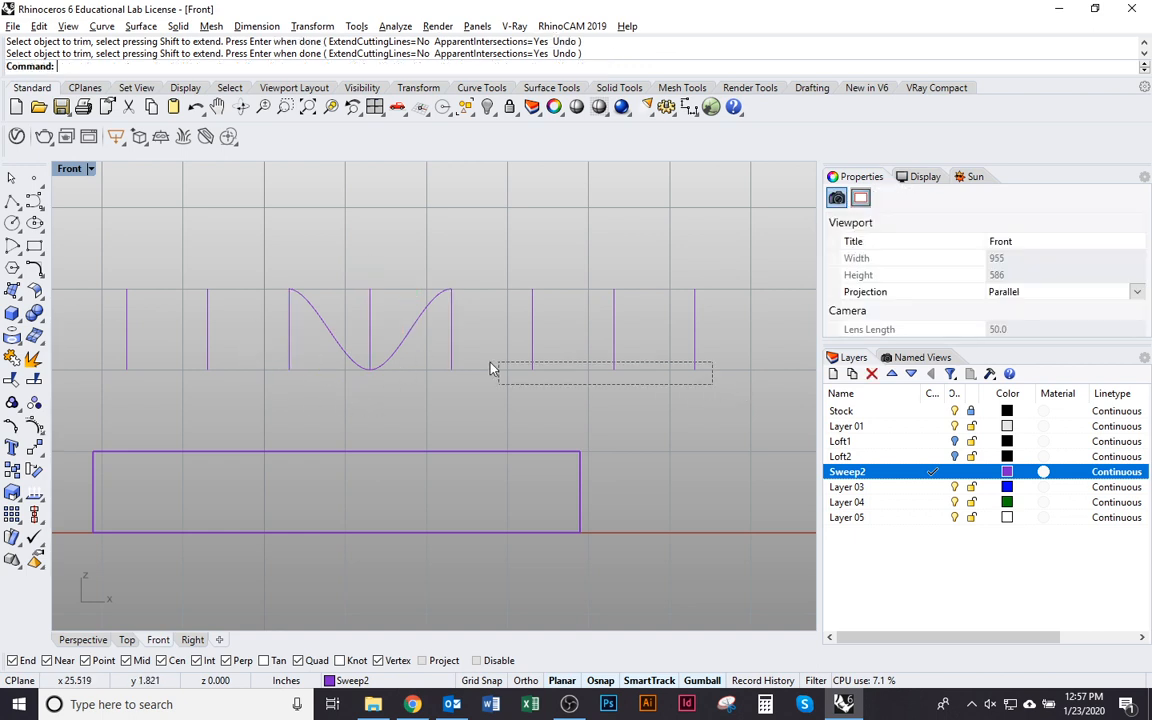
Step: Copy the trimmed wave segment 2 inches to each side, end to end, for a row of three segments
left_click_drag(490, 368, 444, 372)
left_click(335, 341)
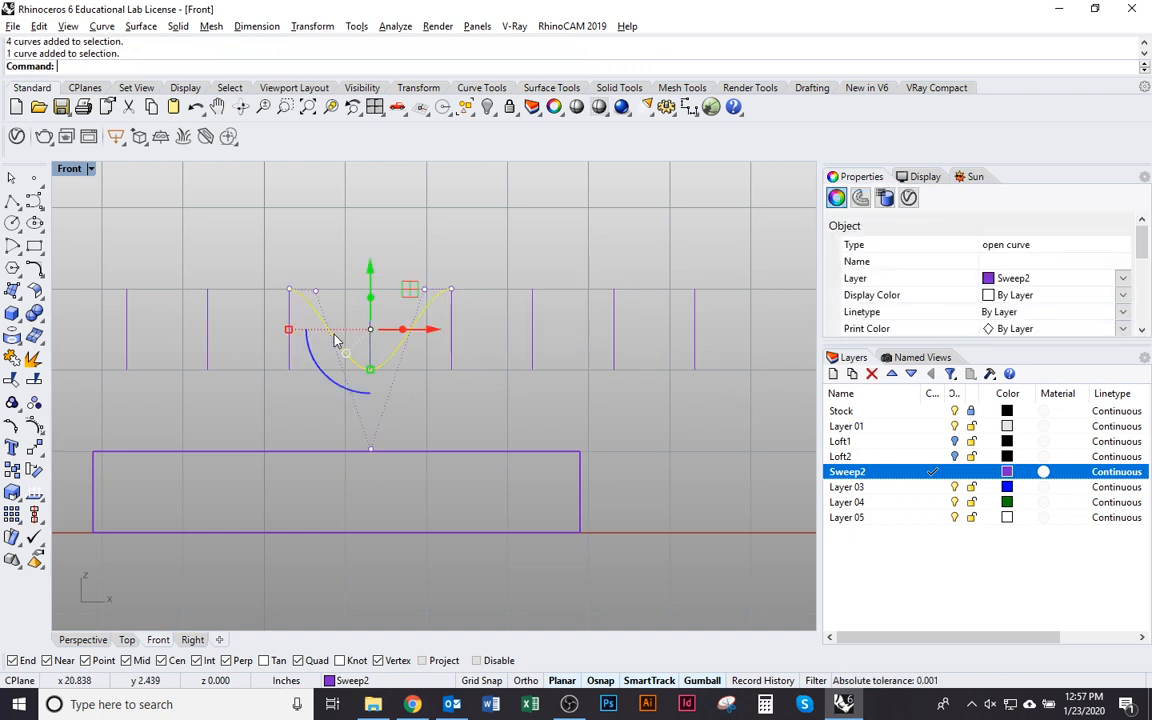
type("Copy")
key("Return")
left_click(334, 334)
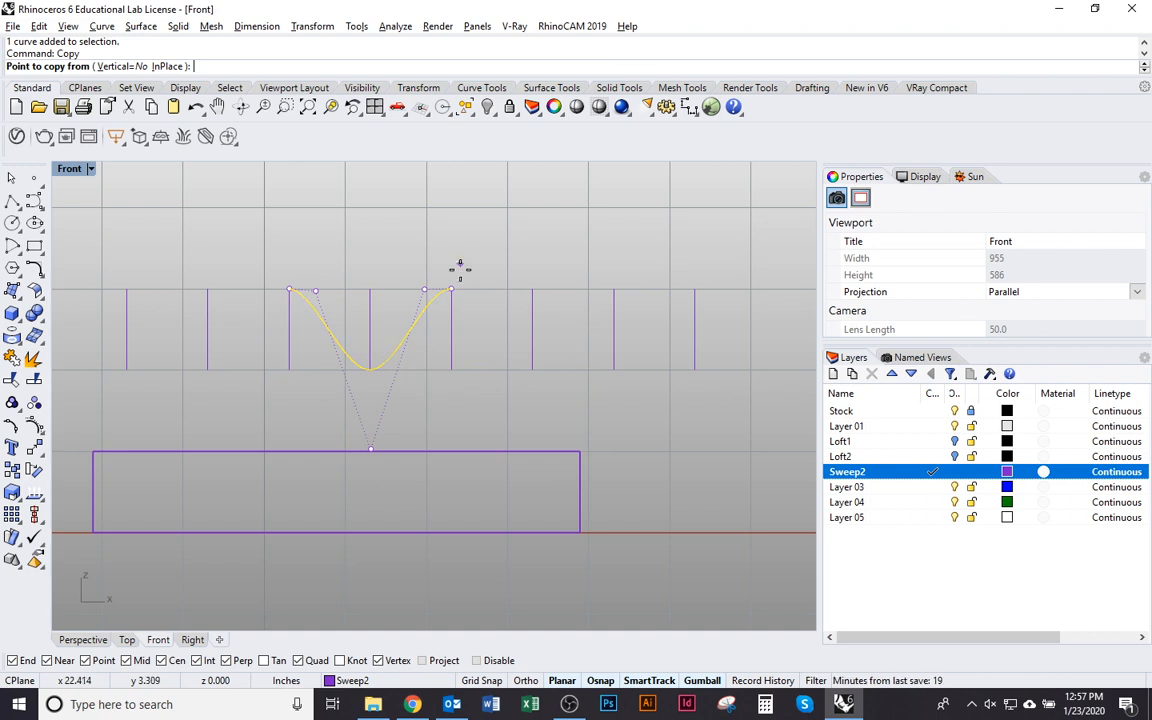
left_click(290, 290)
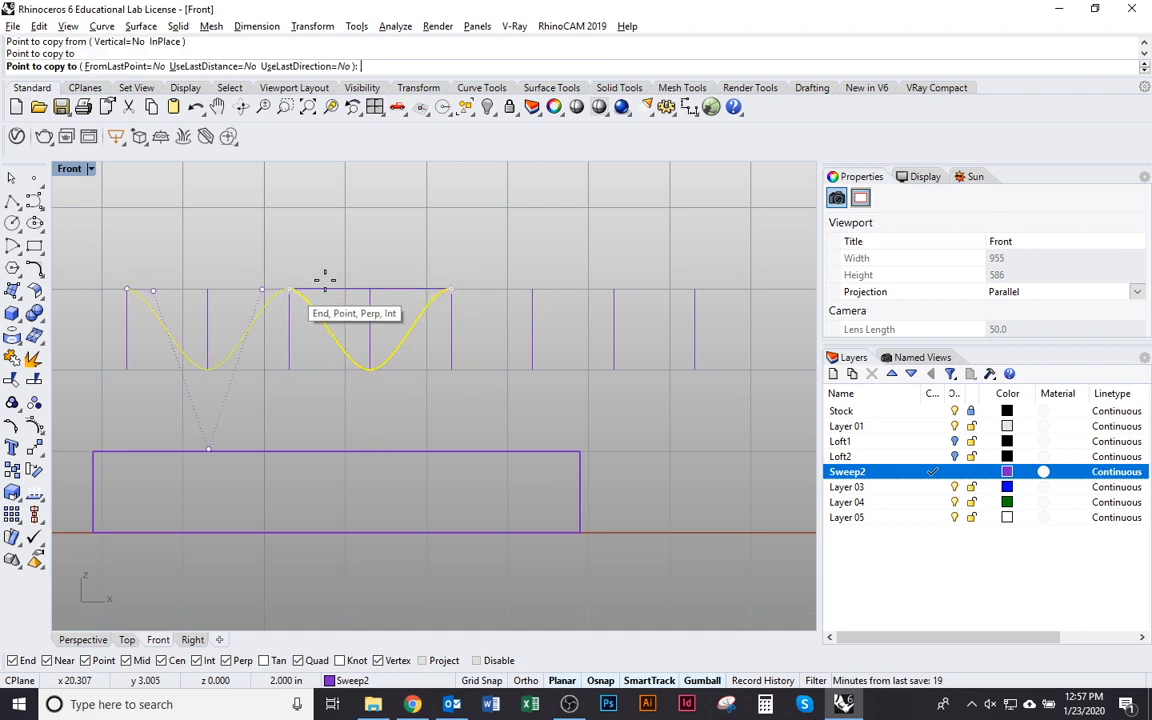
left_click(616, 290)
key("Return")
key("Return")
left_click(284, 290)
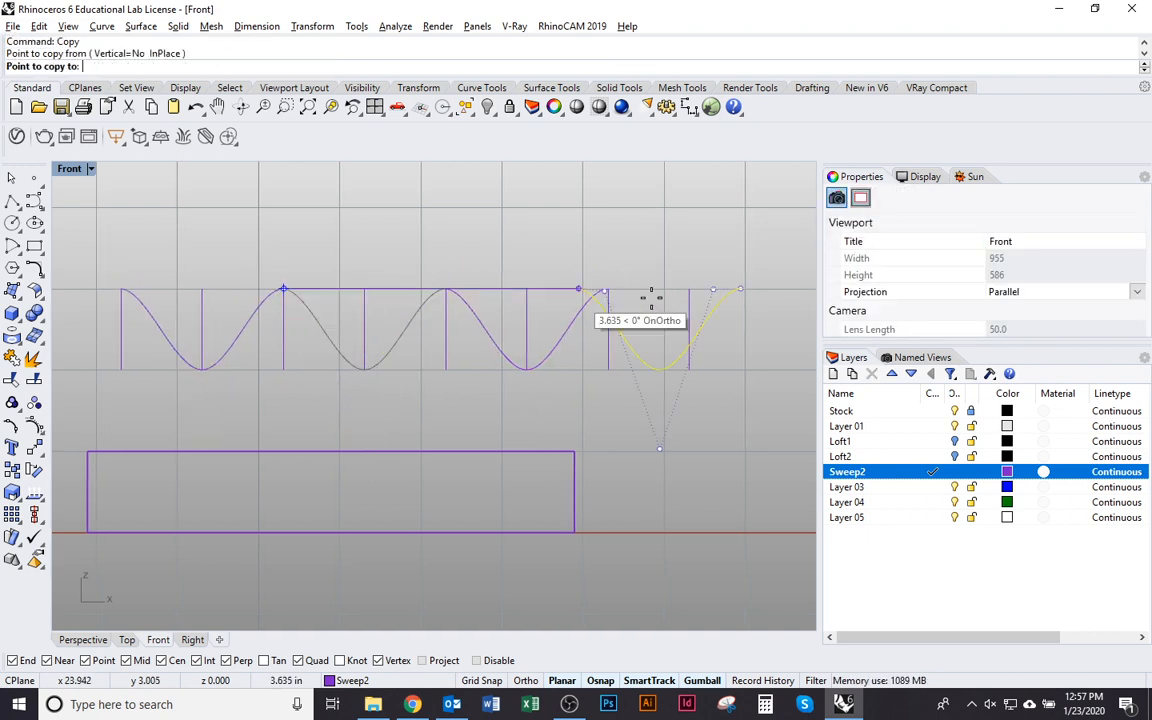
key("Return")
Step: Delete the vertical guide lines around the wave segments
scroll(586, 373, "down", 2)
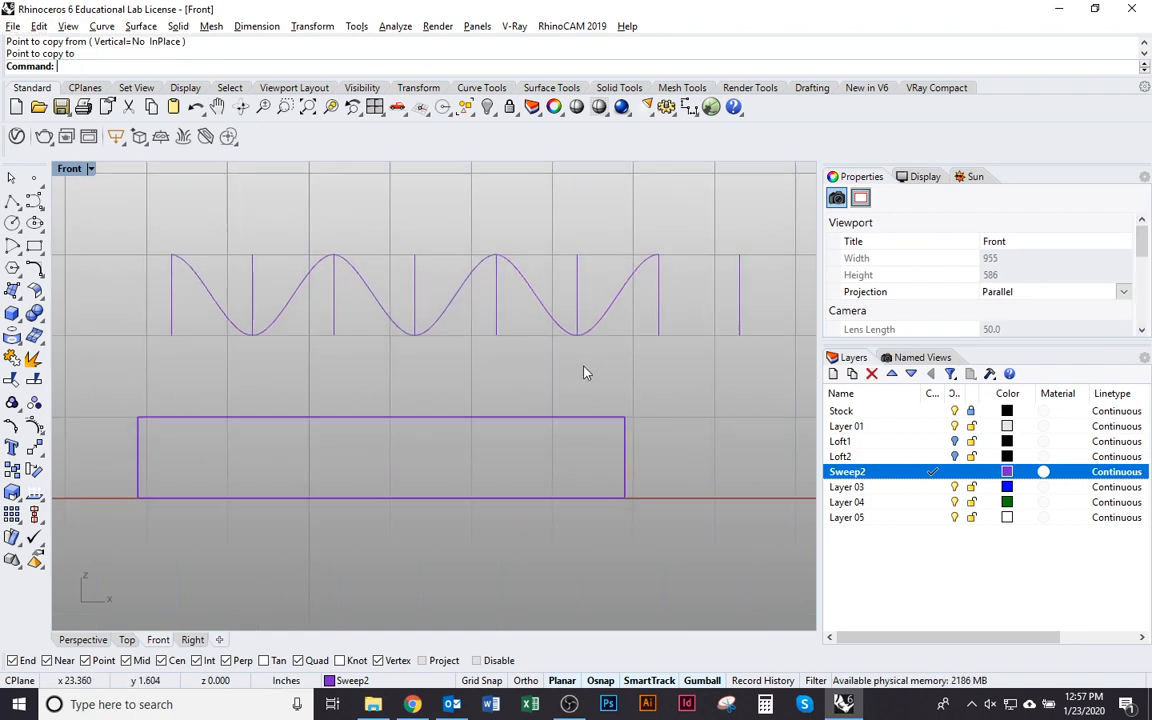
left_click_drag(634, 341, 634, 341)
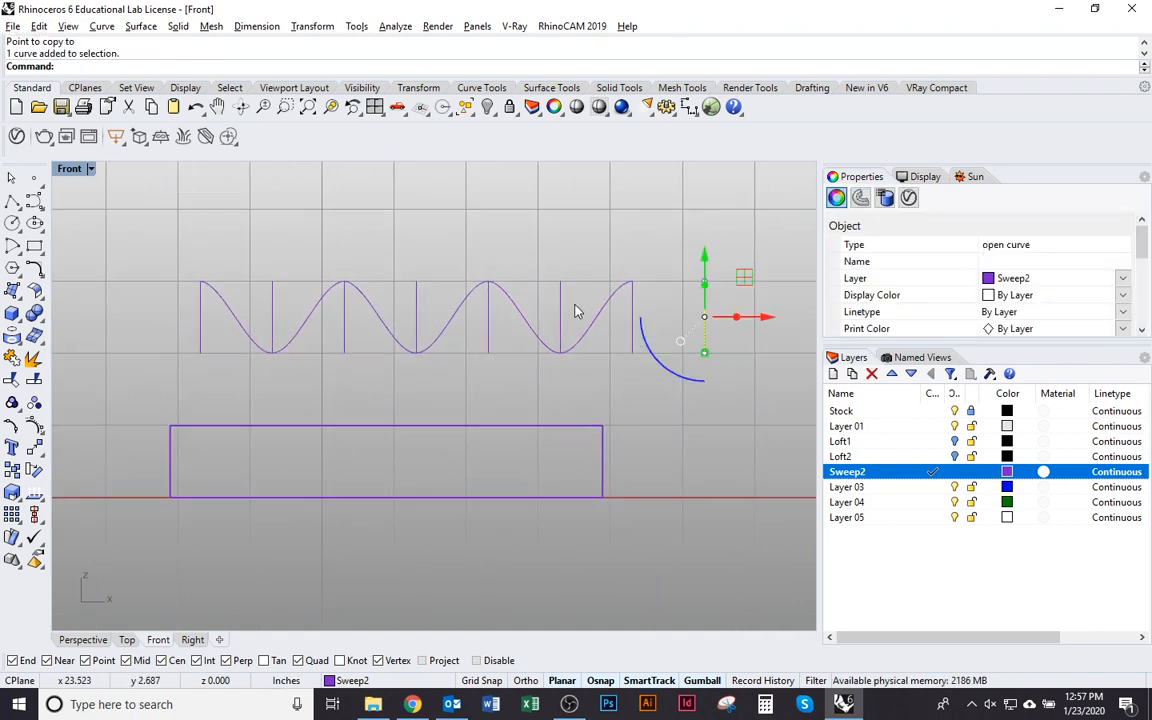
key("Delete")
left_click(488, 322)
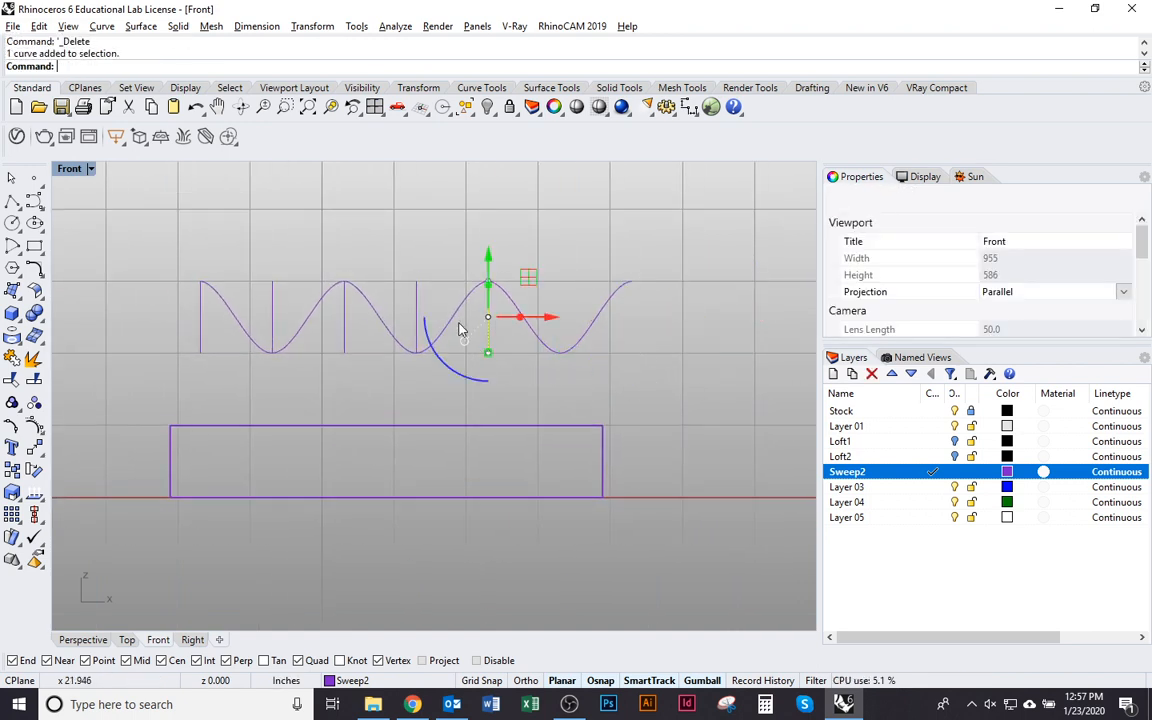
key("Delete")
left_click(416, 318)
key("Delete")
left_click_drag(361, 358, 338, 342)
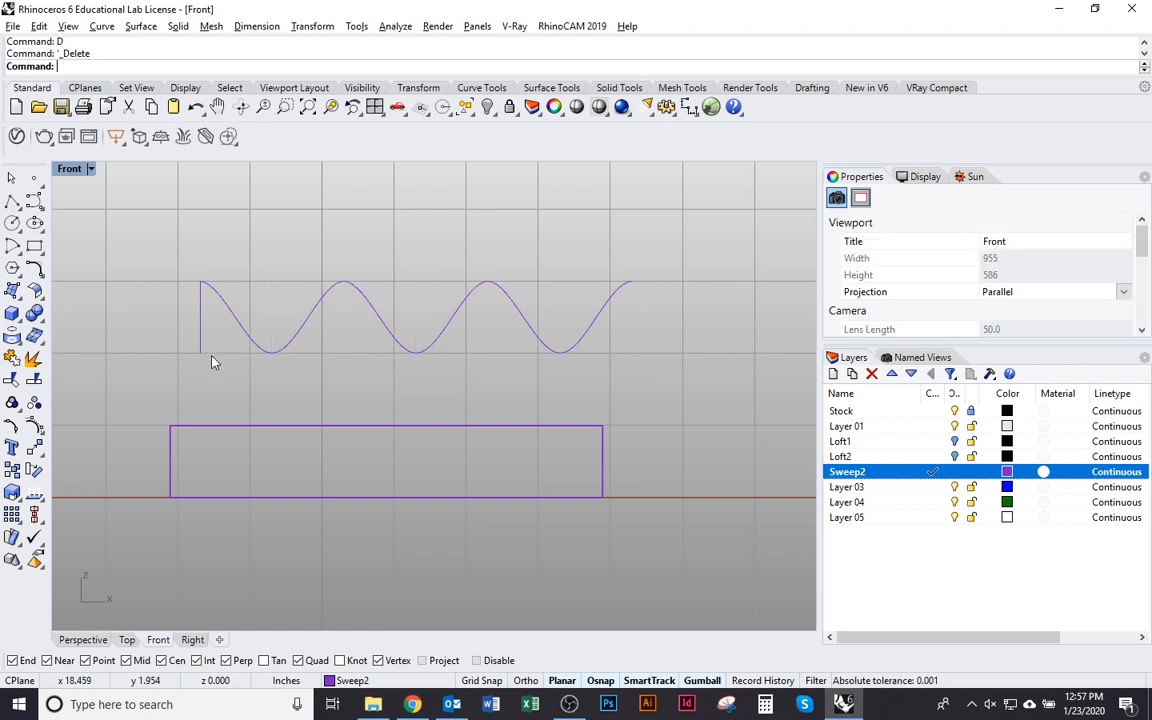
Step: Join the three wave segments into one open curve and switch to the Top view
scroll(365, 357, "down", 3)
left_click_drag(599, 391, 144, 200)
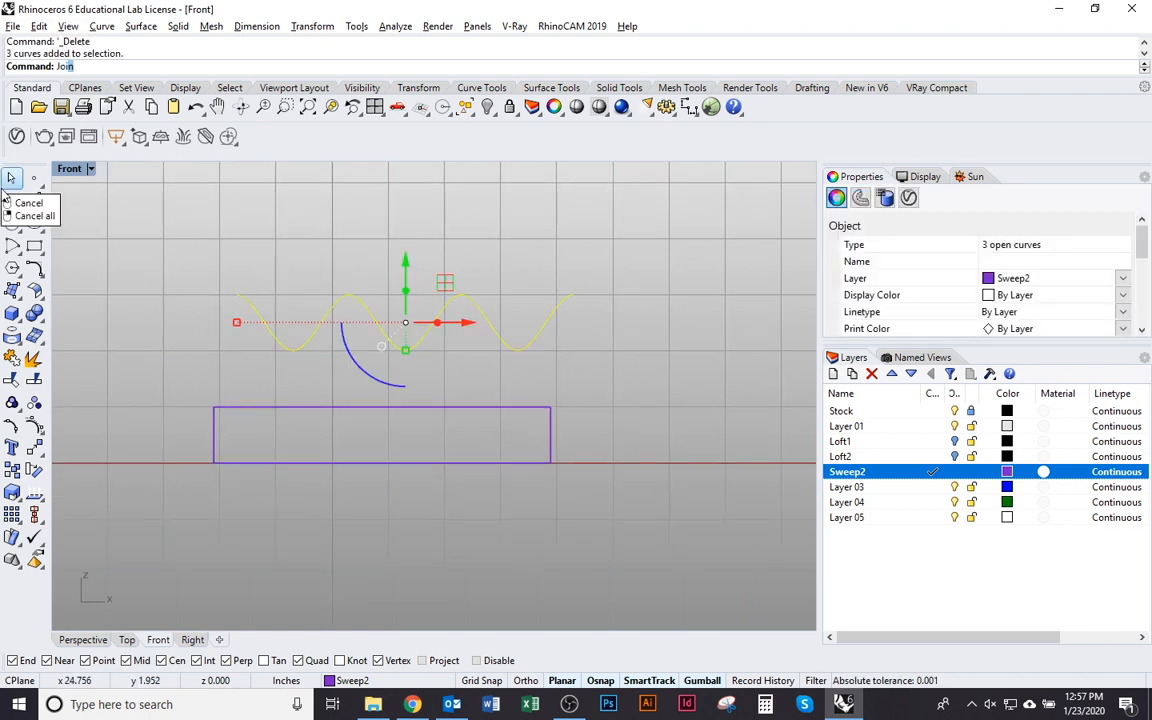
key("ctrl+j")
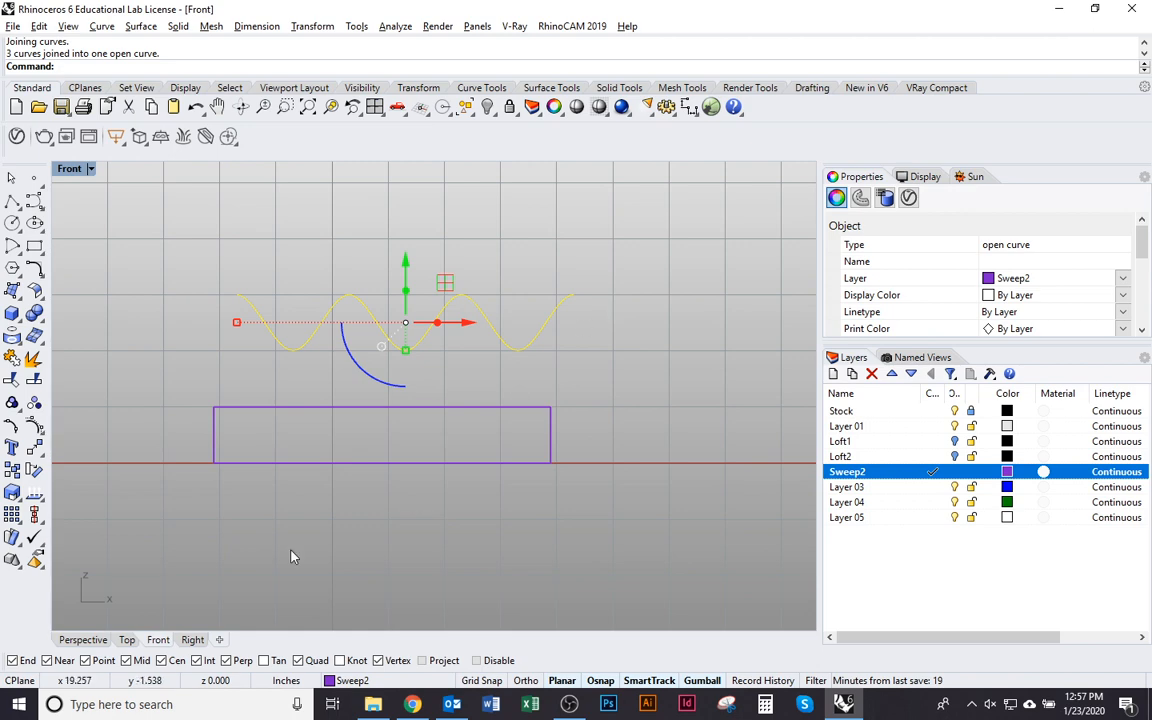
left_click(127, 640)
right_click_drag(360, 527, 418, 460)
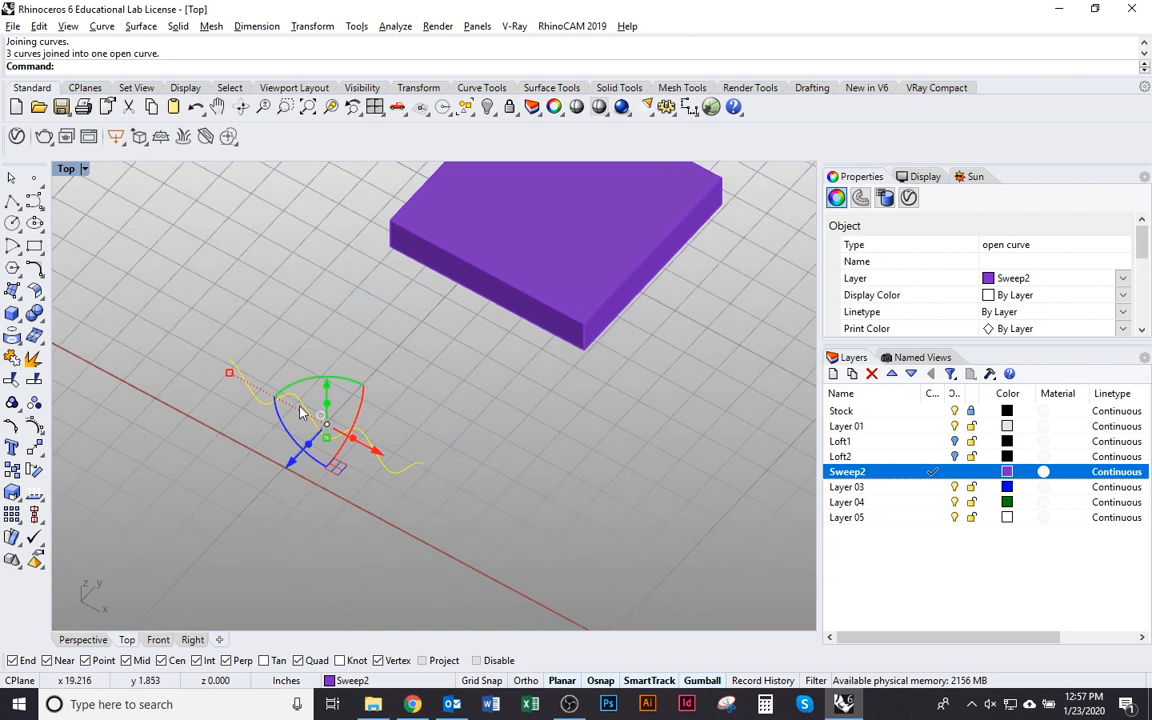
Step: Switch to Chrome, search Google for "sweep2 rhino" in a new tab and open the docs.mcneel.com Sweep2 help page
left_click(412, 704)
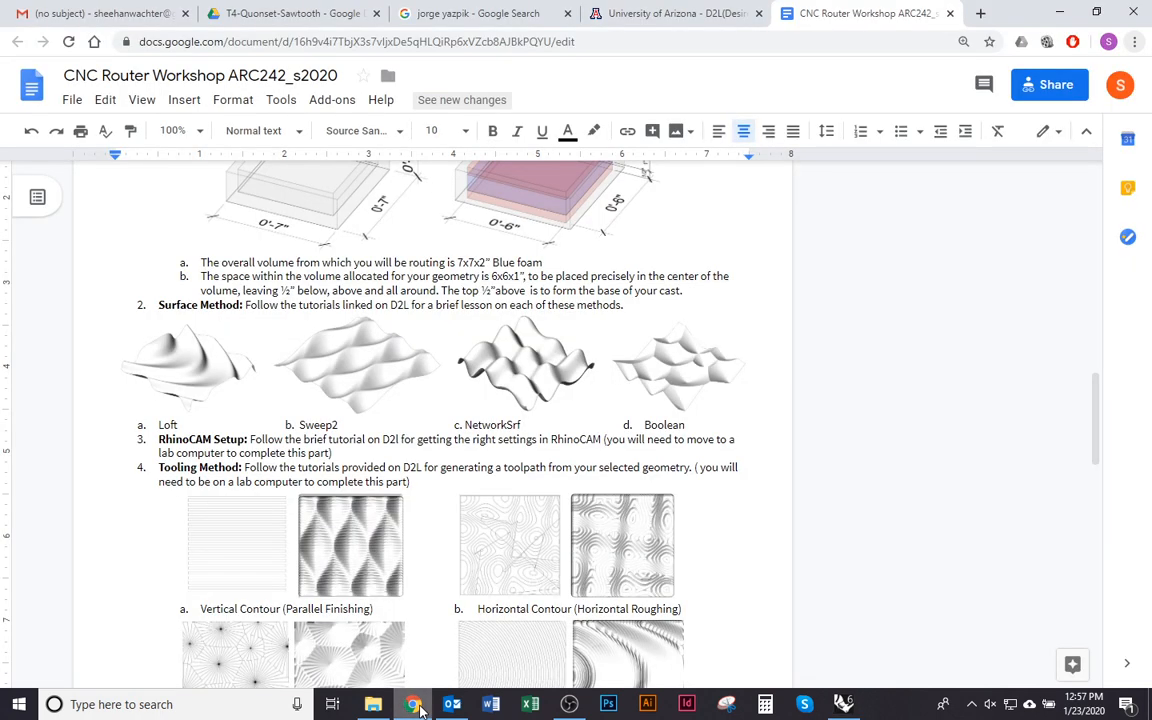
key("ctrl+t")
type("sweep")
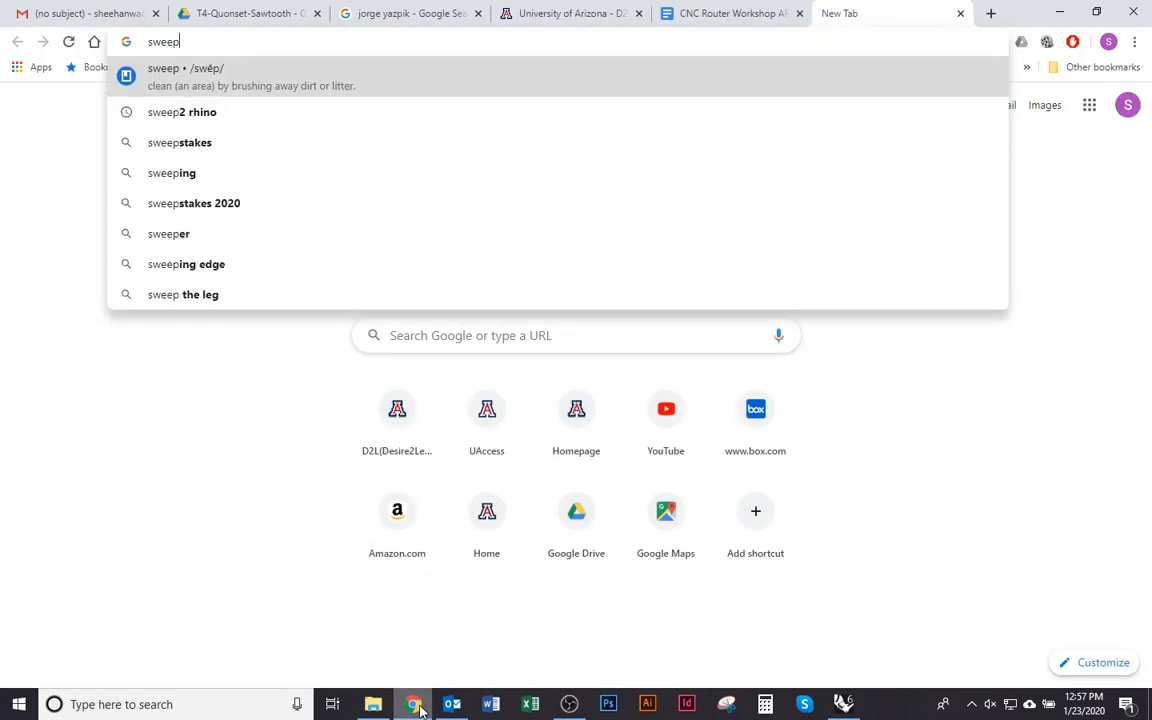
type("2 rhino")
key("Return")
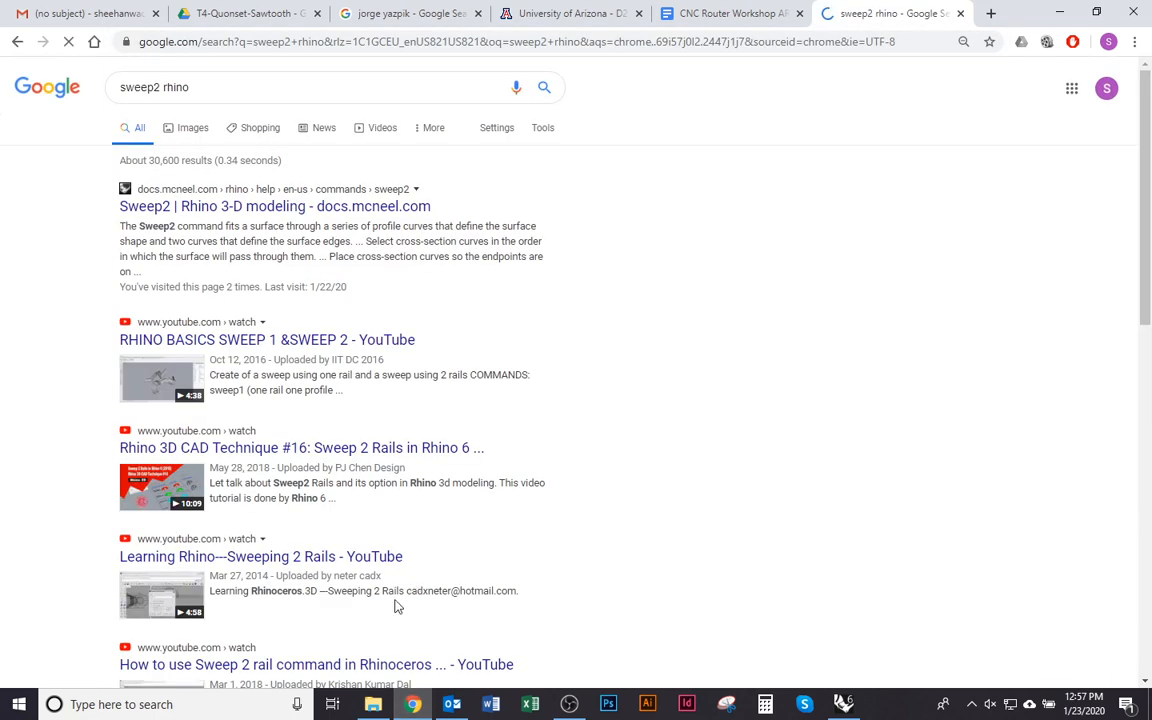
left_click(195, 207)
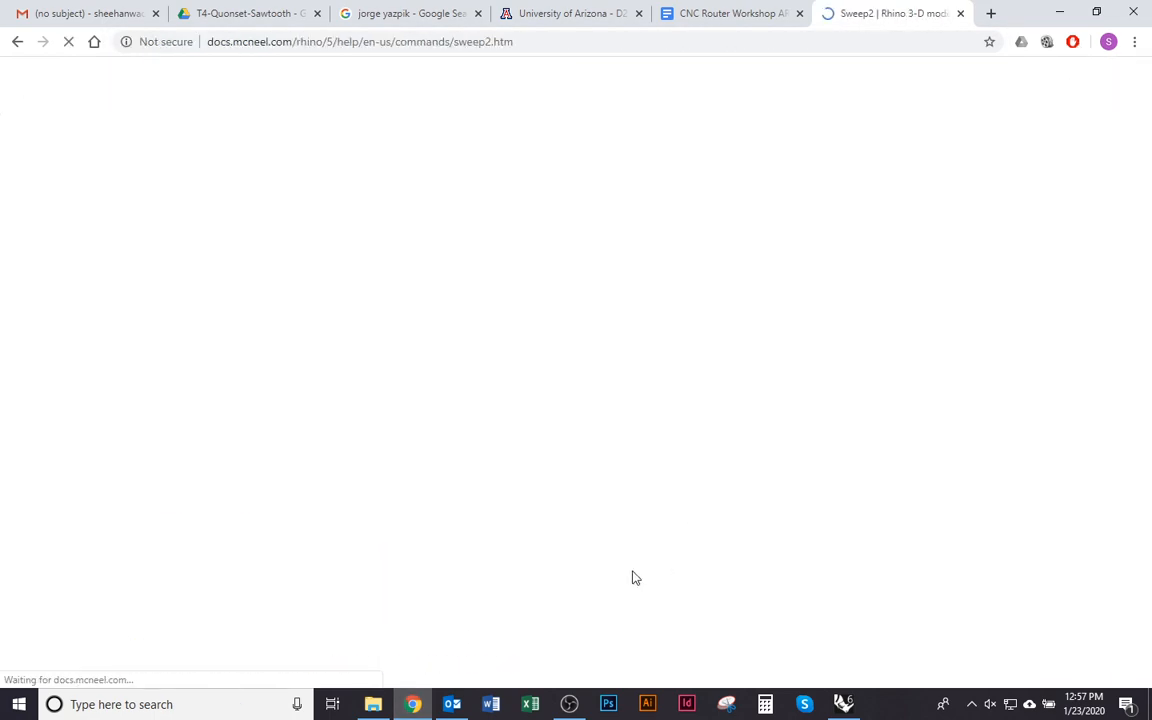
Step: Watch the Sweep2 demonstration video on the help page in full screen and return to the page
scroll(342, 399, "down", 5)
scroll(342, 399, "up", 4)
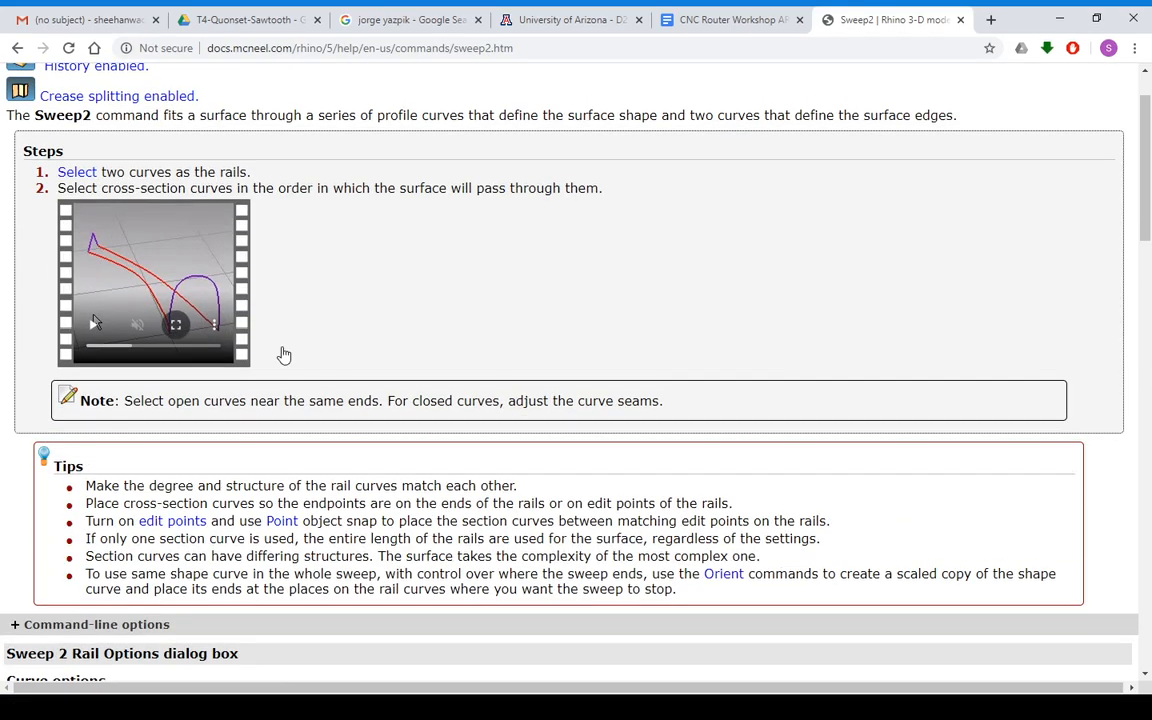
left_click(175, 318)
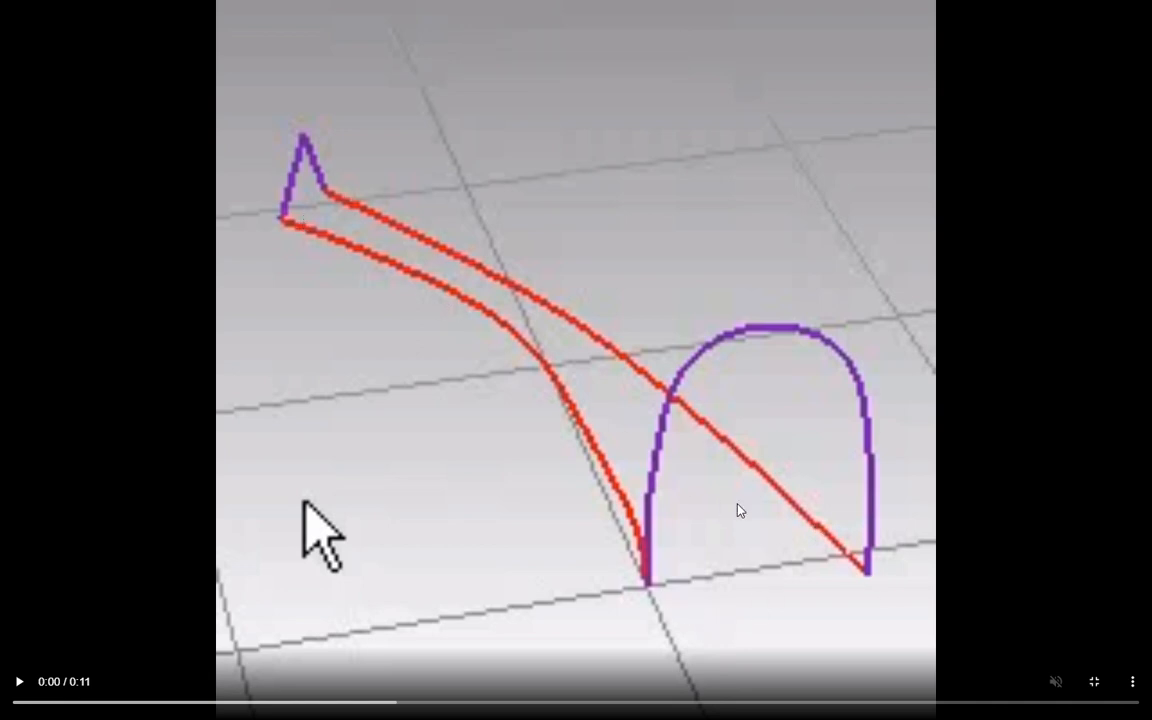
left_click(18, 686)
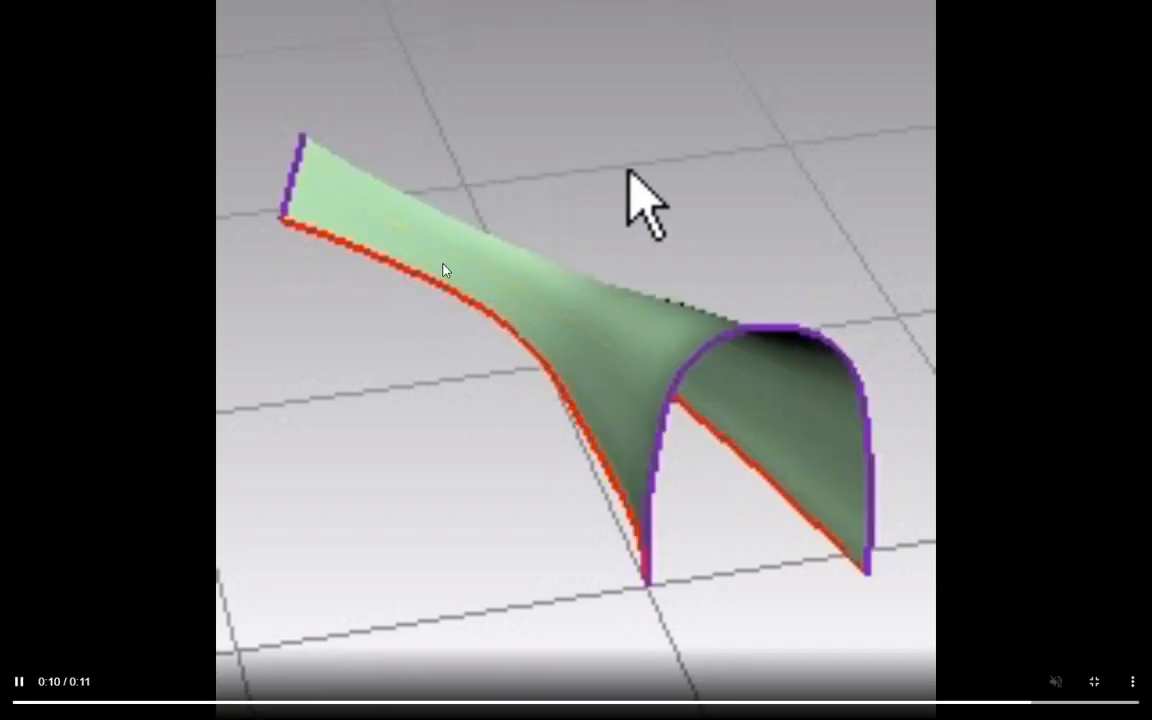
key("Escape")
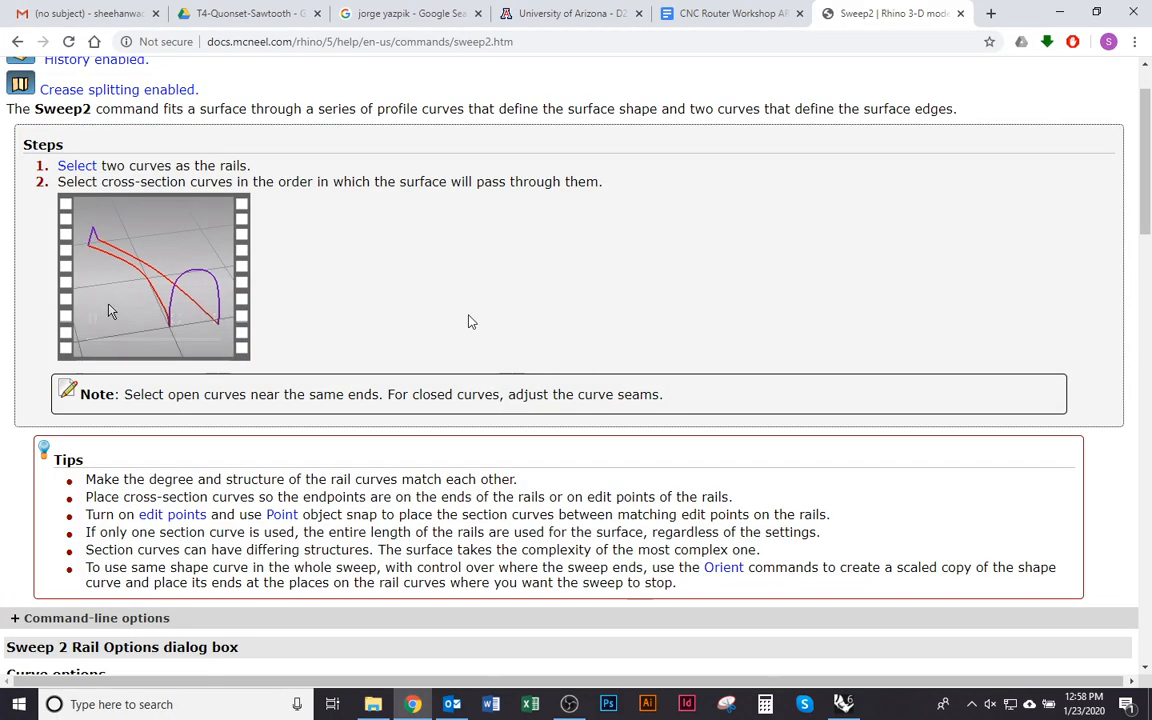
Step: Return to Rhino and start rotating the joined wave curve with Copy=Yes about its end farthest along the X direction
key("alt+Tab")
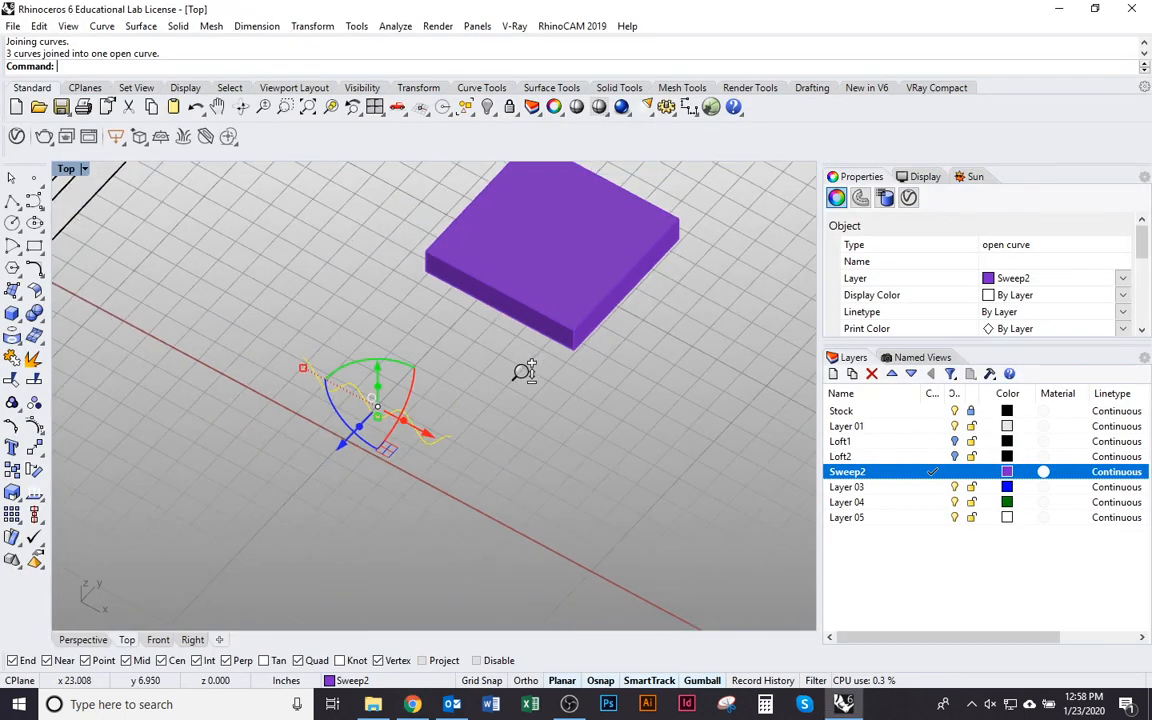
scroll(490, 400, "up", 5)
left_click(424, 493)
left_click(435, 470)
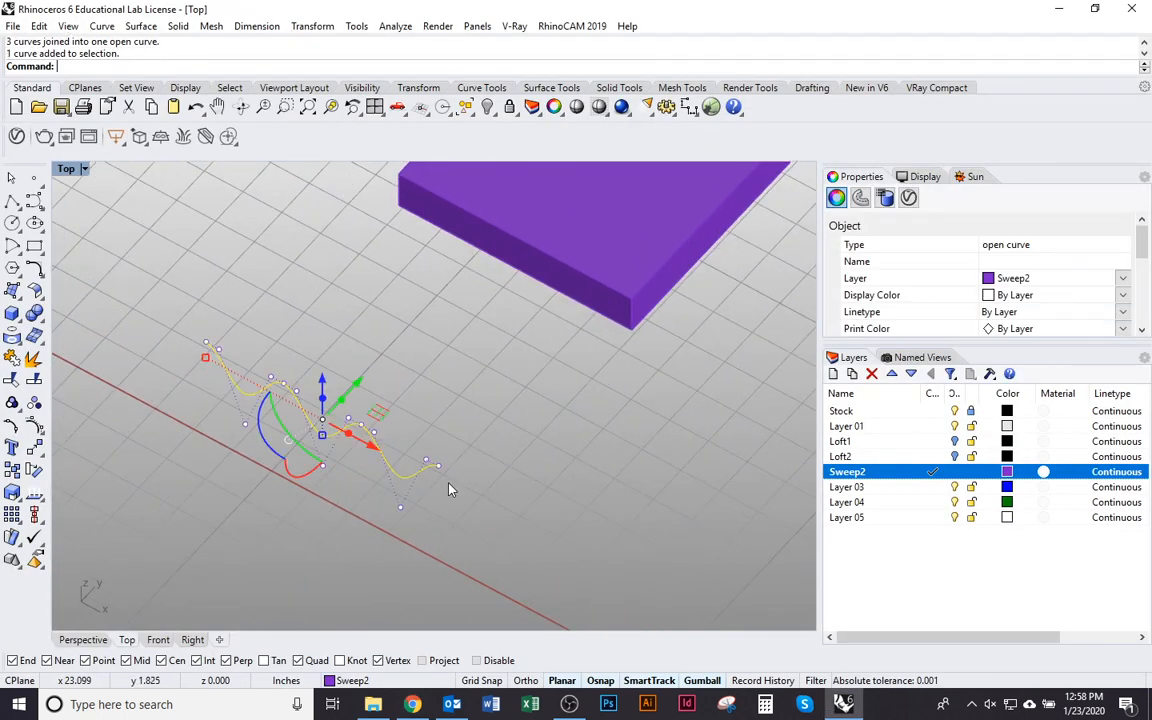
right_click_drag(582, 515, 605, 476)
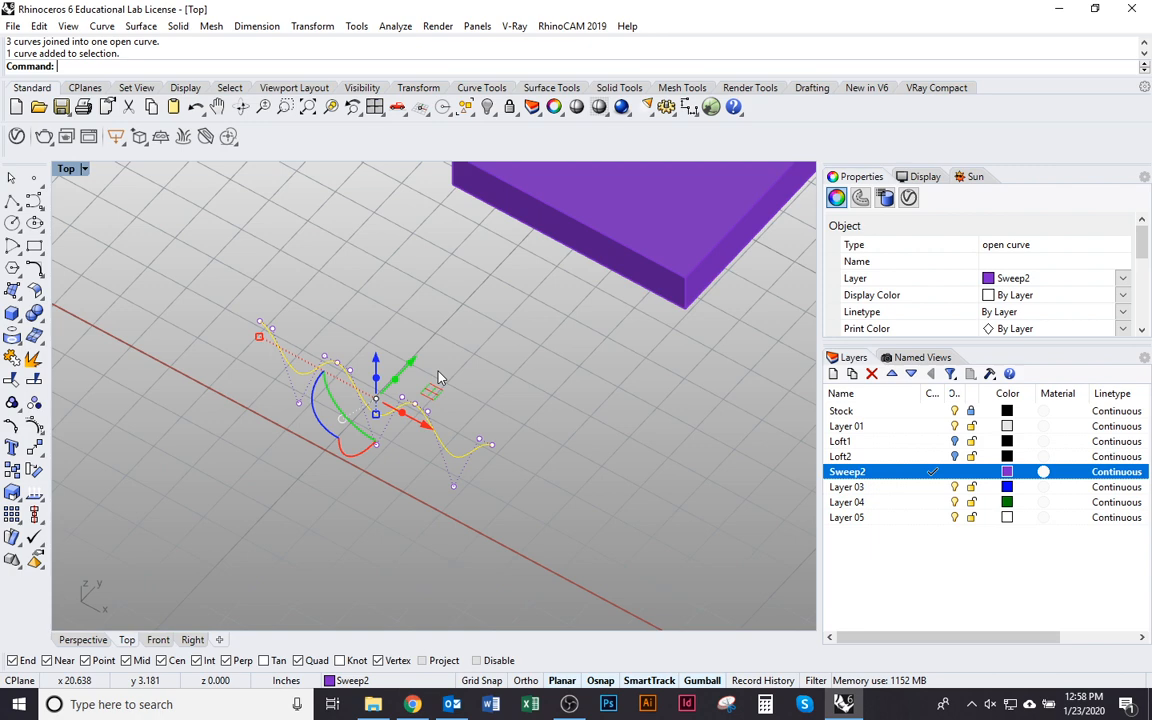
type("rotate")
key("Return")
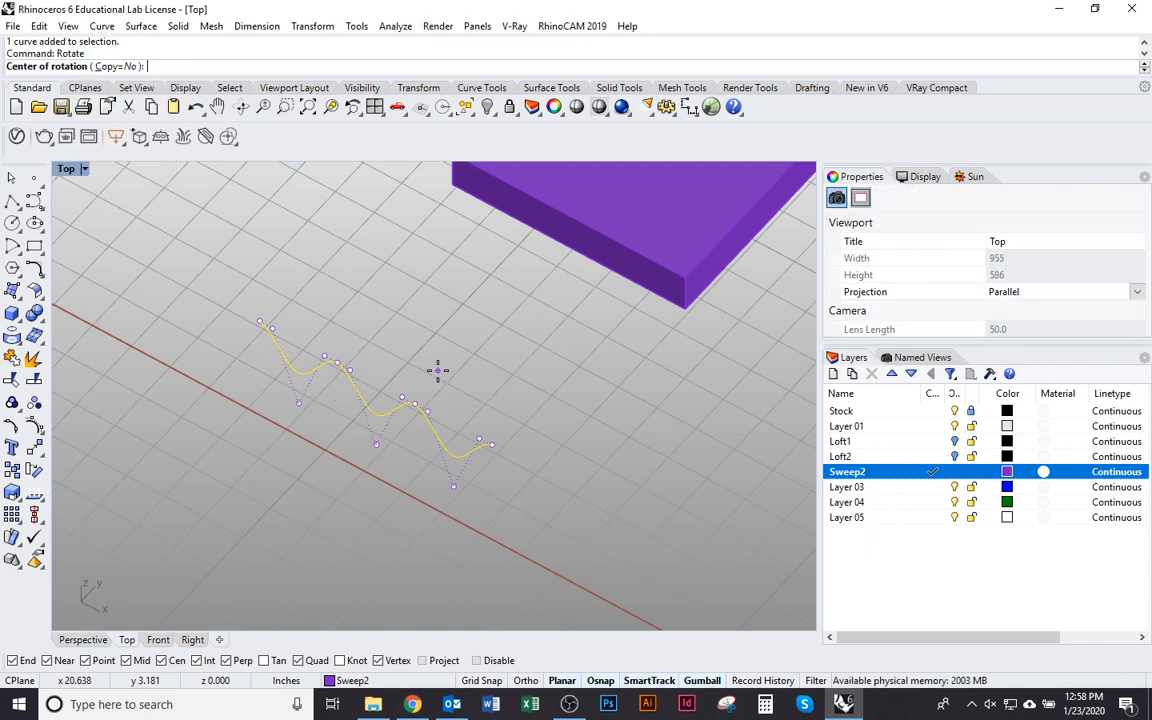
left_click(120, 66)
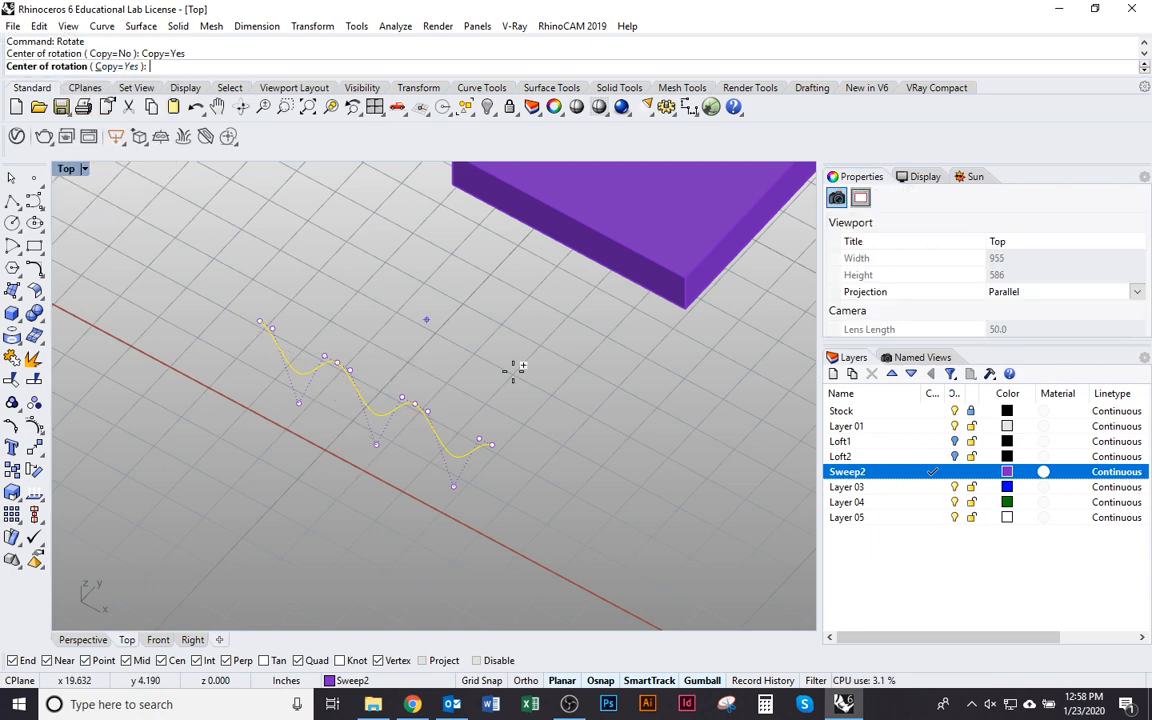
left_click(500, 448)
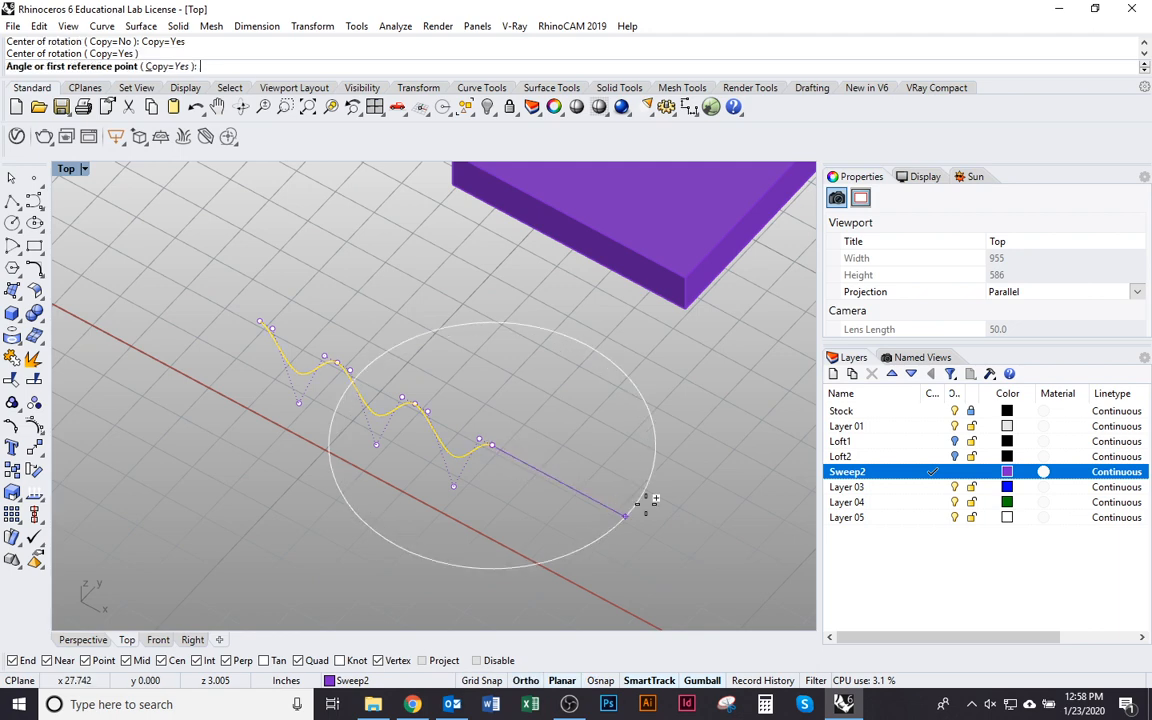
left_click(643, 512)
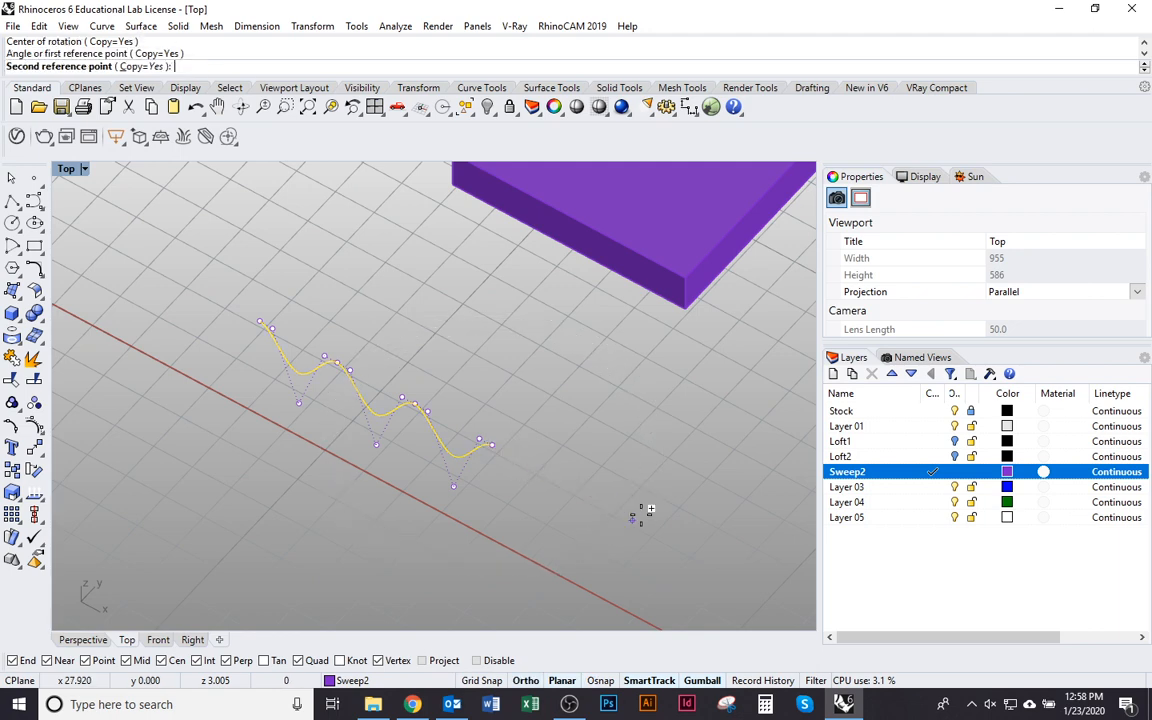
Step: Finish the rotated copy of the wave curve so it runs perpendicular from the original's end, and select the copy
left_click(338, 548)
right_click(339, 545)
mouse_move(339, 545)
right_mouse_down()
mouse_move(440, 553)
mouse_move(517, 501)
mouse_move(537, 512)
mouse_move(533, 540)
mouse_move(563, 468)
mouse_move(517, 490)
right_mouse_up()
left_click(553, 459)
type("S")
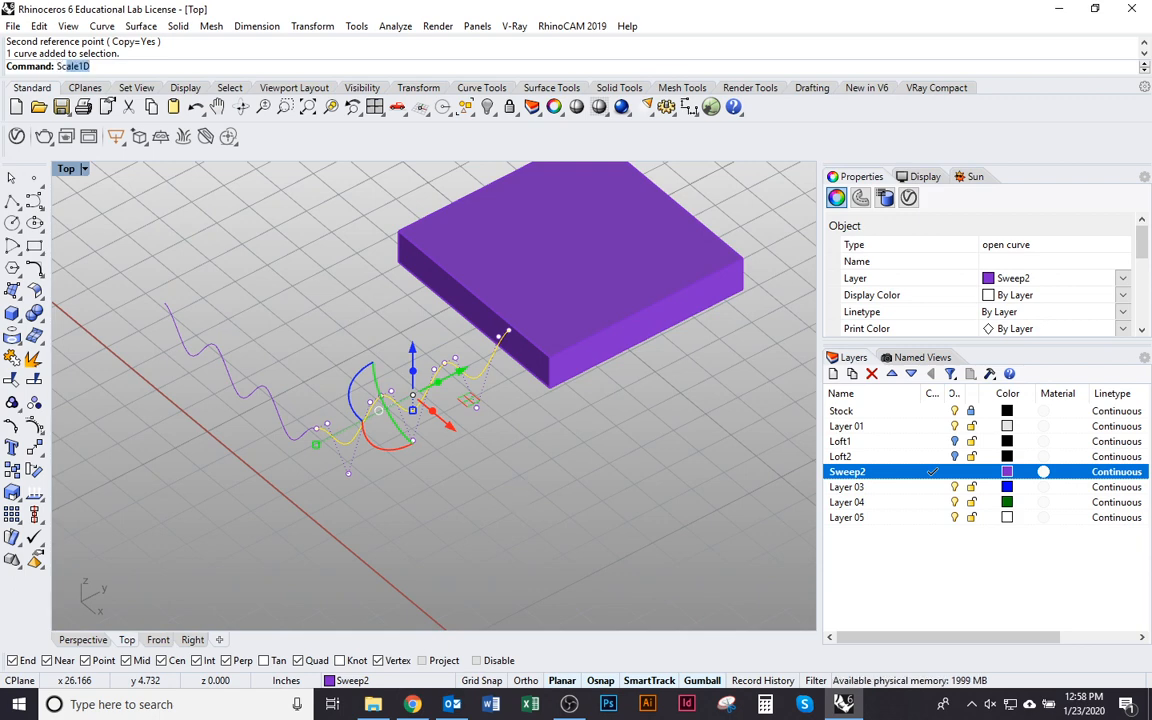
type("cale")
key("Return")
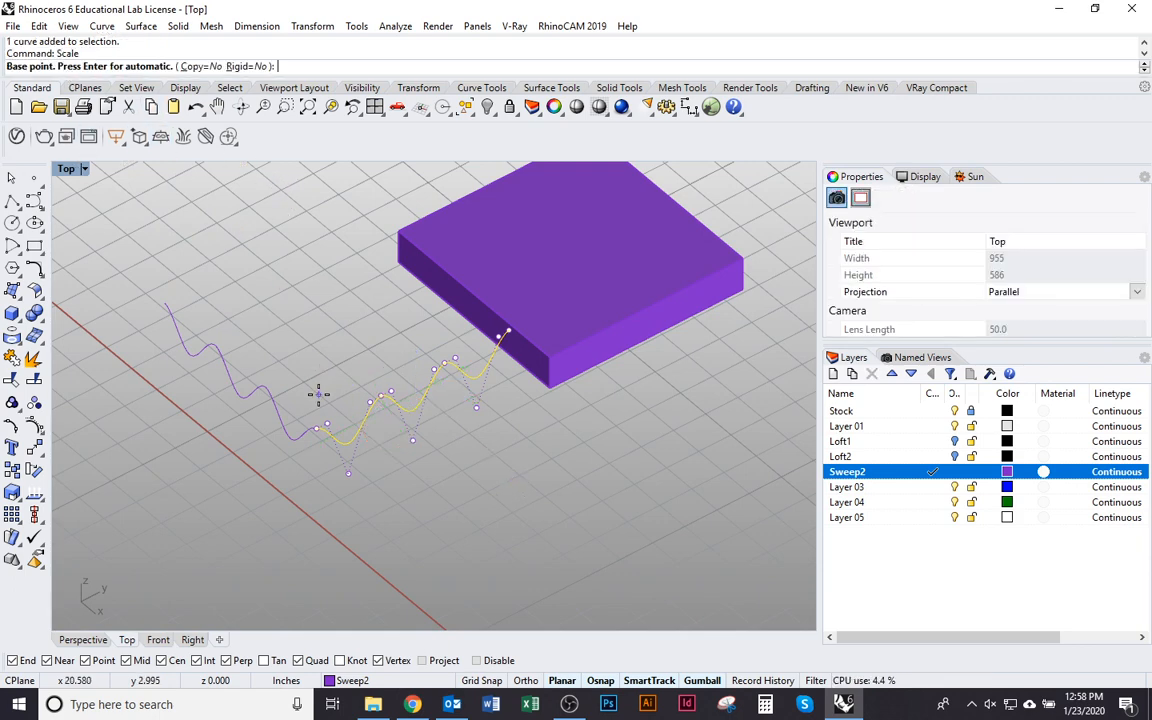
key("Escape")
Step: Stretch the rotated wave curve along its length with Scale1D by a factor of 2 from the corner it shares with the original
type("Scale1D")
key("Return")
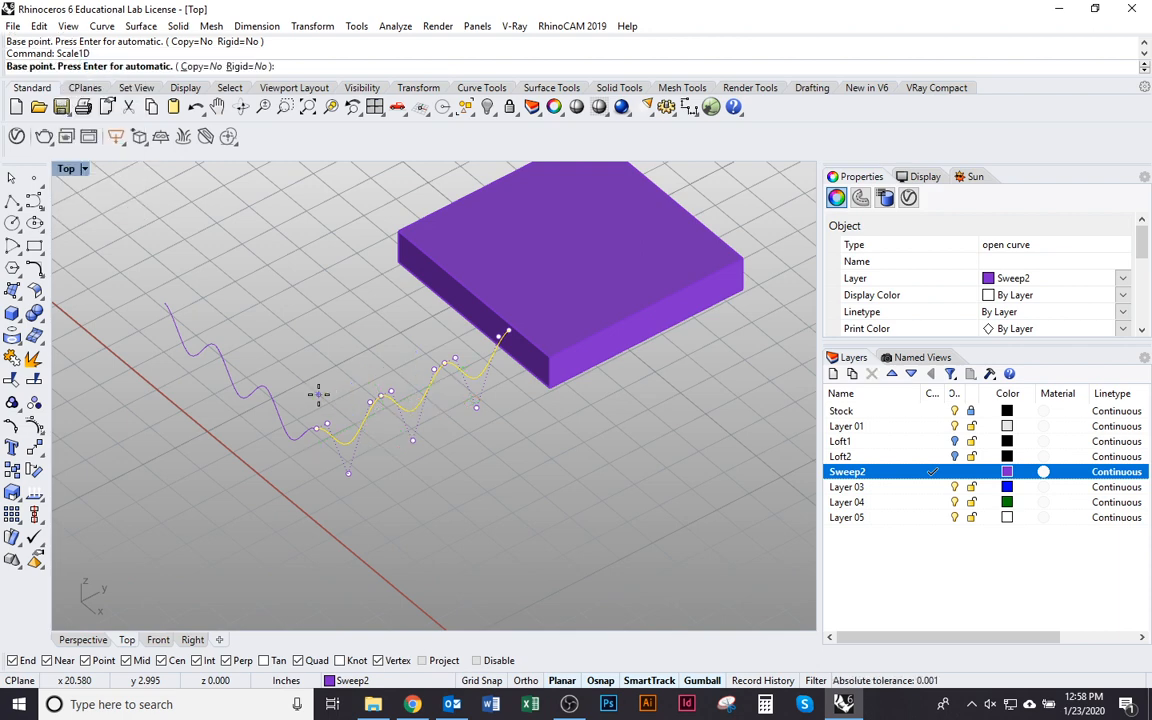
left_click(314, 428)
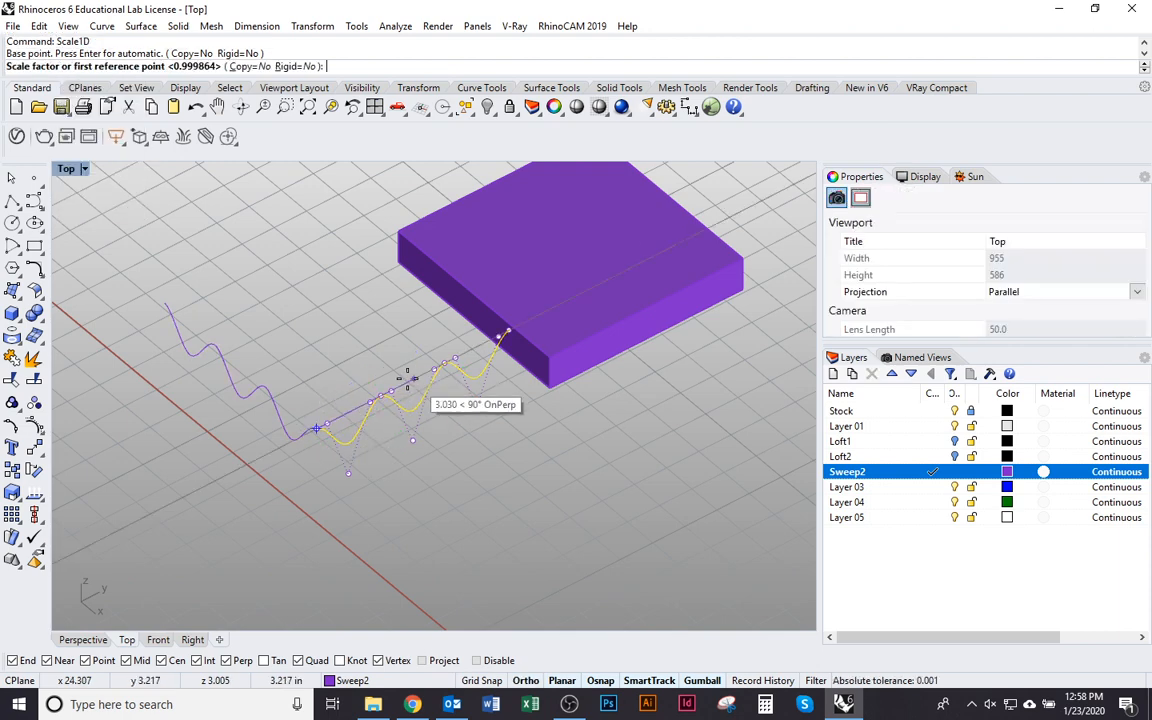
type("2")
key("Return")
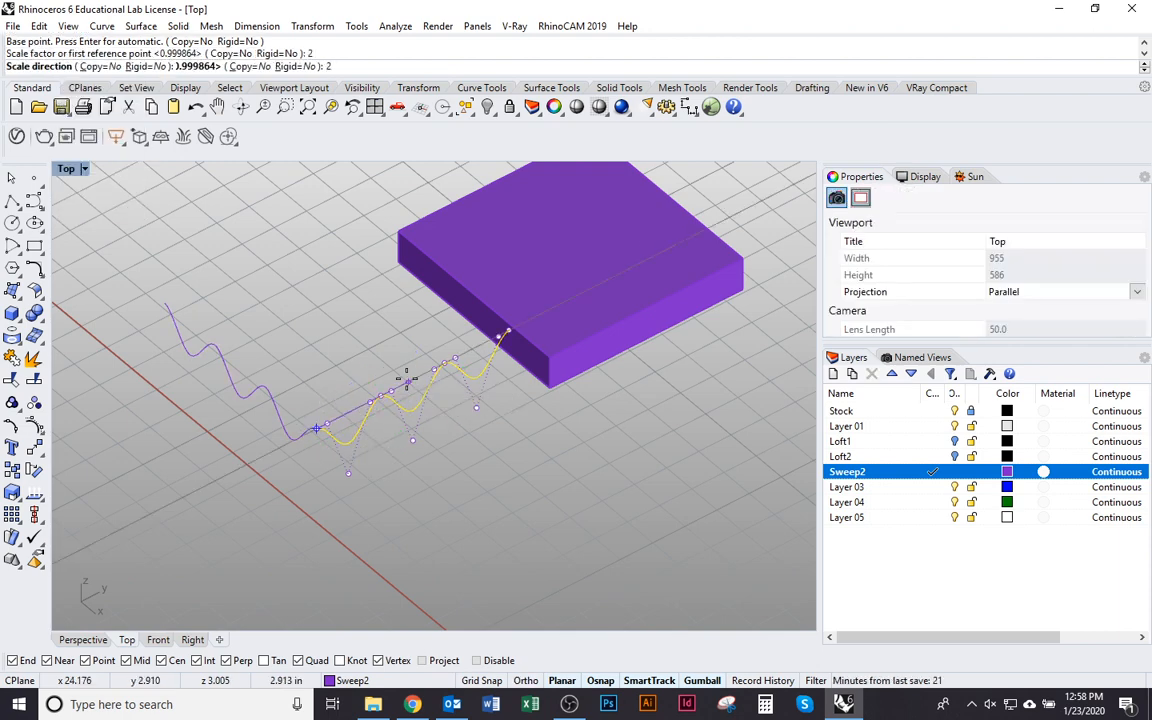
left_click(407, 380)
key("Escape")
Step: Copy the stretched wave curve from the shared corner to the opposite end of the short wave curve
scroll(495, 462, "down", 3)
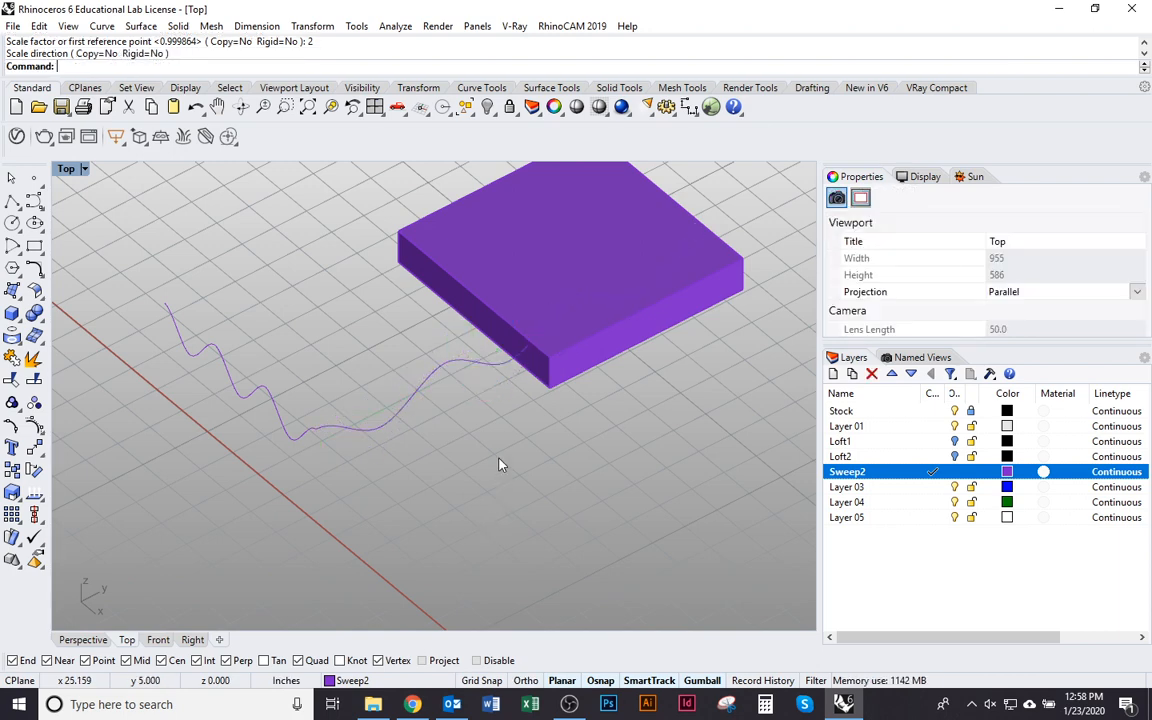
left_click(392, 441)
type("C")
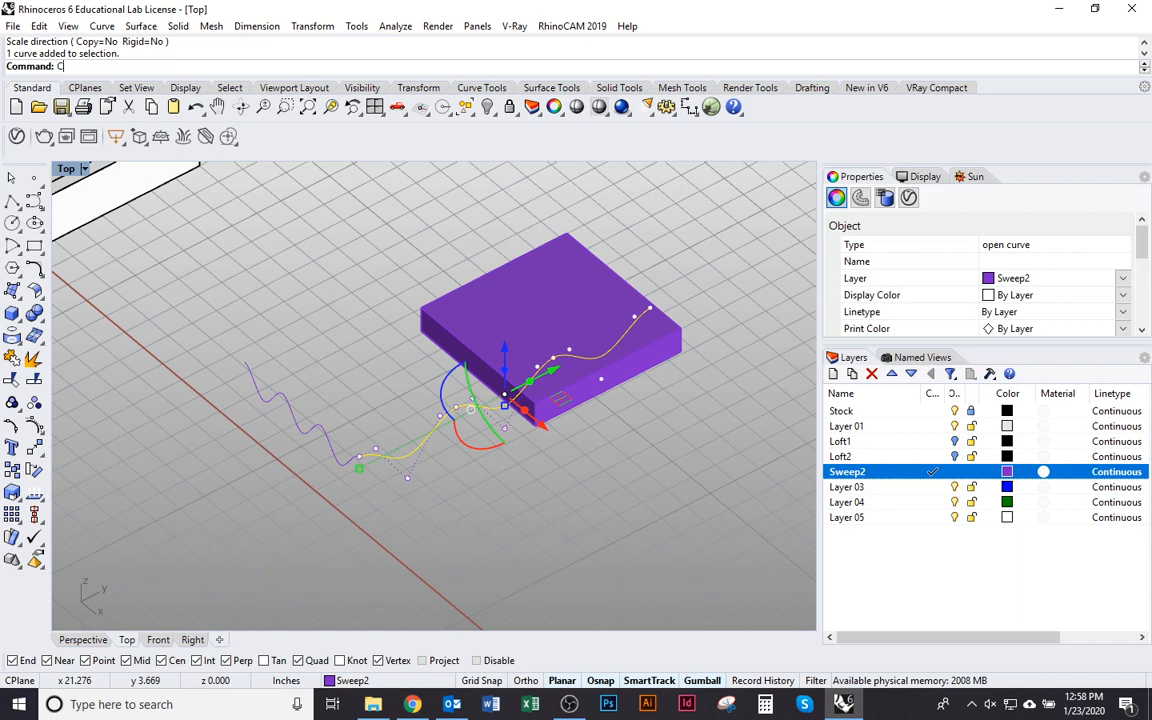
type("opy")
key("Return")
left_click(359, 460)
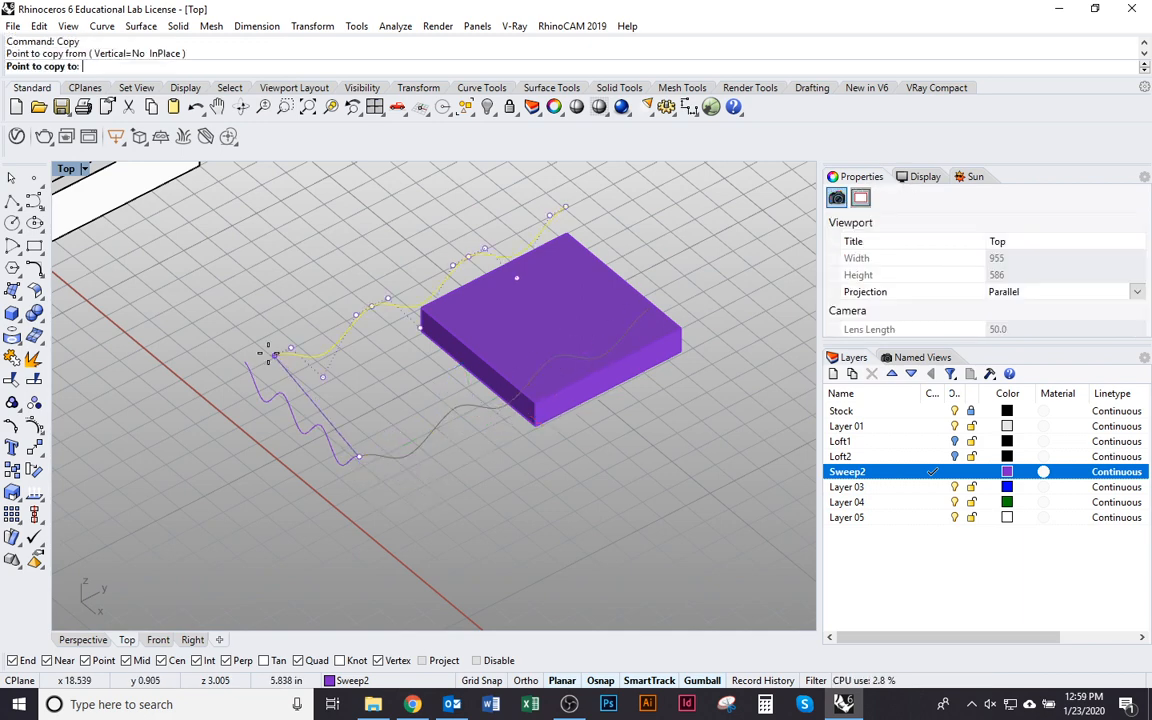
left_click(244, 352)
key("Escape")
Step: Move all three wave curves together away from the purple block into open space
right_click_drag(255, 447, 355, 527)
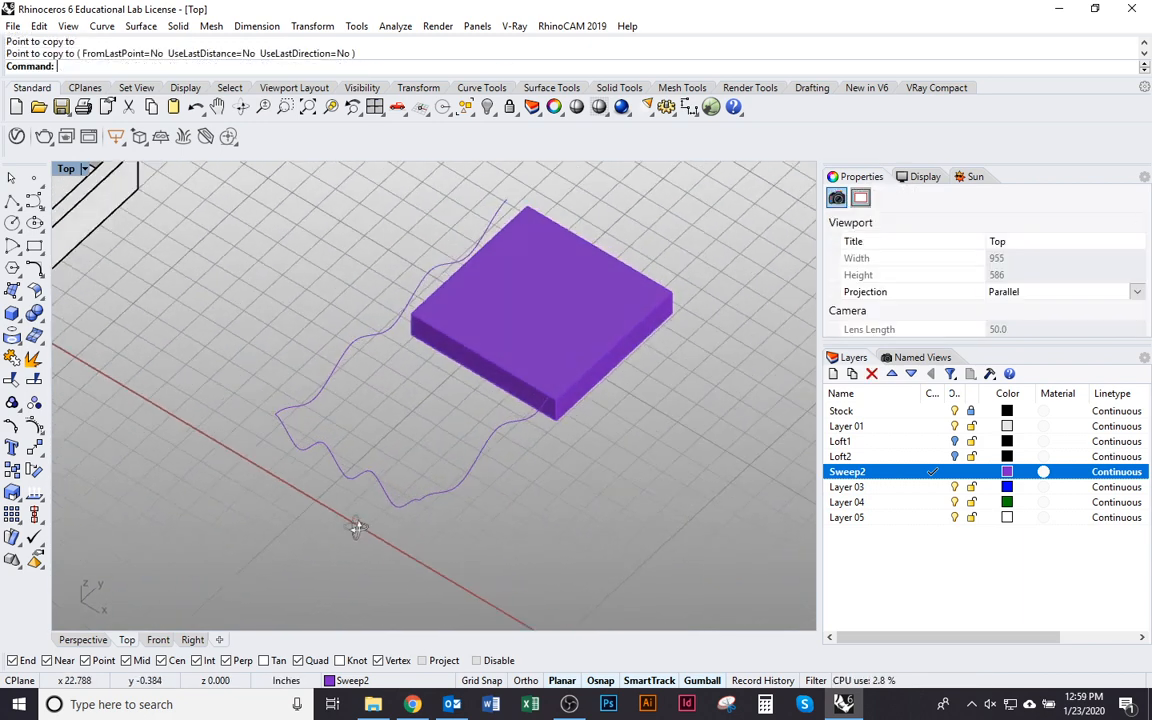
left_click_drag(350, 416, 265, 393)
right_click_drag(266, 394, 283, 420)
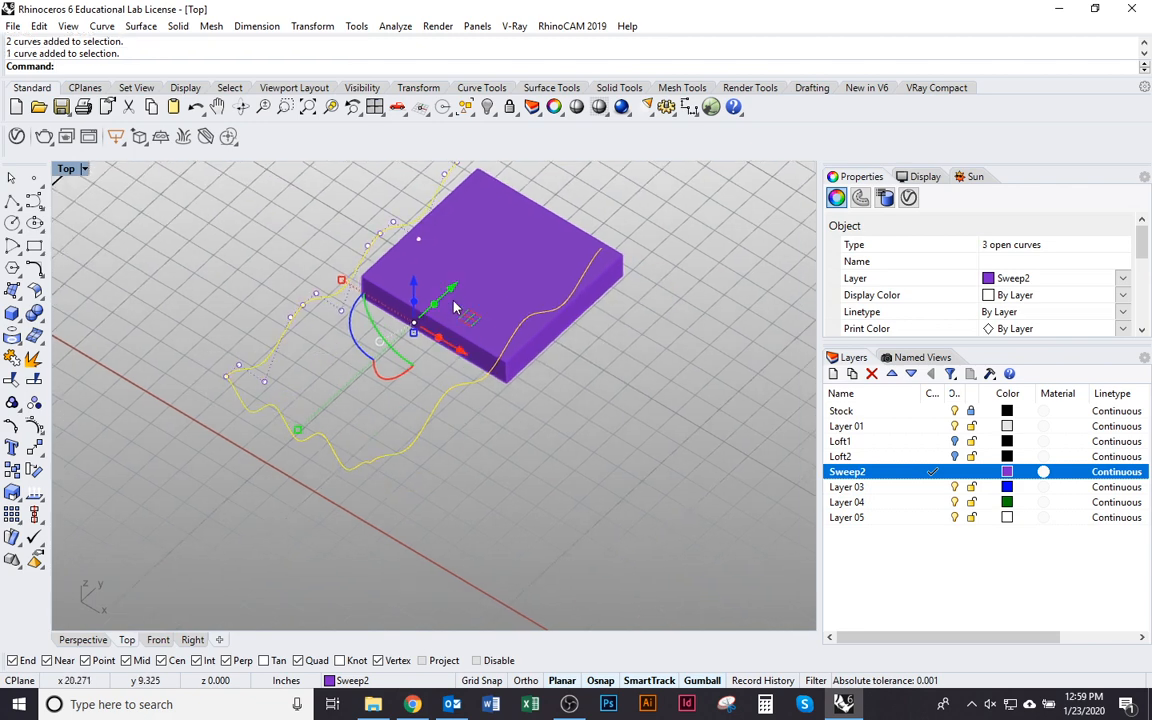
right_click_drag(453, 307, 535, 526)
key("Escape")
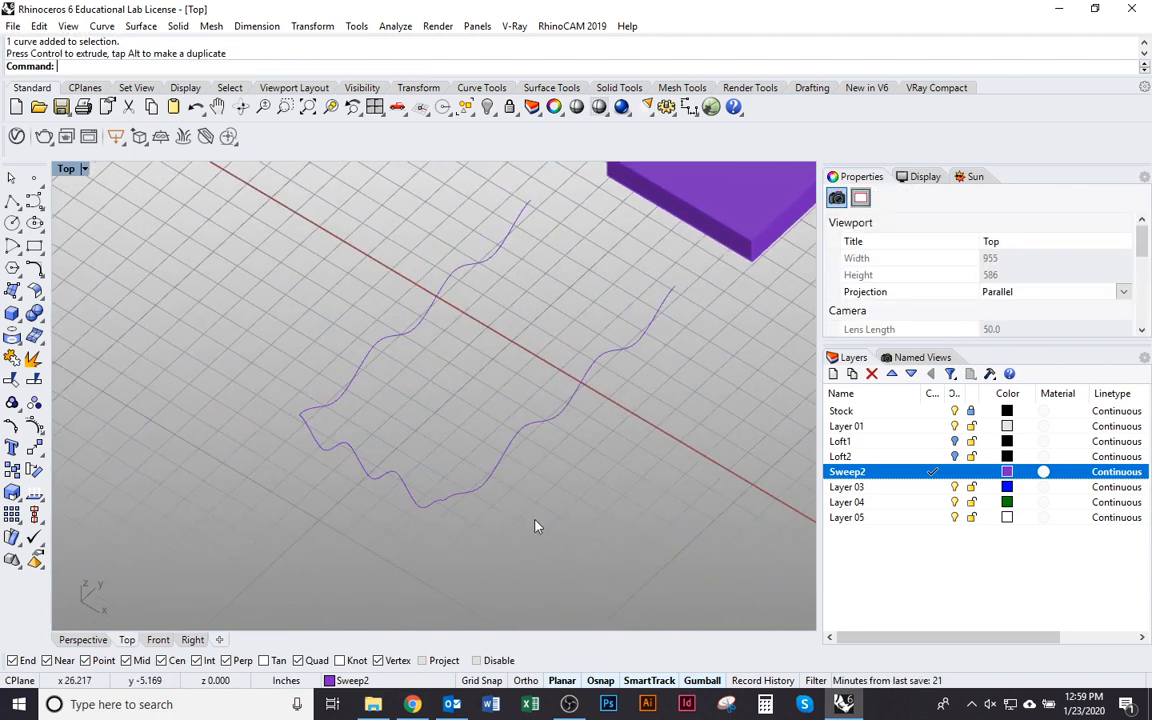
Step: Flip the two long wave curves upside down by rotating them about their length direction
left_click(468, 505)
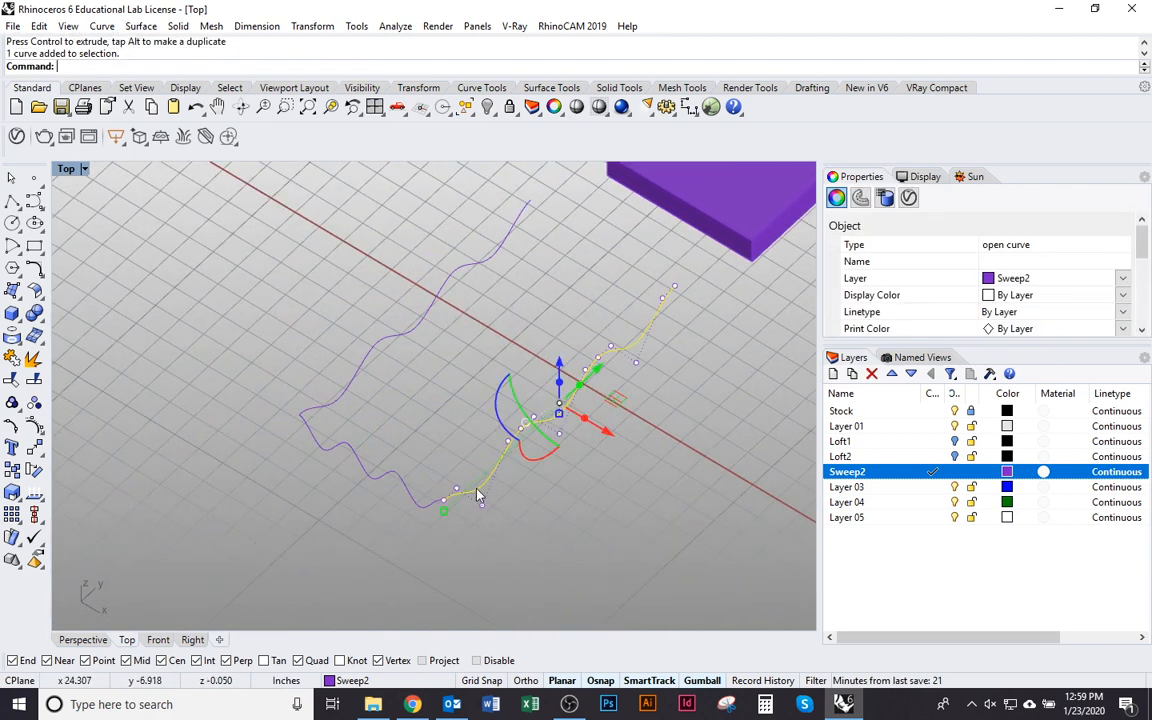
right_click_drag(481, 496, 530, 468)
left_click_drag(404, 329, 332, 257)
right_click_drag(332, 257, 491, 392)
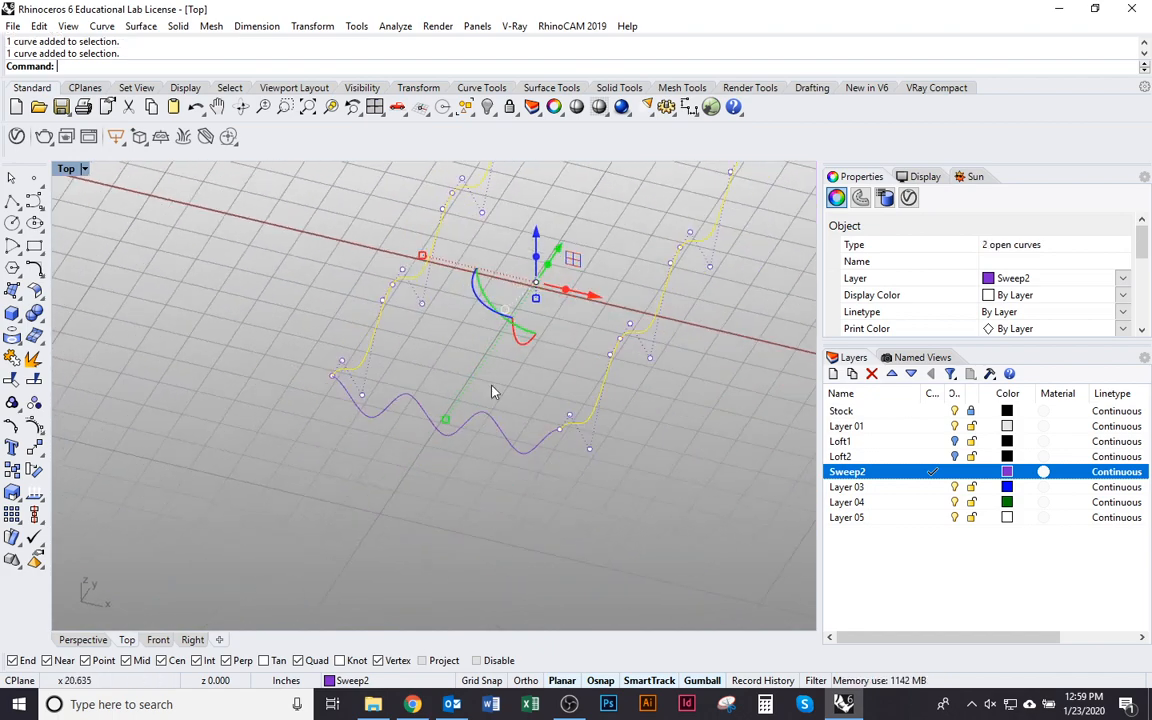
left_click_drag(520, 334, 572, 238)
right_click_drag(594, 471, 556, 462)
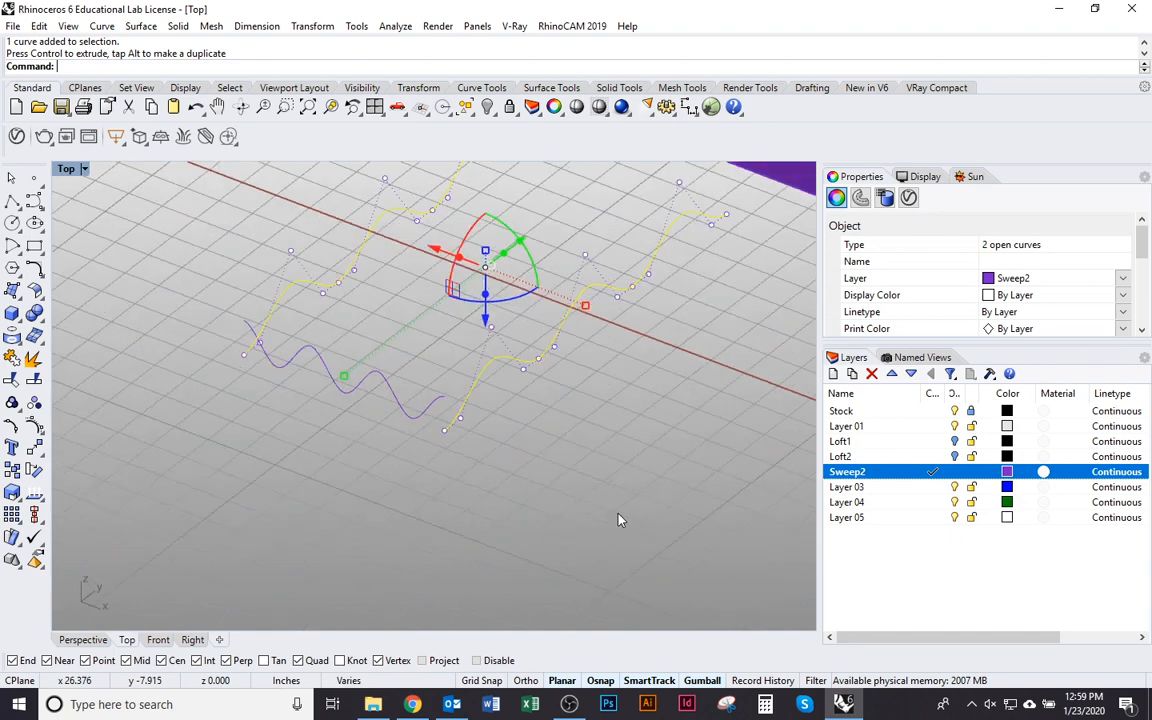
Step: Move the two flipped wave curves so their ends meet the endpoints of the short wave curve
type("m")
key("Return")
left_click(447, 430)
left_click(458, 390)
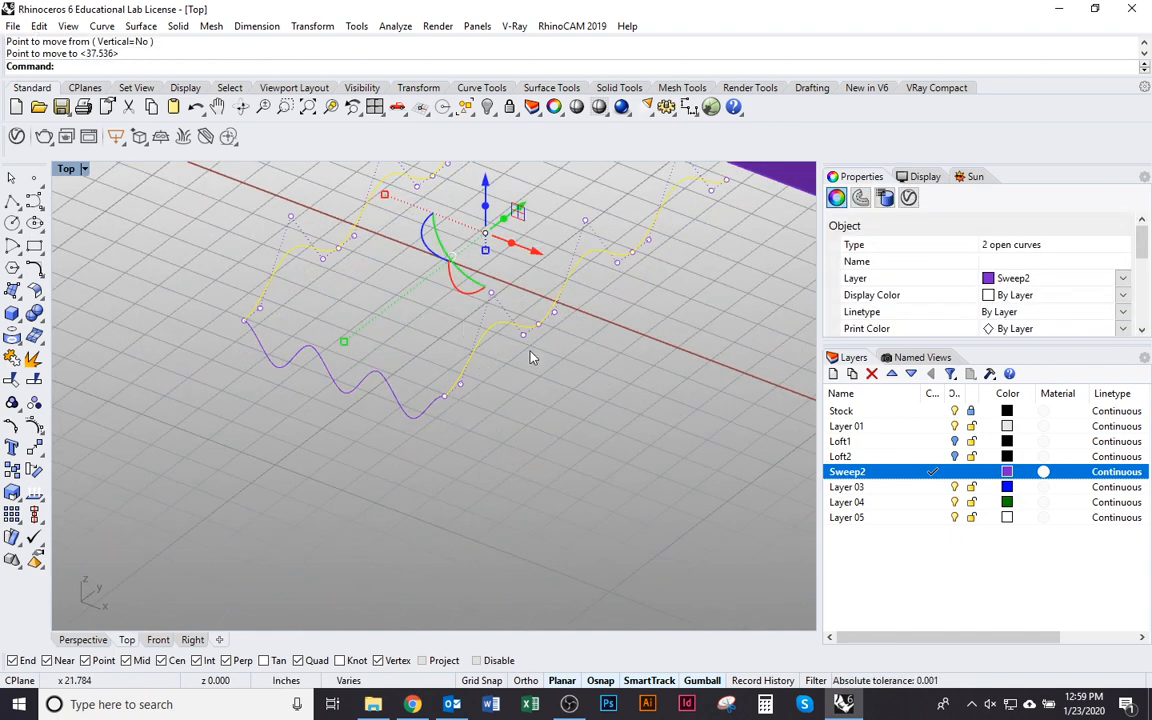
right_click_drag(532, 355, 386, 388)
left_click(490, 497)
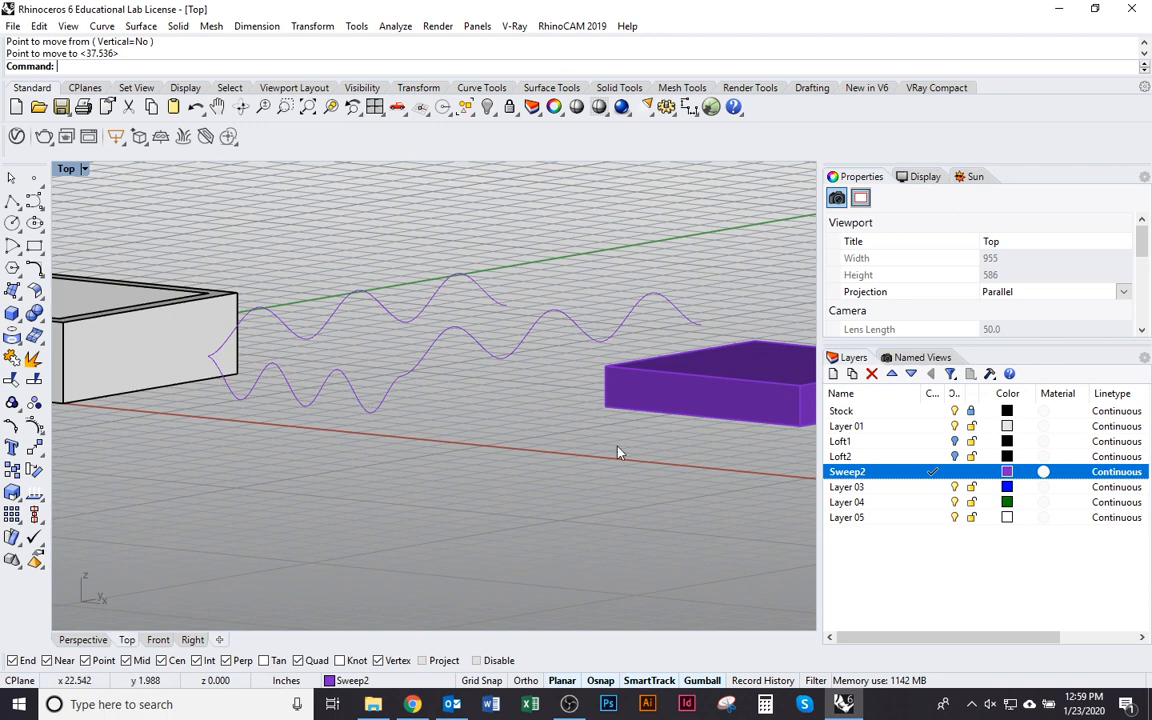
type("Sweep3")
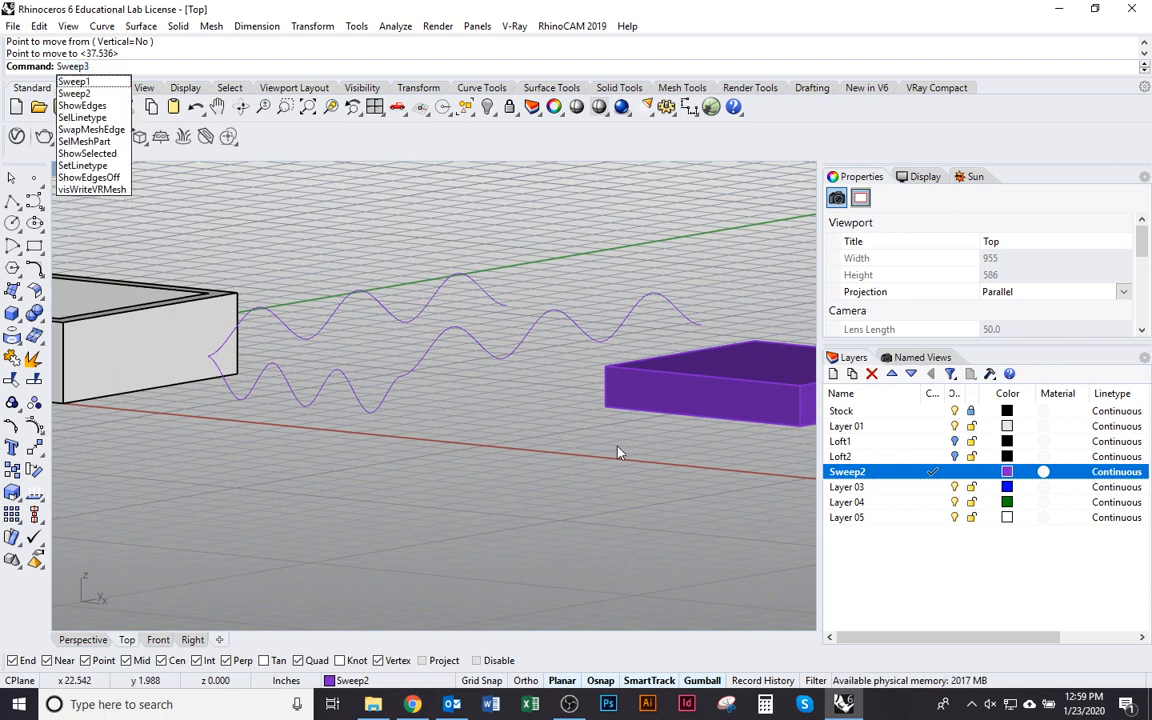
key("Return")
type("Sw")
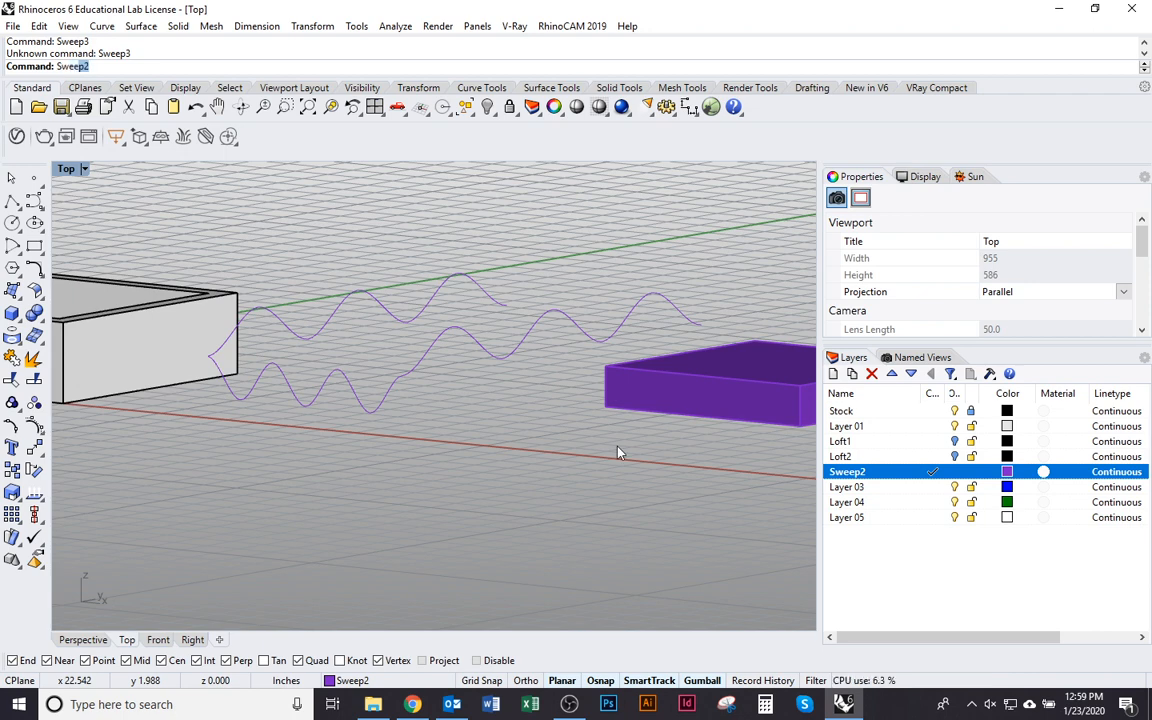
key("Return")
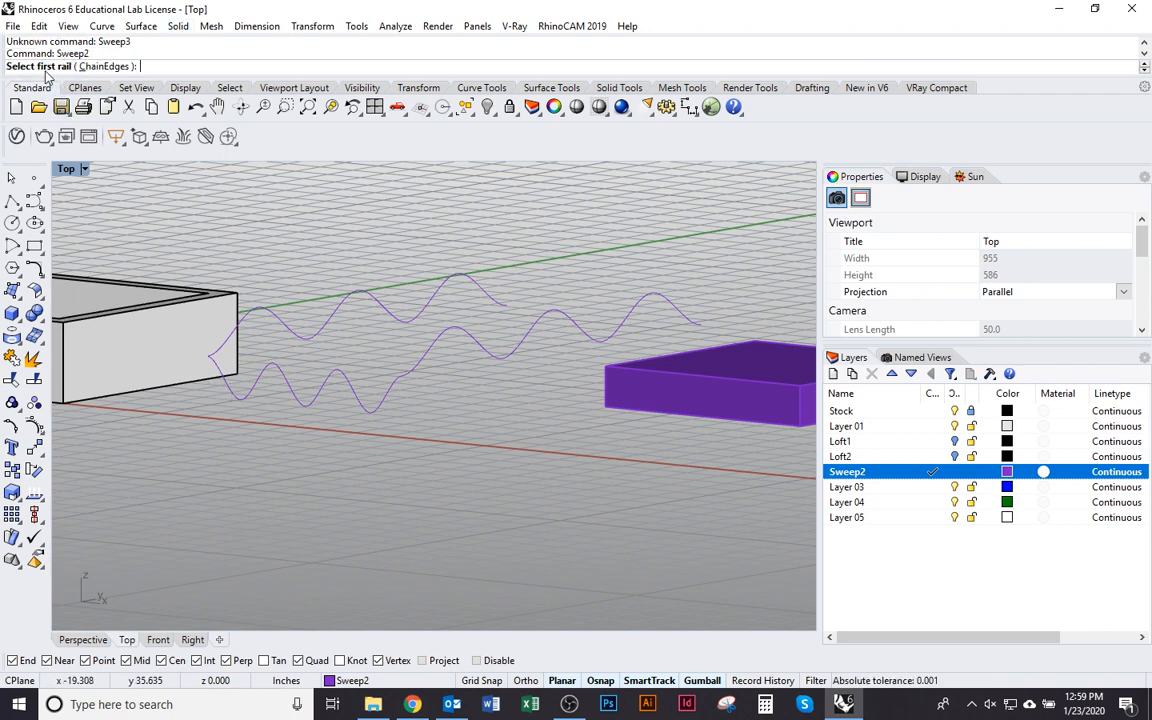
left_click(245, 325)
left_click(425, 368)
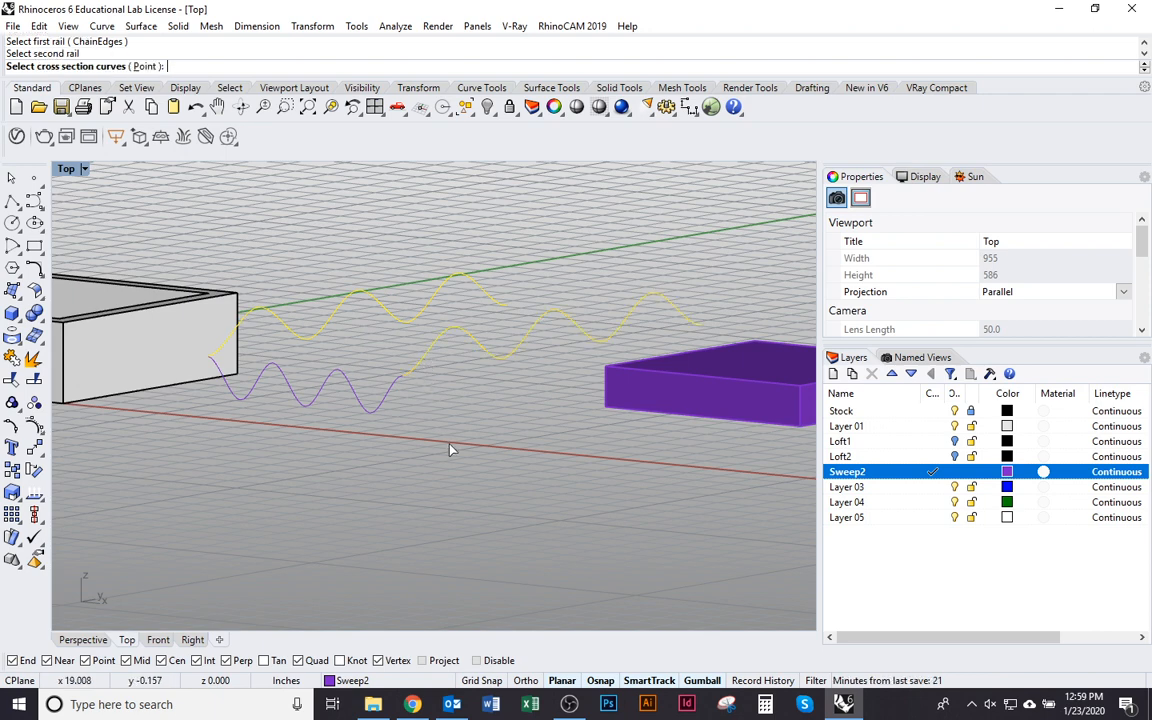
key("Escape")
Step: Sweep the short wave curve along the two flipped long curves with Sweep2, leaving the cross sections unchanged
key("Return")
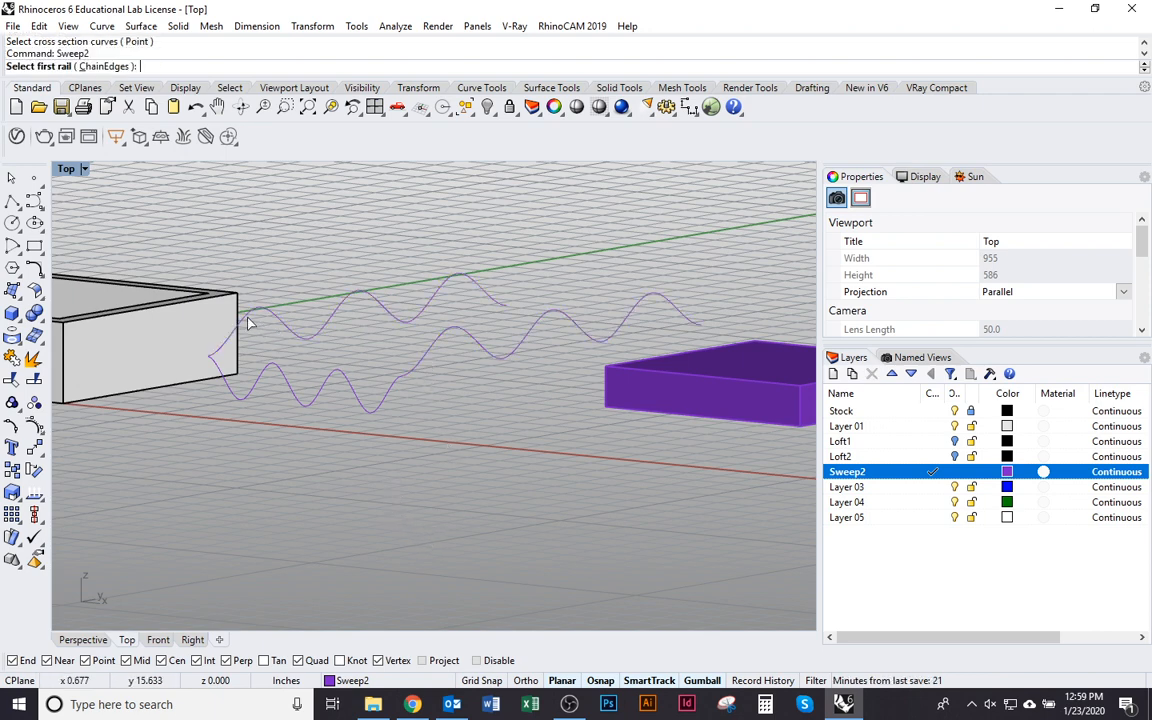
left_click(249, 322)
left_click(411, 362)
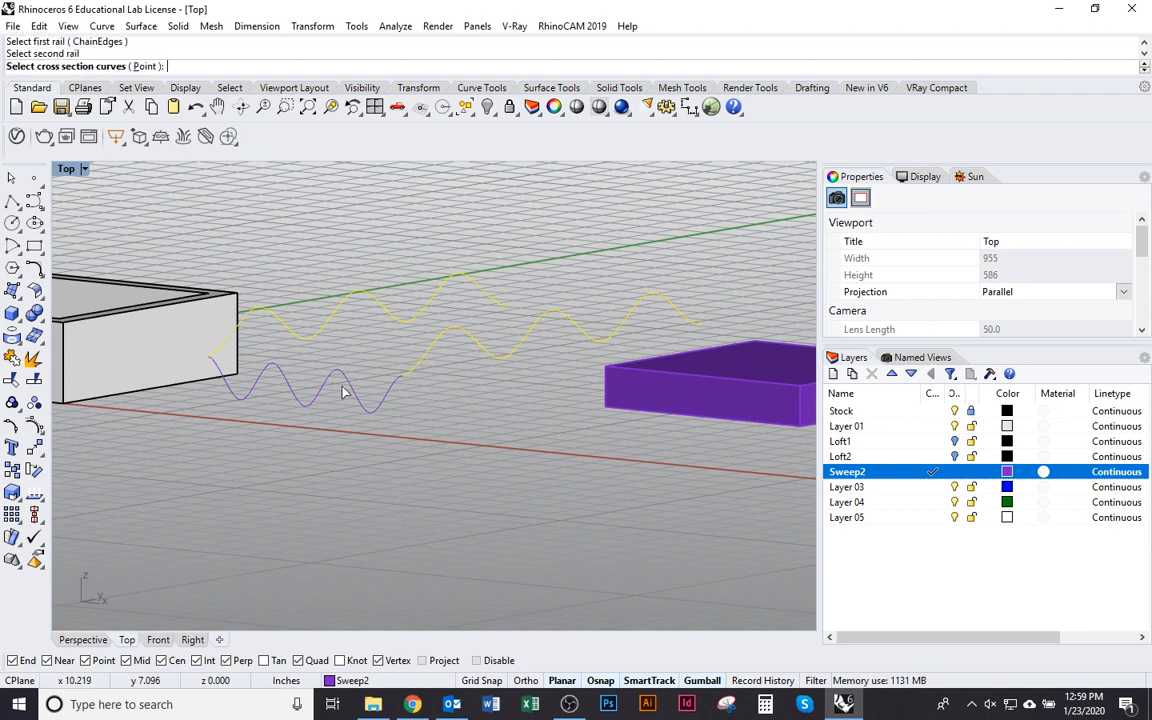
left_click(390, 396)
key("Return")
mouse_move(362, 491)
right_mouse_down()
mouse_move(432, 494)
mouse_move(470, 527)
mouse_move(458, 481)
mouse_move(257, 504)
mouse_move(363, 491)
mouse_move(270, 531)
right_mouse_up()
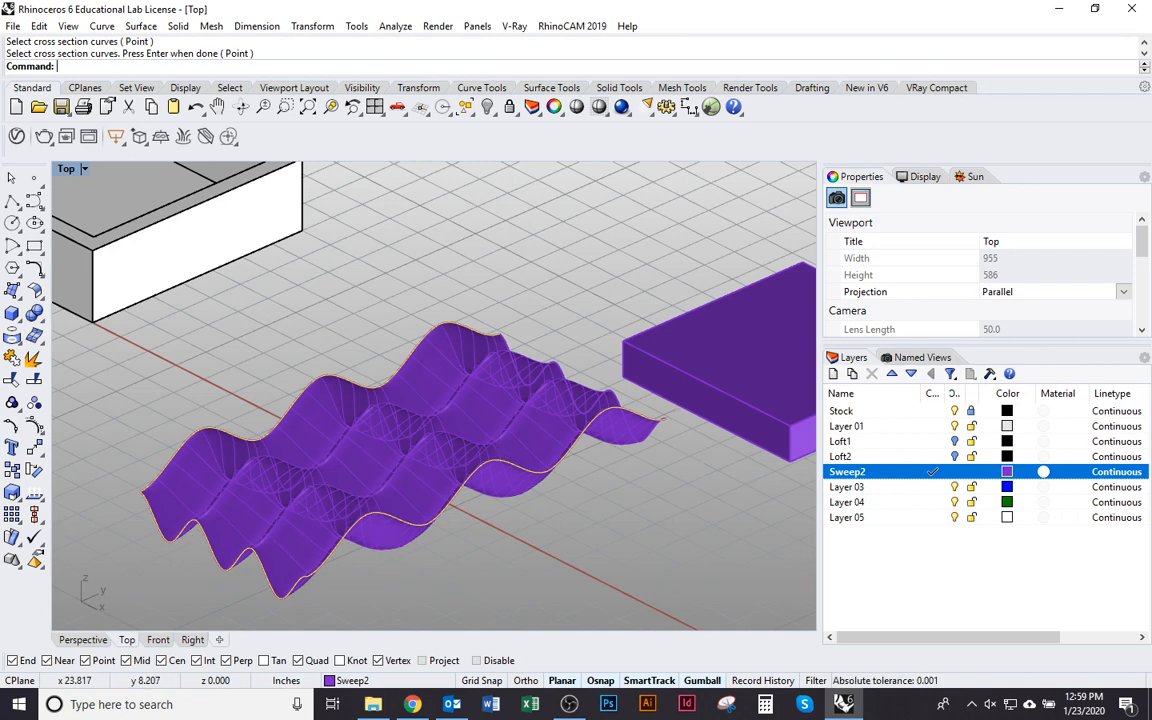
key("Return")
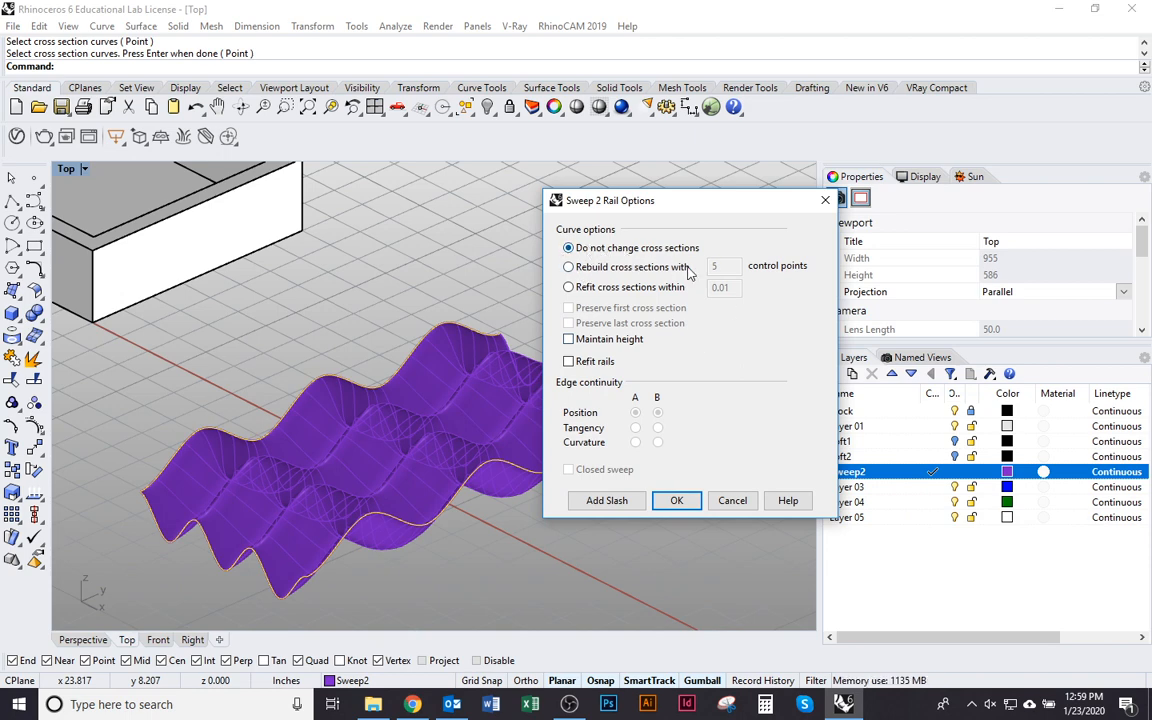
left_click(681, 507)
right_click_drag(525, 552, 586, 499)
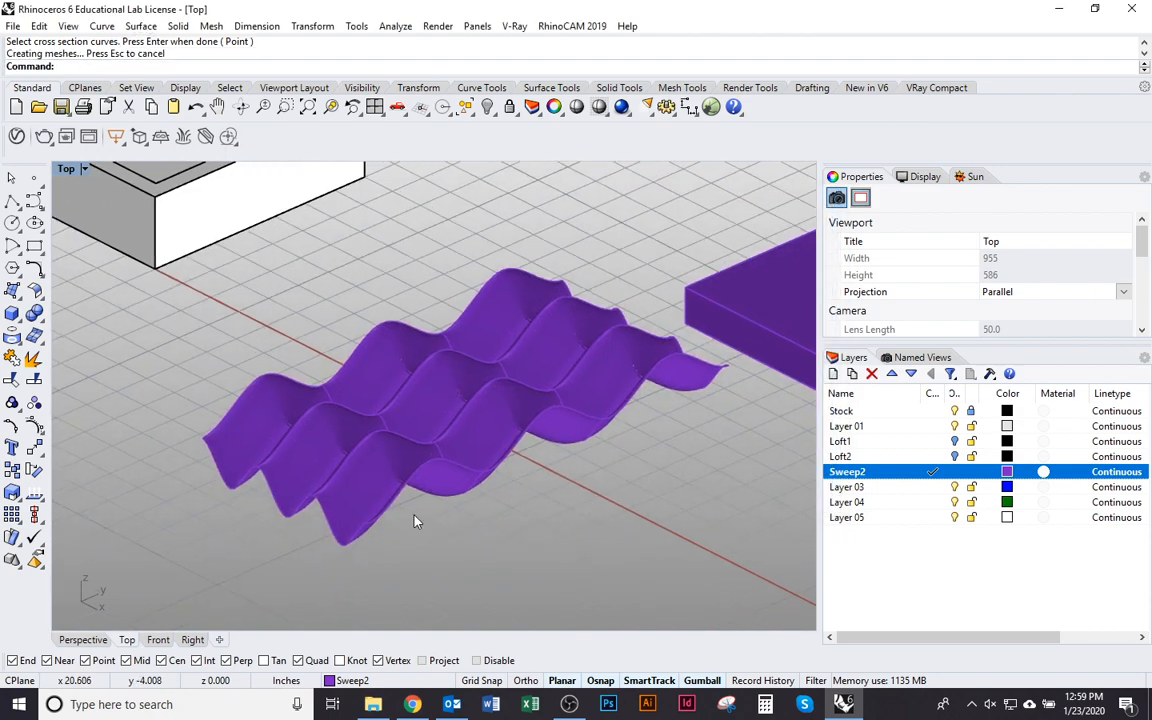
right_click_drag(415, 521, 456, 525)
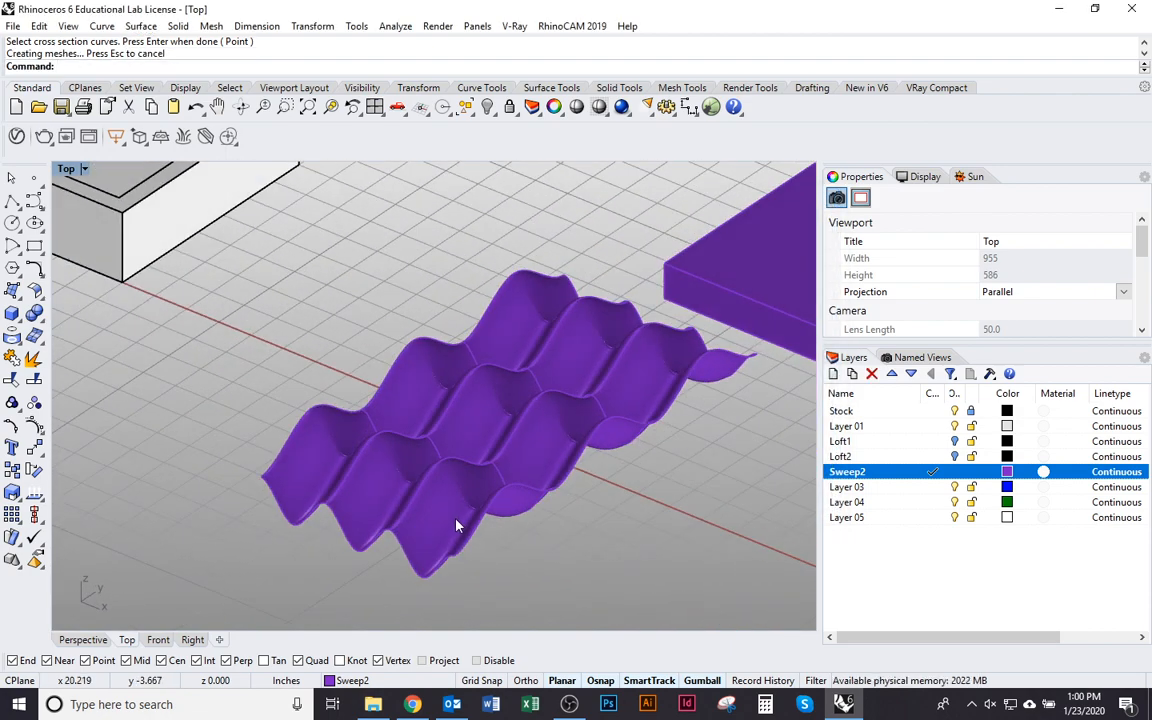
Step: Undo the sweep, the move and the rotation of the two long wave curves
key("ctrl+alt+s")
key("ctrl+z")
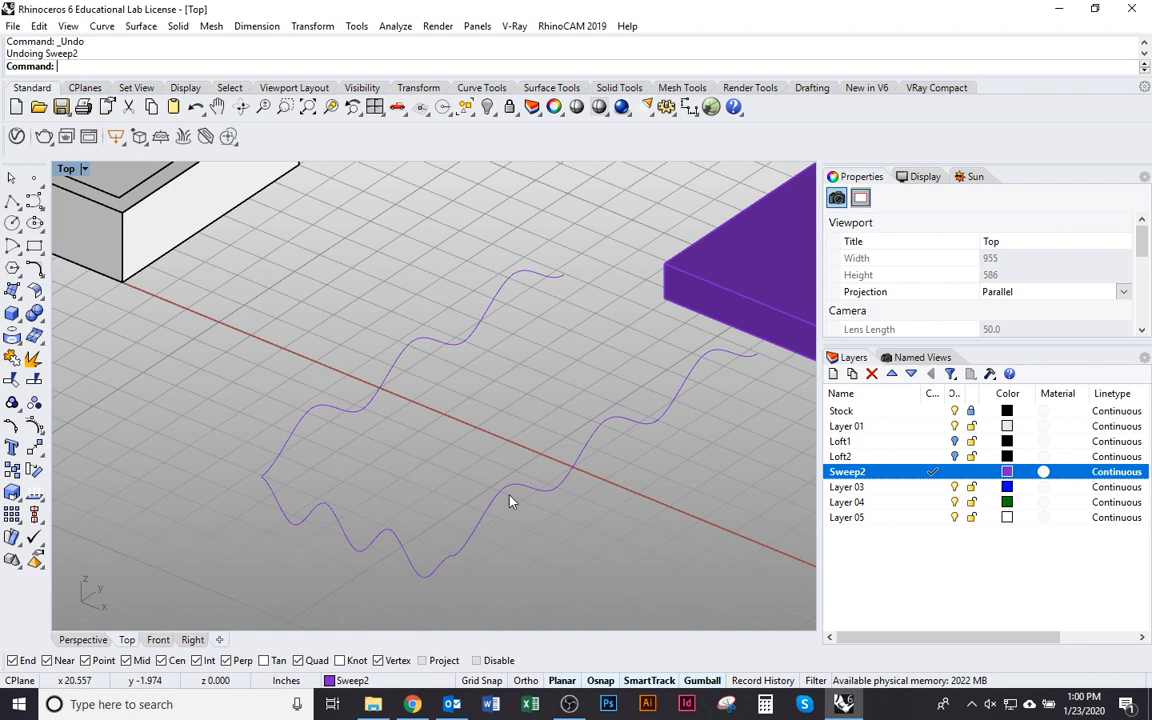
key("ctrl+z")
key("ctrl+z")
key("Escape")
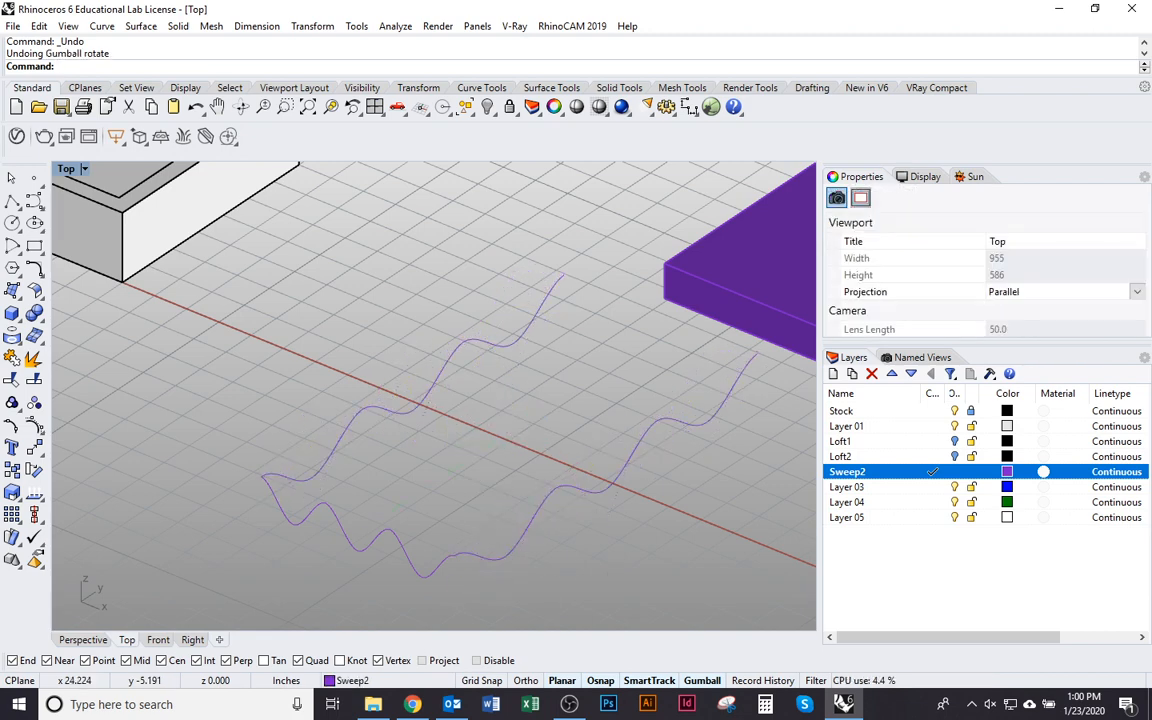
Step: Try a Sweep2 surface from the short wave curve along the two long curves in their unflipped orientation
type("Sweep2")
key("Return")
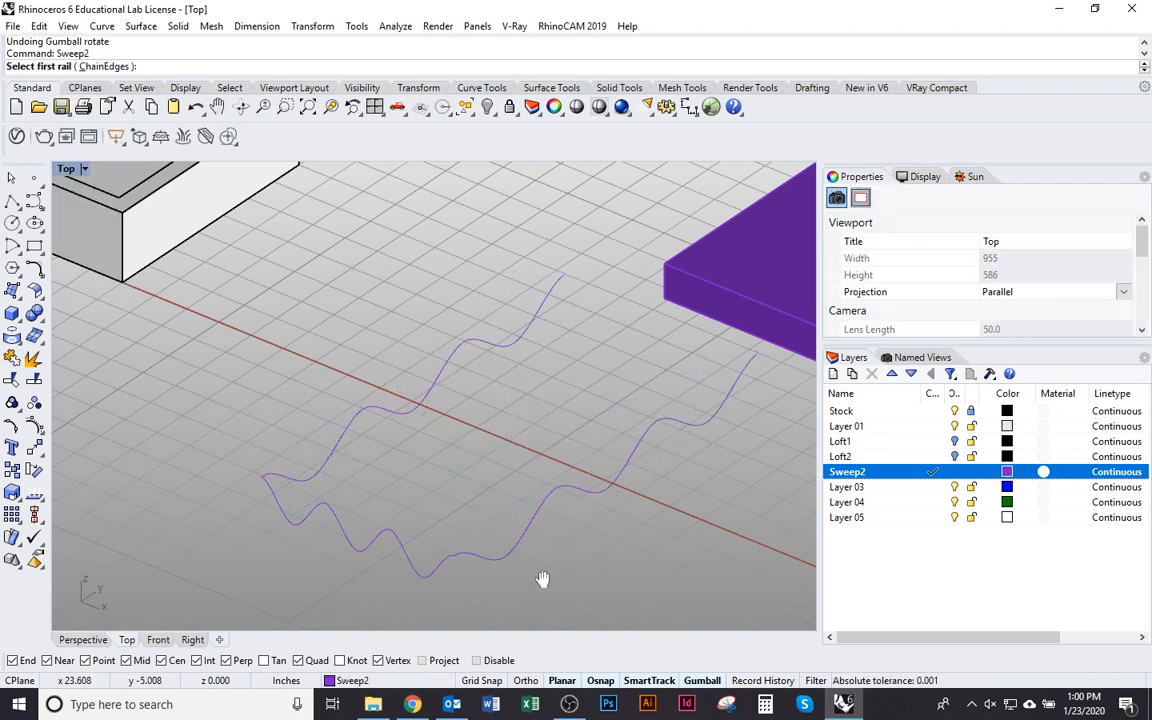
right_click_drag(543, 582, 552, 524)
left_click(503, 503)
left_click(334, 404)
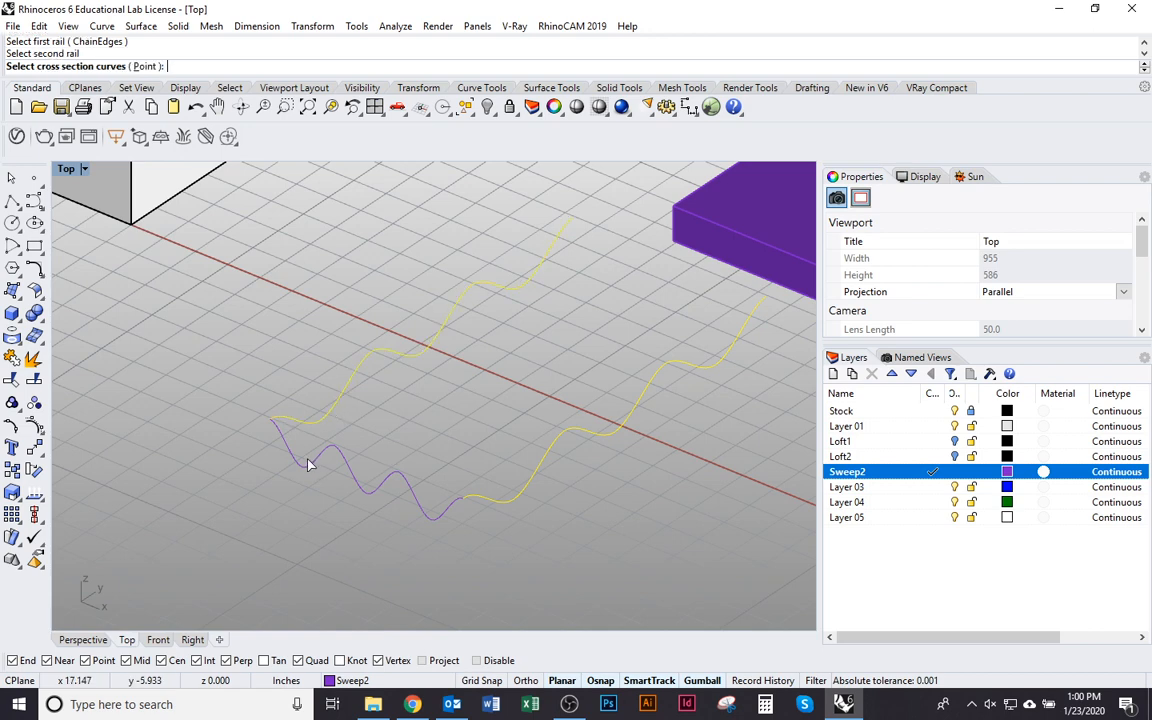
key("Return")
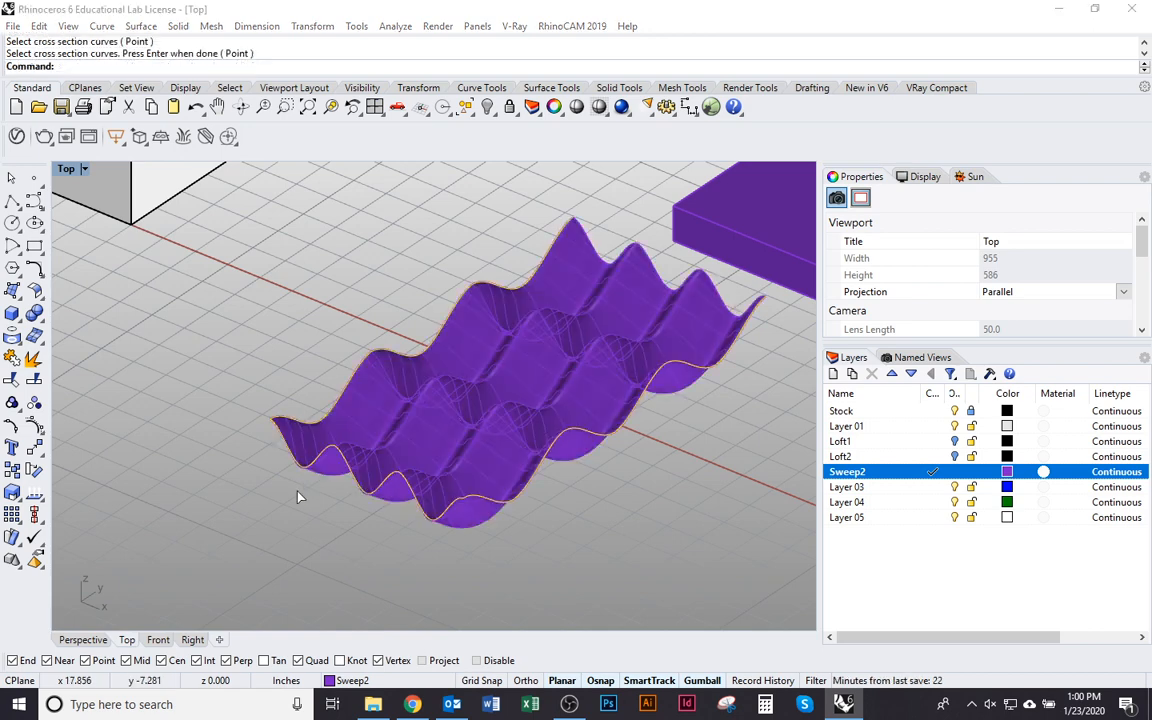
key("Return")
scroll(471, 504, "up", 5)
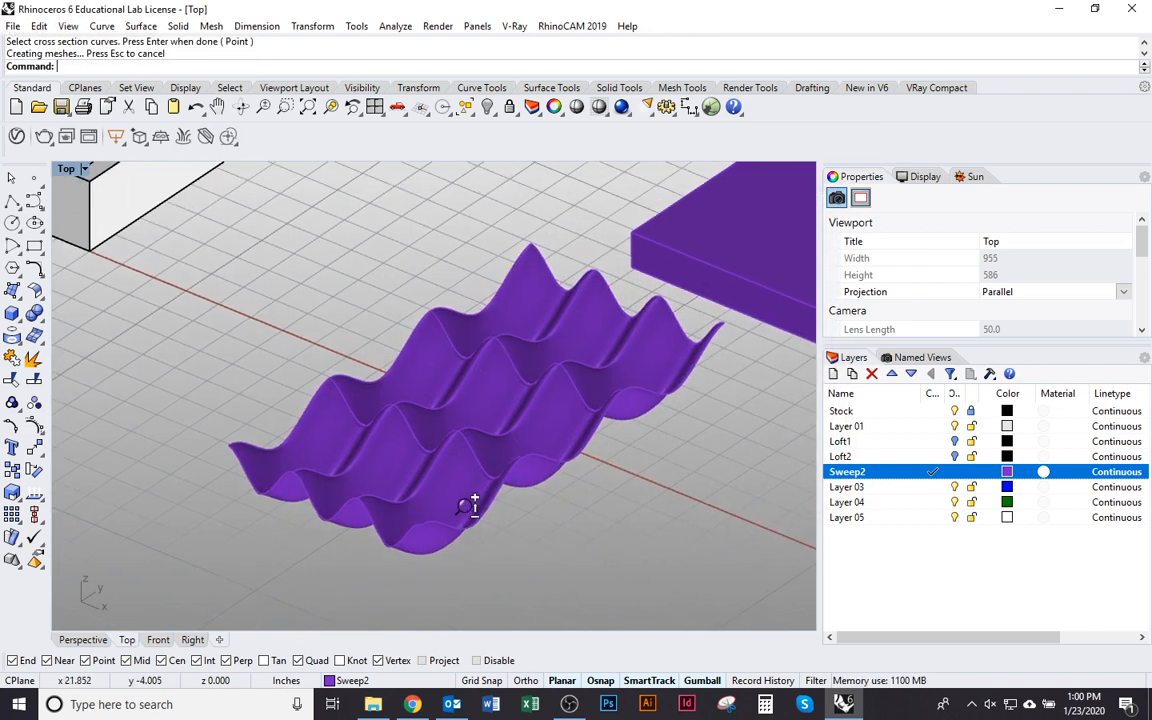
key("ctrl+z")
Step: Select both long wave rails and rotate them upside down about their length direction
scroll(580, 571, "down", 3)
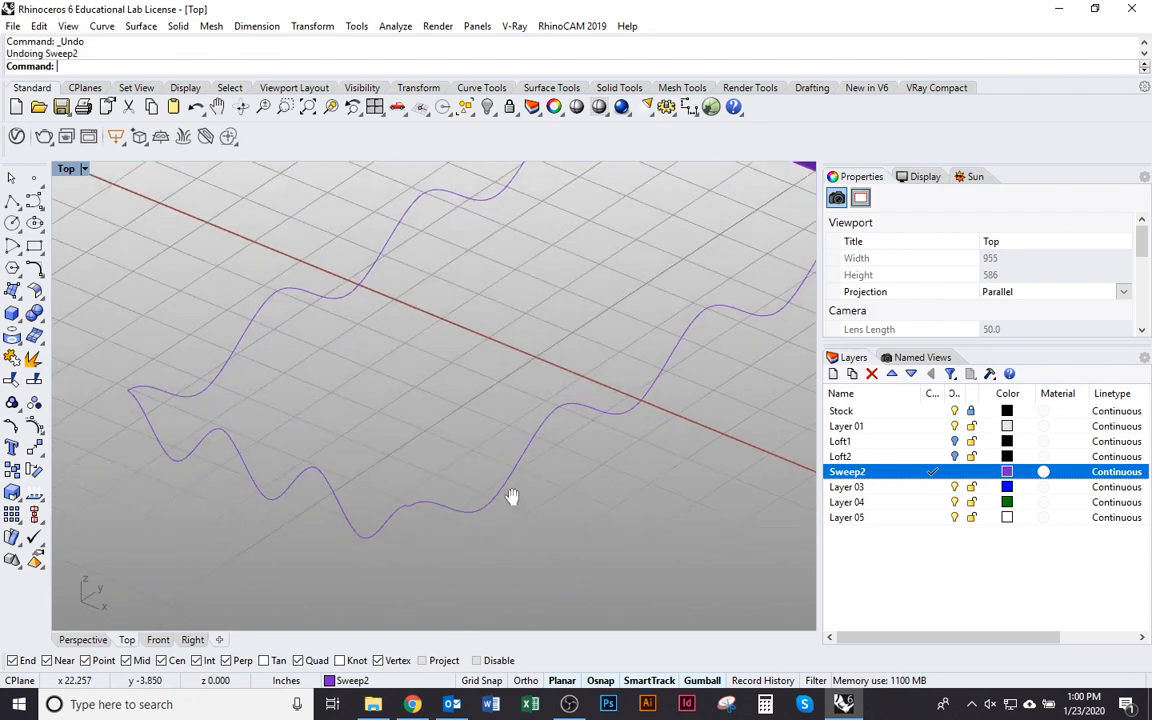
left_click(504, 486)
scroll(362, 388, "up", 2)
left_click(325, 363)
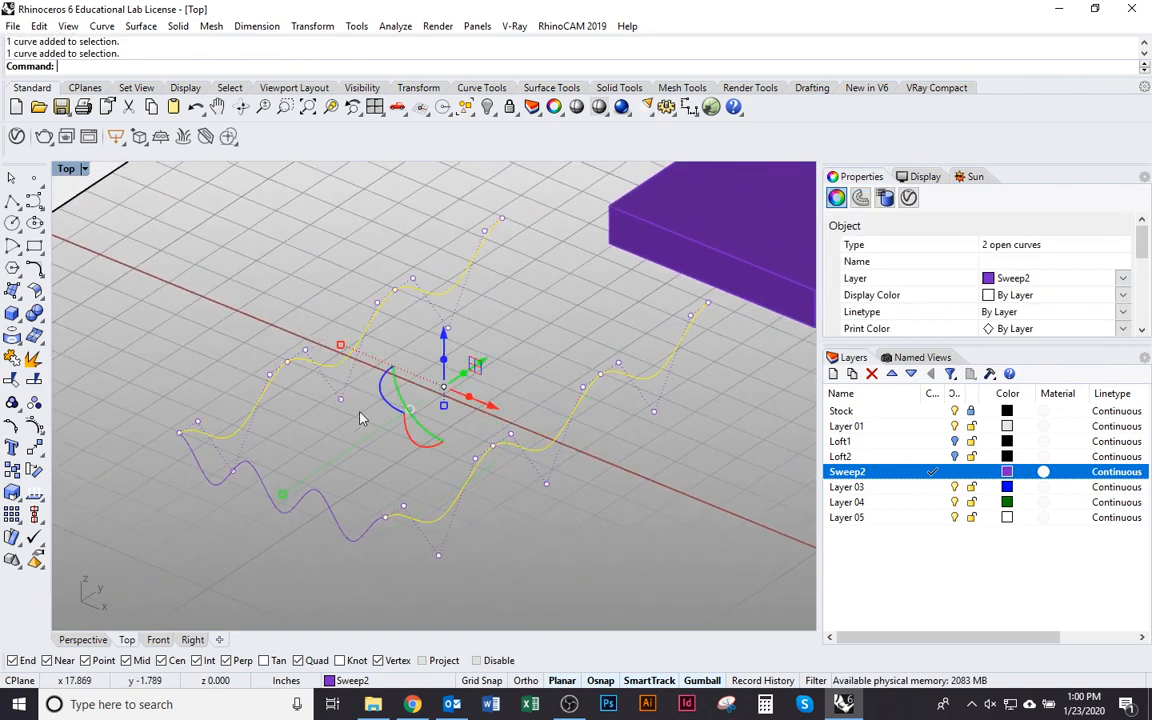
left_click_drag(388, 395, 519, 537)
key("Escape")
key("Escape")
Step: Move both long wave rails together so their first crest points meet the ends of the short wave curve
scroll(527, 527, "up", 2)
left_click(482, 457)
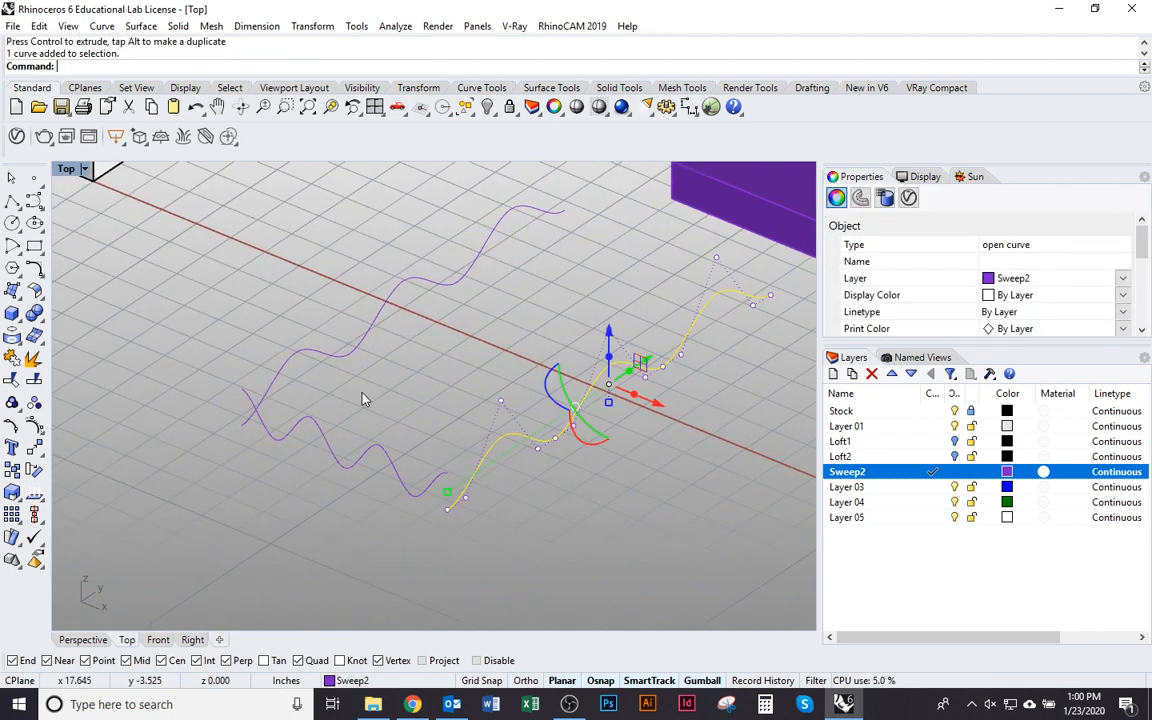
left_click(337, 357)
type("m")
key("Return")
left_click(477, 428)
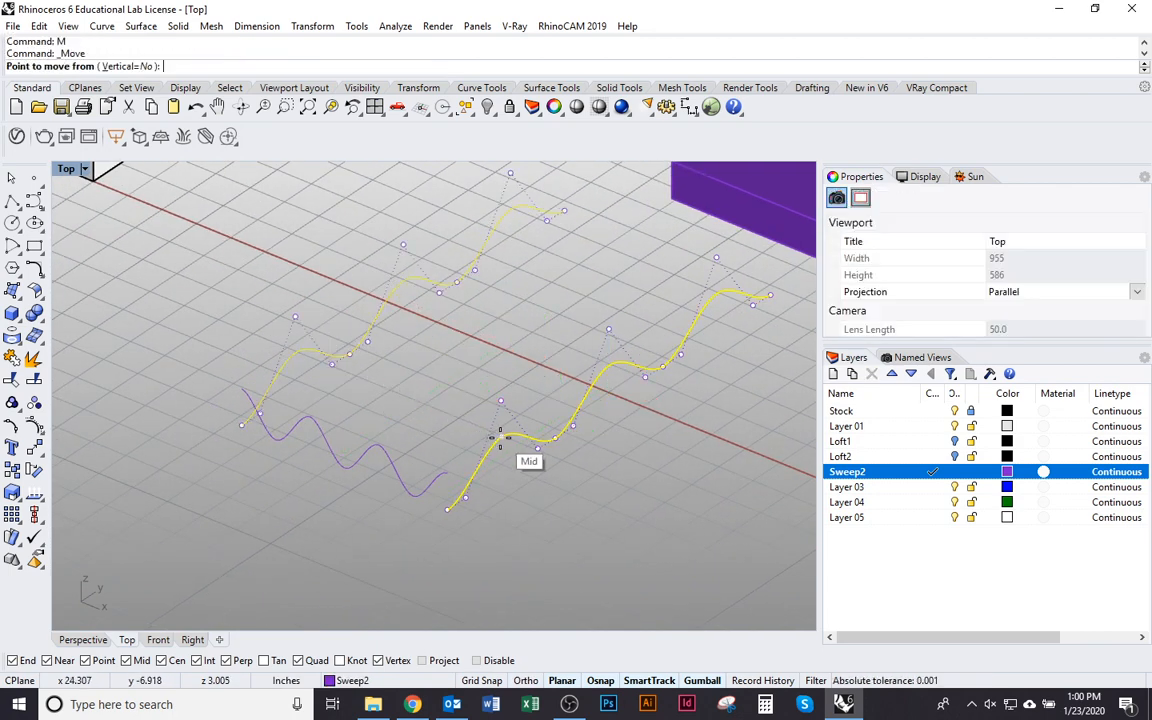
left_click(455, 472)
key("Escape")
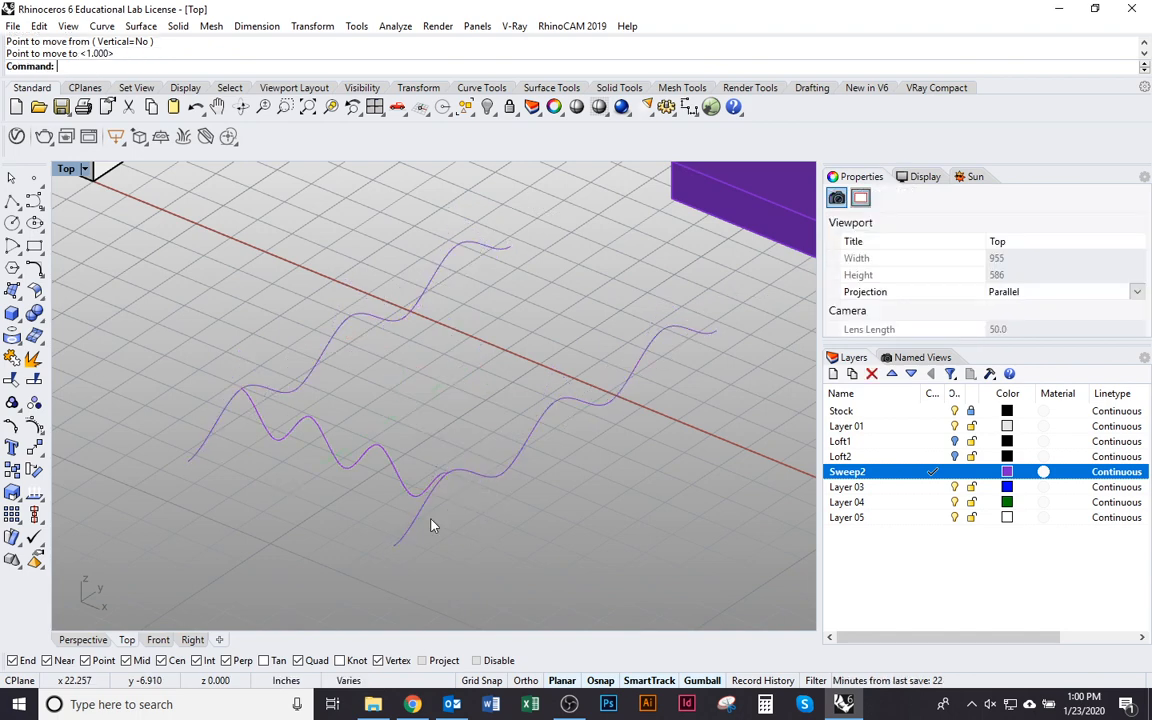
Step: Draw a straight line connecting the second crest points of the two long wave rails
left_click(504, 468)
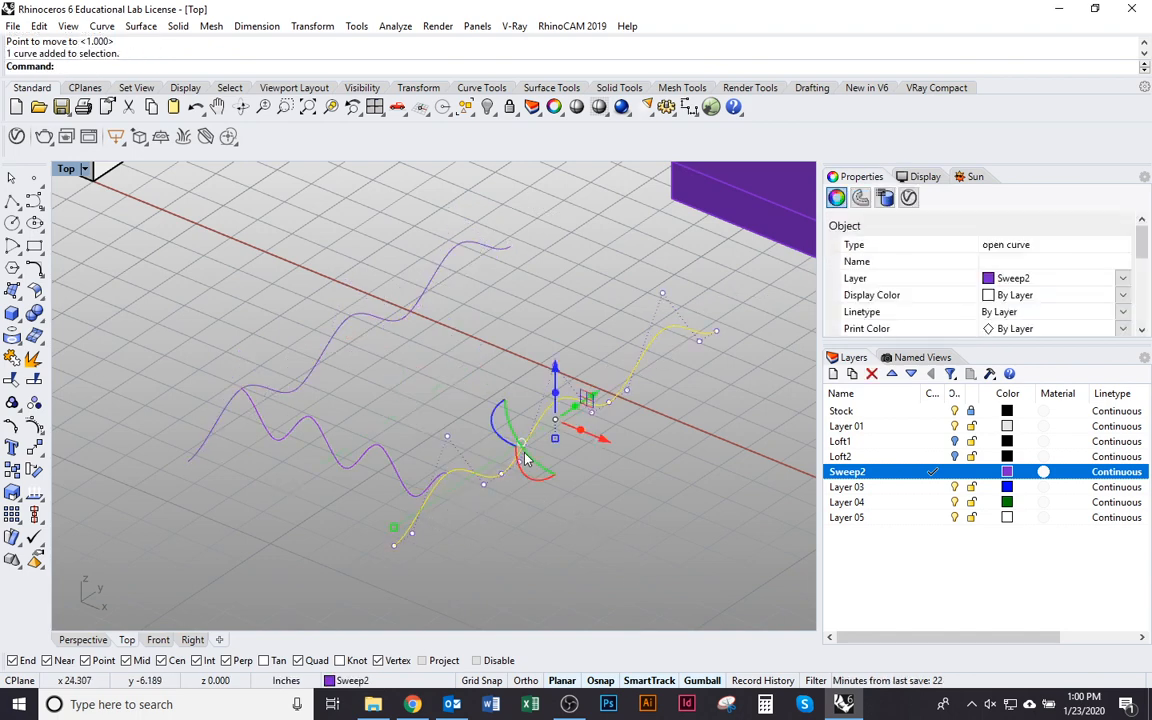
key("Escape")
key("Return")
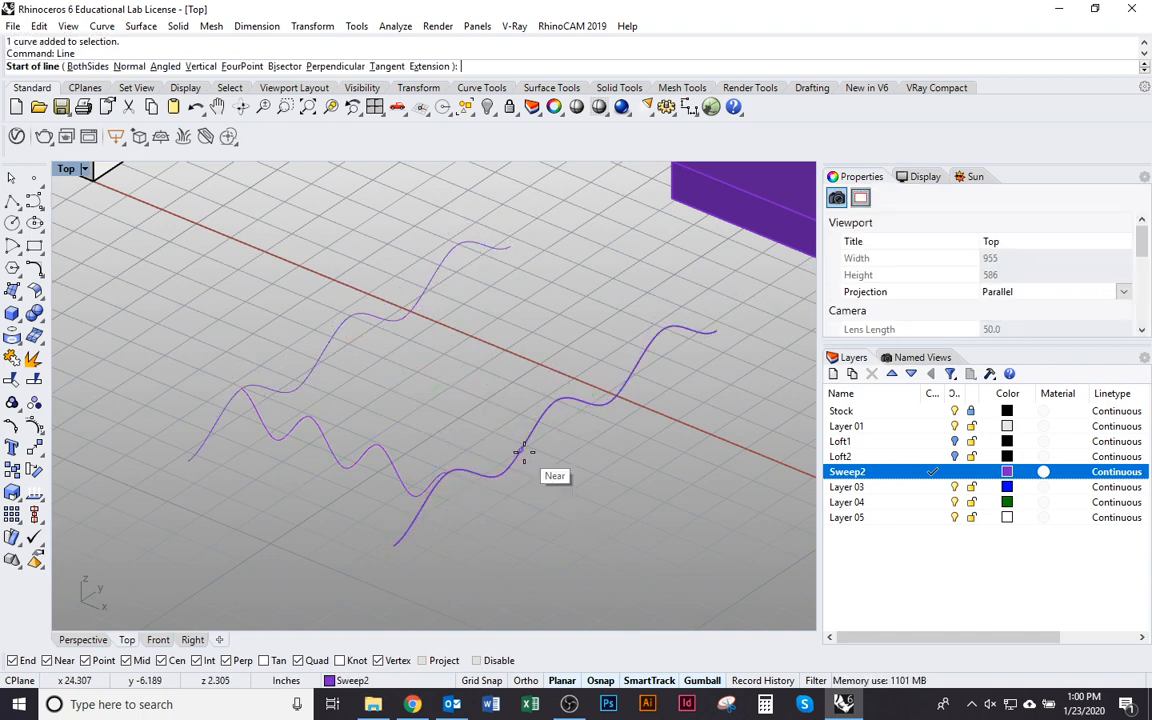
left_click(556, 404)
left_click(350, 320)
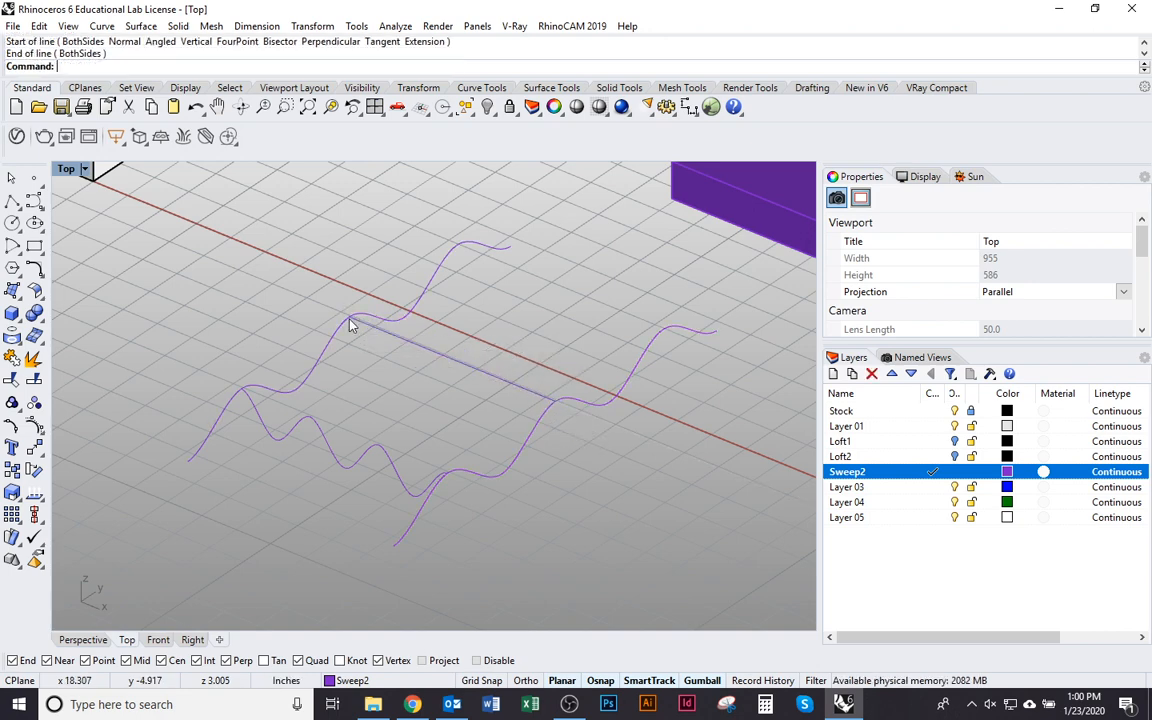
key("Return")
key("Escape")
Step: Split both long rails using the straight cross line and the short wave curve as cutting objects
left_click(483, 479)
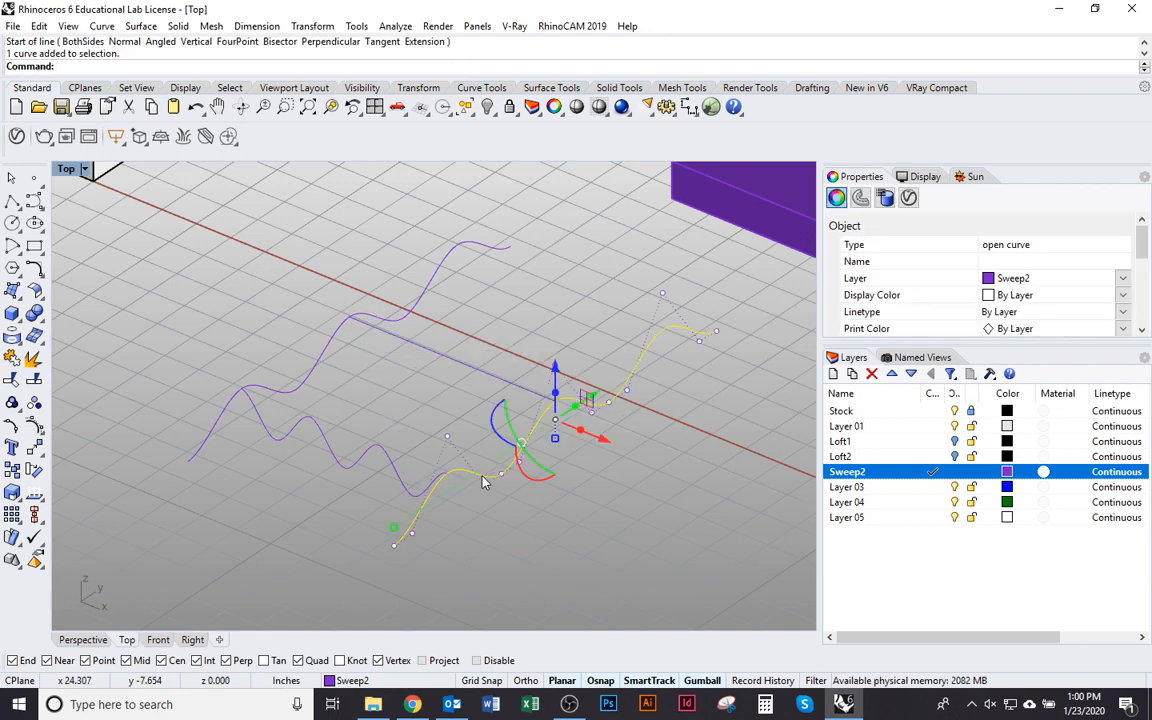
left_click(310, 384, "shift")
type("Split")
key("Return")
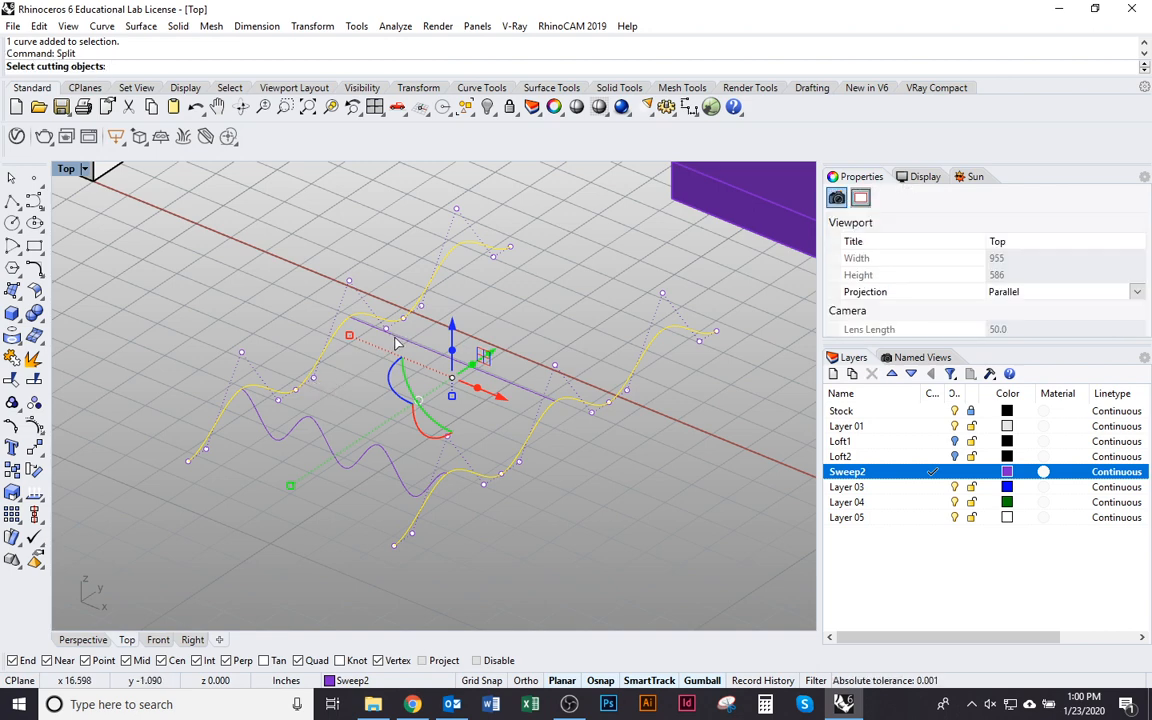
left_click(310, 366)
left_click(285, 381)
key("Return")
left_click(474, 295)
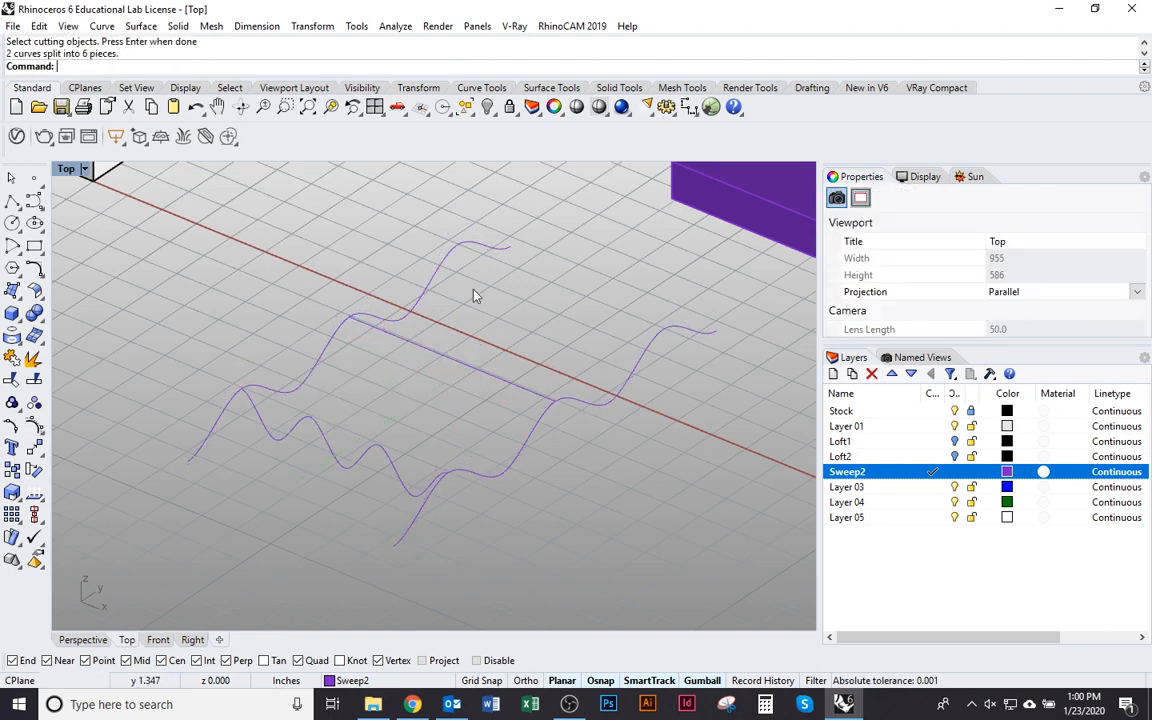
Step: Delete the split rail pieces beyond the cross line and those overhanging the short wave curve
left_click(436, 266)
key("Delete")
left_click(581, 403)
key("Delete")
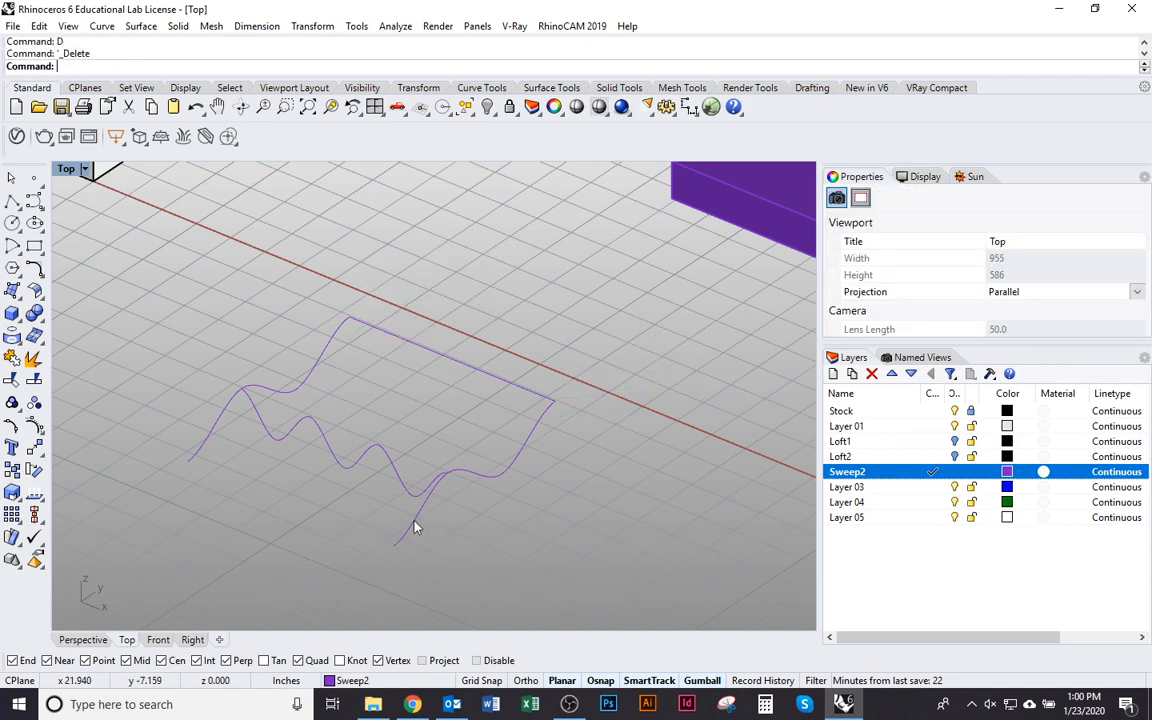
left_click(411, 530)
key("Delete")
Step: Copy the two remaining one-wave rail segments twice, placing the copies end to end along the rail direction
left_click(290, 389)
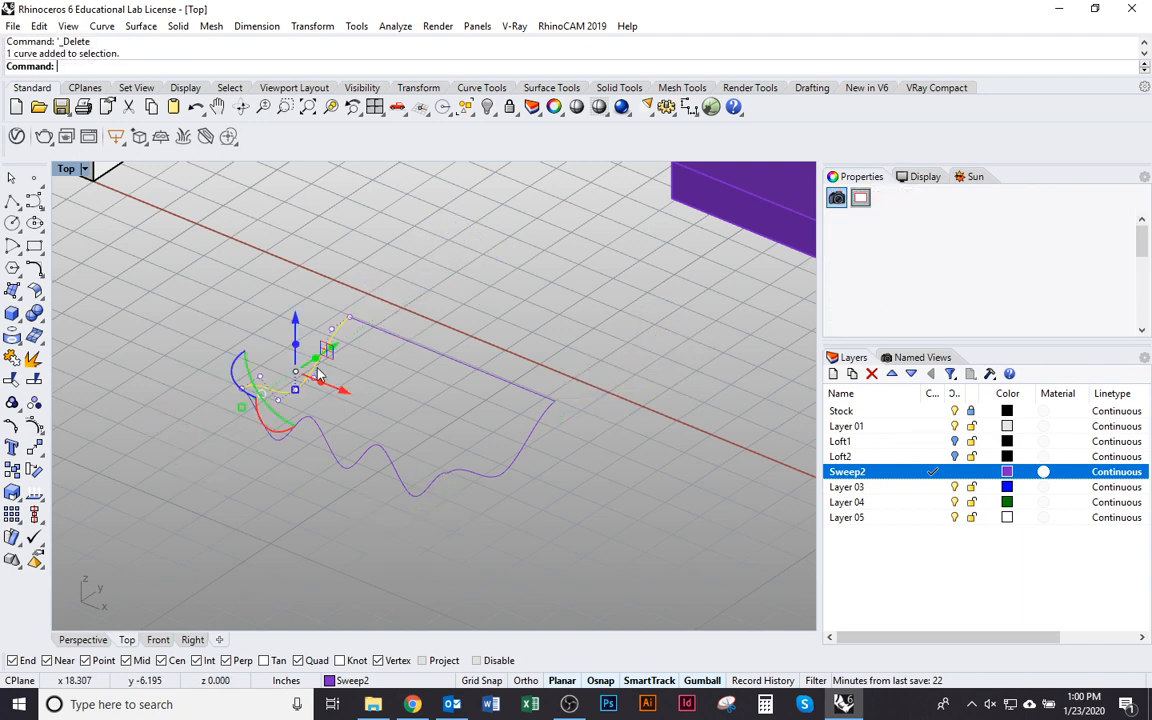
left_click(485, 478, "shift")
type("Copy")
key("Return")
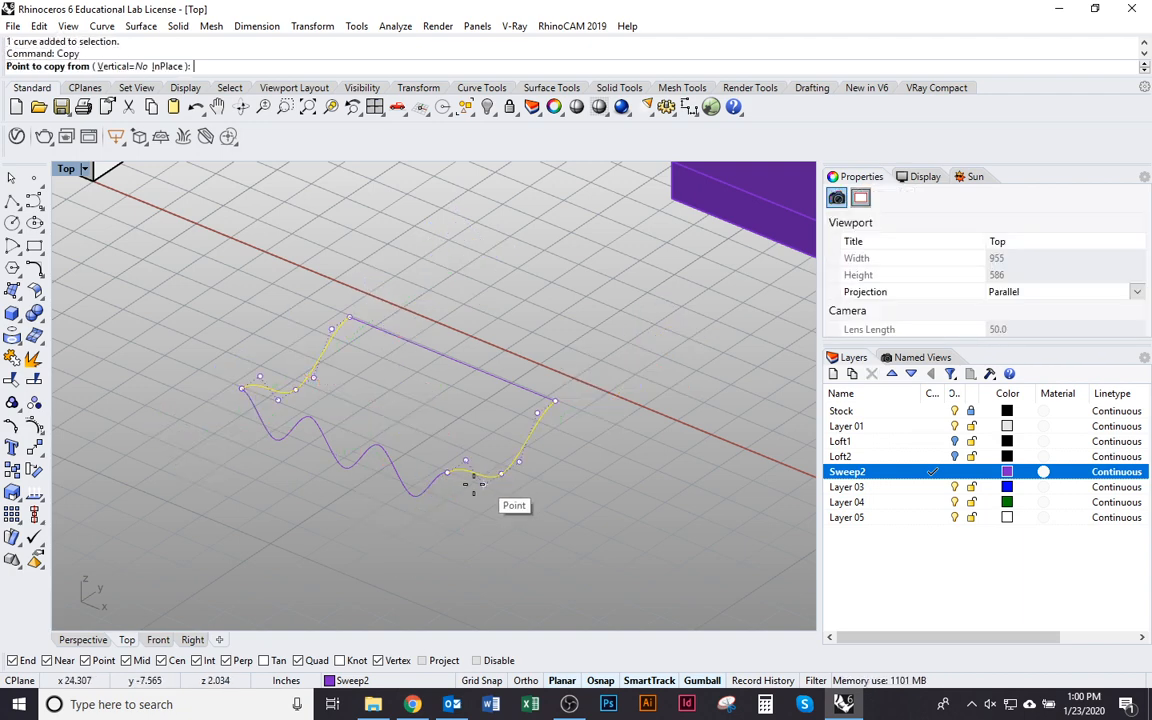
left_click(448, 473)
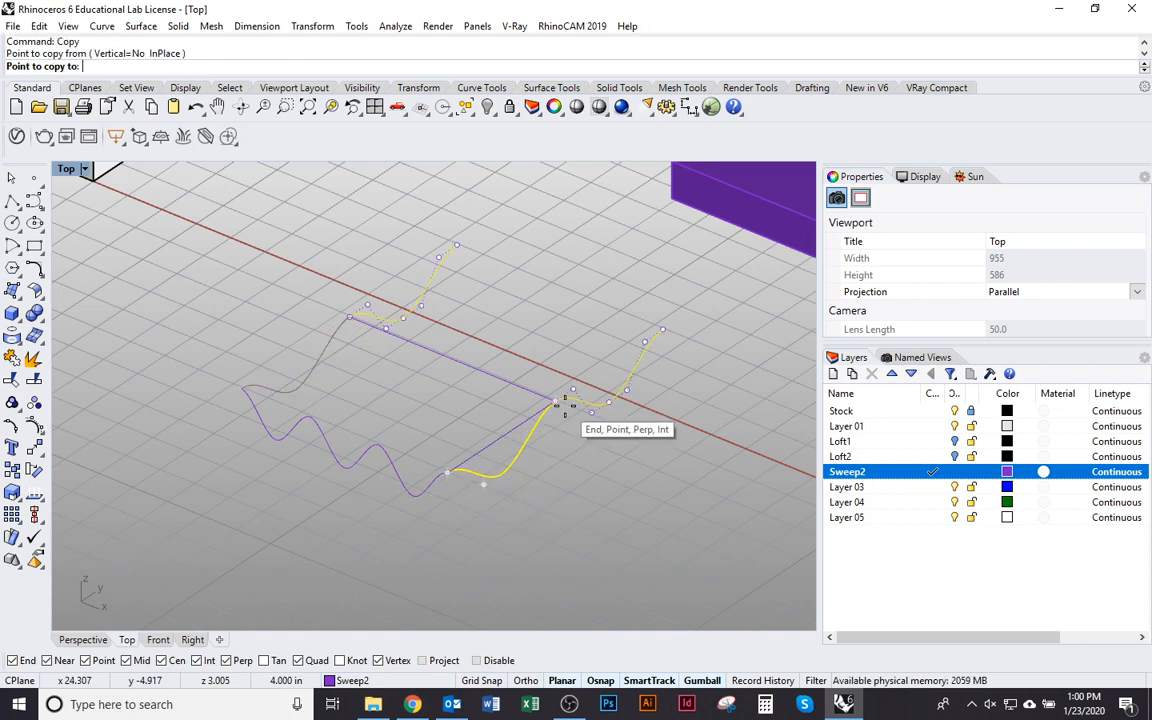
left_click(556, 401)
left_click(662, 327)
key("Return")
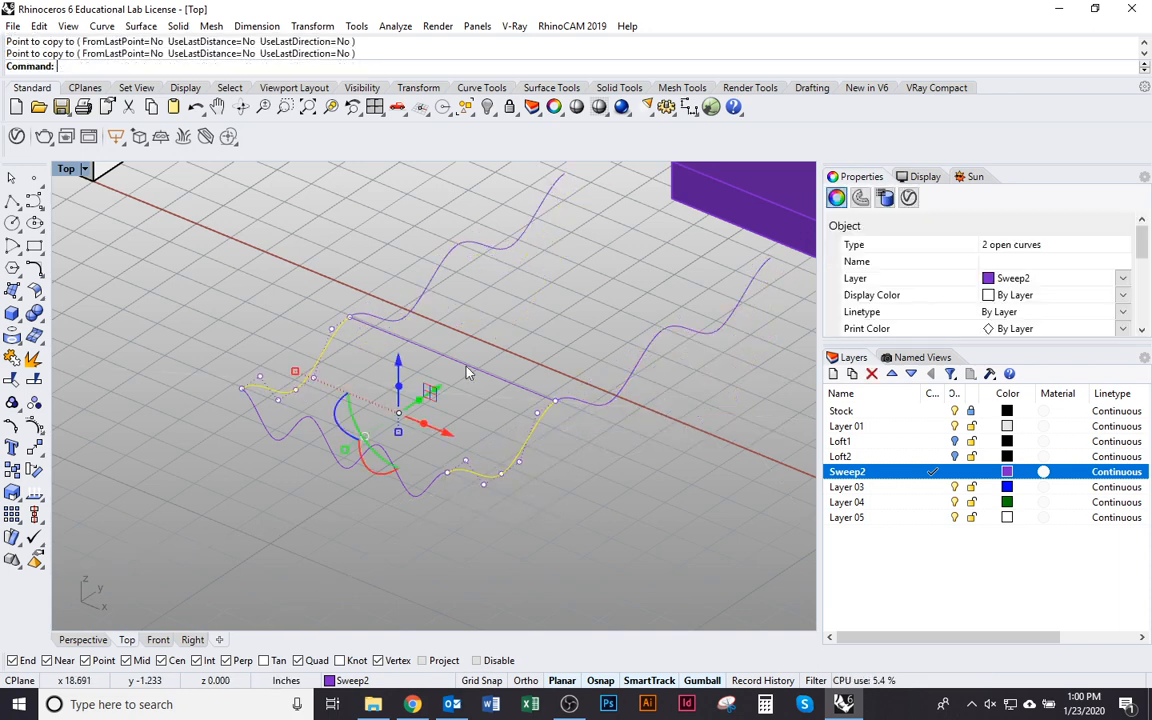
Step: Delete the straight cross line and join the six wave segments into two continuous rails
key("Delete")
left_click_drag(628, 387, 352, 228)
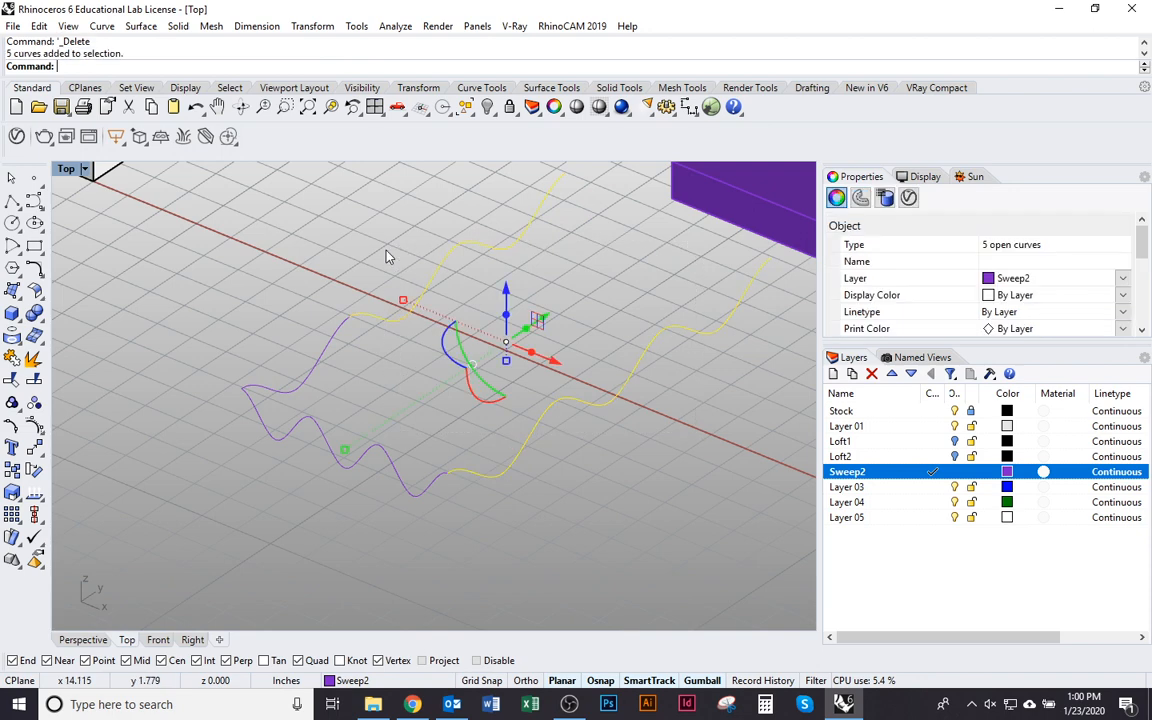
left_click(342, 327, "shift")
type("Join")
key("Return")
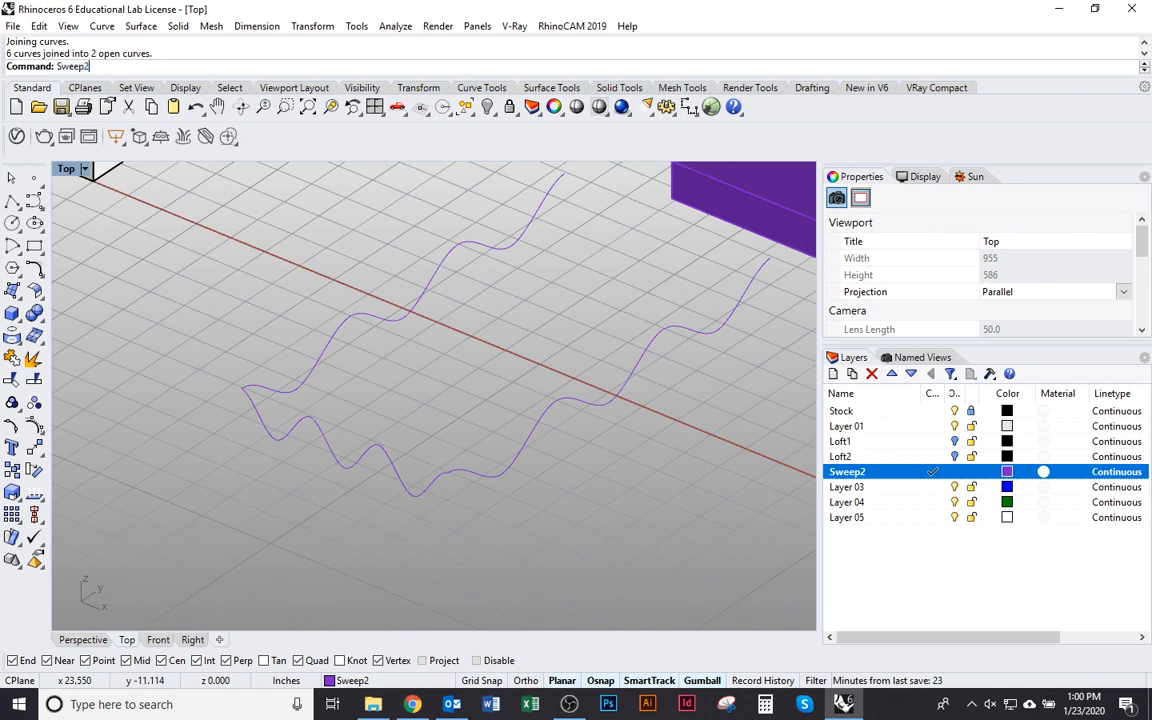
Step: Create a Sweep2 surface from the short wave curve along the two joined rails, leaving the cross sections unchanged
type("Sweep2")
key("Return")
left_click(474, 479)
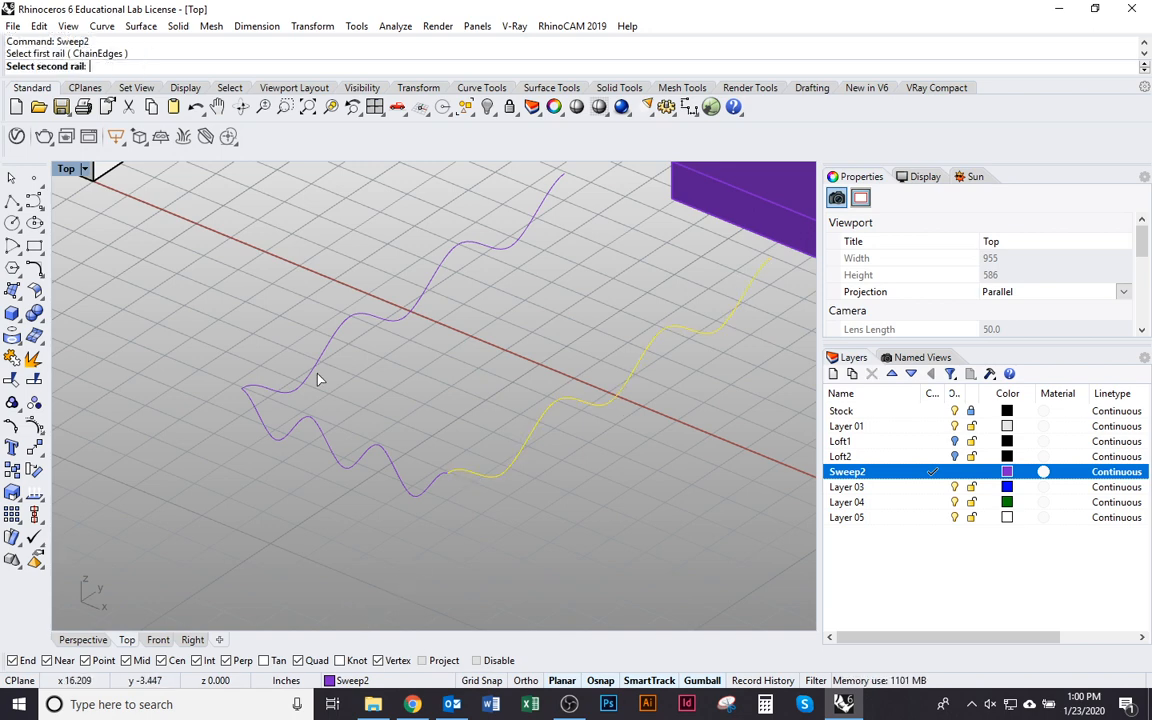
left_click(316, 378)
left_click(272, 438)
key("Return")
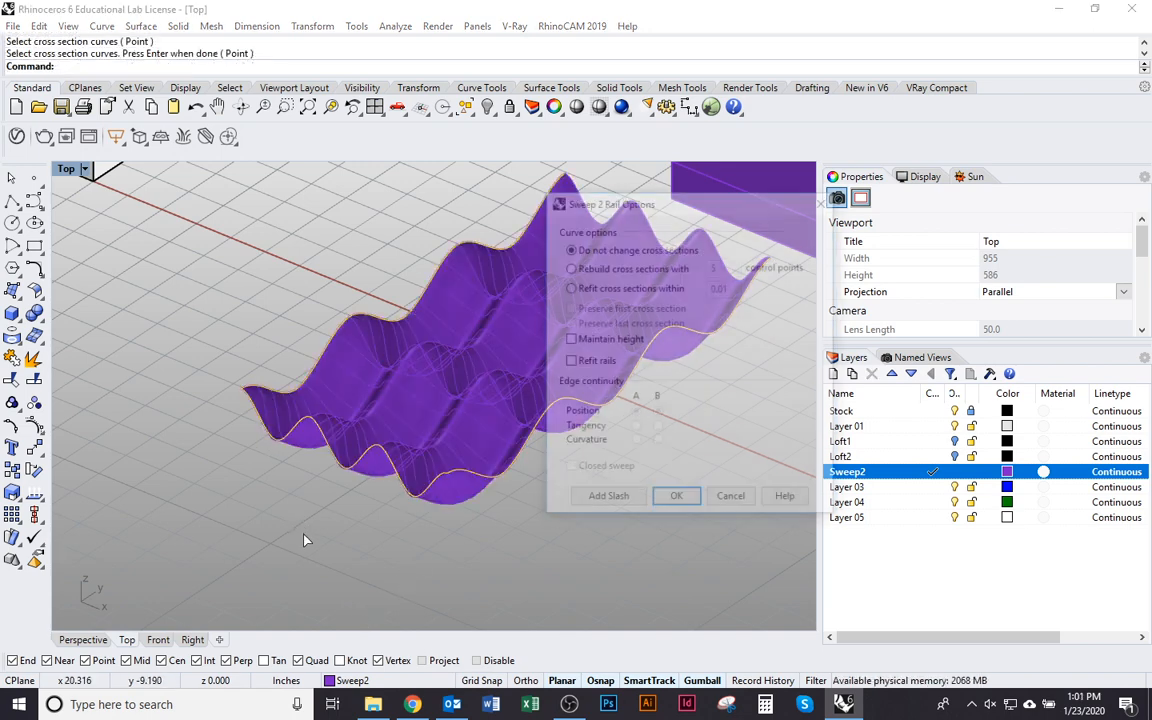
key("Return")
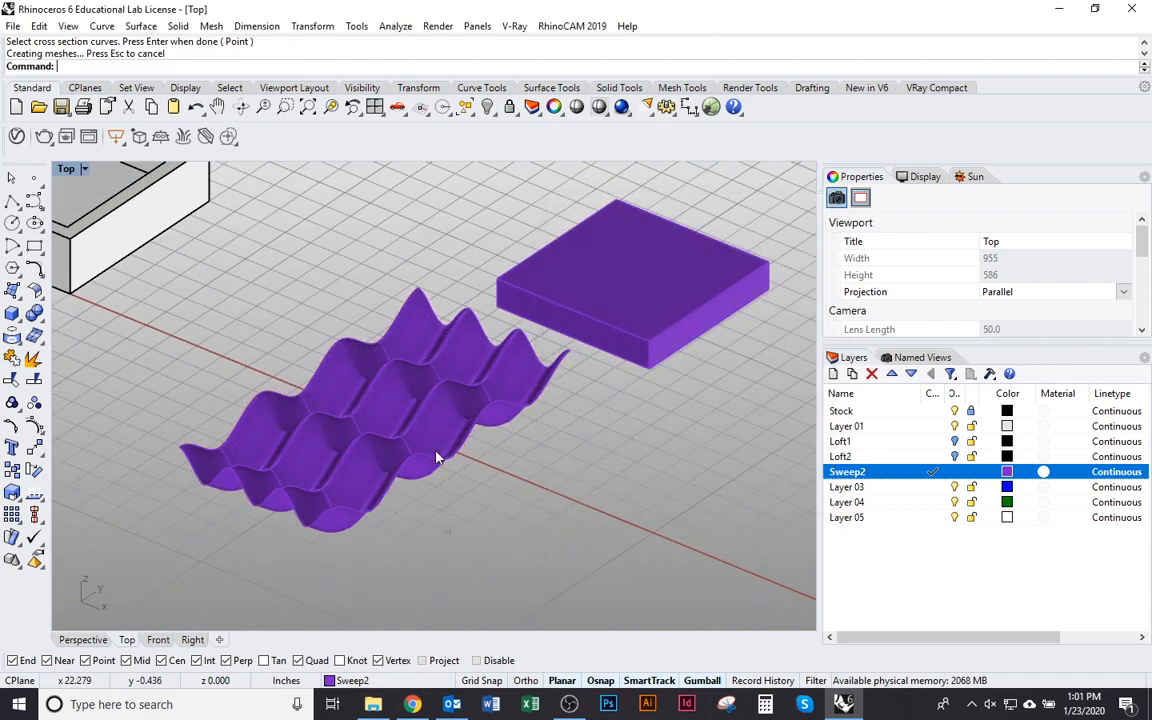
Step: Delete the short wave curve and the two rails used for the sweep, keeping the wavy surface
mouse_move(368, 458)
right_mouse_down()
mouse_move(334, 609)
mouse_move(481, 491)
mouse_move(414, 457)
mouse_move(450, 489)
right_mouse_up()
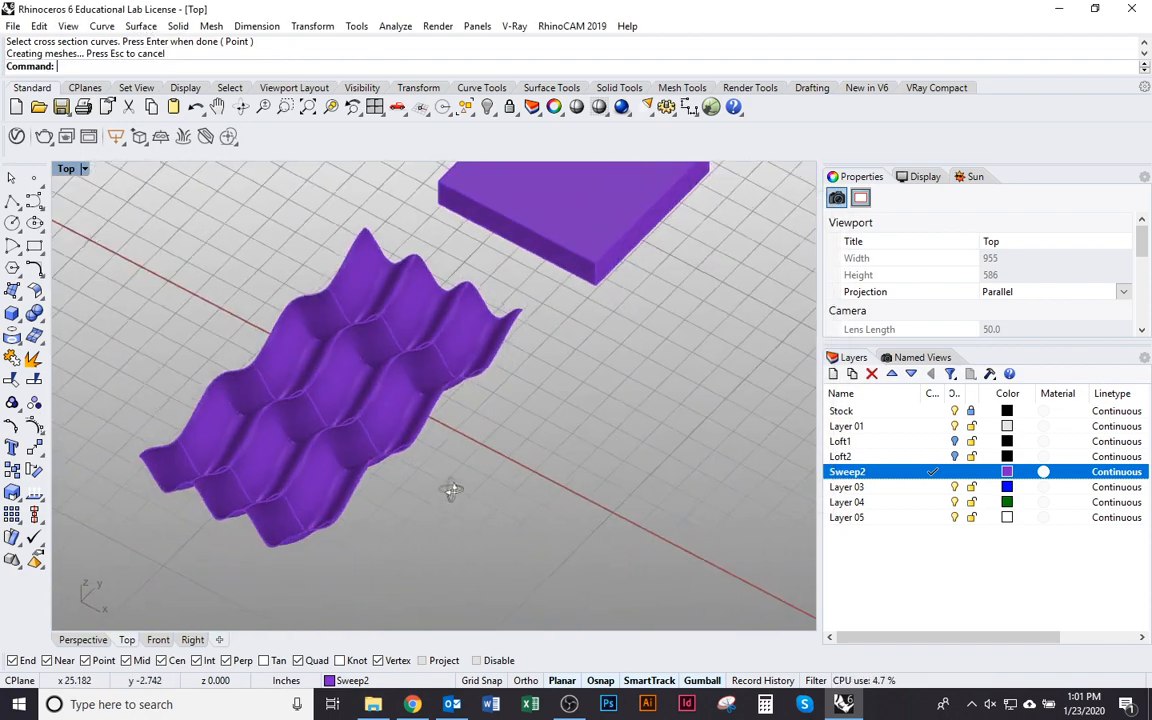
left_click(342, 398)
key("Delete")
mouse_move(342, 398)
right_mouse_down()
mouse_move(522, 393)
mouse_move(494, 532)
mouse_move(478, 486)
mouse_move(502, 426)
right_mouse_up()
mouse_move(504, 484)
right_mouse_down()
mouse_move(555, 483)
mouse_move(524, 501)
mouse_move(508, 485)
mouse_move(476, 525)
mouse_move(417, 553)
right_mouse_up()
scroll(417, 553, "down", 4)
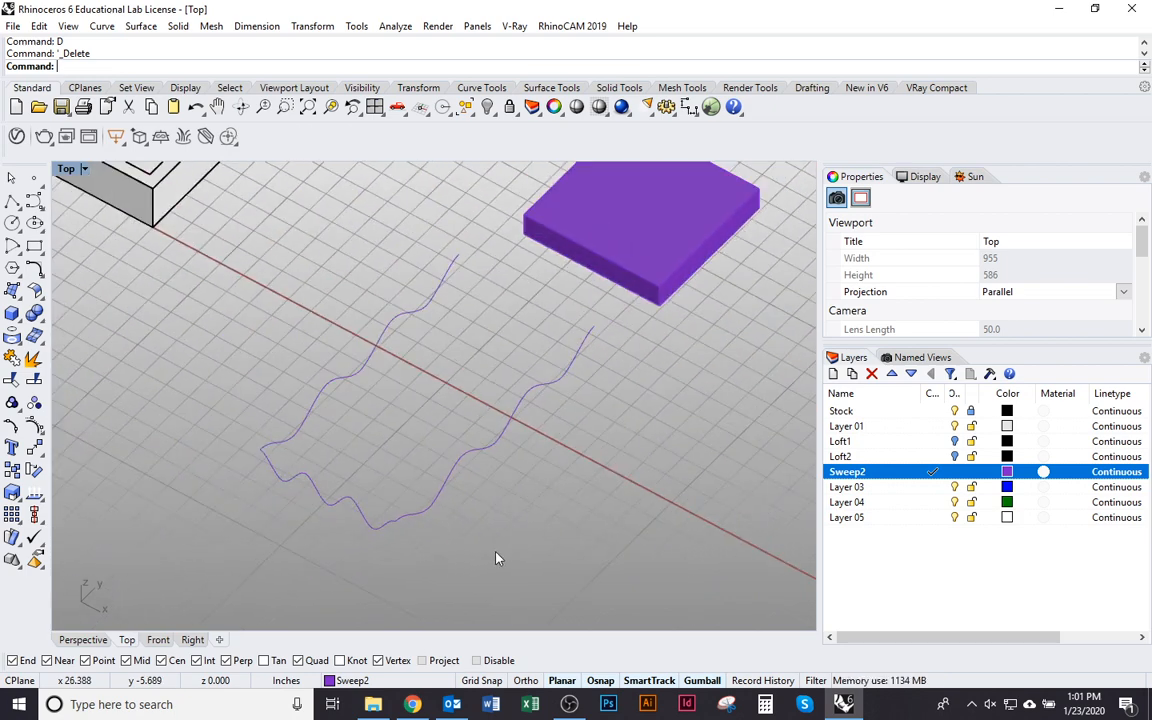
left_click_drag(496, 558, 303, 391)
key("Delete")
right_click_drag(303, 391, 527, 347)
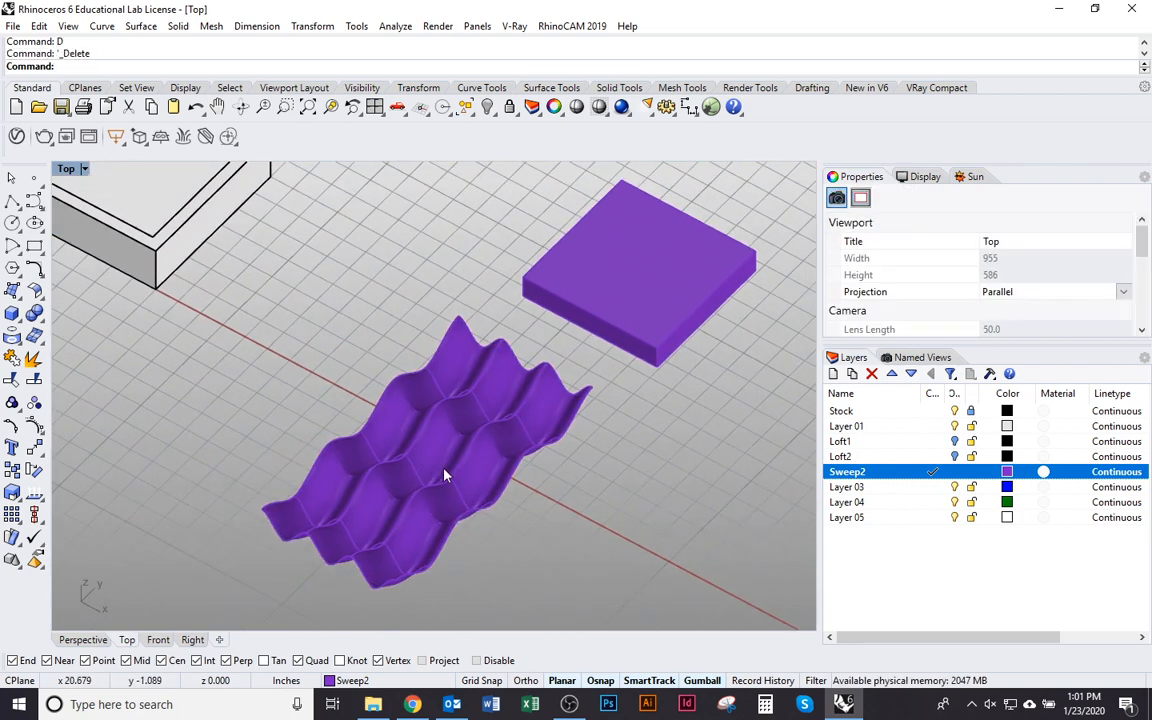
Step: In the Top view, draw a 6 by 6 inch square starting from the lower-left corner of the wavy surface
left_click(373, 476)
right_click_drag(674, 468, 517, 538)
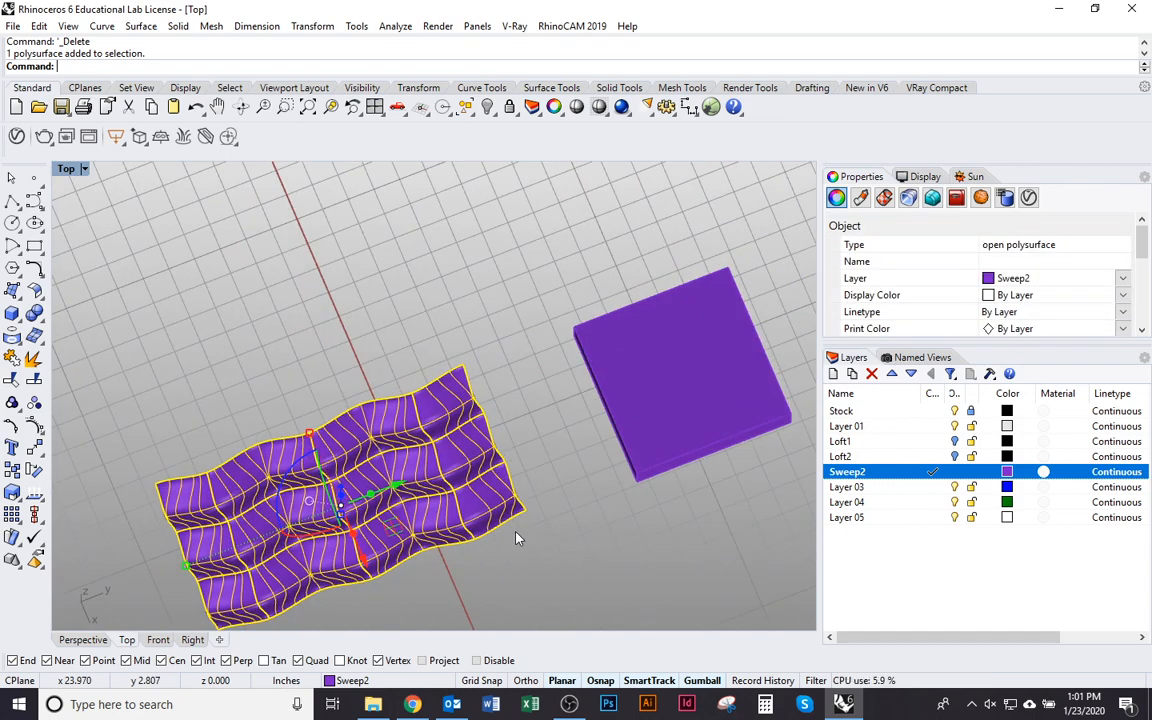
key("ctrl+shift+t")
right_click_drag(540, 542, 523, 421)
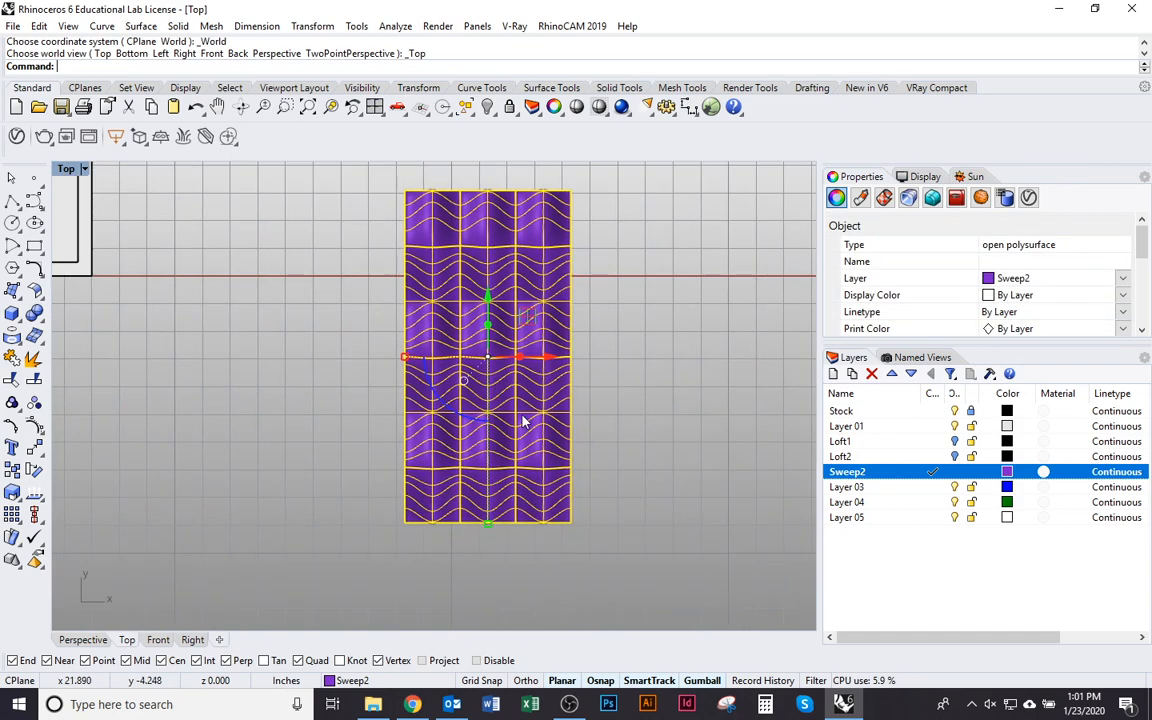
left_click(256, 238)
left_click(430, 505)
key("Delete")
right_click_drag(671, 524, 668, 564)
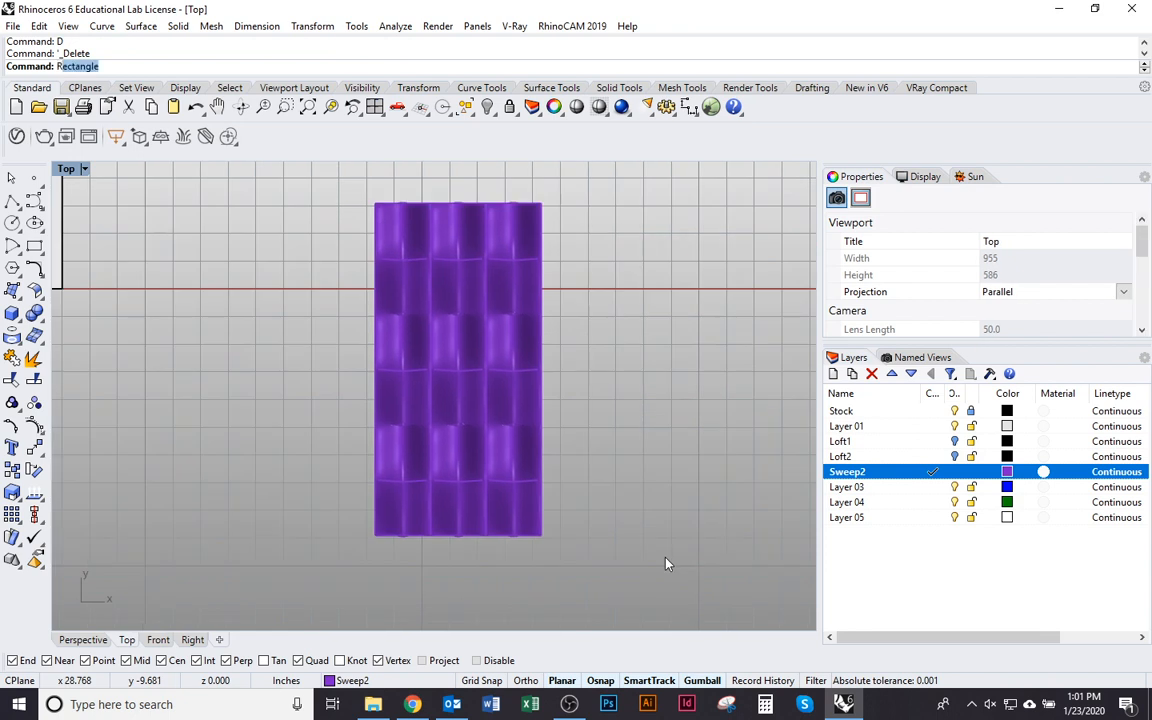
type("Rec")
key("Return")
left_click(376, 536)
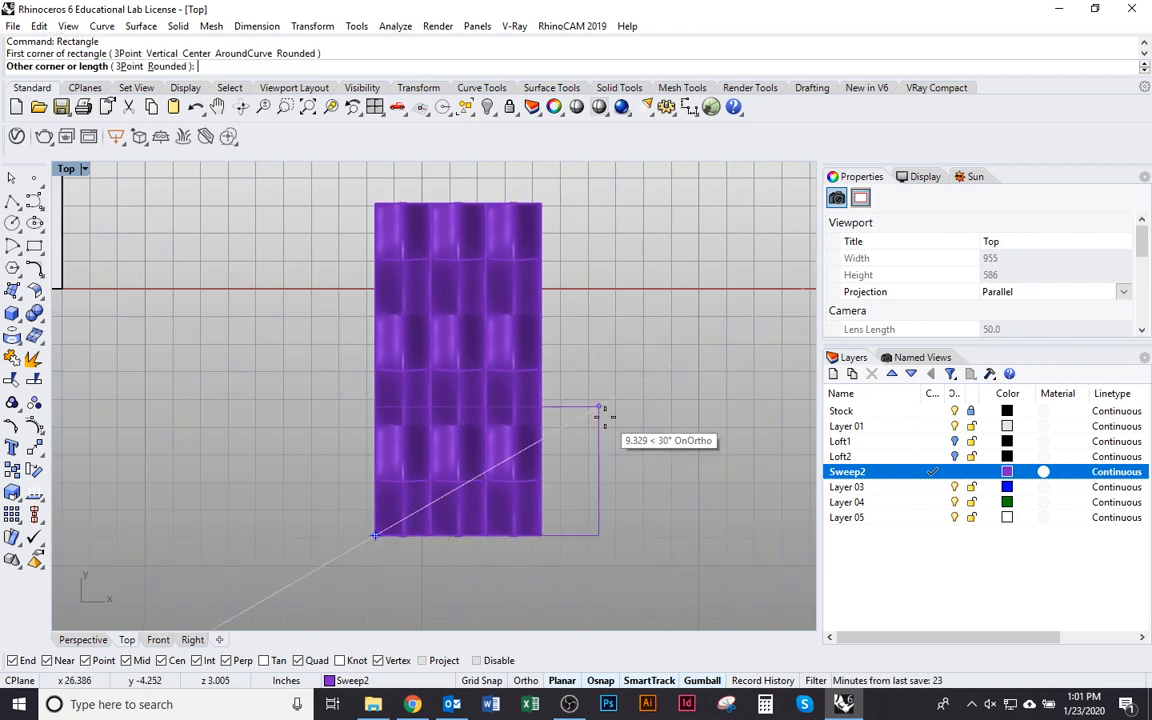
type("6")
key("Return")
key("Return")
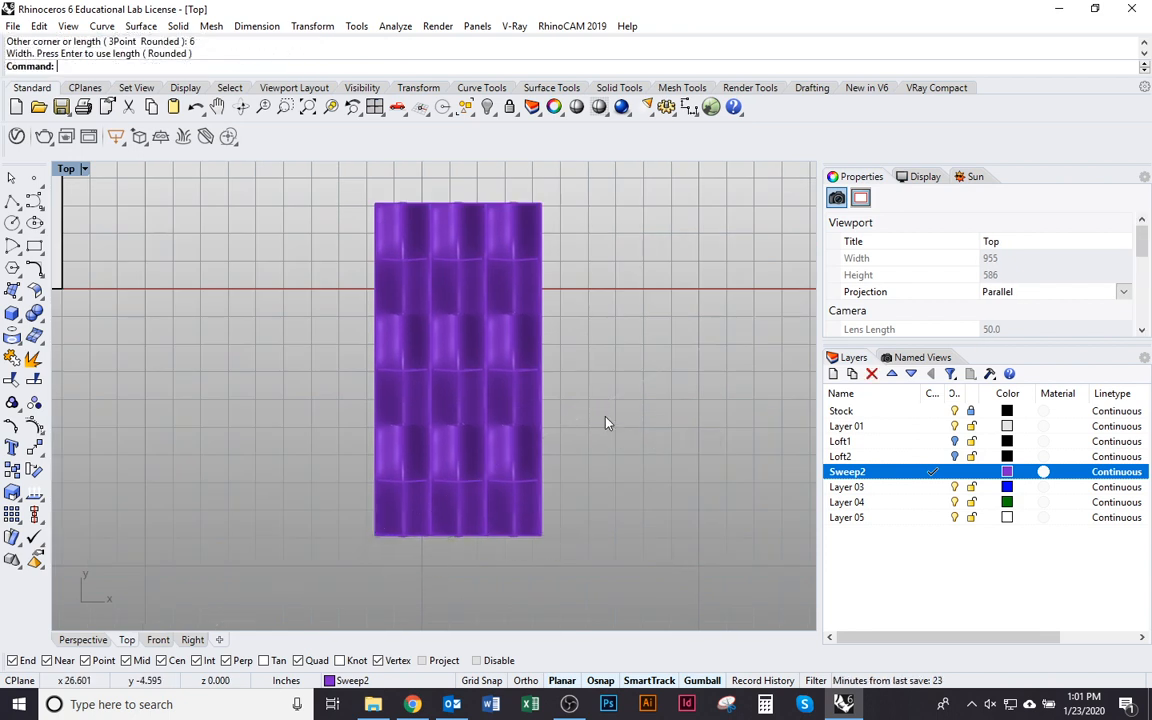
Step: Move the square to the middle of the surface's length, snapping its side midpoint level with the surface's centre
right_click_drag(607, 417, 564, 348, "ctrl+shift")
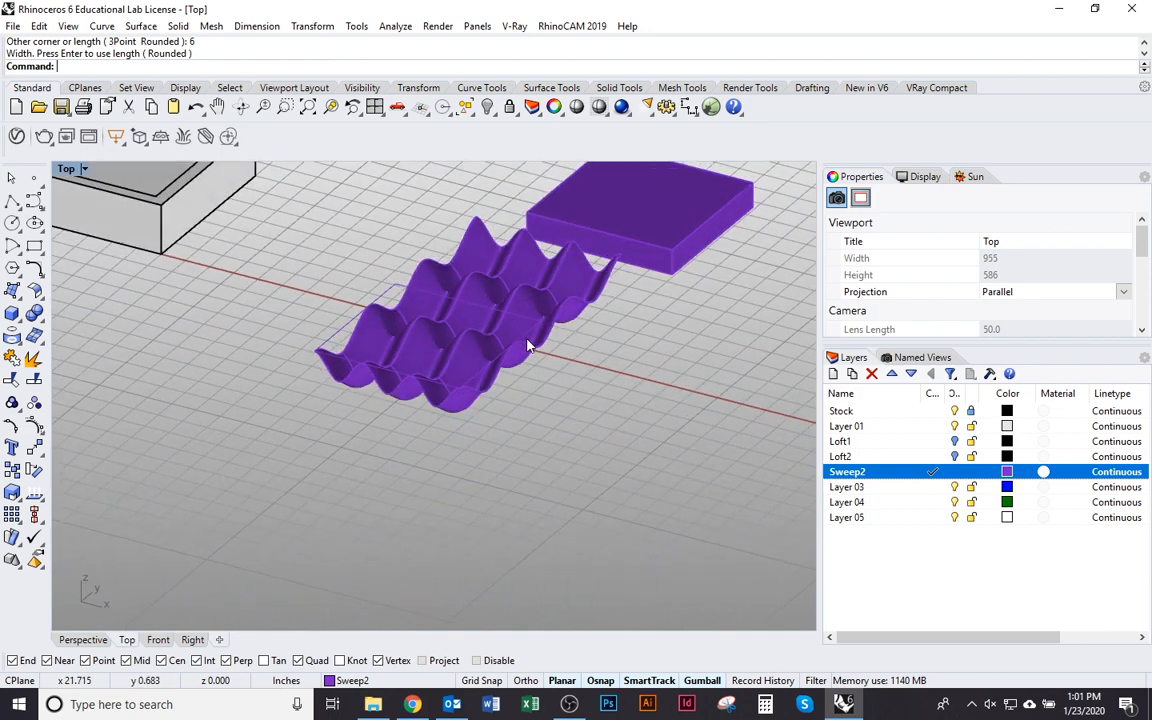
left_click(530, 345)
left_click(590, 381)
key("ctrl+F1")
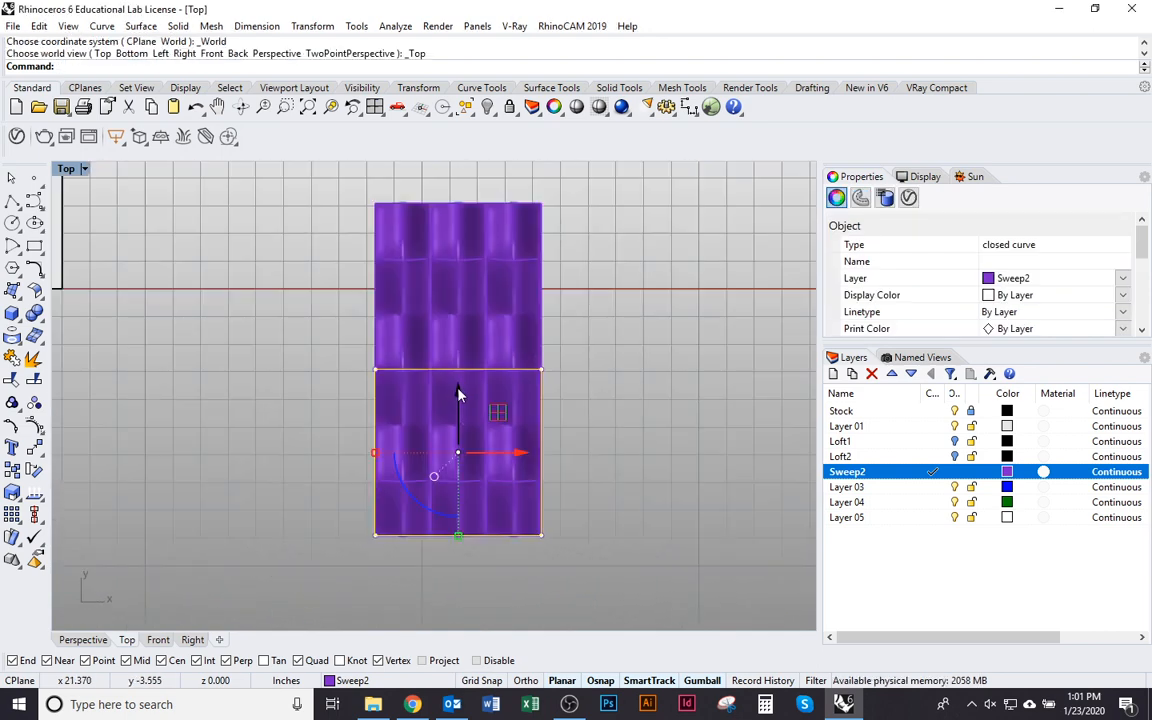
left_click_drag(458, 395, 468, 332)
type("M")
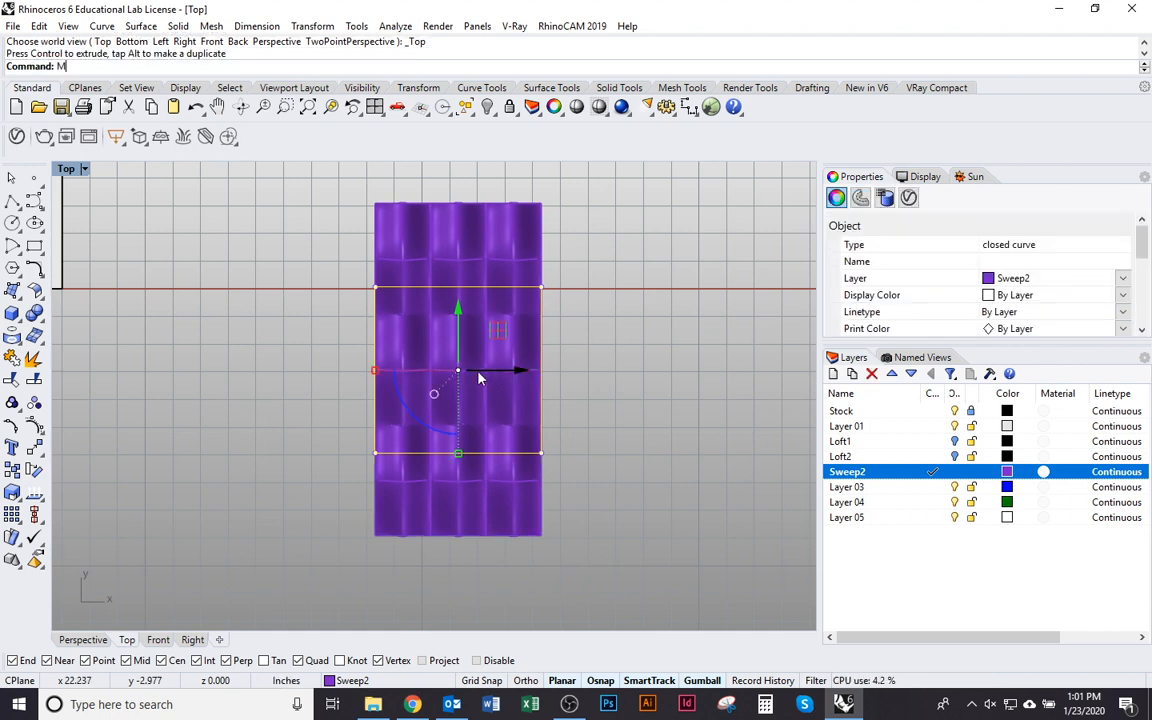
key("Return")
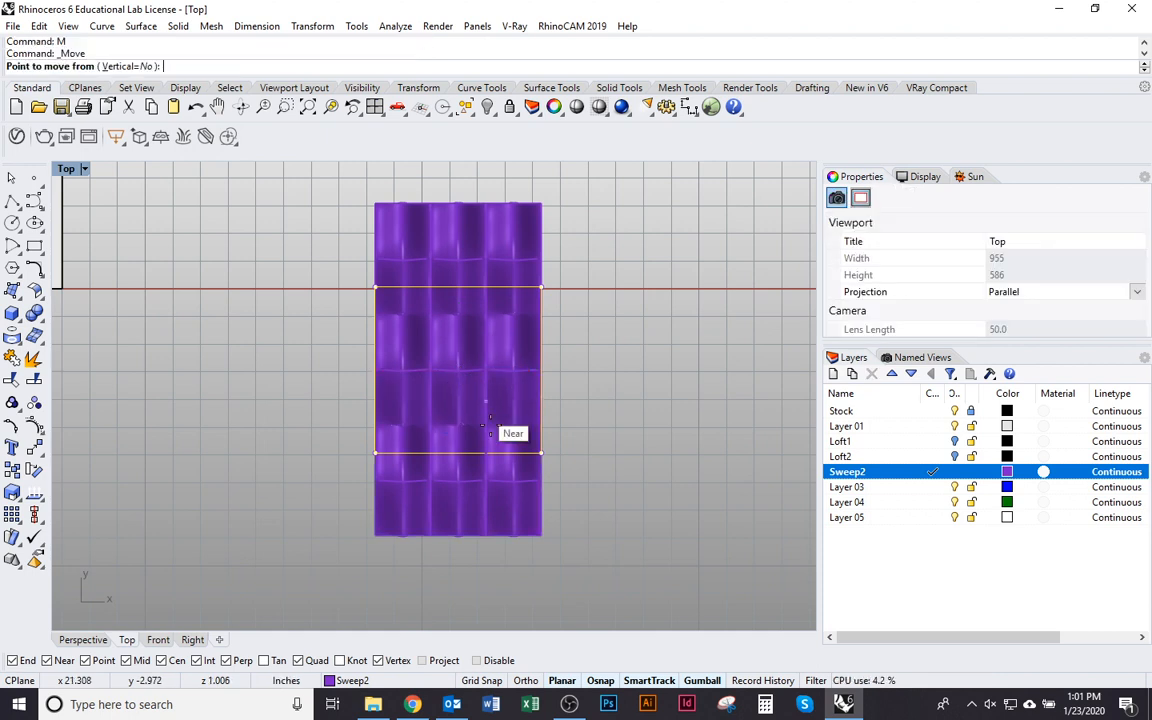
left_click(542, 372)
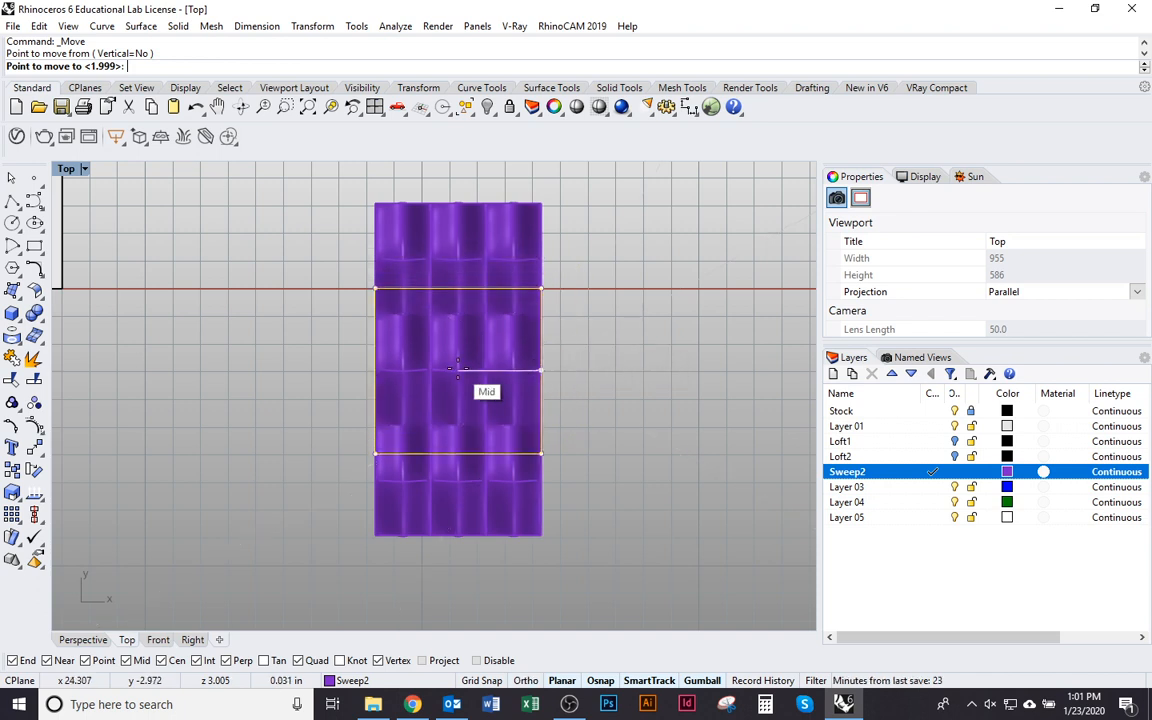
left_click(452, 372)
Step: Trim away the wavy surface on both ends outside the square and delete the leftover pieces
type("trim")
key("Return")
left_click(490, 262)
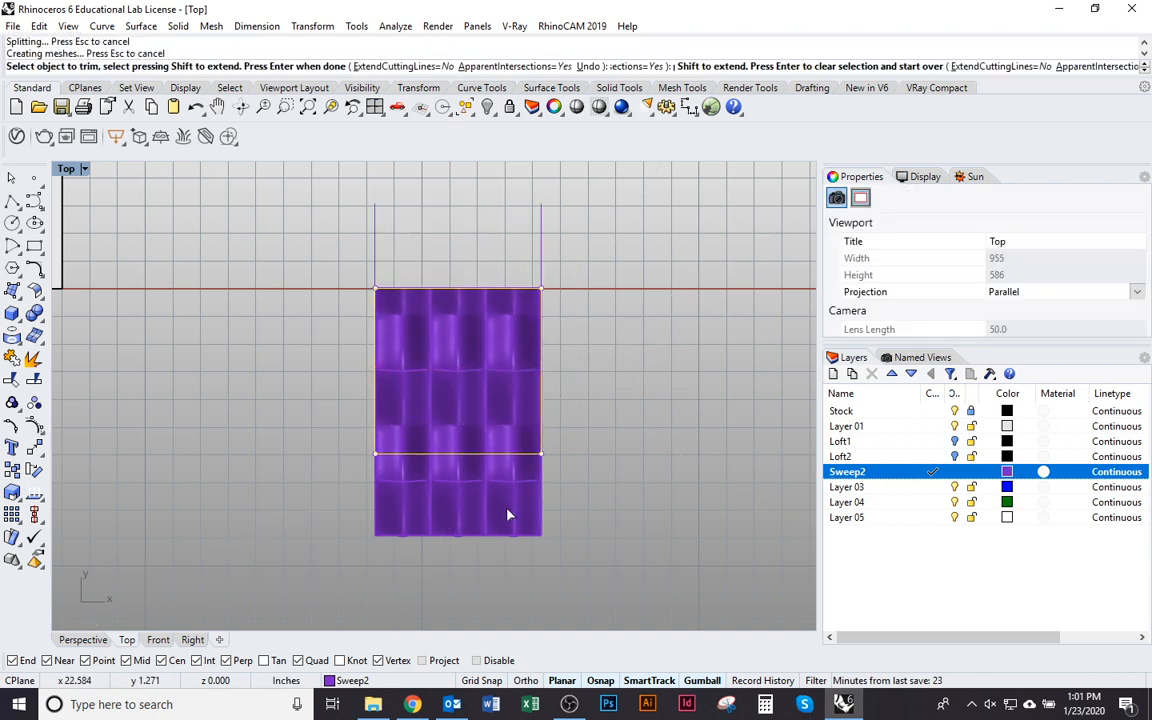
left_click(505, 510)
key("Return")
left_click_drag(597, 563, 293, 496)
key("Delete")
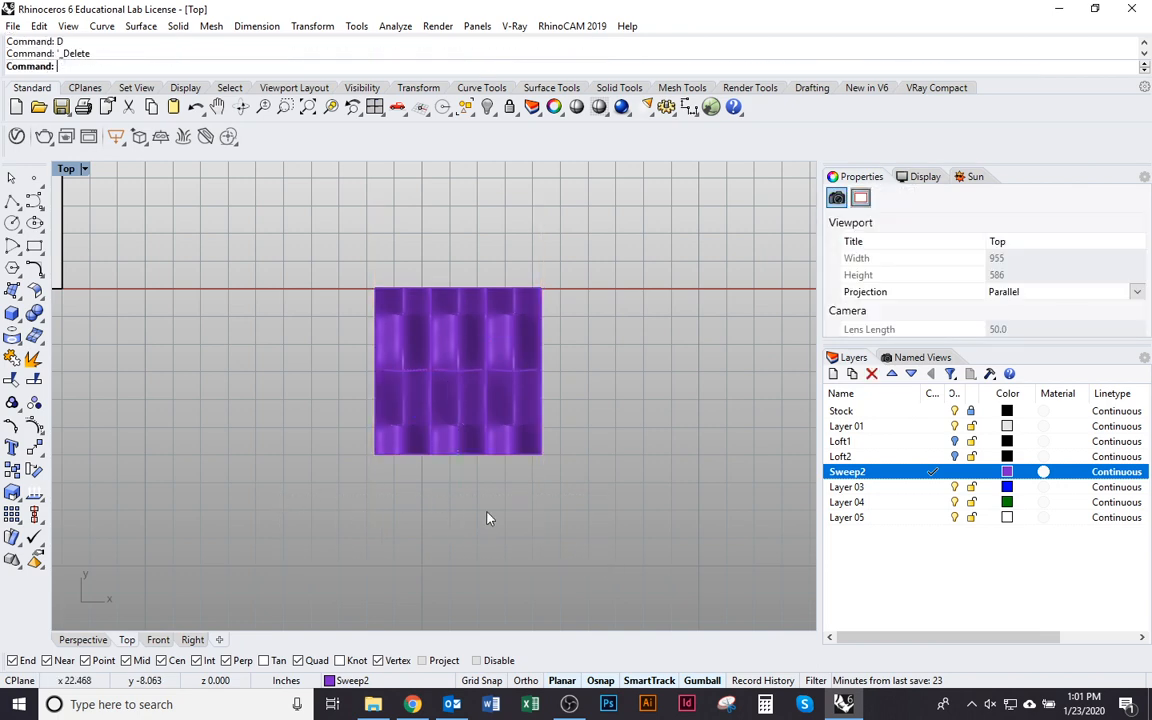
right_click_drag(488, 517, 393, 368, "ctrl+shift")
left_click(556, 295)
key("Escape")
scroll(480, 340, "up", 3)
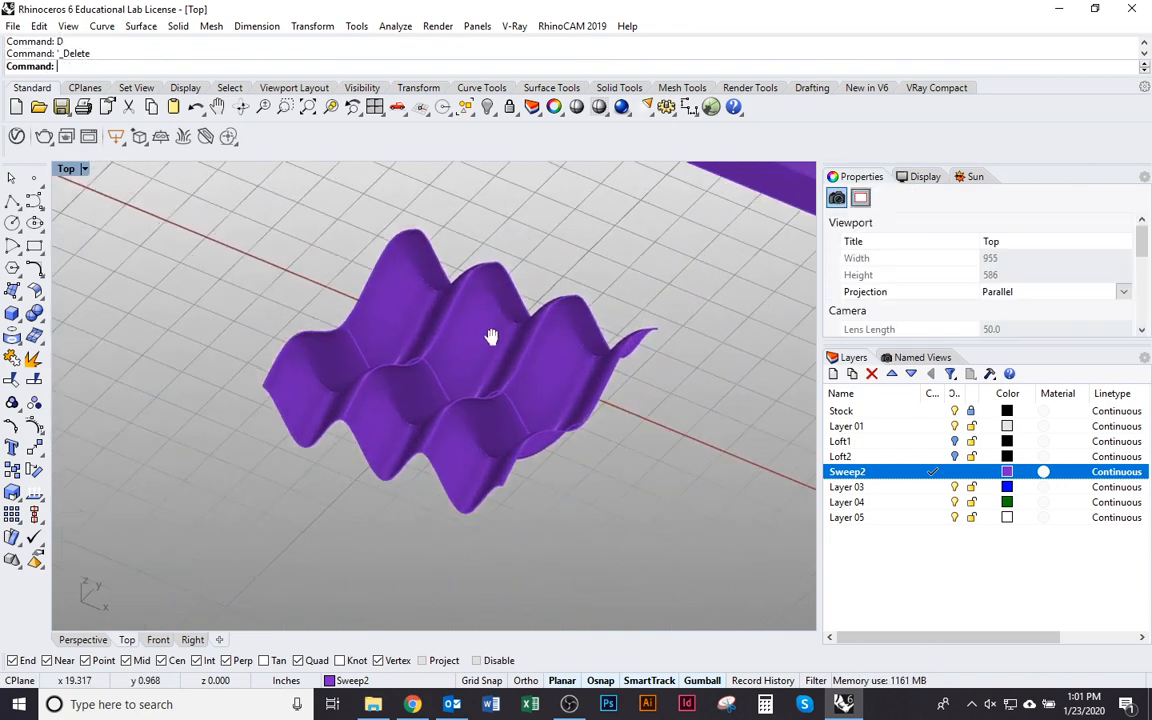
Step: Create a bounding box around the trimmed wavy surface
left_click(484, 343)
type("BoundingBox")
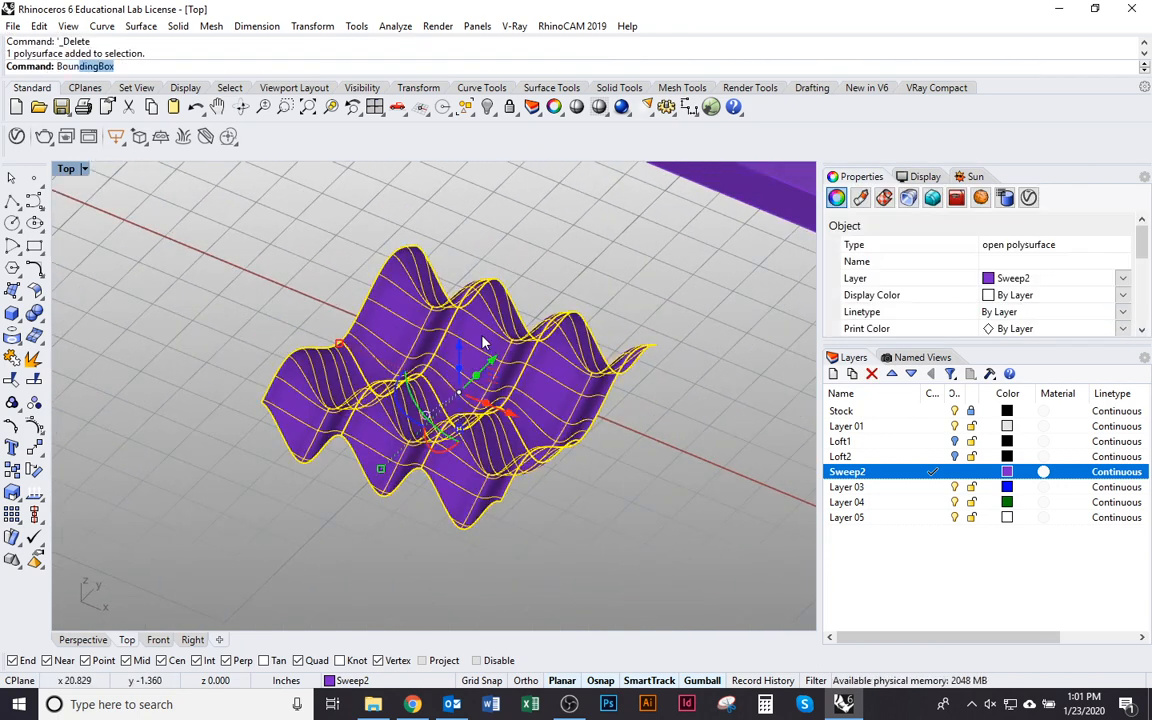
key("Return")
key("Return")
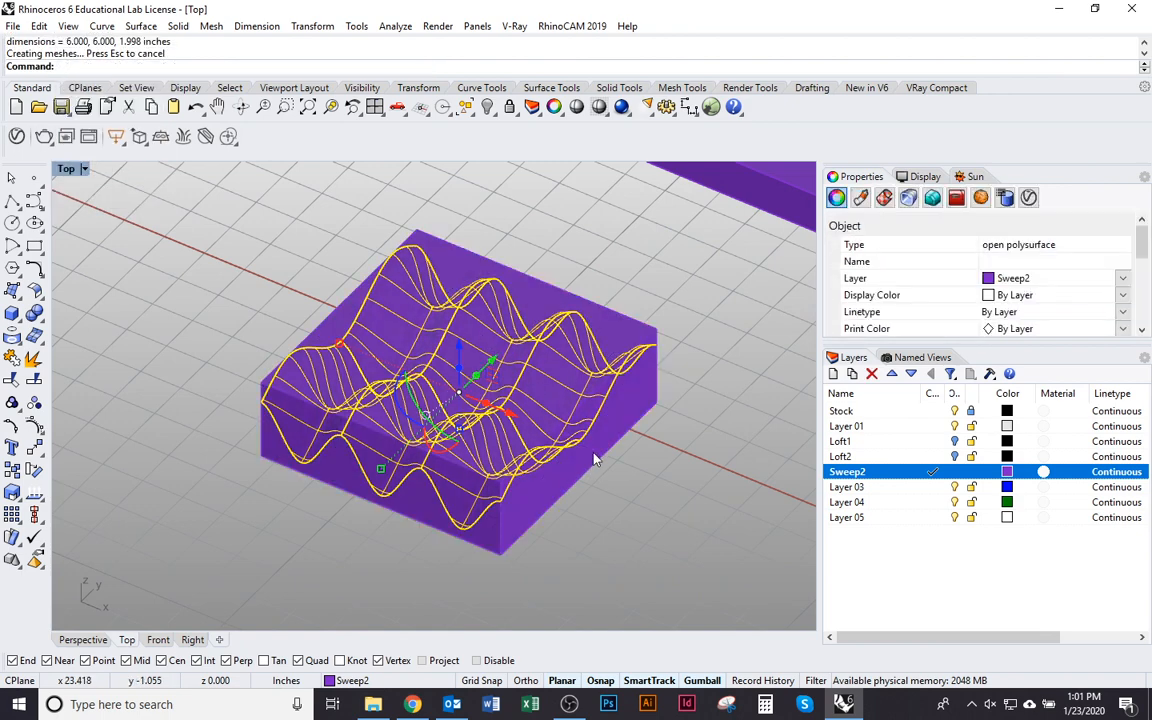
Step: Scale the wavy surface and its bounding box in height only to 1 inch, using the box's bottom corner as base point
left_click(605, 495, "shift")
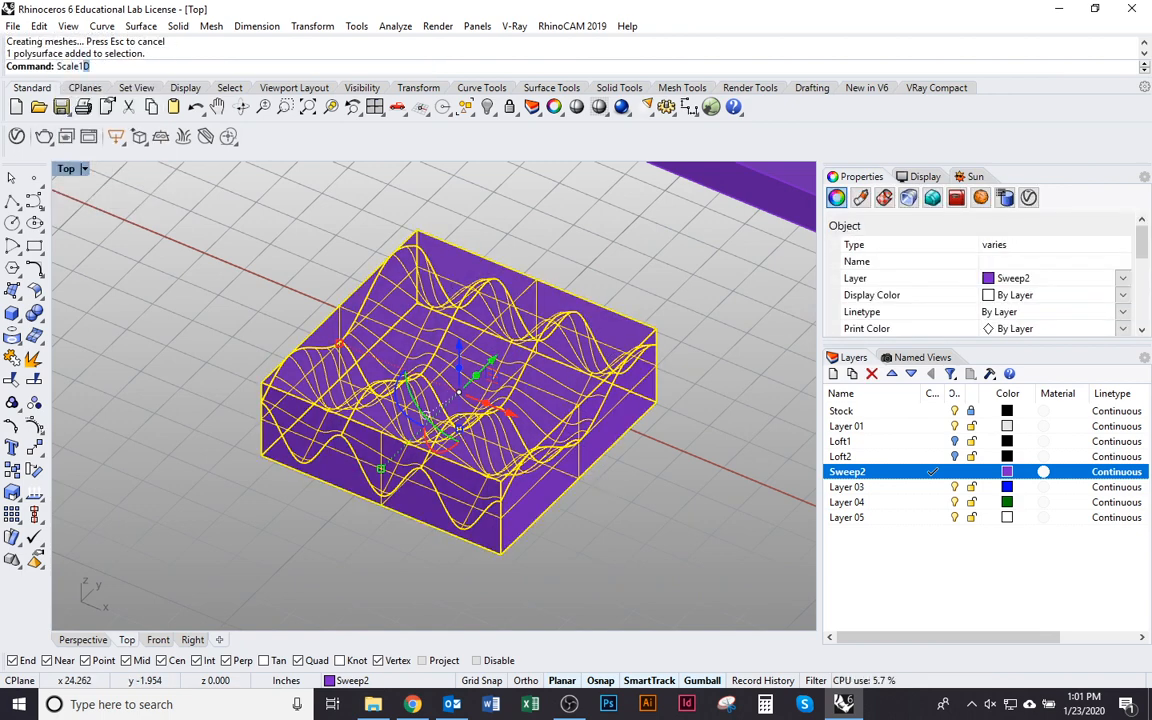
type("Scale1D")
key("Return")
left_click(660, 404)
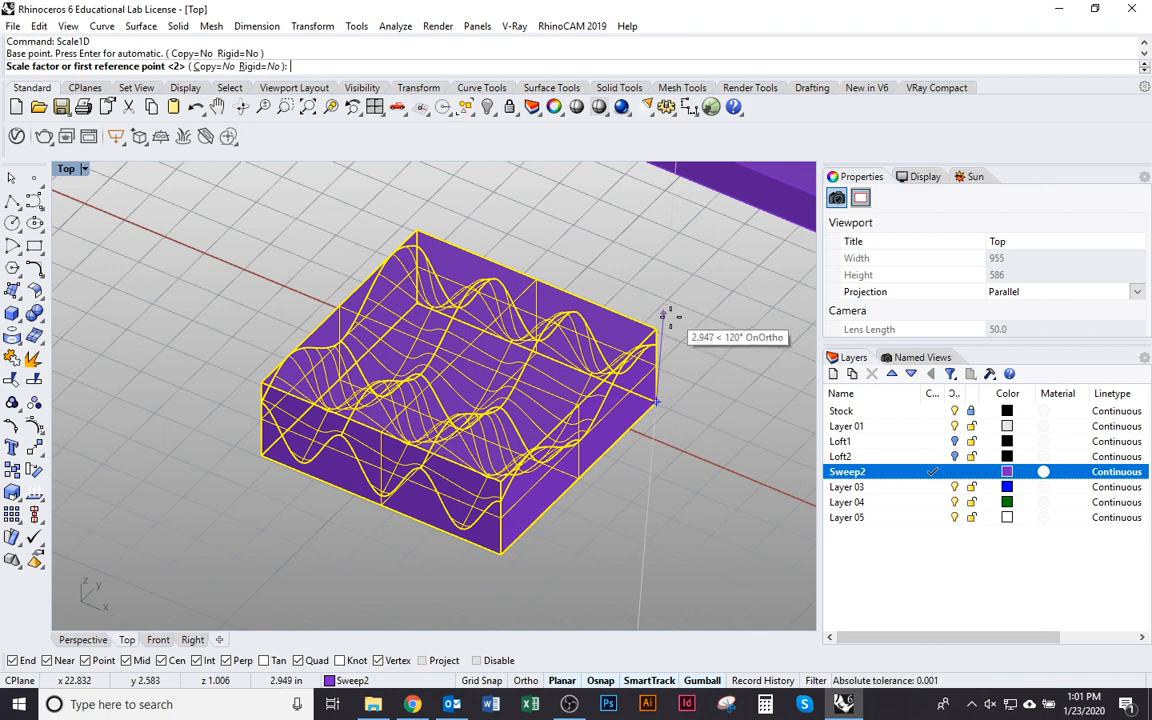
left_click(656, 329)
type("1")
key("Return")
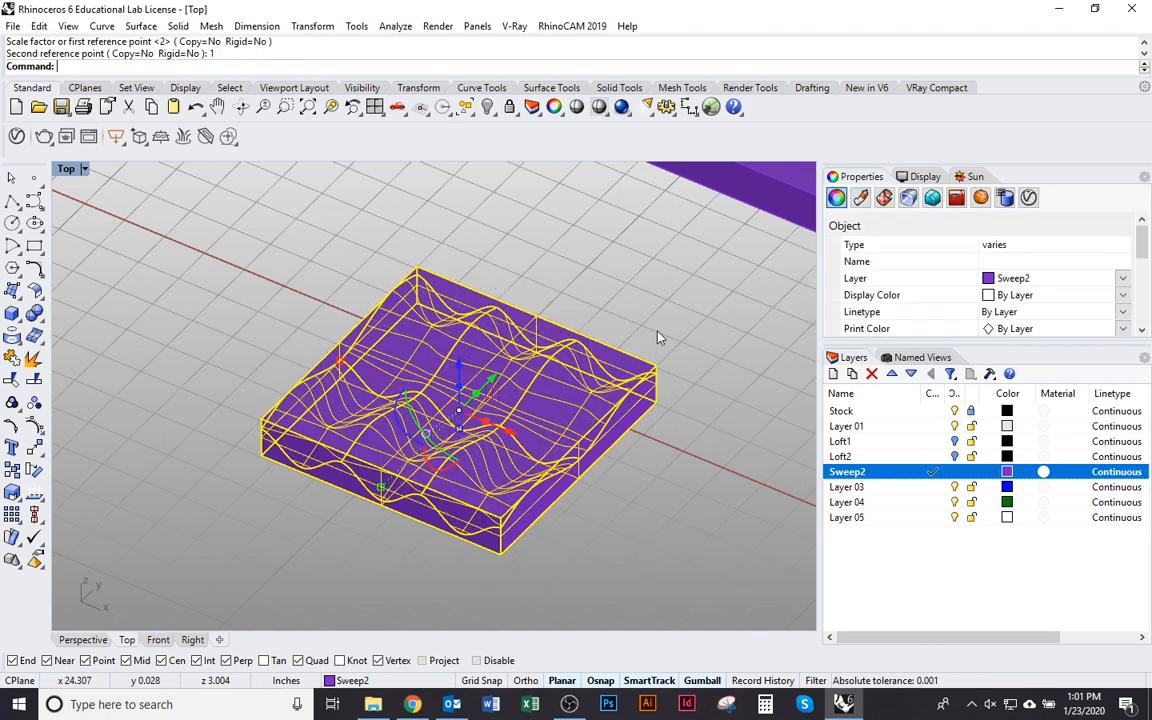
Step: Move the wavy surface and its bounding box from the box's bottom front corner to the inner bottom corner of the stock recess
left_click(593, 508)
left_click_drag(593, 508, 410, 480)
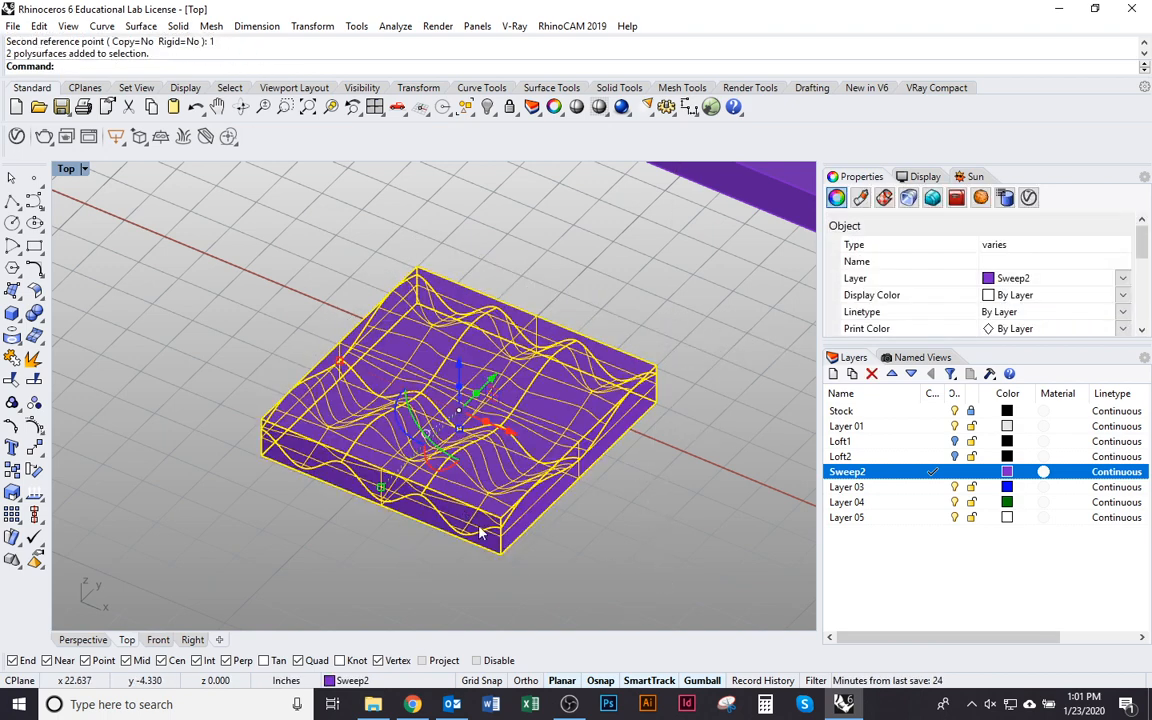
type("m")
key("Return")
left_click(495, 553)
scroll(486, 322, "down", 5)
scroll(427, 378, "up", 8)
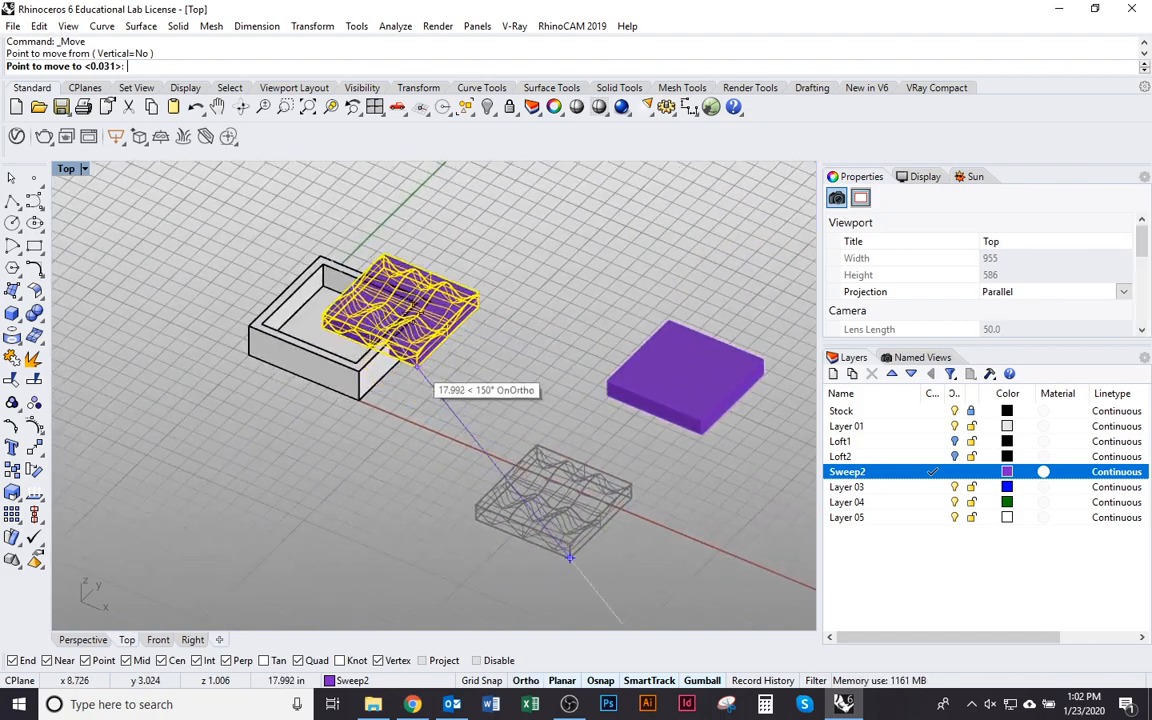
left_click(243, 418)
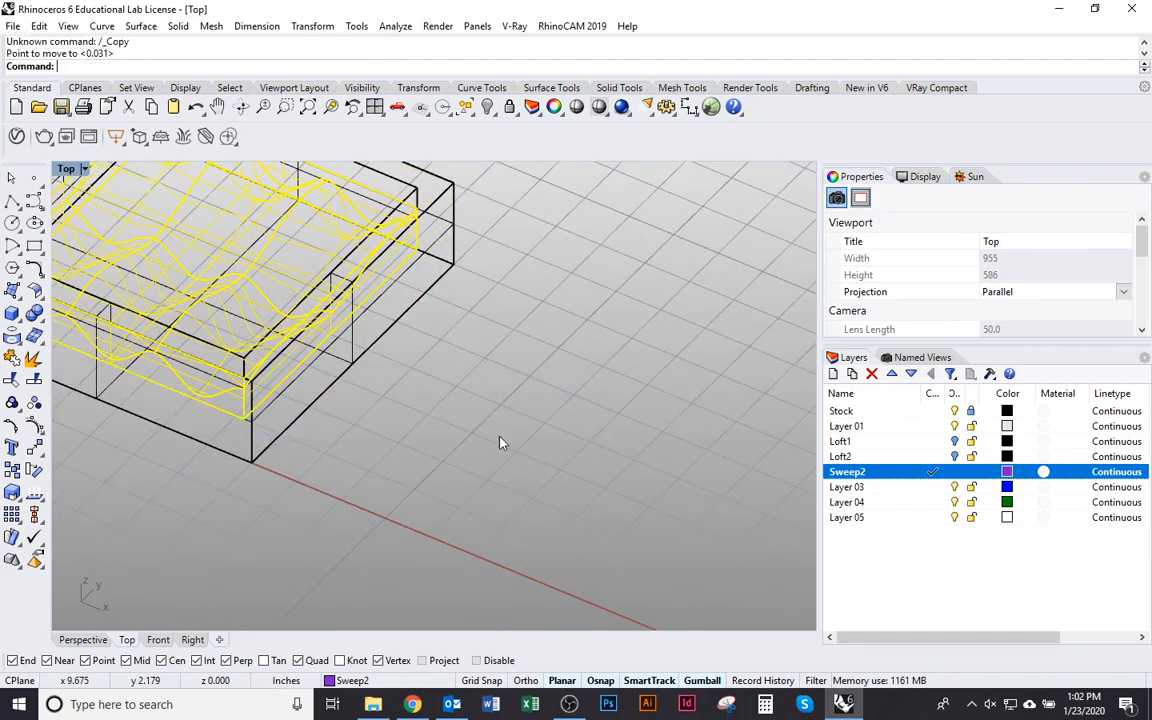
Step: Return to shaded display and delete the bounding box in the stock and the spare purple block beside it
scroll(508, 428, "down", 5)
left_click(501, 475)
key("ctrl+alt+s")
left_click(377, 342)
type("d")
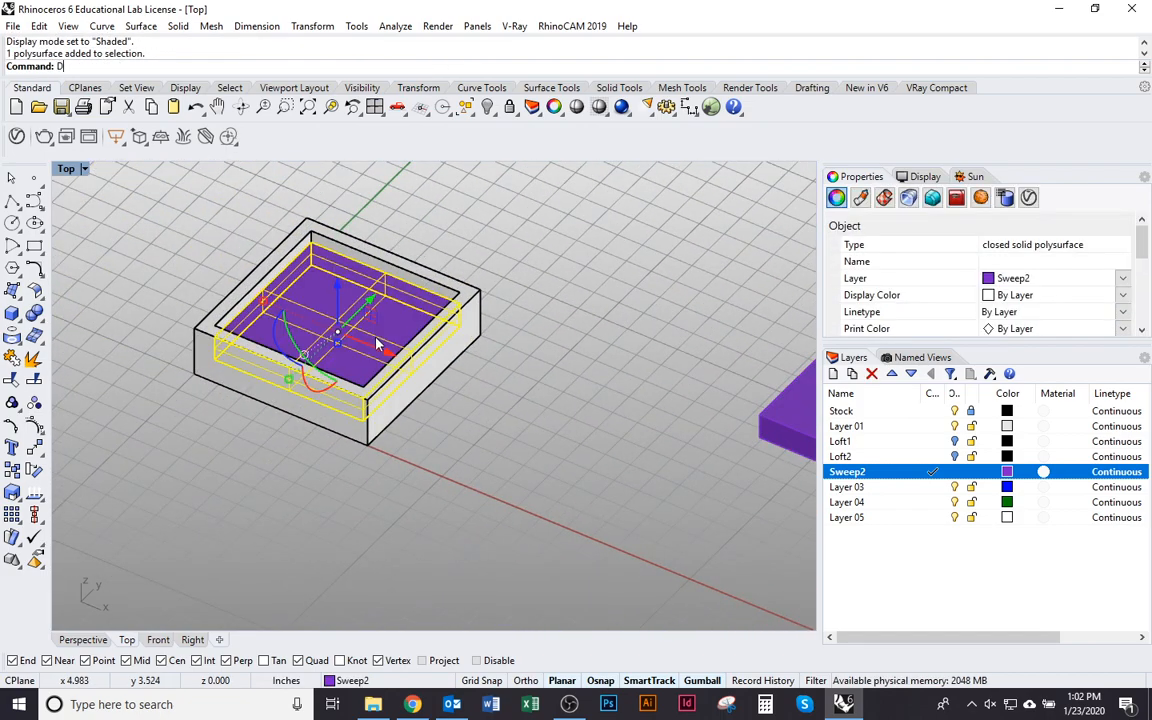
key("Return")
scroll(482, 391, "down", 6)
right_click_drag(690, 441, 598, 452)
left_click(598, 452)
type("d")
key("Return")
Step: Inspect the wavy surface inside the stock in rendered display, and return to shaded display
scroll(461, 424, "up", 6)
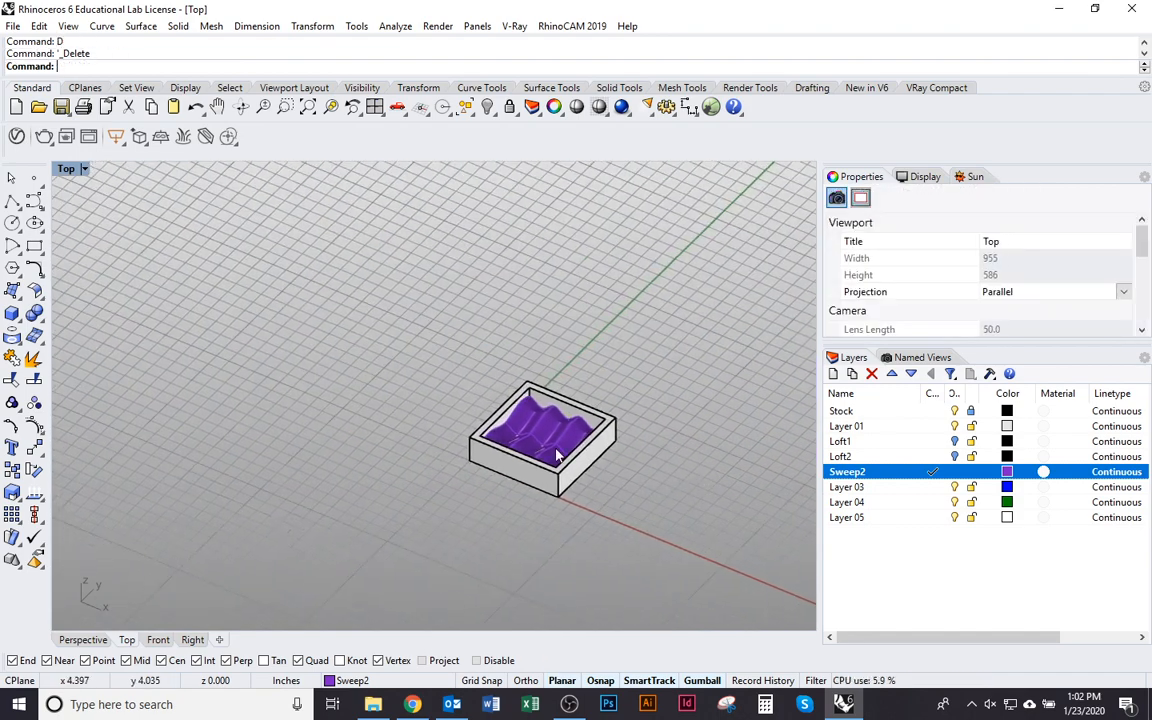
key("ctrl+alt+r")
scroll(571, 540, "down", 5)
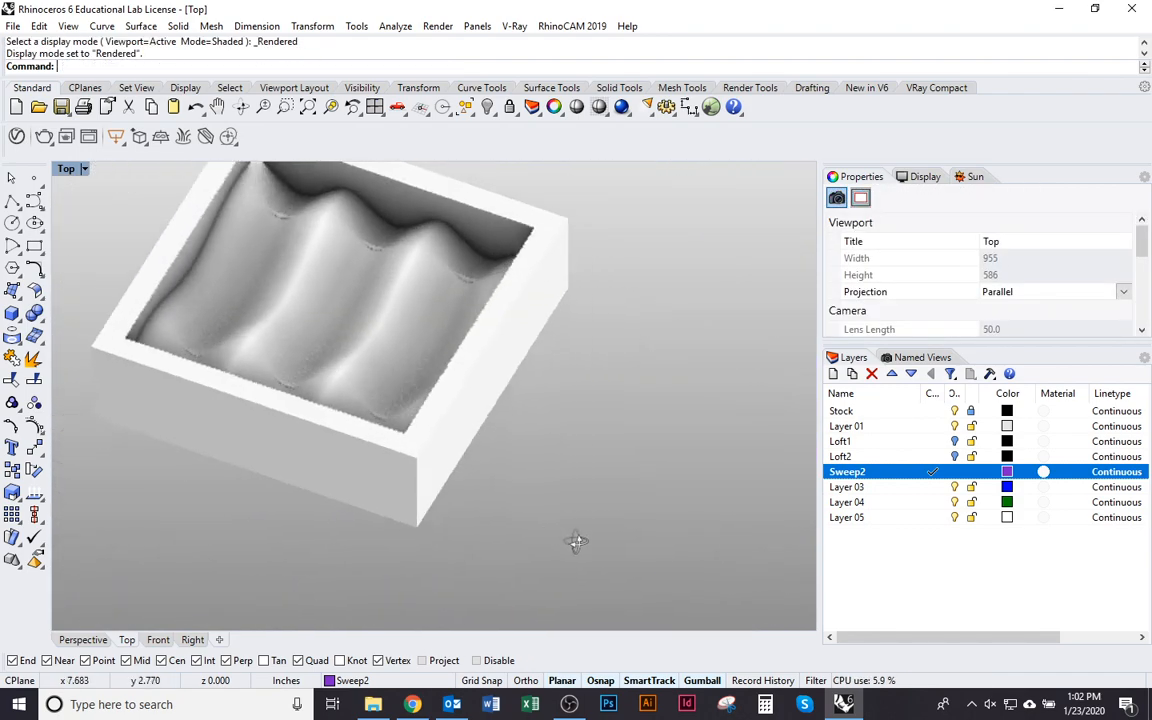
key("ctrl+alt+s")
right_click_drag(518, 507, 450, 481)
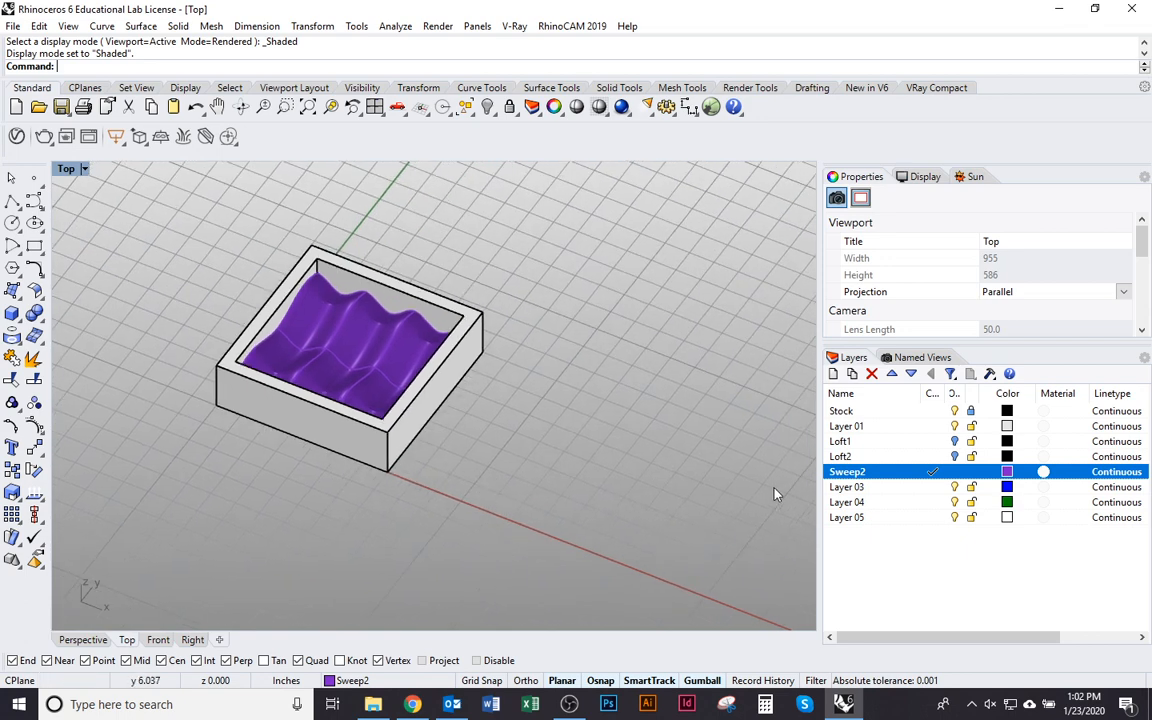
Step: Make Layer 03 the current layer and consult the CNC Router Workshop document in Chrome before returning to Rhino
left_click(879, 489)
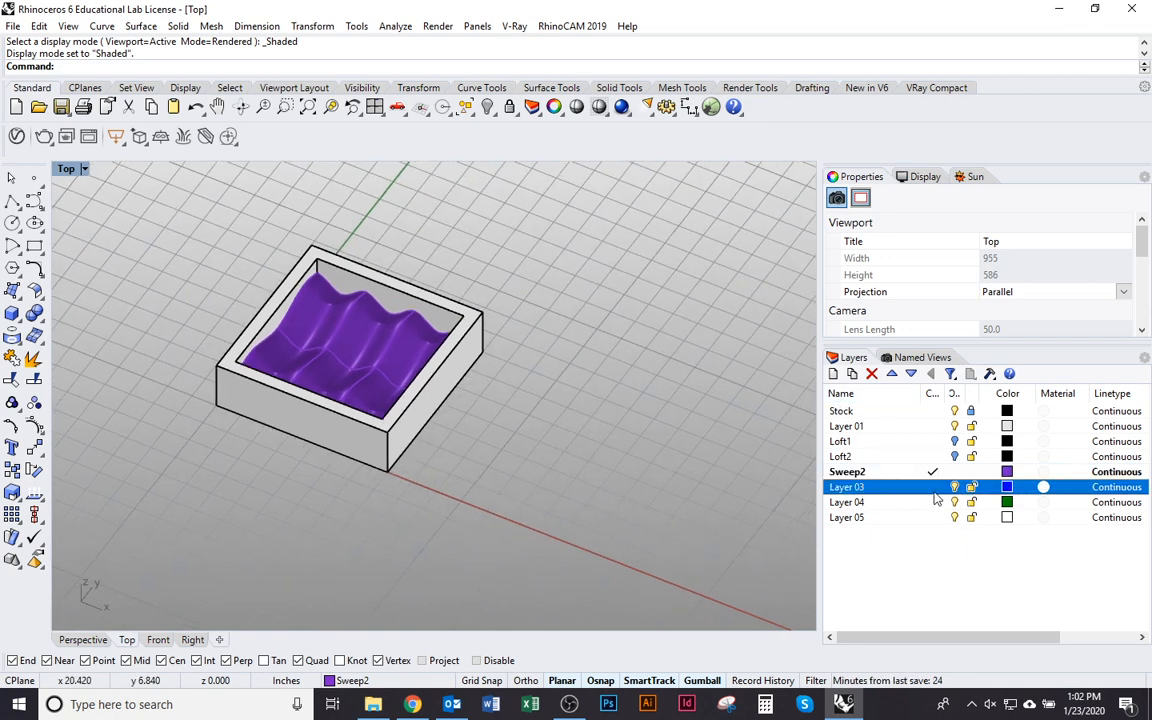
double_click(866, 489)
key("alt+Tab")
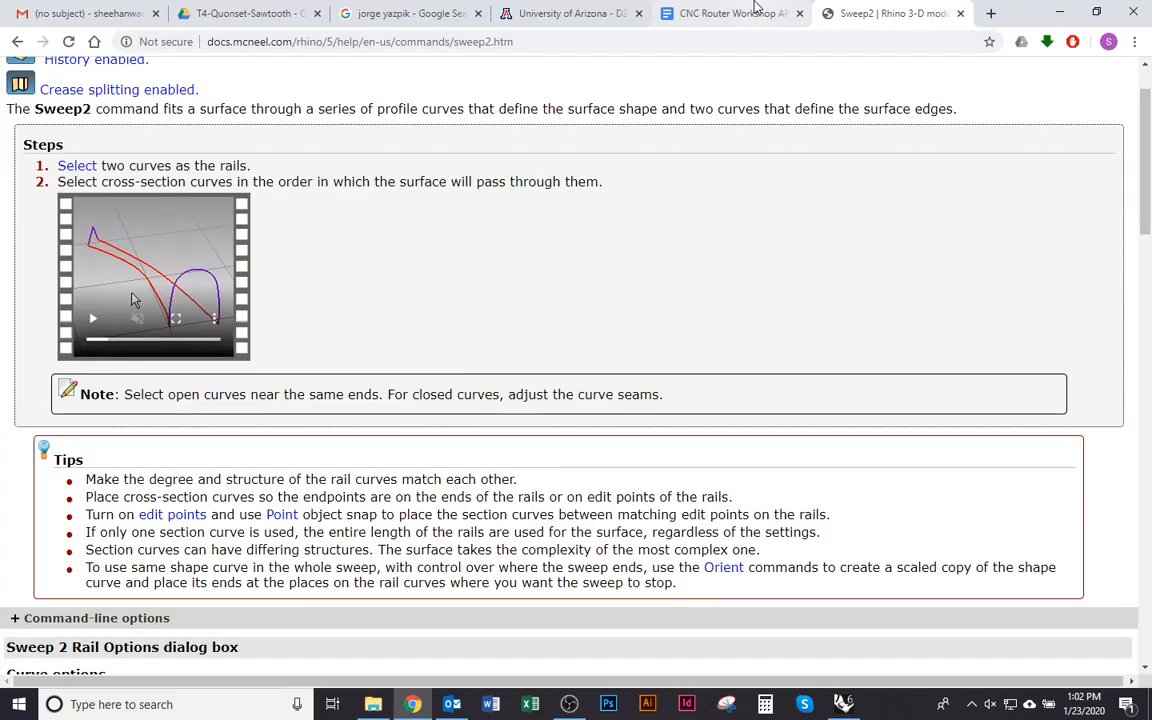
left_click(722, 13)
key("alt+Tab")
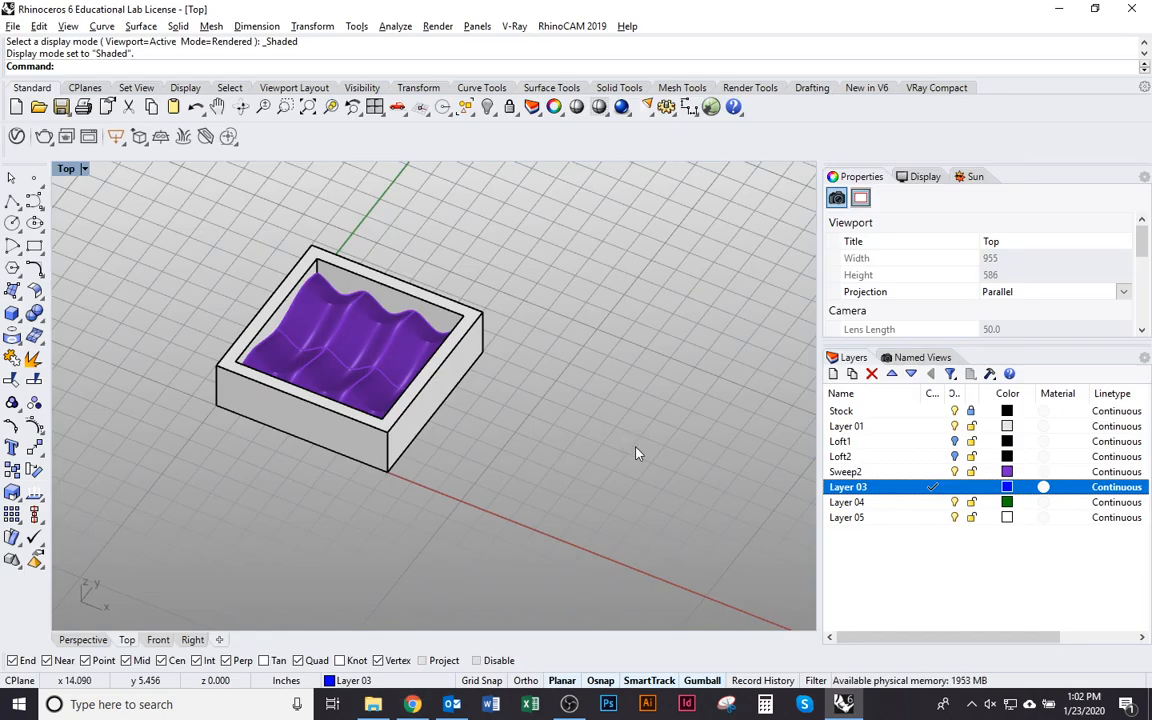
Step: Hide the Sweep2 layer and rename Layer 03 as Network Srf
left_click(955, 473)
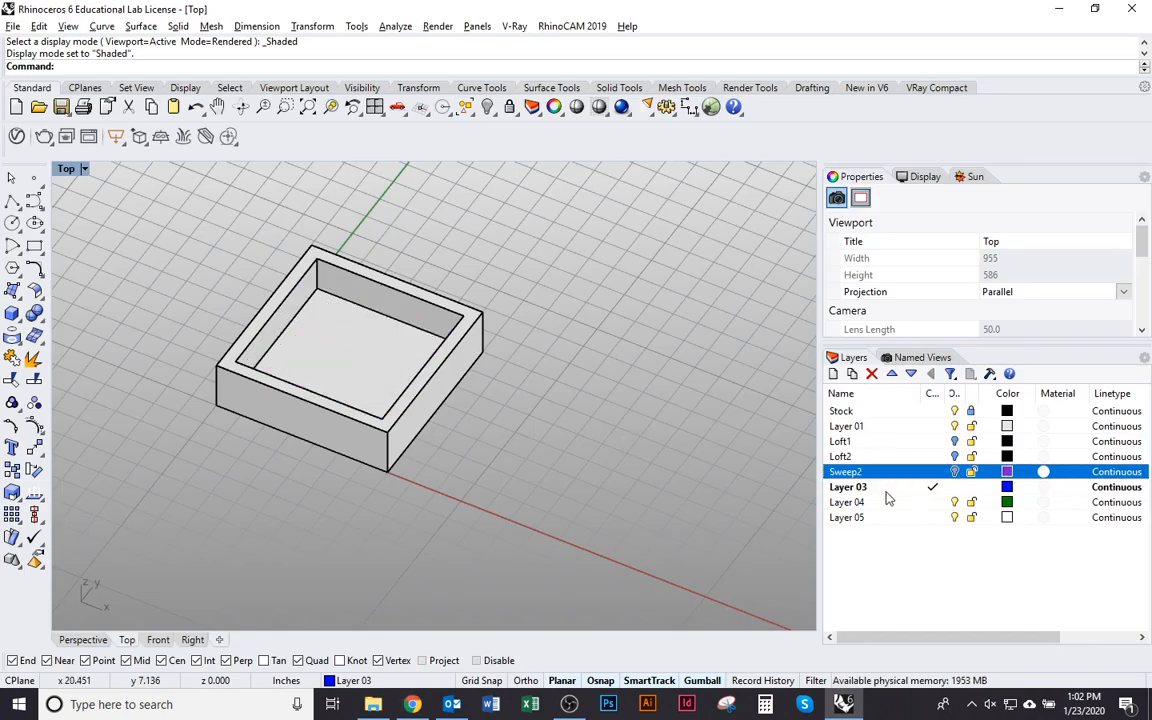
left_click(868, 489)
left_click(866, 487)
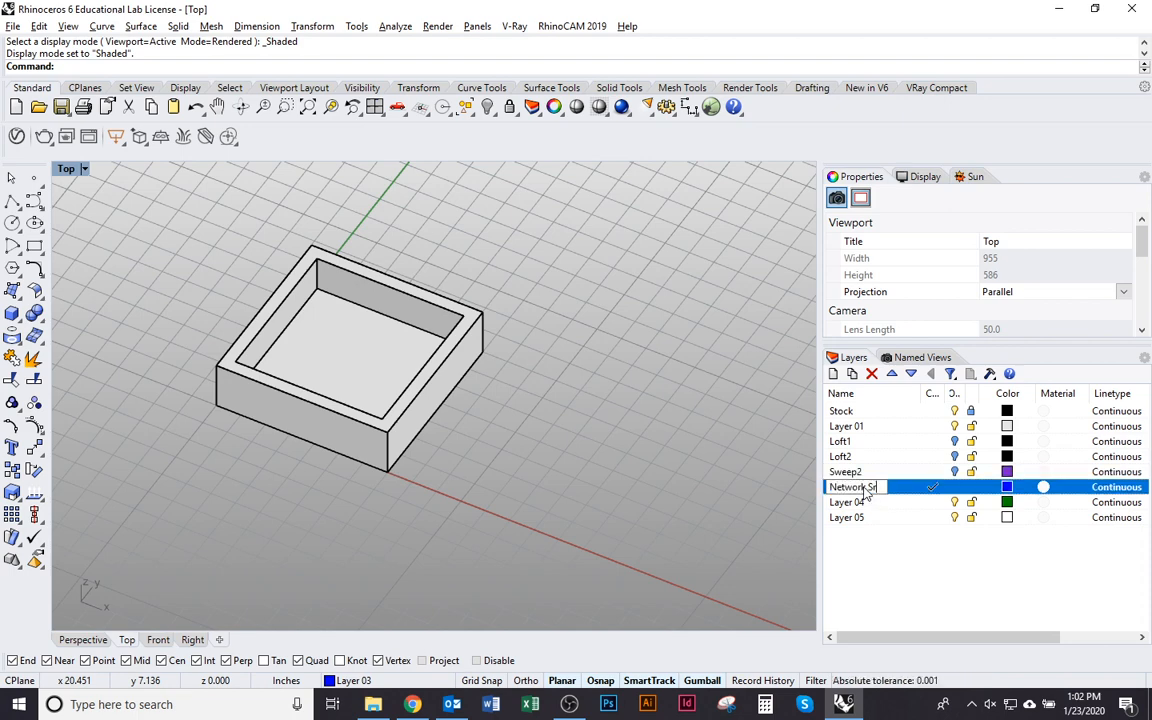
key("Return")
Step: In the Front view, draw an interpolated wave curve about 11.6 inches wide above the baseline, with two tall peaks flattening towards its end
scroll(417, 442, "down", 5)
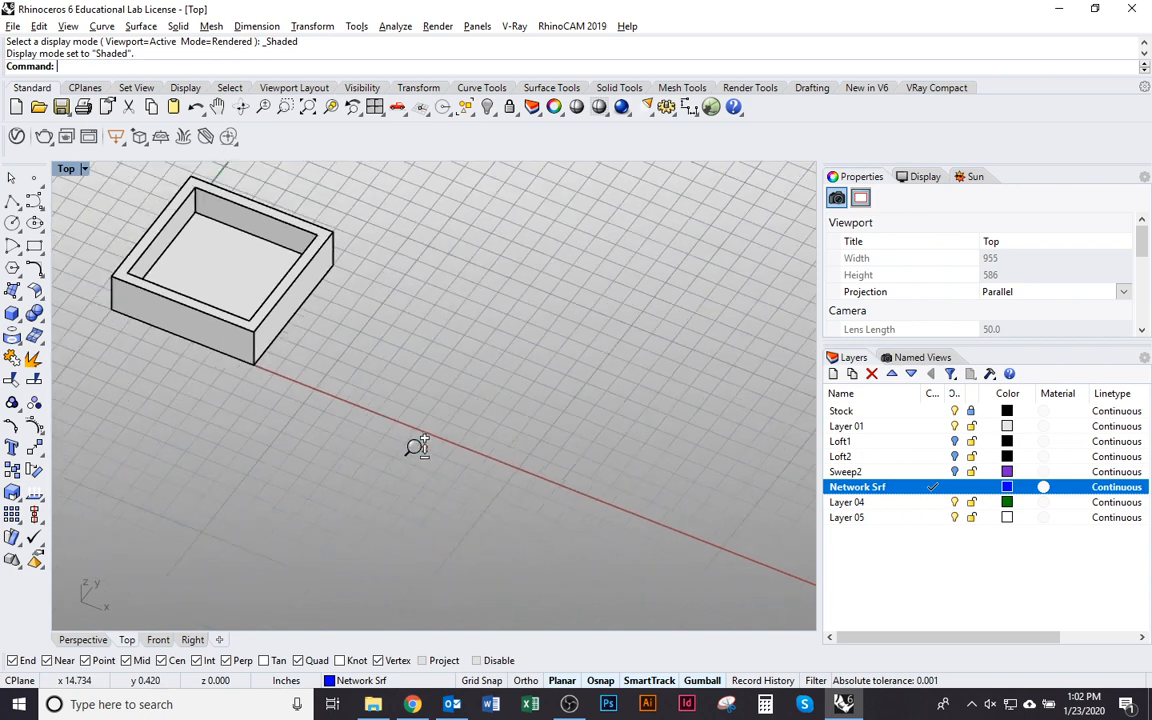
scroll(453, 459, "up", 3)
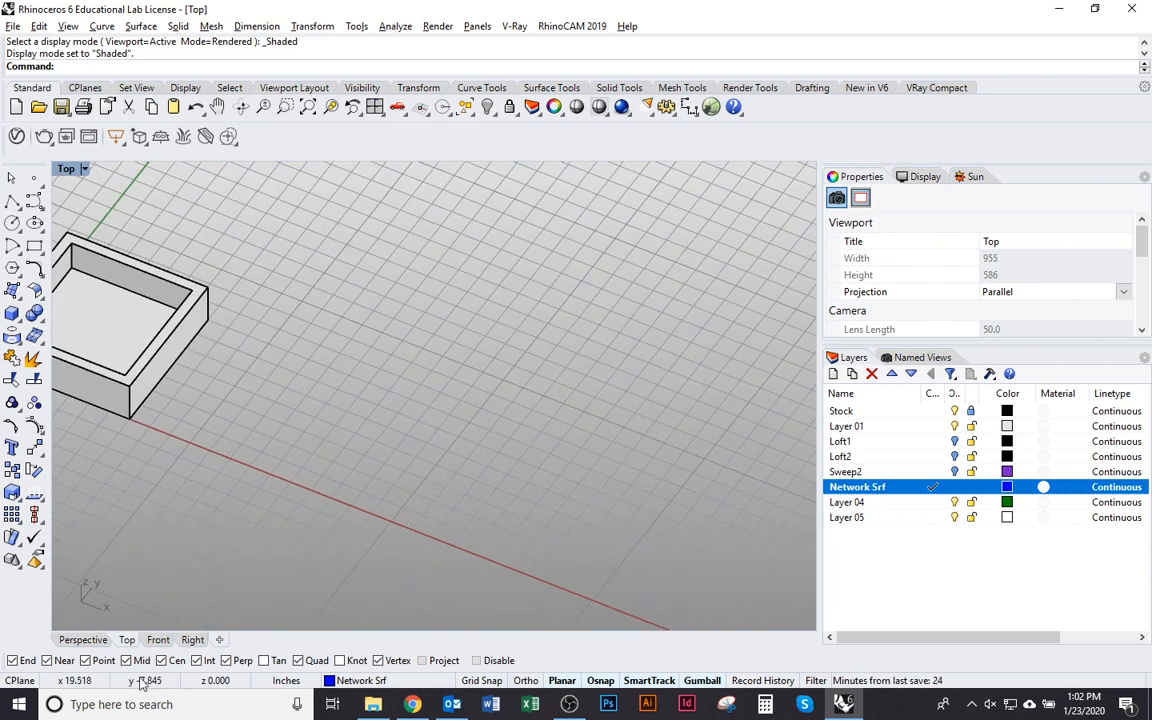
left_click(158, 641)
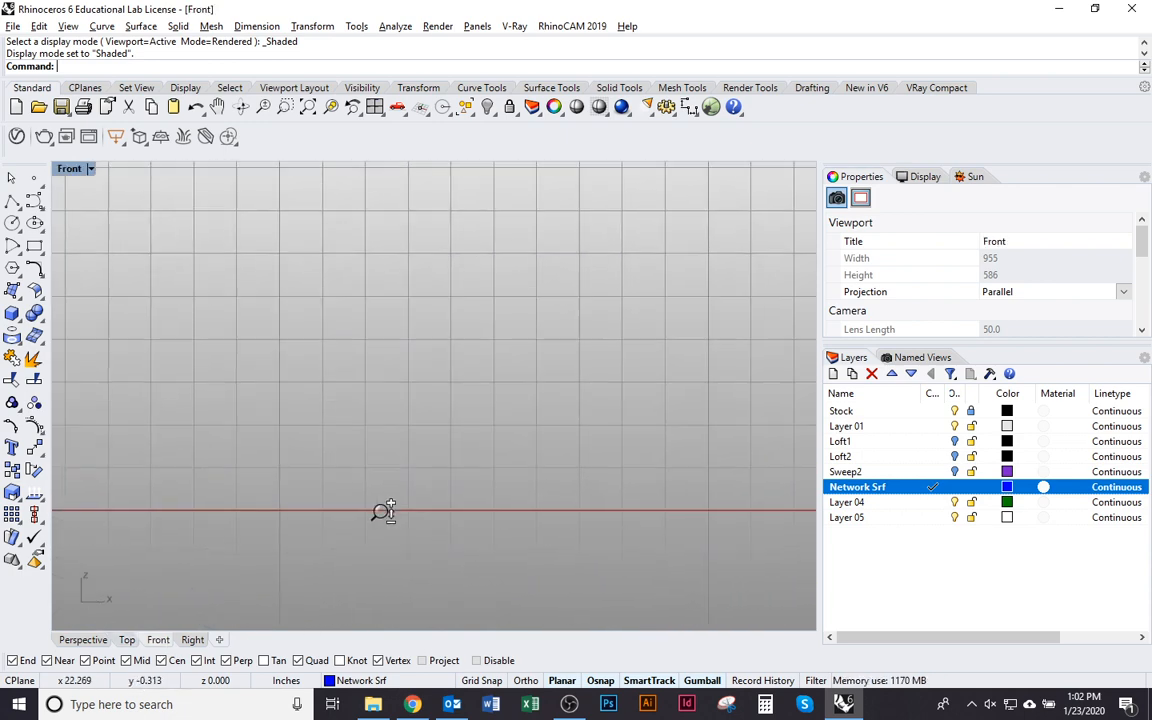
left_click(40, 206)
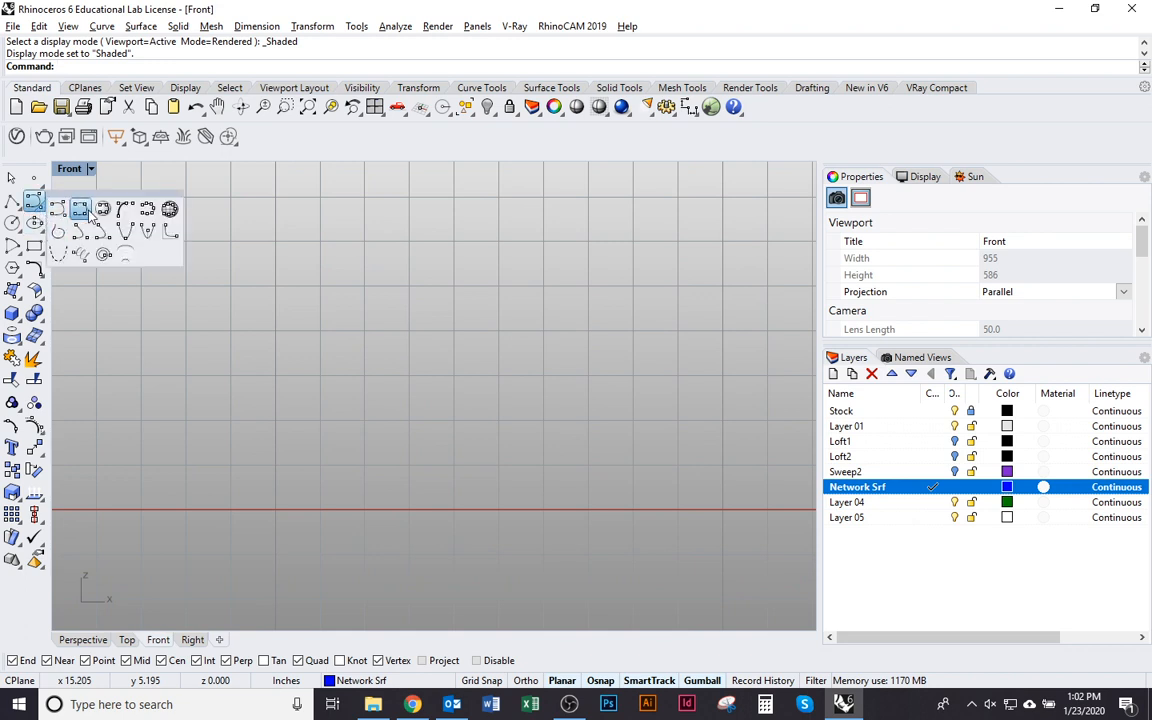
left_click(78, 207)
left_click(280, 378)
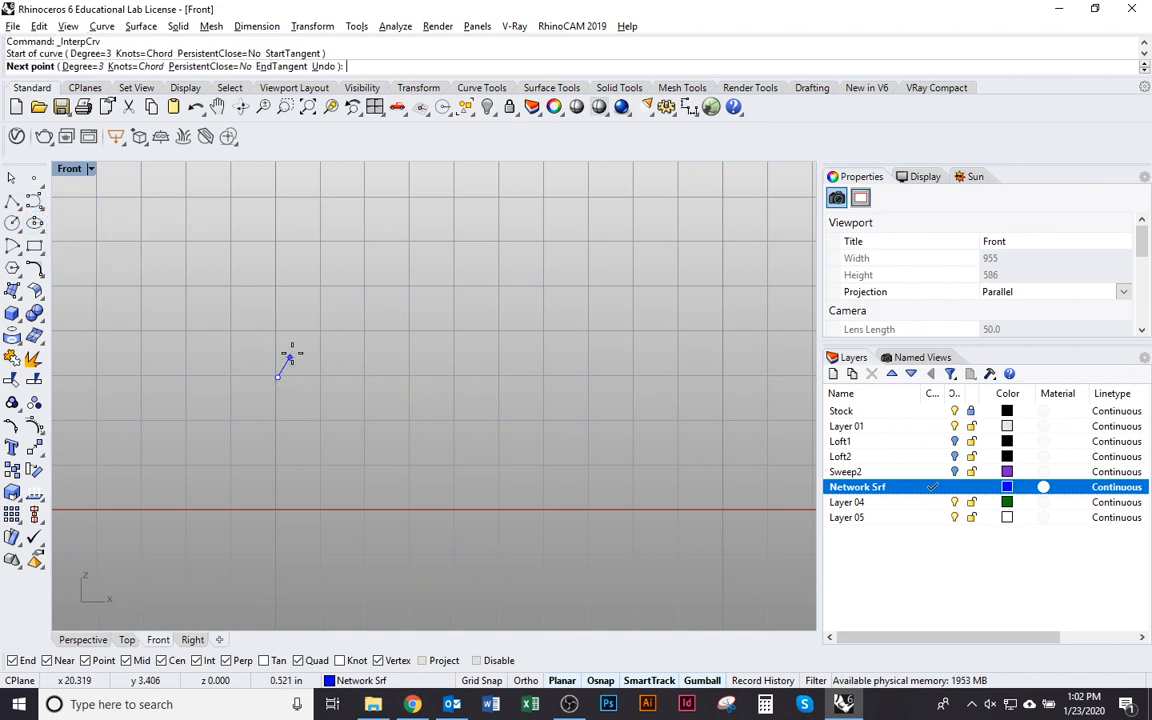
left_click(330, 287)
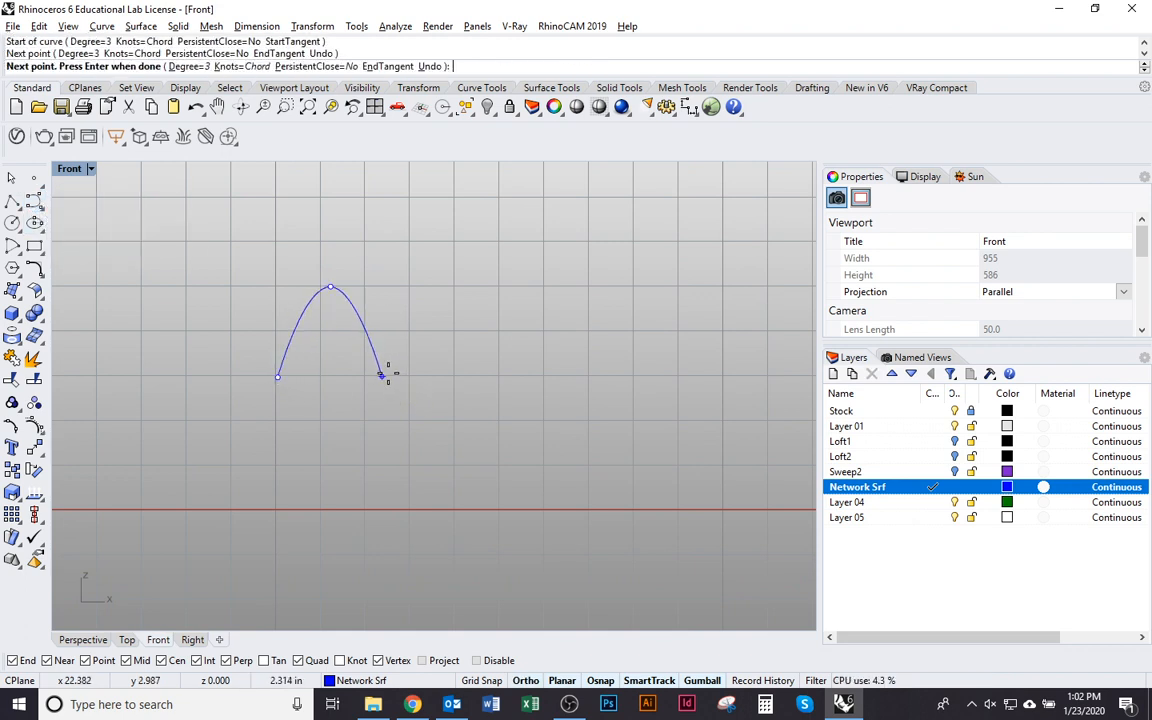
left_click(397, 443)
left_click(494, 294)
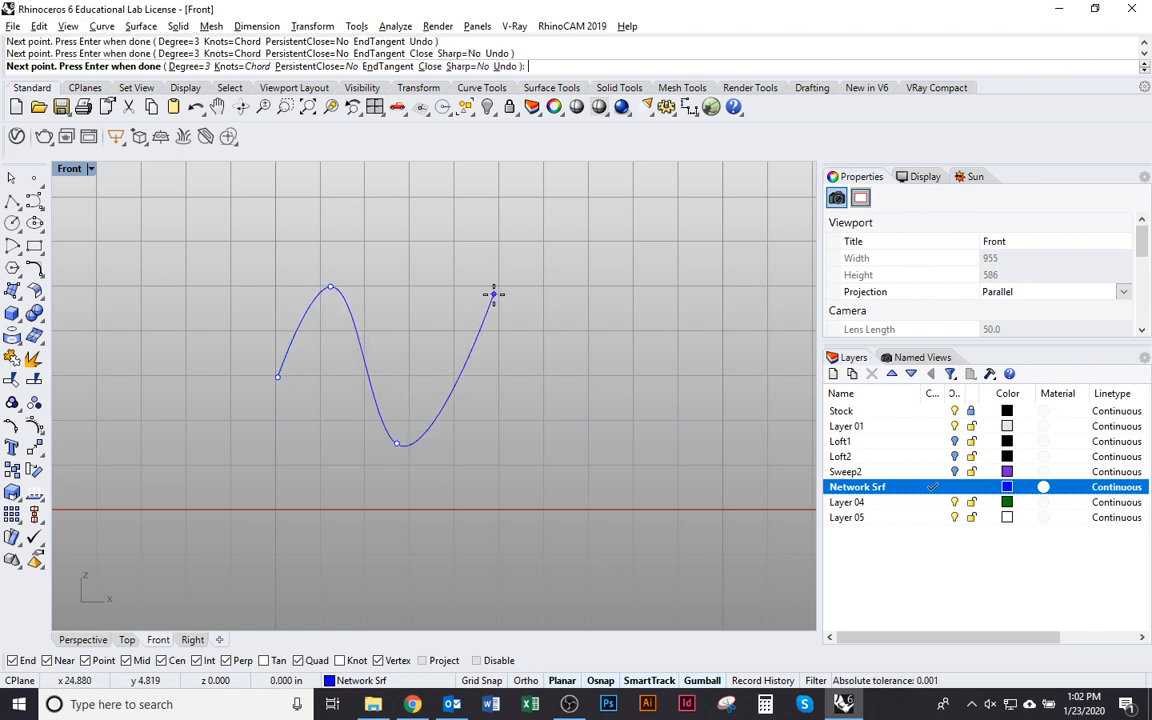
left_click(564, 416)
left_click(599, 359)
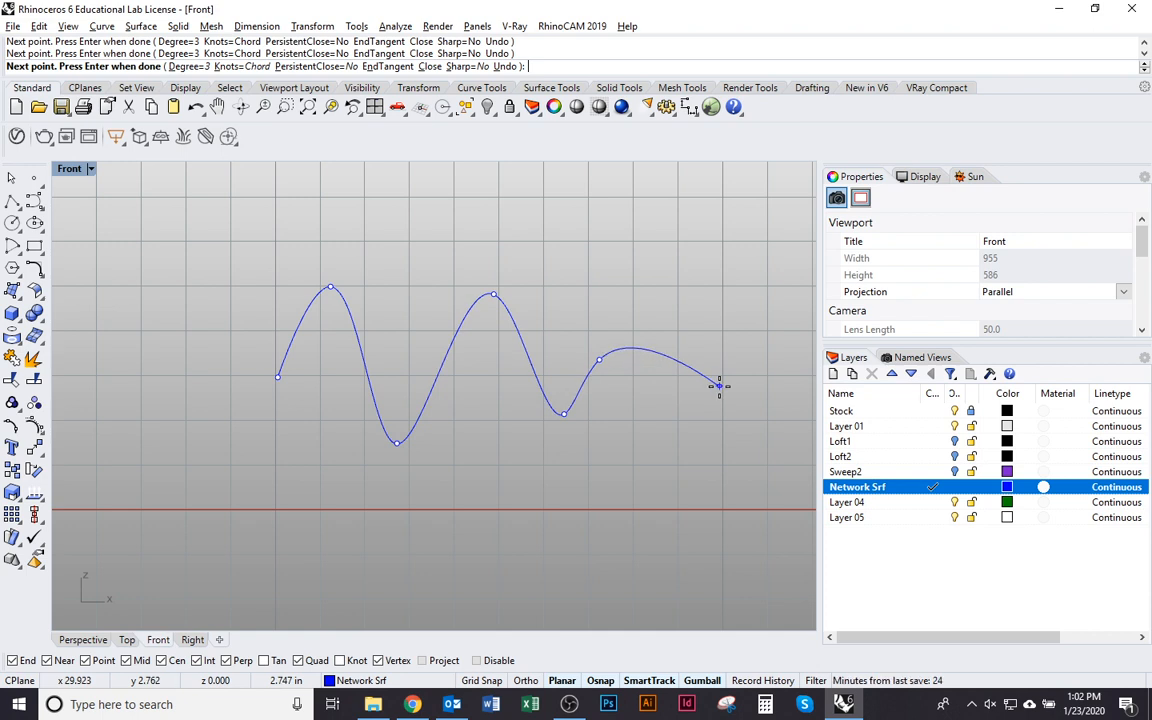
left_click(797, 365)
key("Return")
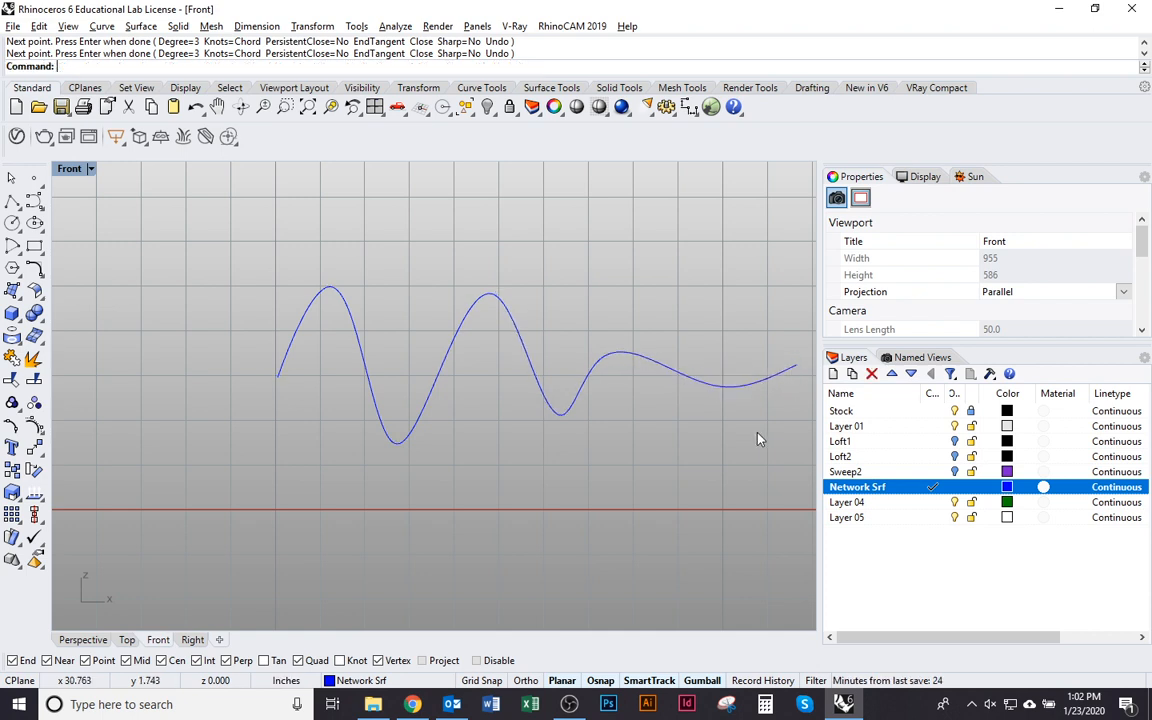
Step: In the Top view, use Orient with Copy=Yes to place a copy of the wave curve at its far end, turned perpendicular to the original
scroll(700, 445, "down", 2)
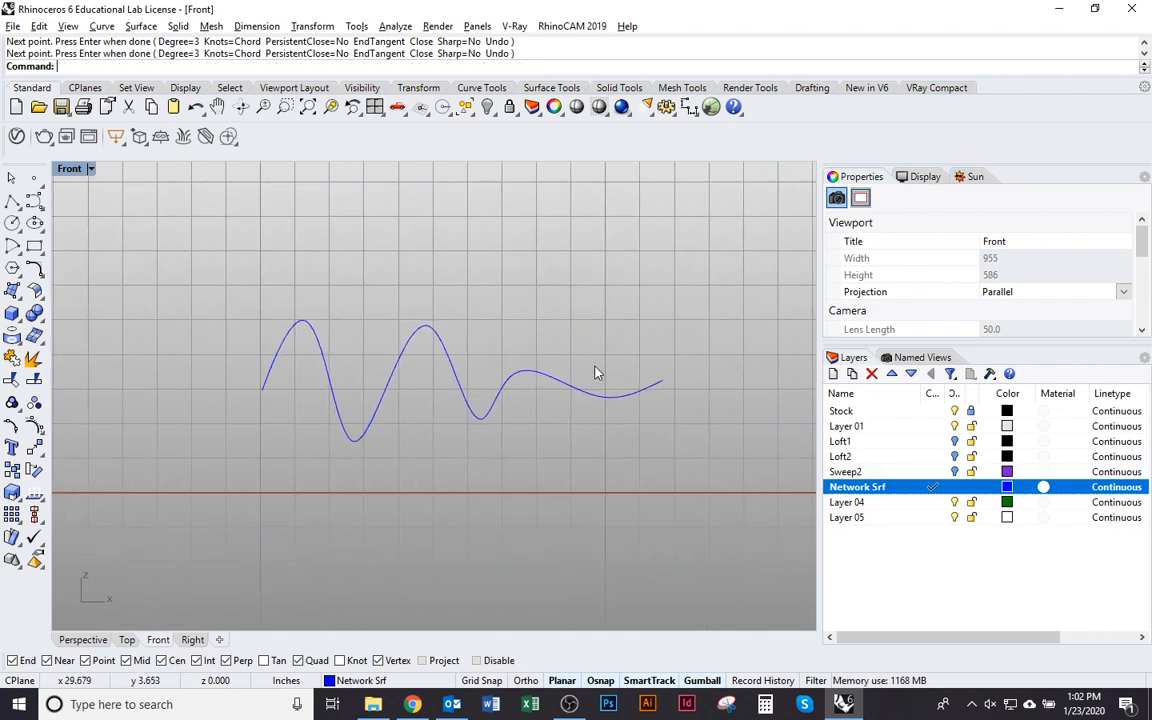
right_click(594, 366)
left_click(127, 639)
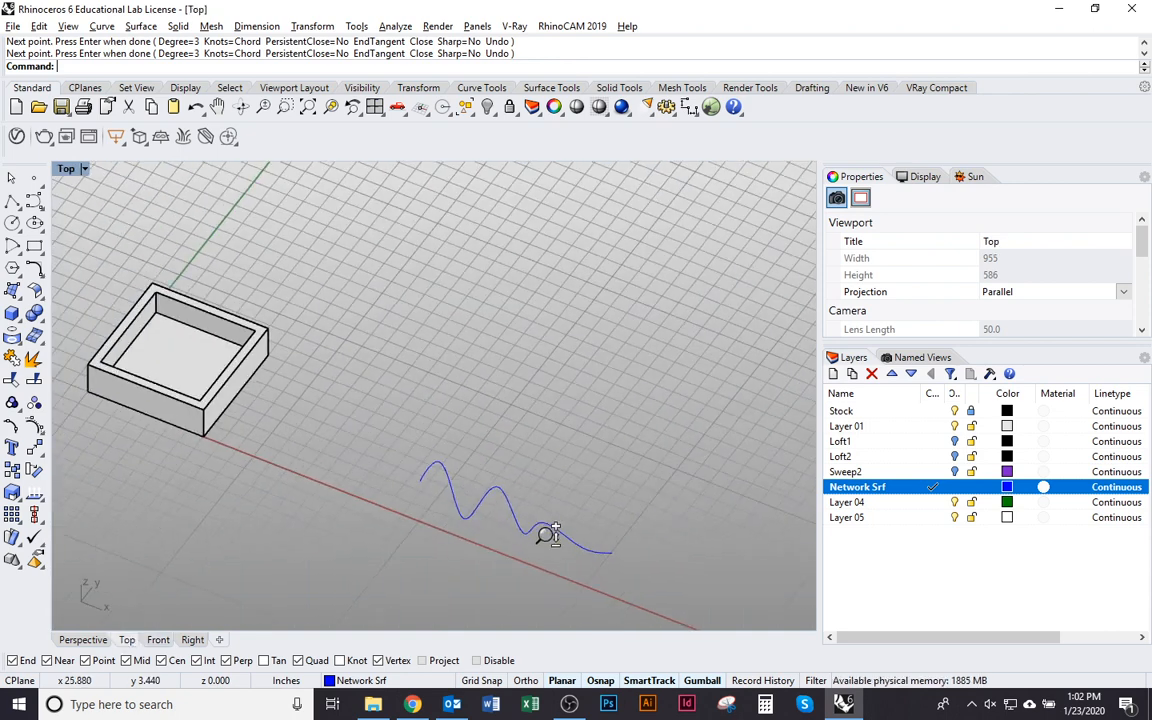
left_click(508, 506)
right_click_drag(508, 506, 567, 514)
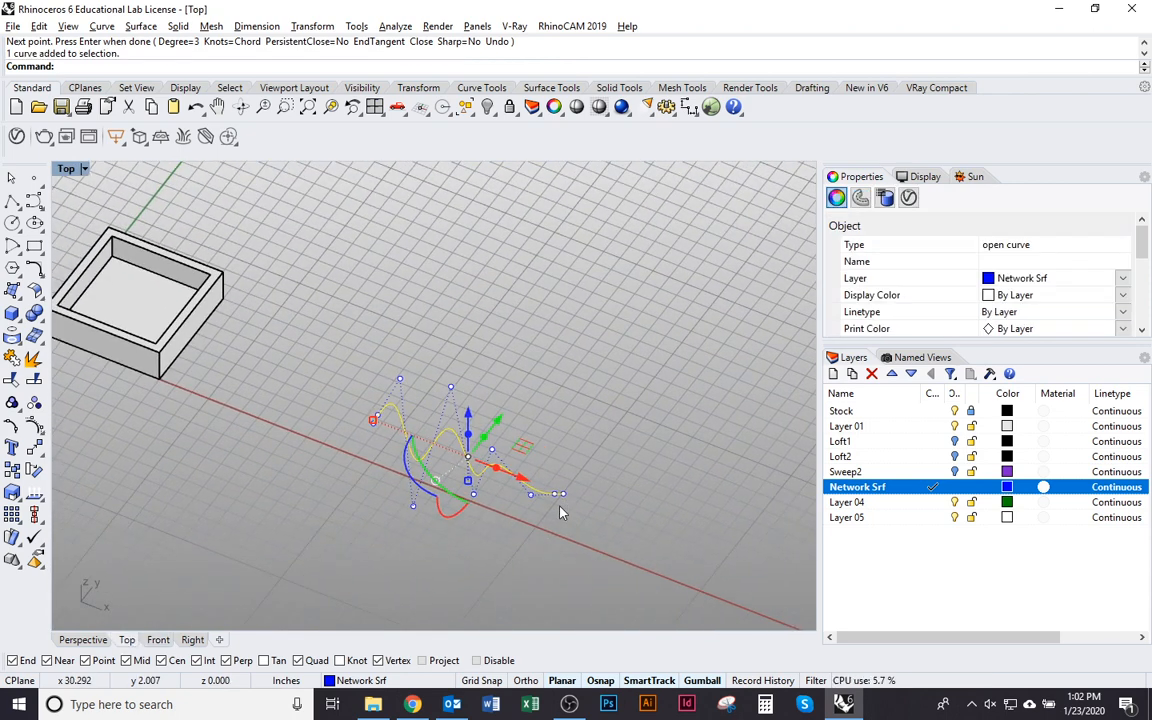
key("Return")
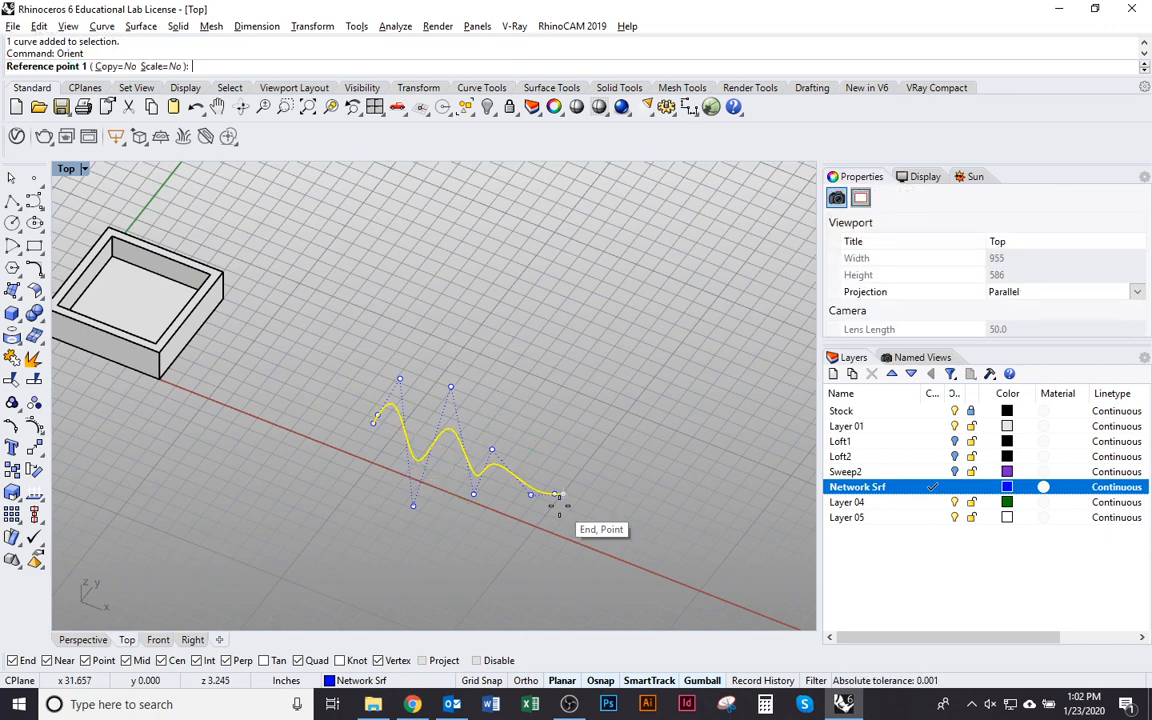
left_click(373, 423)
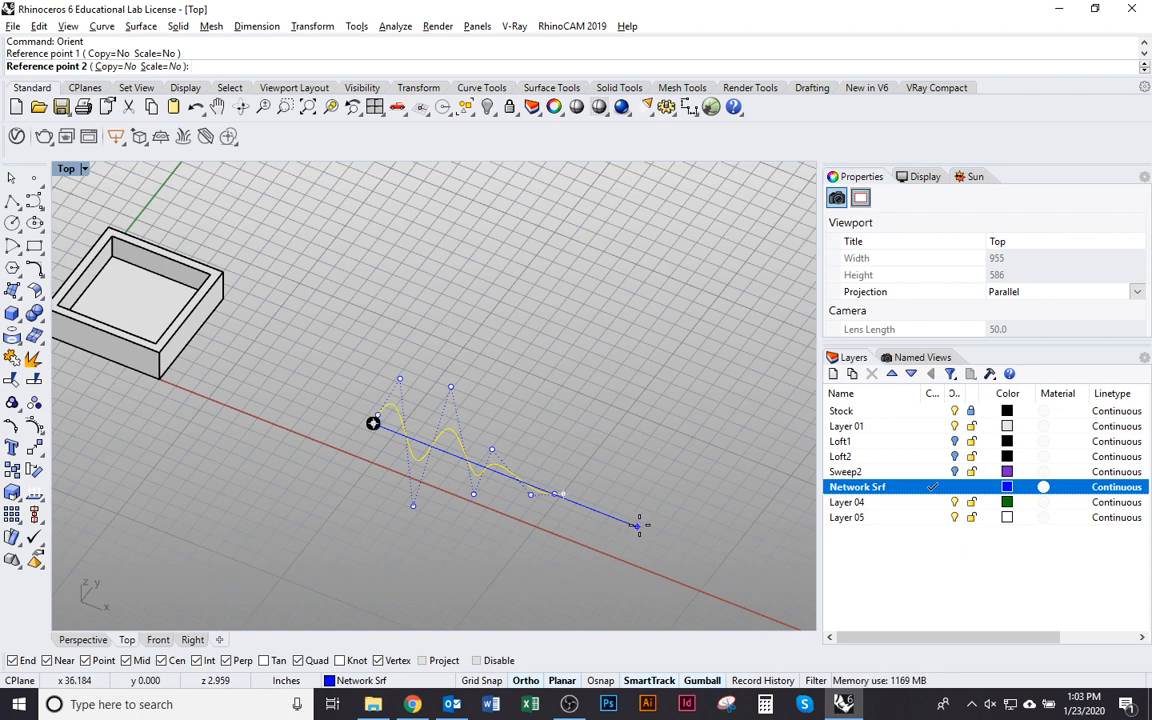
left_click(639, 525)
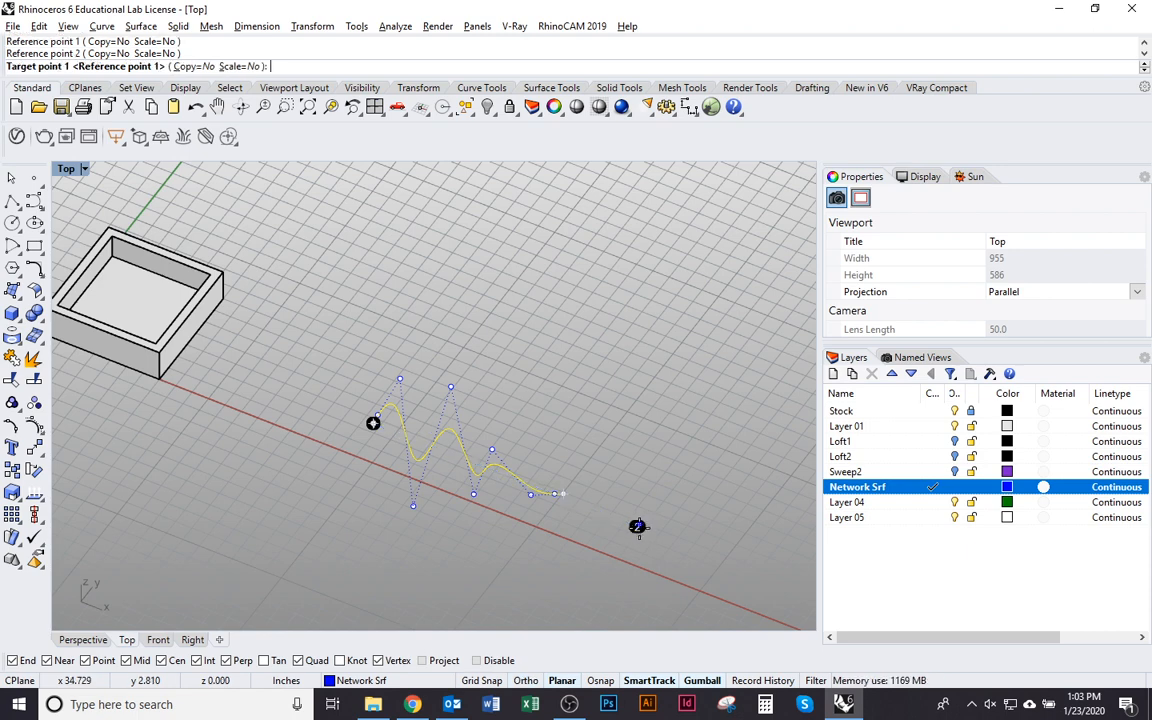
left_click(206, 70)
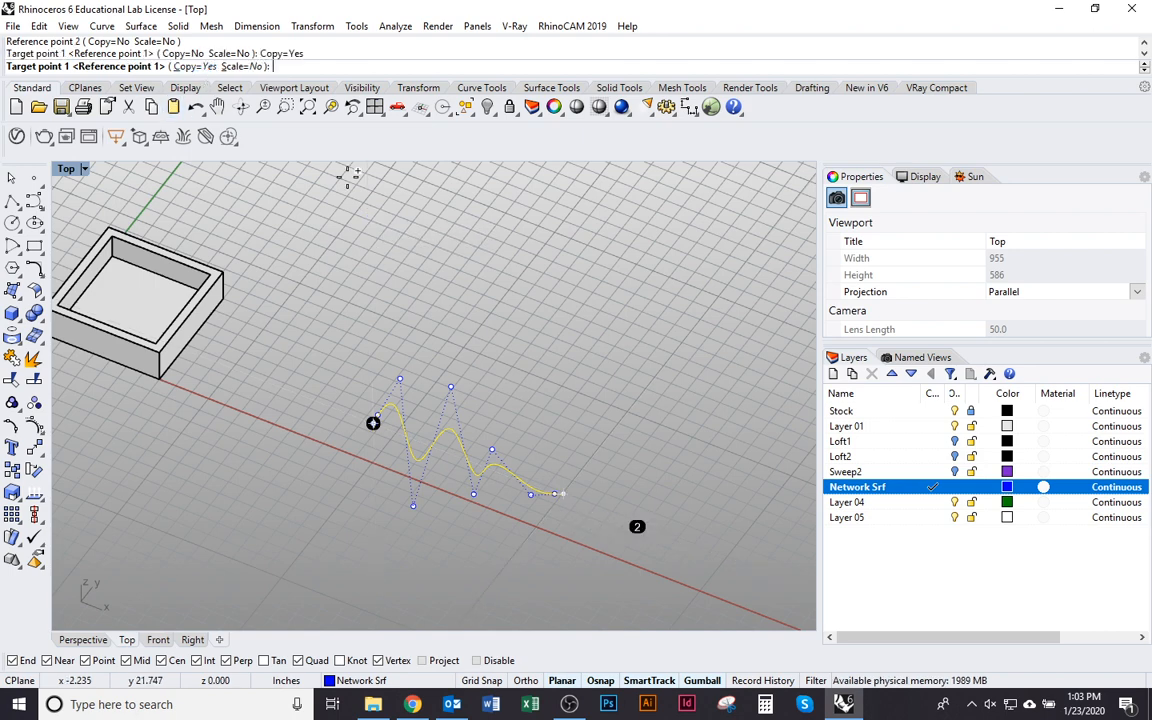
left_click(564, 494)
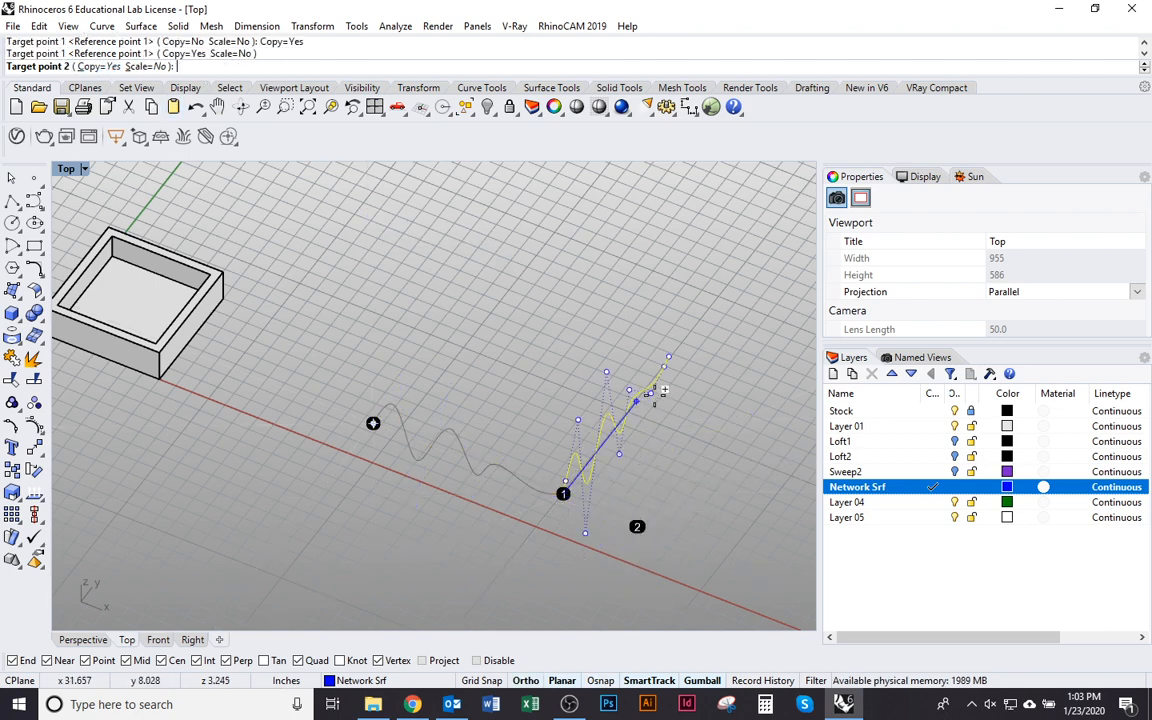
left_click(666, 360)
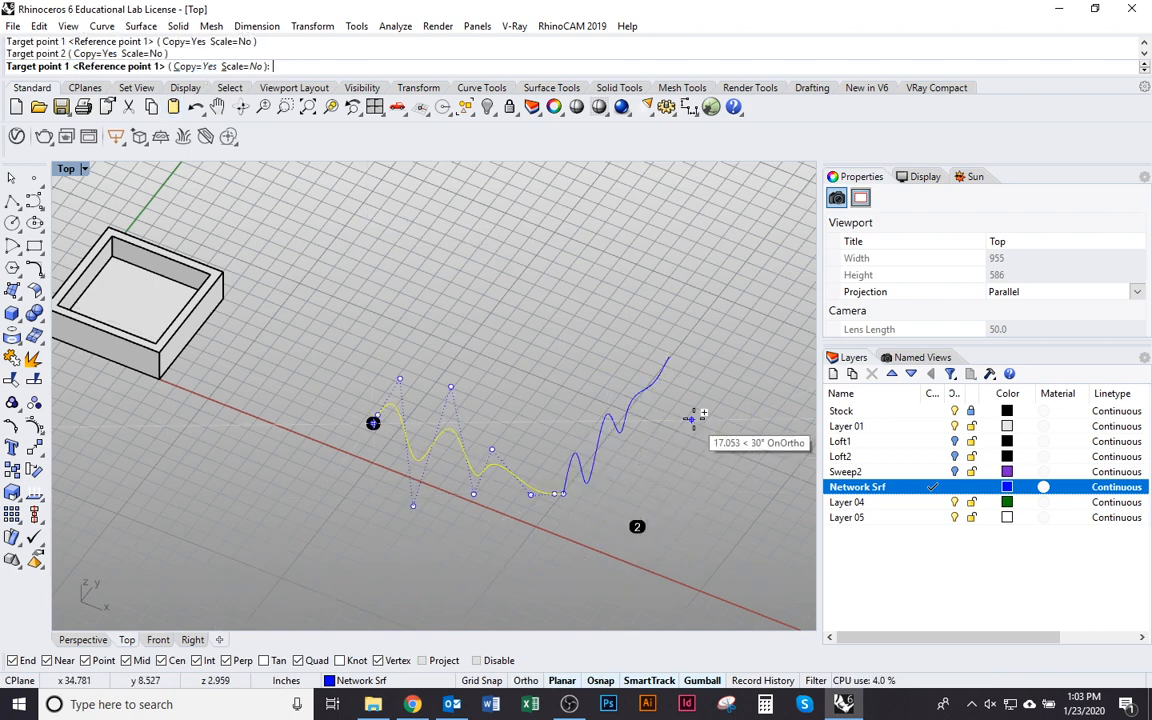
Step: Leave Orient and use Rotate with Copy=Yes to place a copy of the second wave curve at -90 degrees about its far end
key("Return")
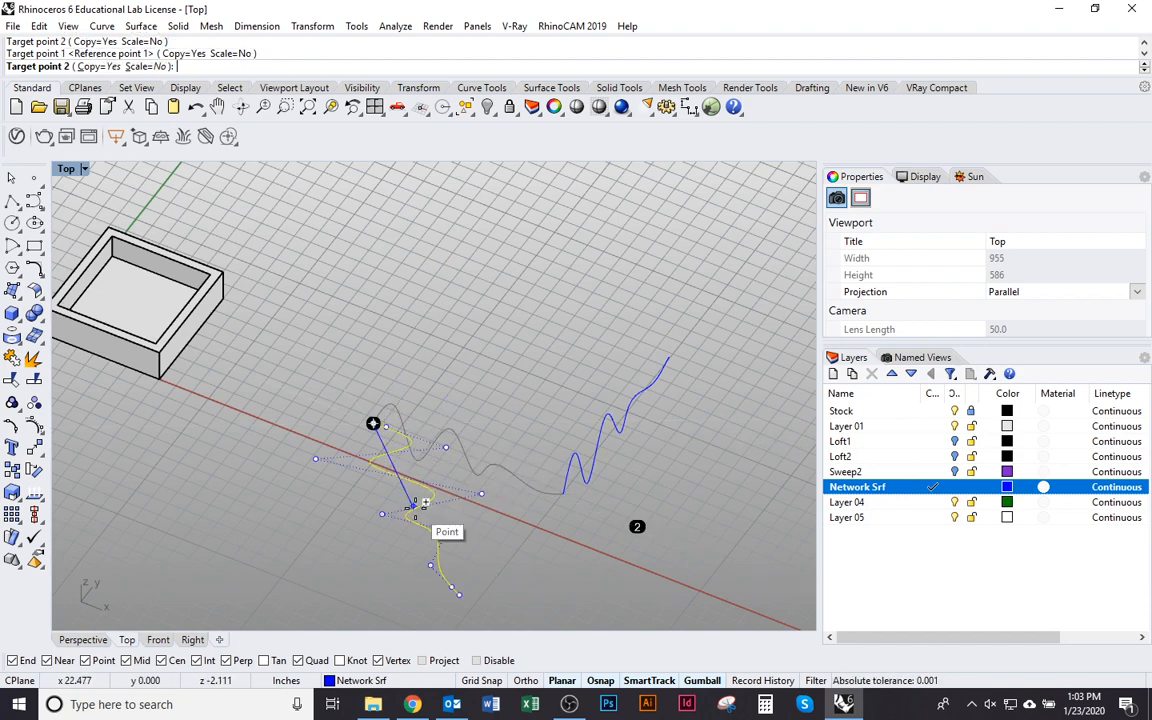
key("Return")
left_click(401, 550)
right_click_drag(560, 521, 497, 569)
scroll(503, 550, "up", 4)
left_click(530, 524)
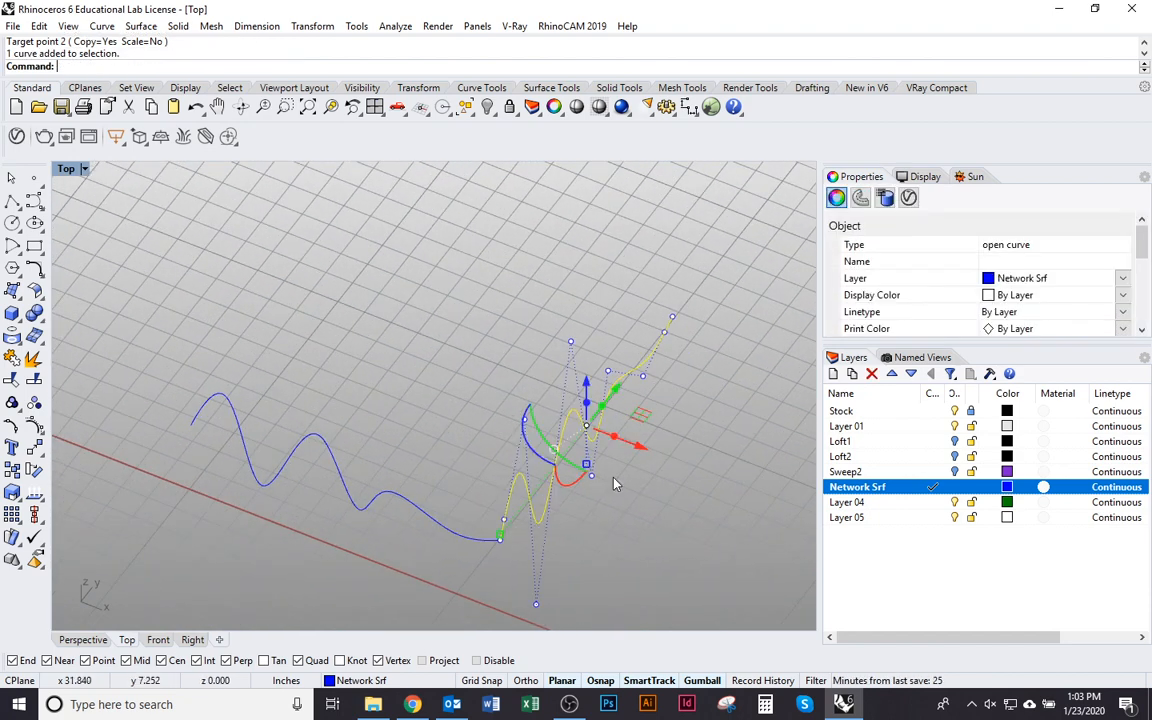
right_click_drag(617, 480, 588, 528)
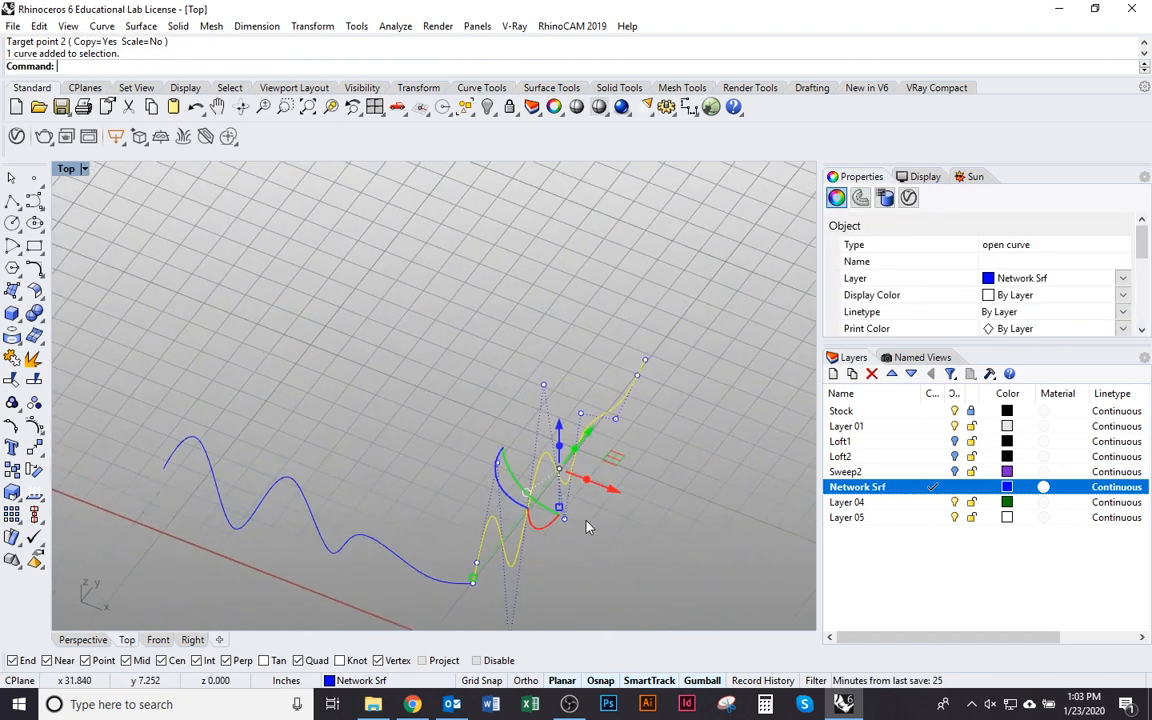
type("otate")
key("Return")
left_click(646, 361)
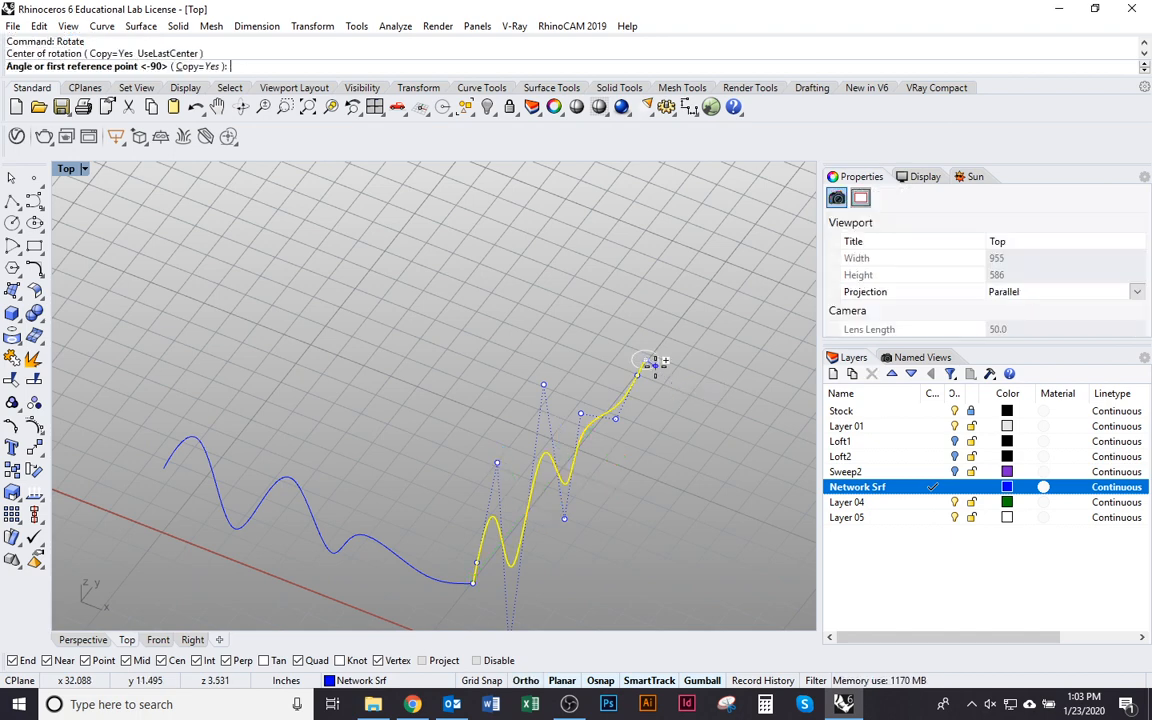
left_click(739, 398)
left_click(535, 550, "shift")
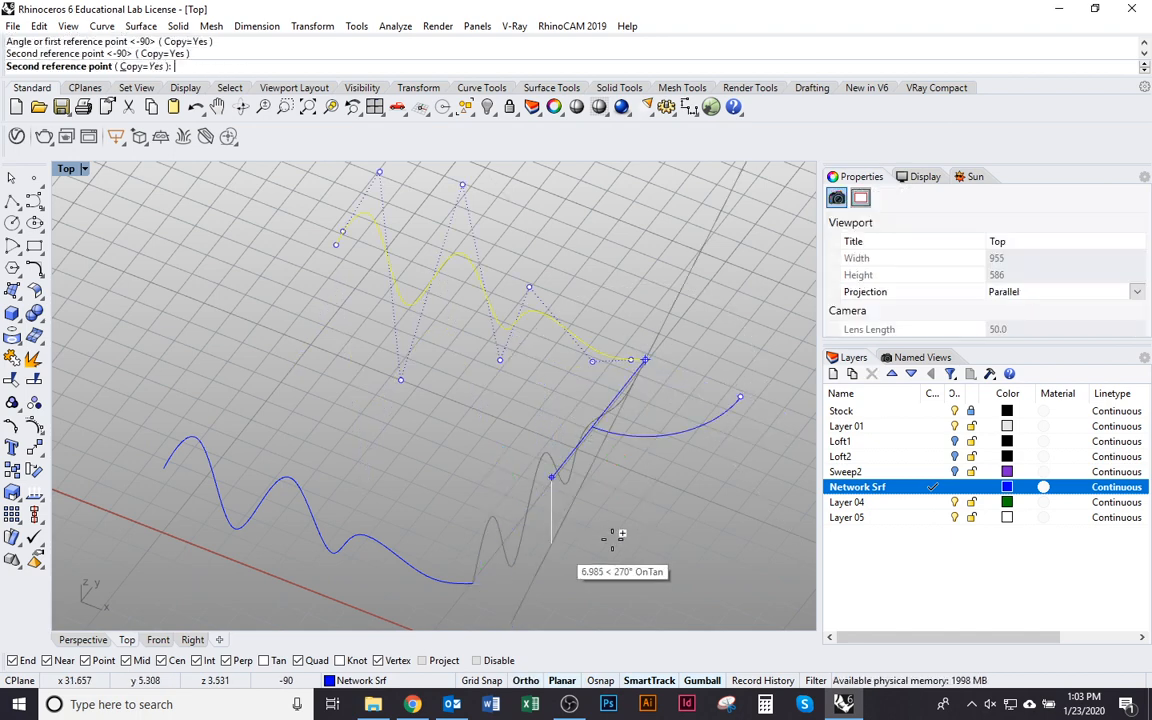
key("Return")
Step: Flip the third wave curve upside down with a gumball rotation
left_click(560, 333)
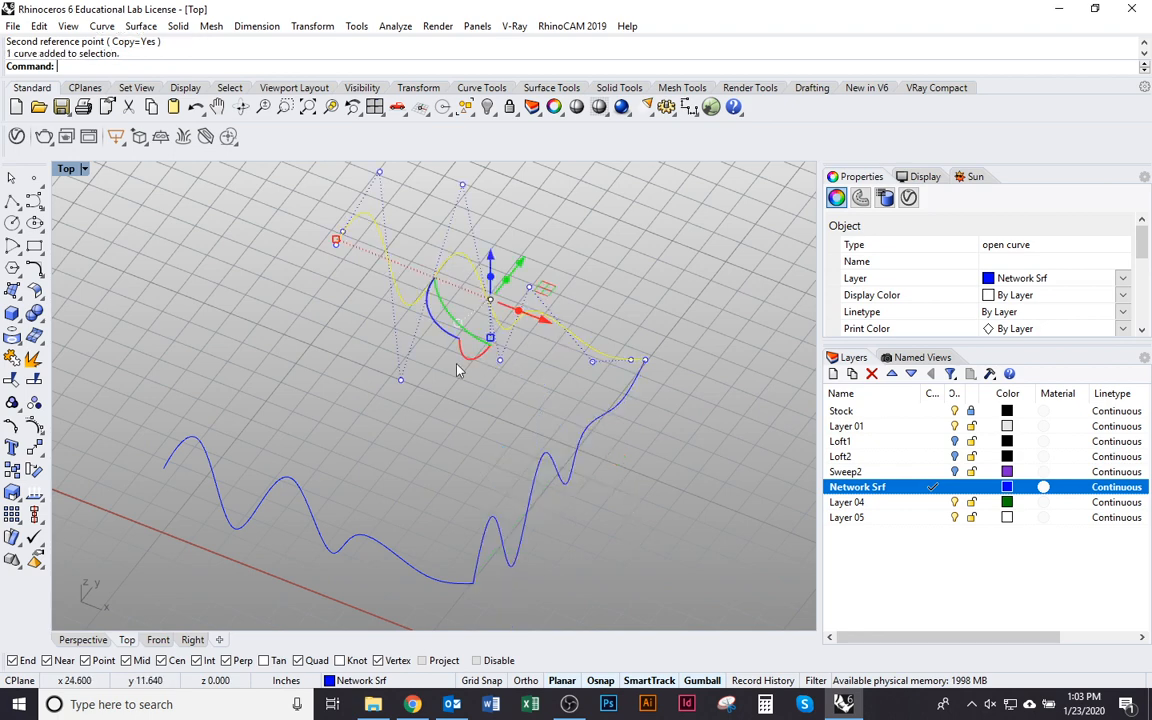
left_click_drag(477, 366, 513, 184)
left_click(630, 404)
scroll(630, 404, "down", 2)
right_click_drag(630, 404, 720, 394)
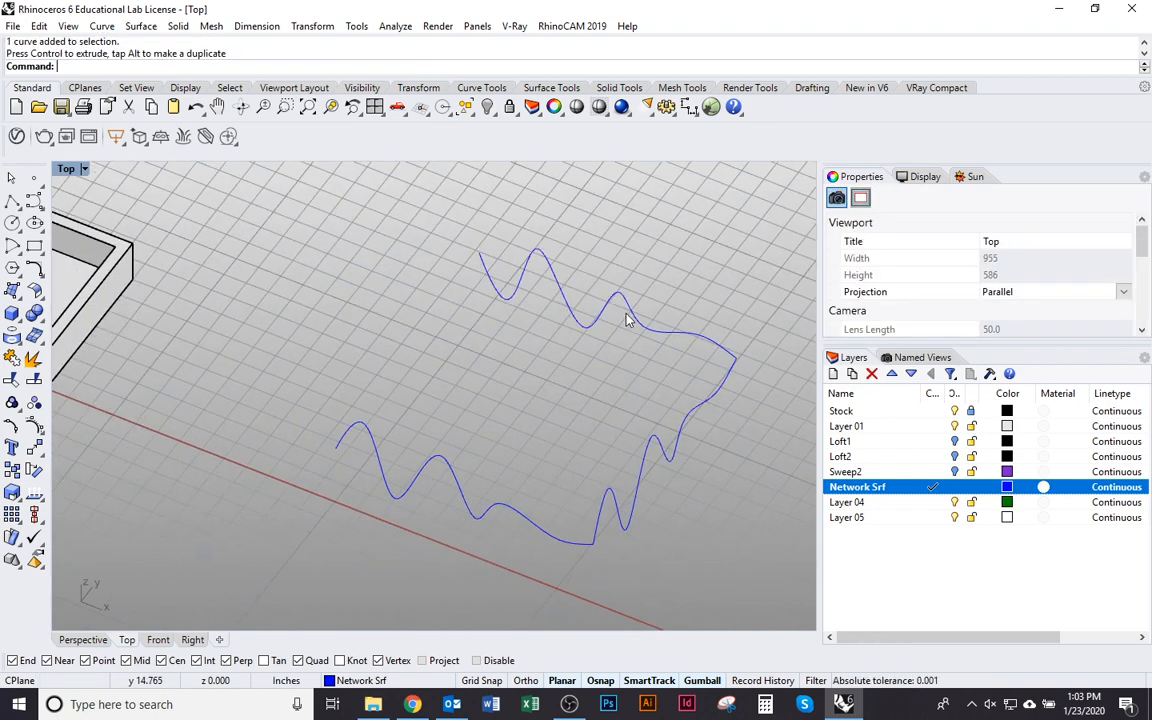
Step: Use Rotate with Copy=Yes to make a fourth wave curve at -90 degrees about the third curve's free end, reaching towards the first curve
left_click(627, 313)
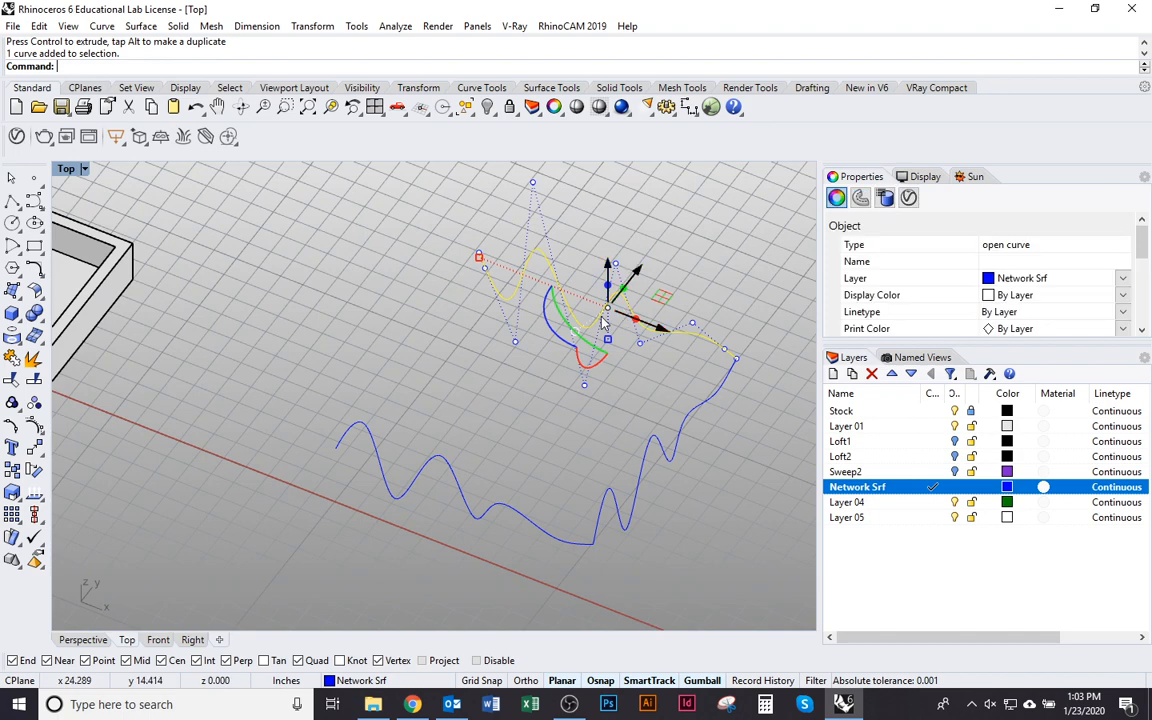
type("rotate")
key("Return")
left_click(484, 267)
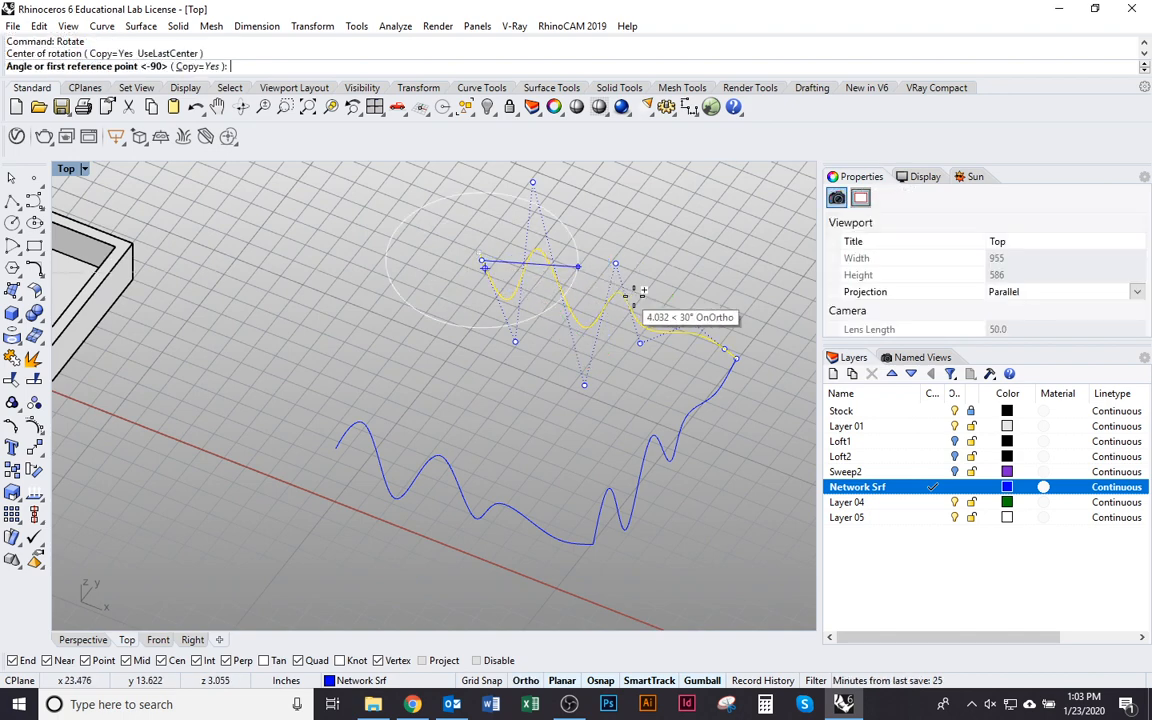
left_click(672, 309)
left_click(327, 418)
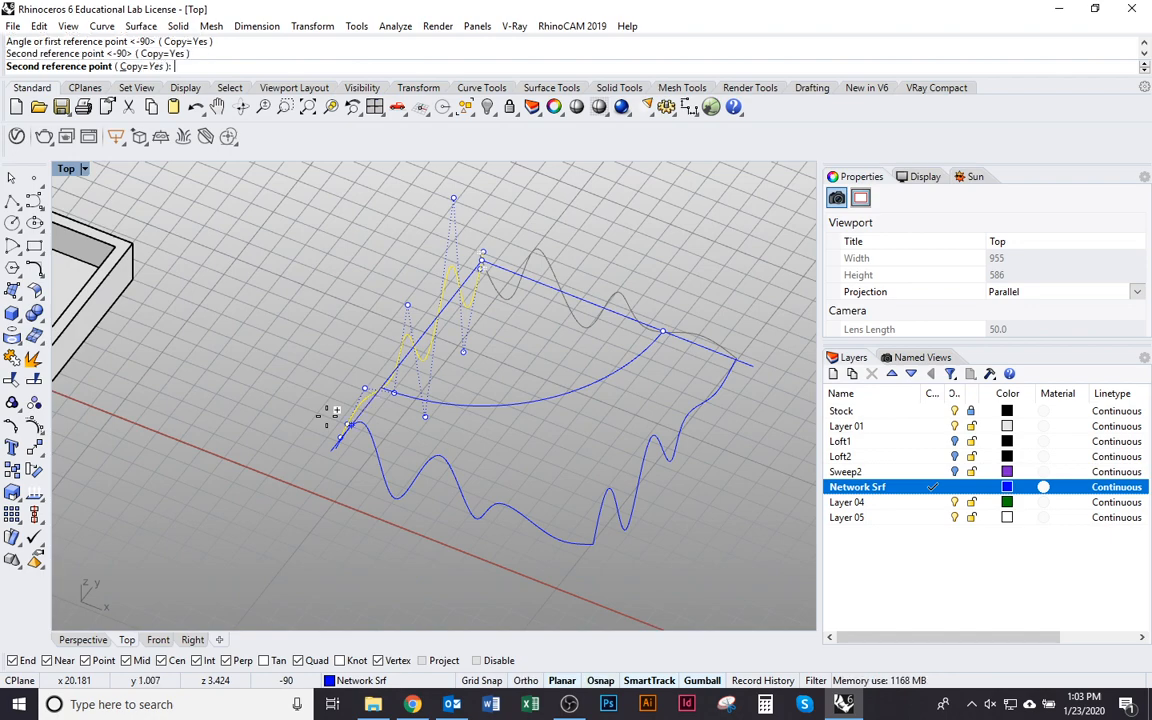
Step: Move the fourth wave curve so its end meets the open end of the third curve
scroll(352, 463, "up", 5)
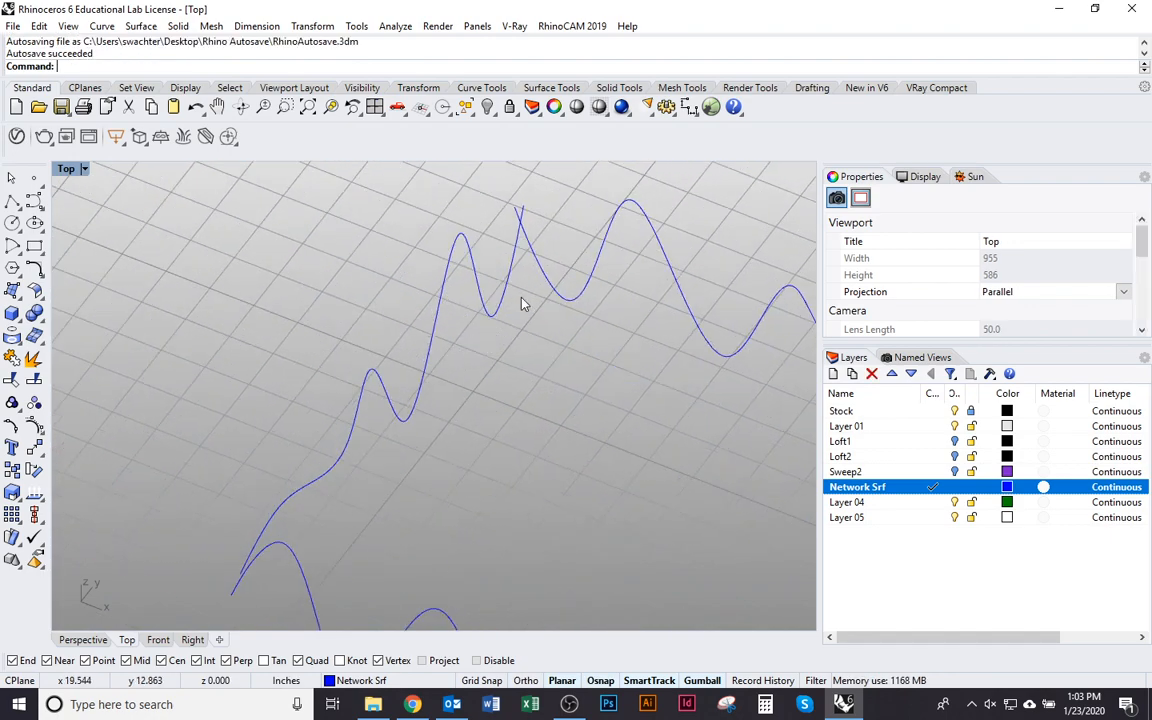
left_click(521, 304)
type("m")
key("Return")
left_click(469, 322)
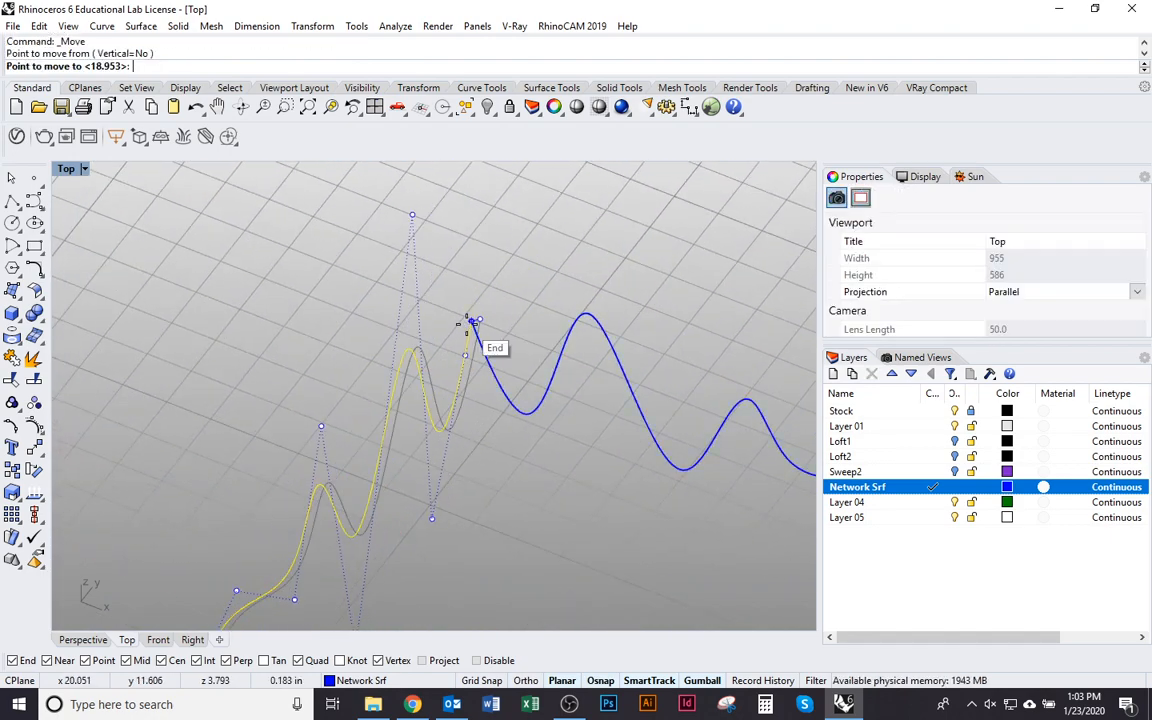
left_click(473, 297)
scroll(458, 386, "down", 5)
key("Escape")
scroll(400, 450, "up", 3)
scroll(330, 527, "down", 2)
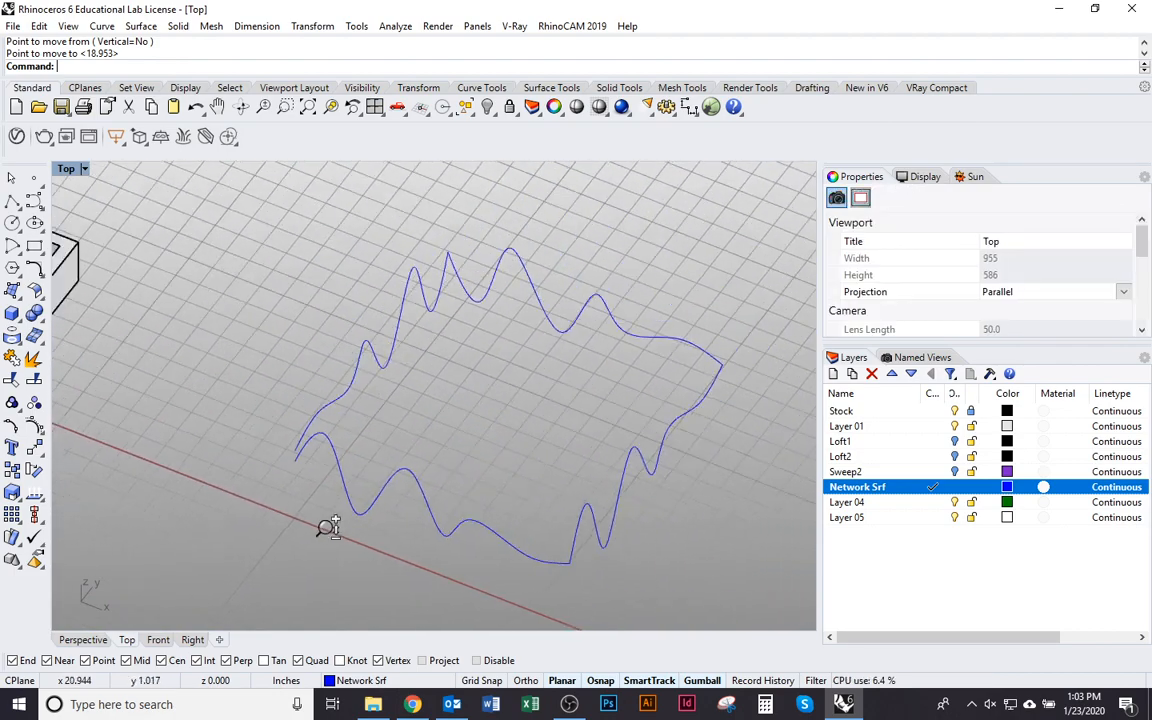
Step: Try to reverse the fourth wave curve end for end and upright with gumball rotations
right_click_drag(329, 527, 340, 420)
left_click(430, 437)
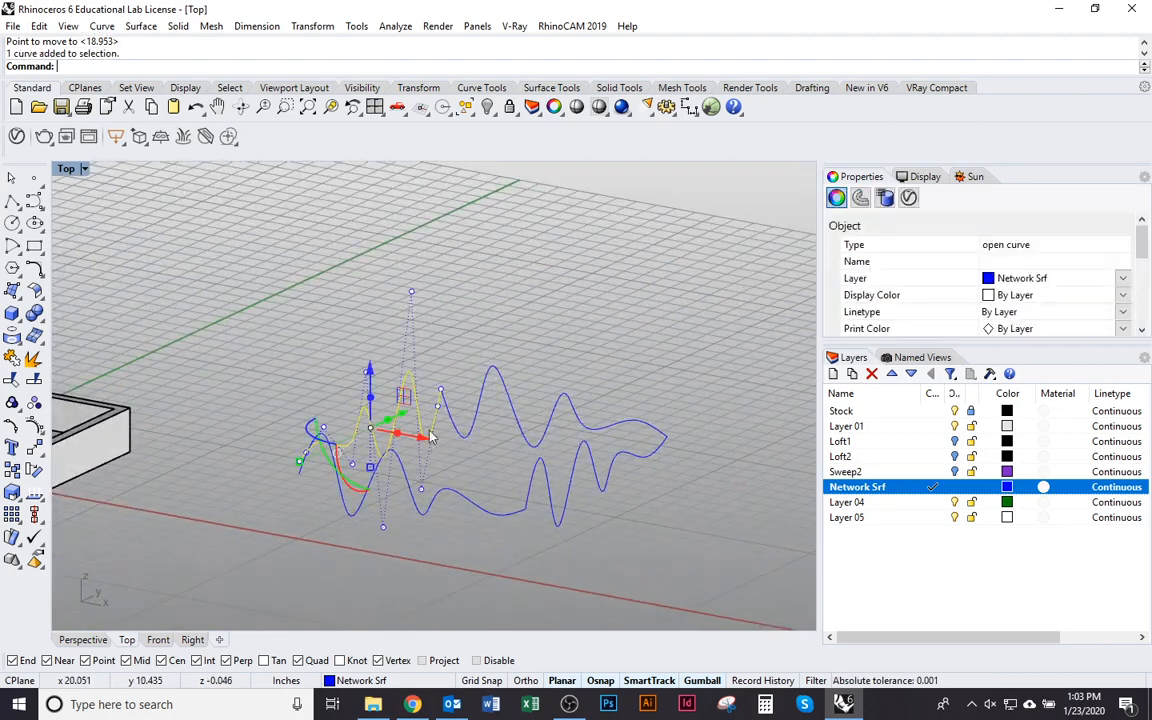
right_click_drag(430, 437, 388, 453)
mouse_move(322, 393)
left_mouse_down()
mouse_move(458, 291)
mouse_move(512, 321)
mouse_move(504, 411)
left_mouse_up()
key("Escape")
mouse_move(504, 411)
right_mouse_down()
mouse_move(450, 405)
mouse_move(445, 368)
mouse_move(450, 393)
right_mouse_up()
left_click(415, 425)
left_click_drag(390, 465, 360, 294)
scroll(452, 415, "up", 3)
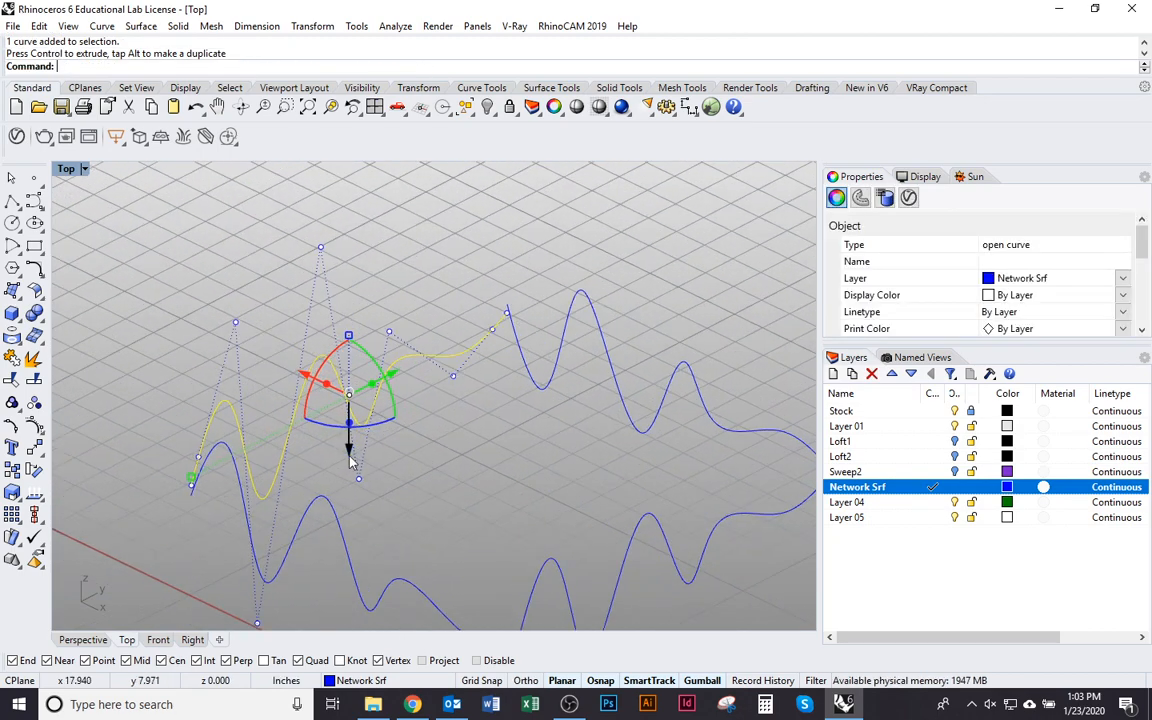
Step: Try to move the rotated fourth curve so its near end snaps to the start of the first wave curve
type("m")
key("Return")
left_click(188, 493)
left_click(399, 465)
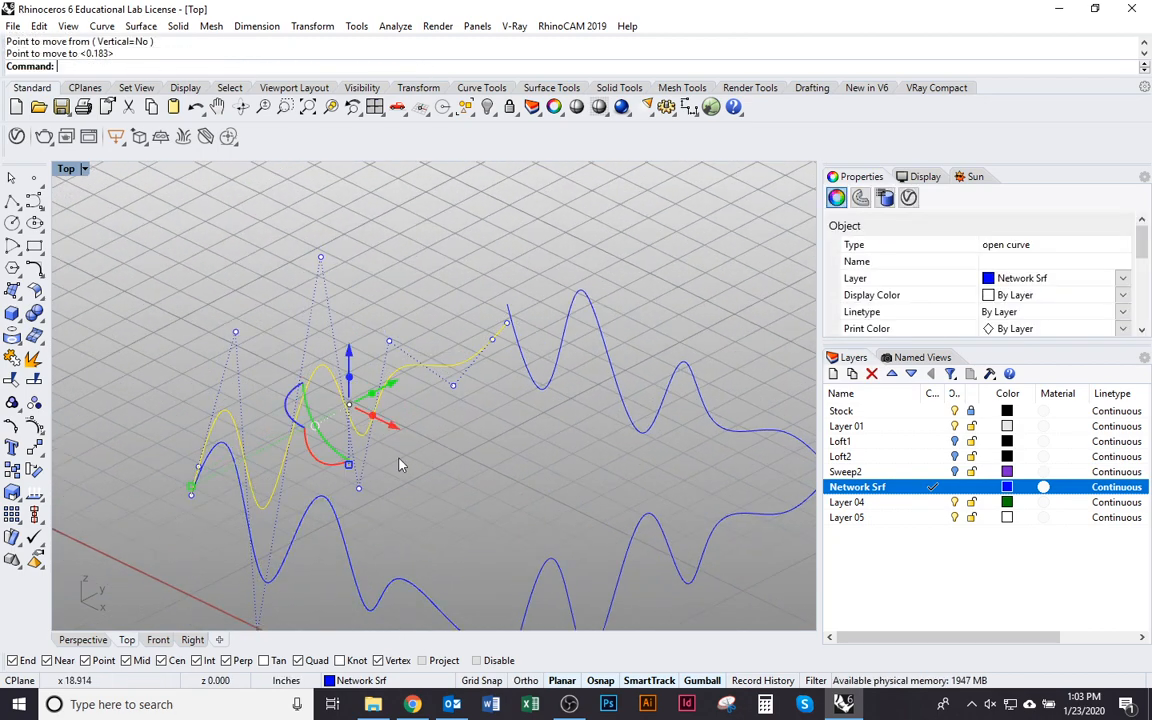
right_click_drag(399, 465, 516, 468)
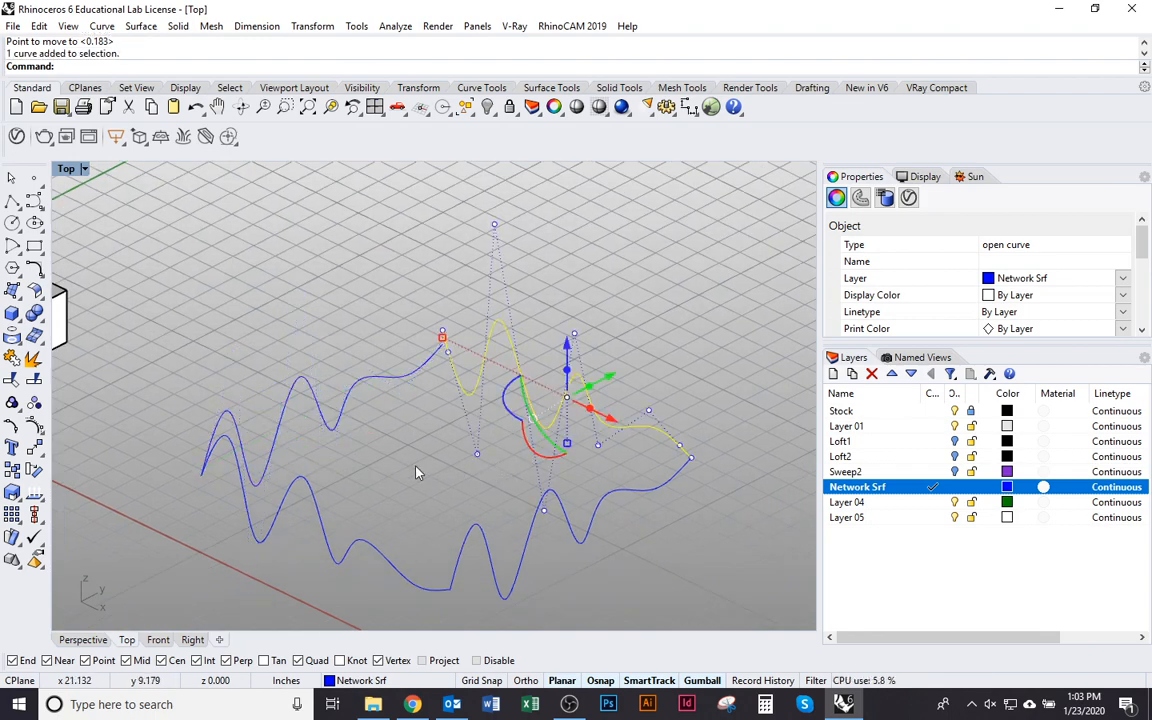
Step: Undo the move and the gumball rotations of the fourth wave curve
key("ctrl+z")
key("ctrl+z")
key("ctrl+z")
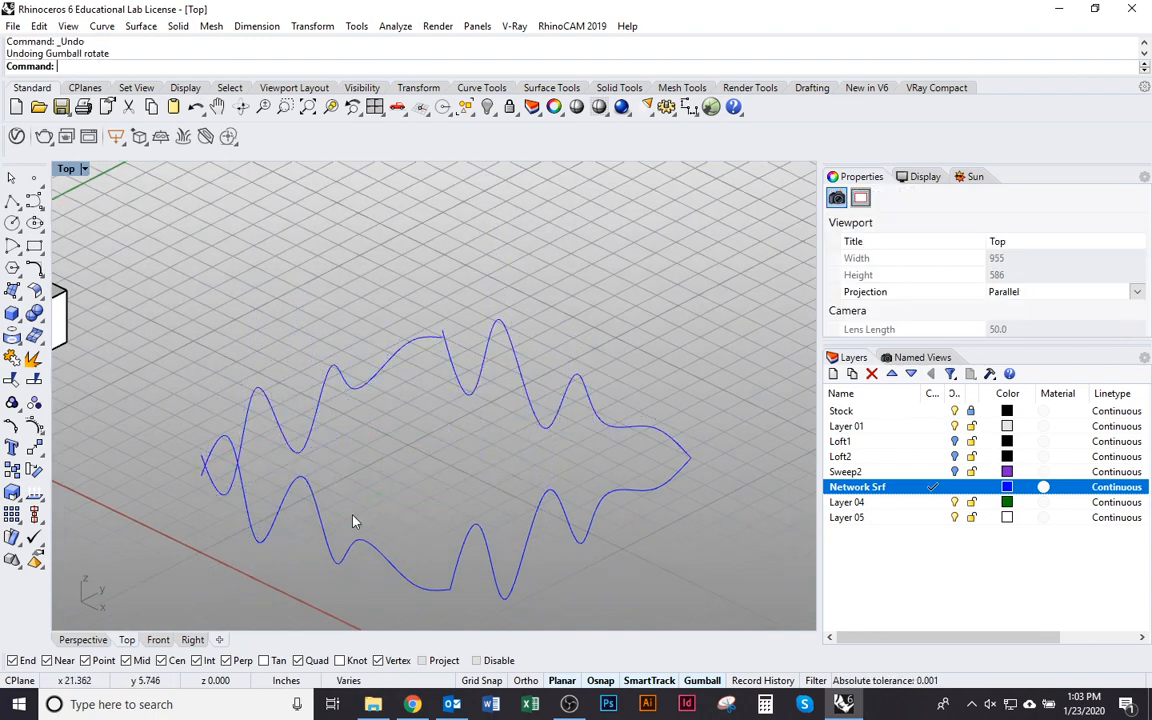
right_click_drag(352, 520, 416, 488)
Step: Move the fourth wave curve so its near end snaps to the start of the first wave curve
left_click(363, 410)
right_click_drag(358, 364, 322, 325)
right_click_drag(305, 279, 190, 503)
type("m")
key("Return")
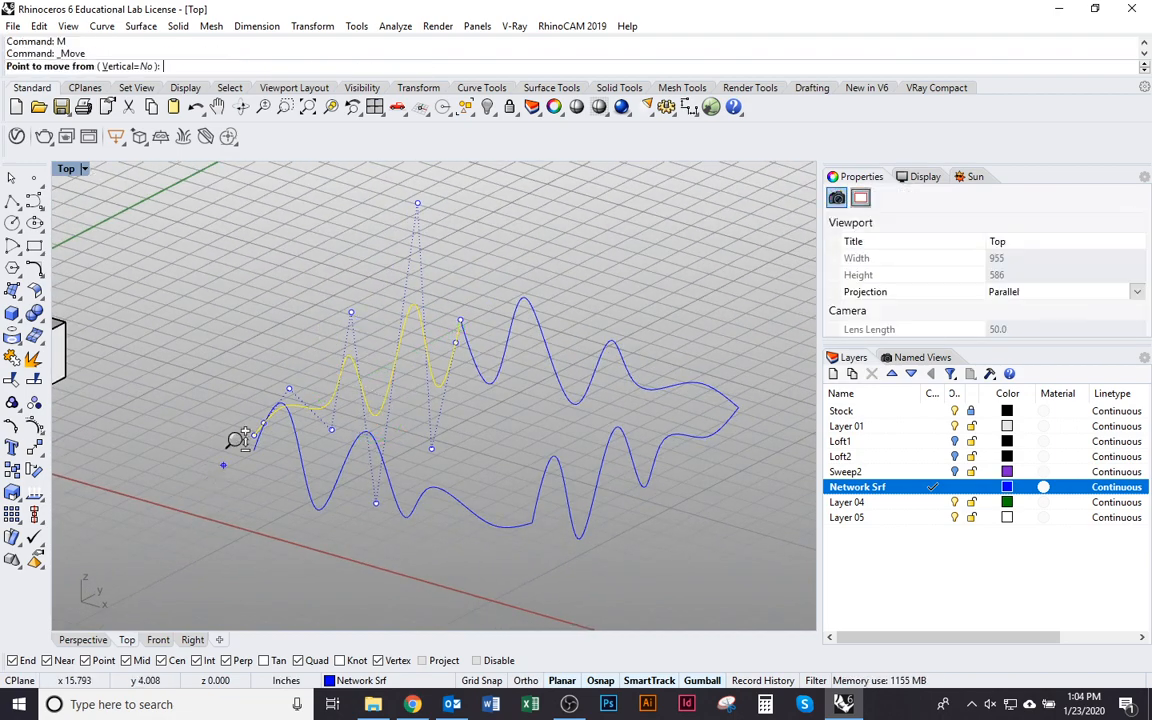
scroll(291, 404, "up", 5)
left_click(291, 404)
left_click(295, 437)
scroll(270, 470, "down", 4)
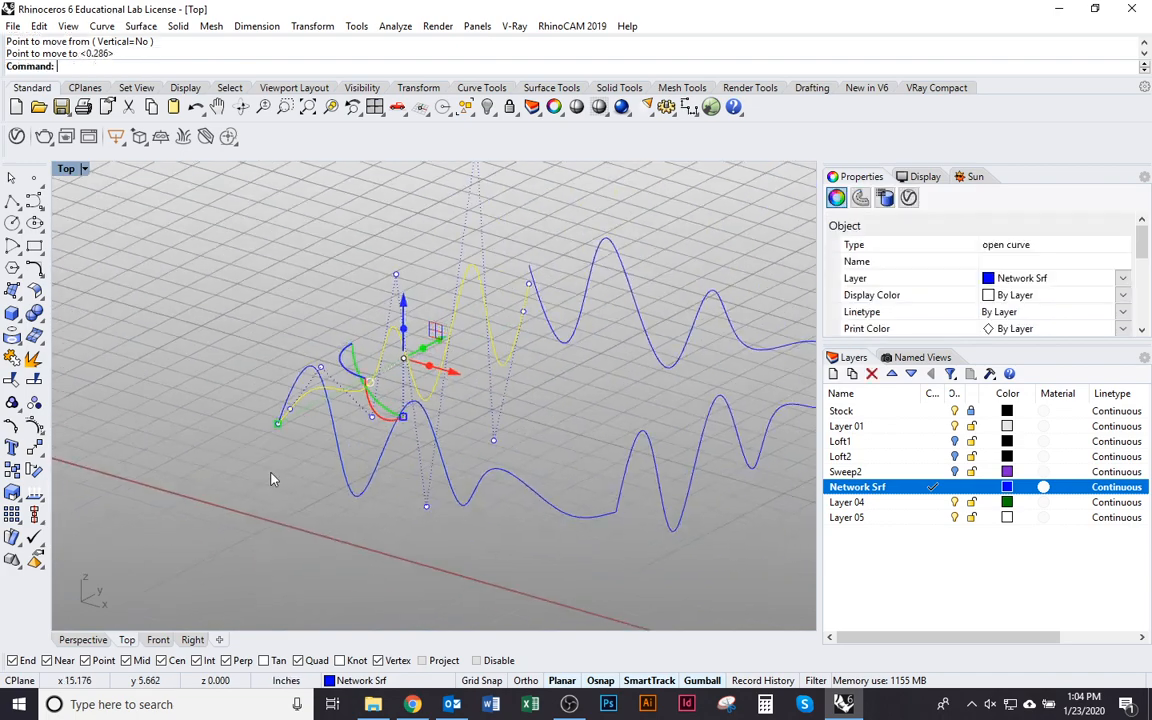
Step: Flip the third wave curve, opposite the first one, right side up again with a gumball rotation
left_click(472, 387)
right_click_drag(663, 404, 551, 417)
left_click_drag(566, 440, 650, 316)
key("Escape")
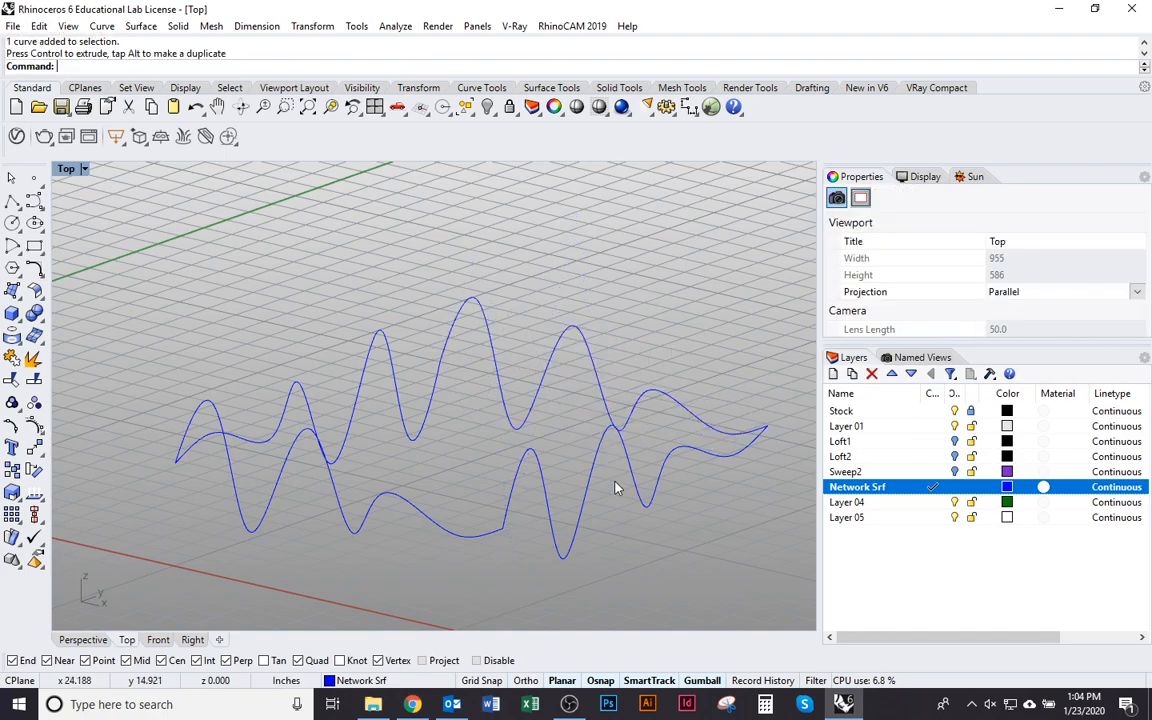
Step: Run NetworkSrf on all four wave curves
right_click_drag(617, 483, 277, 421)
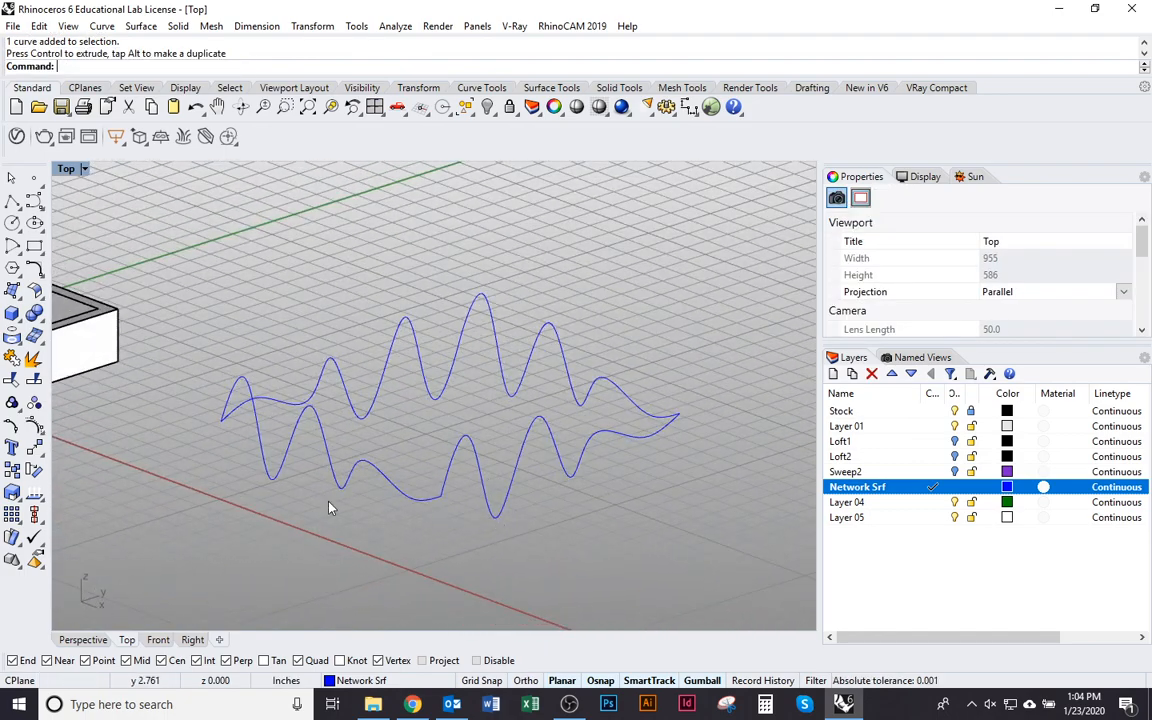
right_click_drag(330, 508, 290, 480)
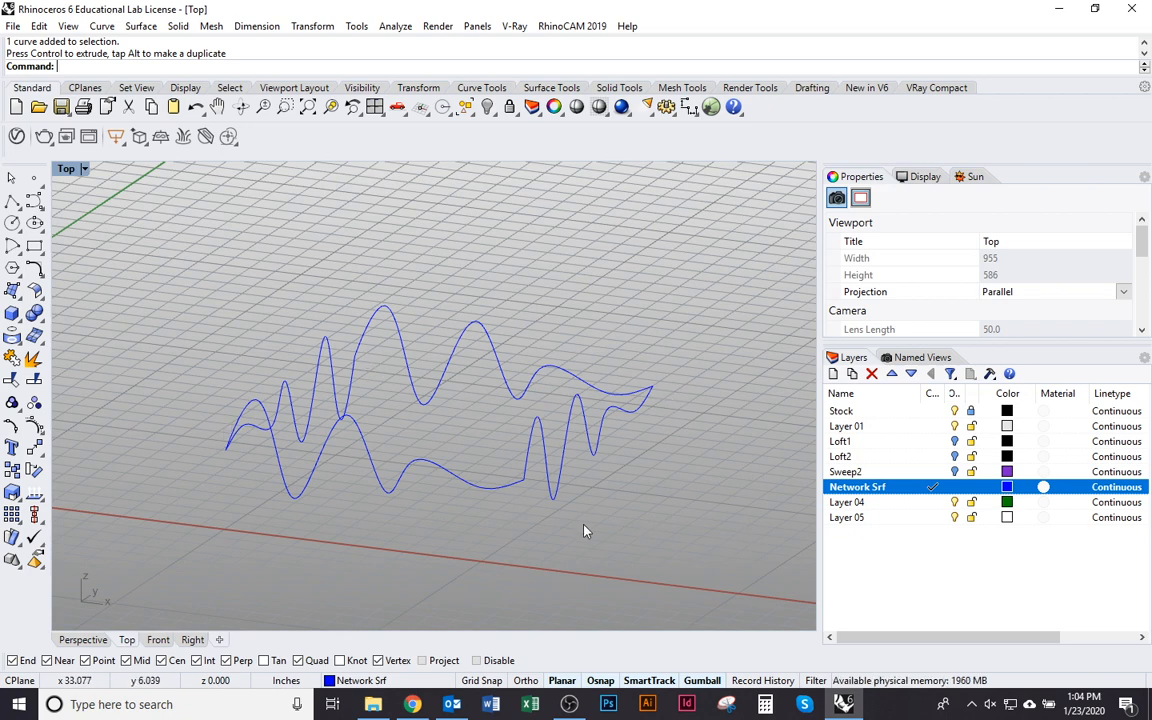
right_click_drag(537, 546, 436, 270)
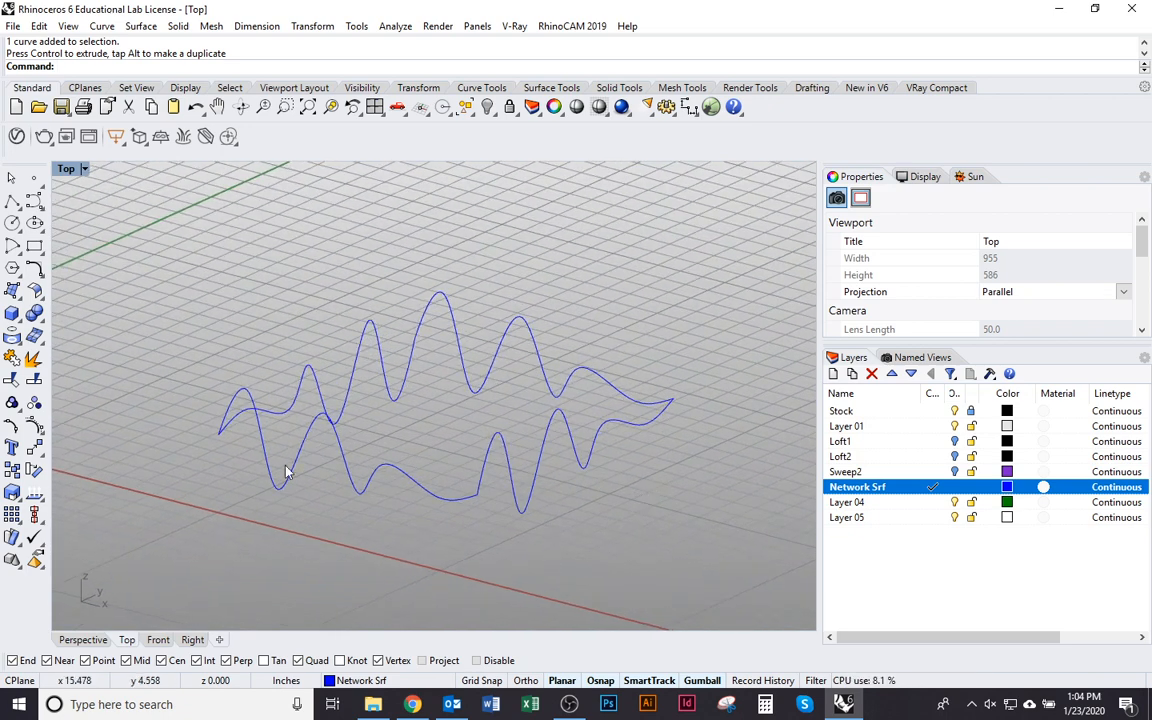
right_click_drag(420, 596, 573, 542)
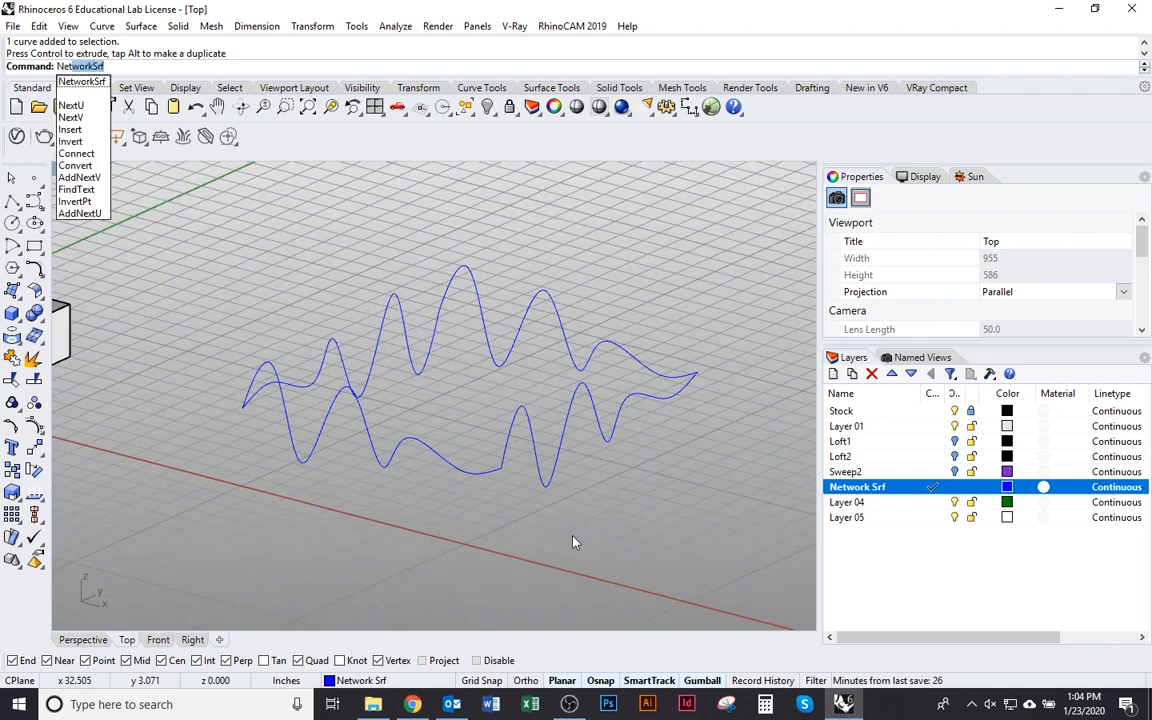
key("Return")
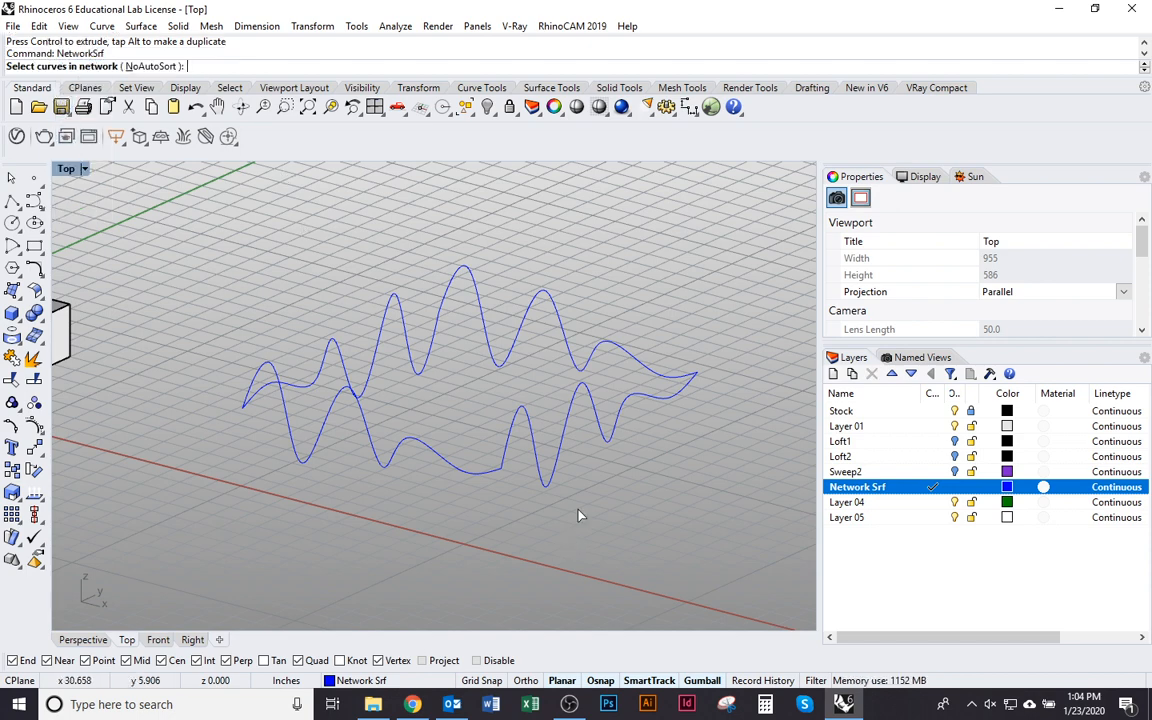
mouse_move(678, 600)
left_mouse_down()
mouse_move(339, 249)
mouse_move(335, 215)
left_mouse_up()
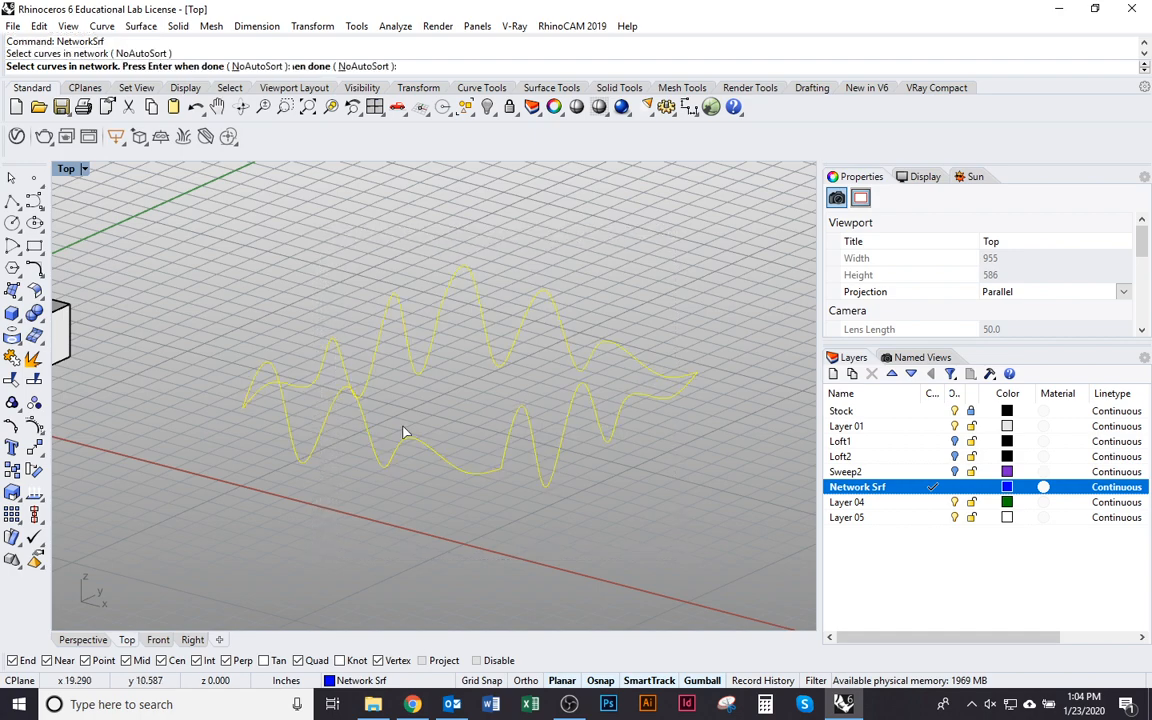
key("Return")
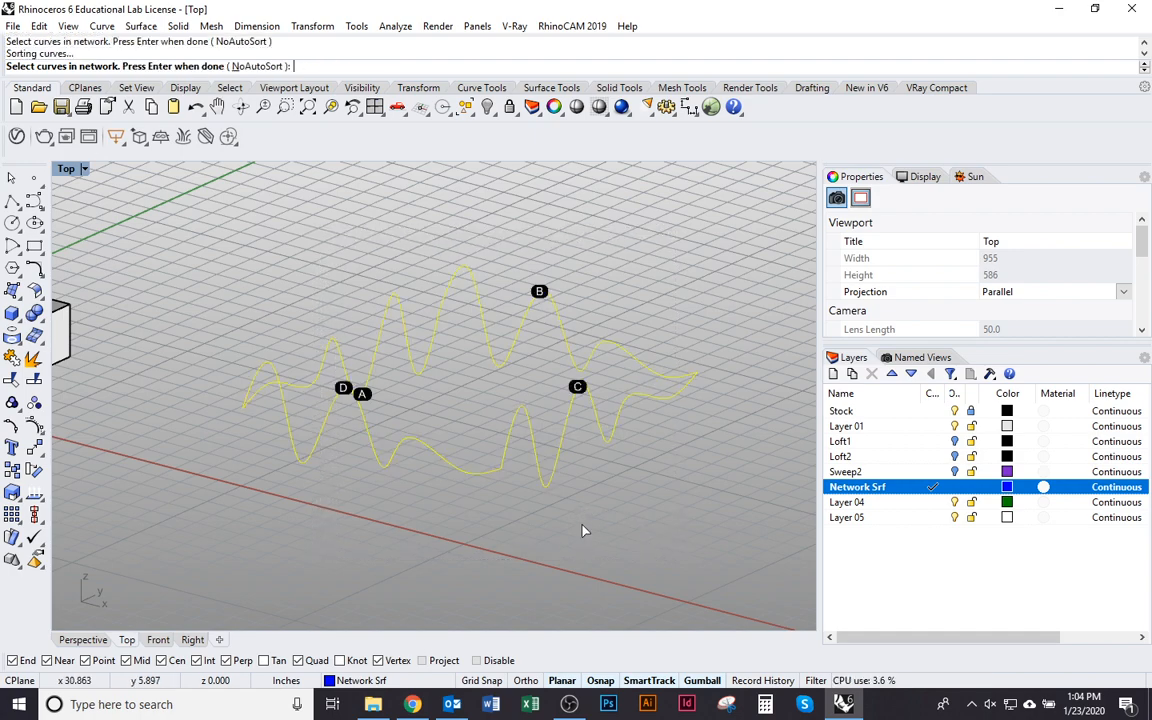
Step: Try Loose edge matching for edges A, B, C and D and inspect the surface preview
right_click_drag(378, 527, 280, 400)
left_click_drag(560, 223, 784, 218)
right_click_drag(551, 381, 522, 334)
left_click(801, 384)
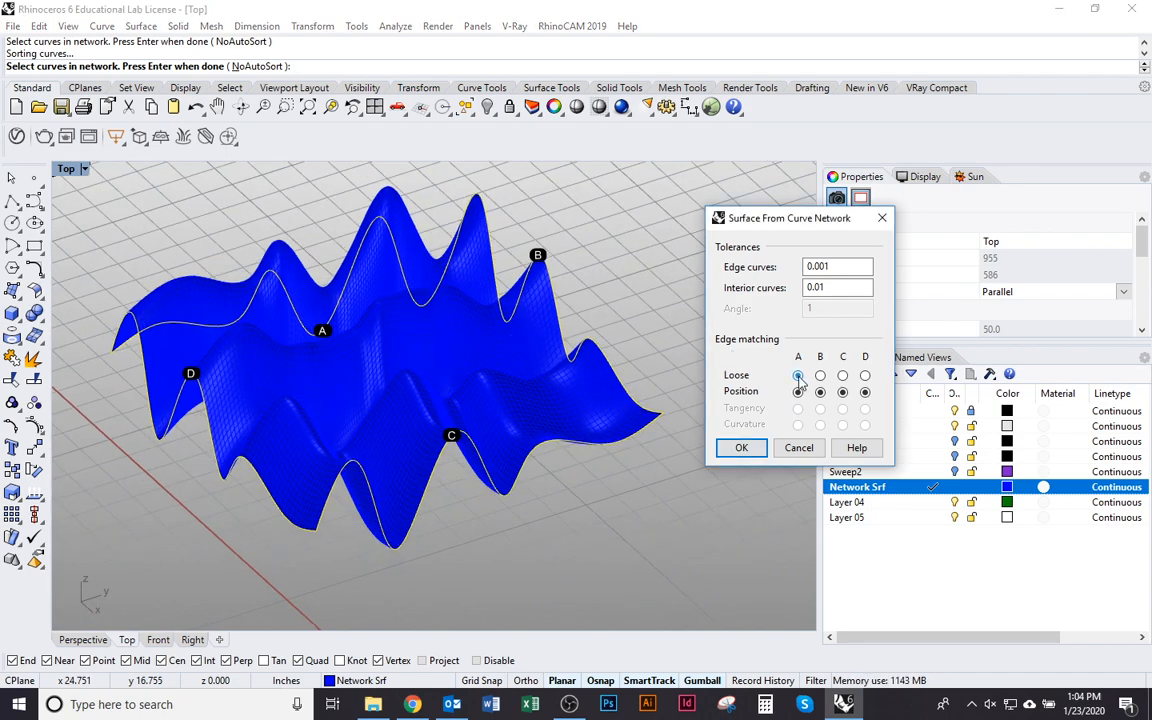
left_click(842, 375)
left_click(865, 375)
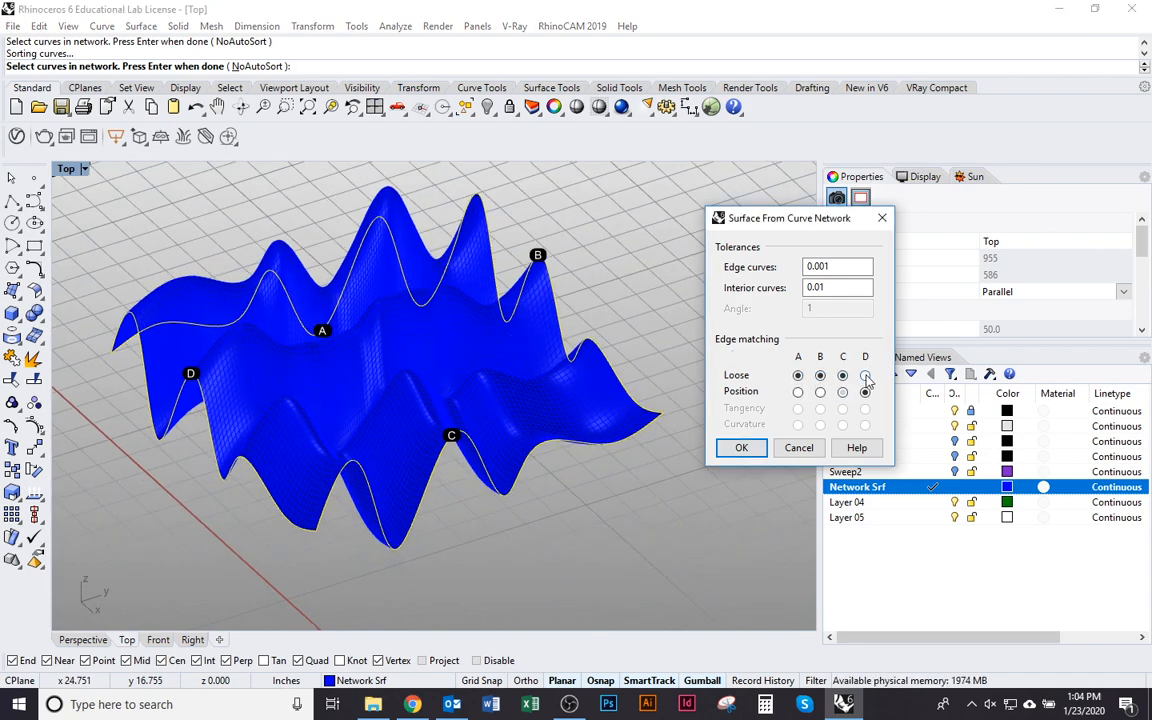
right_click_drag(368, 381, 635, 476)
Step: Set edge matching to Position for edges A to D and create the network surface
left_click(797, 391)
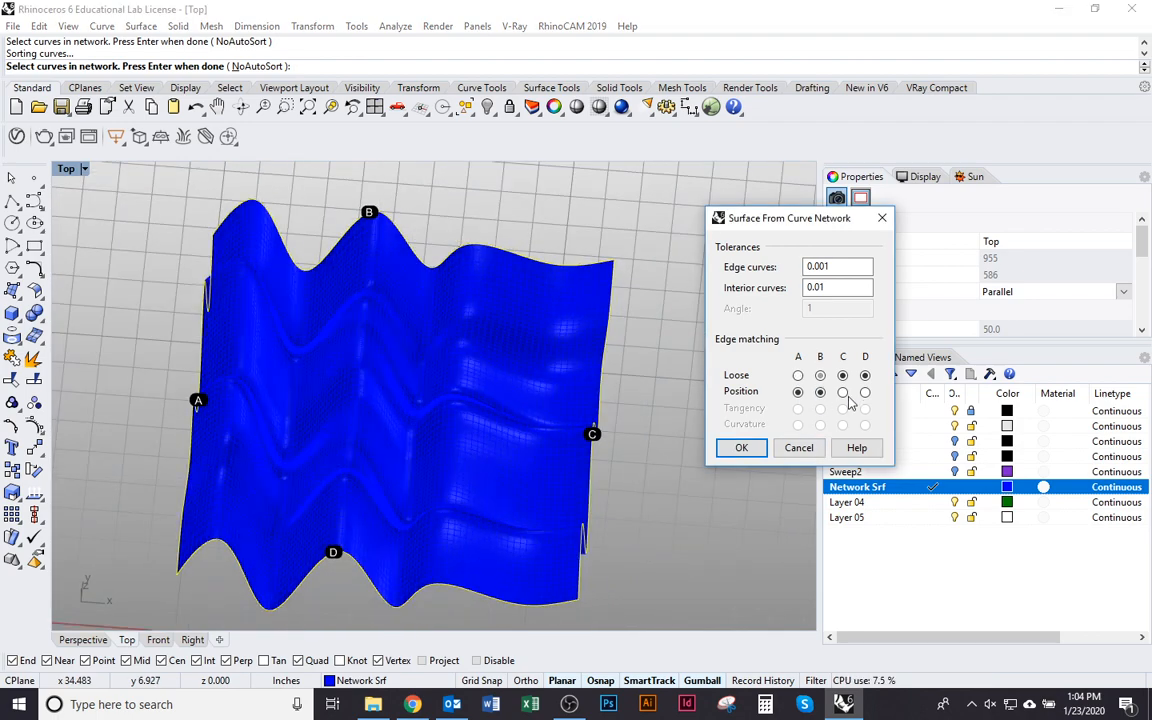
right_click_drag(514, 435, 425, 352)
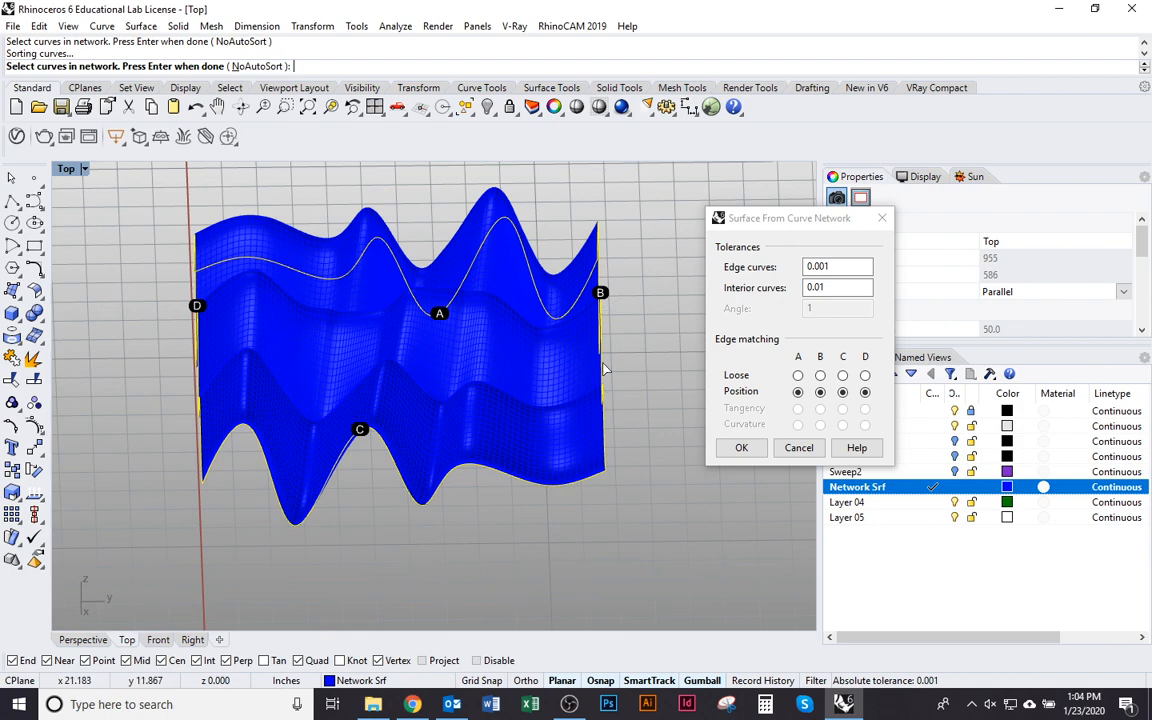
right_click_drag(603, 369, 530, 294)
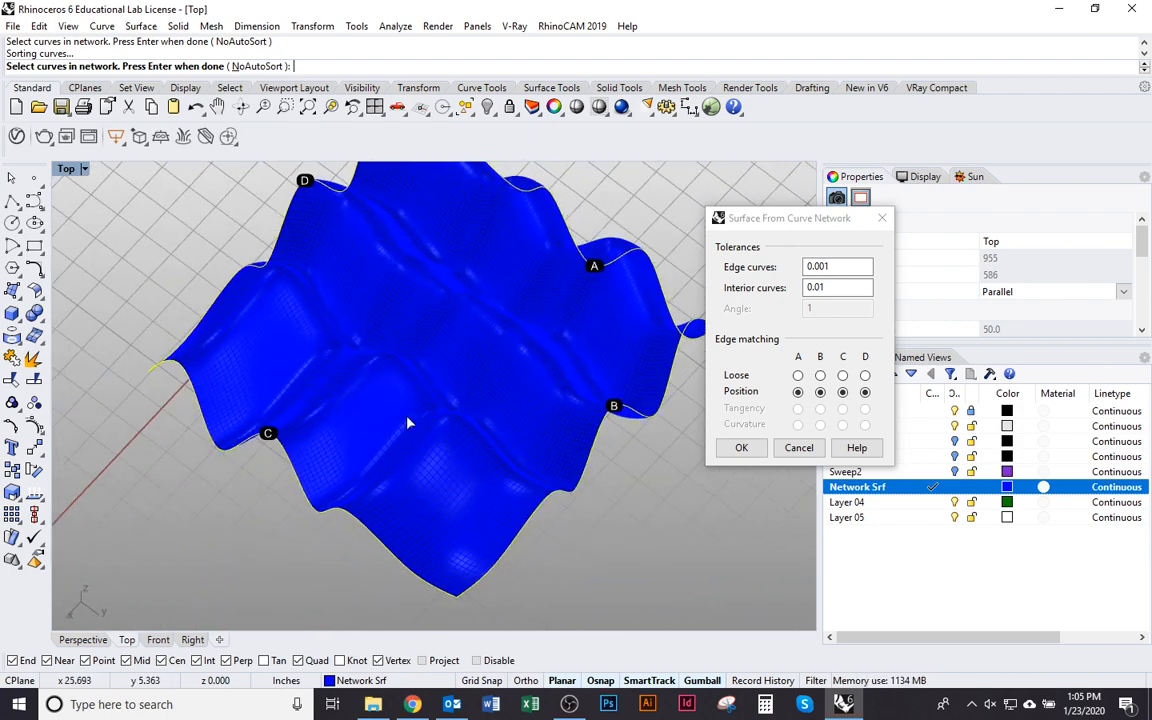
right_click_drag(365, 374, 551, 447)
left_click(739, 448)
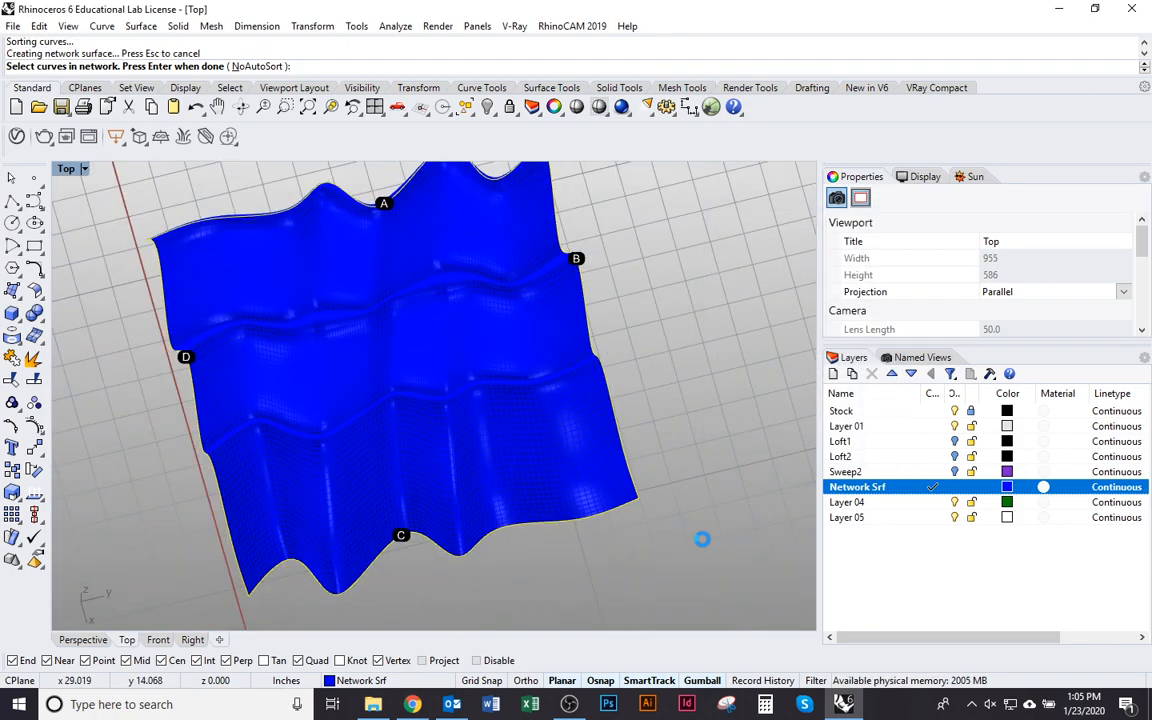
Step: Switch the viewport to Rendered display mode and examine the network surface
right_click_drag(702, 537, 581, 460)
key("ctrl+alt+r")
scroll(485, 455, "up", 5)
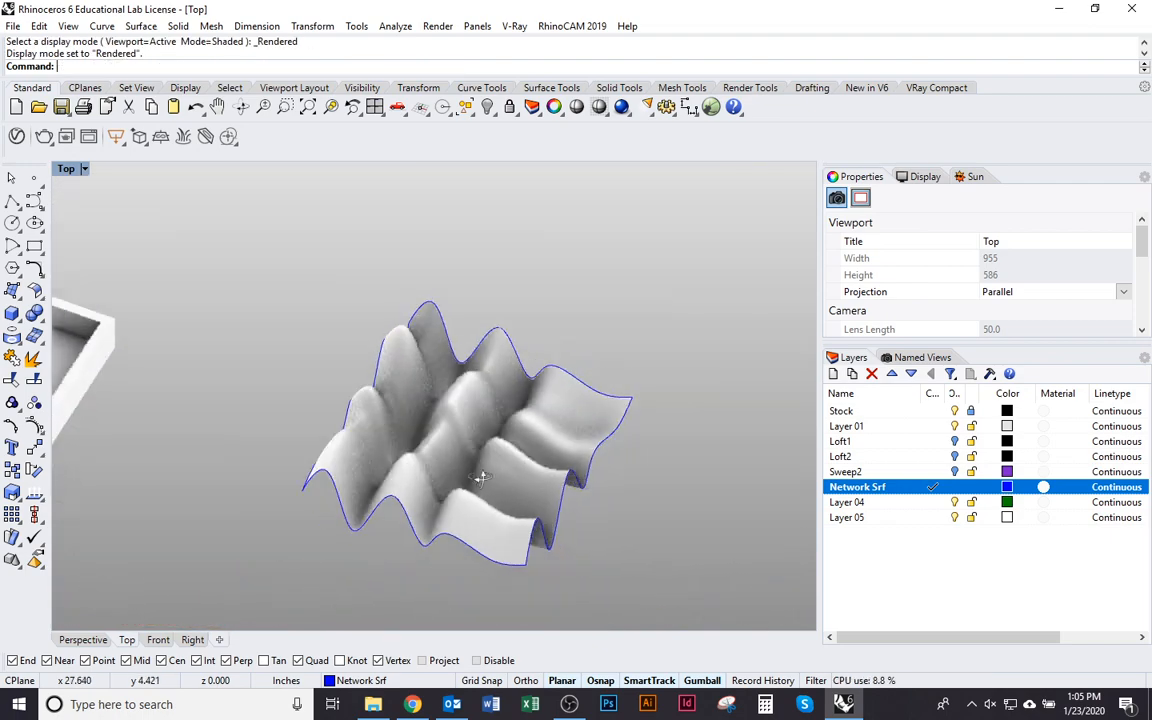
Step: Switch the viewport to Shaded display mode and examine the network surface from several angles
key("ctrl+alt+s")
mouse_move(419, 386)
right_mouse_down()
mouse_move(419, 424)
mouse_move(474, 492)
right_mouse_up()
mouse_move(660, 328)
right_mouse_down()
mouse_move(553, 350)
mouse_move(511, 441)
right_mouse_up()
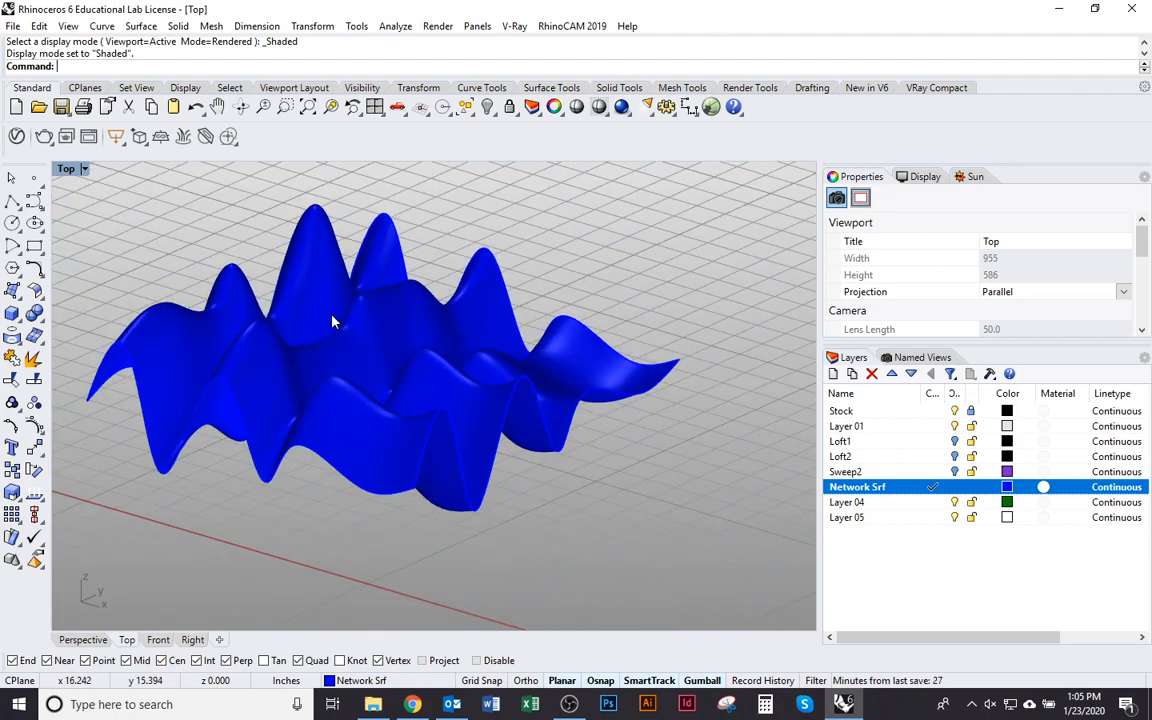
mouse_move(334, 321)
right_mouse_down()
mouse_move(368, 437)
mouse_move(401, 383)
mouse_move(391, 418)
mouse_move(378, 334)
mouse_move(301, 306)
mouse_move(423, 318)
right_mouse_up()
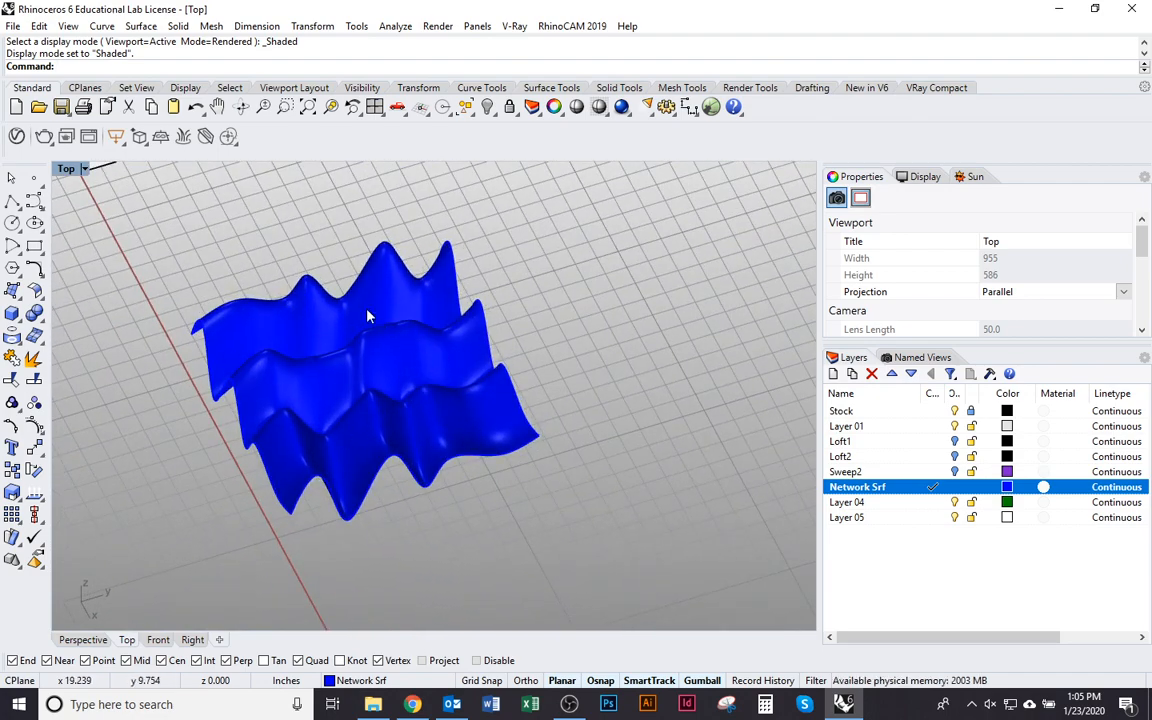
right_click_drag(367, 316, 401, 417)
Step: Create a bounding box around the network surface
left_click(401, 417)
right_click_drag(506, 404, 584, 477)
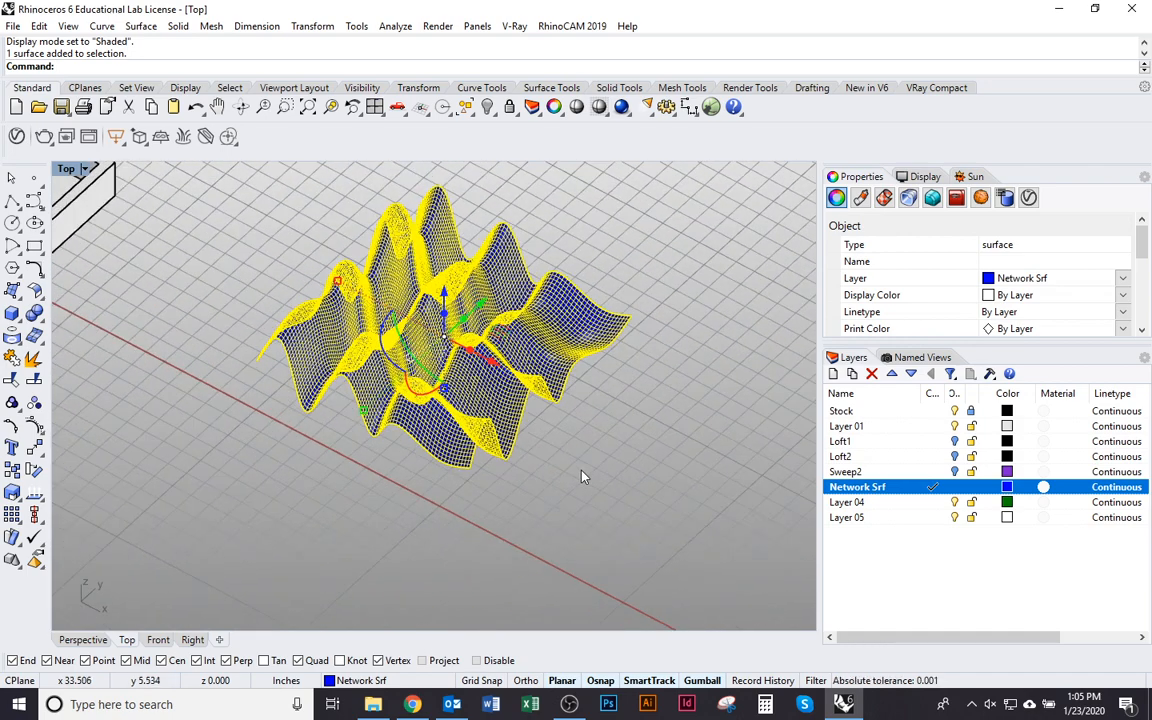
type("bou")
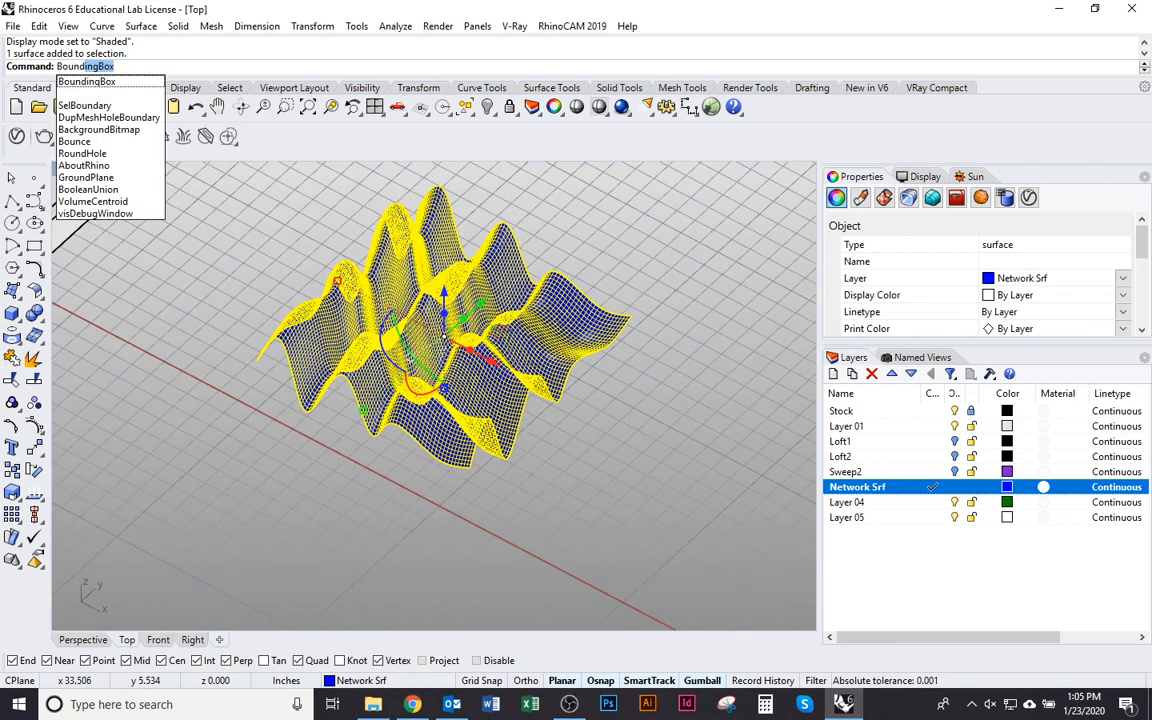
key("Return")
key("Return")
right_click_drag(615, 496, 587, 488)
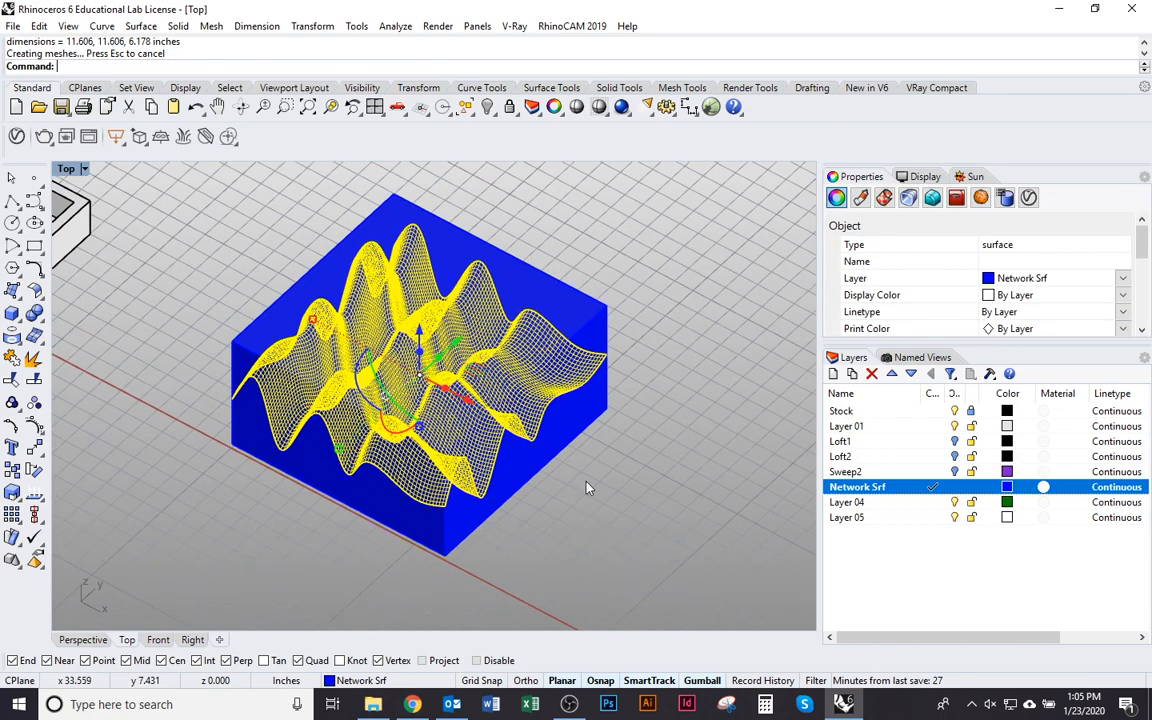
Step: Scale the network surface and its bounding box with Scale2D from a base corner, setting the side length to 6 inches
left_click(573, 429, "shift")
right_click_drag(573, 429, 671, 485)
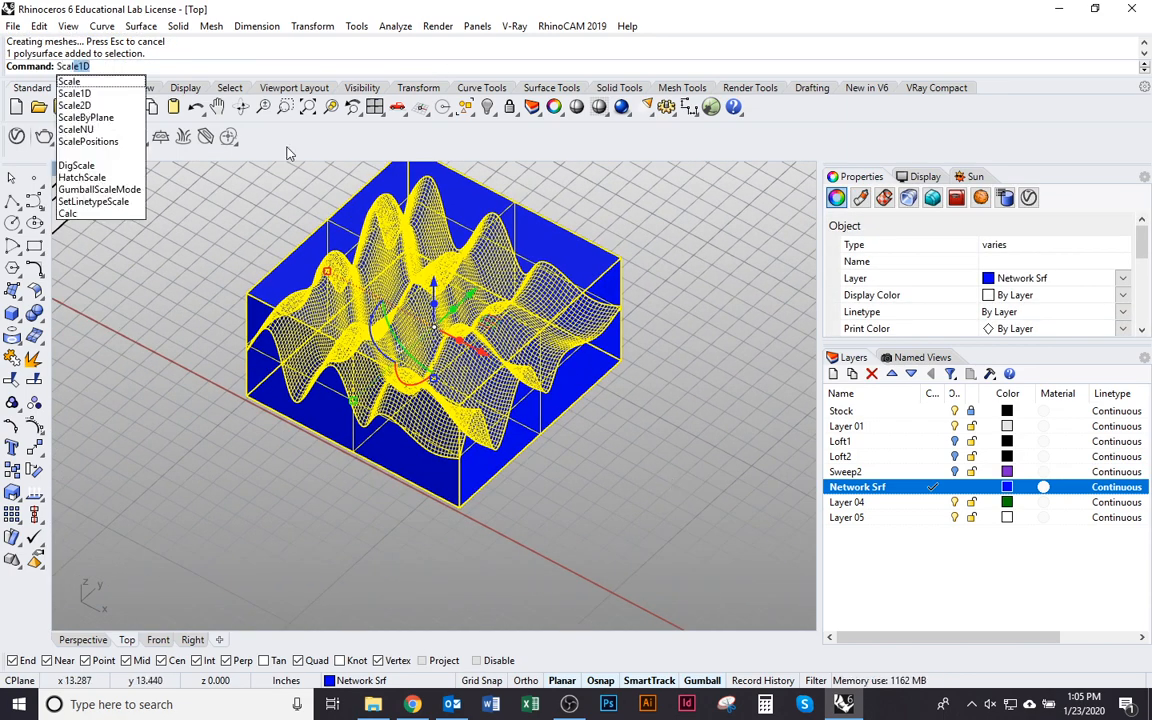
left_click(100, 106)
left_click(248, 395)
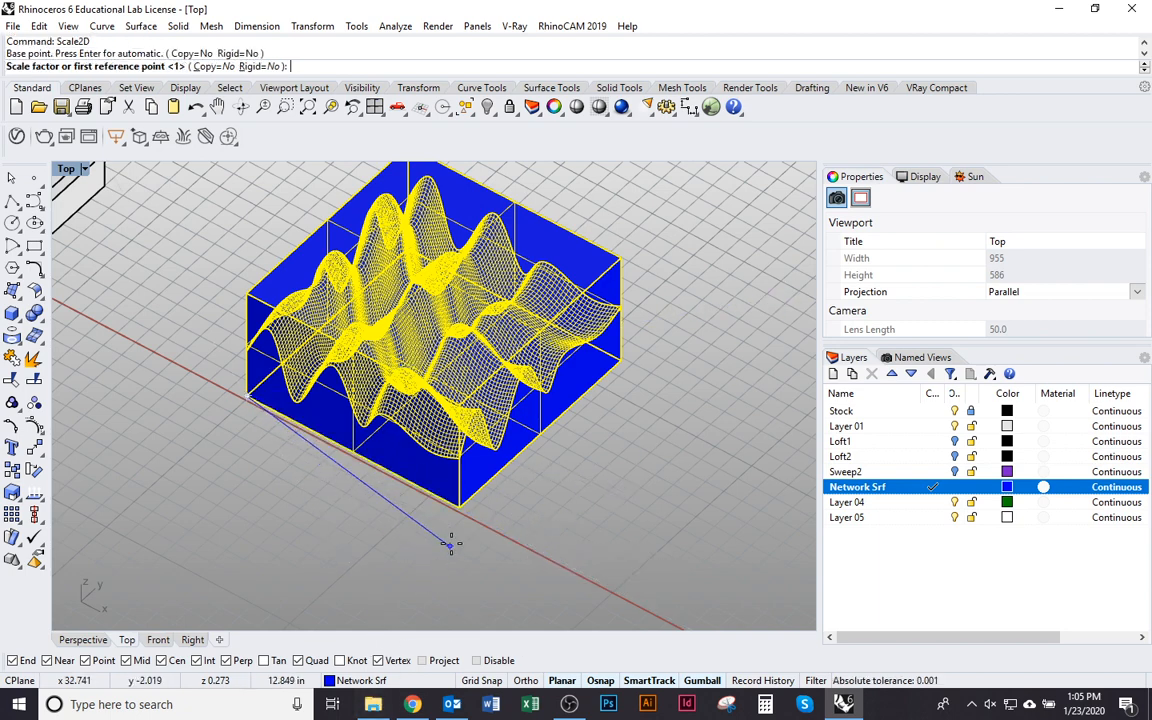
left_click(462, 512)
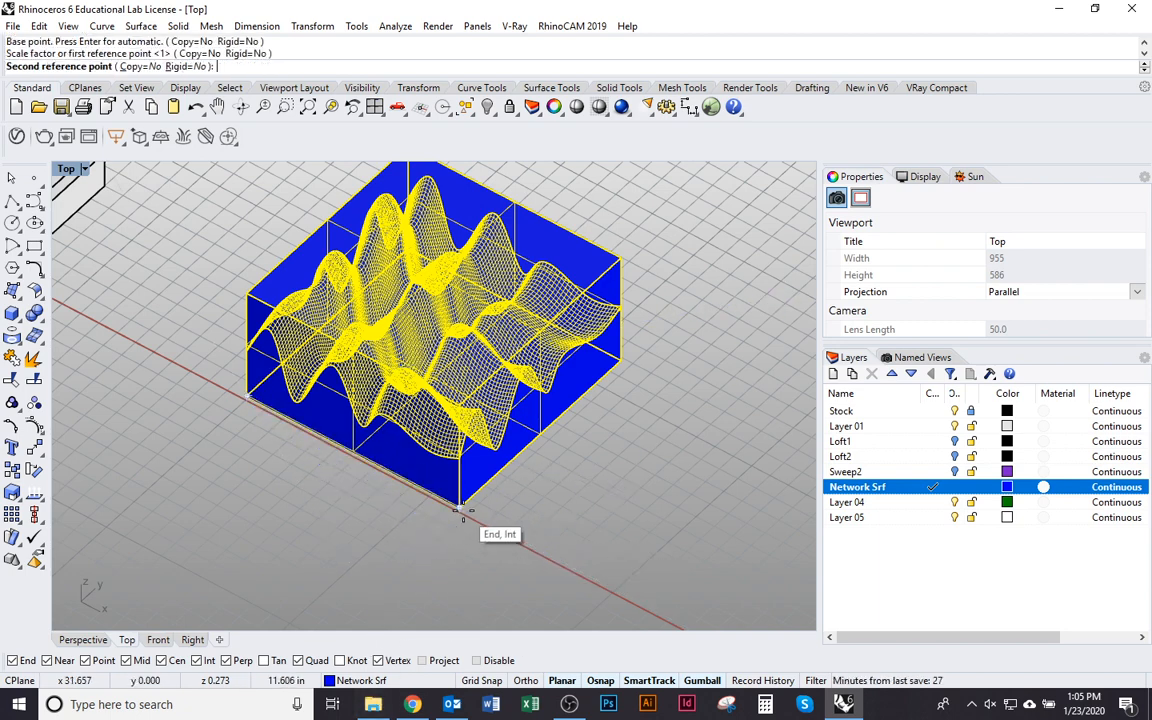
type("6")
key("Return")
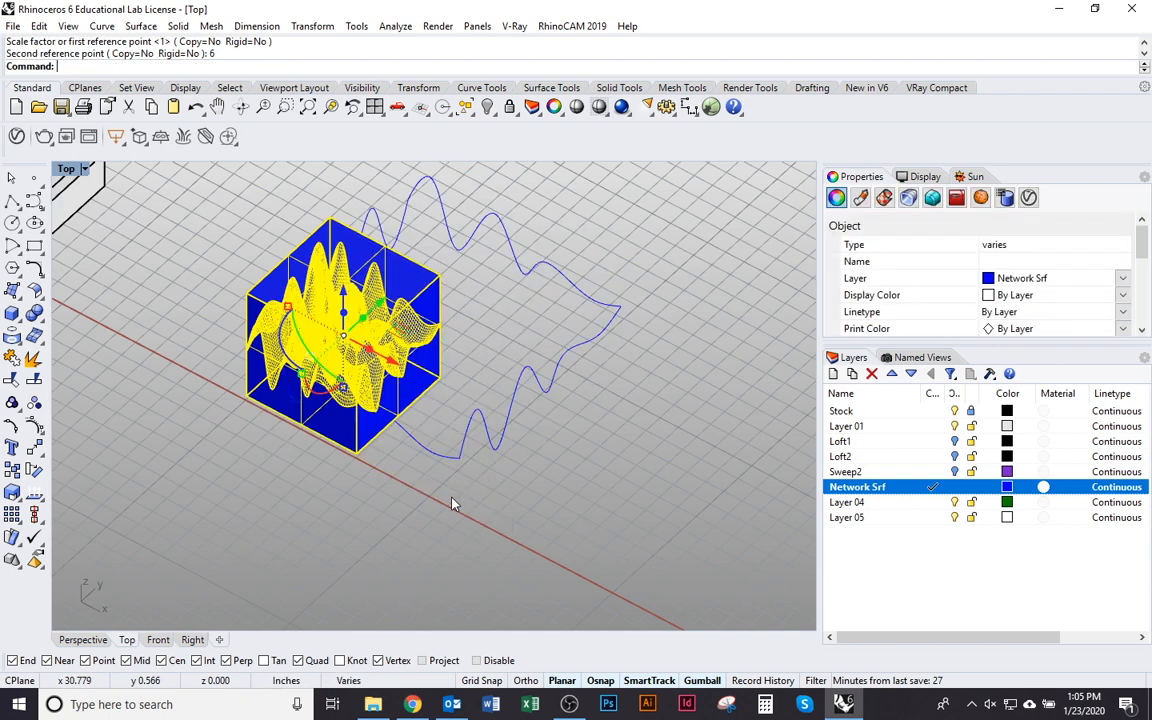
Step: Delete the original full-size wave curves left around the scaled box
key("Delete")
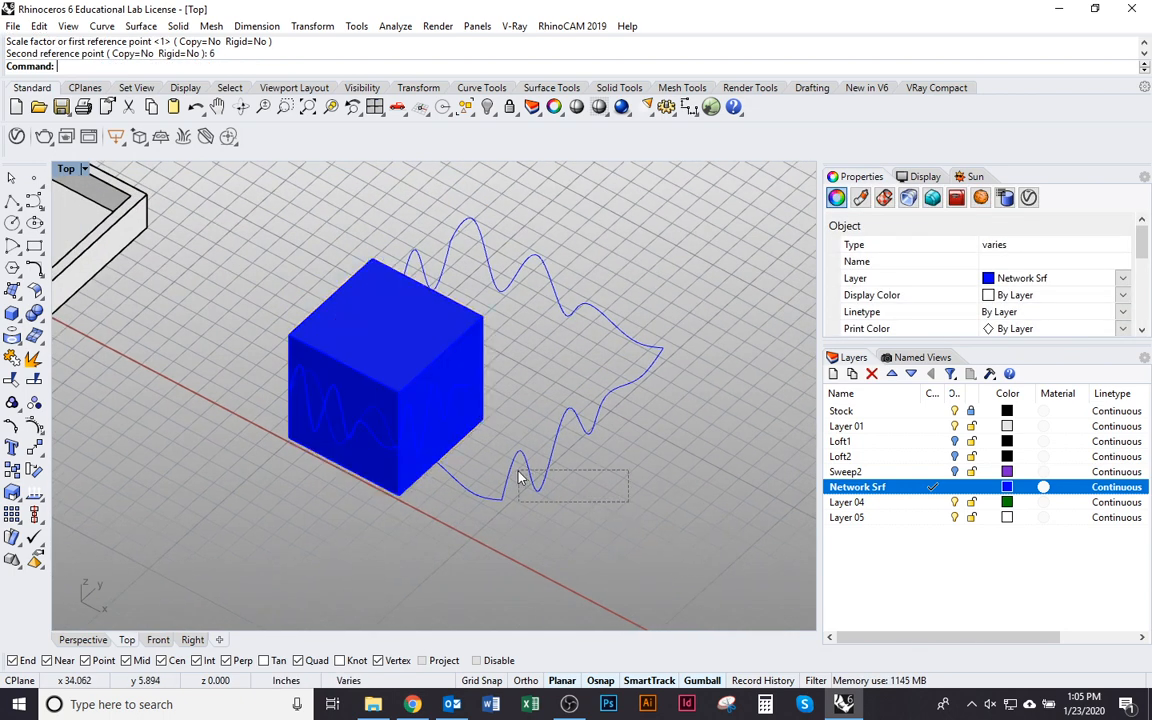
right_click_drag(463, 470, 514, 224, "ctrl+shift")
left_click(450, 254)
right_click_drag(438, 440, 539, 238, "ctrl+shift")
left_click(584, 272)
key("Delete")
right_click_drag(587, 277, 487, 428, "ctrl+shift")
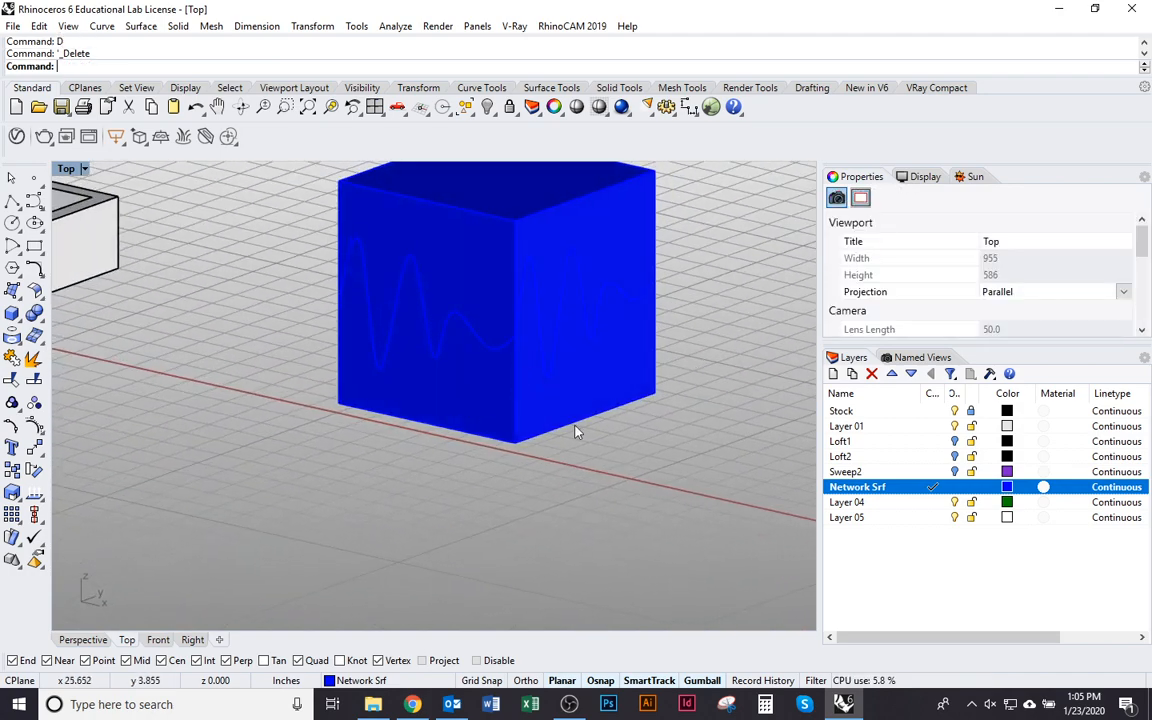
Step: Scale the surface and bounding box vertically with Scale1D from the base corner to a height of 1 inch
right_click_drag(640, 443, 612, 483, "ctrl+shift")
left_click_drag(630, 480, 403, 207)
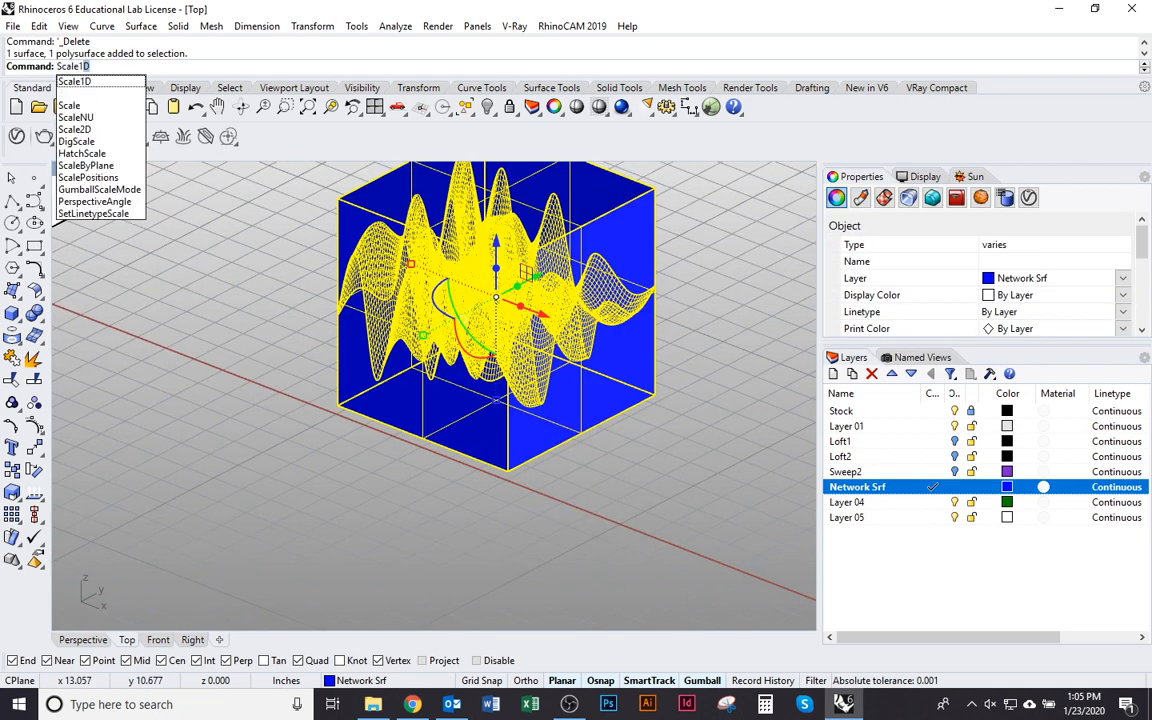
key("Return")
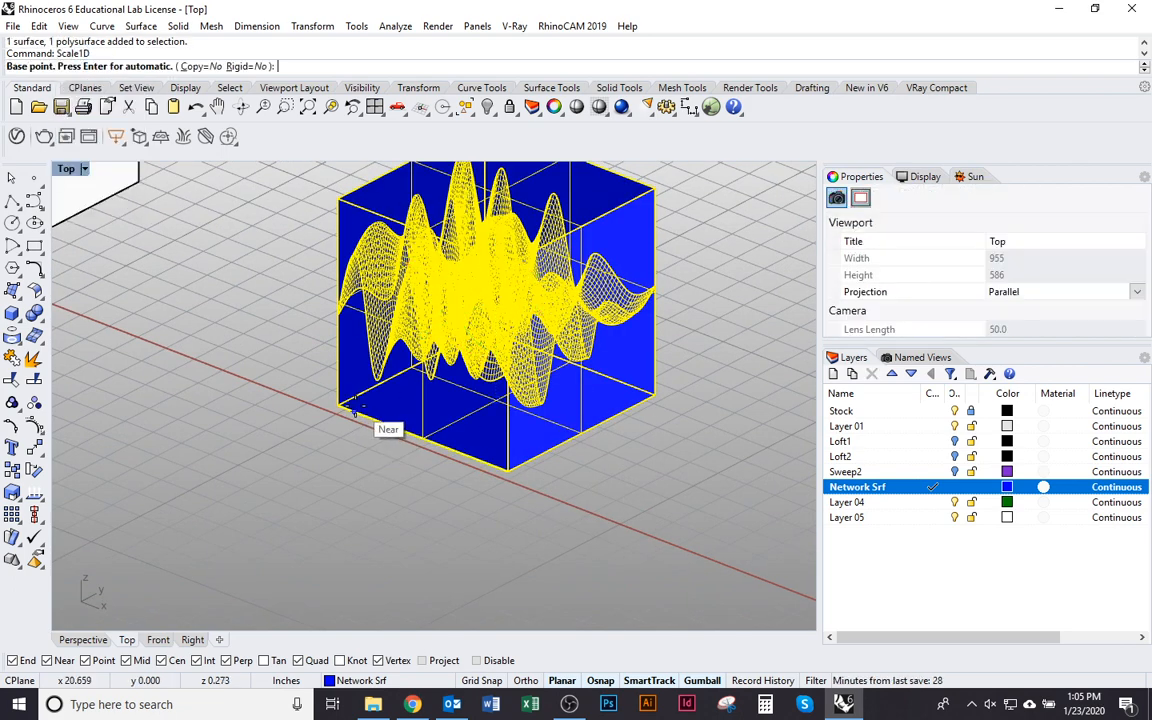
left_click(339, 406)
left_click(338, 200)
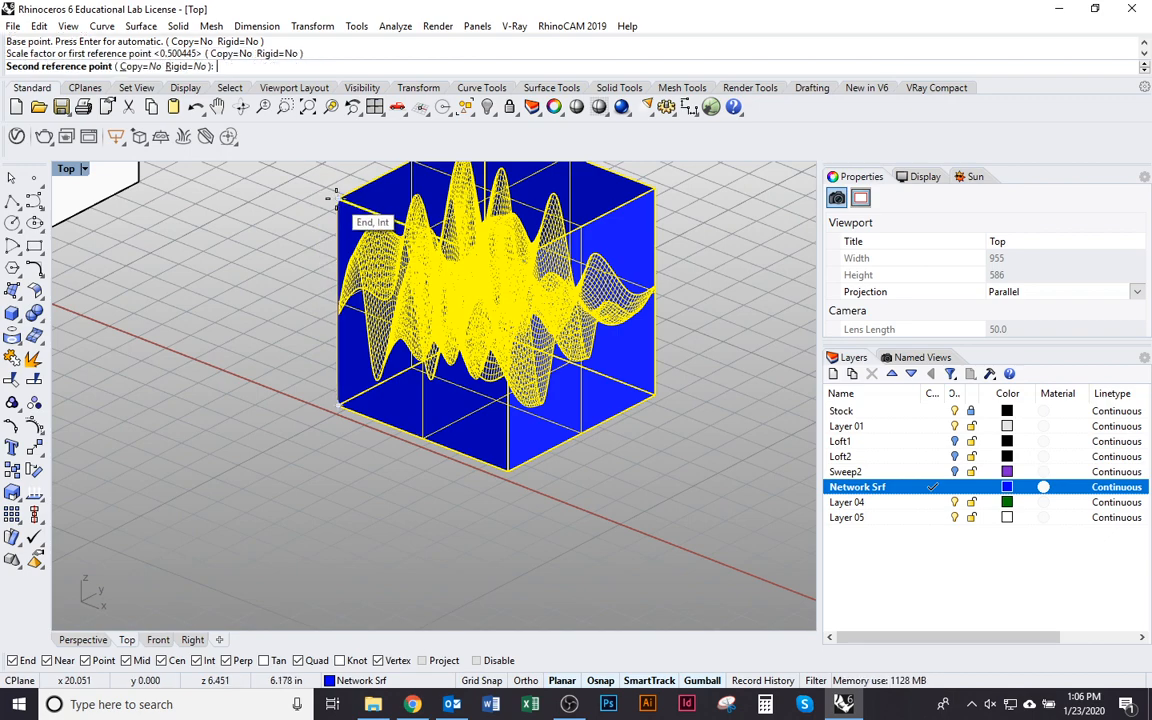
type("1")
key("Return")
type("1")
key("Return")
Step: Try deleting the bounding box around the flattened surface, and undo the deletion
key("Delete")
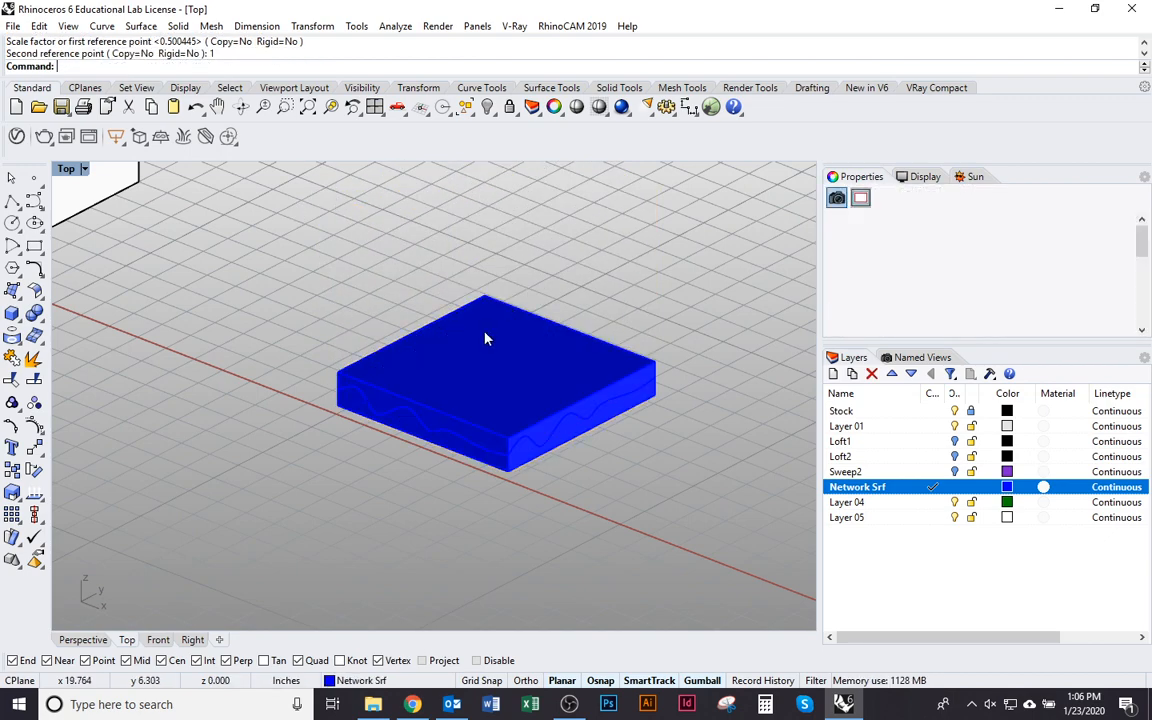
left_click(486, 334)
key("Delete")
type("D")
key("Escape")
scroll(436, 310, "down", 2)
key("ctrl+z")
scroll(527, 517, "up", 1)
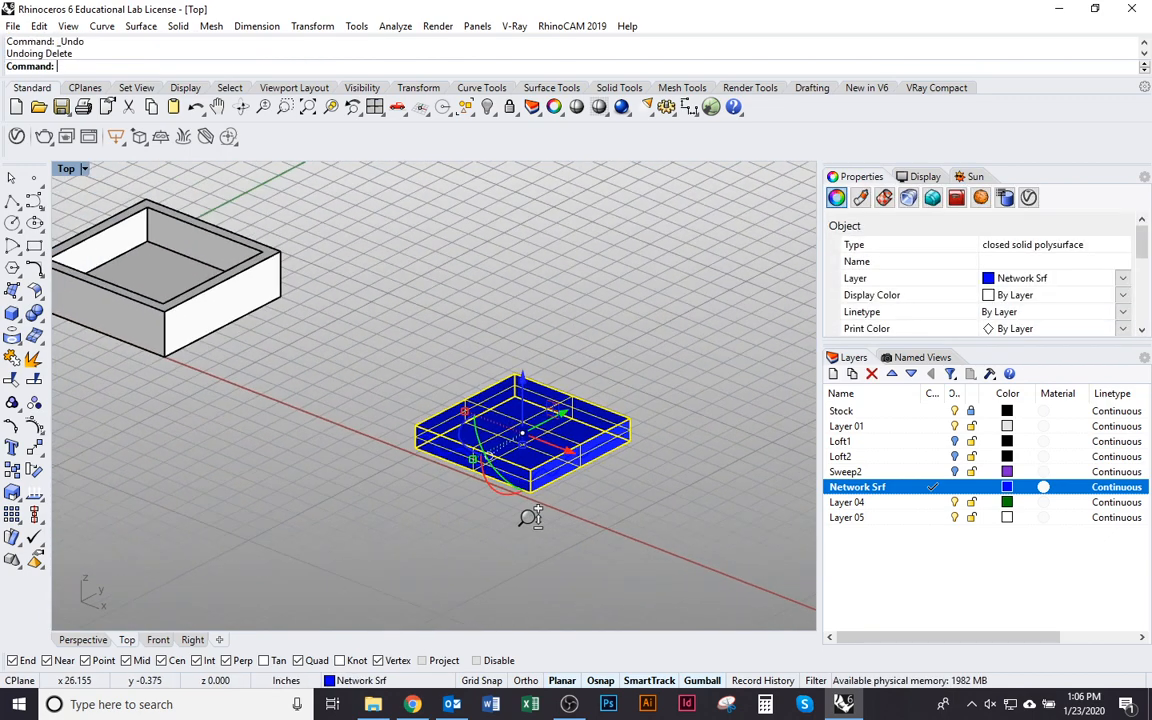
Step: Move the network surface and bounding box together by a box corner into the recess of the stock
left_click_drag(568, 537, 479, 450)
type("M")
key("Return")
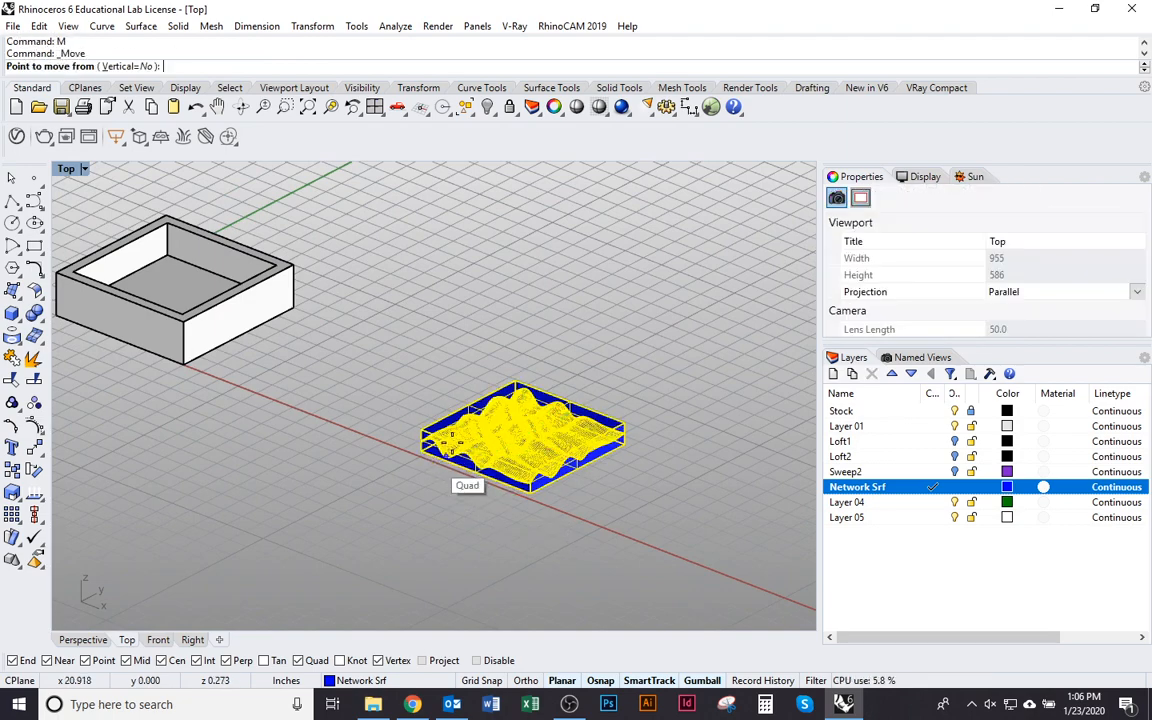
left_click(446, 436)
right_click_drag(193, 357, 672, 212, "ctrl+shift")
left_click(602, 189)
left_click(545, 414)
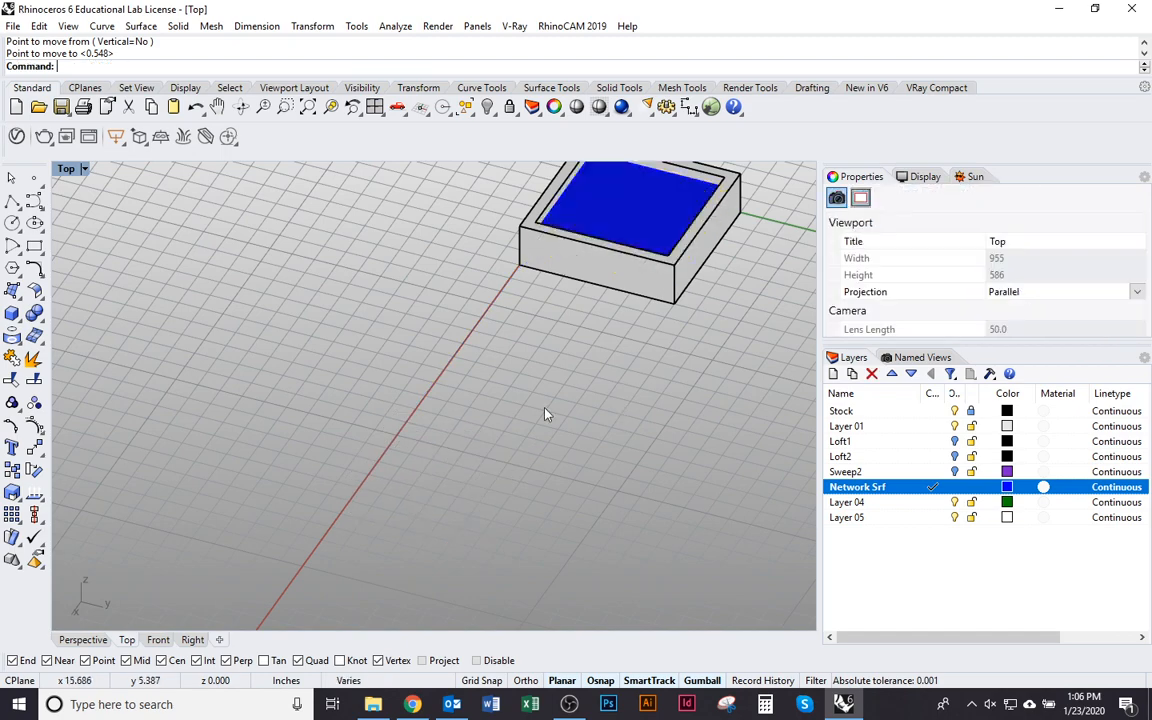
Step: Delete the bounding box inside the stock, keeping the network surface, and check how the surface sits in the recess
right_click_drag(545, 414, 473, 342, "ctrl+shift")
scroll(475, 342, "down", 5)
scroll(468, 411, "up", 3)
left_click(468, 411)
type("D")
key("Return")
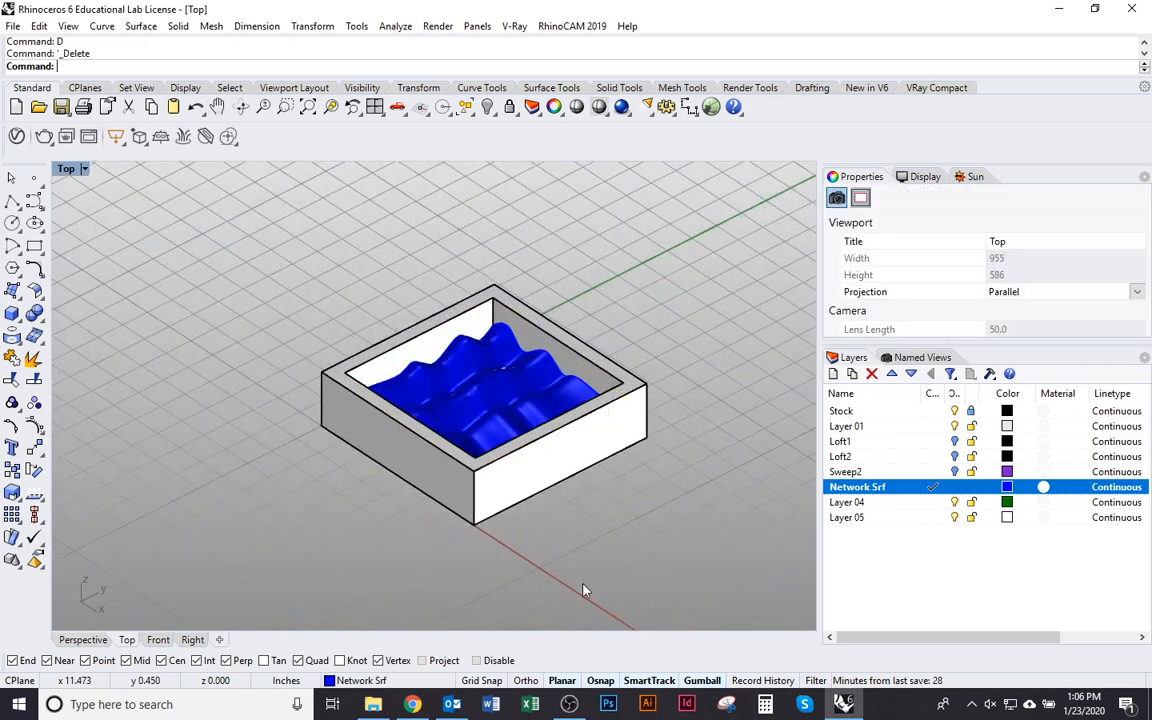
scroll(520, 403, "up", 2)
mouse_move(520, 403)
right_mouse_down("ctrl+shift")
mouse_move(625, 473)
mouse_move(546, 453)
right_mouse_up("ctrl+shift")
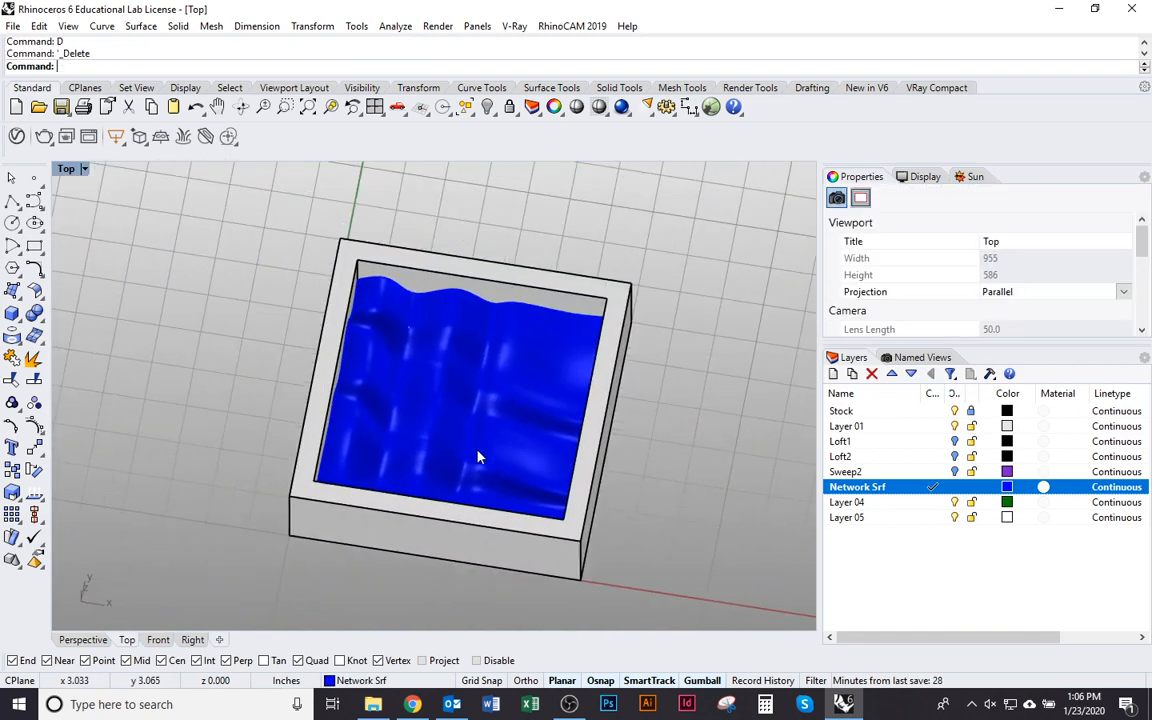
right_click_drag(440, 322, 656, 553, "ctrl")
scroll(610, 522, "up", 6)
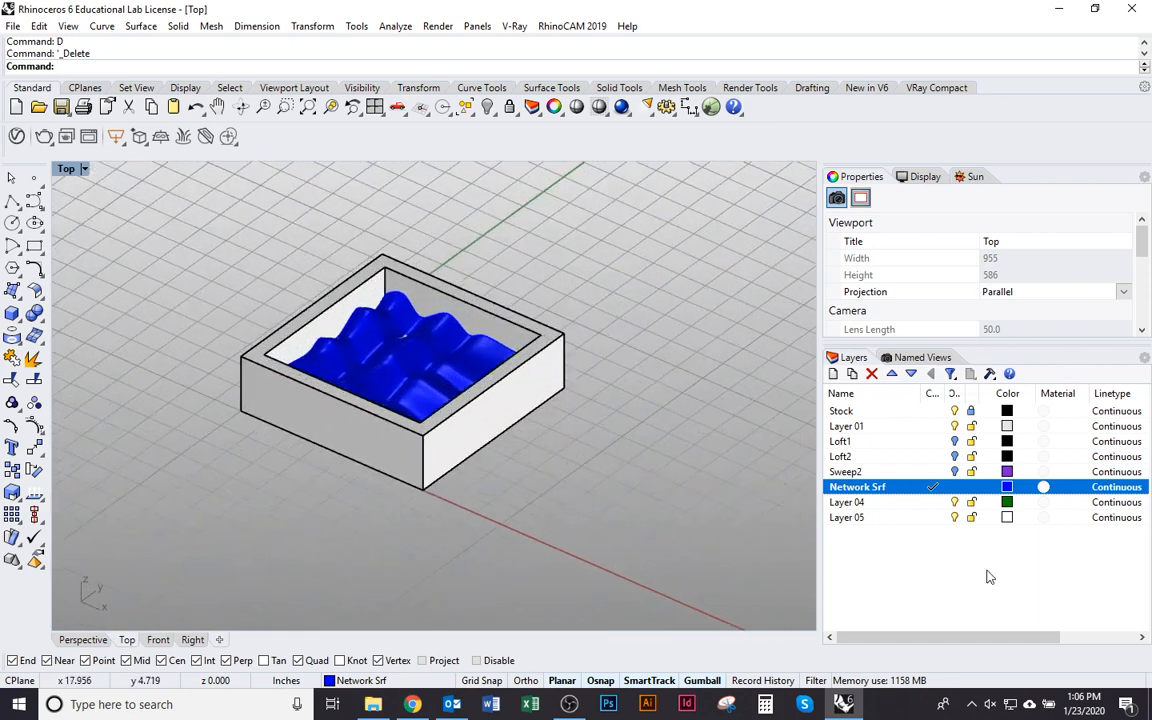
Step: Make Layer 04 the current layer and turn off the Network Srf layer
left_click(975, 503)
left_click(955, 488)
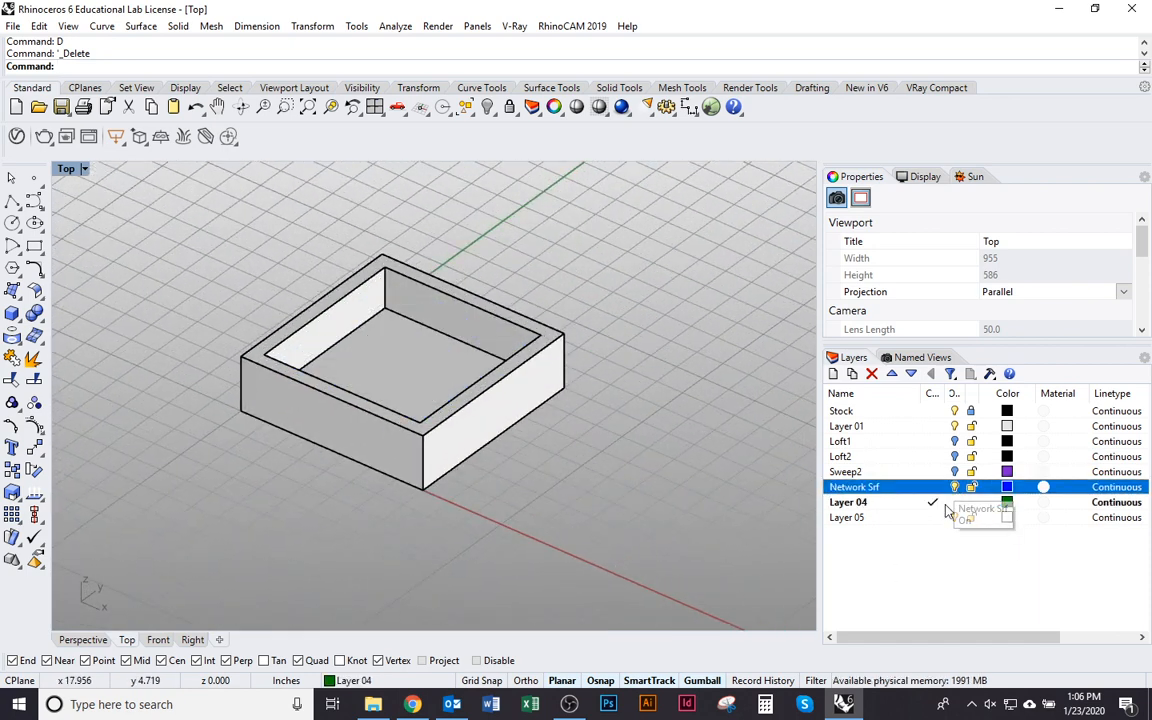
right_click_drag(654, 530, 607, 478)
Step: Rename Layer 04 as Boolean
left_click(868, 509)
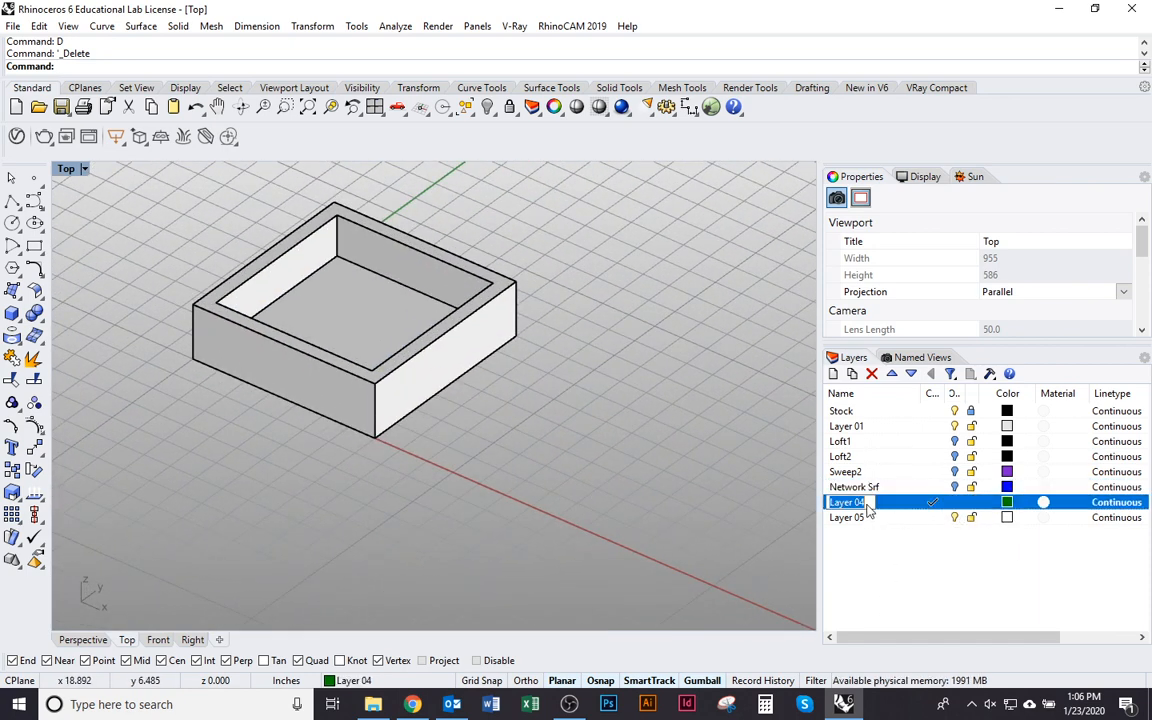
type("Boolean")
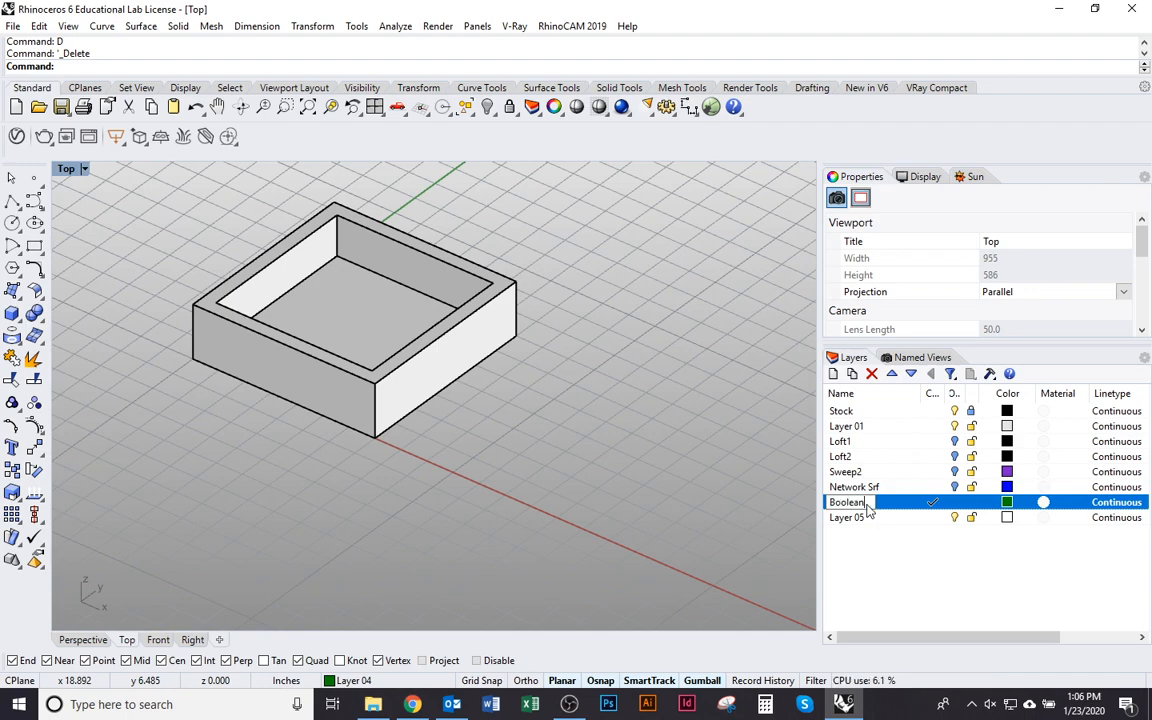
scroll(406, 442, "down", 3)
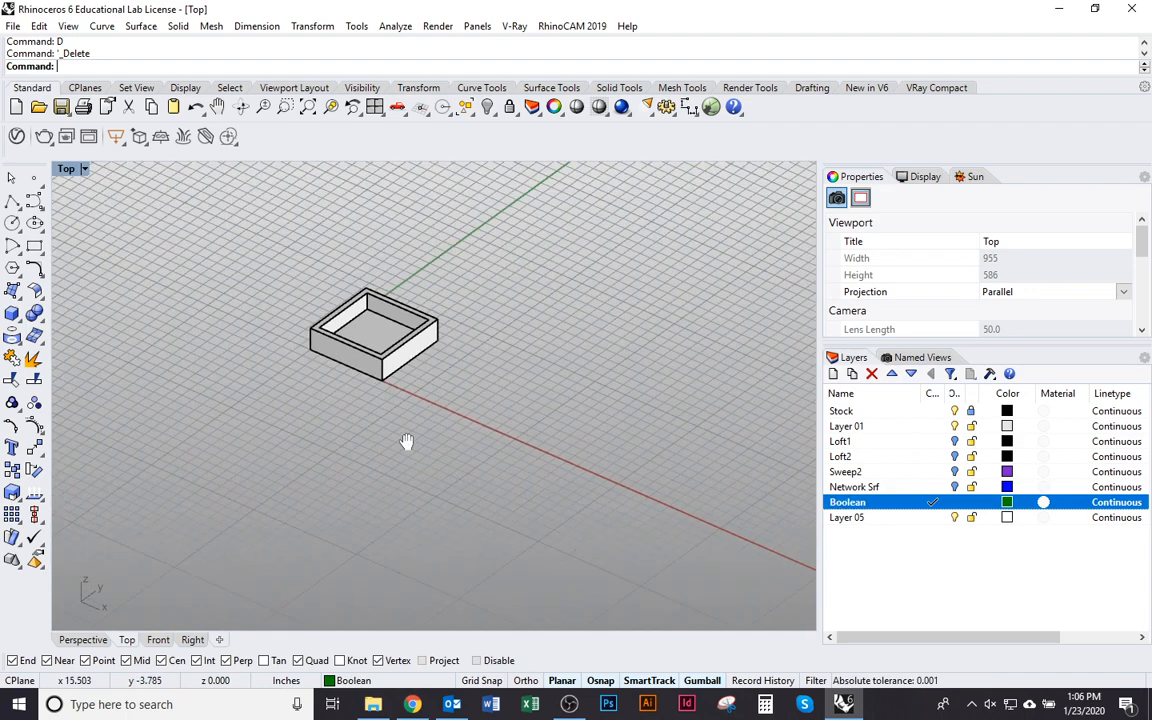
Step: In the top view, draw an open paraboloid beside the stock, with its axis parallel to the X axis
scroll(360, 391, "up", 4)
type("Top")
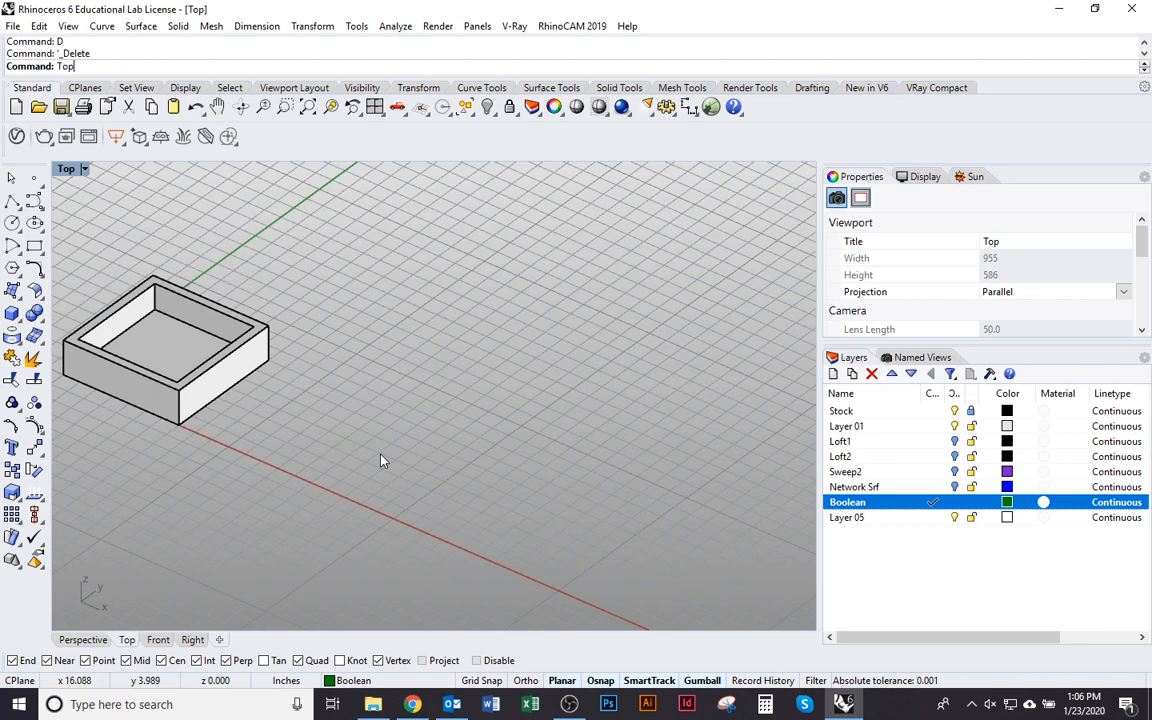
key("Return")
scroll(407, 522, "up", 2)
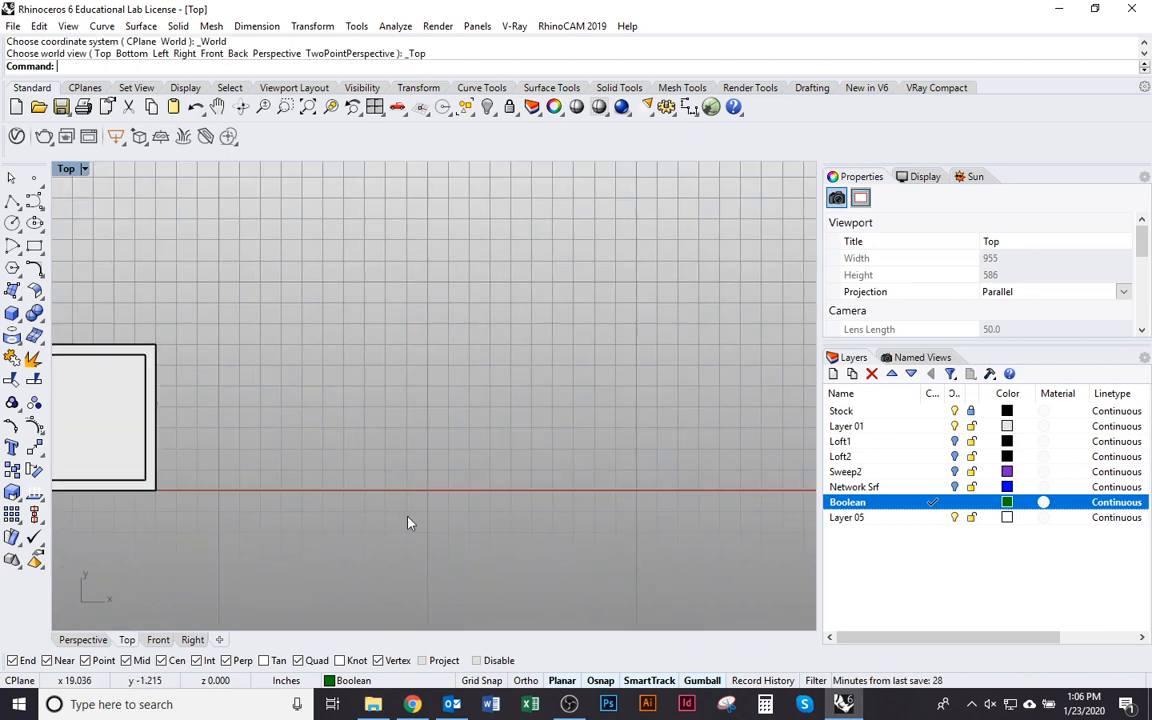
left_click(16, 324)
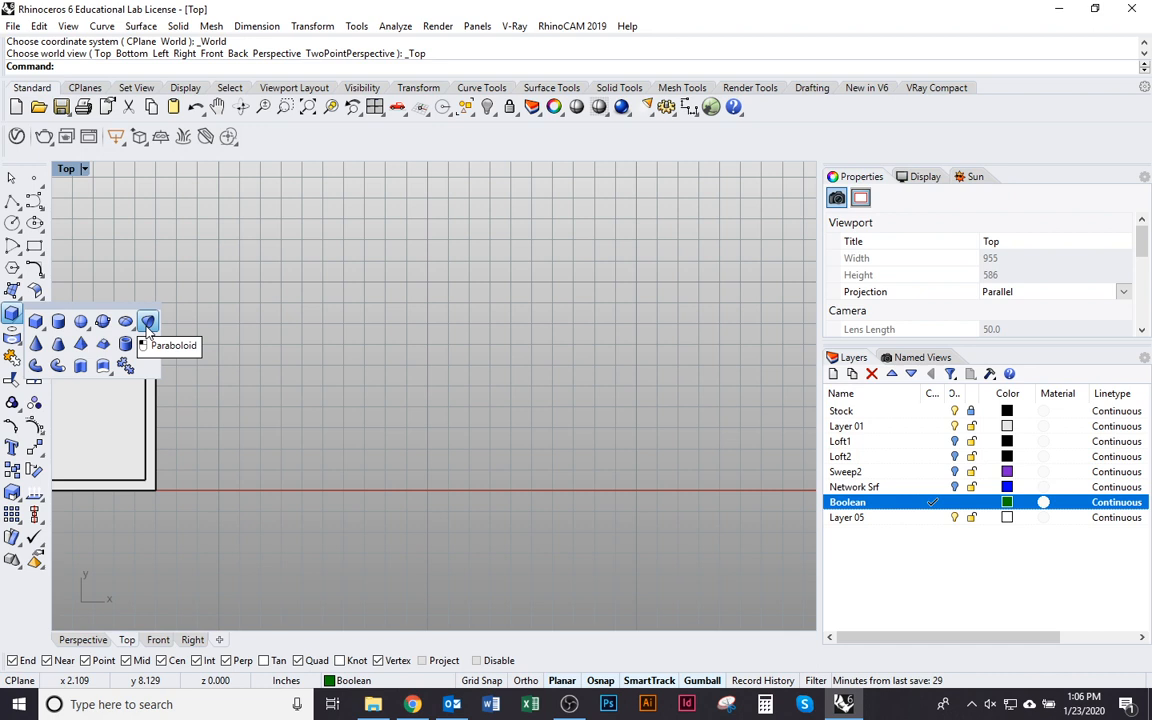
left_click(148, 322)
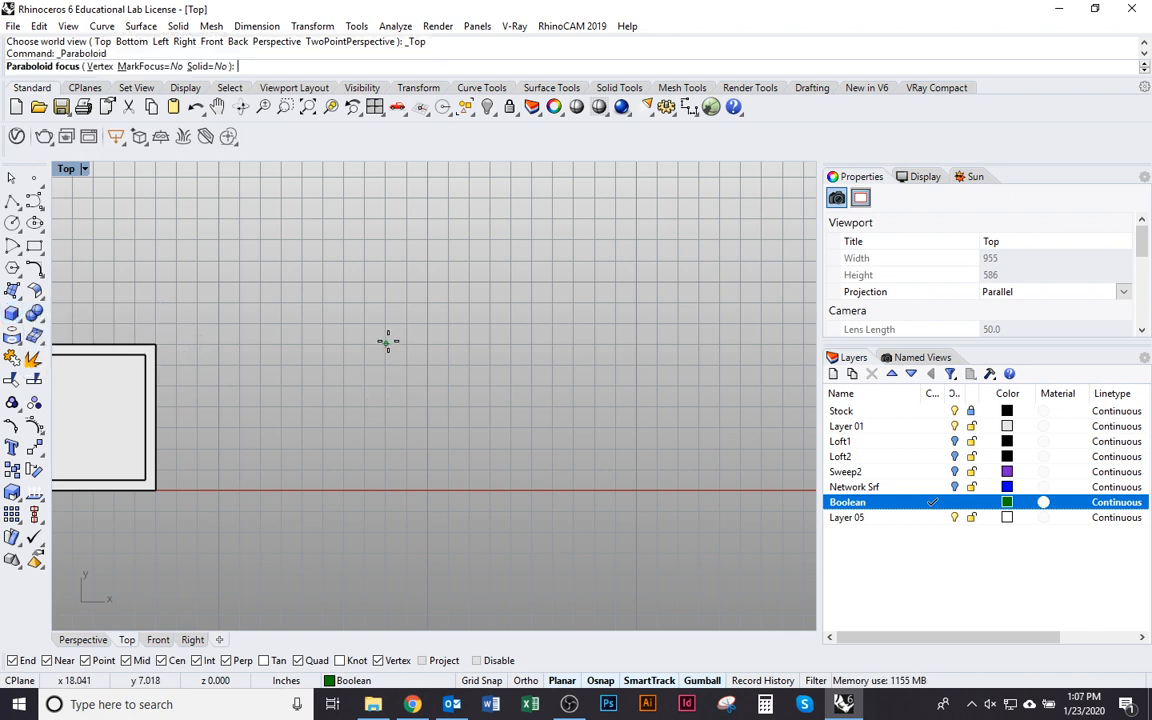
left_click(390, 337)
left_click(458, 335)
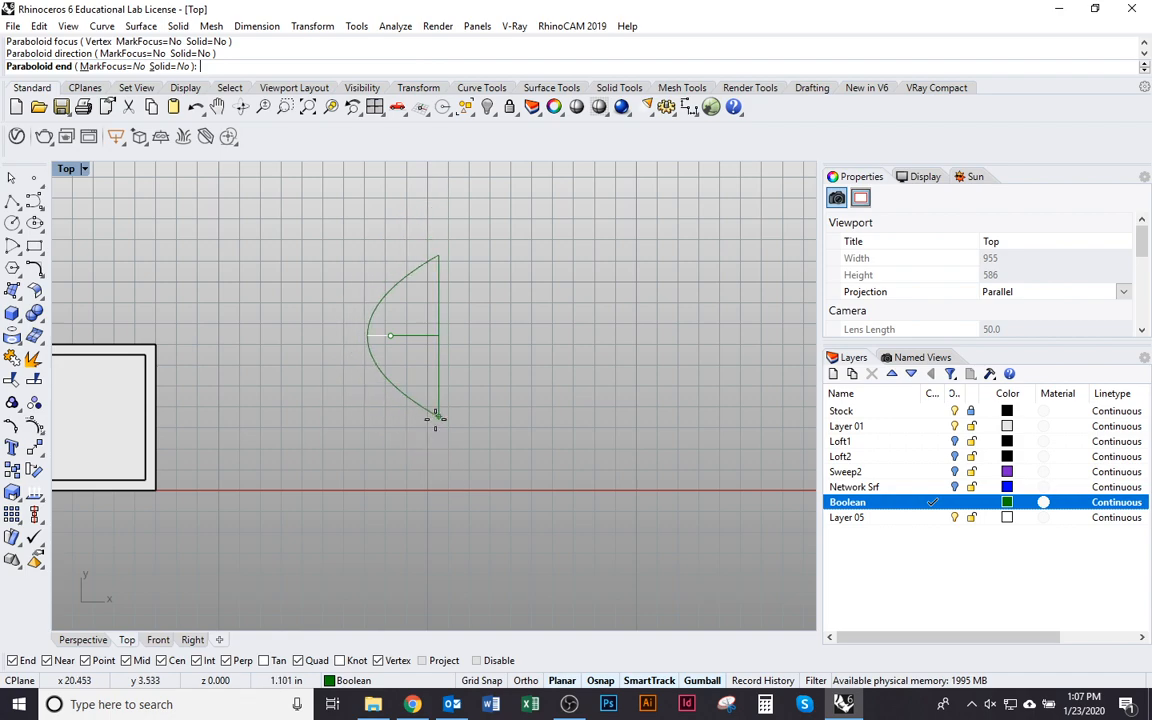
left_click(438, 440)
Step: Rotate the paraboloid with the gumball so its open side faces down like a dome
mouse_move(468, 501)
right_mouse_down("ctrl+shift")
mouse_move(401, 352)
mouse_move(411, 333)
mouse_move(429, 380)
right_mouse_up("ctrl+shift")
left_click(450, 477)
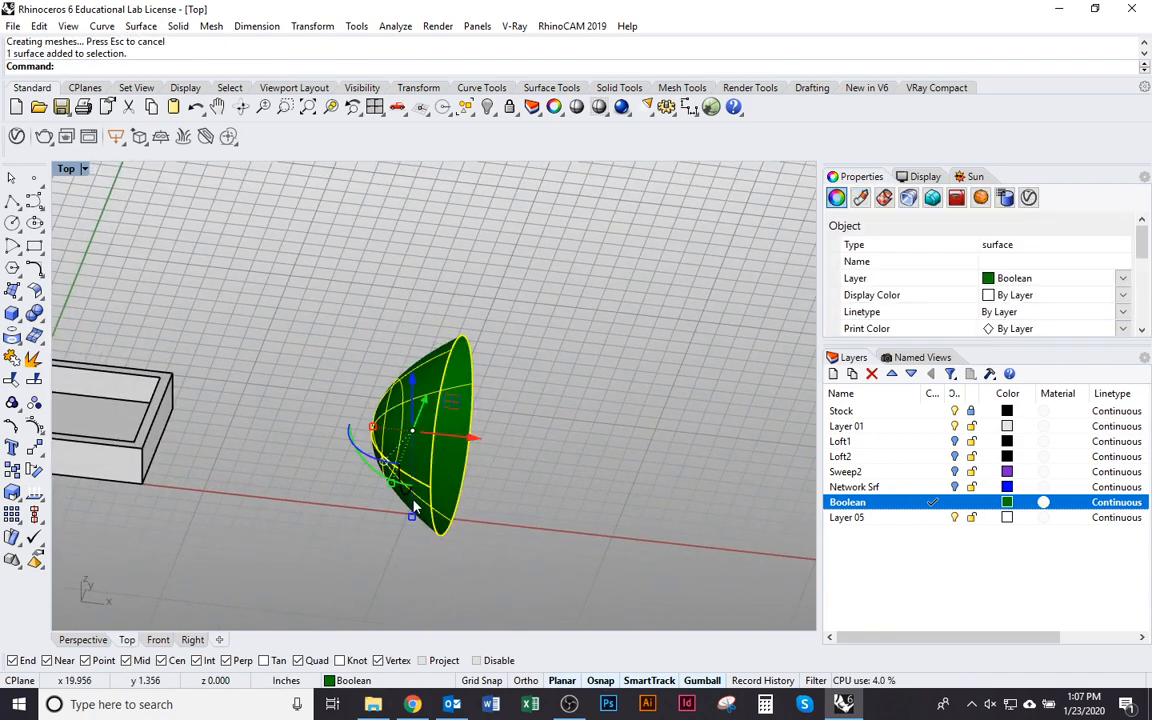
right_click_drag(416, 508, 368, 527, "ctrl+shift")
left_click(368, 527)
left_click(380, 522)
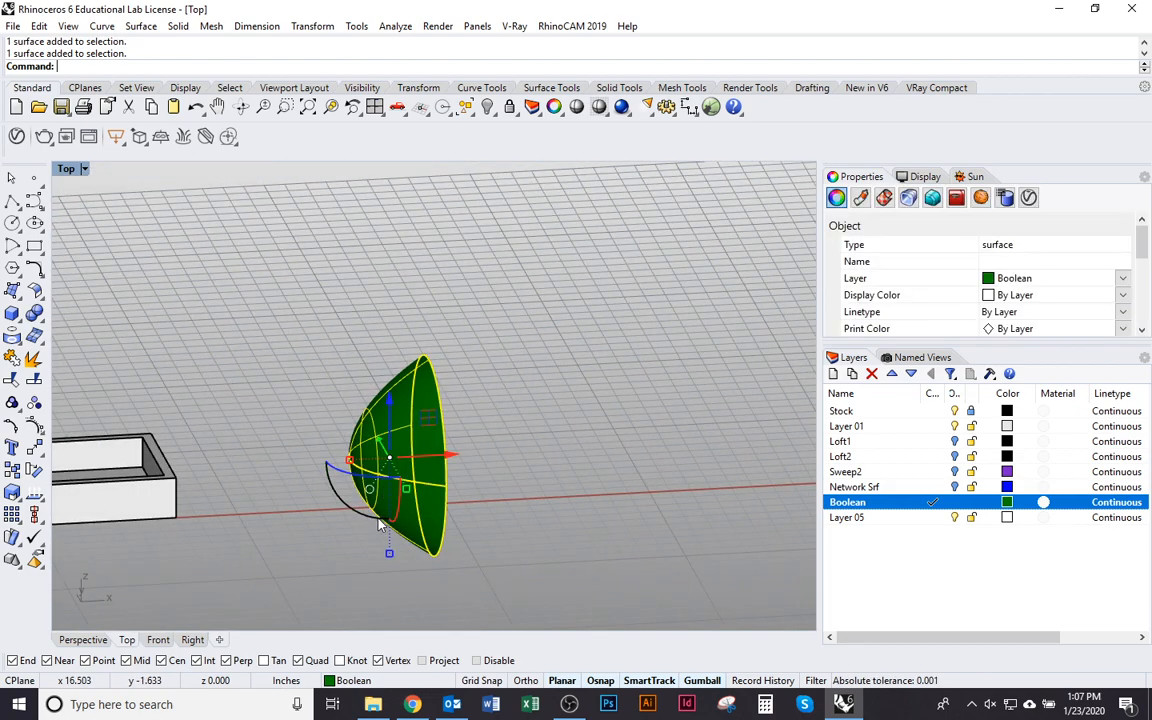
left_click_drag(380, 522, 256, 351)
key("Escape")
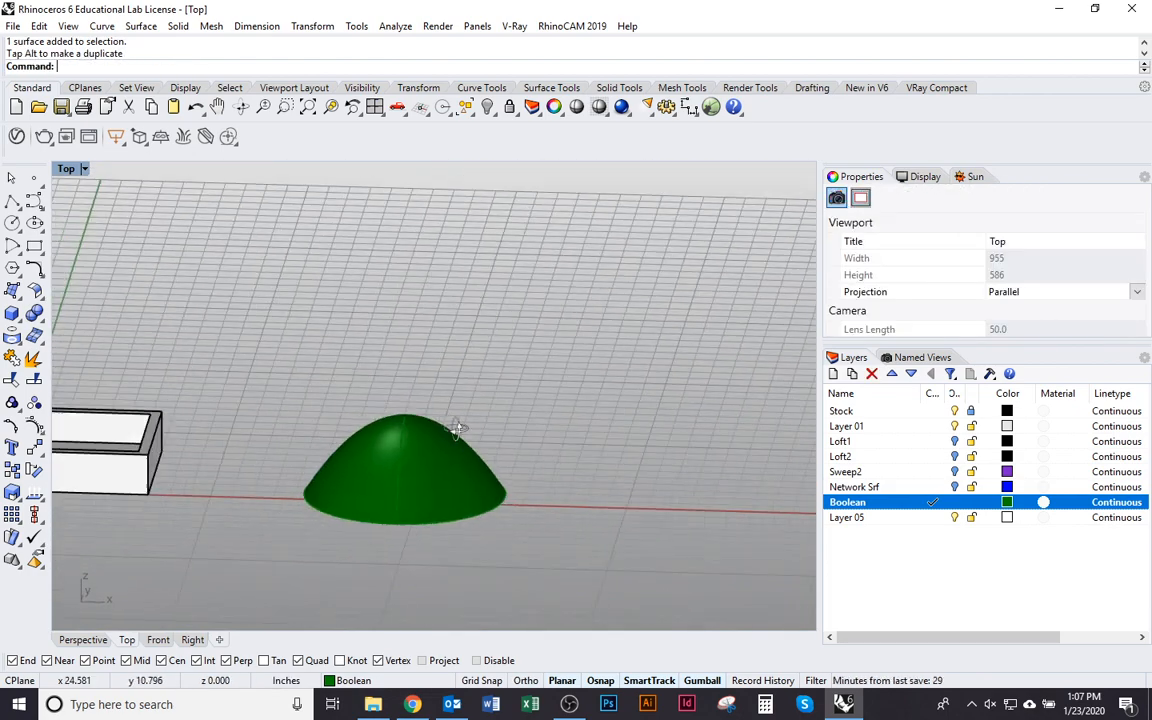
Step: Flip the paraboloid with the gumball so its open side faces up like a bowl
right_click_drag(455, 428, 445, 478, "ctrl+shift")
left_click(445, 478)
right_click_drag(400, 420, 403, 488, "ctrl+shift")
left_click(476, 553)
left_click(403, 488)
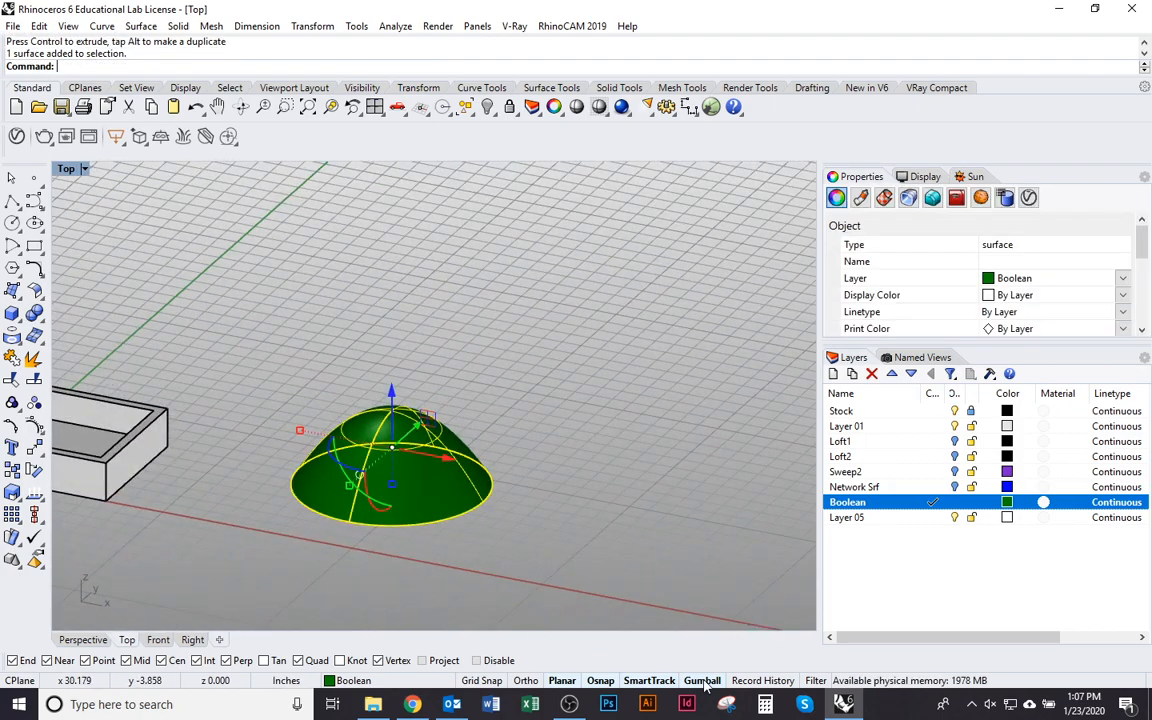
left_click(700, 600)
right_click_drag(700, 600, 450, 490, "ctrl+shift")
left_click(450, 490)
left_click_drag(366, 520, 420, 470)
left_click(517, 393)
right_click_drag(517, 393, 395, 437, "ctrl+shift")
left_click(395, 437)
left_click(561, 368)
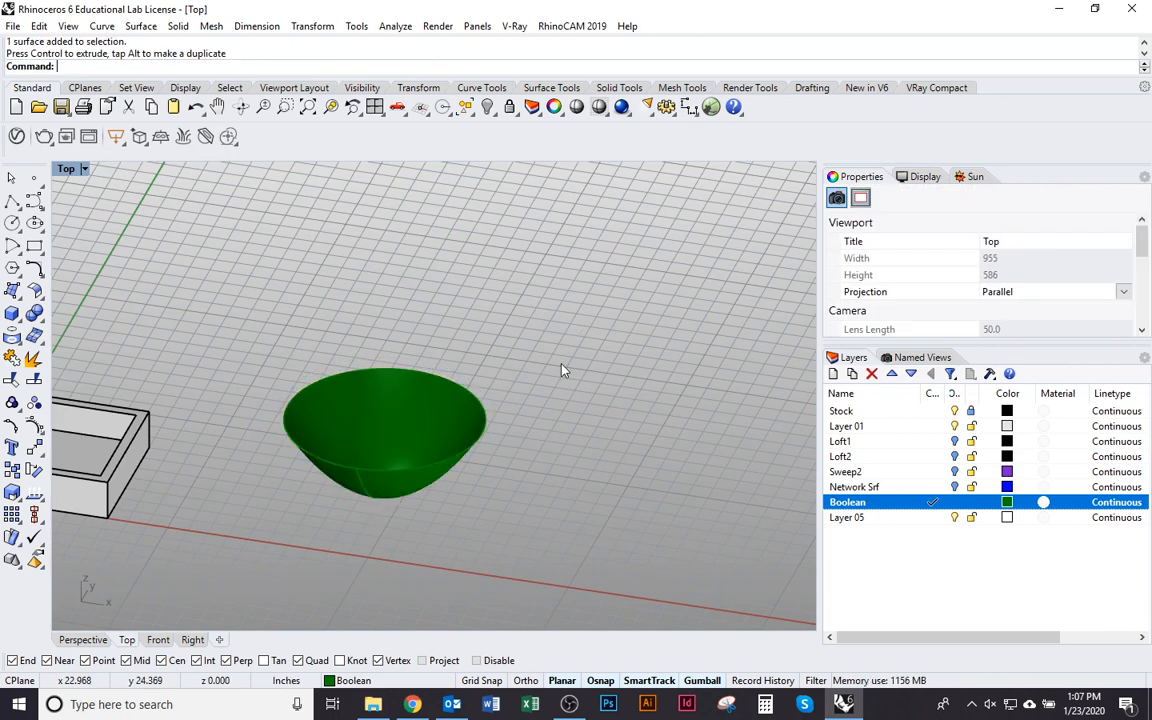
Step: Draw a vertical solid cone about 2.57 in high on the ground plane beside the paraboloid bowl
right_click_drag(561, 368, 120, 388, "ctrl+shift")
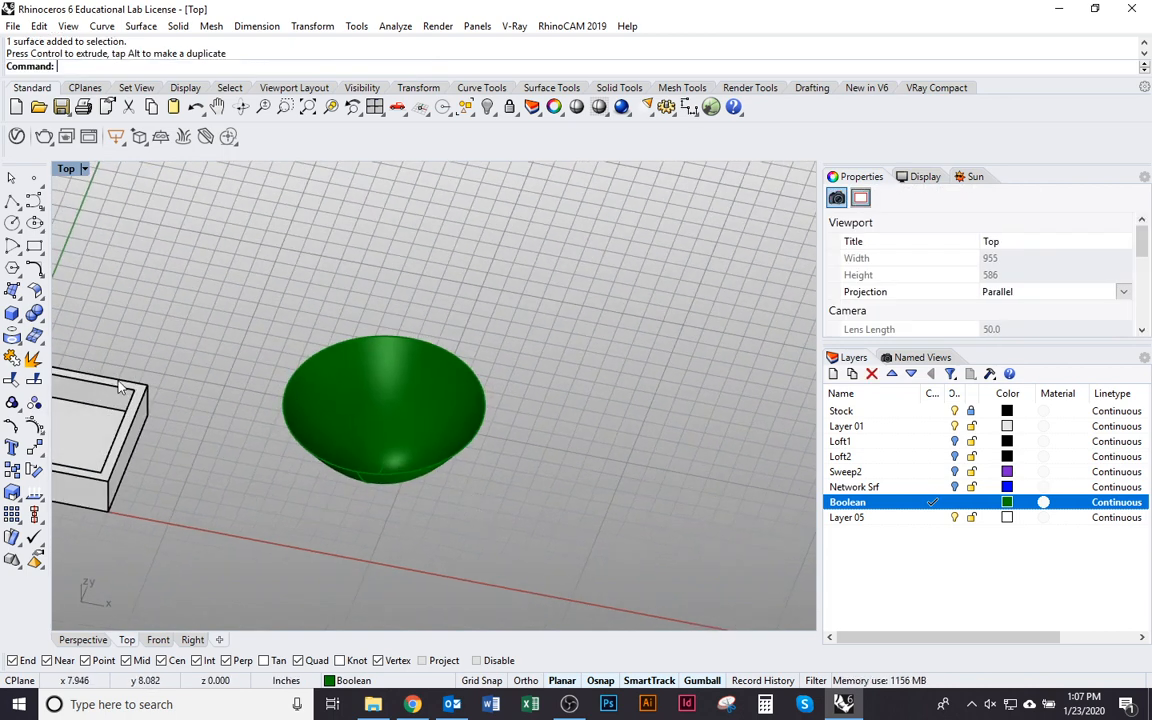
left_click(18, 318)
left_click(56, 344)
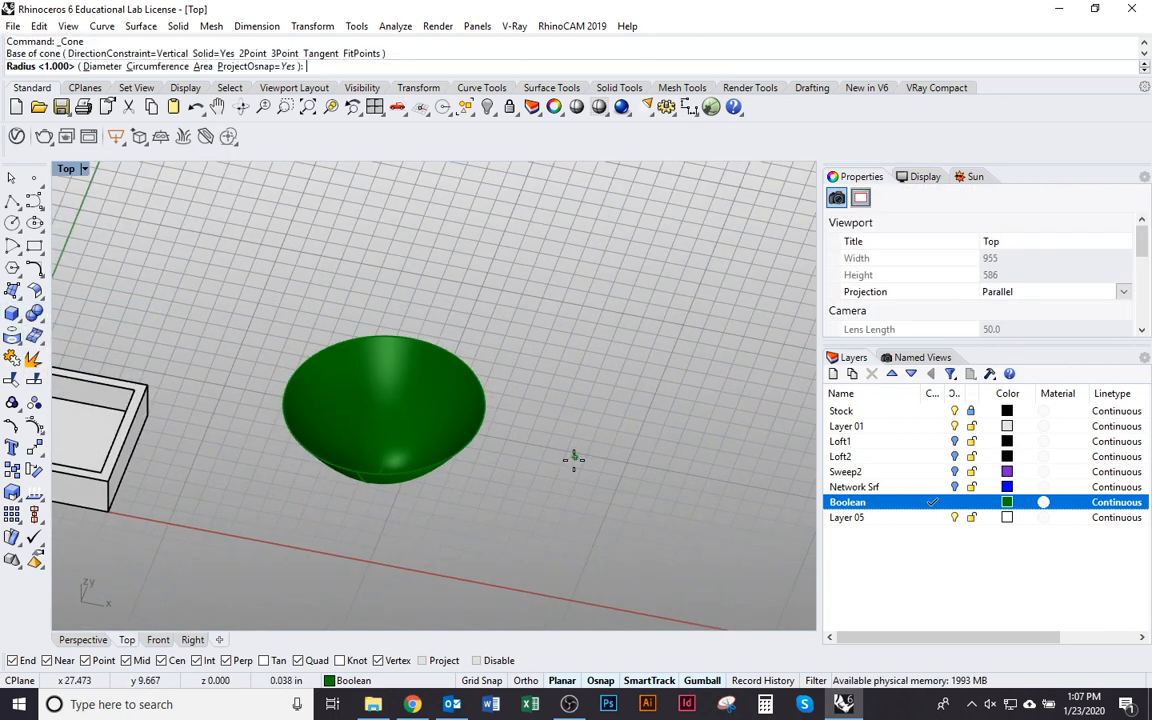
left_click(632, 468)
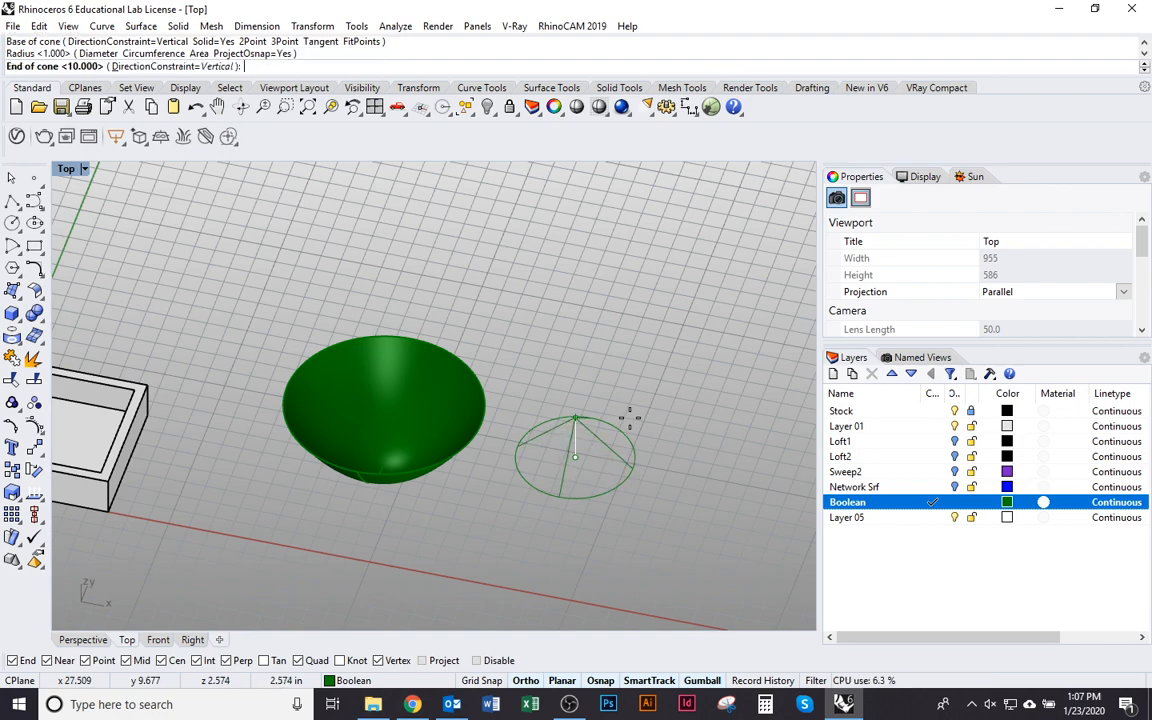
left_click(630, 419)
right_click_drag(630, 419, 624, 295, "ctrl+shift")
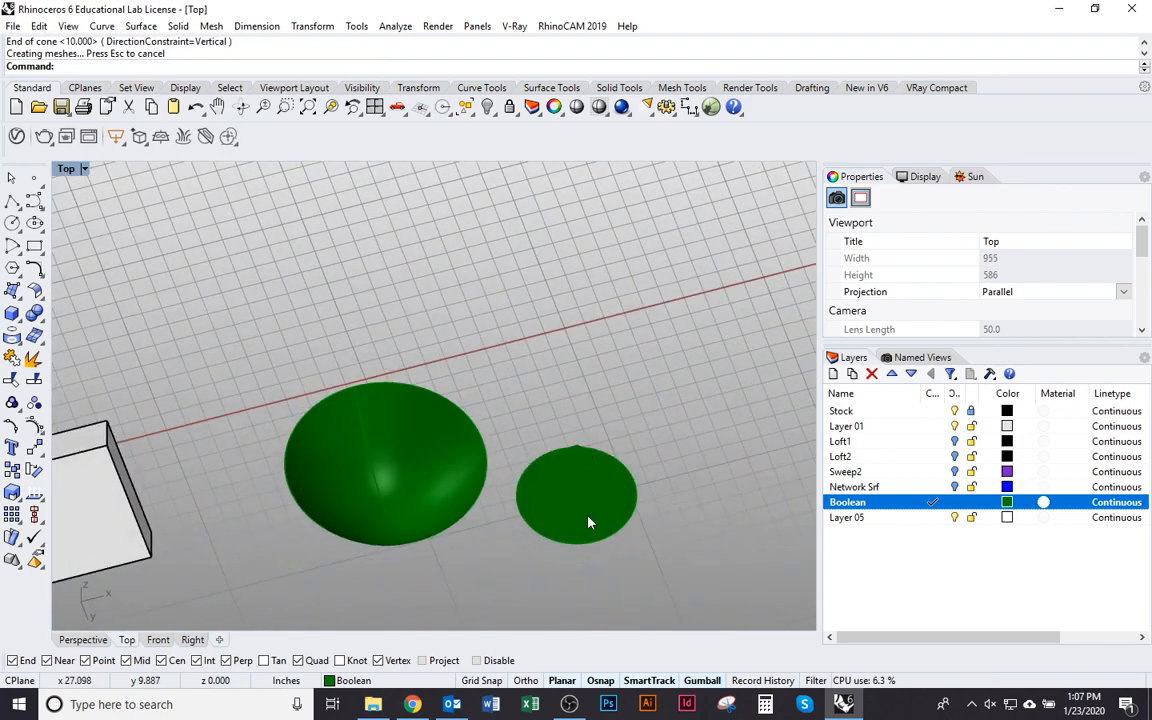
Step: Explode the cone and delete its flat circular base surface
left_click(548, 496)
right_click_drag(612, 430, 572, 490, "ctrl+shift")
scroll(572, 490, "up", 5)
scroll(390, 270, "down", 2)
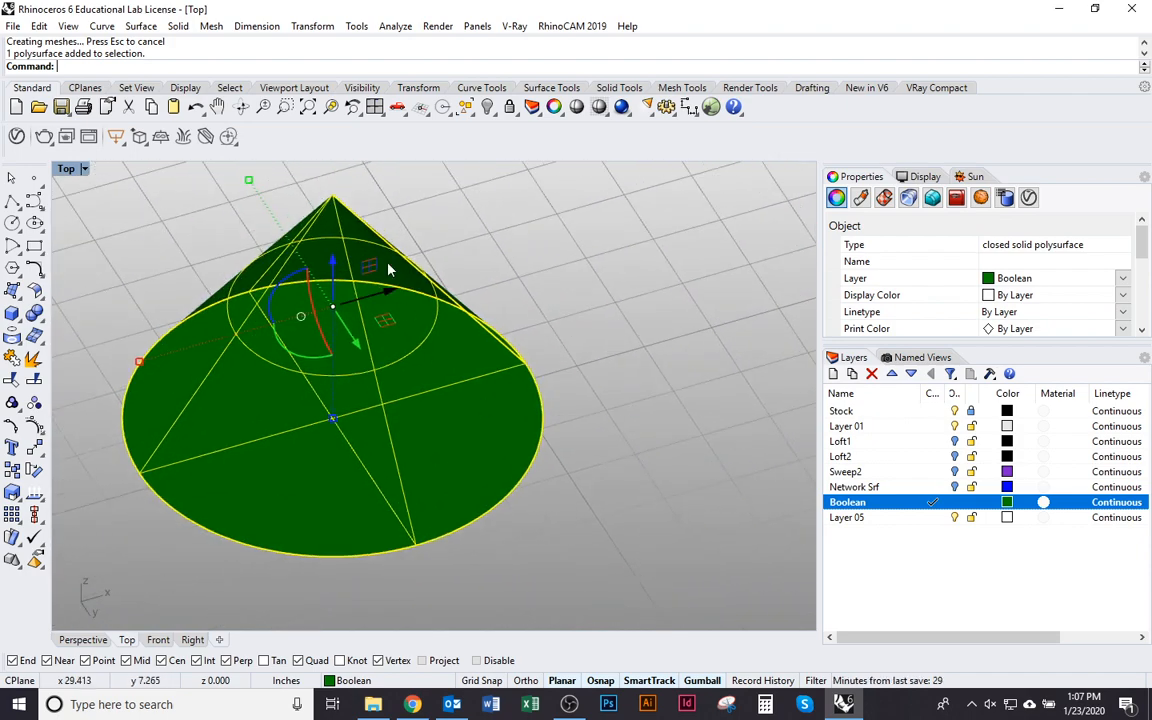
left_click(33, 358)
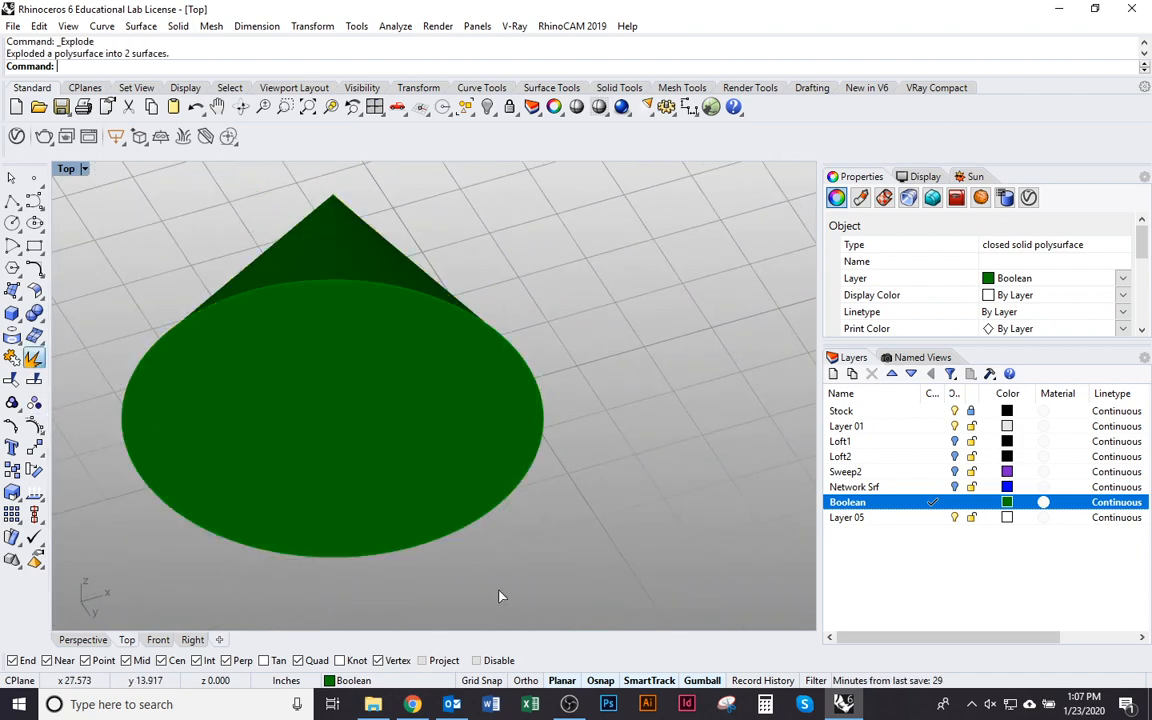
left_click(337, 437)
key("Escape")
left_click(391, 457)
key("Delete")
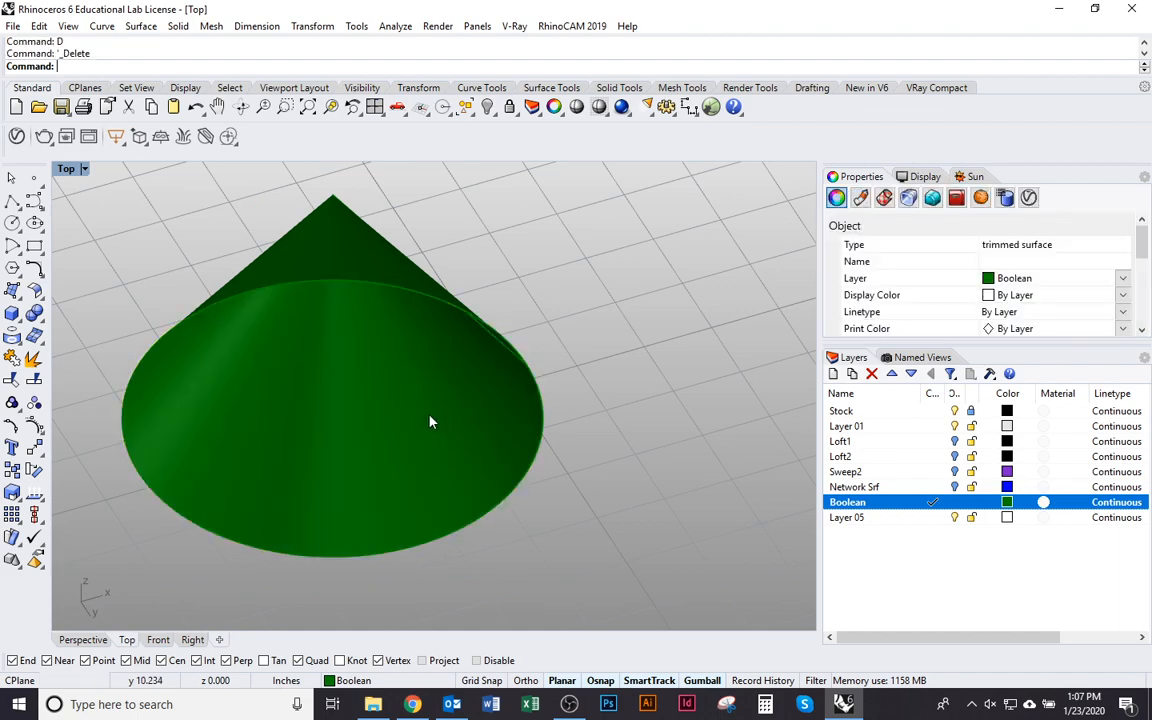
Step: Delete the remaining conical surface
right_click_drag(507, 316, 491, 486, "ctrl+shift")
left_click(491, 486)
key("Delete")
Step: Duplicate the paraboloid bowl so the copy overlaps the original, and scale the copy down with the gumball
right_click_drag(510, 434, 378, 457, "ctrl+shift")
left_click(450, 452)
mouse_move(420, 507)
left_mouse_down()
mouse_move(514, 424)
mouse_move(455, 337)
mouse_move(465, 329)
mouse_move(469, 399)
mouse_move(319, 360)
mouse_move(347, 355)
left_mouse_up()
key("alt")
right_click_drag(473, 458, 449, 342, "ctrl+shift")
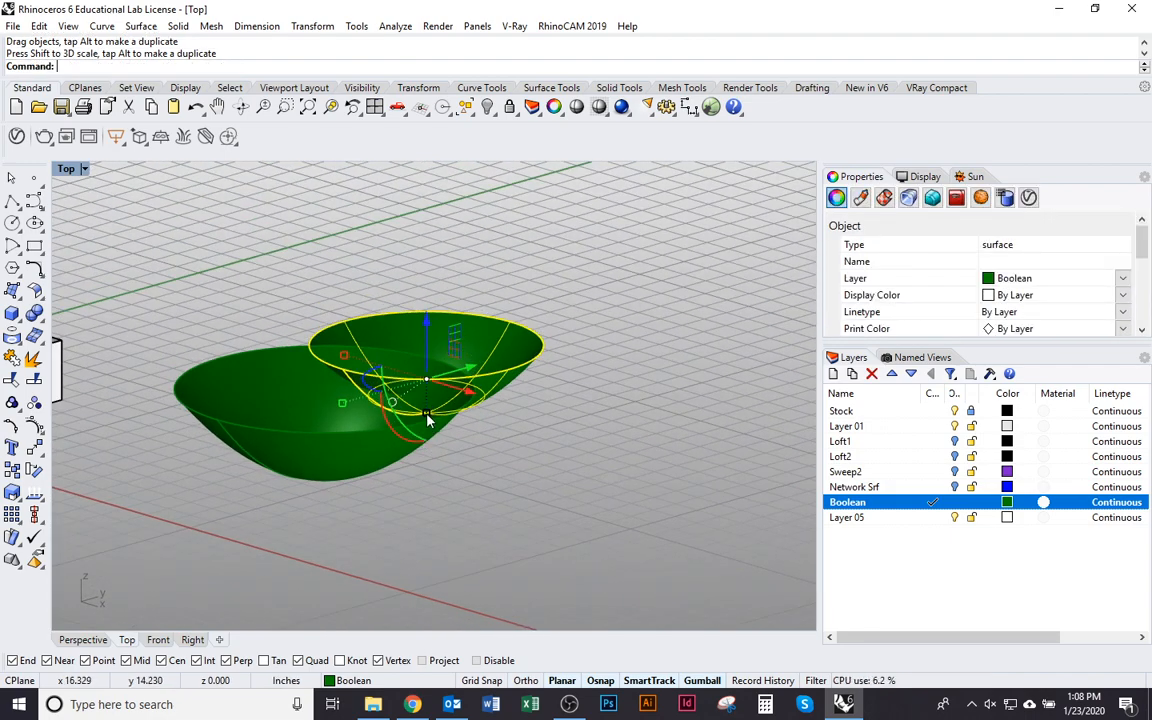
right_click_drag(427, 420, 362, 377, "ctrl+shift")
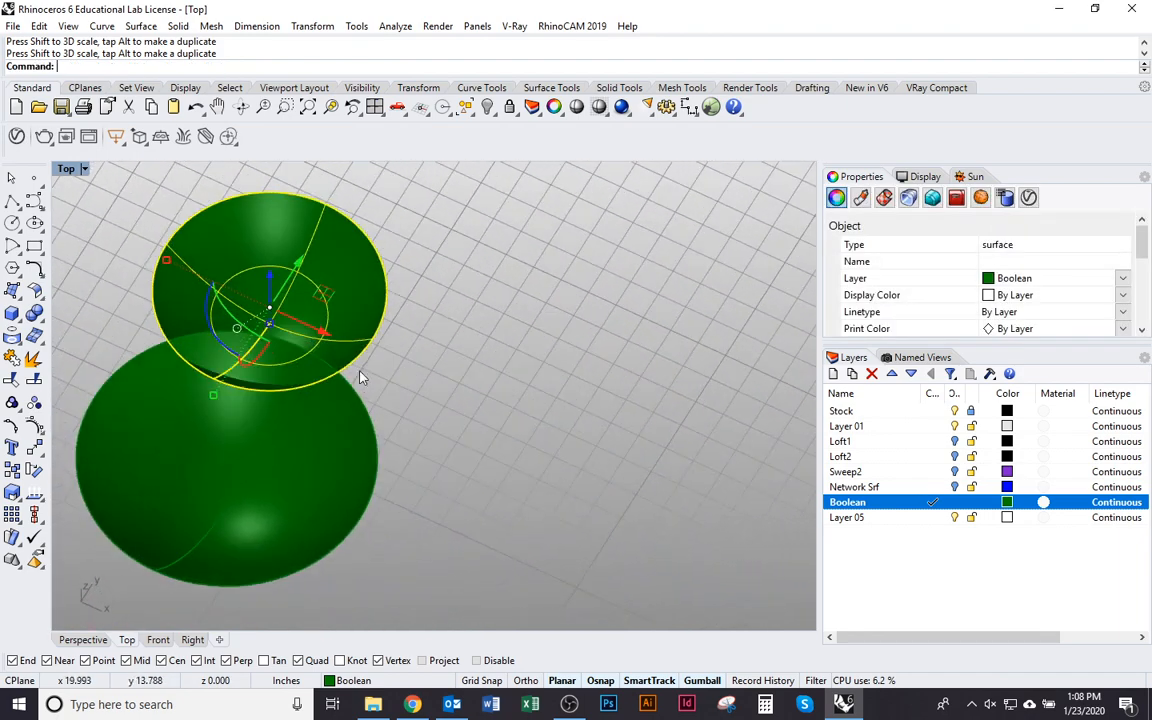
Step: Duplicate the smaller bowl so a third one overlaps the first two, and resize it with the gumball
left_click_drag(362, 377, 470, 473)
right_click_drag(470, 473, 381, 446, "ctrl+shift")
left_click_drag(357, 462, 222, 519)
right_click_drag(405, 500, 475, 541, "ctrl+shift")
left_click(475, 541)
scroll(470, 535, "down", 3)
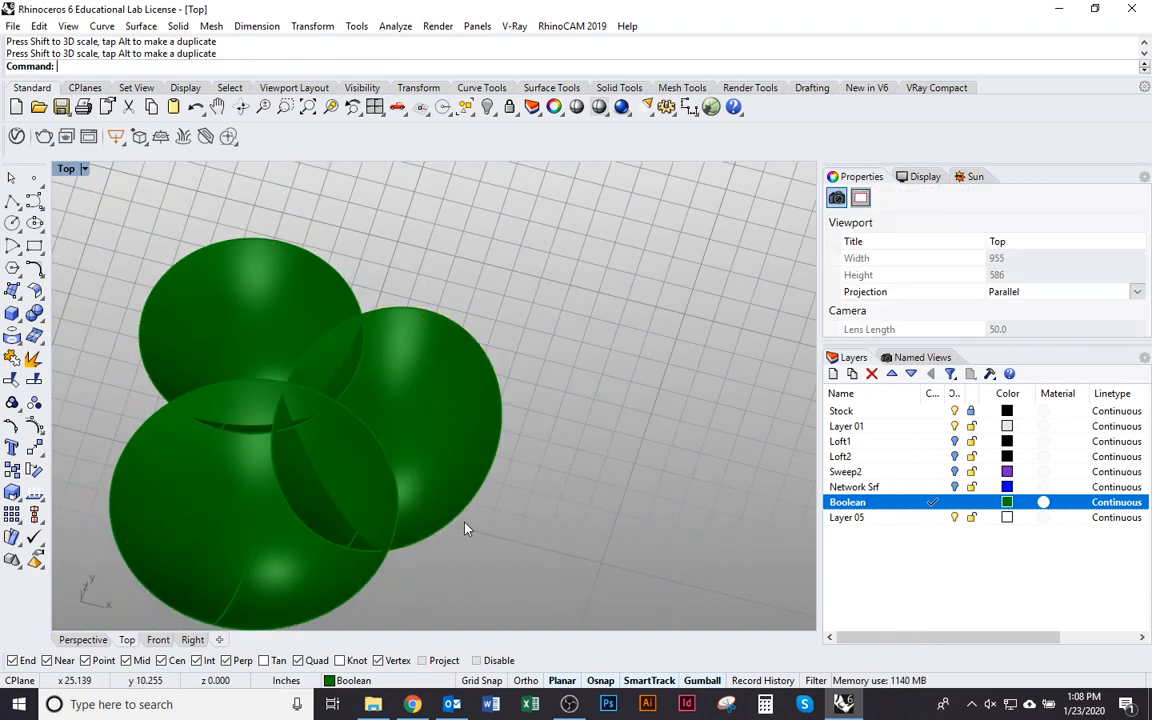
Step: Duplicate the third bowl so a fourth one overlaps its far side, and scale that copy down
left_click_drag(475, 487, 512, 358)
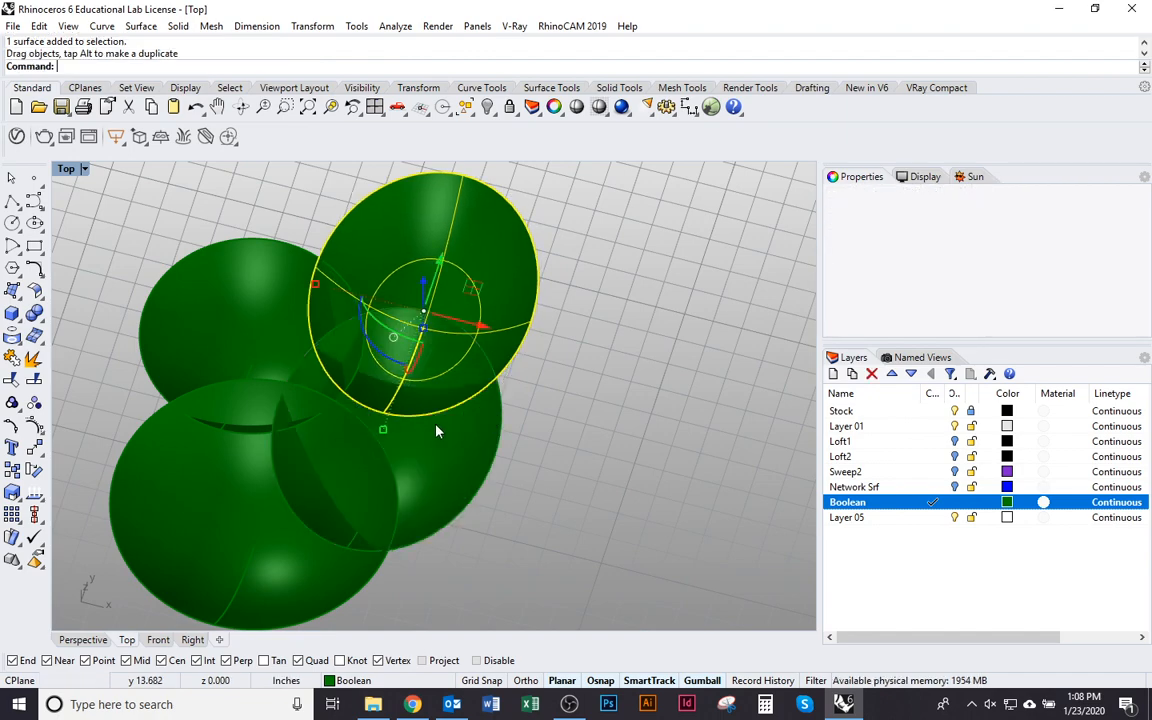
left_click_drag(385, 432, 432, 397)
right_click_drag(432, 397, 474, 460)
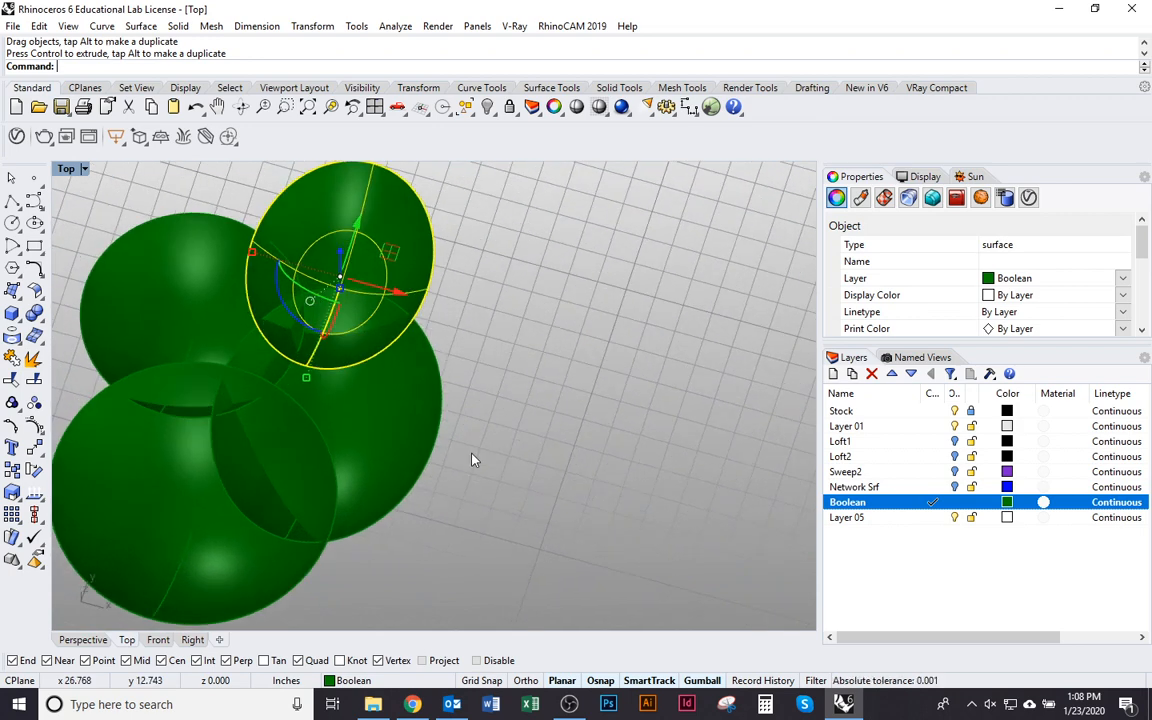
right_click_drag(437, 548, 462, 503, "shift")
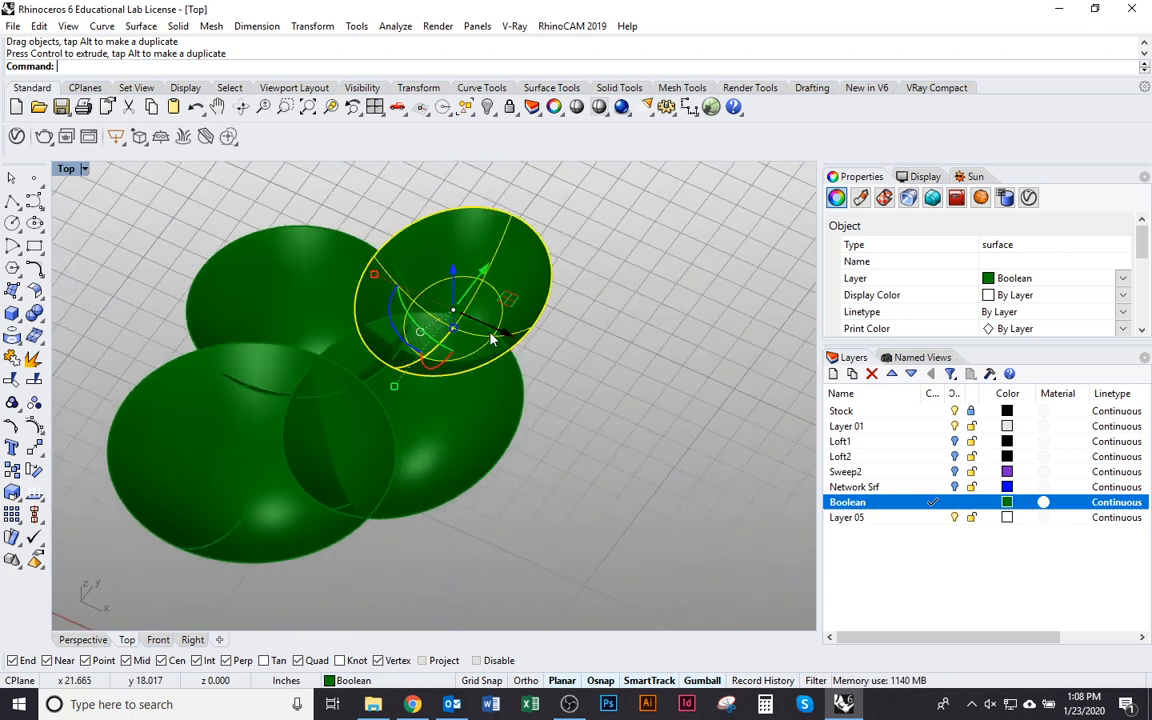
Step: Try placing a fifth bowl at the open side of the cluster, and remove each trial copy
left_click_drag(490, 340, 547, 392)
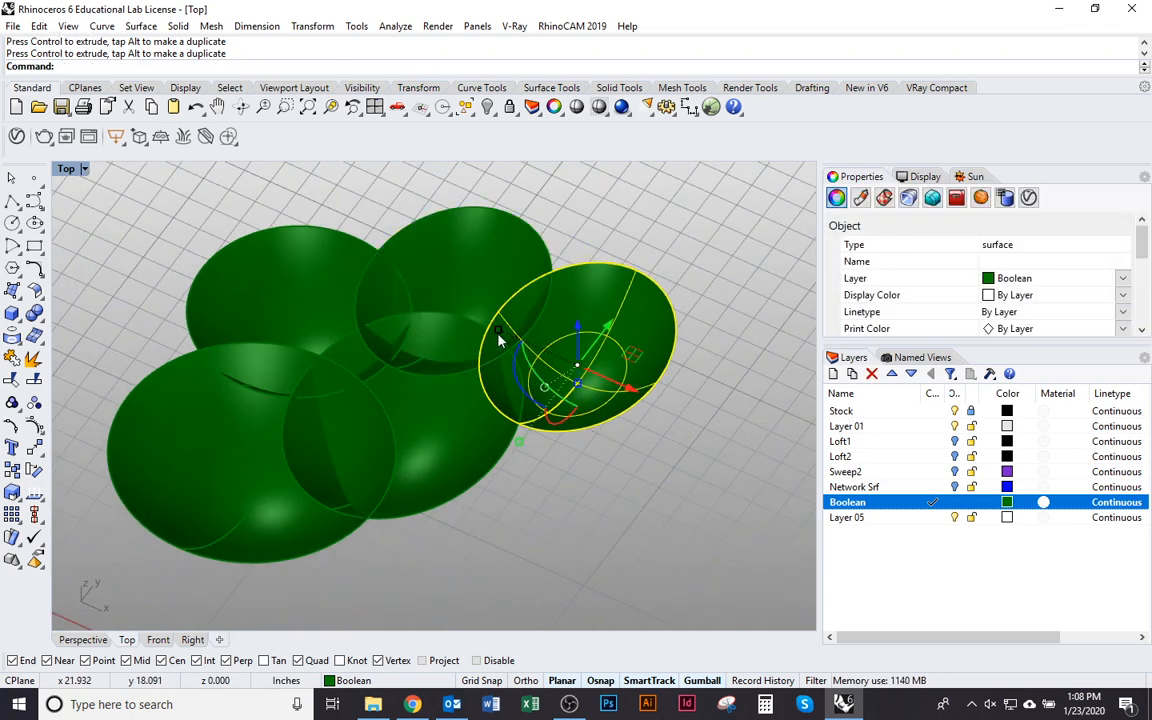
key("Delete")
left_click(290, 328)
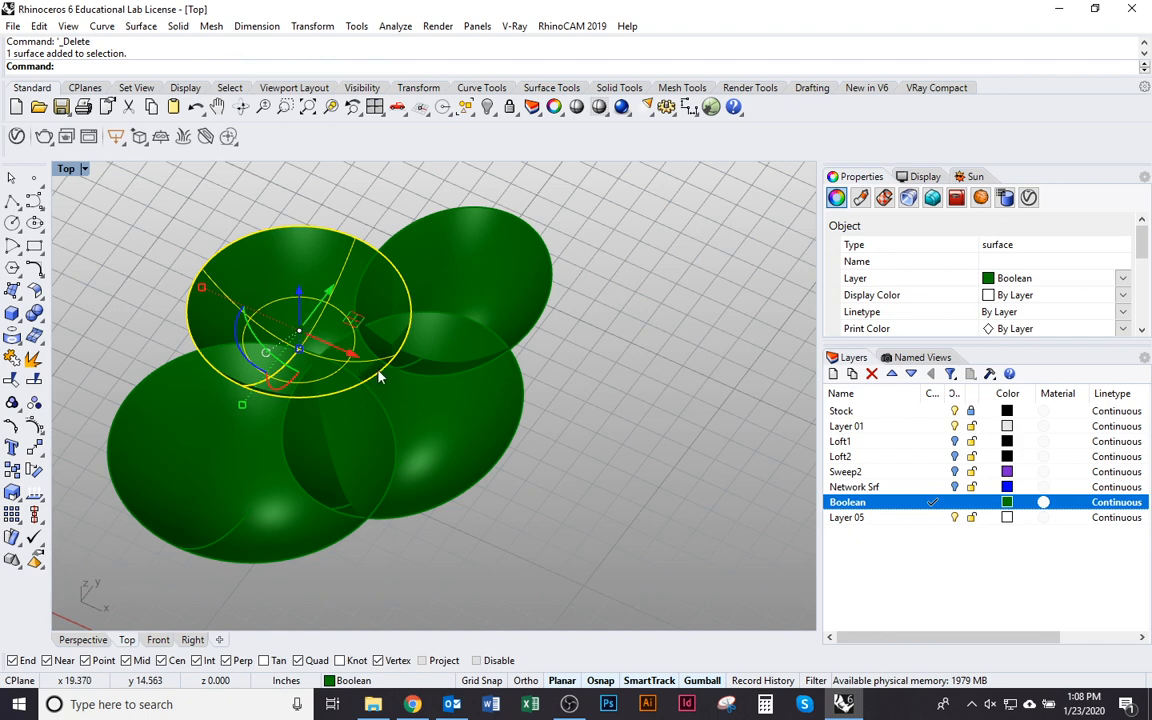
left_click_drag(378, 376, 652, 445)
left_click_drag(655, 518, 645, 525)
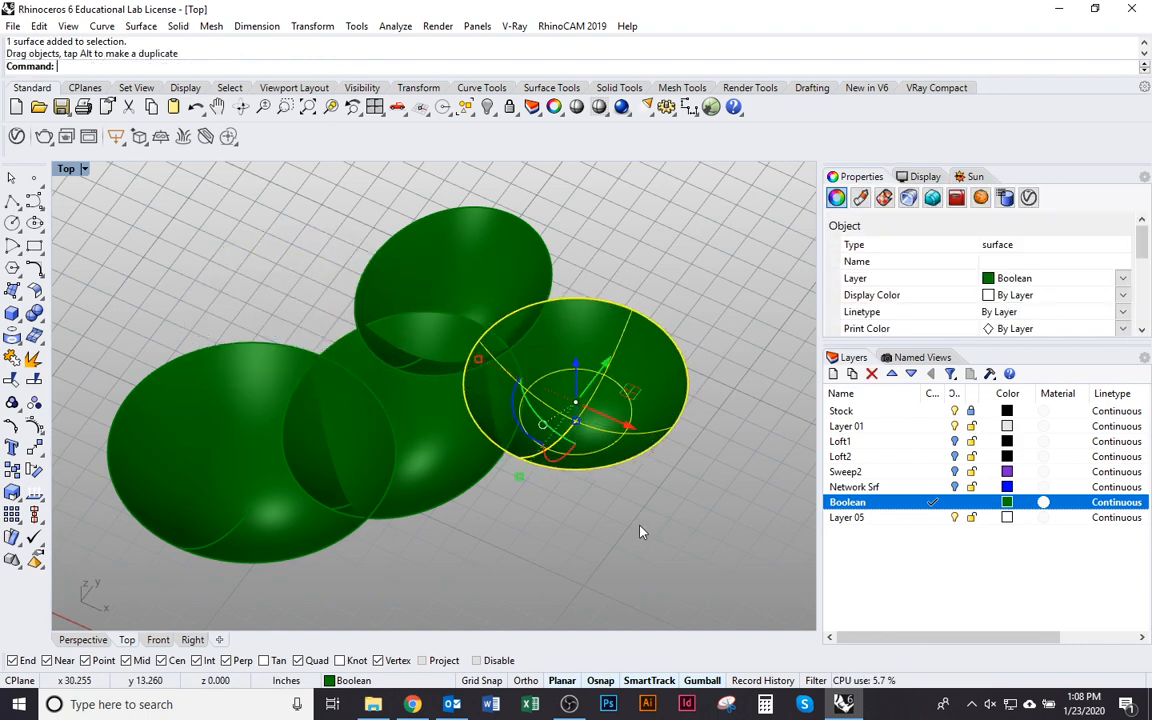
key("ctrl+z")
left_click_drag(370, 323, 577, 398)
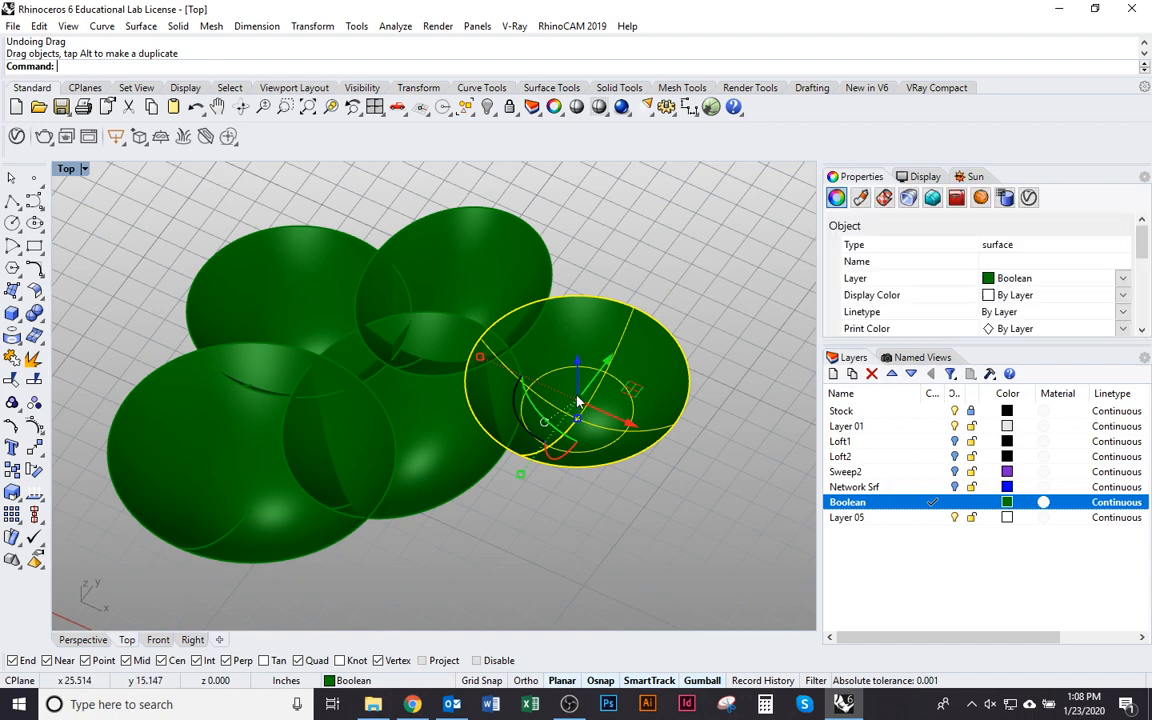
right_click_drag(577, 400, 480, 455)
key("Delete")
Step: Delete all the duplicated bowls, keeping only the original paraboloid
left_click(530, 383)
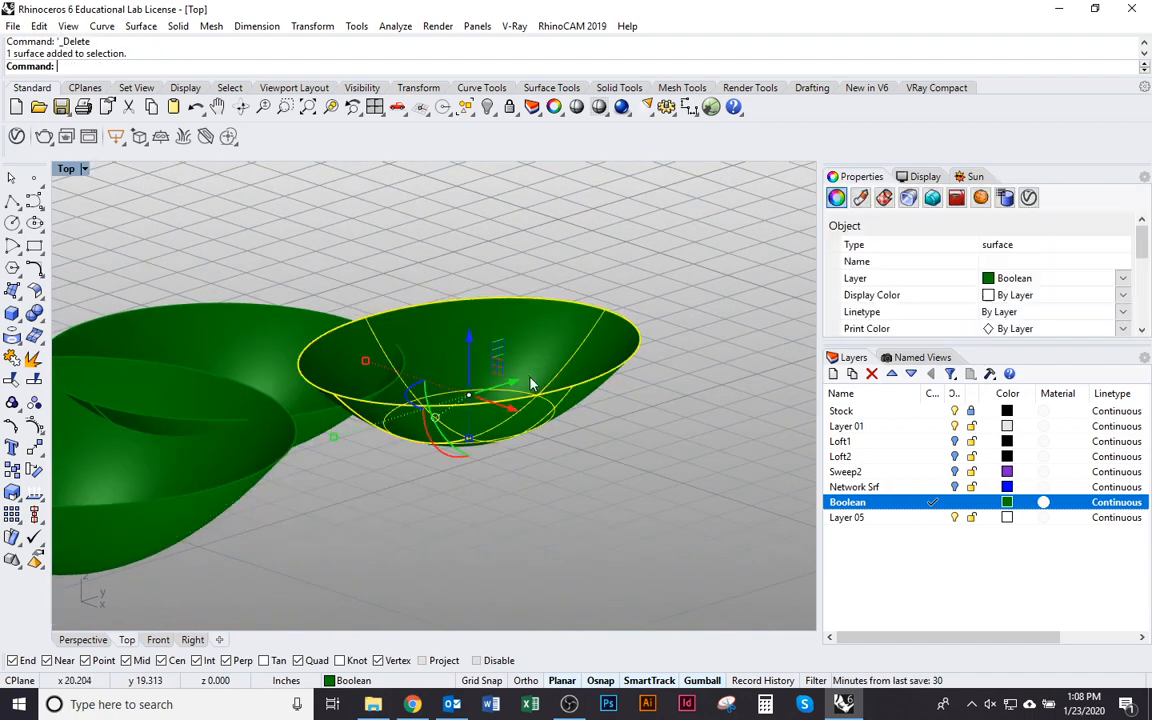
type("d")
key("Return")
right_click_drag(365, 452, 525, 424)
left_click(510, 390)
type("d")
key("Return")
scroll(489, 463, "down", 5)
right_click_drag(491, 514, 473, 487)
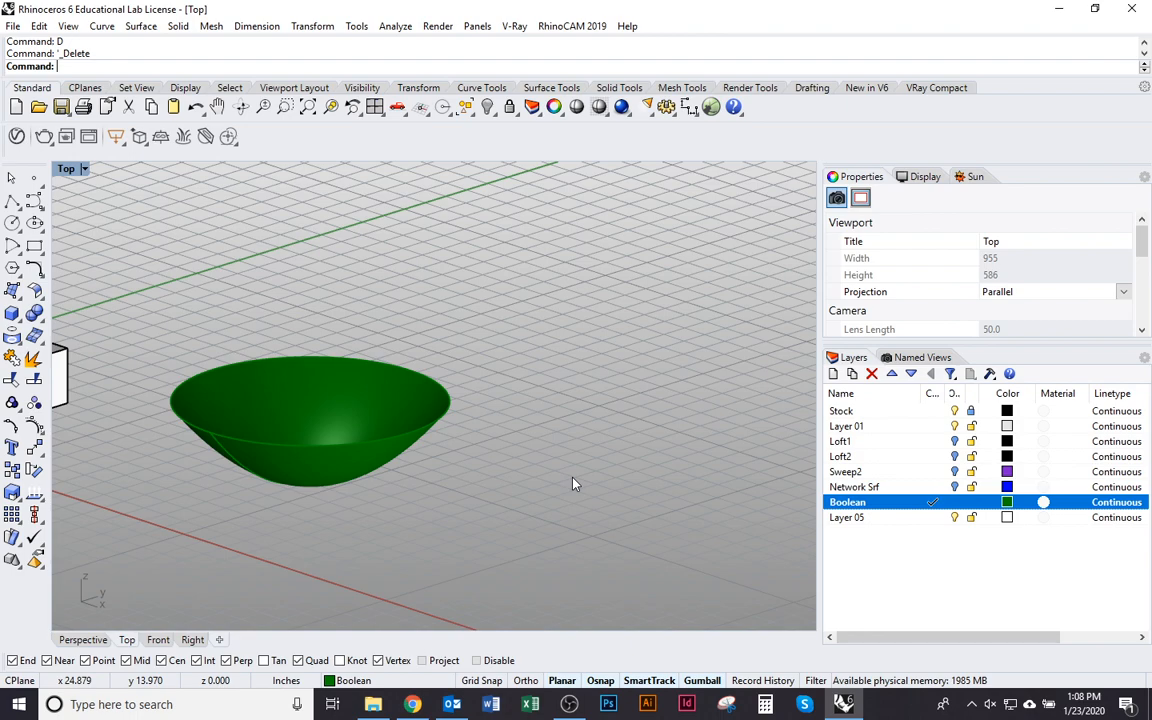
Step: Duplicate the original paraboloid bowl diagonally behind it so the two rims overlap
left_click(334, 470)
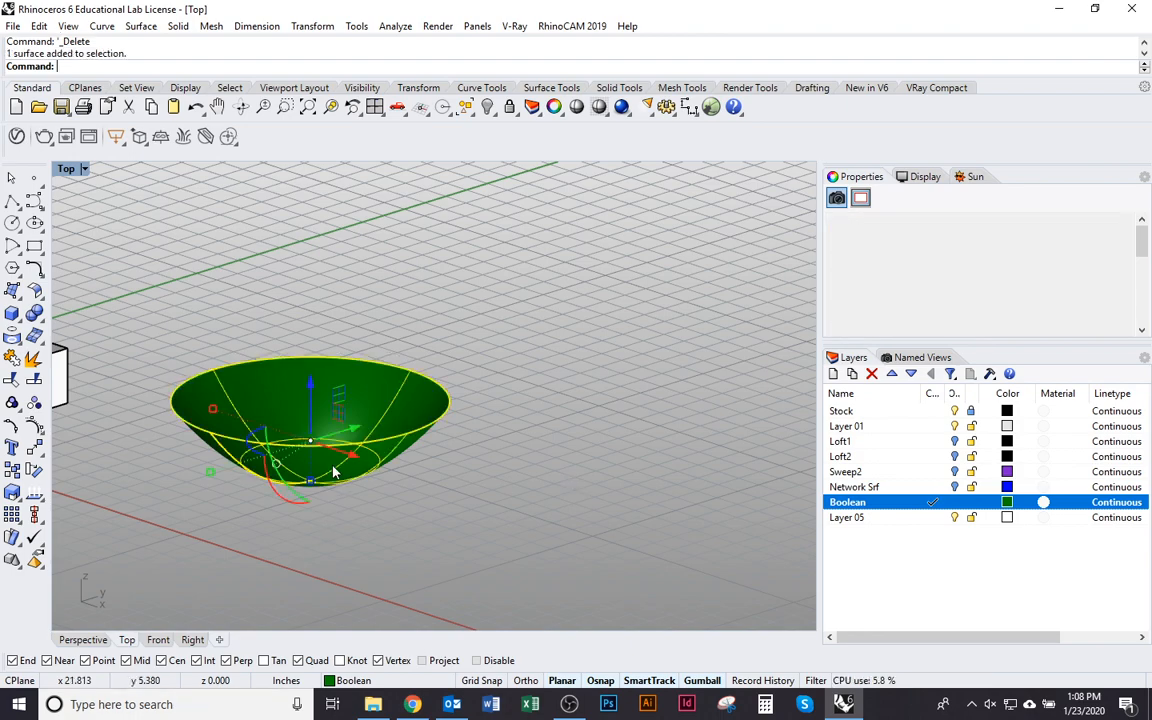
right_click_drag(334, 470, 397, 530)
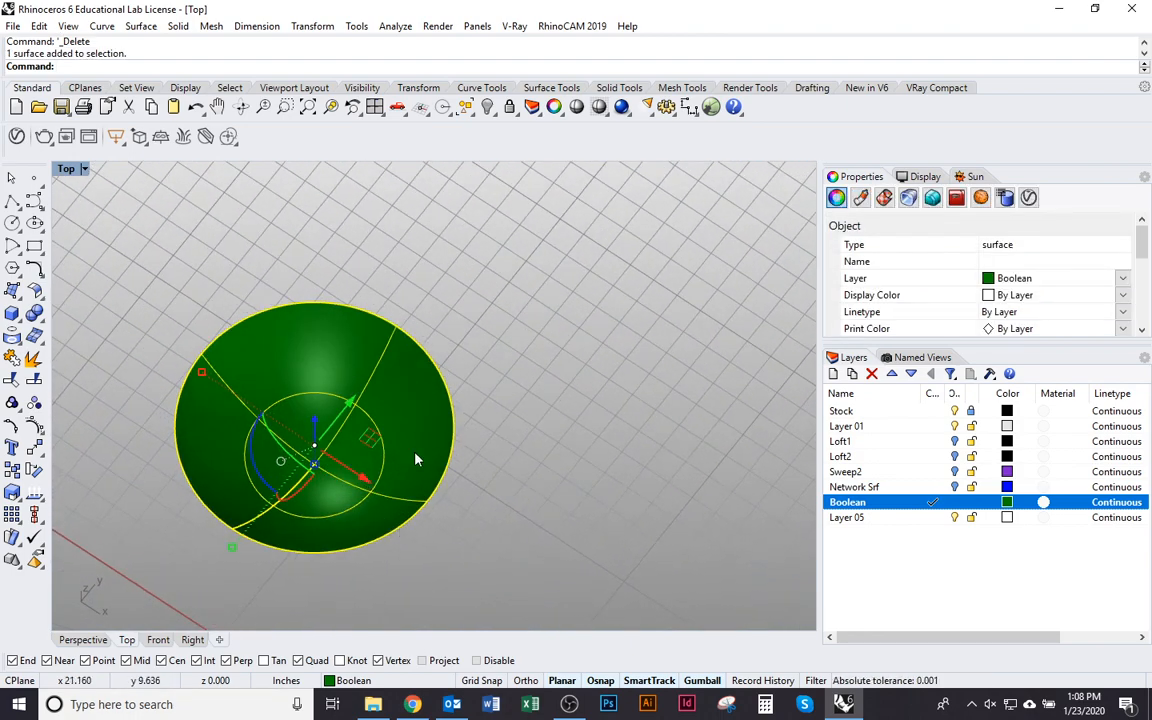
left_click_drag(417, 460, 555, 318)
key("alt")
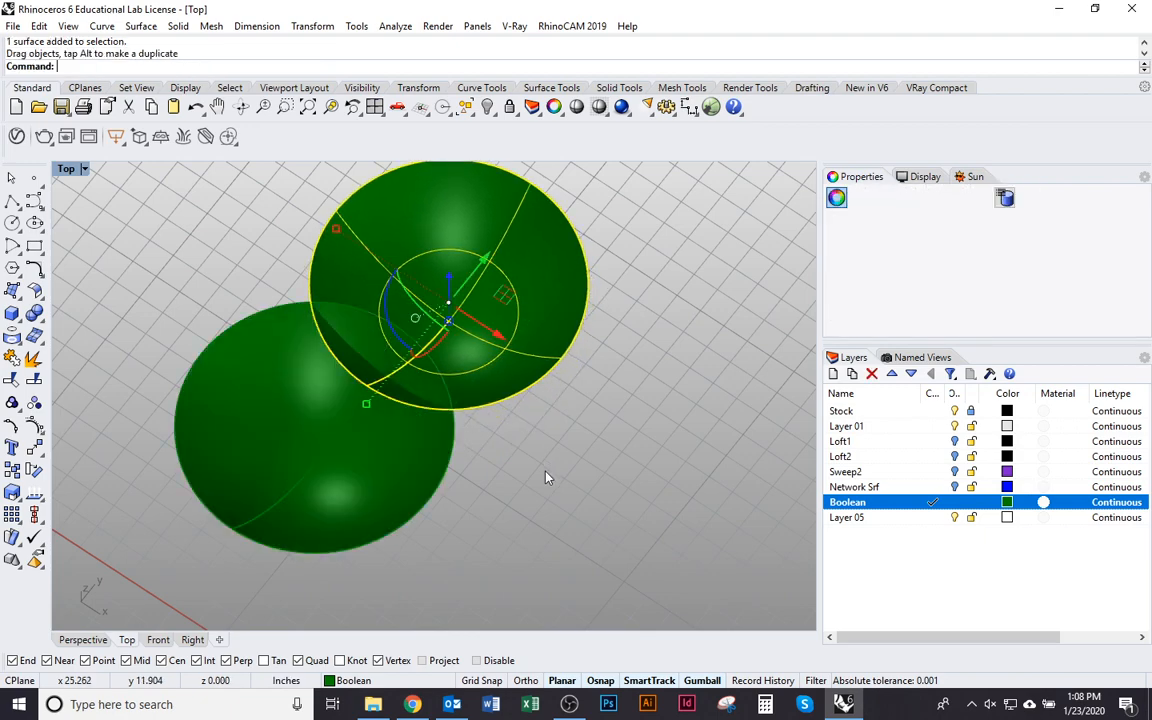
right_click_drag(546, 477, 497, 407)
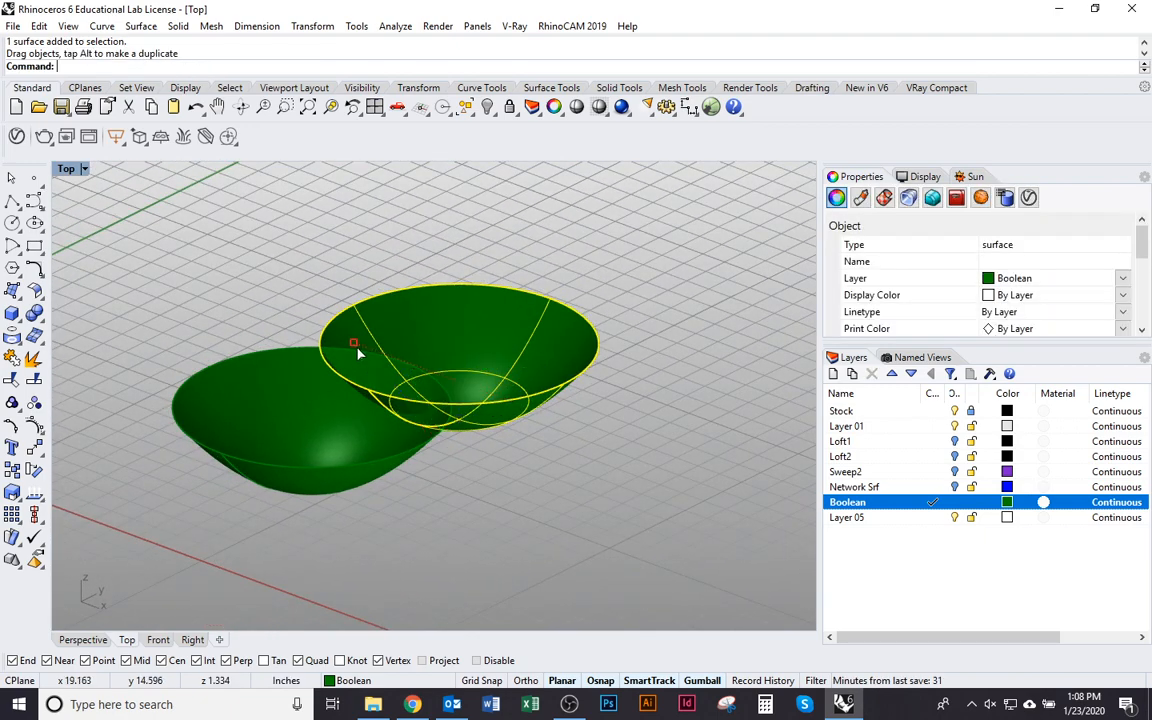
Step: Try scaling the copied bowl down in all three directions and duplicating it again, and undo both changes
left_click_drag(353, 342, 378, 345)
right_click_drag(520, 480, 523, 505)
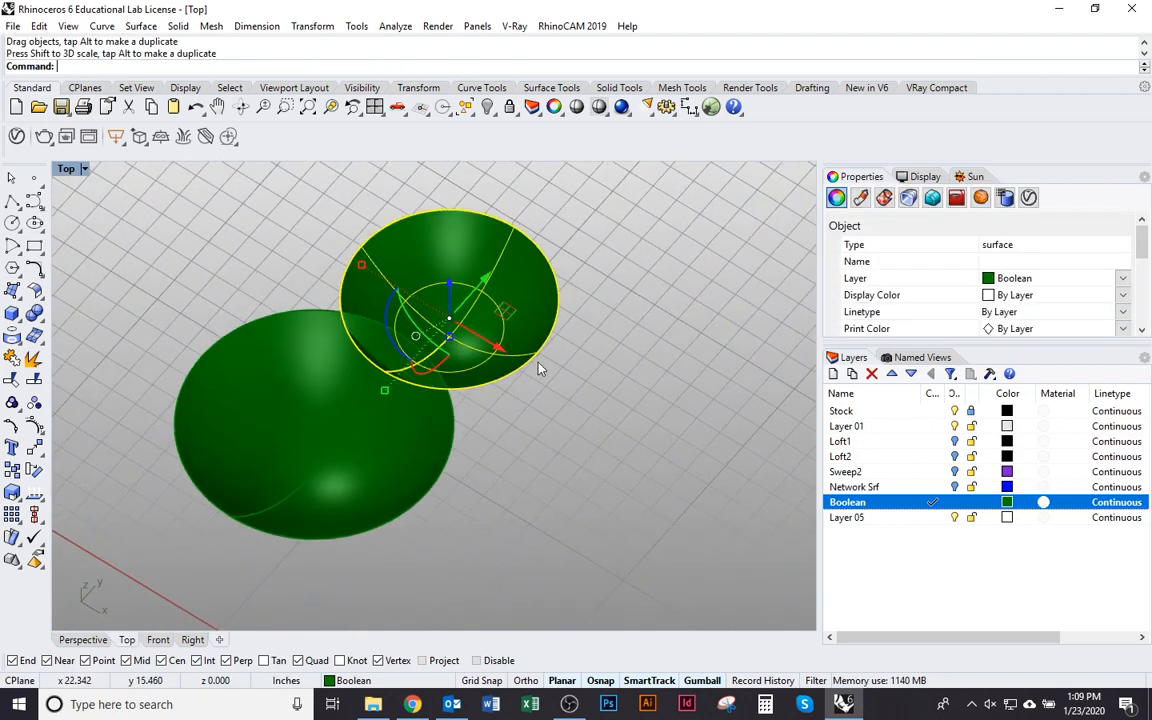
left_click_drag(542, 377, 600, 480)
left_click(622, 519)
left_click(524, 497)
right_click_drag(524, 497, 461, 478)
key("ctrl+z")
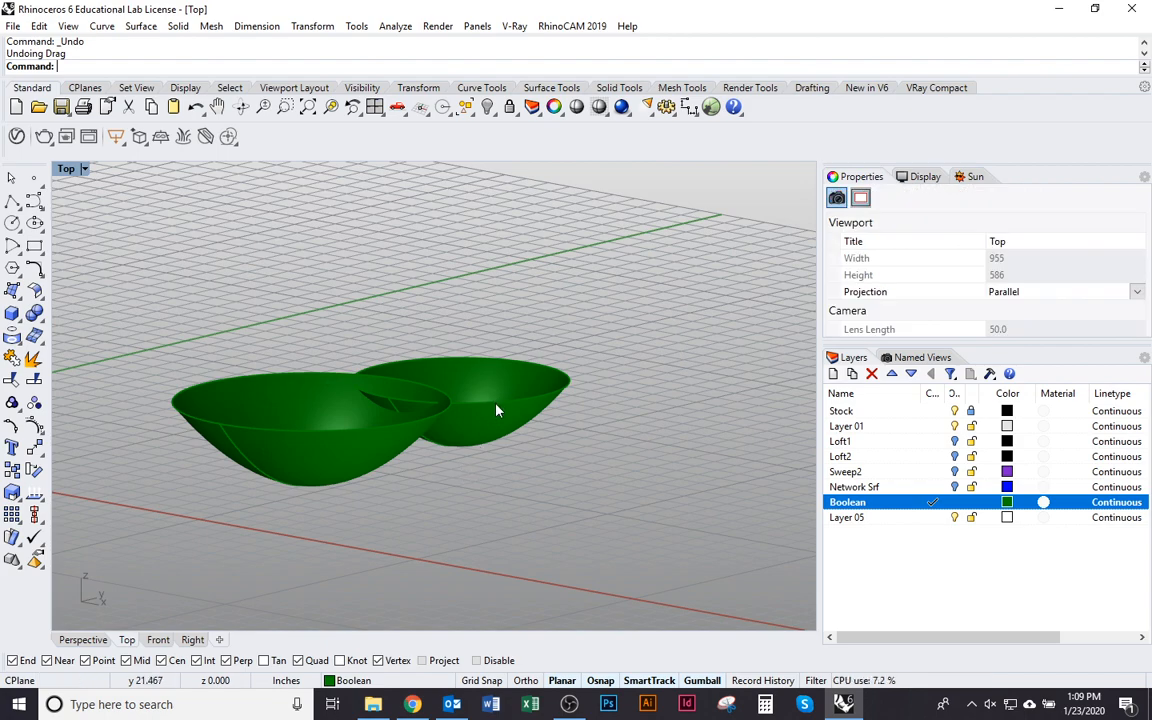
key("ctrl+z")
Step: Scale the copied bowl down in X and Y only, keeping its height level with the original
right_click_drag(440, 381, 473, 449)
left_click_drag(338, 293, 360, 310)
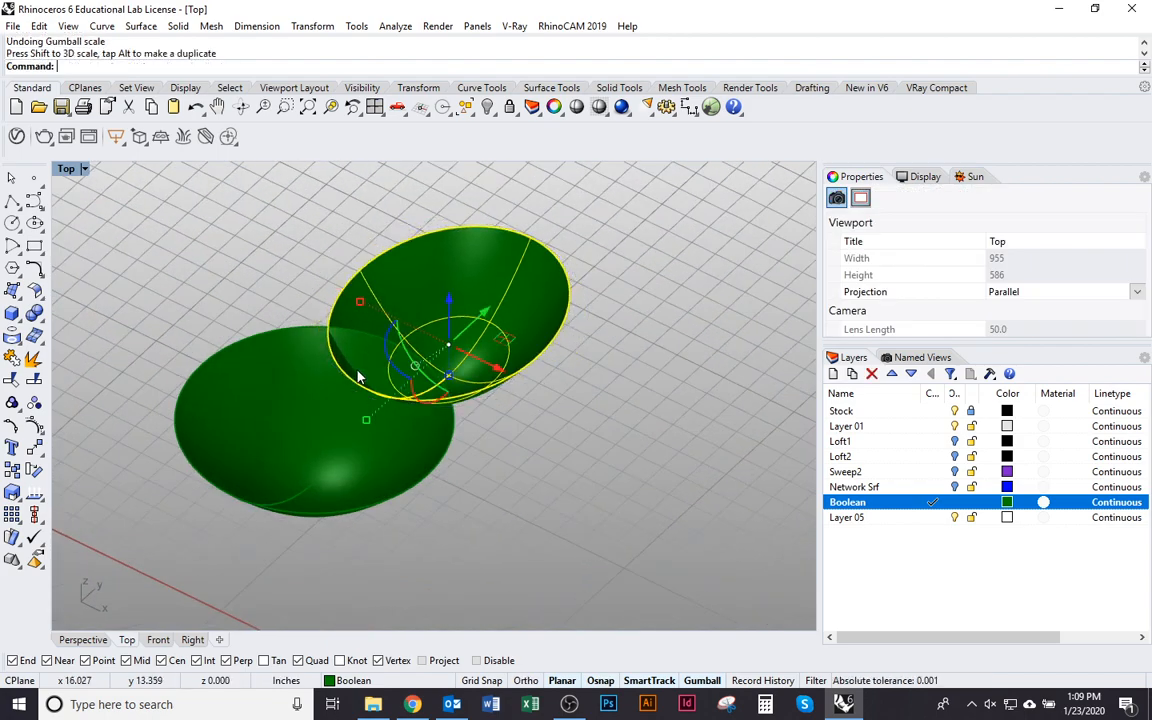
left_click_drag(373, 419, 410, 436)
right_click_drag(412, 434, 575, 360)
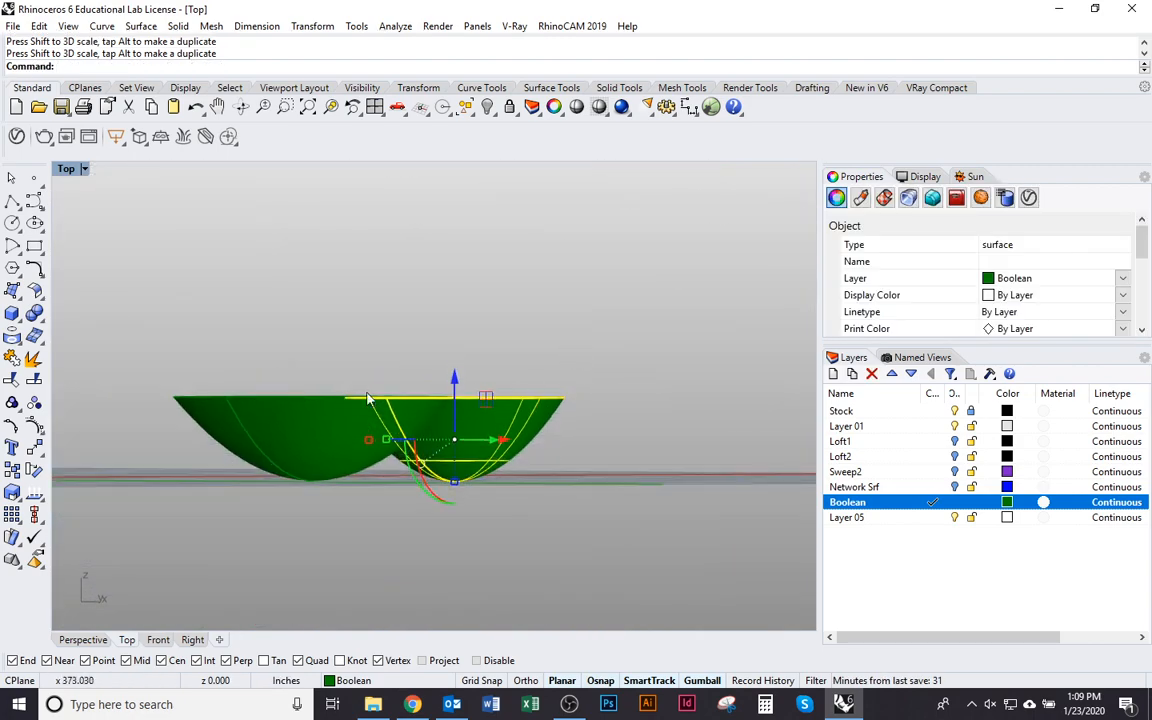
right_click_drag(256, 398, 471, 411)
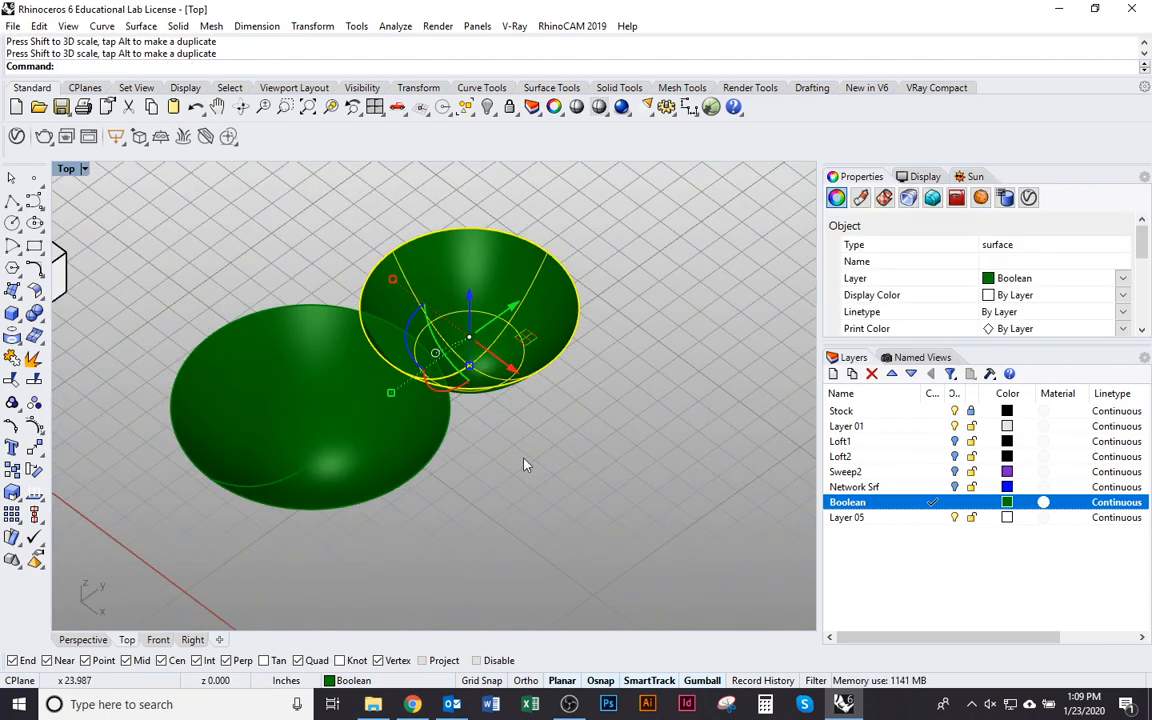
Step: Duplicate the smaller bowl, shrink the copy horizontally, and place it in the gap so it overlaps both existing bowls
left_click(444, 424)
left_click_drag(420, 430, 632, 482)
right_click_drag(600, 560, 557, 540)
left_click_drag(447, 495, 445, 445)
right_click_drag(445, 445, 600, 455)
left_click_drag(600, 455, 577, 531)
right_click_drag(577, 531, 437, 437)
left_click_drag(442, 418, 444, 415)
left_click_drag(378, 308, 506, 390)
left_click(481, 533)
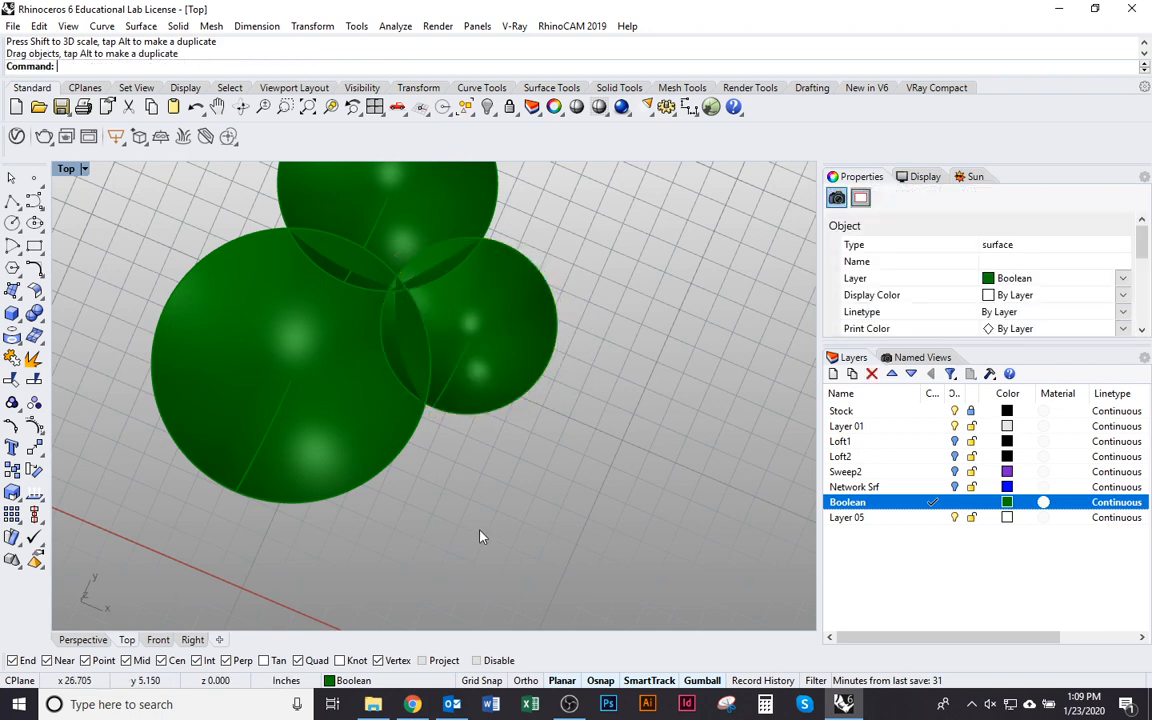
Step: Duplicate the medium bowl to the opposite side of the smallest bowl, overlapping it and the large one
scroll(362, 389, "down", 5)
right_click_drag(359, 427, 344, 459)
left_click(427, 312)
left_click_drag(429, 318, 420, 490)
Step: Duplicate the large bowl to the opposite corner of the cluster, and copy the smallest bowl into the remaining gap
left_click(303, 405)
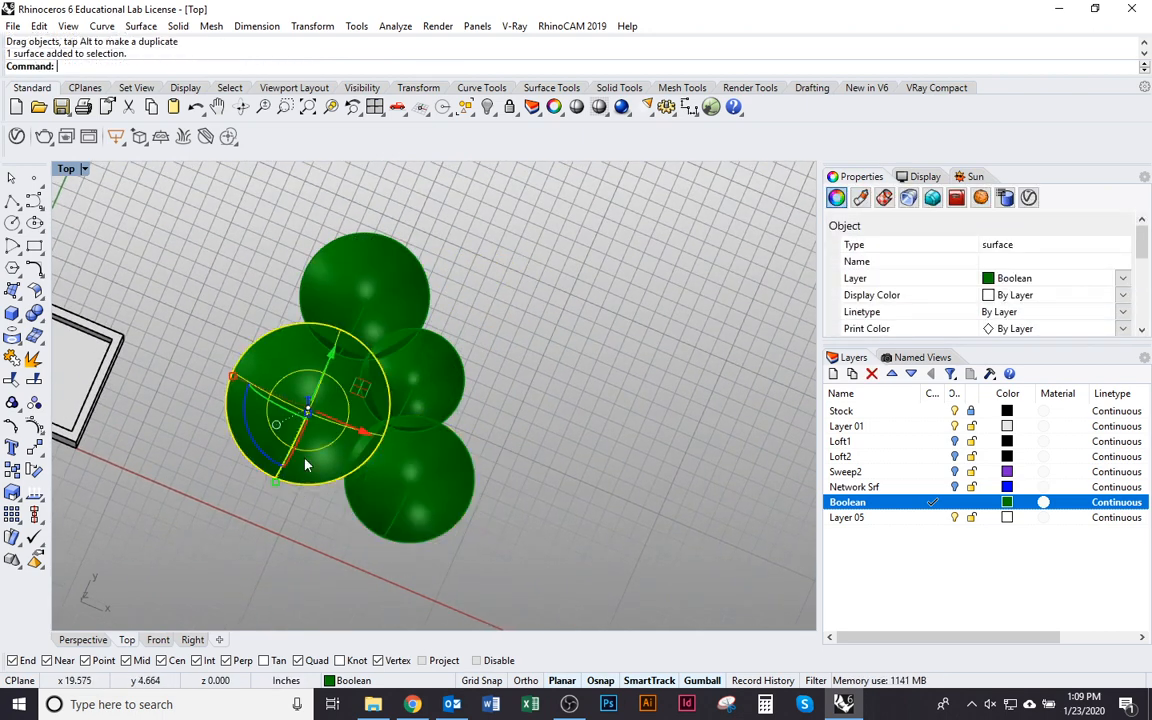
left_click_drag(303, 405, 500, 380)
left_click_drag(449, 419, 530, 468)
left_click(630, 522)
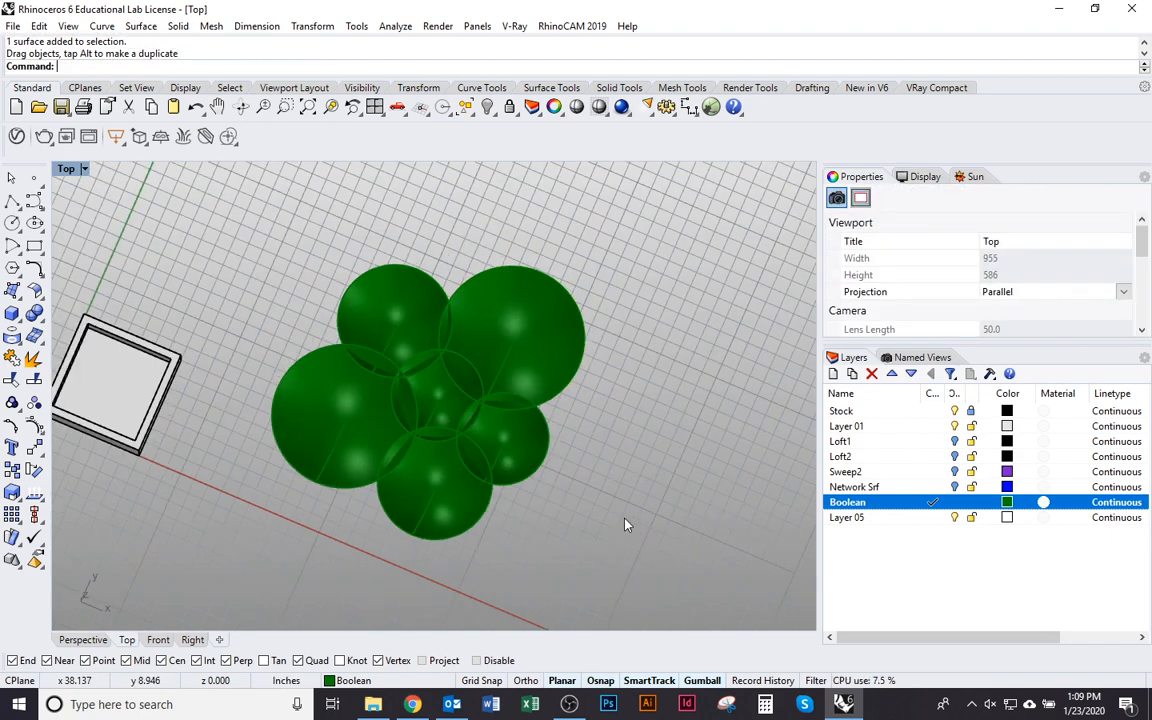
Step: Reset the viewport to a straight-down world top view of the bowl cluster
scroll(625, 510, "up", 5)
type("Top")
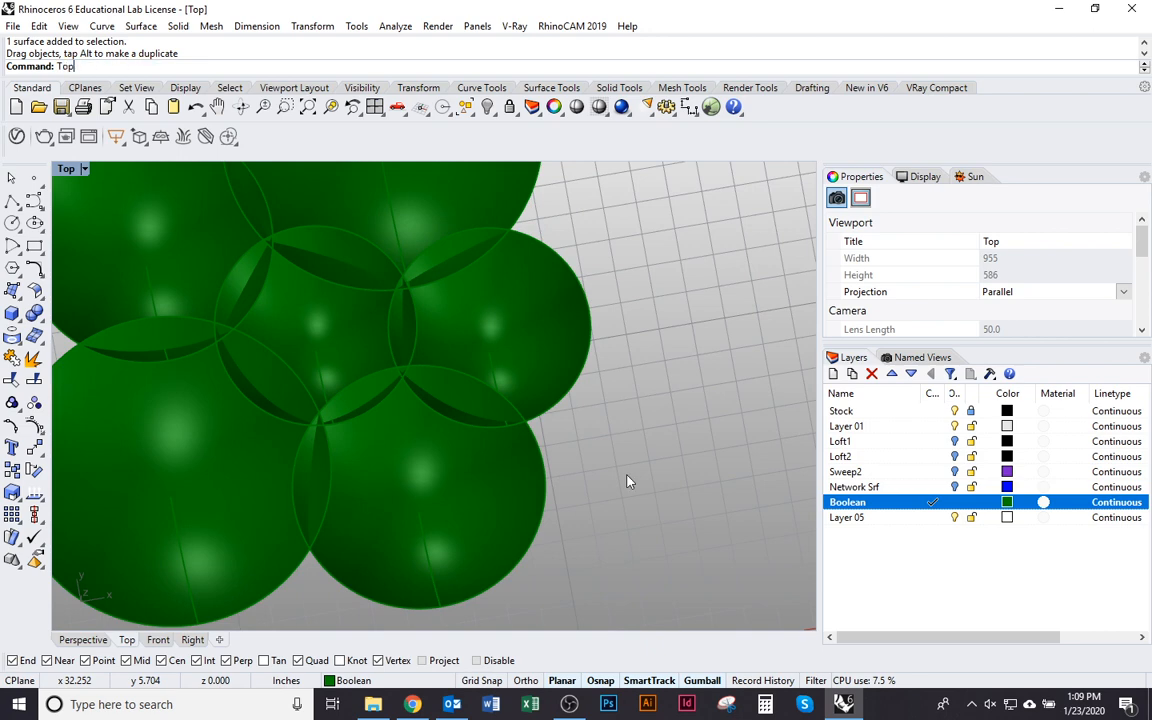
key("Return")
scroll(625, 480, "down", 5)
right_click_drag(622, 460, 624, 499)
scroll(624, 499, "up", 2)
Step: Draw a 6 x 6 inch square with its first corner inside the large lower bowl of the cluster
type("R")
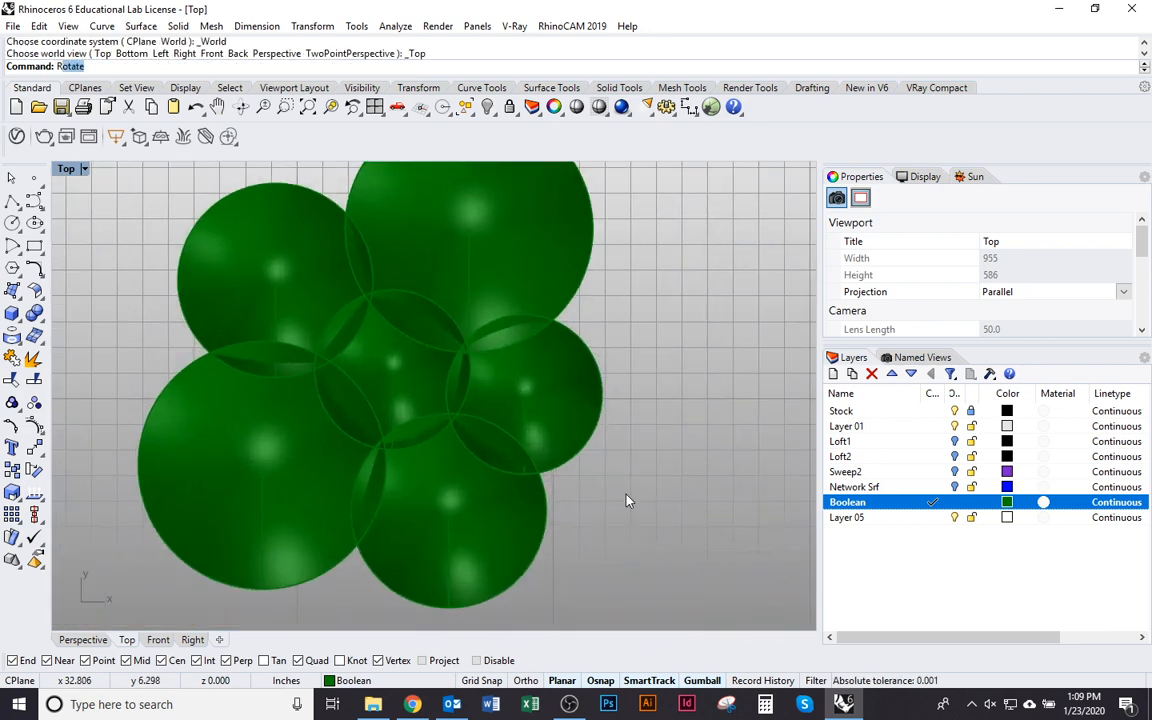
type("ec")
key("Return")
scroll(640, 500, "down", 2)
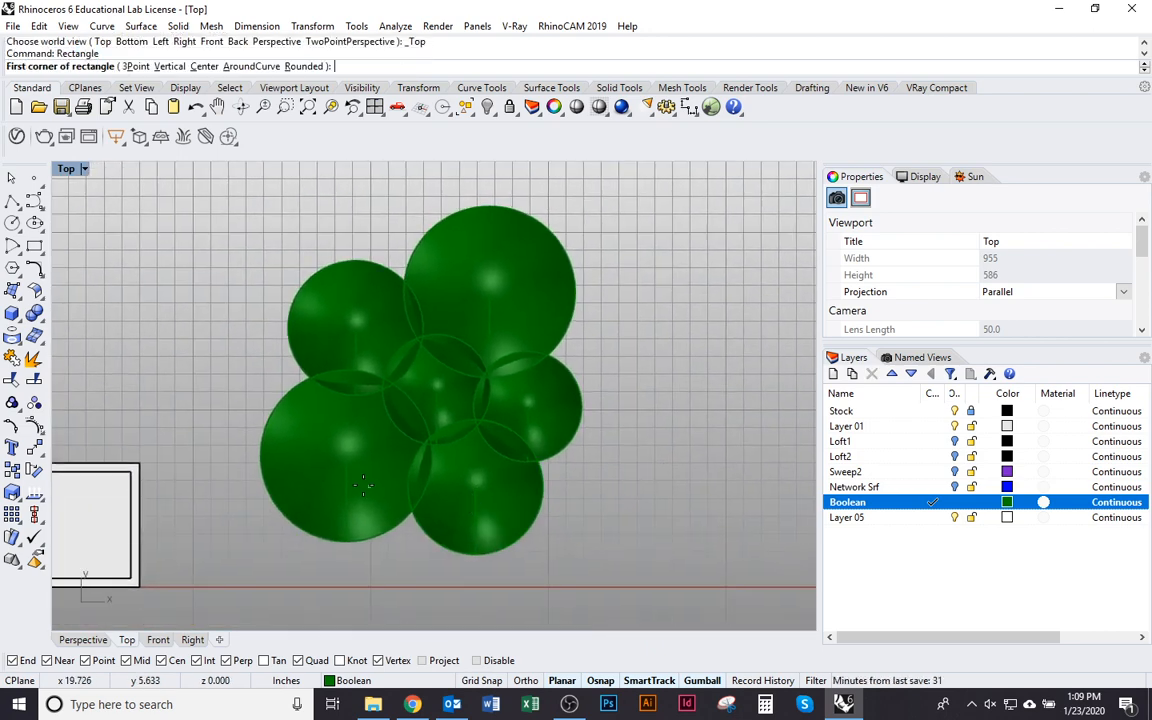
left_click(323, 477)
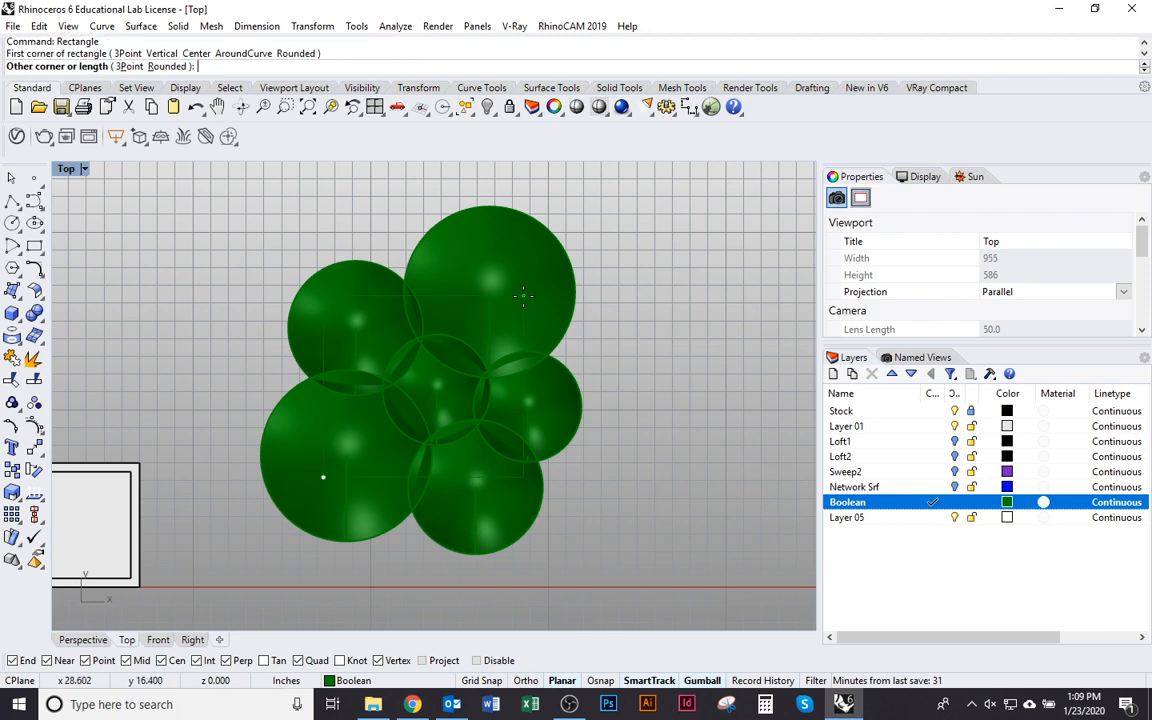
type("6")
key("Return")
key("Return")
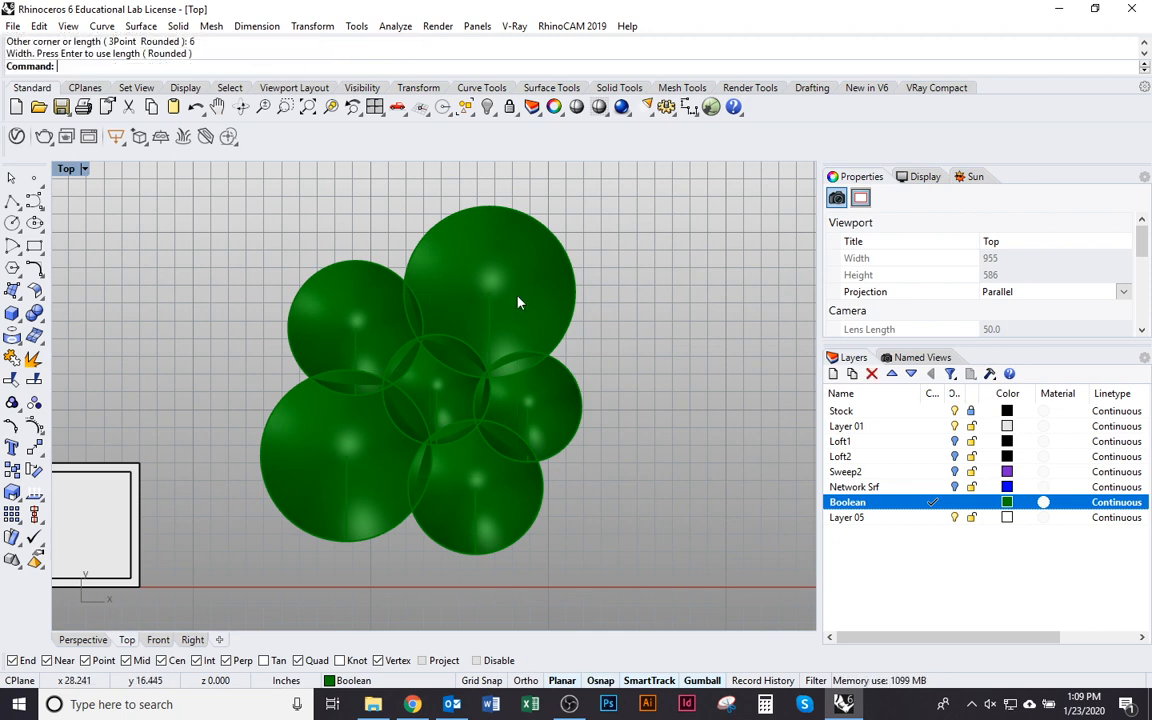
Step: Show the viewport in wireframe and move the square to the middle of the cluster, around the smallest bowl
key("ctrl+alt+w")
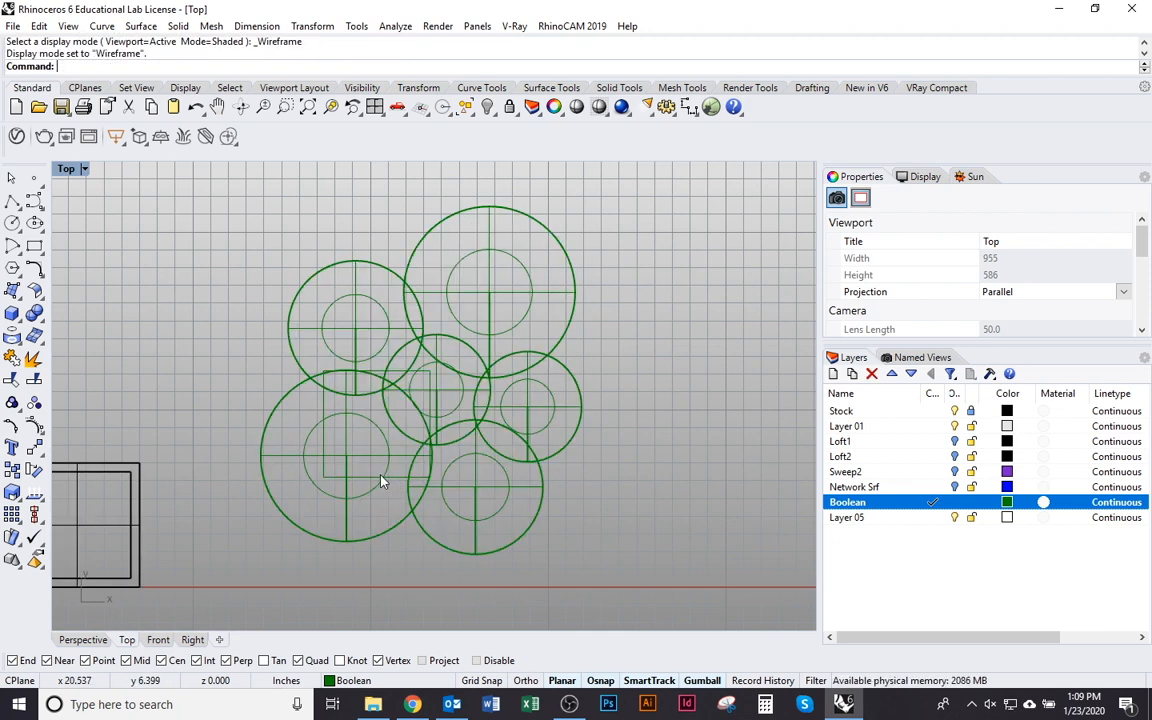
left_click(398, 479)
left_click_drag(398, 477, 454, 442)
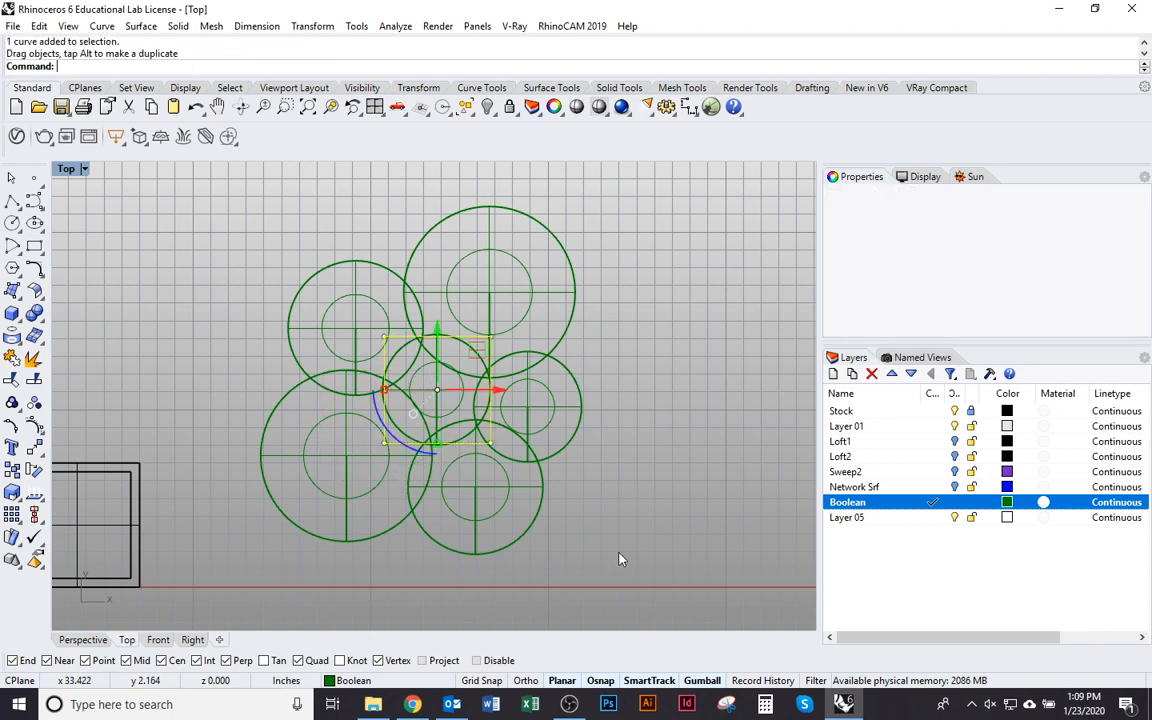
Step: Scale all six bowls together uniformly to about half their size, leaving the square out of the selection
left_click_drag(620, 558, 363, 500)
left_click(488, 392, "shift")
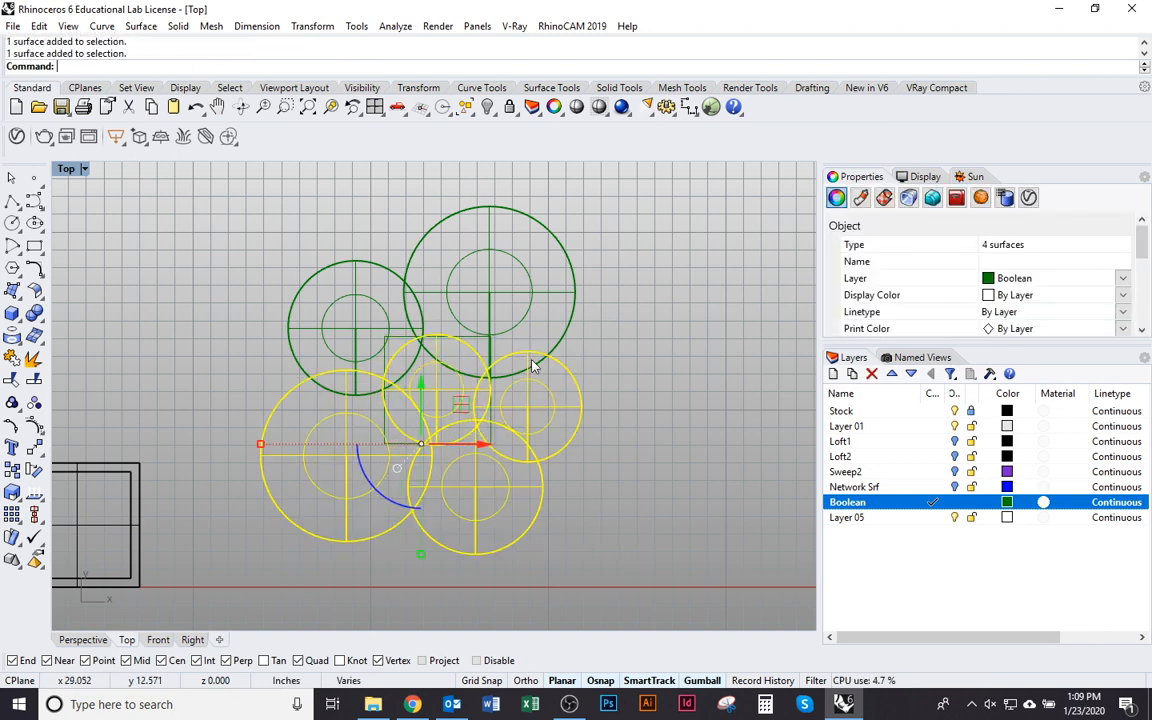
left_click(533, 366, "shift")
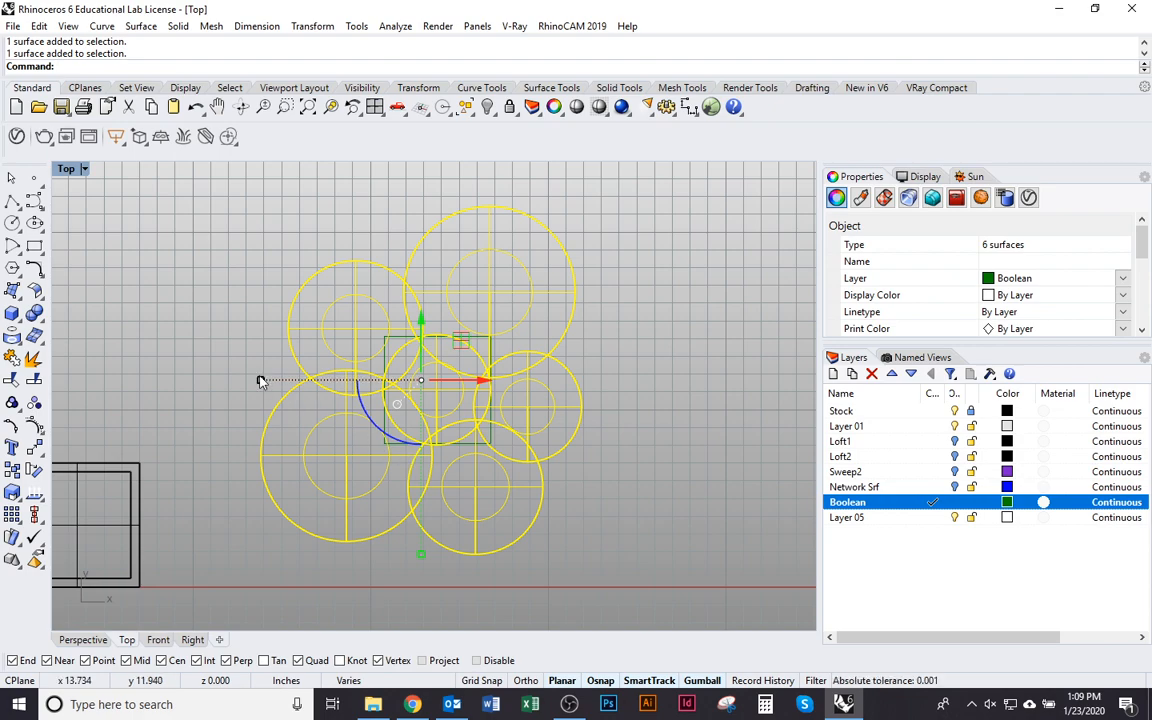
left_click_drag(258, 381, 339, 380, "shift")
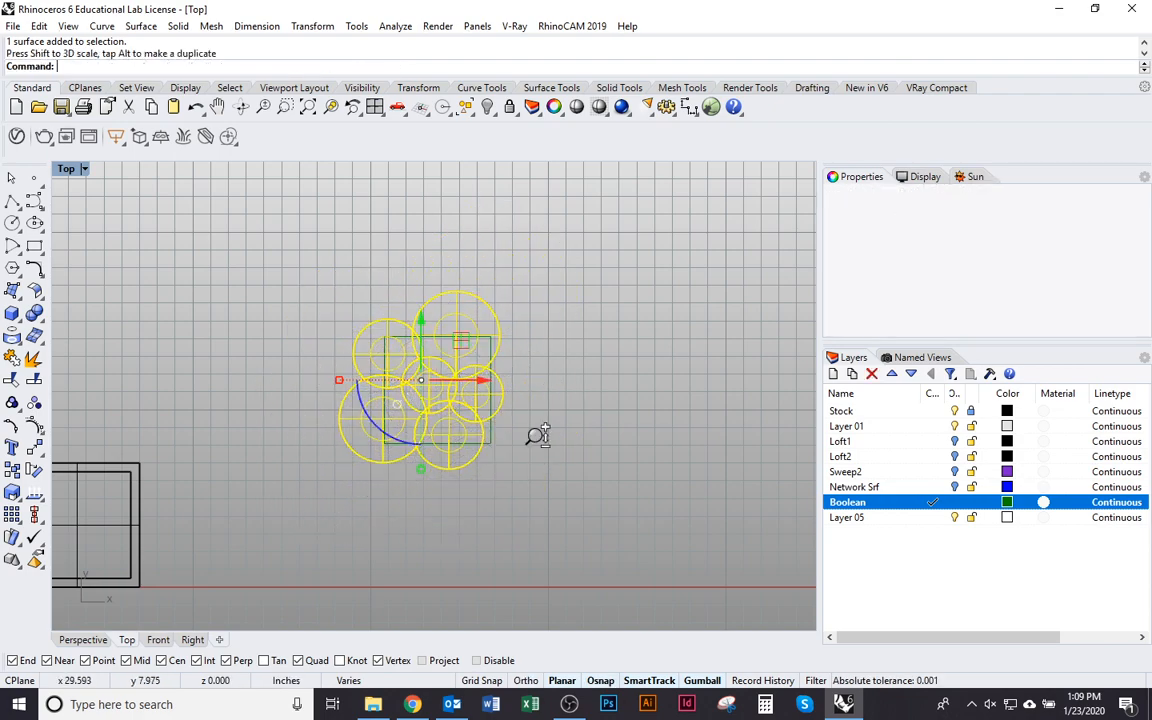
scroll(537, 435, "up", 5)
key("Escape")
scroll(465, 380, "down", 3)
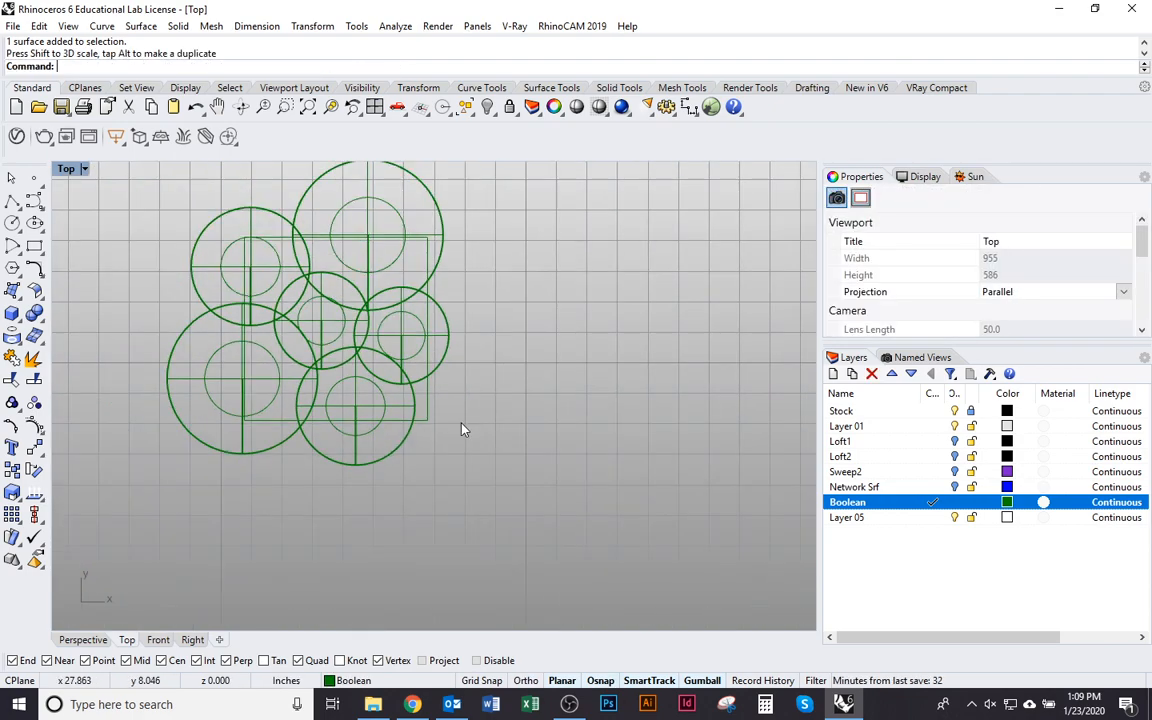
Step: Shift the six bowls horizontally, without the square, so that the cluster overlaps the square on all sides
right_click_drag(461, 429, 479, 496)
left_click_drag(506, 530, 250, 290)
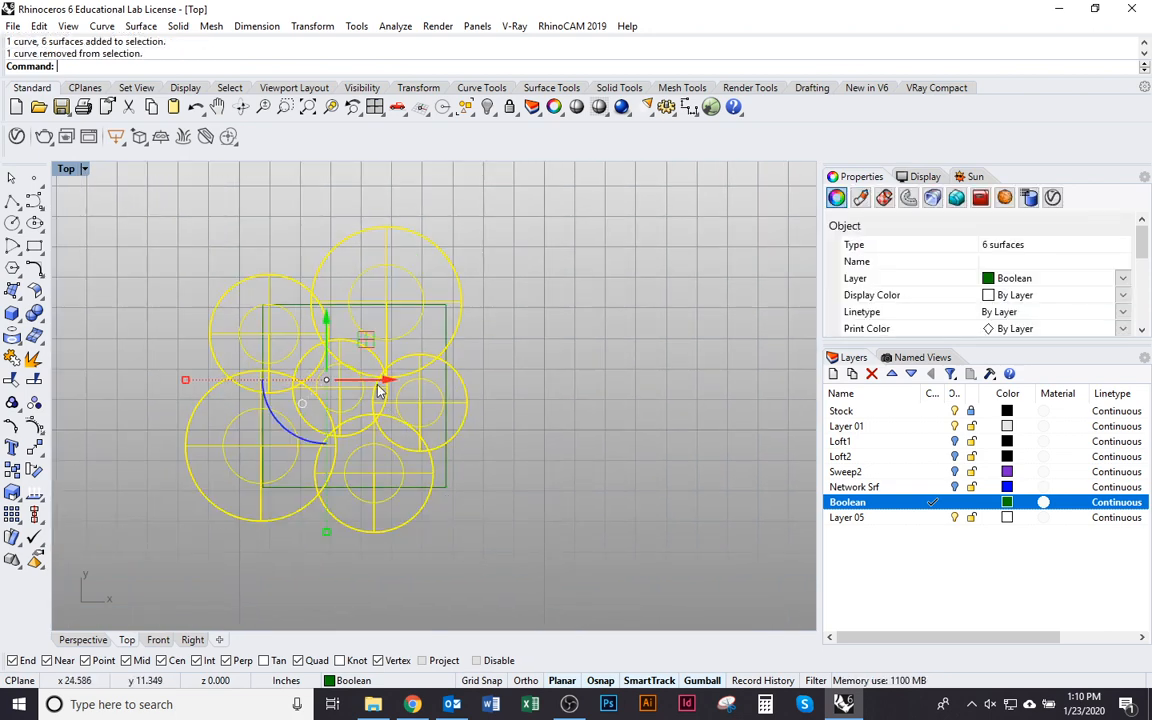
left_click_drag(378, 388, 406, 390)
scroll(273, 401, "up", 4)
right_click_drag(305, 383, 292, 419)
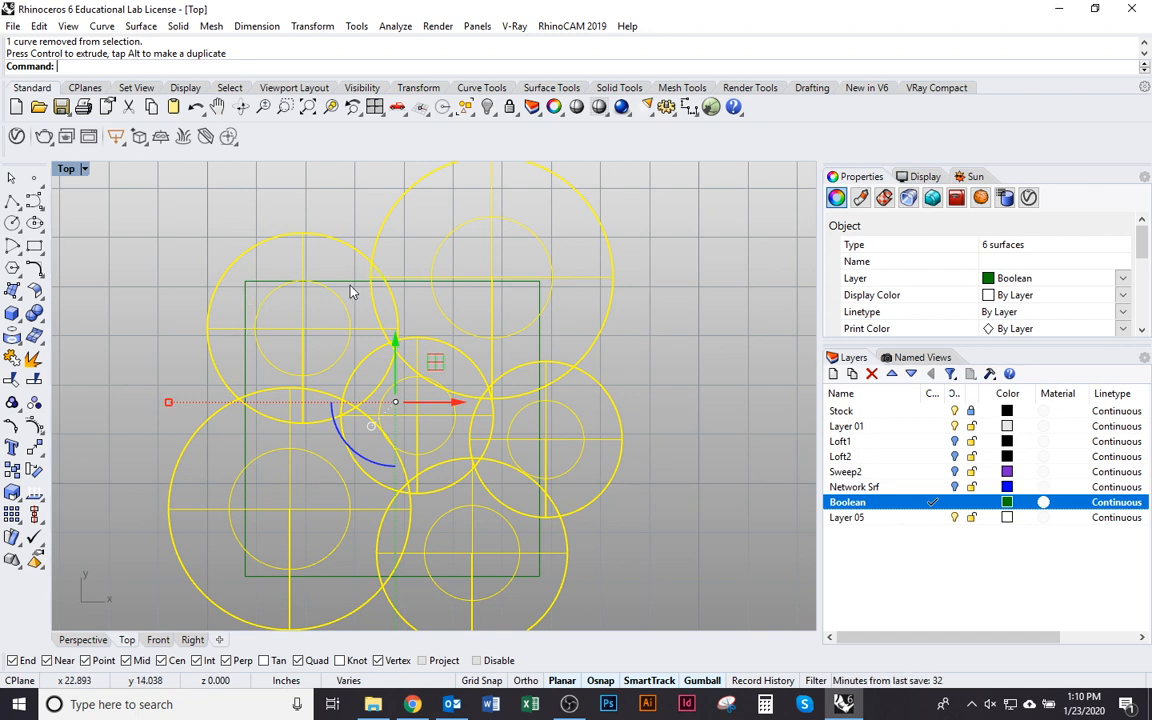
left_click_drag(352, 284, 376, 250)
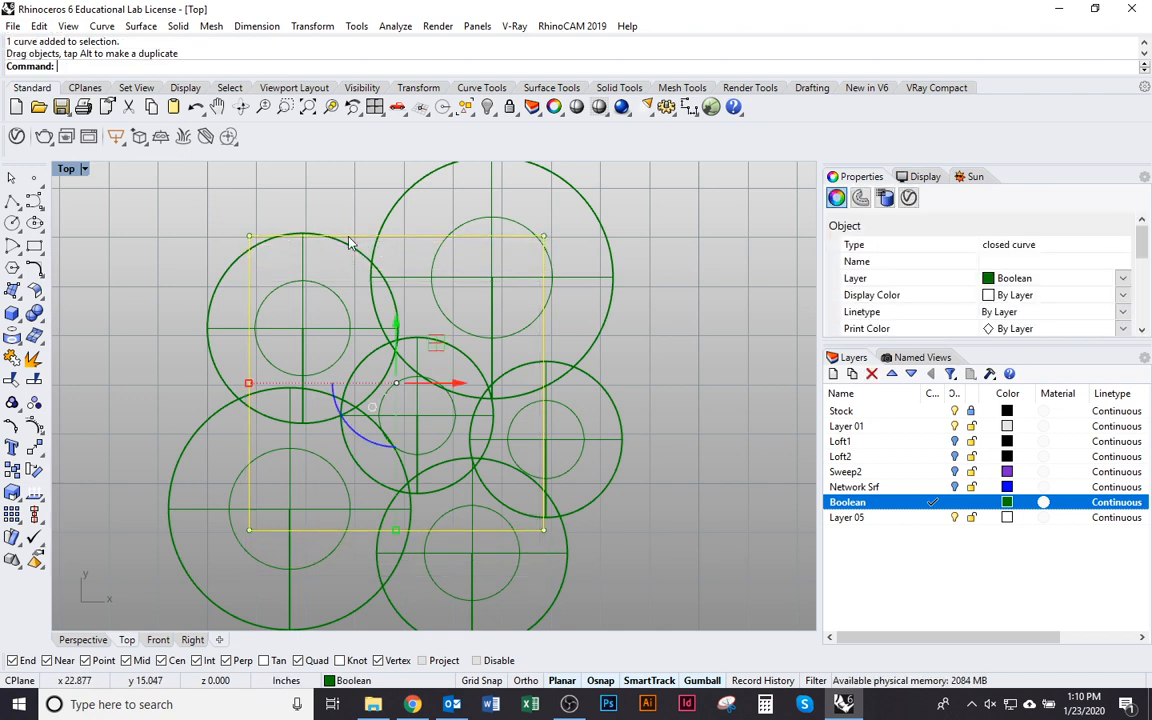
key("ctrl+z")
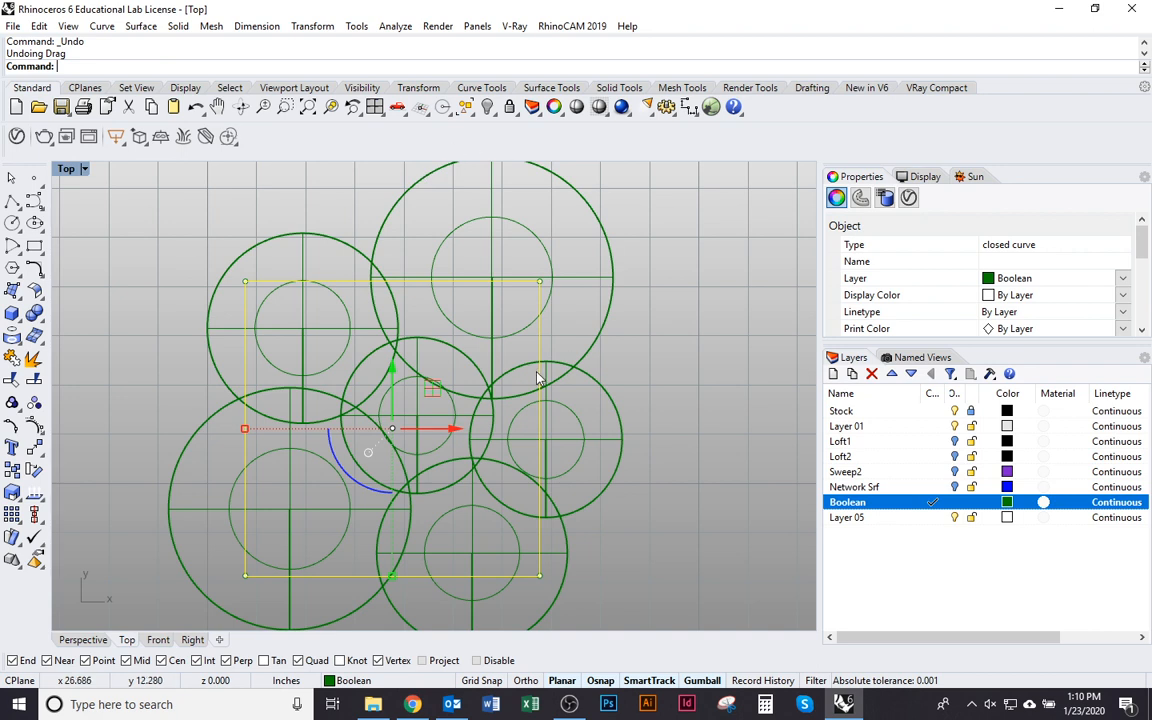
right_click_drag(502, 476, 516, 450)
left_click(643, 538)
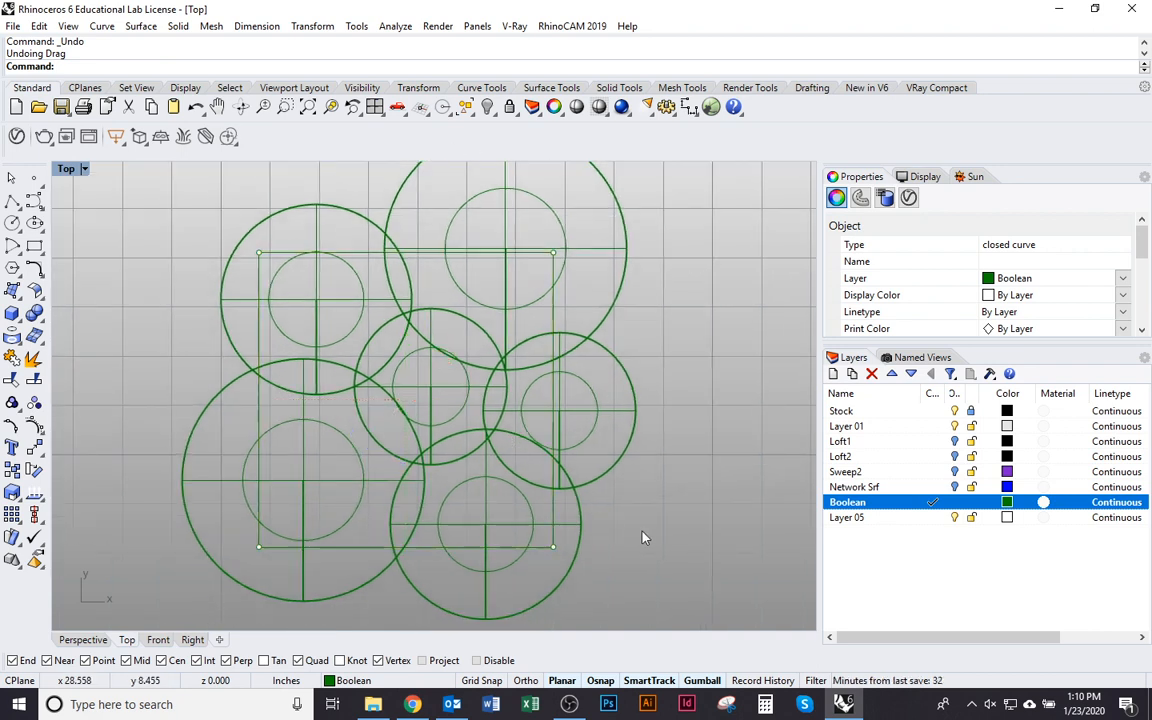
Step: Trim away all bowl portions outside the square using it as the cutting curve, and return to a shaded angled view
left_click(552, 525)
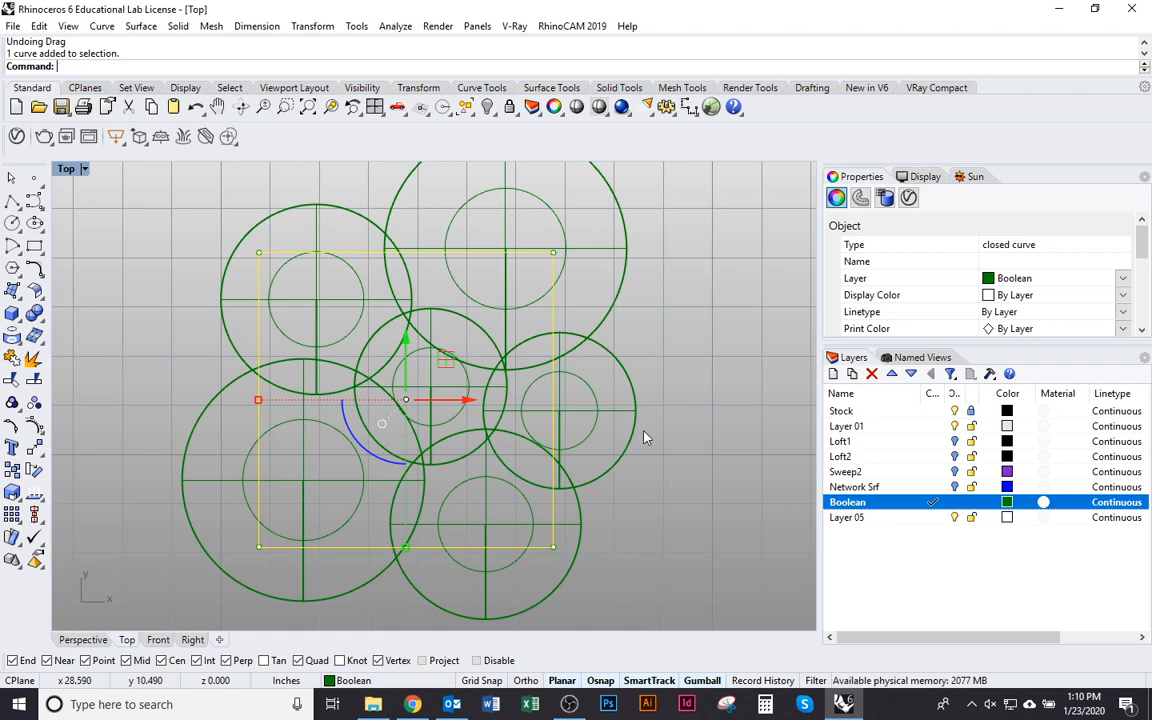
type("trim")
key("Return")
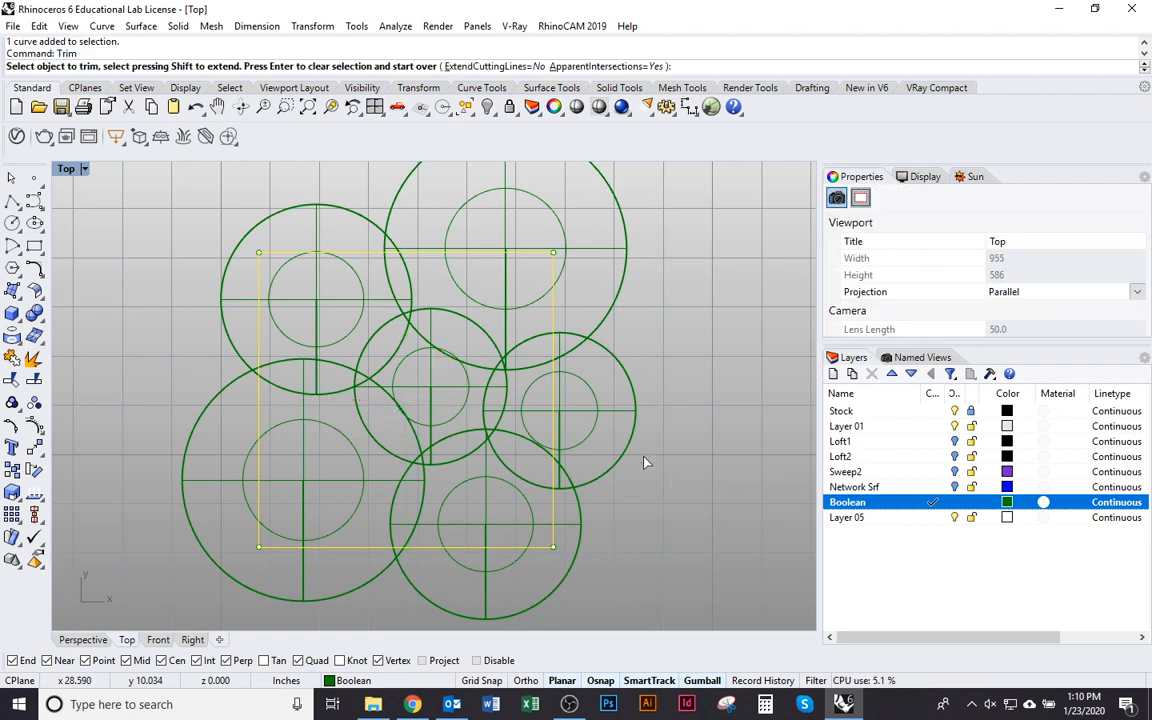
left_click_drag(648, 322, 560, 232)
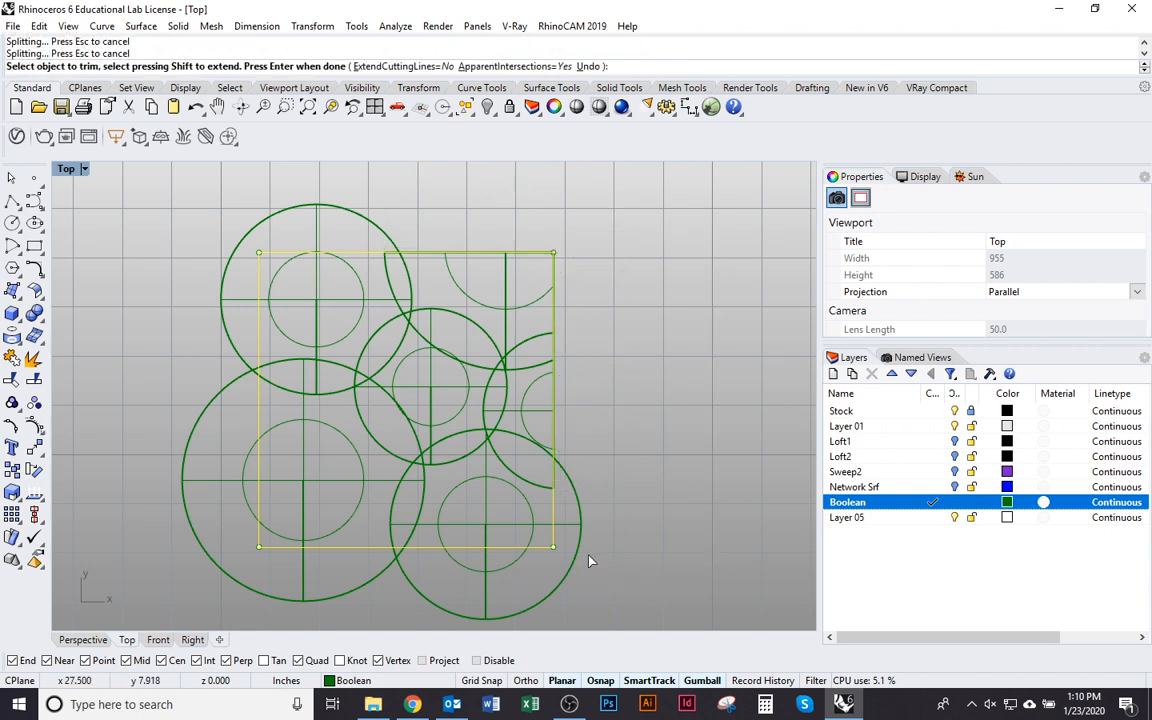
left_click_drag(589, 561, 467, 548)
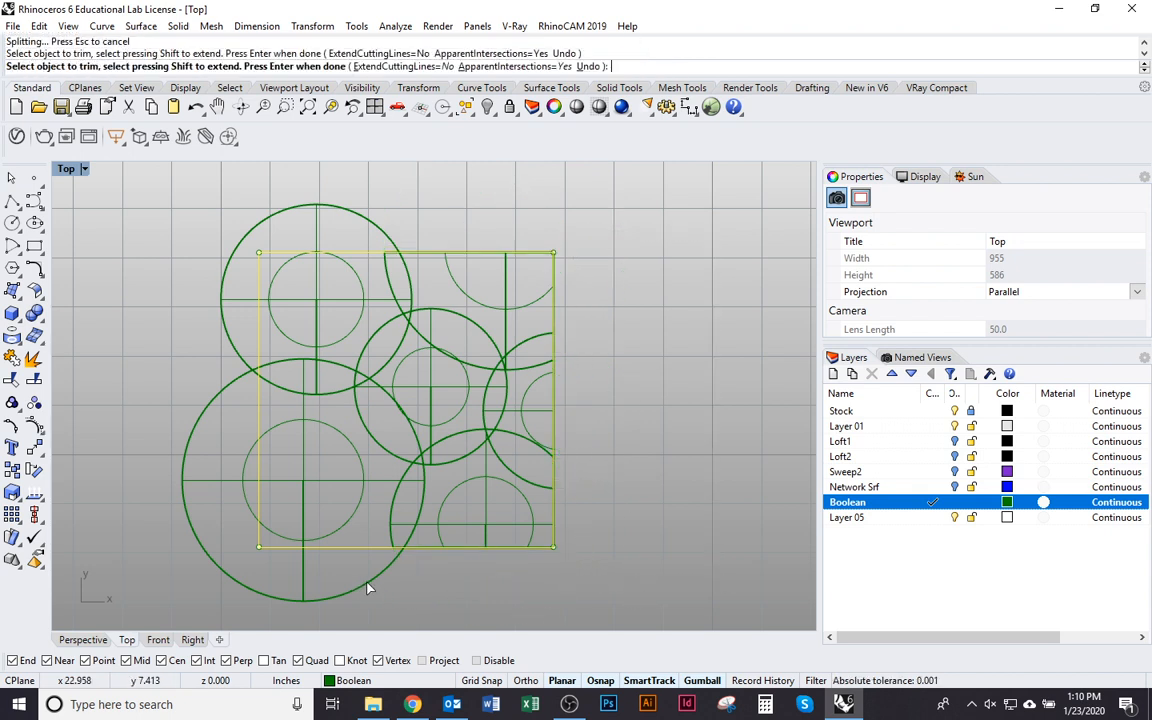
left_click_drag(366, 589, 283, 604)
left_click_drag(218, 303, 350, 231)
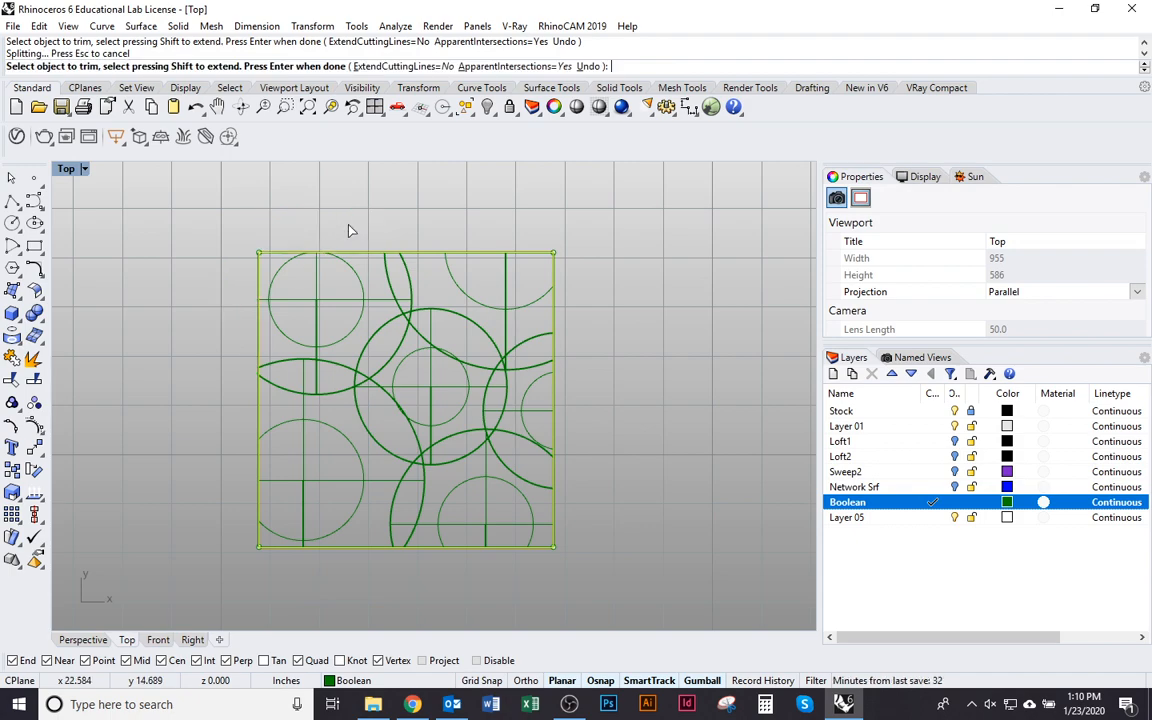
key("Return")
mouse_move(630, 507)
right_mouse_down("ctrl+shift")
mouse_move(549, 494)
mouse_move(470, 330)
mouse_move(373, 360)
mouse_move(577, 372)
mouse_move(556, 442)
mouse_move(681, 463)
mouse_move(589, 460)
mouse_move(566, 484)
mouse_move(575, 515)
mouse_move(553, 473)
mouse_move(527, 470)
right_mouse_up("ctrl+shift")
key("ctrl+alt+s")
Step: Join the two trimmed surfaces of the nearest corner bowl into one polysurface
left_click(529, 474)
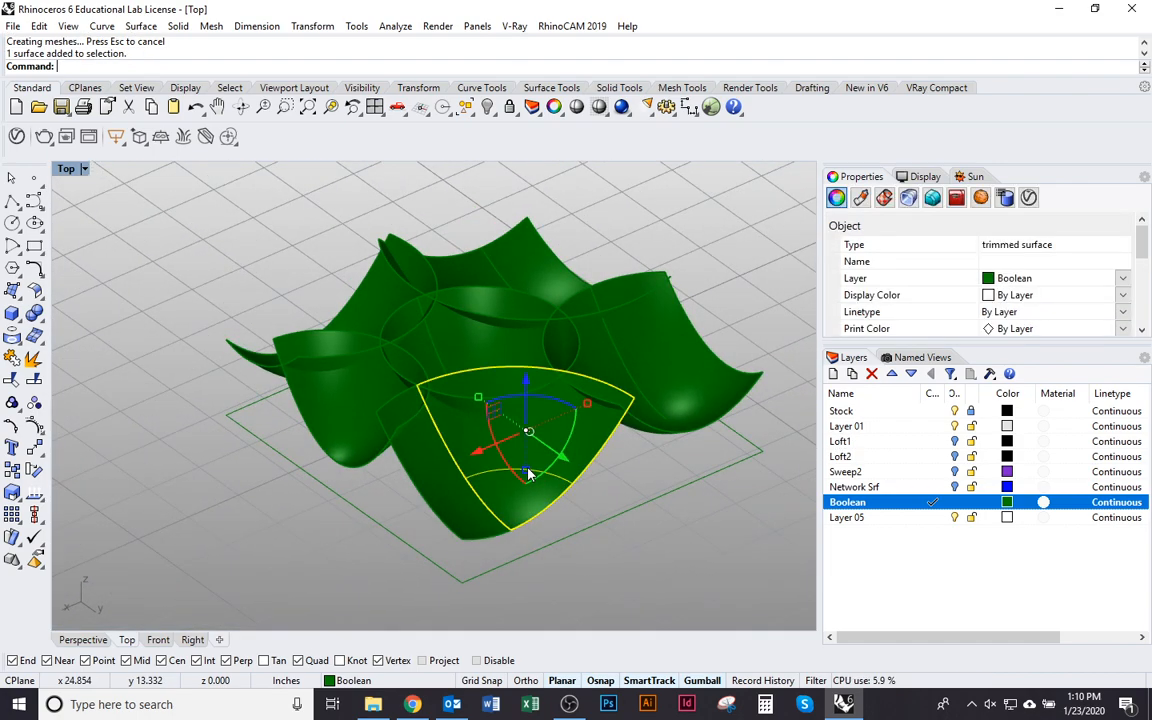
left_click(437, 490, "shift")
key("ctrl+j")
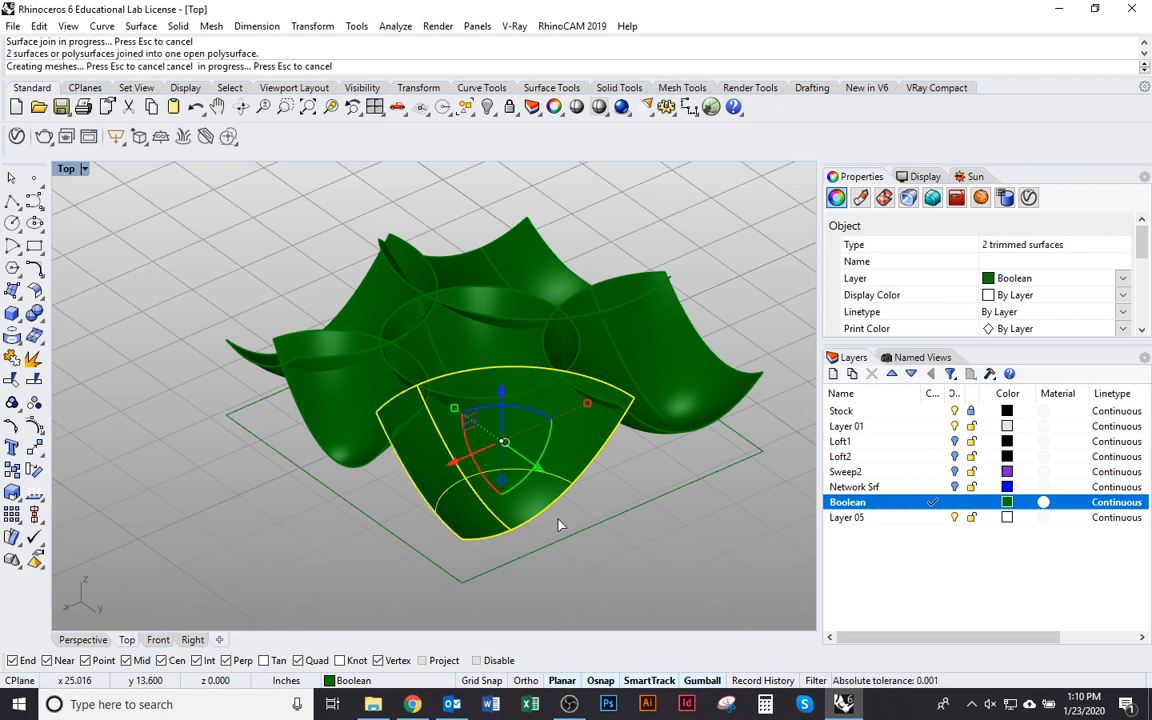
left_click(643, 373)
right_click_drag(643, 373, 588, 488, "ctrl+shift")
key("Escape")
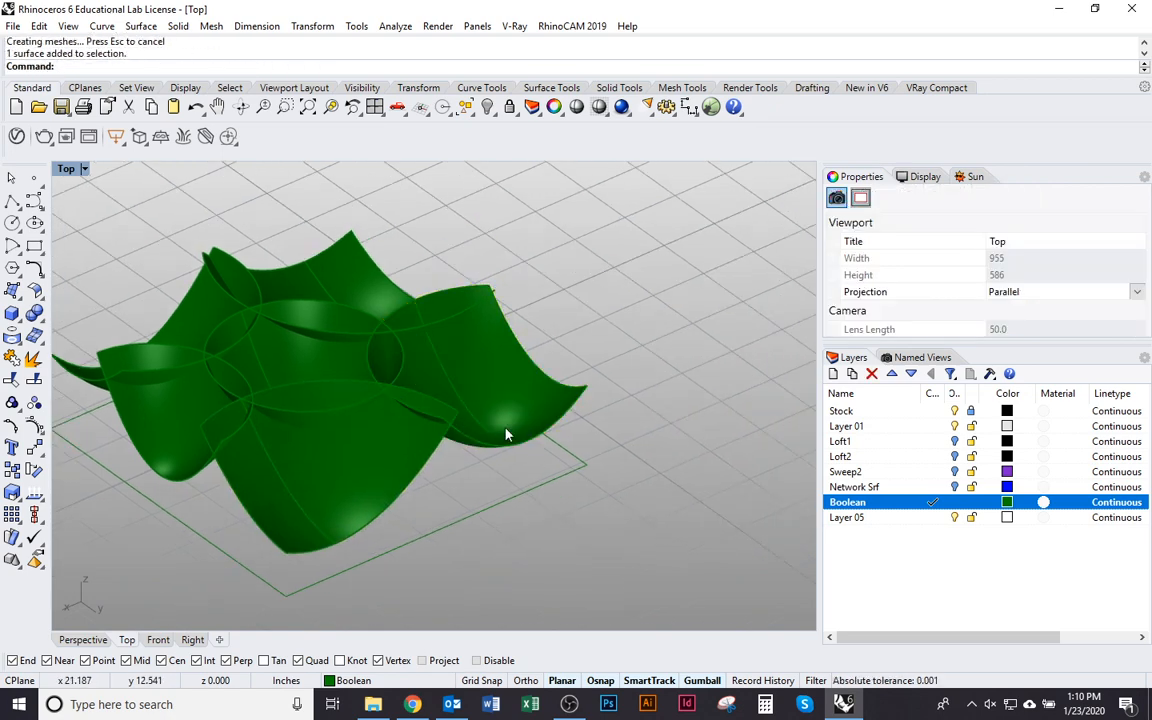
right_click_drag(506, 435, 483, 473, "ctrl+shift")
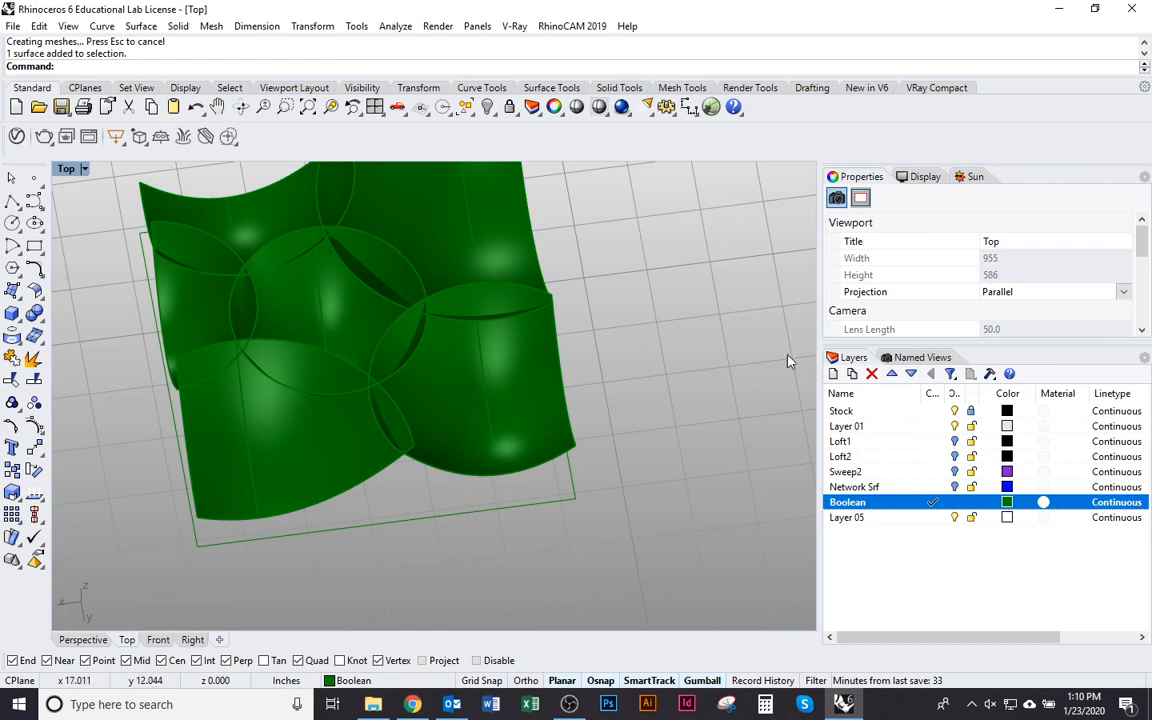
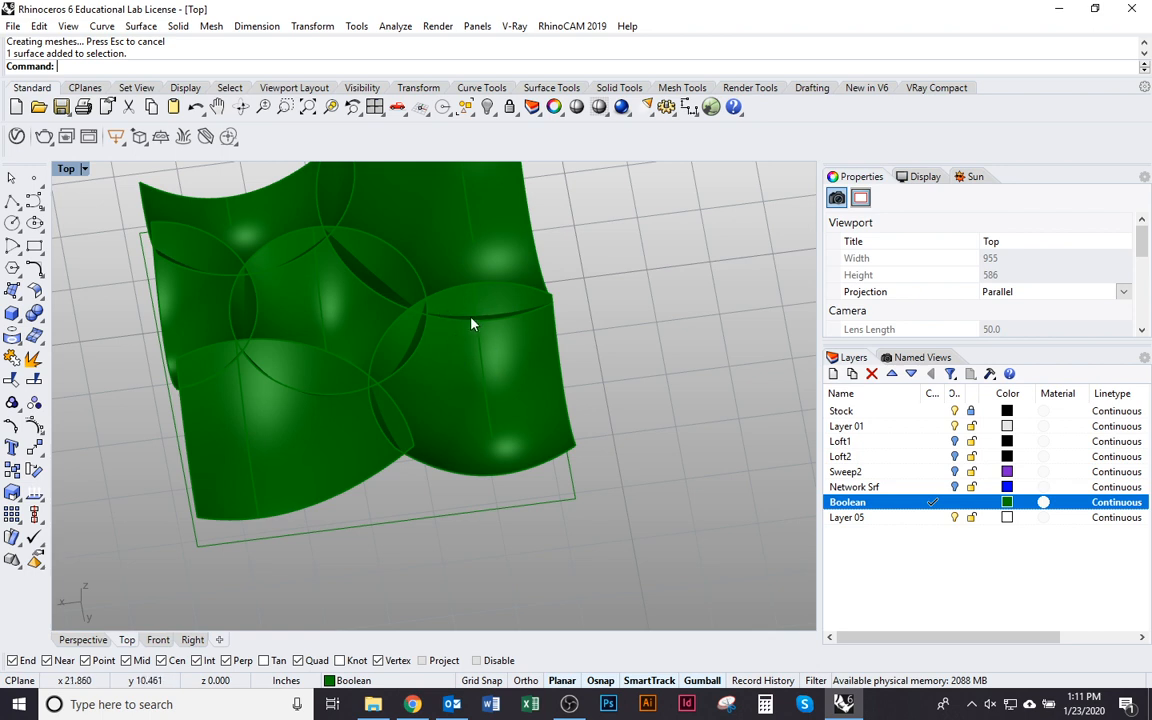
Step: Create a solid sphere beside the trimmed bowls, select it to examine its seam, and delete it
left_click(14, 314)
left_click(80, 321)
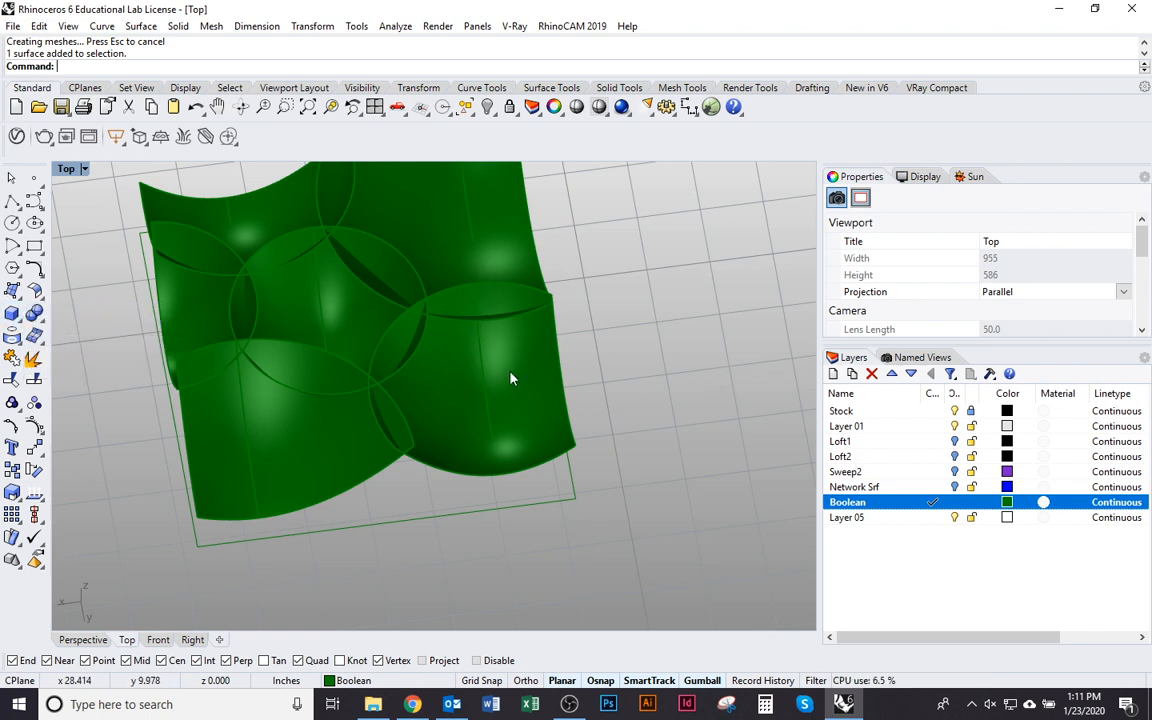
right_click_drag(712, 395, 527, 362)
left_click(532, 358)
left_click(584, 420)
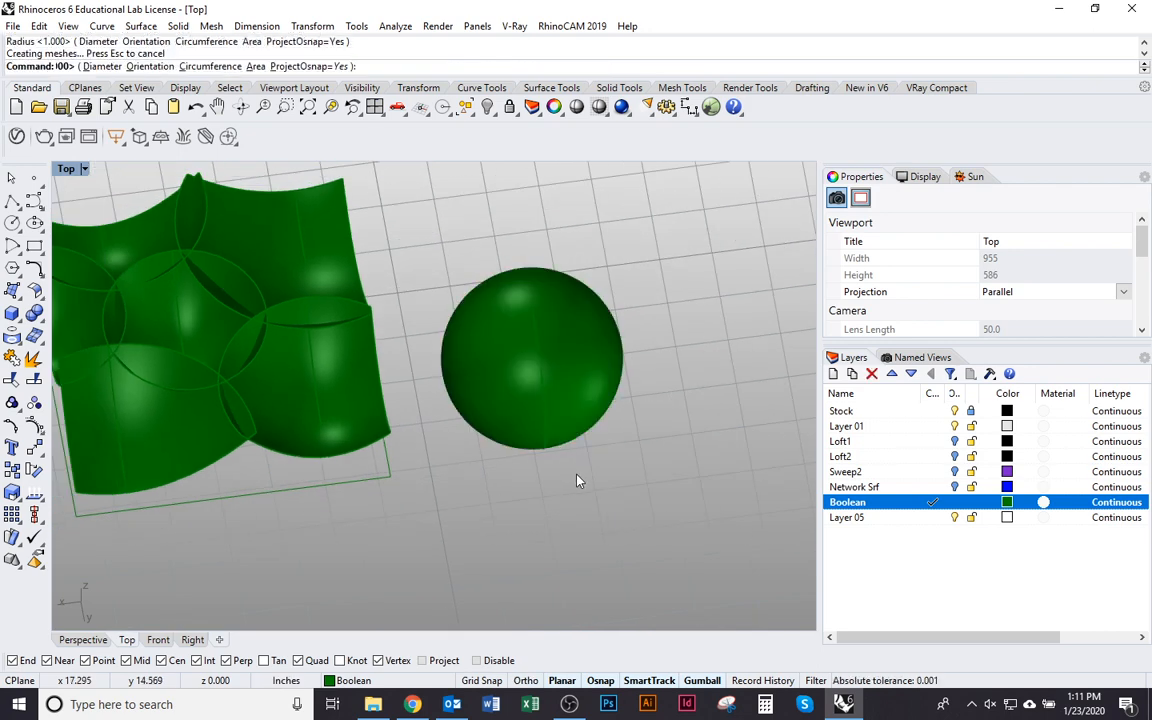
mouse_move(580, 478)
right_mouse_down()
mouse_move(676, 437)
mouse_move(455, 318)
right_mouse_up()
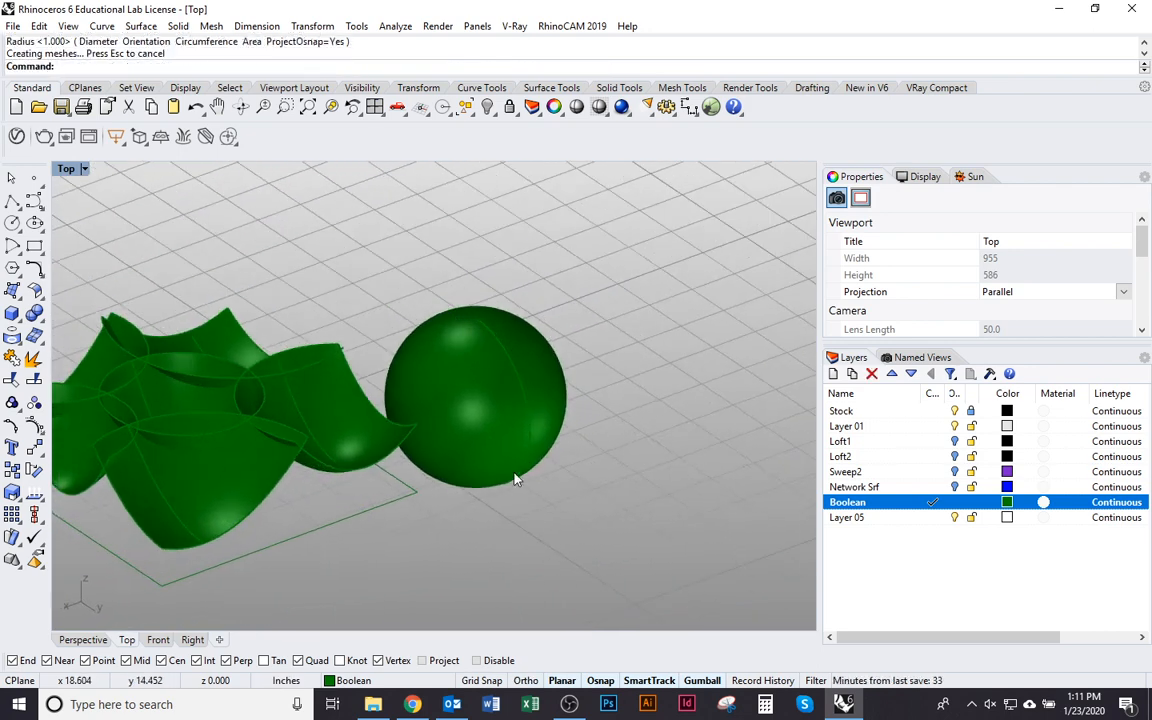
left_click(506, 357)
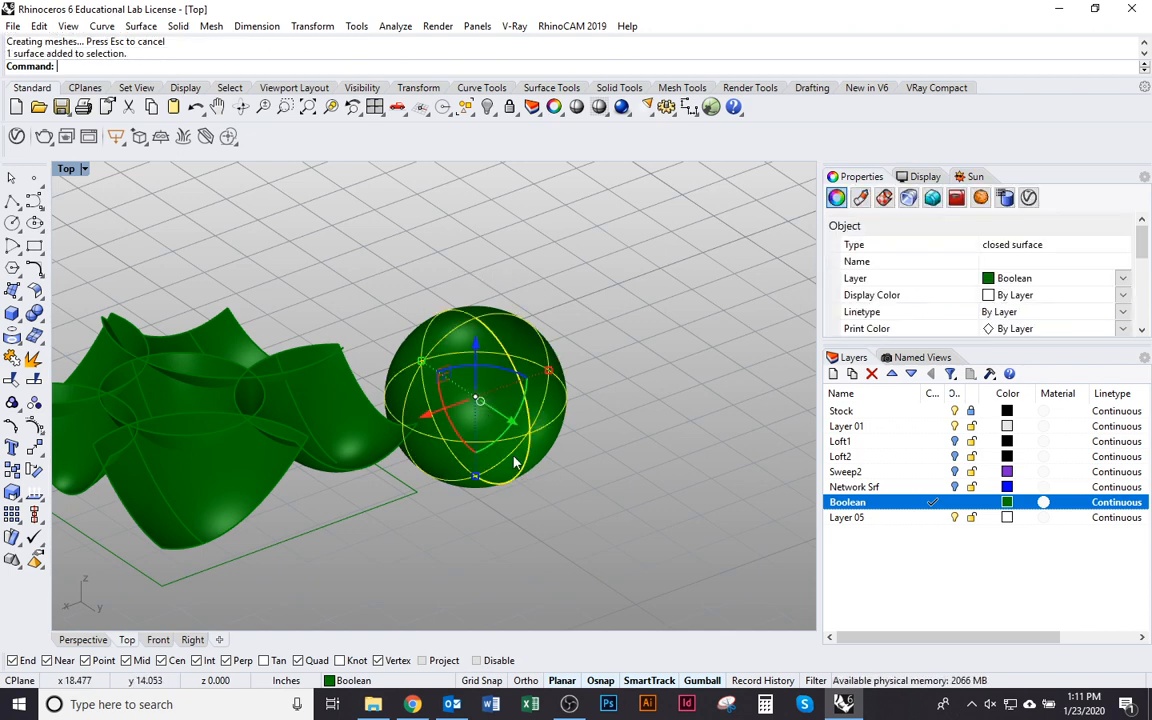
right_click_drag(506, 357, 564, 259)
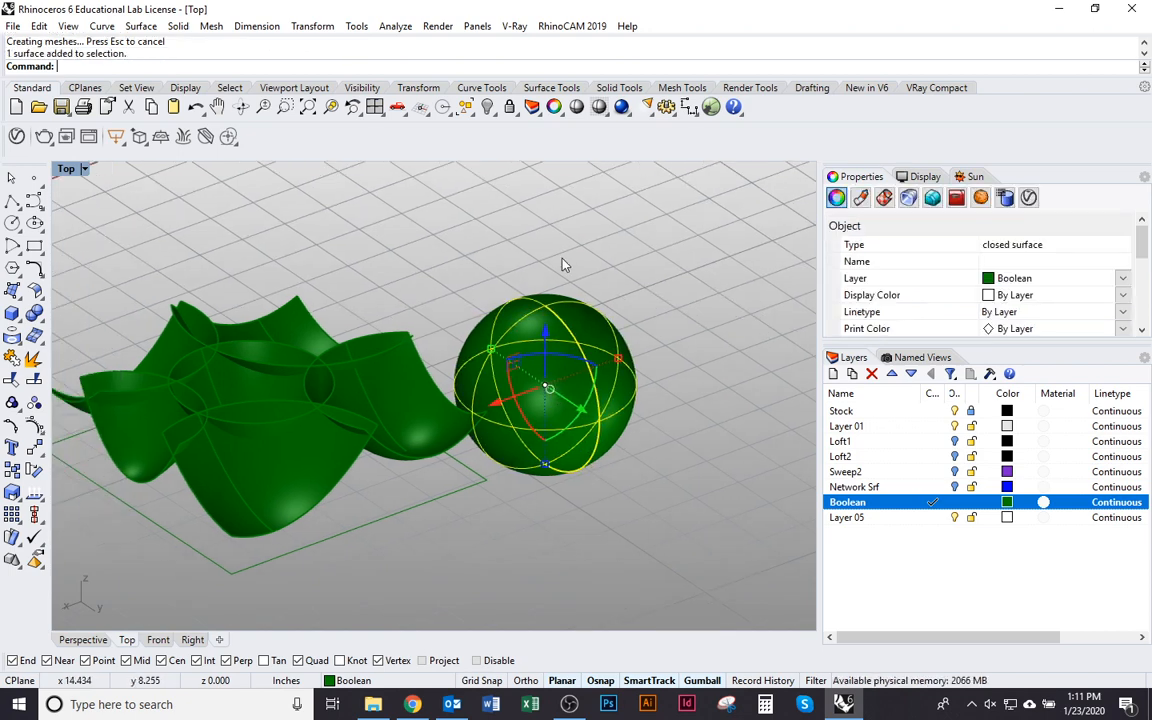
left_click(674, 533)
left_click(568, 408)
key("Delete")
Step: Undo the sphere operations and the join of the corner bowl's two surfaces
right_click_drag(322, 556, 293, 533)
left_click(293, 533)
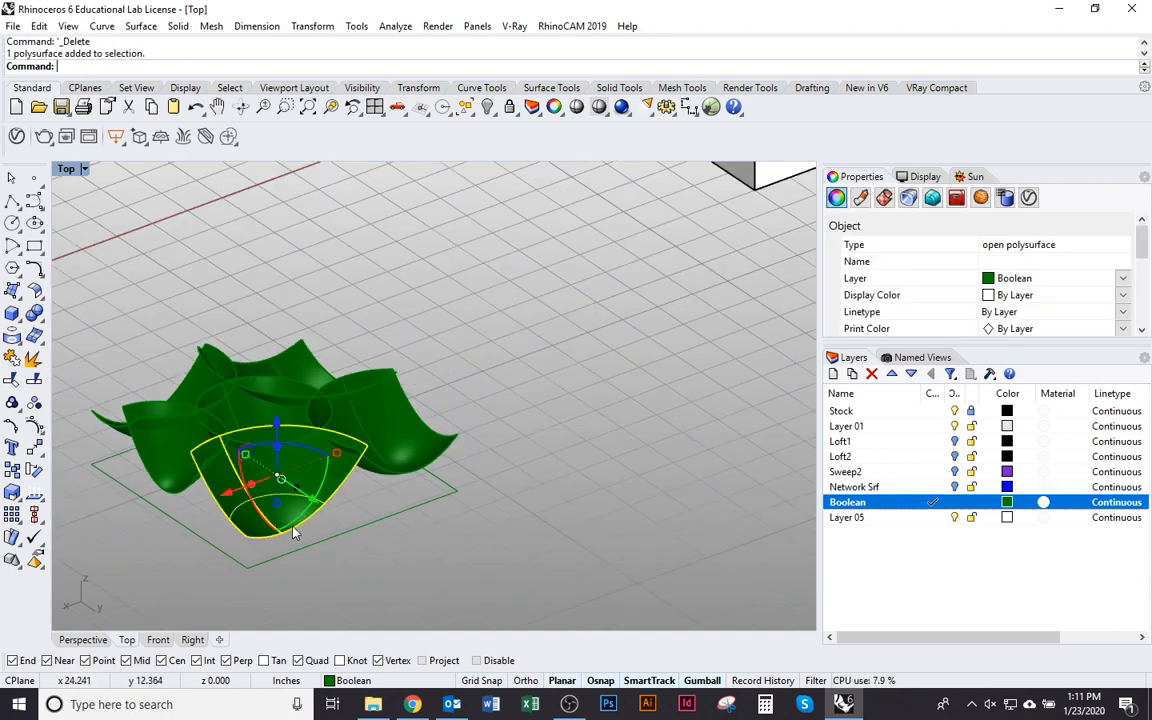
key("ctrl+z")
scroll(293, 533, "up", 4)
key("ctrl+z")
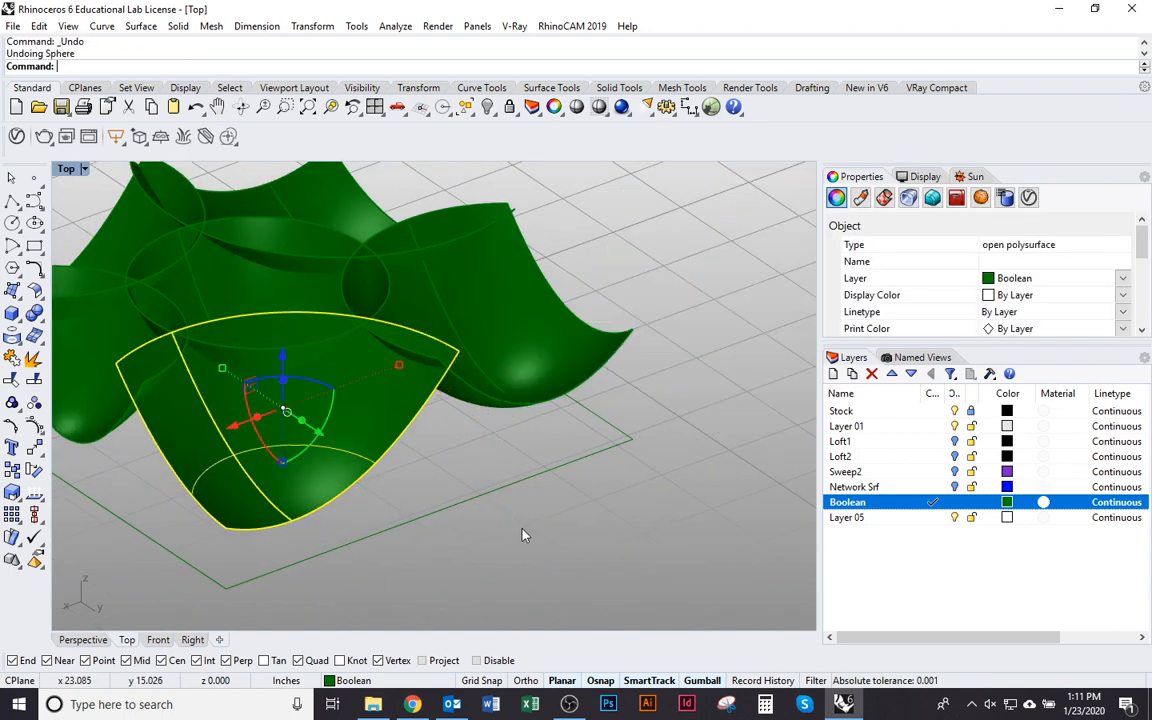
Step: Select the corner bowl's two trimmed surfaces one at a time to examine where the bowl is split along its seam
left_click(380, 496)
left_click(283, 476)
left_click(185, 345)
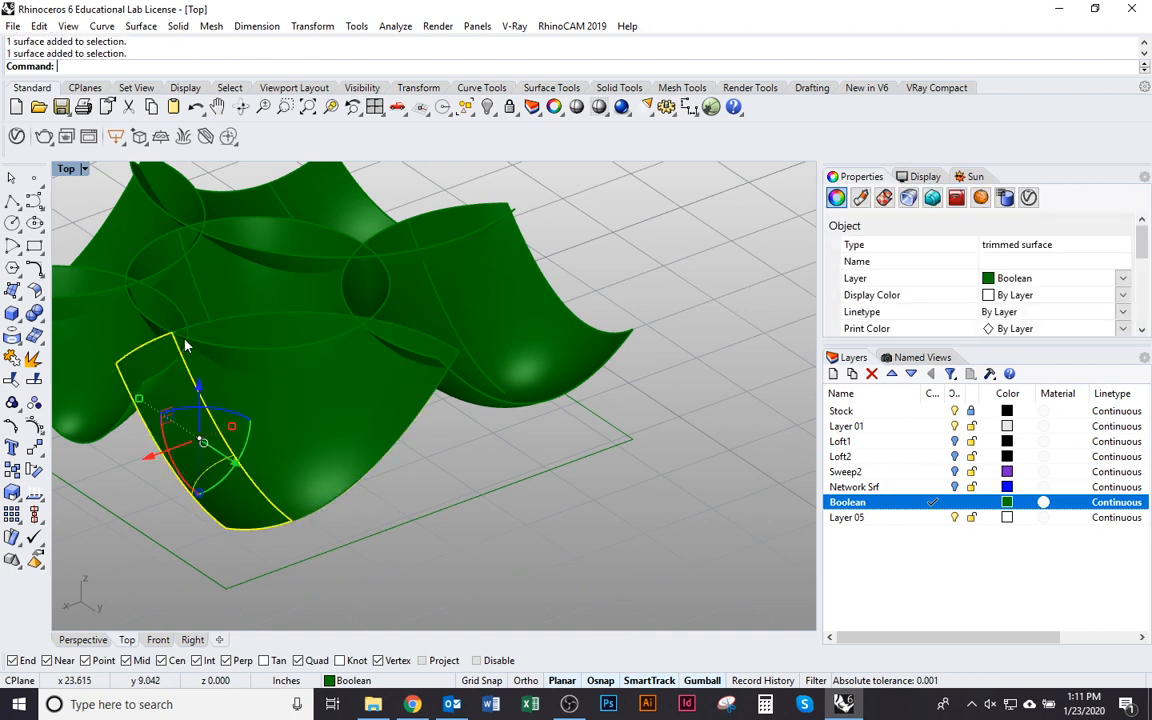
left_click(316, 404)
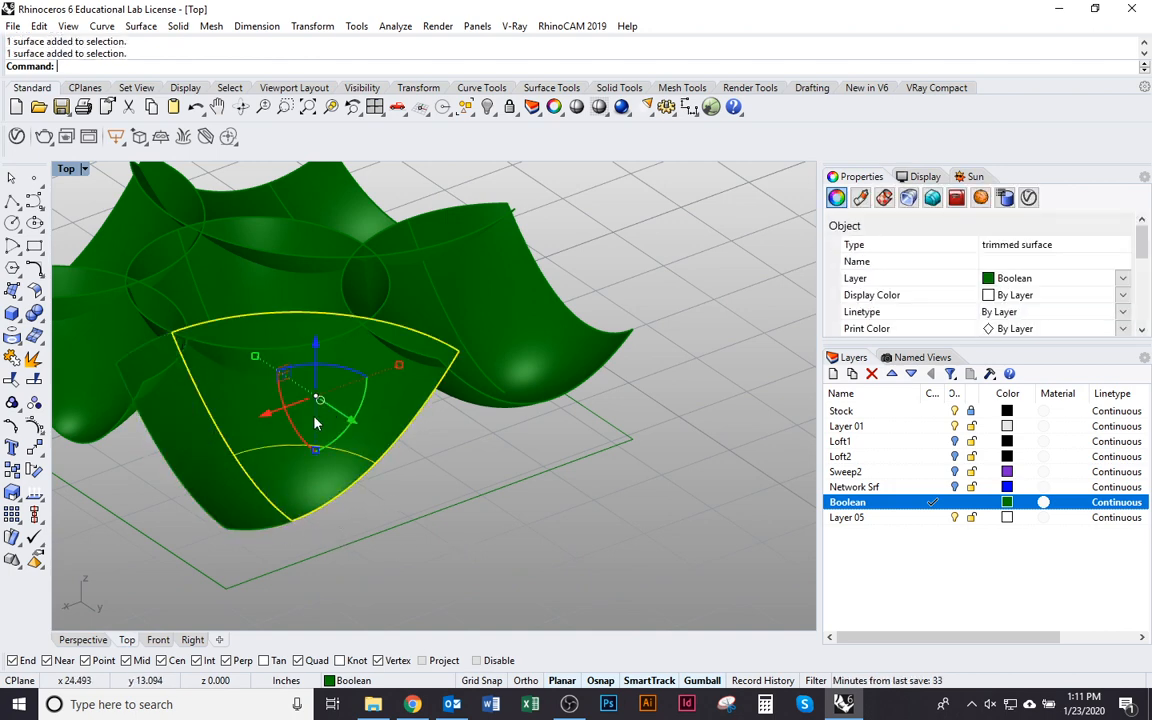
left_click(234, 443)
right_click_drag(234, 443, 368, 476)
left_click(335, 430)
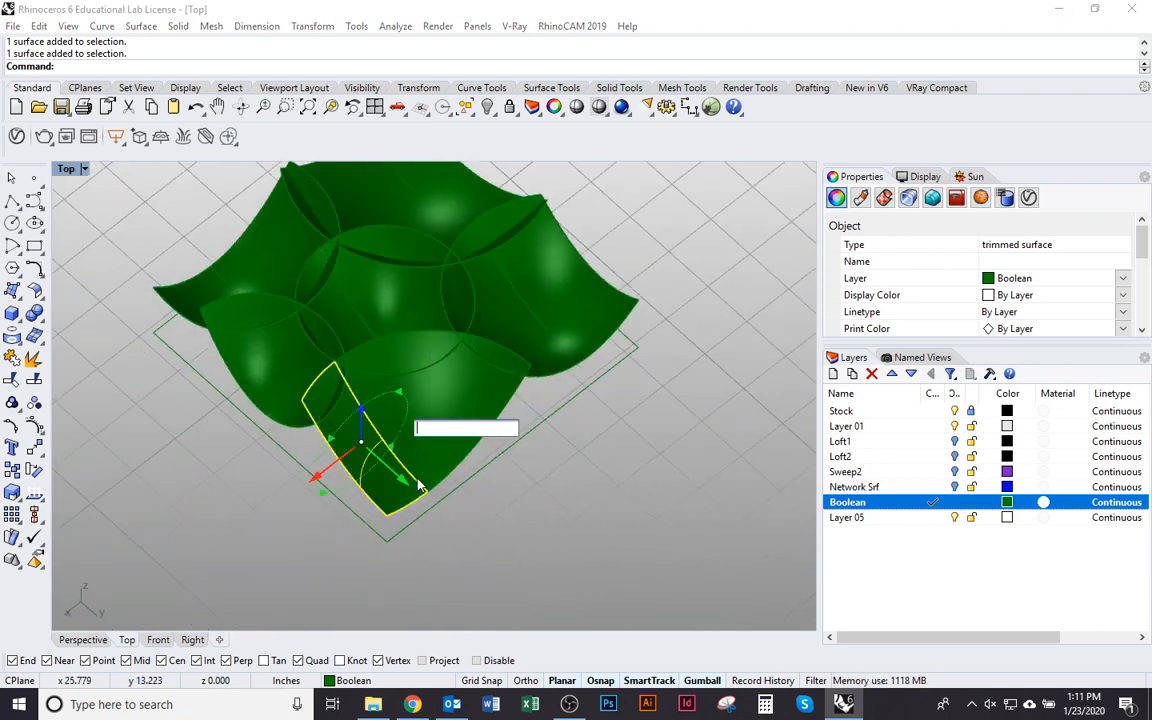
left_click(511, 590)
right_click_drag(511, 590, 427, 509)
left_click(427, 509)
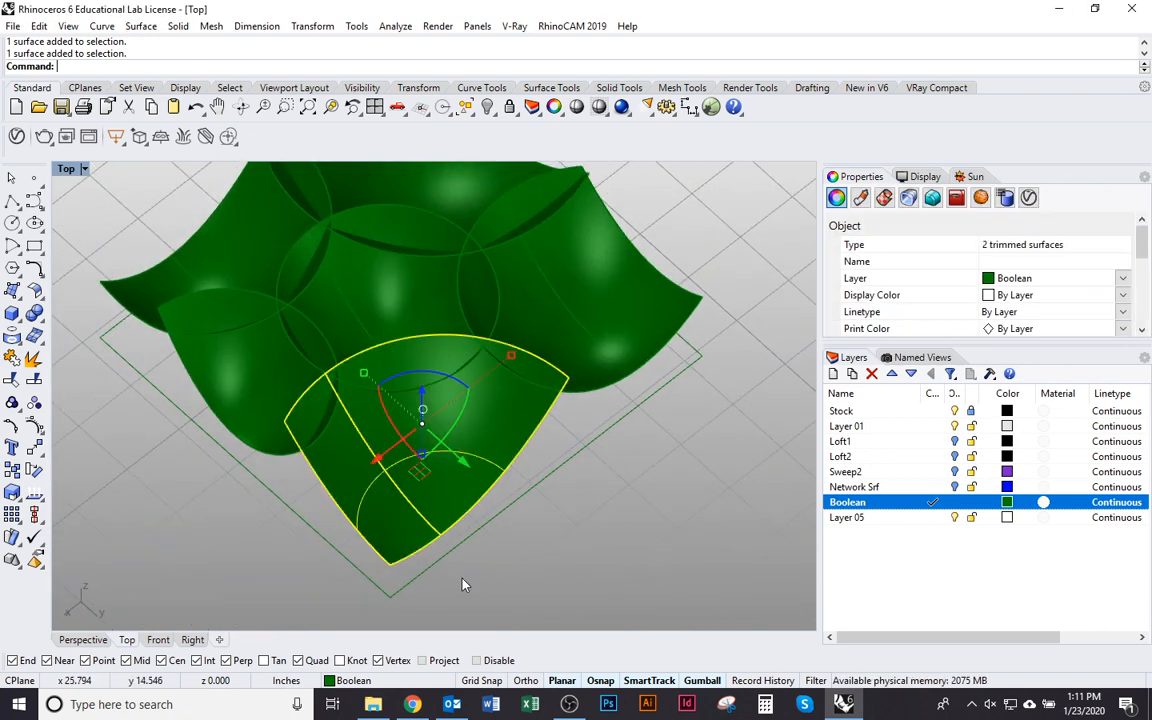
left_click(522, 560)
left_click(287, 333)
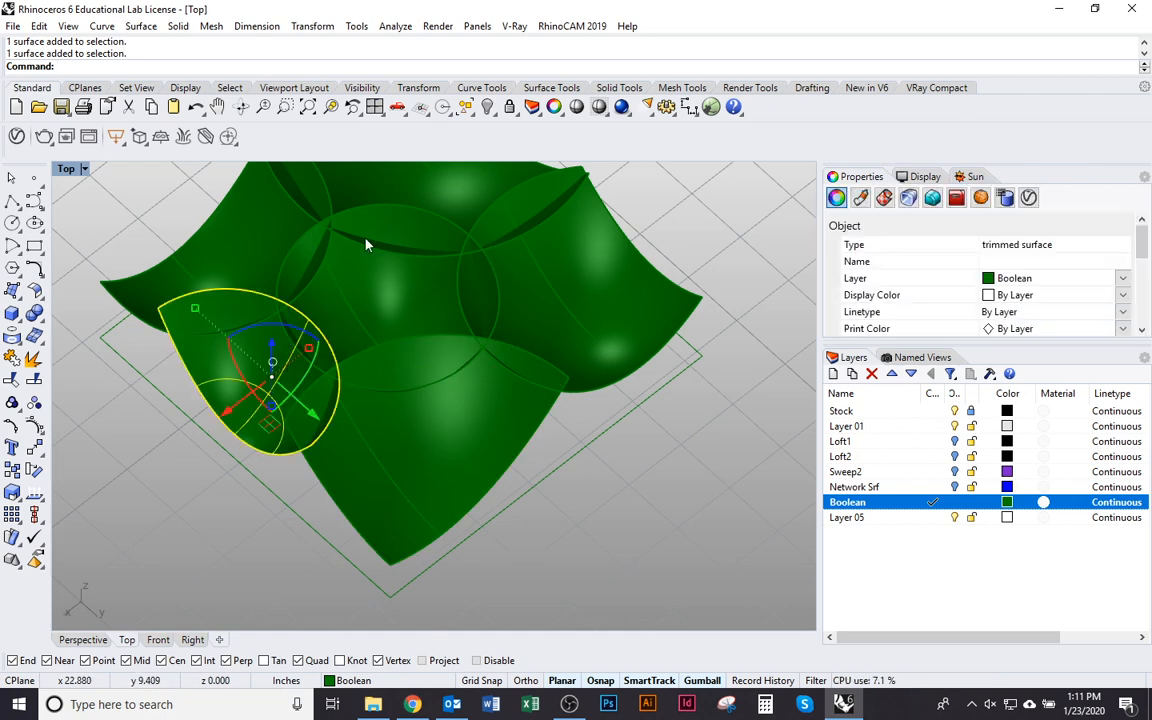
right_click_drag(366, 244, 347, 386)
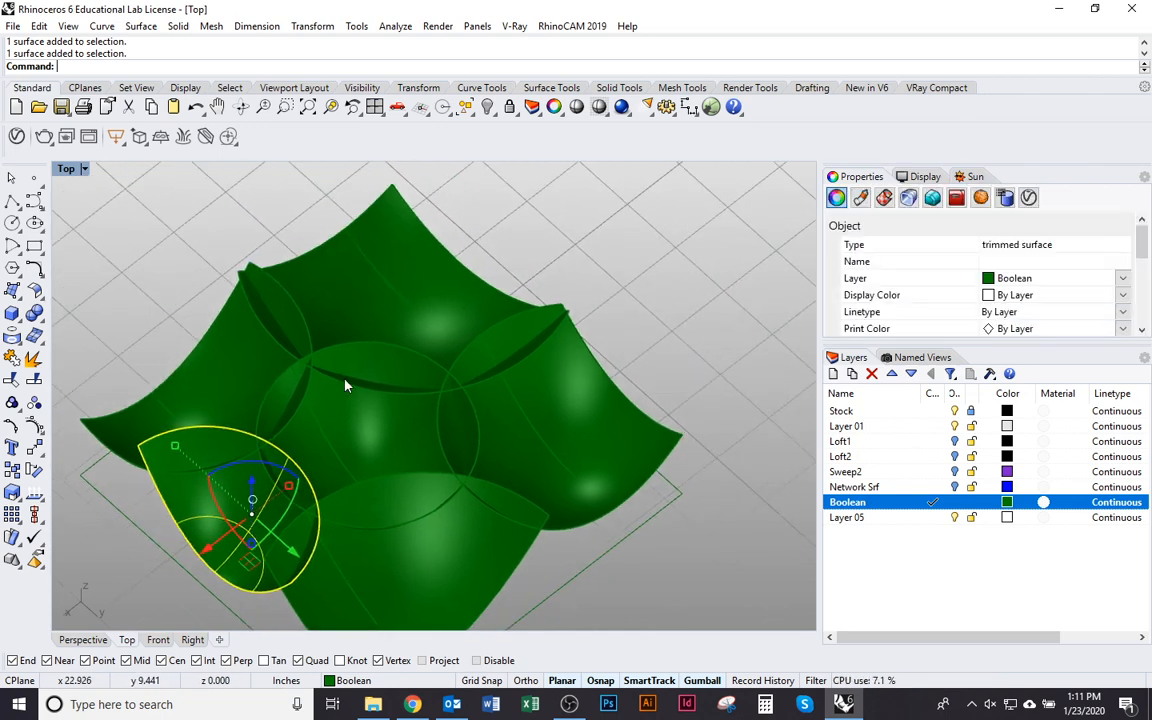
Step: Split the far corner bowl, using the left corner, central and right corner bowls as cutting objects
left_click(381, 307)
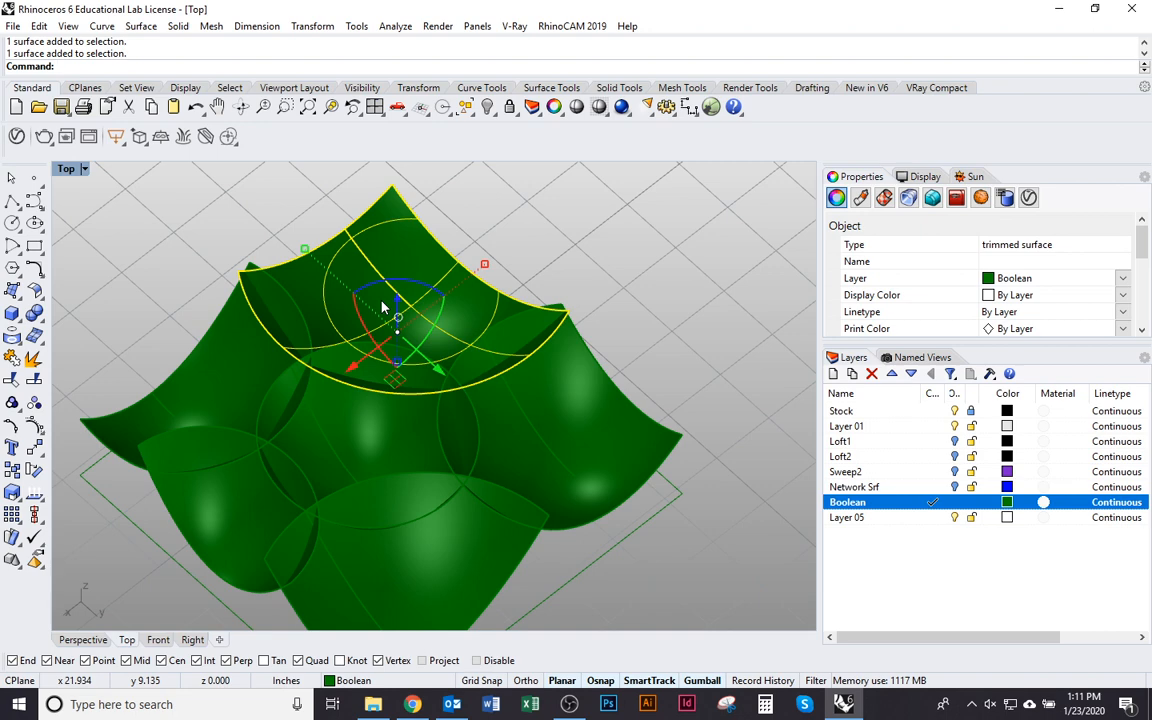
type("Split")
key("Return")
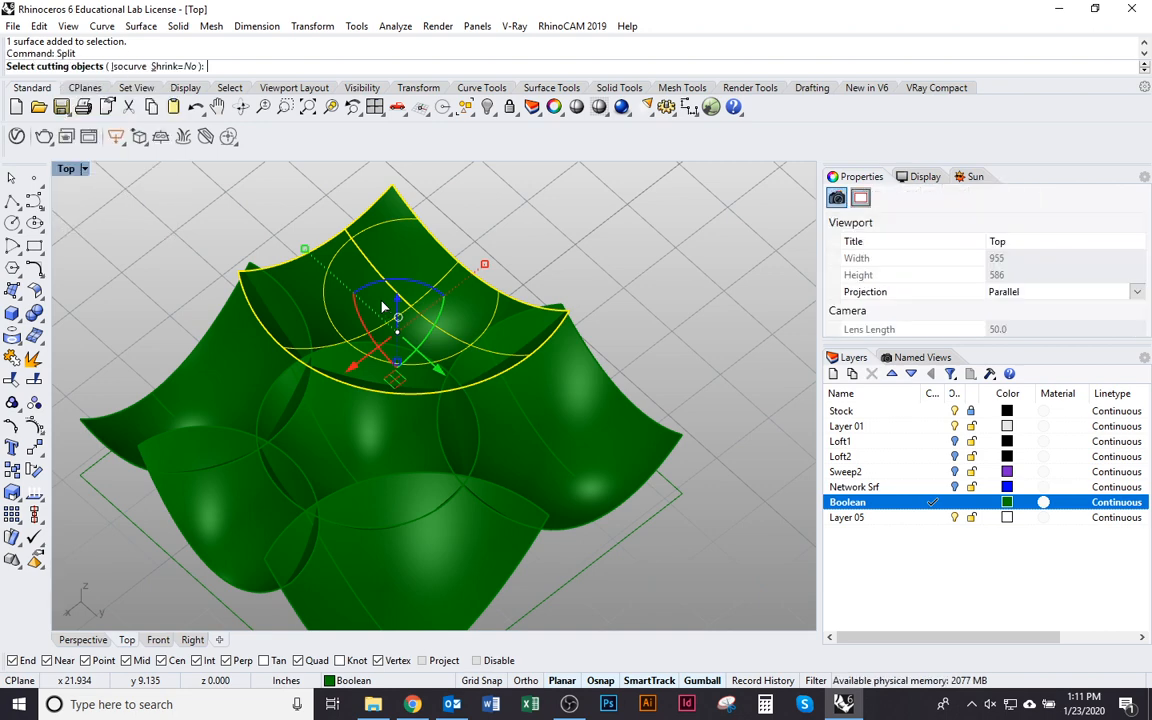
left_click(252, 372)
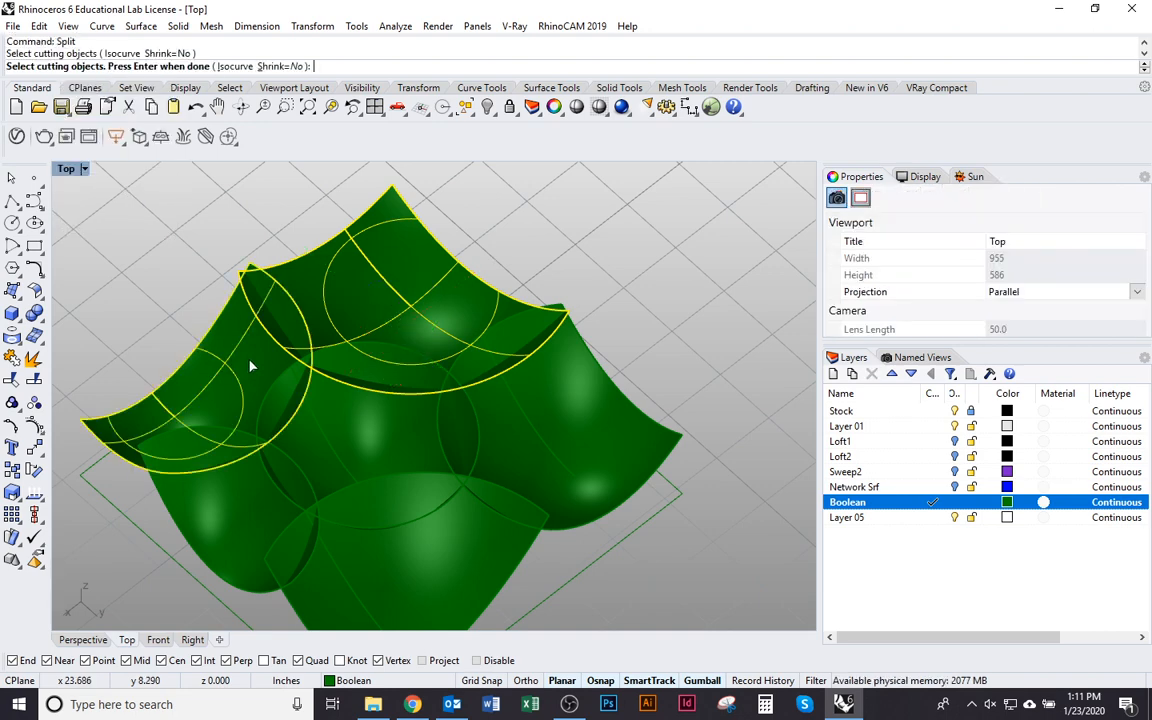
left_click(380, 430)
left_click(540, 444)
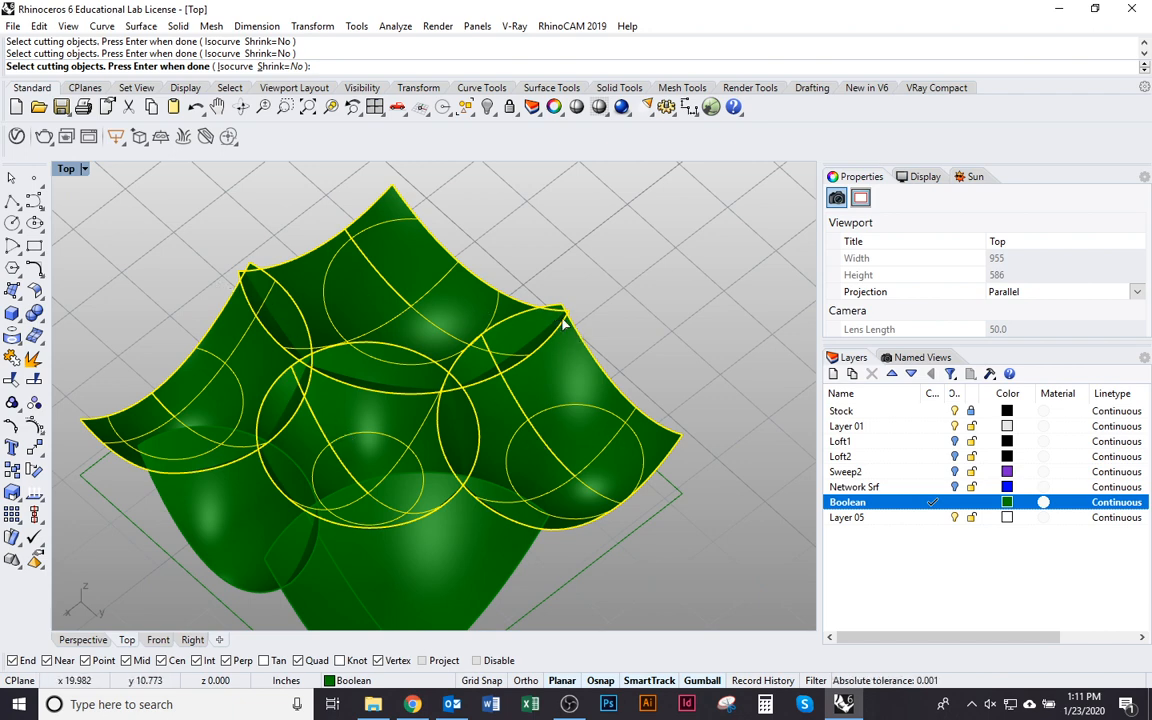
key("Return")
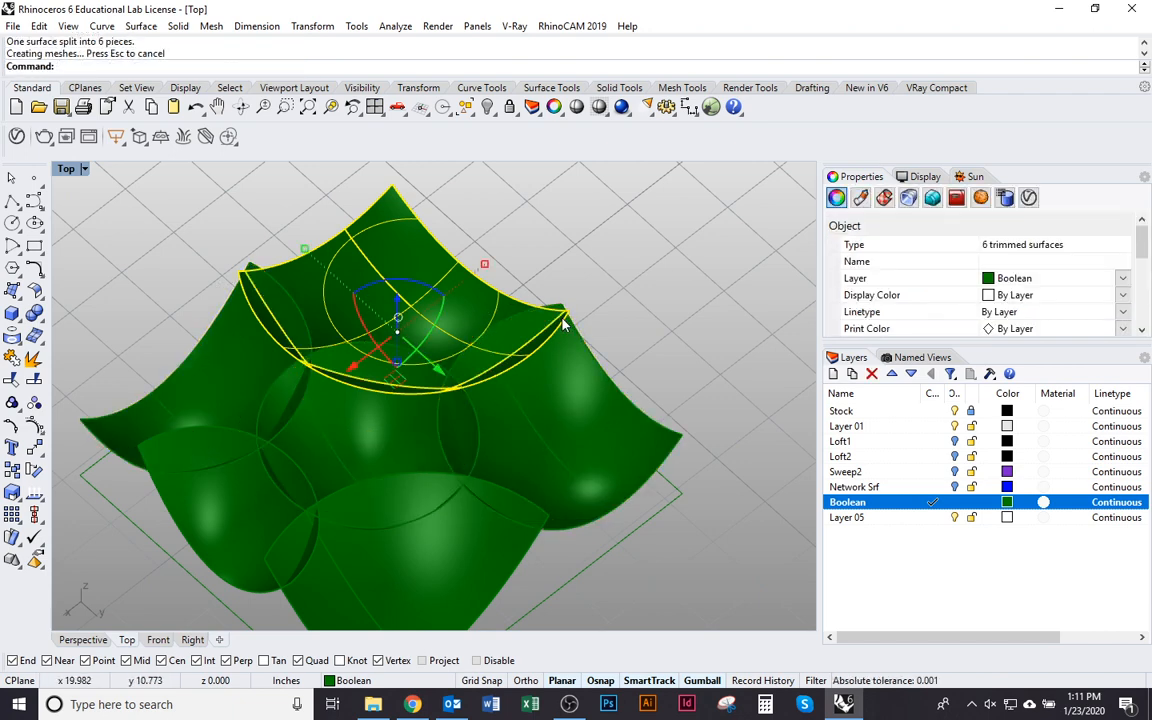
Step: Delete the overlapping split-off pieces along the far corner bowl's rim, keeping its main surface
right_click_drag(648, 397, 525, 317)
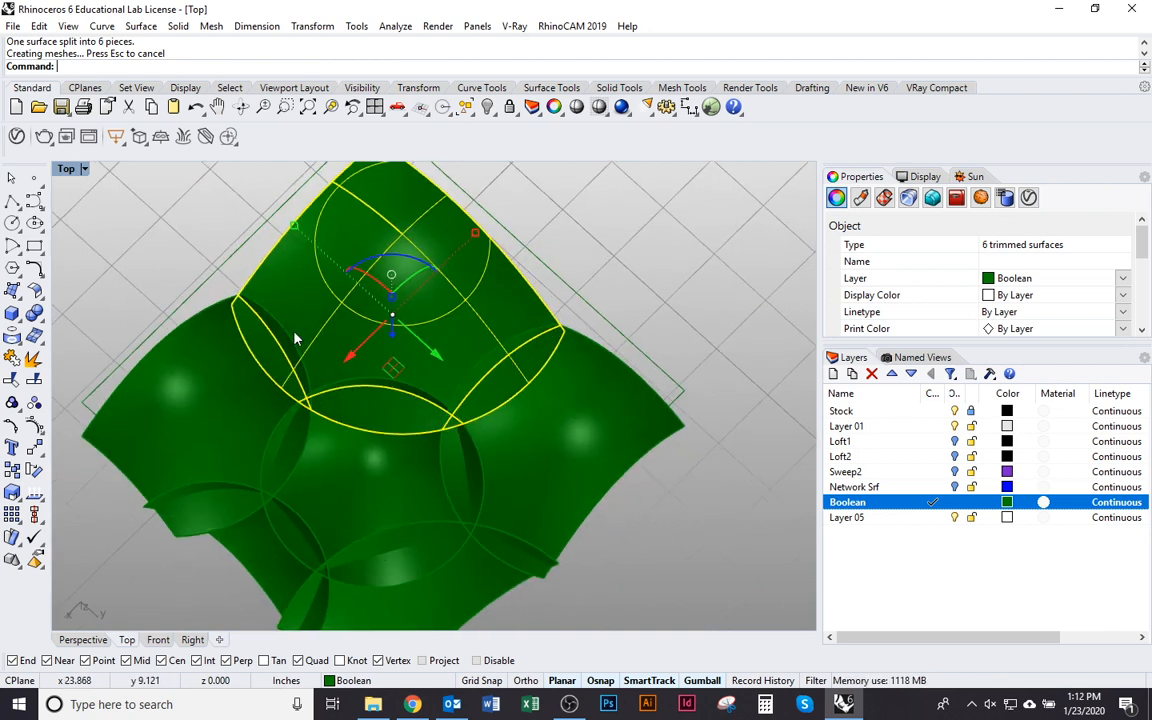
right_click_drag(380, 390, 512, 398)
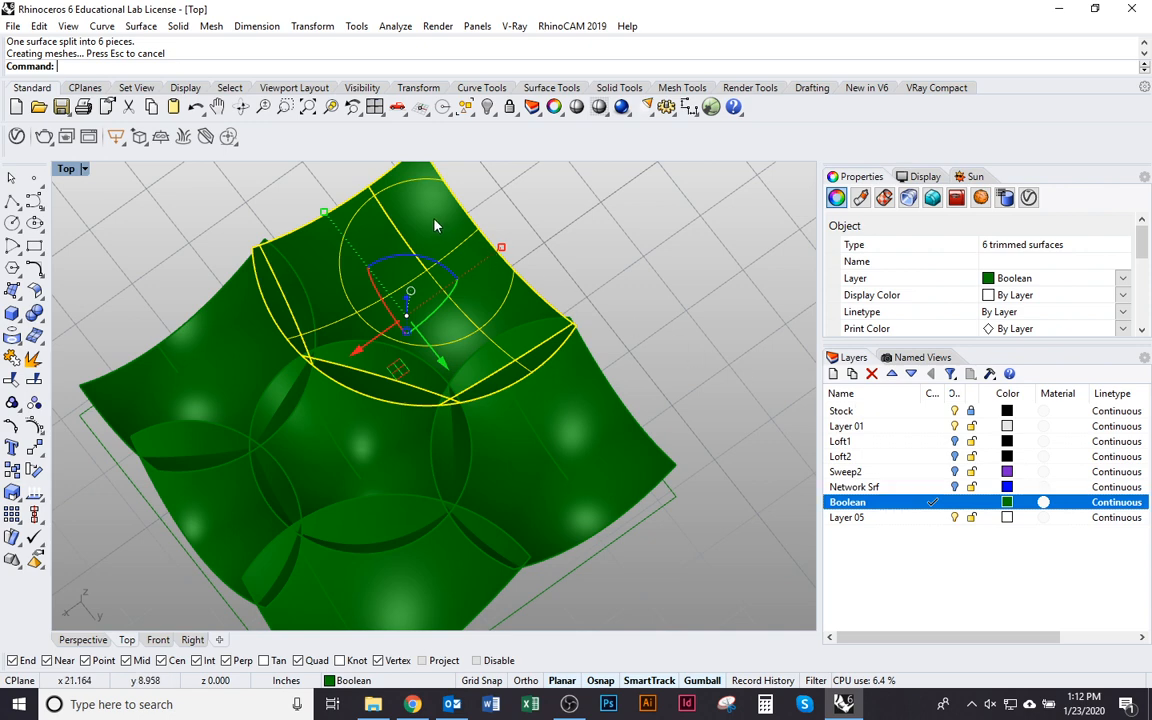
left_click(390, 195, "ctrl")
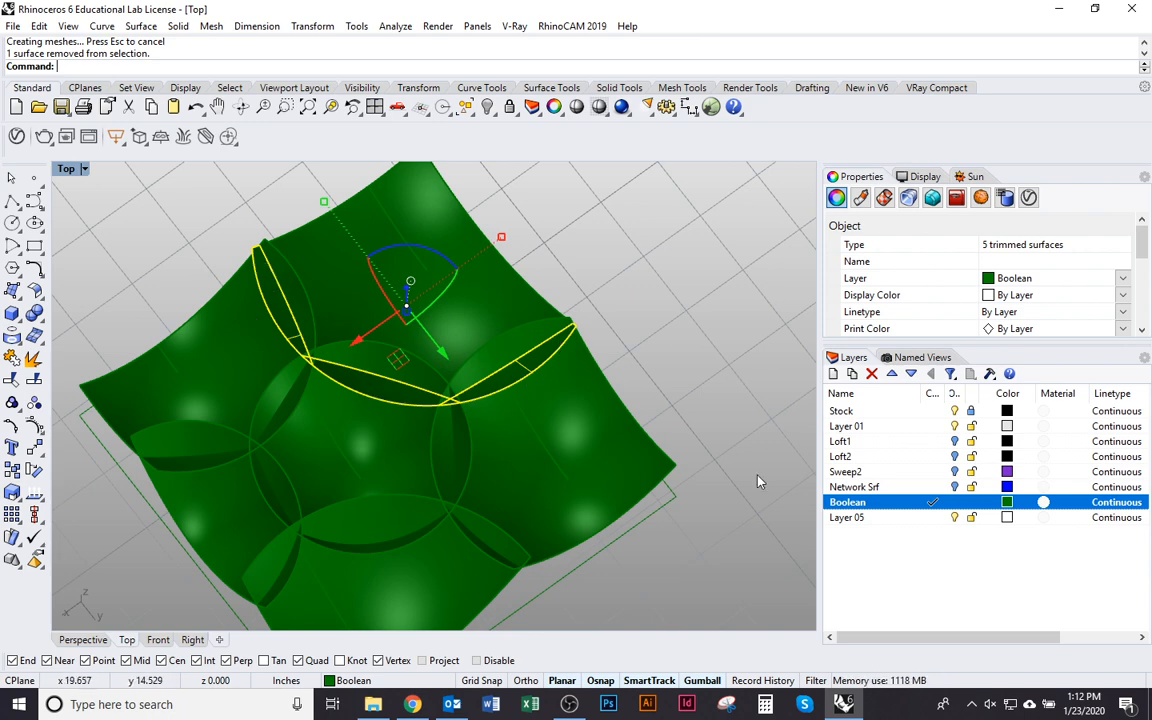
key("Delete")
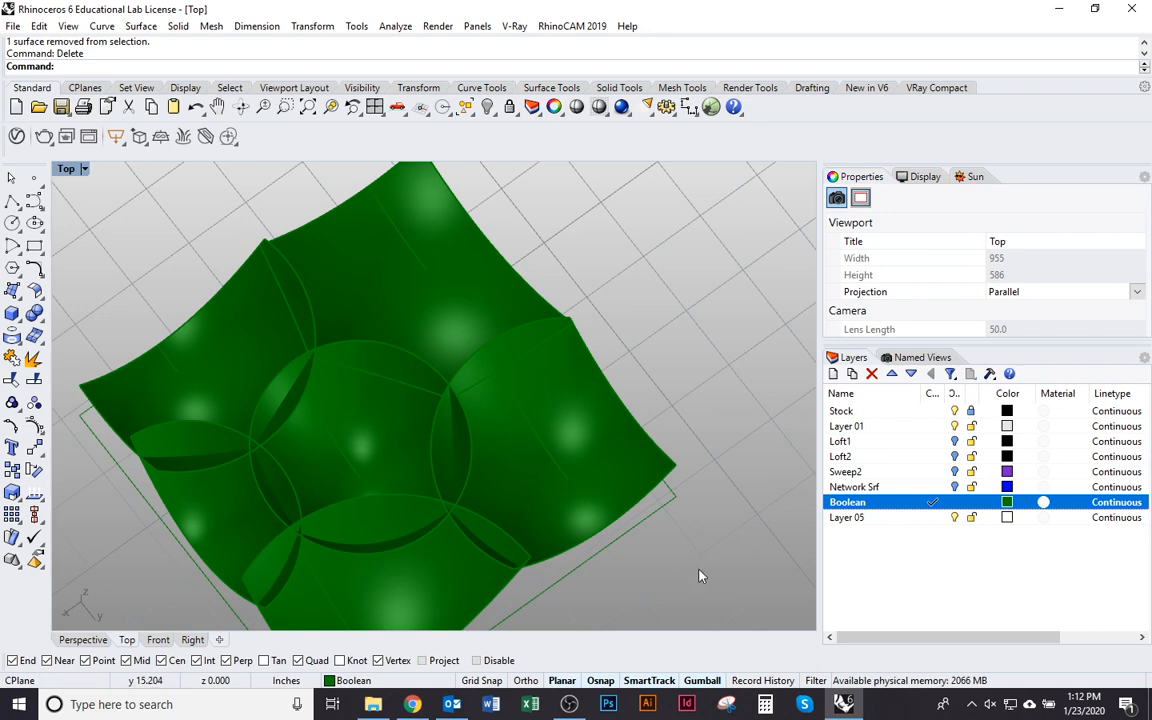
right_click_drag(503, 408, 527, 373)
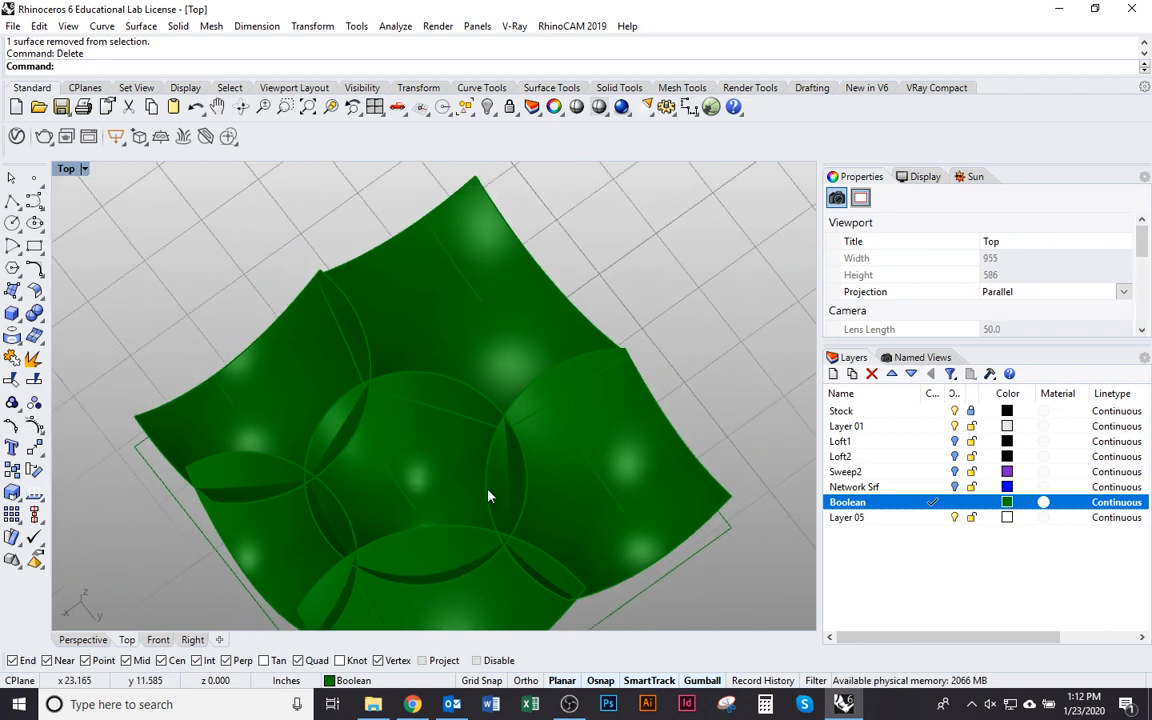
right_click_drag(488, 494, 490, 395)
right_click_drag(538, 347, 414, 404)
left_click(324, 375)
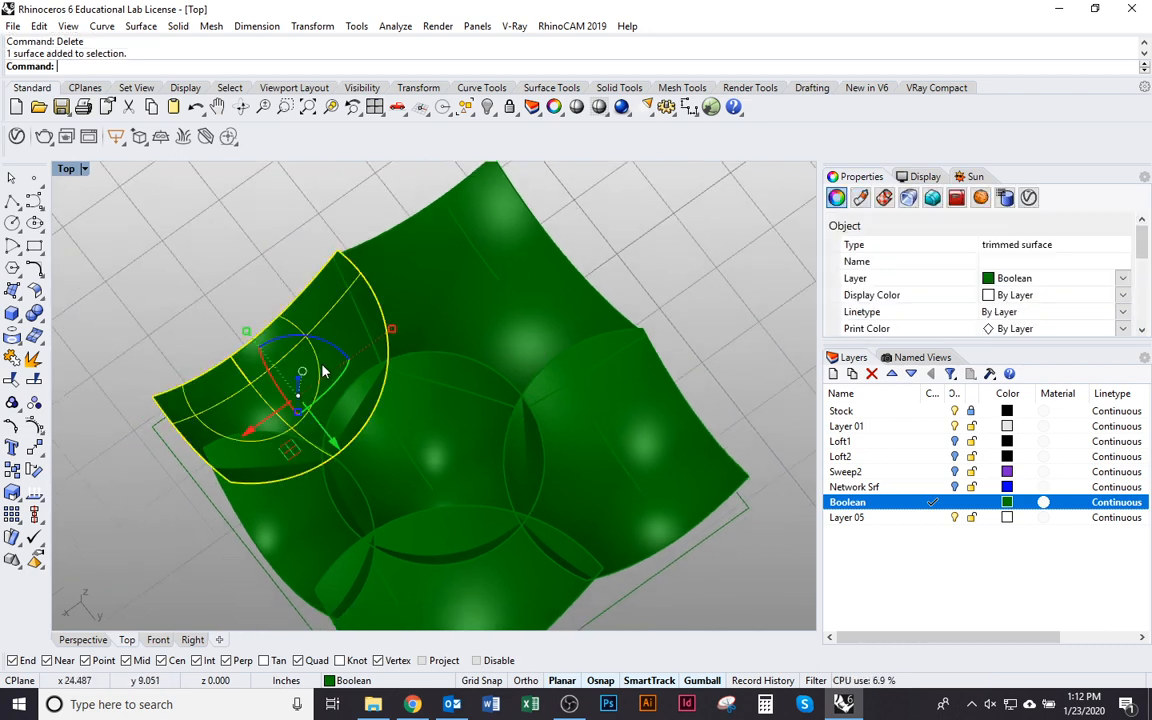
right_click_drag(324, 375, 465, 414)
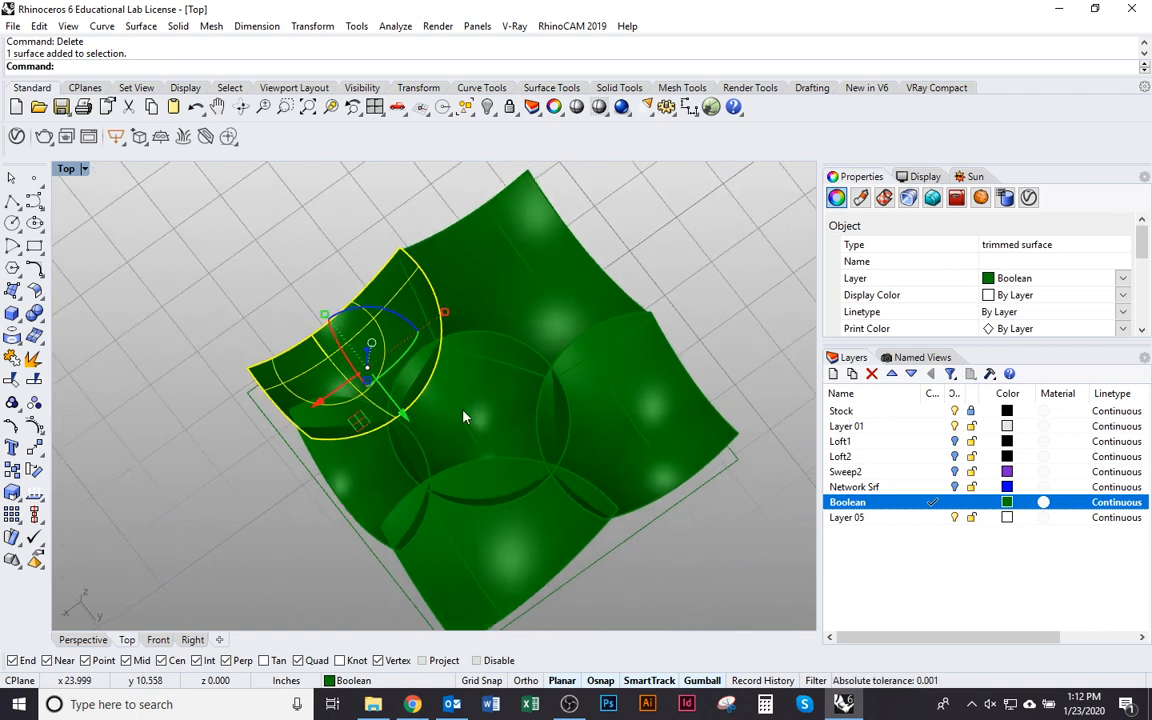
type("T")
key("BackSpace")
key("Delete")
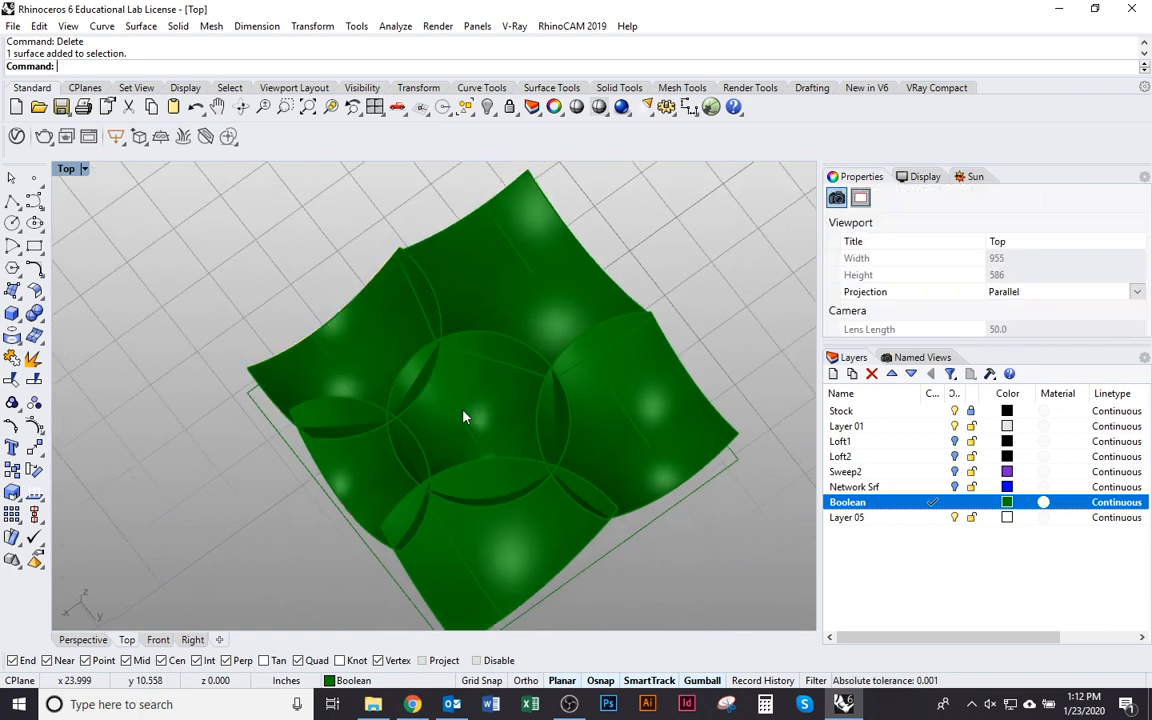
Step: Split the left corner bowl, using the small left edge bowl, the central bowl and the far corner bowl as cutting objects
left_click(392, 357)
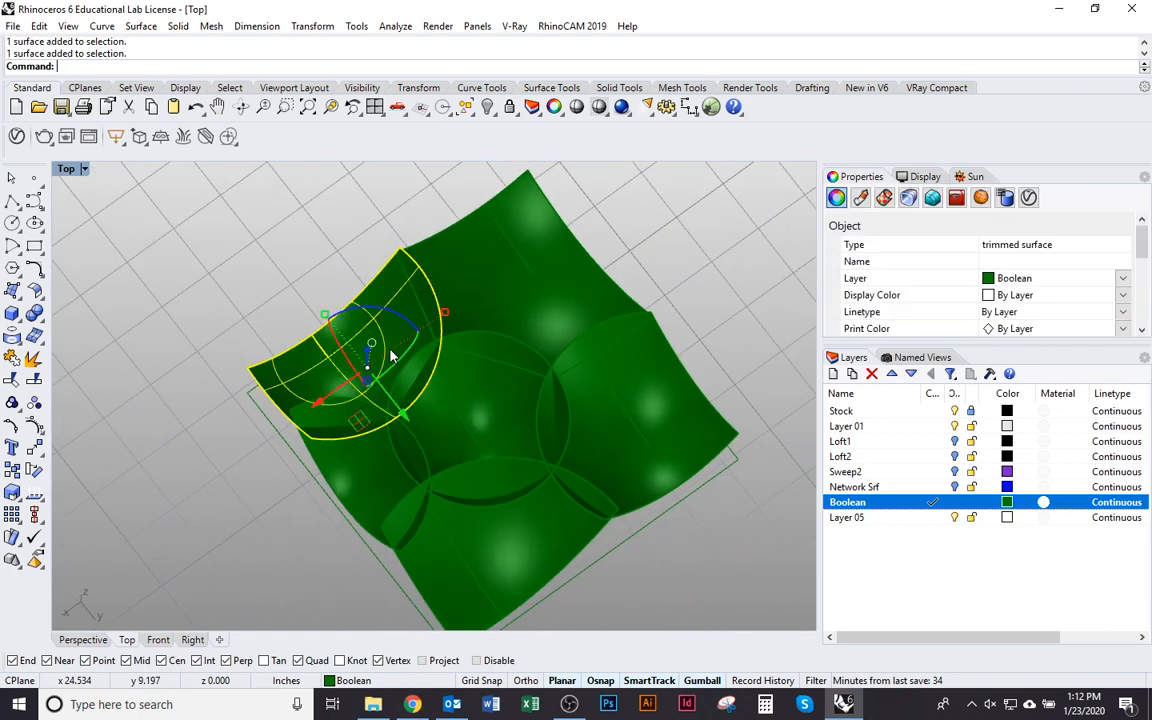
type("split")
key("Return")
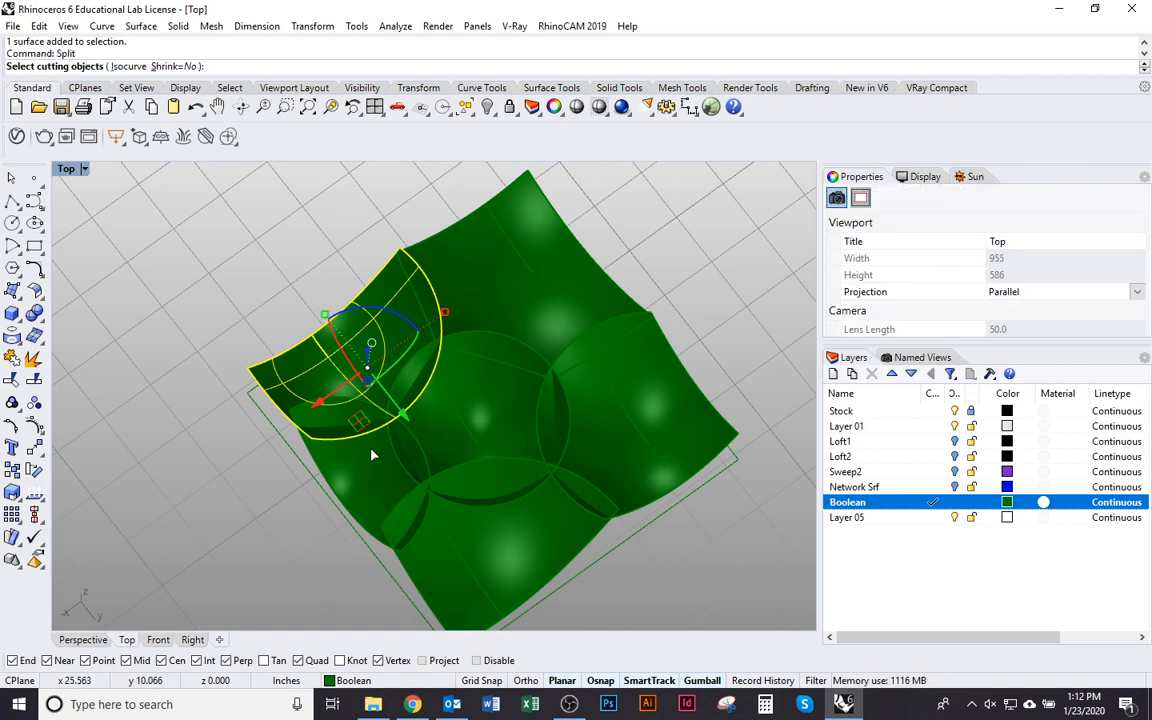
left_click(425, 455)
left_click(465, 419)
left_click(504, 311)
key("Return")
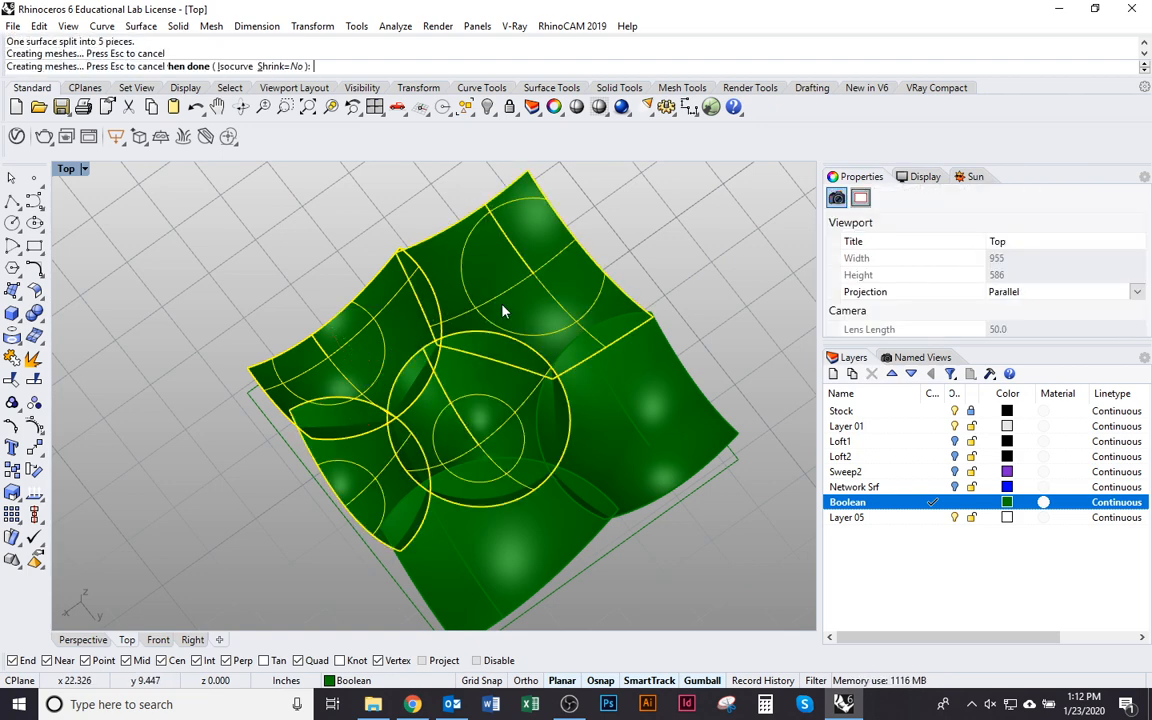
Step: Delete the left corner bowl's overlapping split-off pieces, keeping its main surface
scroll(470, 362, "up", 3)
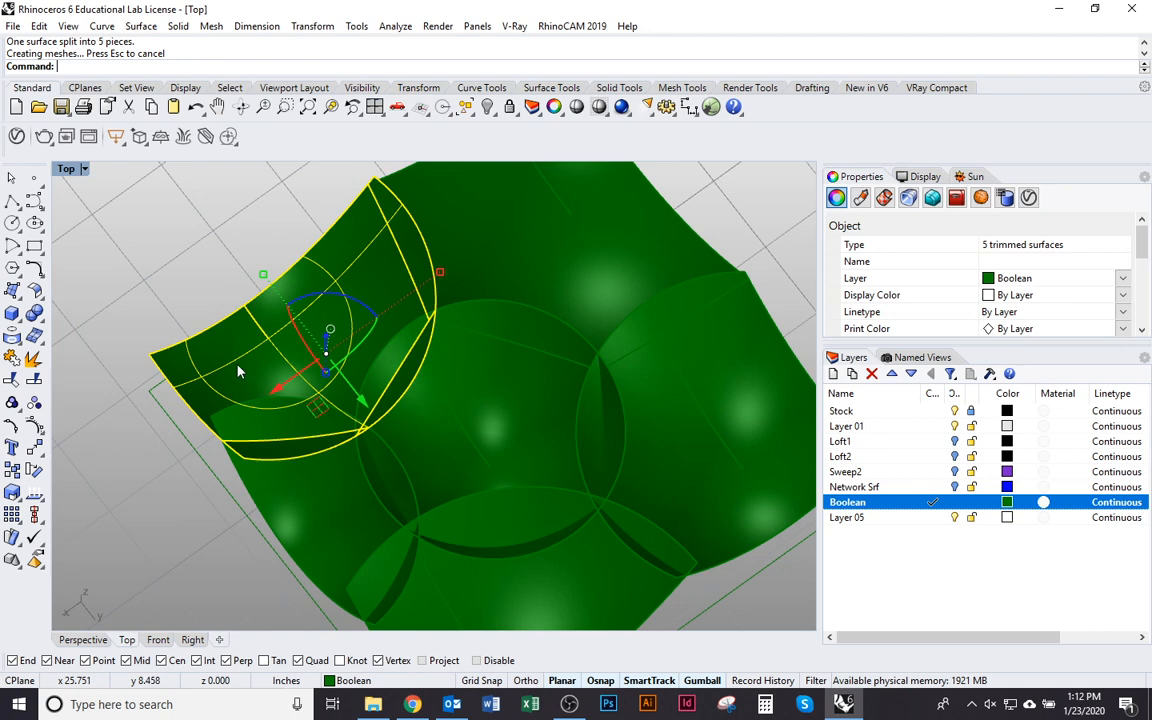
left_click(238, 372, "ctrl")
key("Delete")
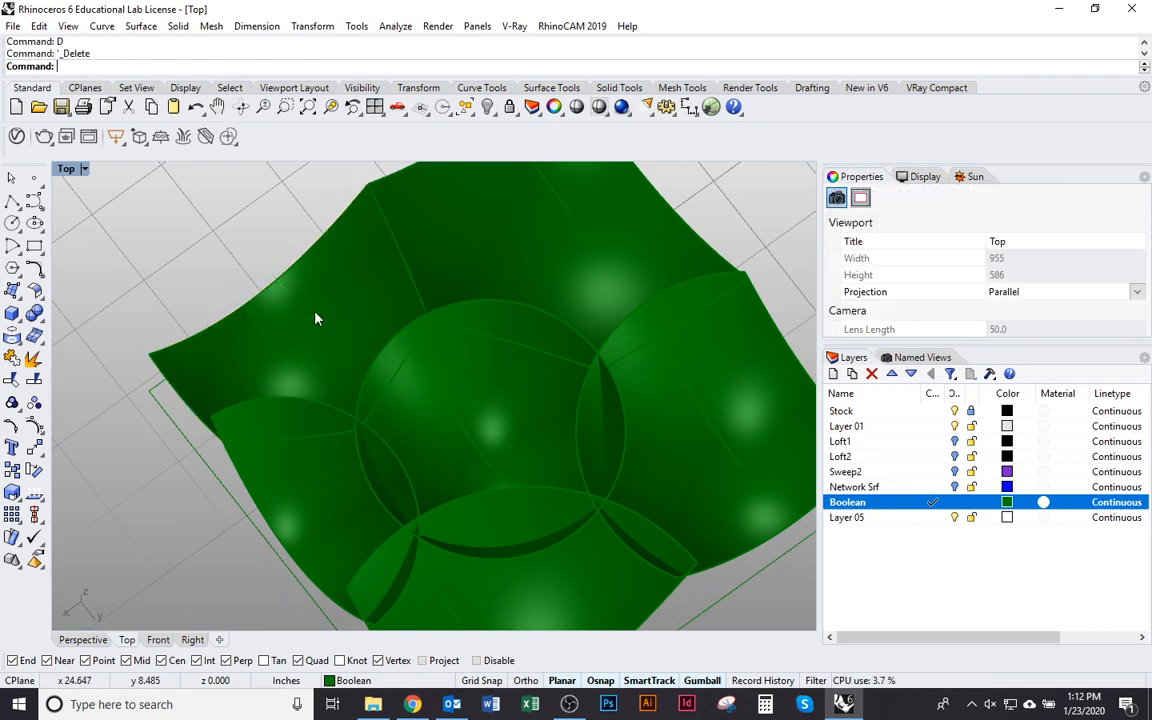
Step: Split the small left edge bowl, using the left corner, central and near corner bowls as cutting objects
scroll(380, 442, "down", 2)
left_click(357, 478)
type("split")
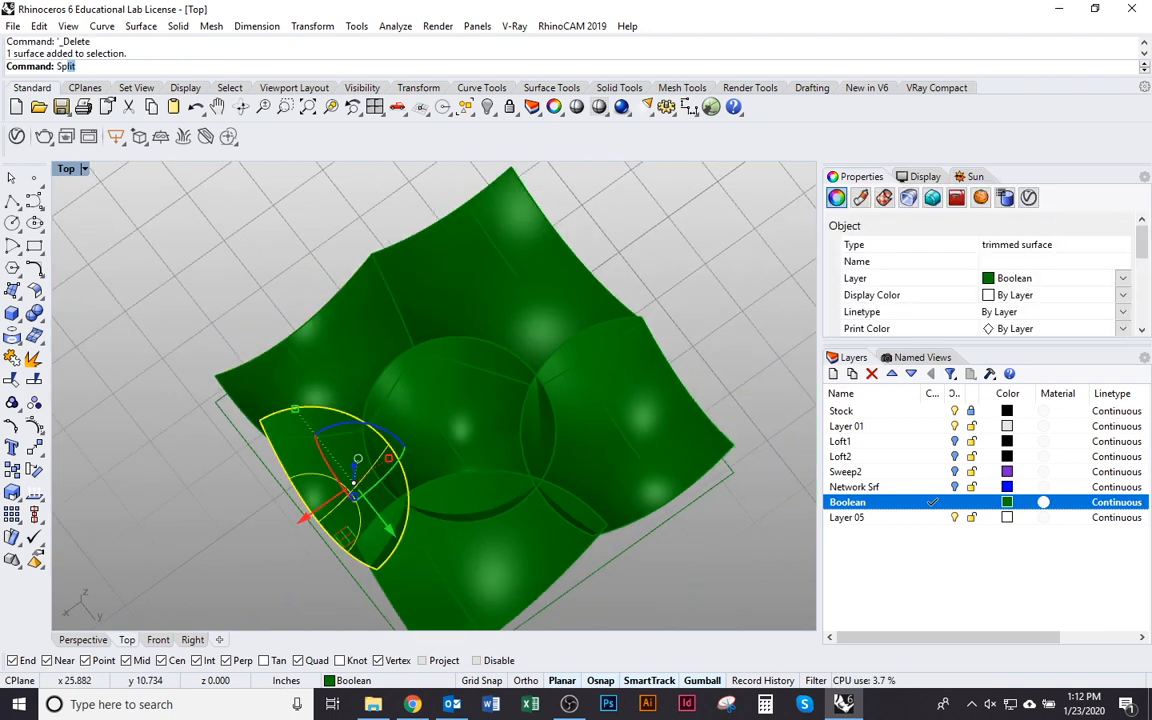
key("Return")
left_click(409, 411)
left_click(452, 392)
scroll(470, 500, "up", 1)
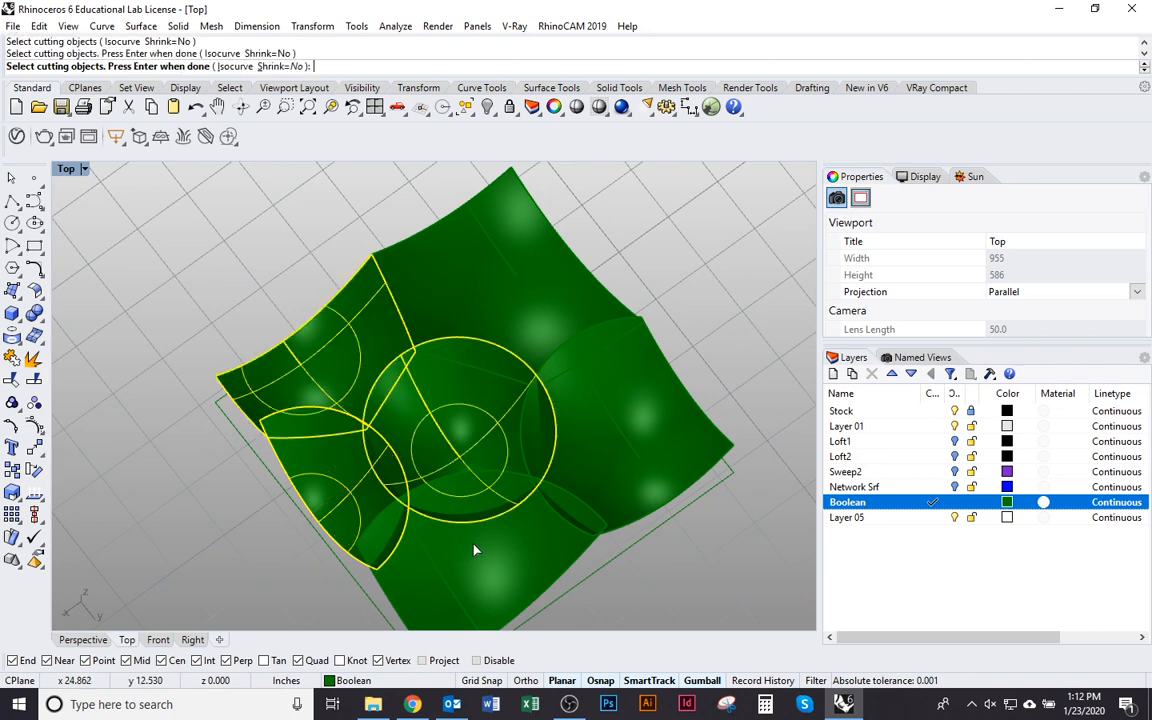
left_click(476, 548)
scroll(470, 540, "down", 1)
key("Return")
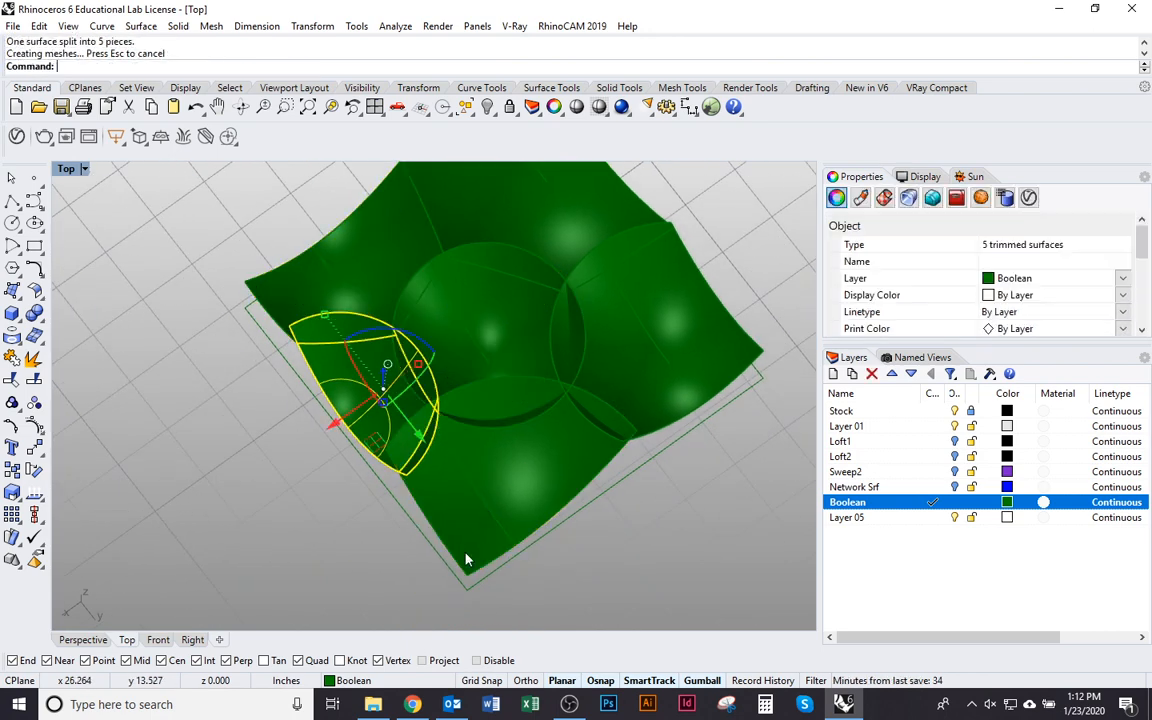
Step: Delete the overlapping split-off pieces of the small left edge bowl, keeping its main surface
left_click(326, 404, "ctrl")
type("d")
key("Delete")
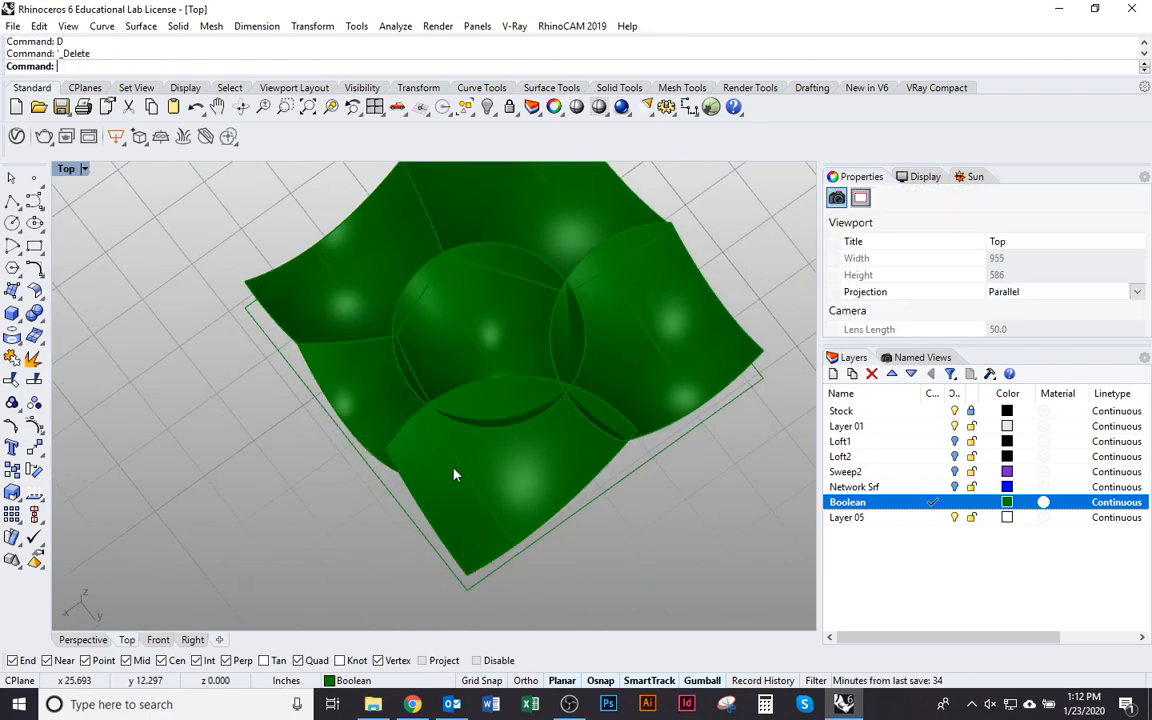
Step: Split the central bowl, using all the surrounding bowls as cutting objects
right_click_drag(452, 465, 404, 495)
left_click(437, 372)
type("split")
key("Return")
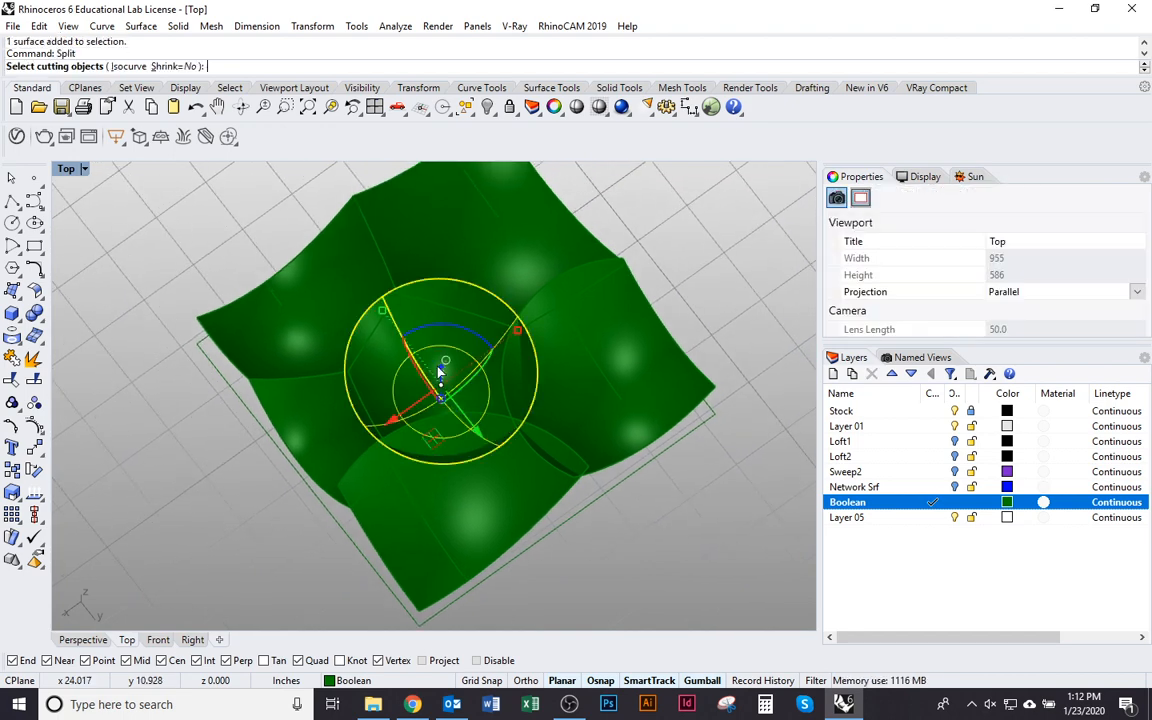
left_click(329, 345)
left_click(312, 282)
left_click(440, 230)
left_click(590, 340)
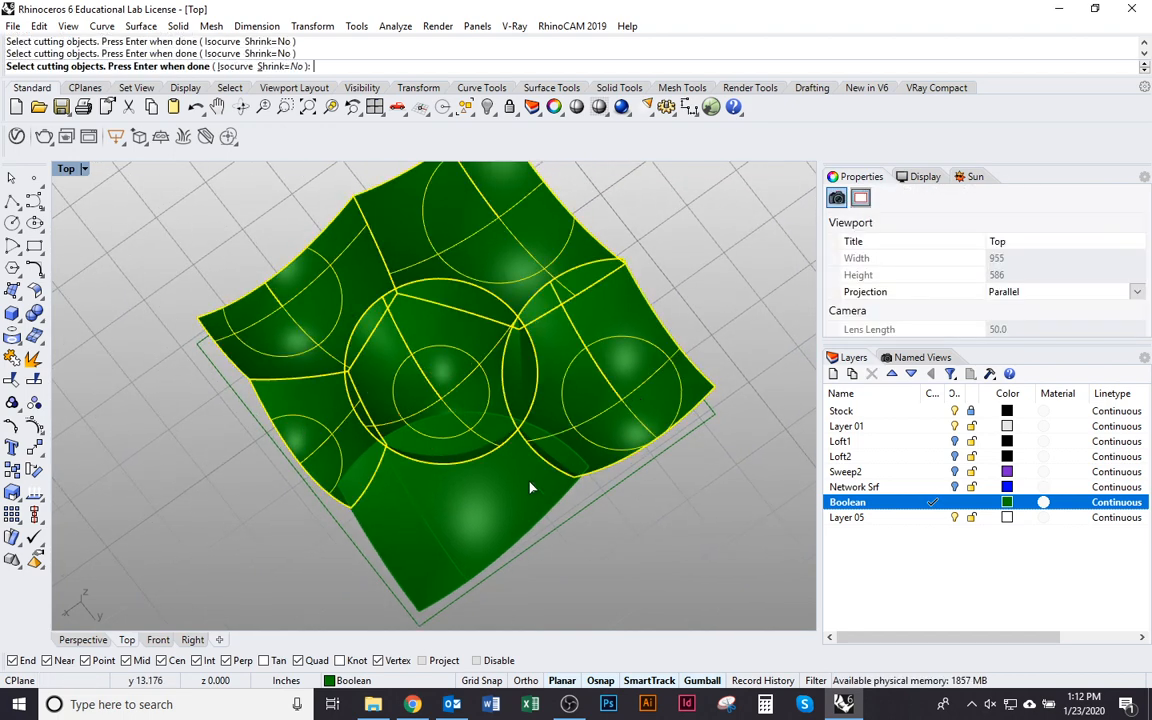
left_click(476, 433)
key("Return")
Step: Delete the central bowl's overlapping split-off pieces, keeping its main surface
left_click(478, 440, "ctrl")
type("d")
key("Delete")
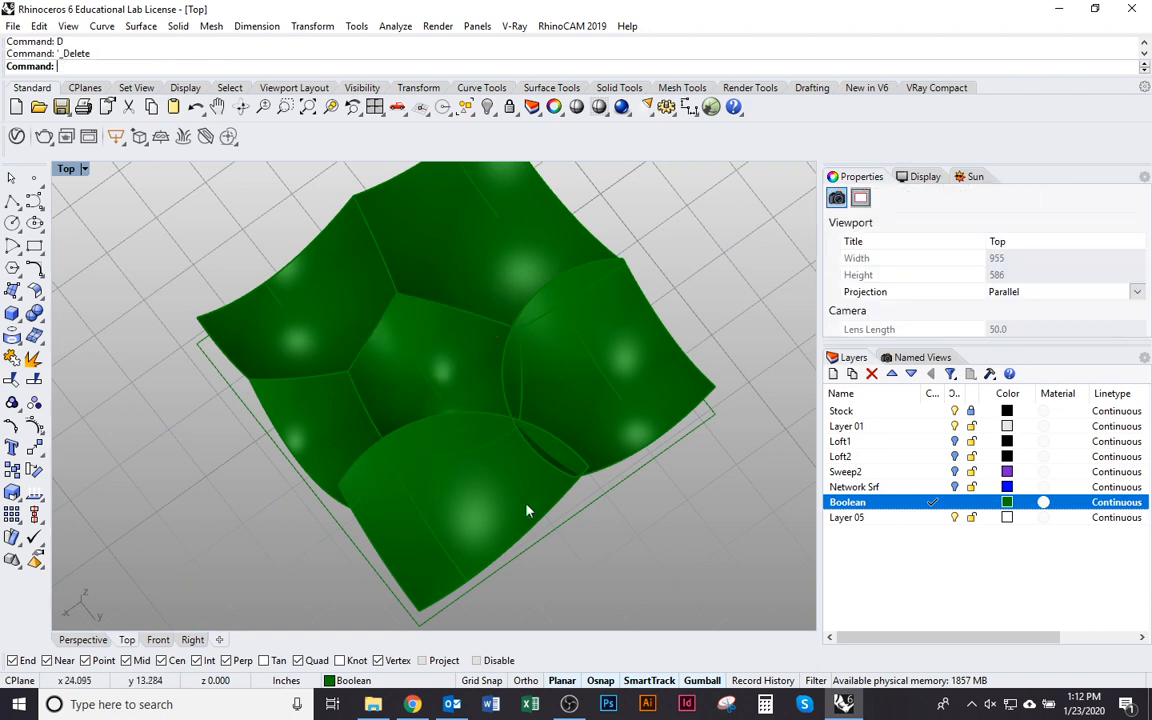
Step: Split the near corner bowl's two surfaces, using the left edge, central and right corner bowls as cutting objects
right_click_drag(525, 526, 511, 496)
left_click(483, 487)
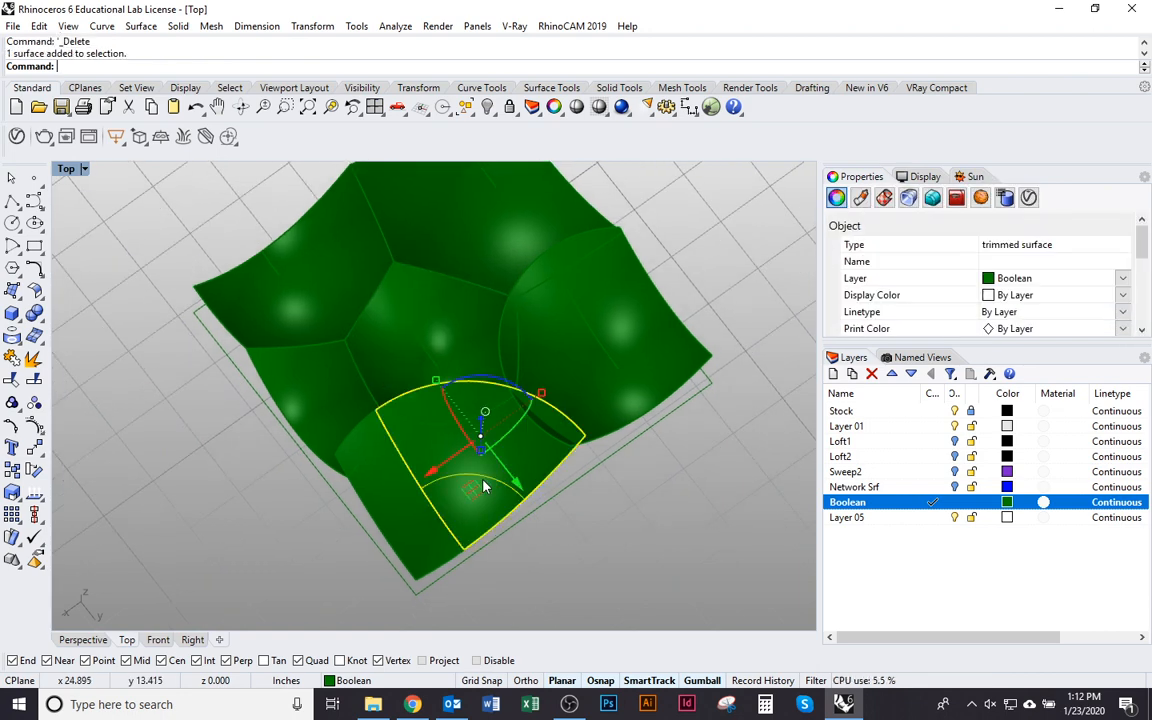
left_click(403, 522, "shift")
type("split")
key("Return")
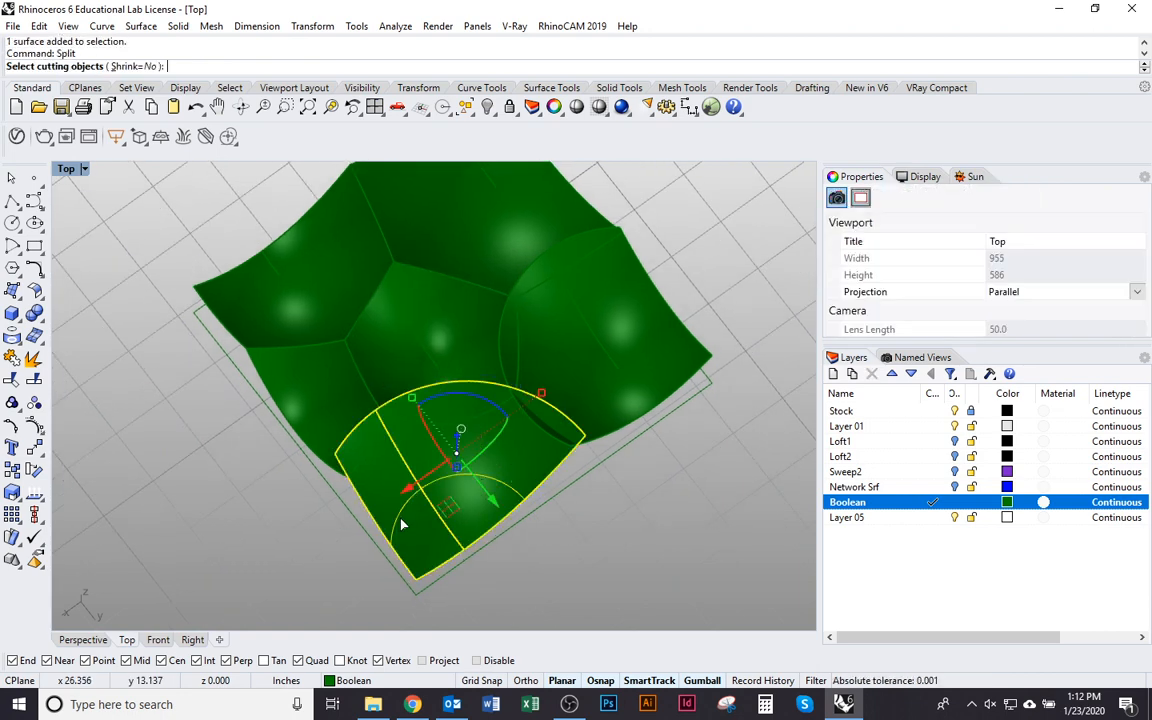
left_click(322, 390)
left_click(450, 330)
left_click(569, 366)
key("Return")
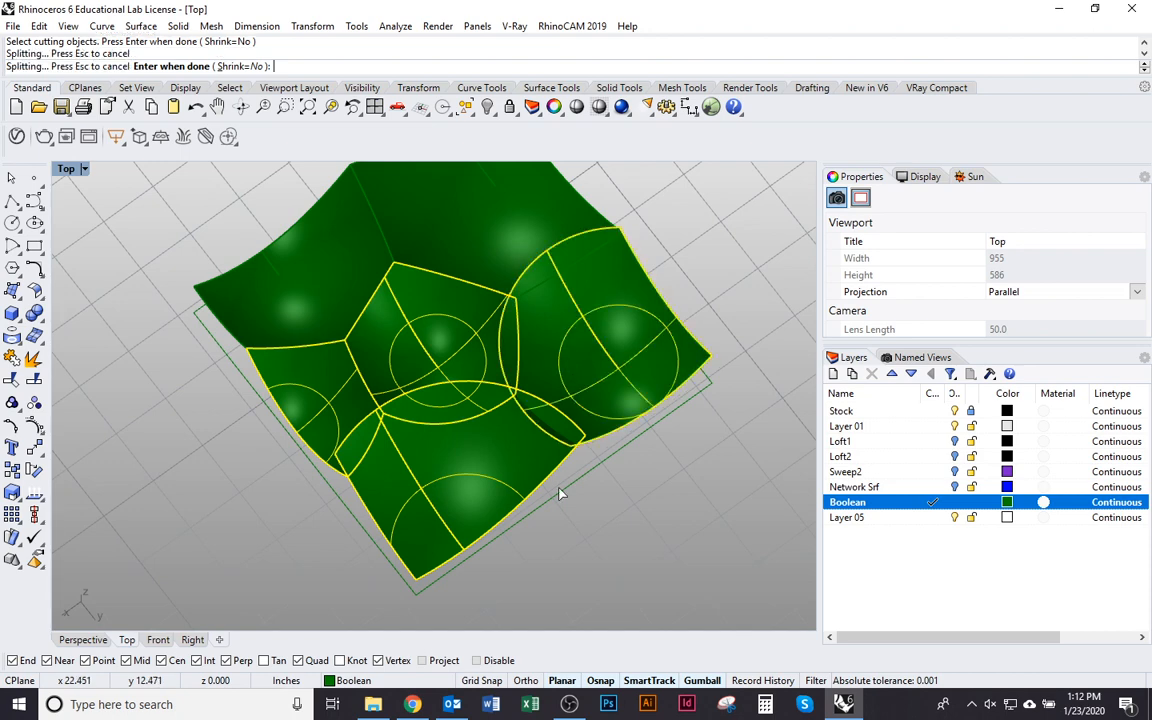
Step: Delete the near corner bowl's overlapping split-off pieces, keeping its main surfaces on both sides of the seam
left_click(497, 465, "ctrl")
key("Delete")
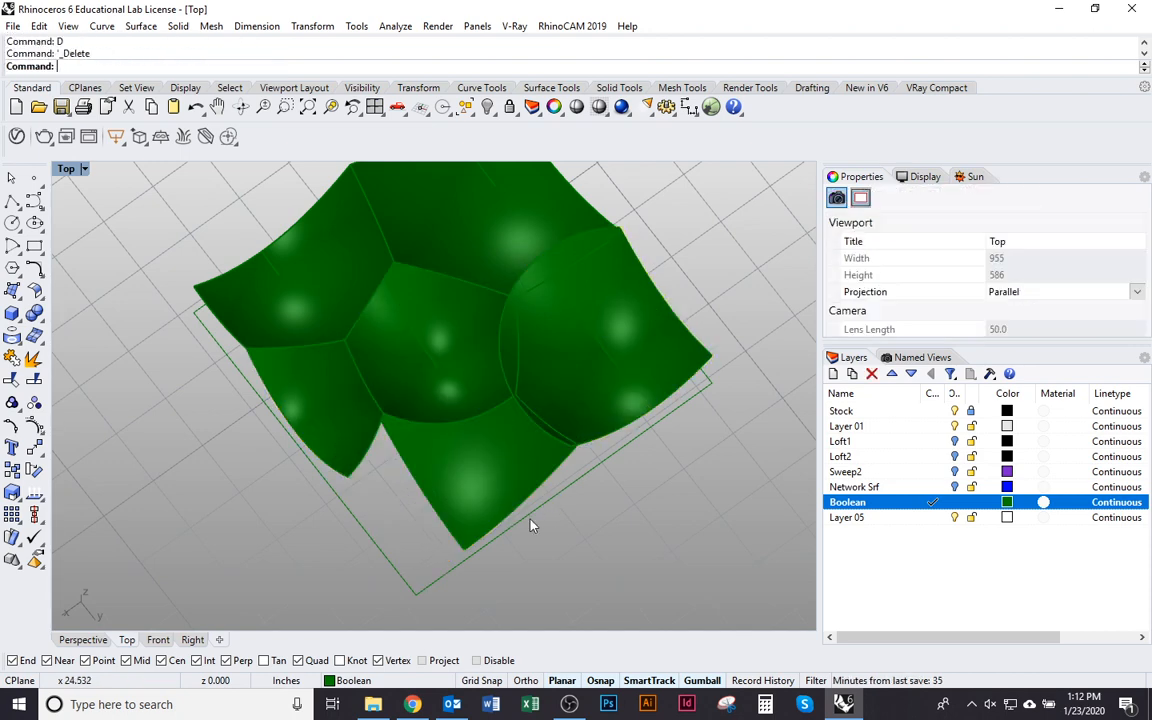
key("ctrl+z")
left_click(499, 511, "ctrl")
type("D")
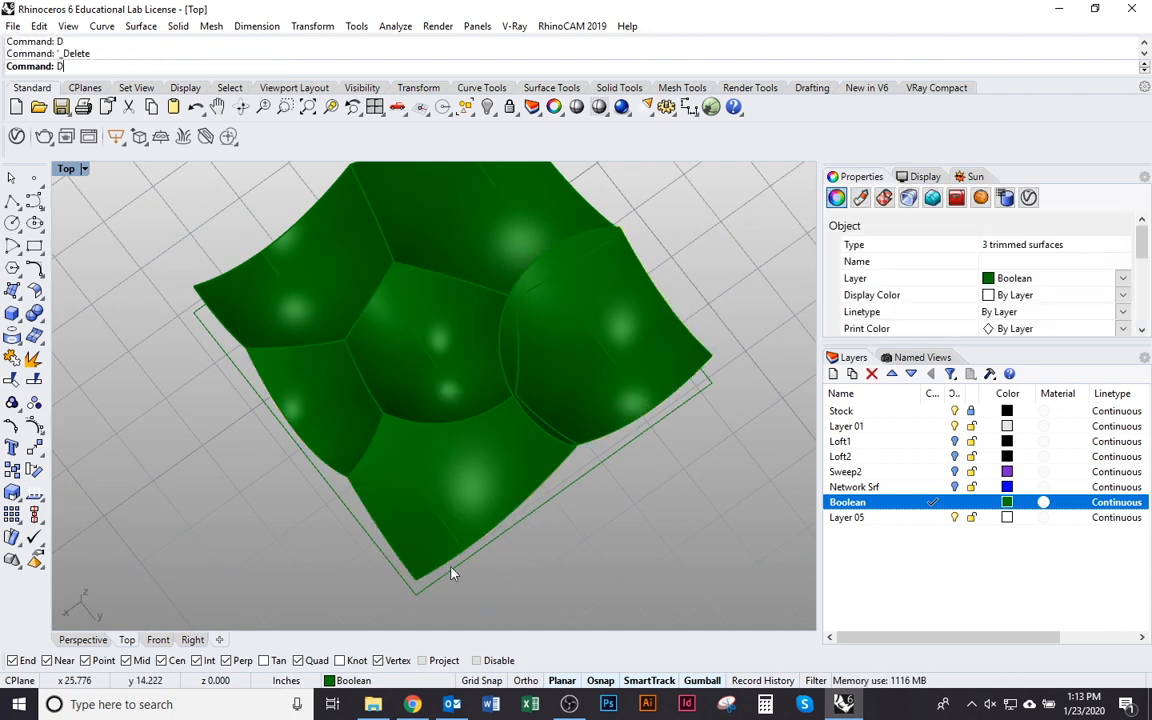
Step: Join the near corner bowl's two remaining surfaces into one polysurface
left_click(406, 540)
left_click(451, 430, "shift")
key("ctrl+j")
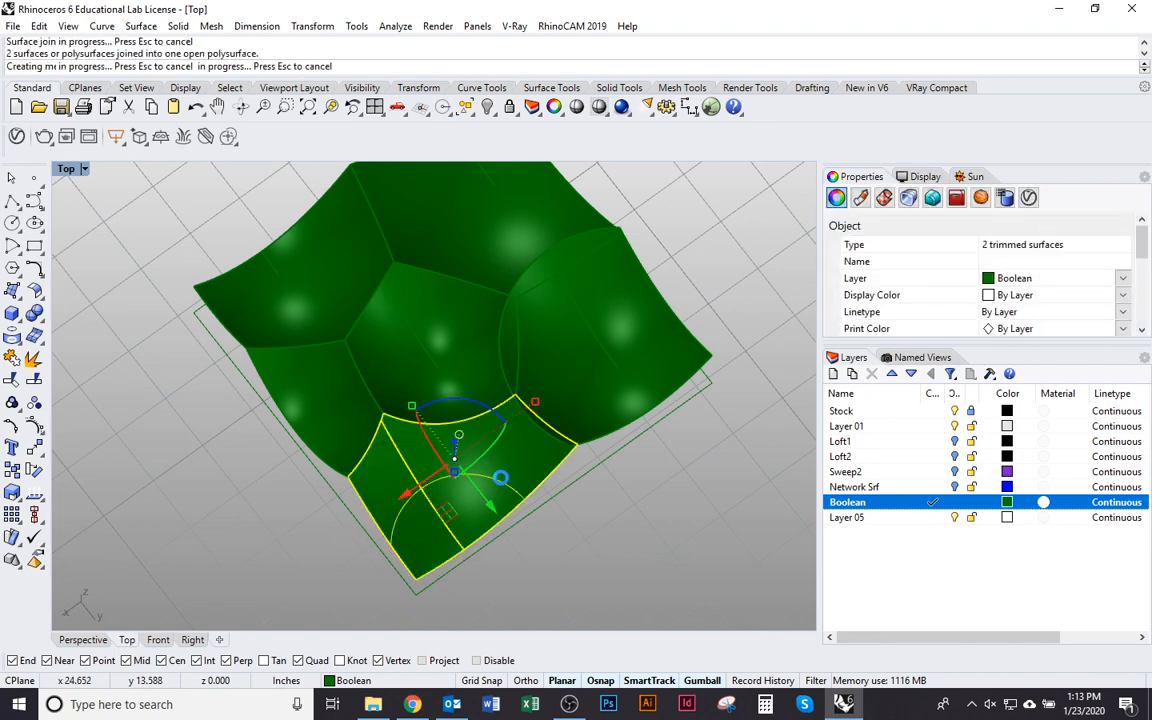
Step: Split the right corner bowl, using the central bowl, near corner bowl and adjoining far bowl as cutting objects
right_click_drag(560, 494, 498, 517)
left_click(557, 430)
type("Split")
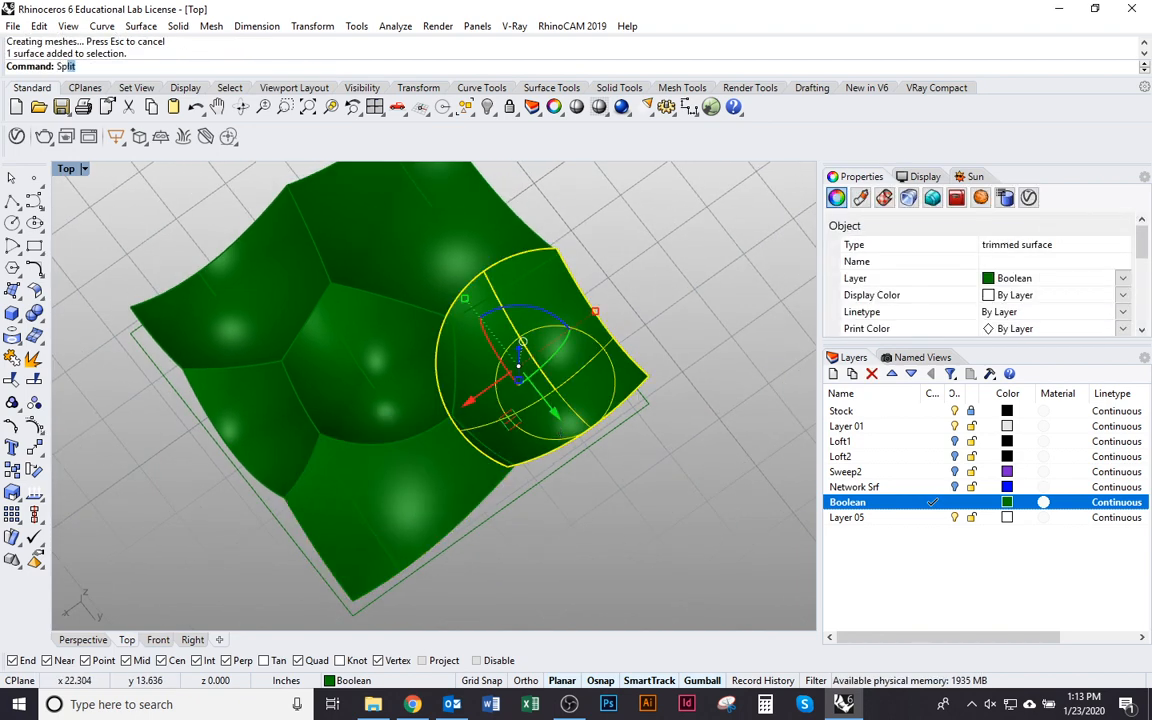
key("Return")
left_click(403, 430)
left_click(393, 256)
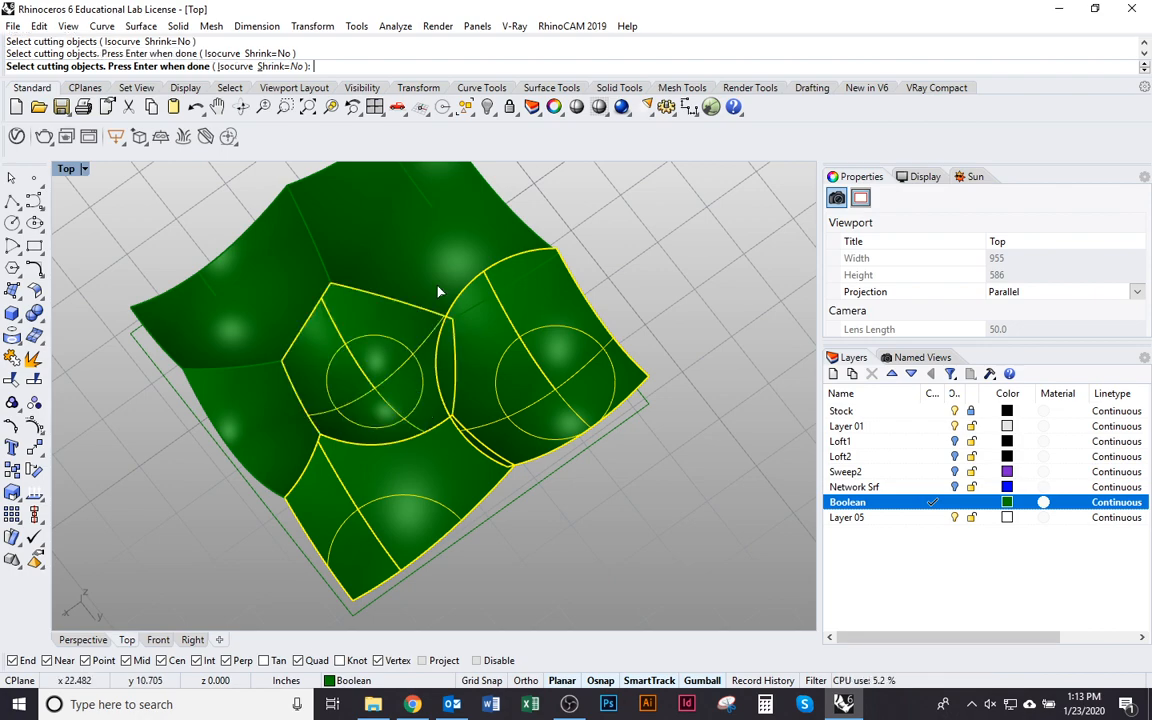
left_click(395, 245)
right_click(699, 373)
Step: Delete the right corner bowl's overlapping split-off pieces, keeping its main surface
left_click(600, 410, "ctrl")
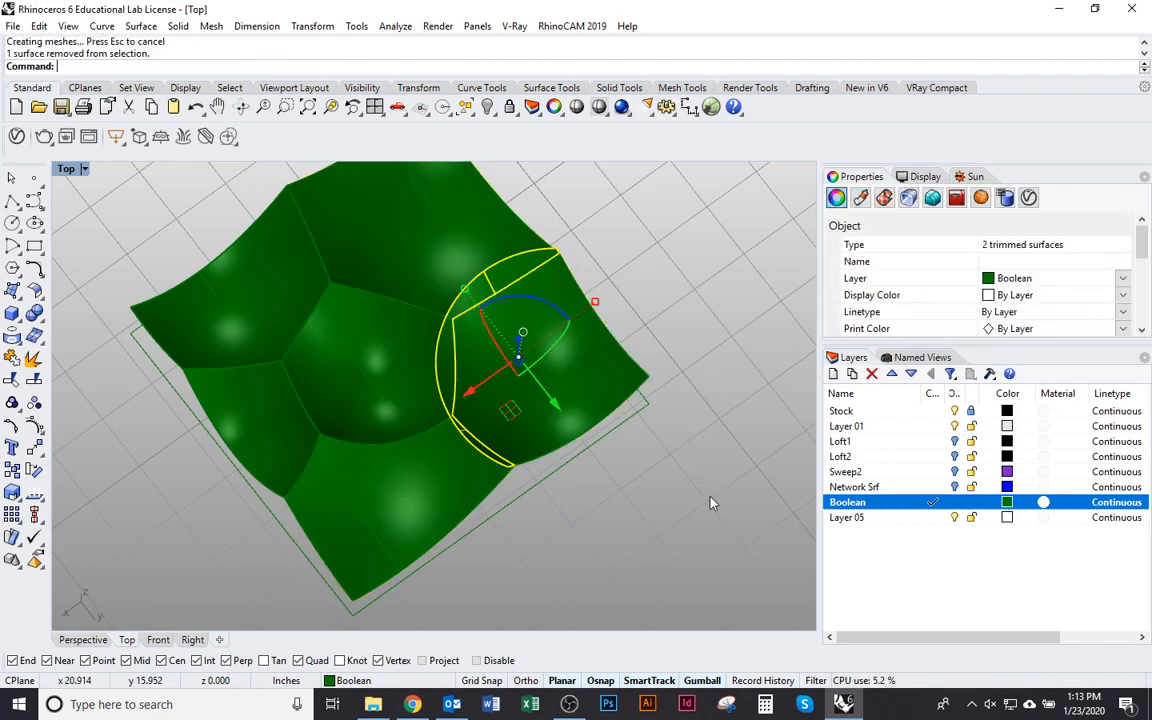
type("D")
key("Return")
Step: Join all the trimmed bowls, including the near corner polysurface, into one continuous polysurface
scroll(655, 494, "down", 3)
mouse_move(655, 494)
right_mouse_down("ctrl+shift")
mouse_move(704, 406)
mouse_move(537, 455)
mouse_move(643, 175)
mouse_move(748, 550)
mouse_move(674, 496)
mouse_move(612, 504)
mouse_move(582, 492)
mouse_move(590, 442)
right_mouse_up("ctrl+shift")
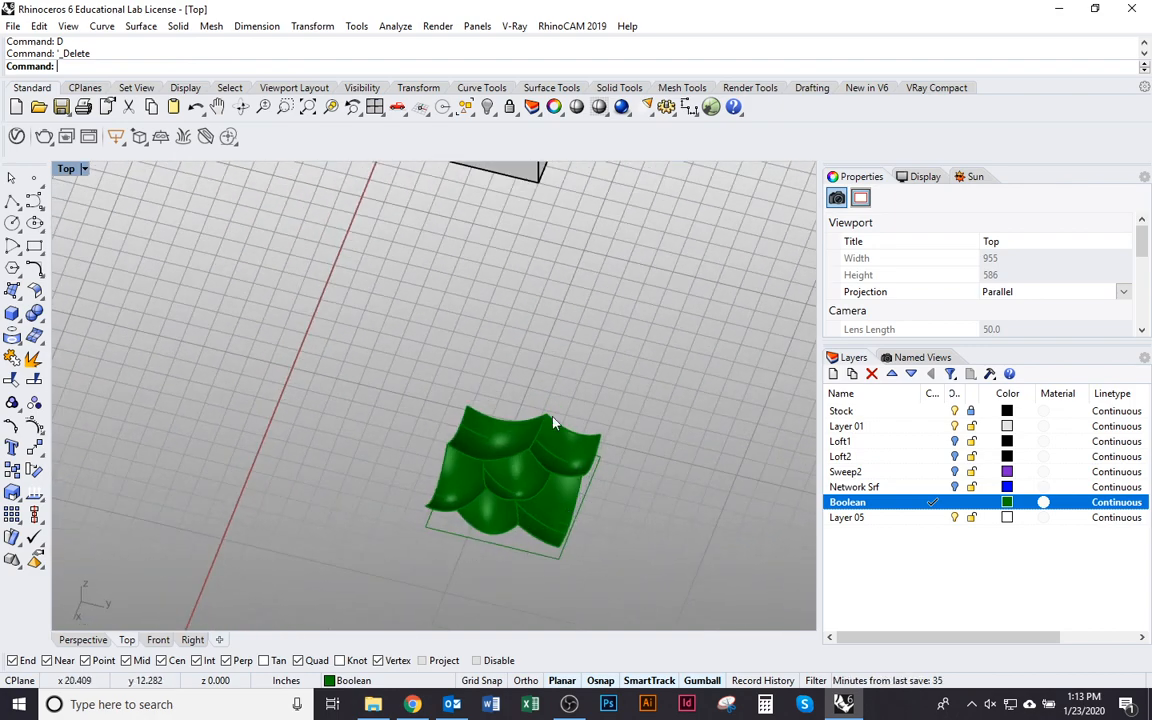
right_click_drag(556, 508, 562, 540)
left_click(561, 532)
right_click_drag(647, 496, 577, 462)
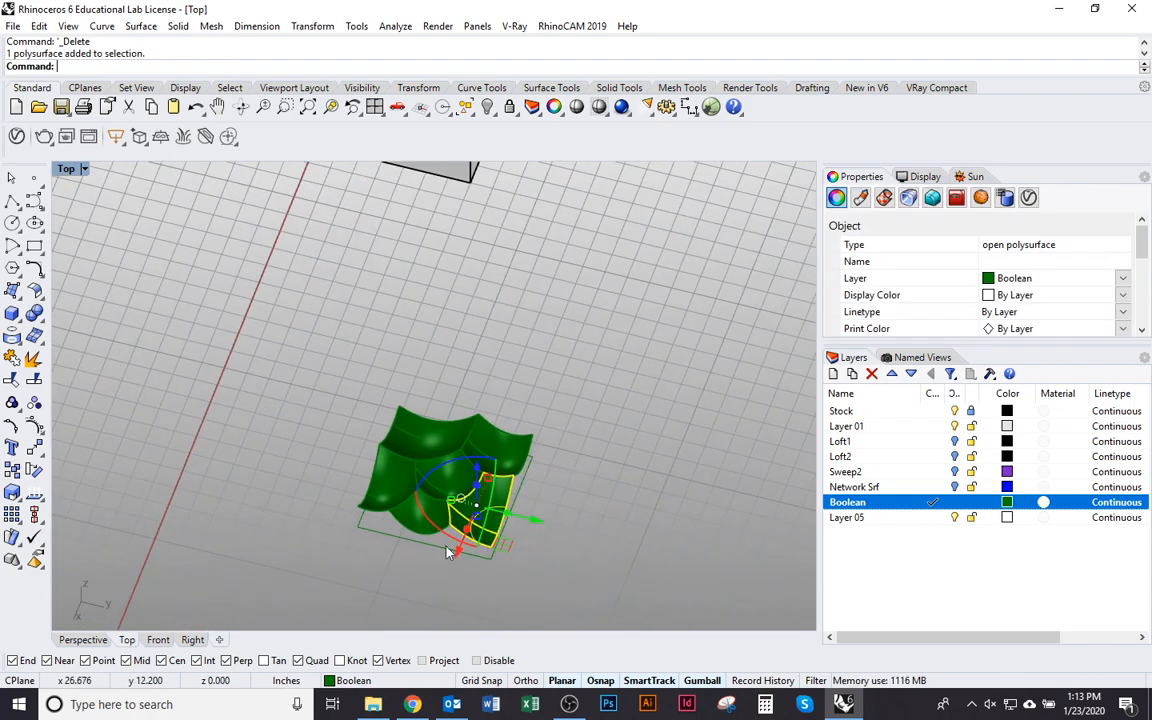
scroll(443, 545, "up", 10)
left_click(394, 498, "shift")
left_click(322, 385, "shift")
left_click(424, 356, "shift")
left_click(404, 262, "shift")
left_click(657, 282, "shift")
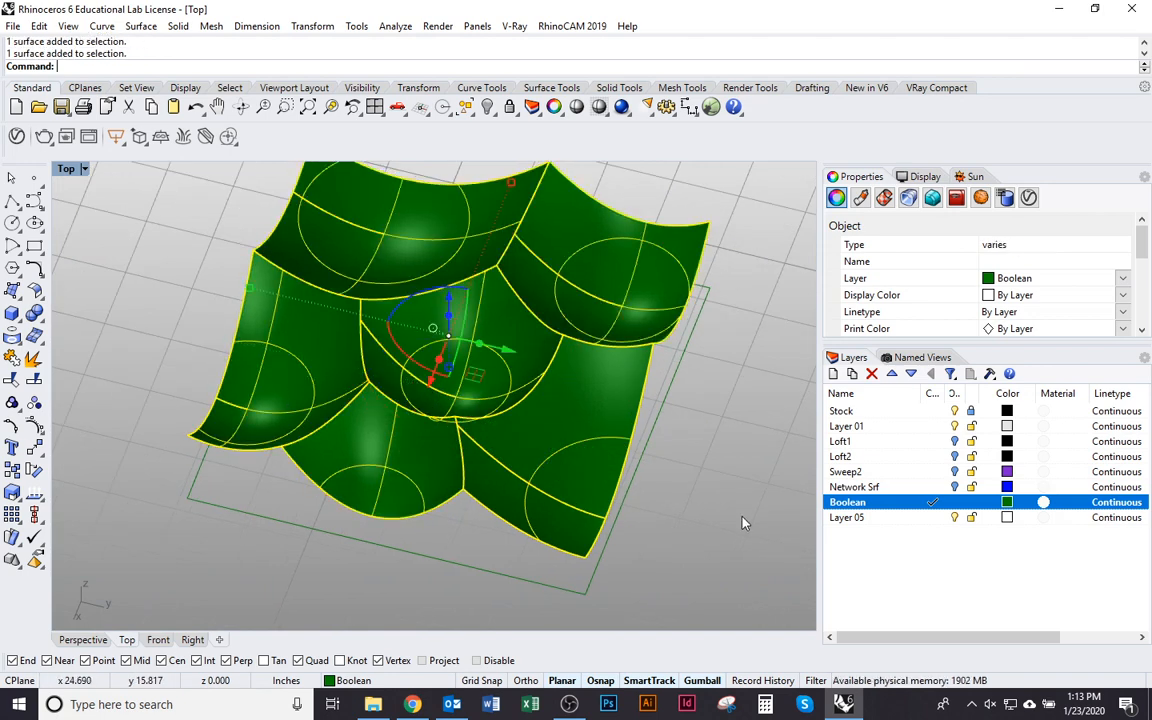
type("join")
key("Return")
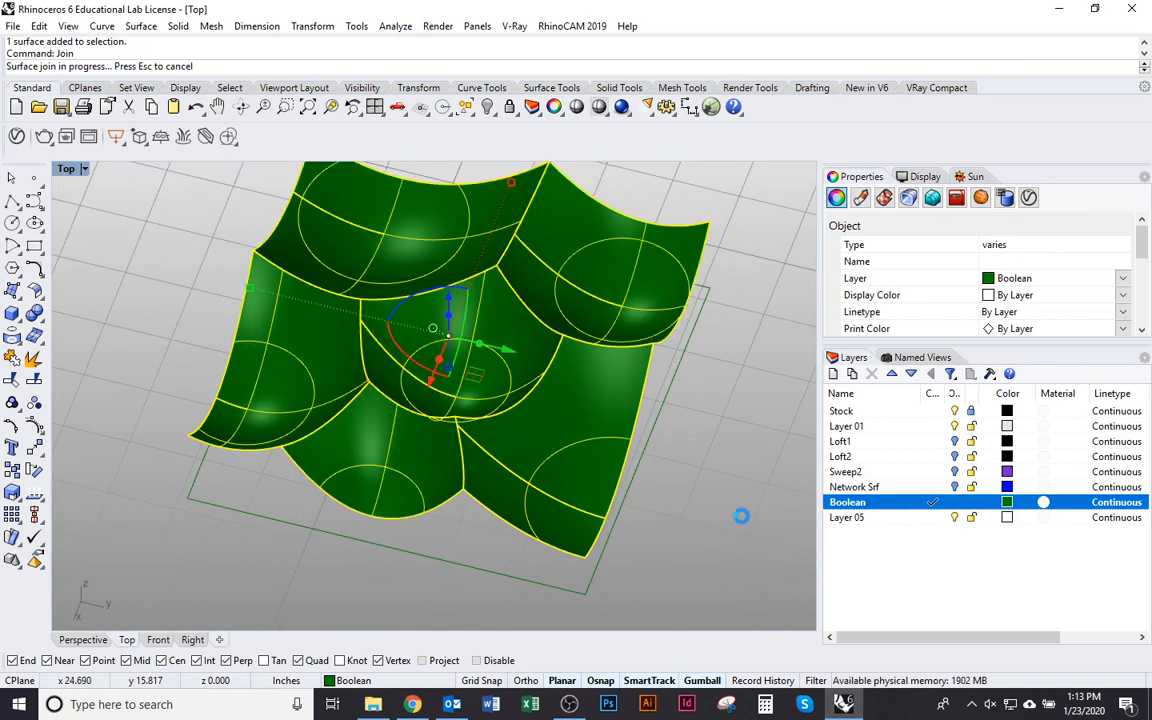
Step: Create a solid bounding box in world coordinates around the joined bowl surface
type("BoundingBox")
key("Return")
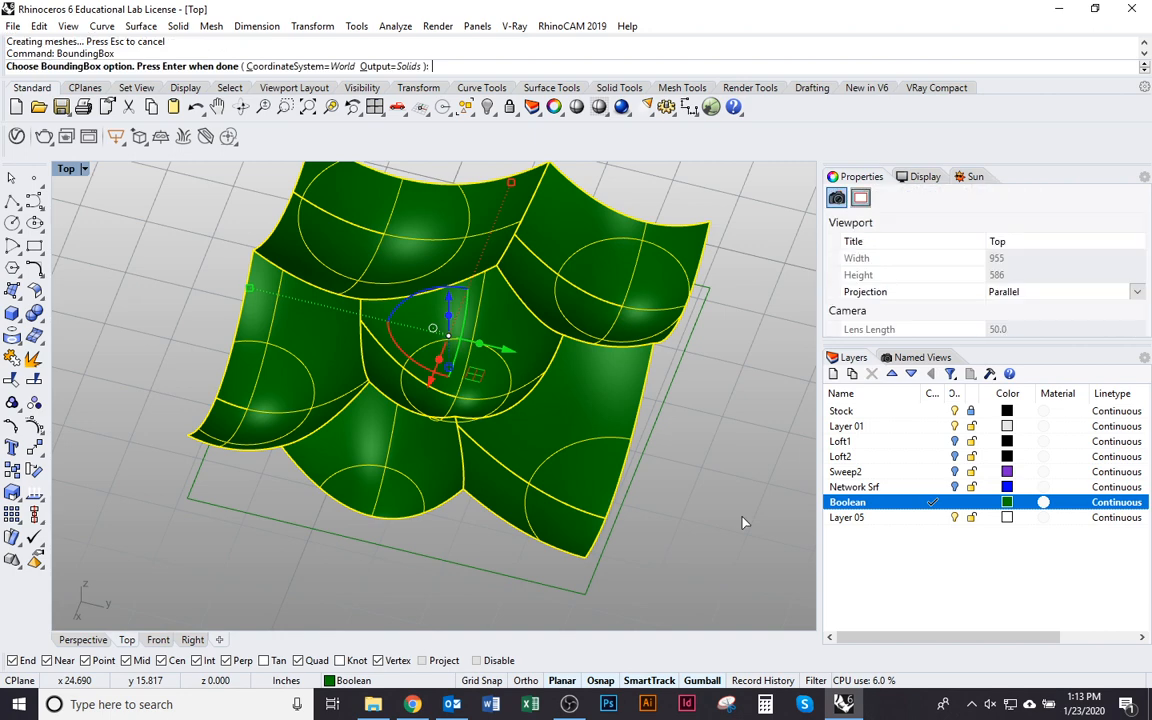
key("Return")
Step: Scale the bowl surface and its bounding box vertically with Scale1D from the box's lower corner to a height of 1 inch
left_click(574, 513, "shift")
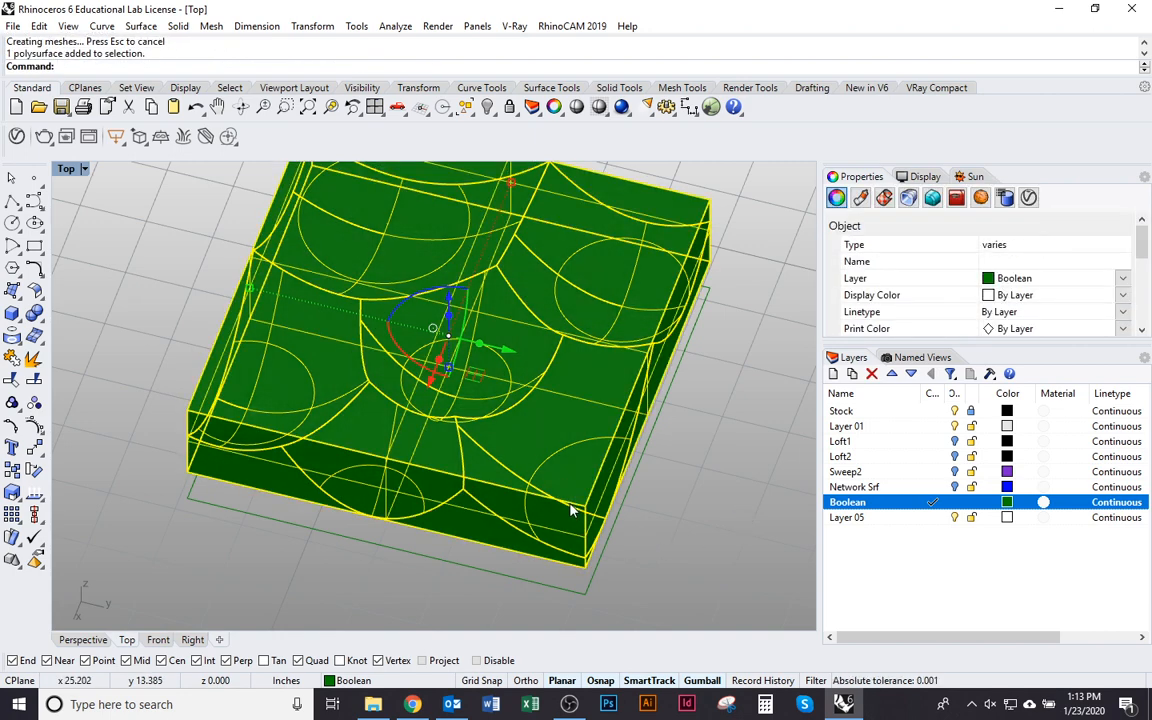
type("Scale")
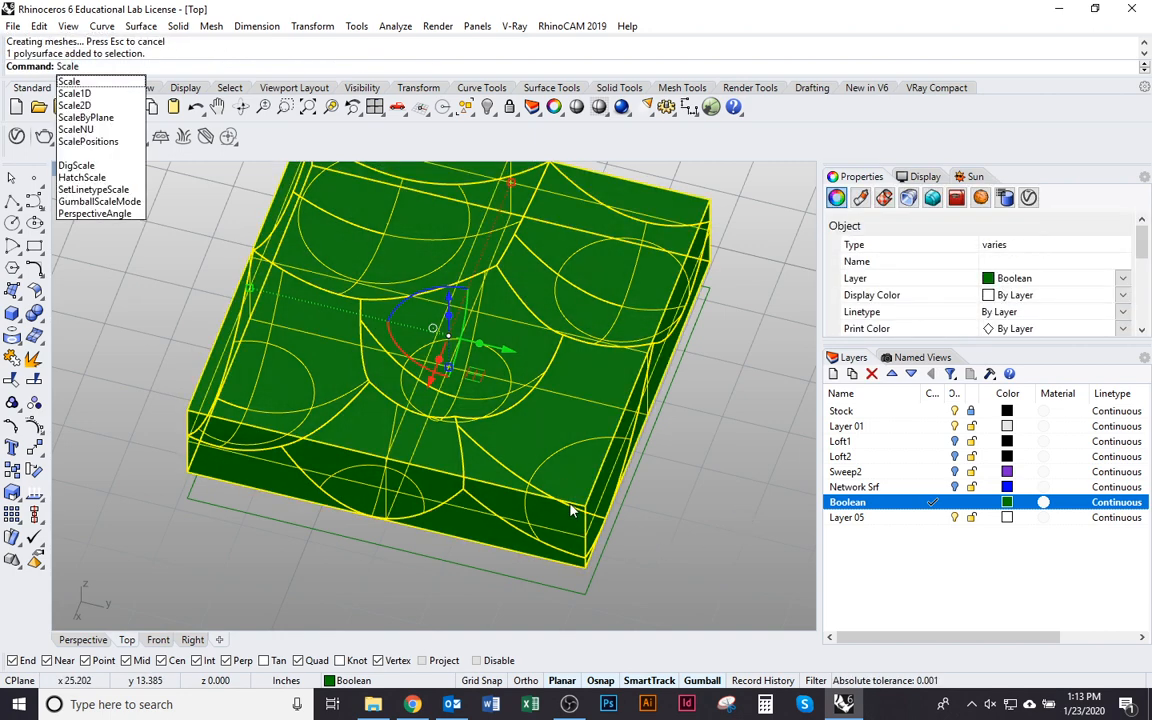
type("1D")
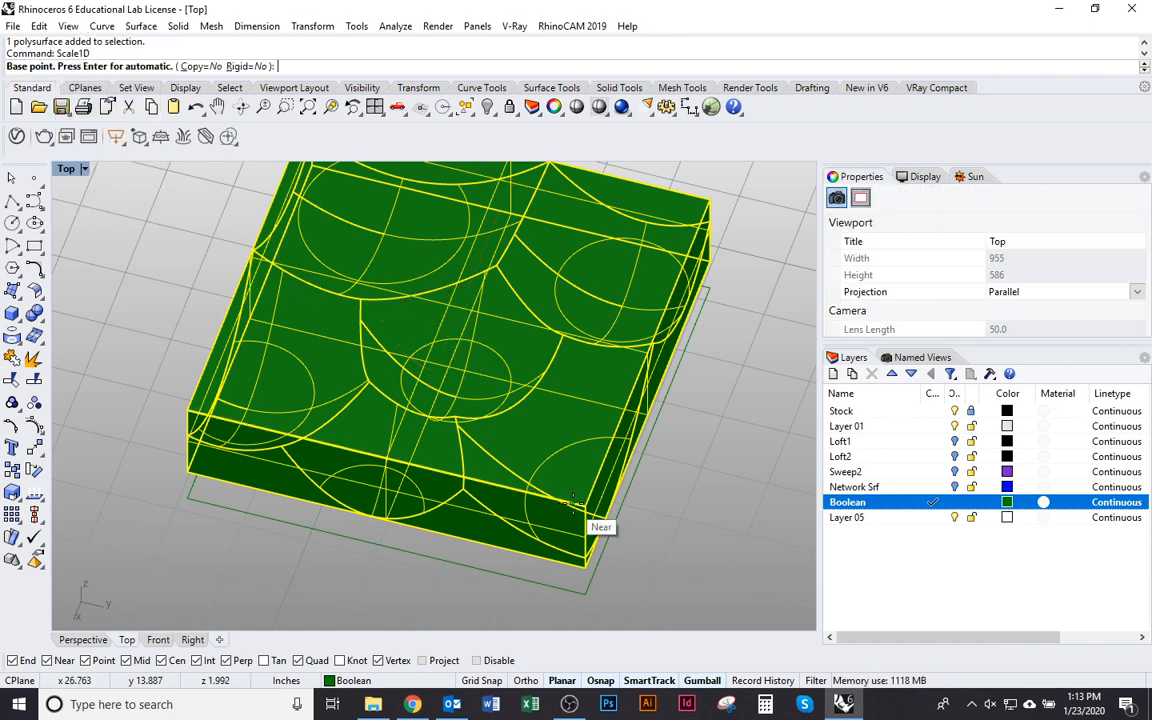
right_click_drag(570, 502, 737, 383, "ctrl+shift")
left_click(737, 383)
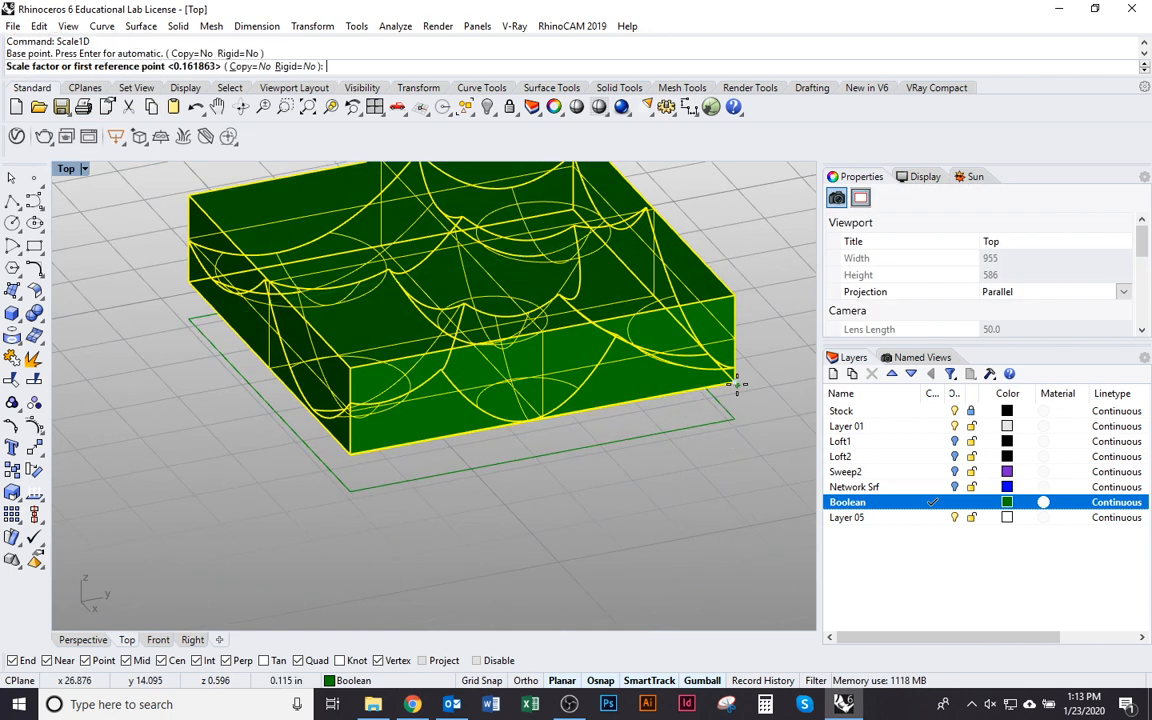
left_click(738, 296)
type("1")
key("Return")
Step: Move the bowl surface and bounding box by the box's lower corner to the matching lower corner of the stock's inner volume
right_click_drag(740, 300, 694, 368, "ctrl+shift")
type("M")
key("Return")
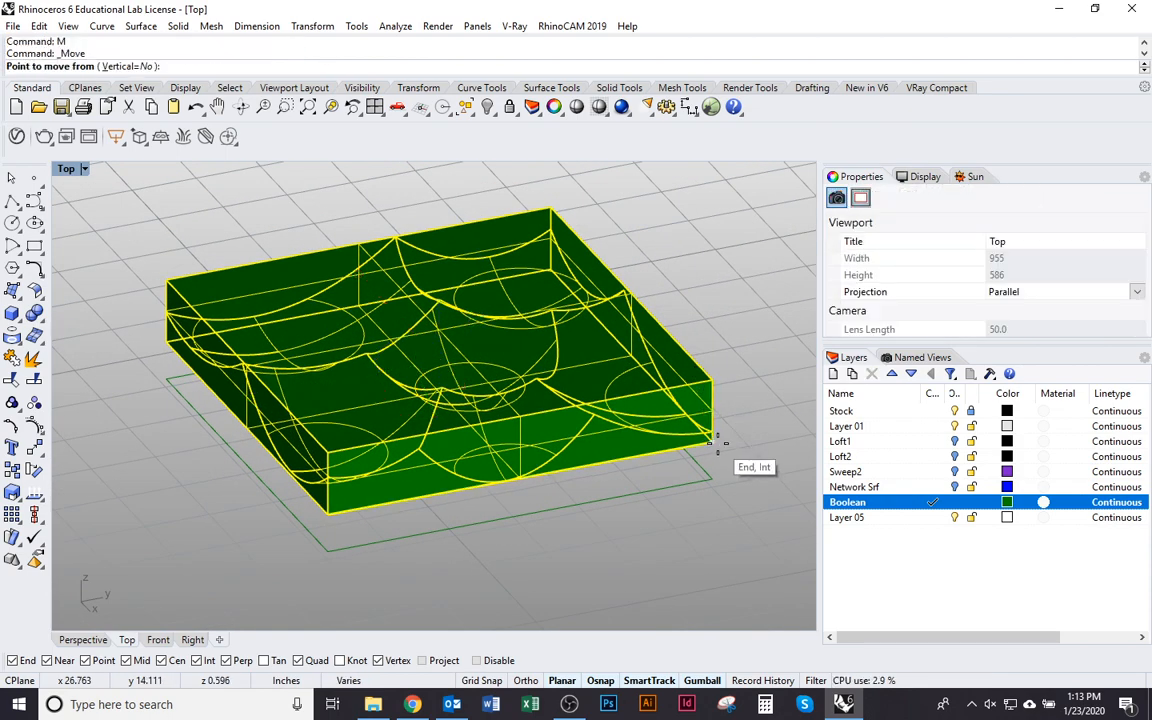
left_click(716, 441)
scroll(680, 375, "down", 6)
scroll(530, 260, "up", 6)
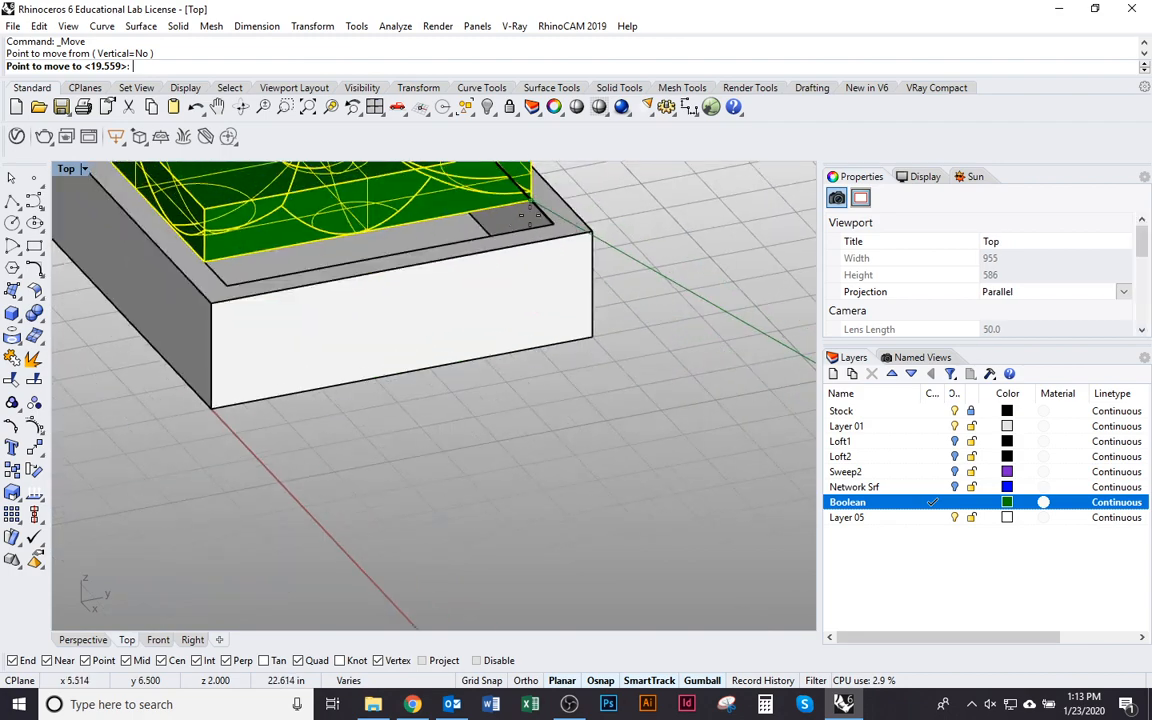
scroll(555, 316, "down", 2)
left_click(555, 316)
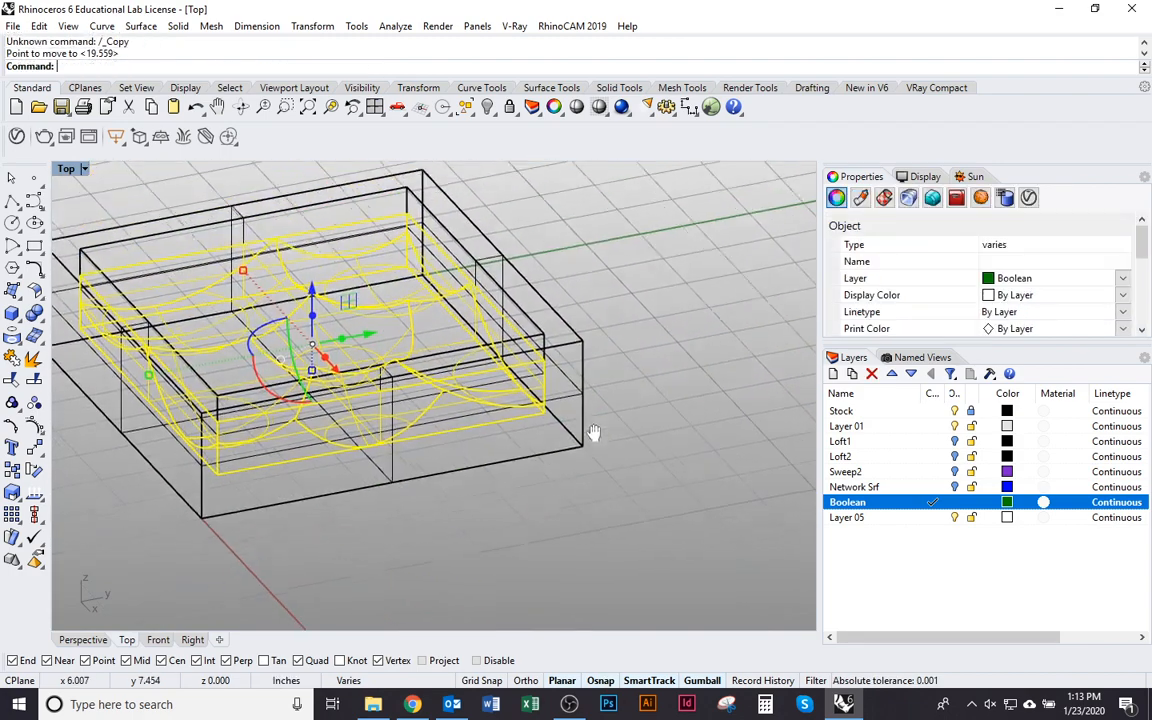
Step: Set the viewport to shaded display and delete the bounding box, leaving the bowl surface inside the stock
key("ctrl+alt+s")
key("Escape")
scroll(530, 360, "up", 3)
right_click_drag(509, 347, 588, 340)
scroll(560, 400, "down", 4)
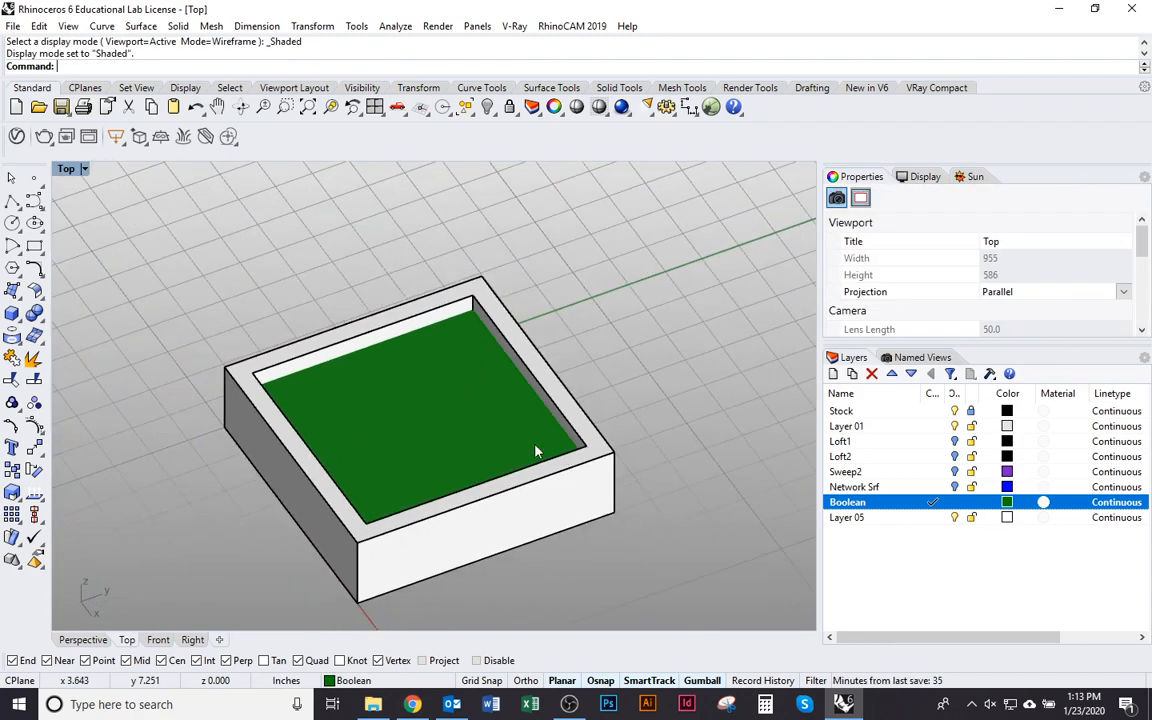
left_click(537, 450)
key("Delete")
Step: Set the viewport to rendered display and inspect the bowl surface inside the stock
scroll(602, 489, "up", 3)
scroll(602, 489, "down", 3)
right_click_drag(602, 489, 553, 545, "ctrl+shift")
key("ctrl+alt+r")
scroll(378, 432, "up", 3)
scroll(378, 432, "up", 1)
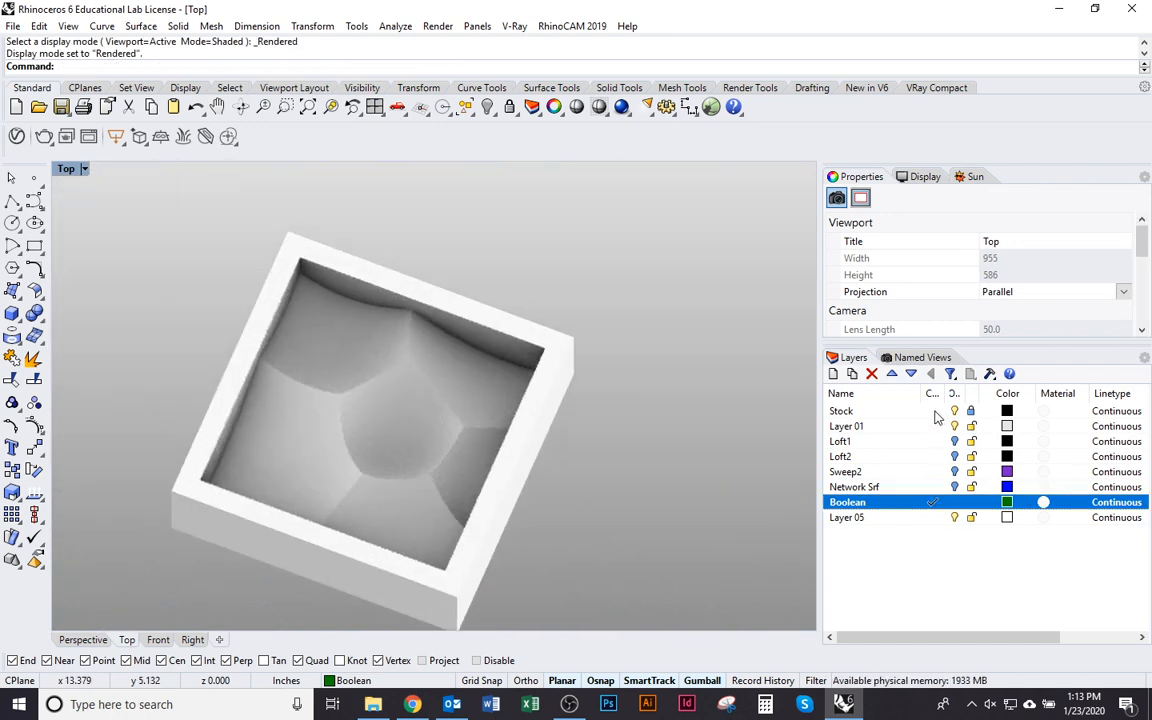
Step: Make Stock the current layer and hide the Boolean layer
double_click(841, 411)
left_click(954, 502)
Step: Compare the Network Srf, Sweep2, Loft2 and Loft1 surfaces in the stock by showing and hiding each layer in turn
left_click(954, 487)
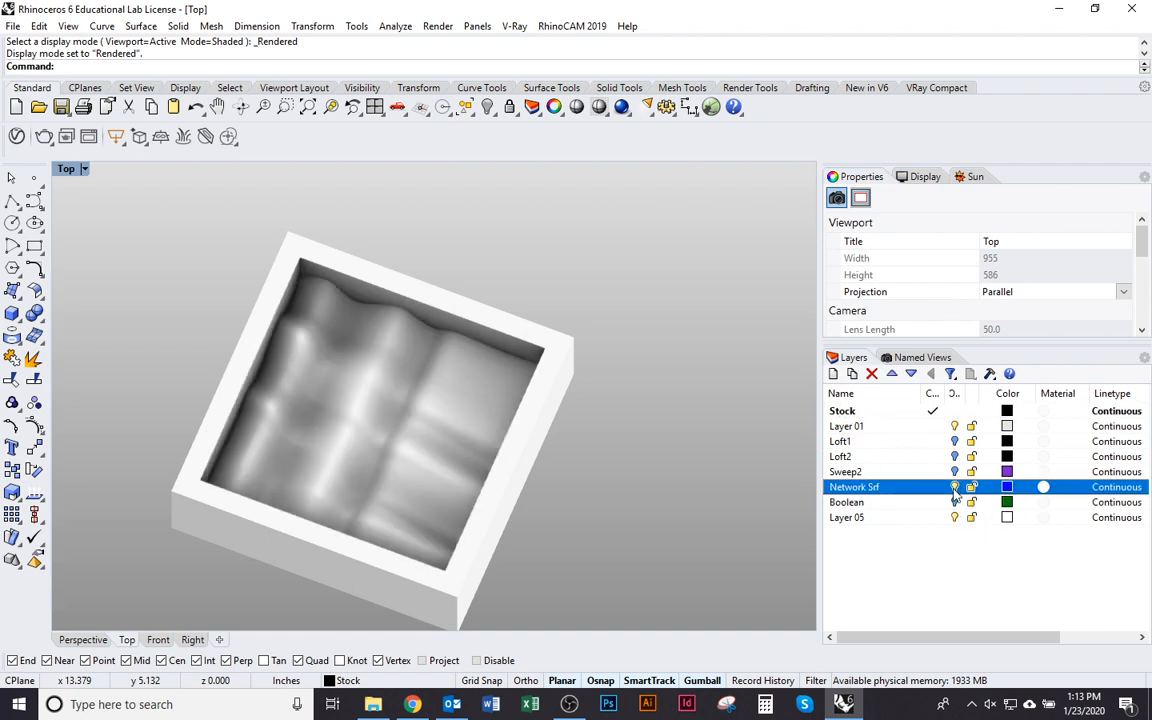
left_click(954, 487)
left_click(954, 471)
left_click(954, 471)
left_click(954, 456)
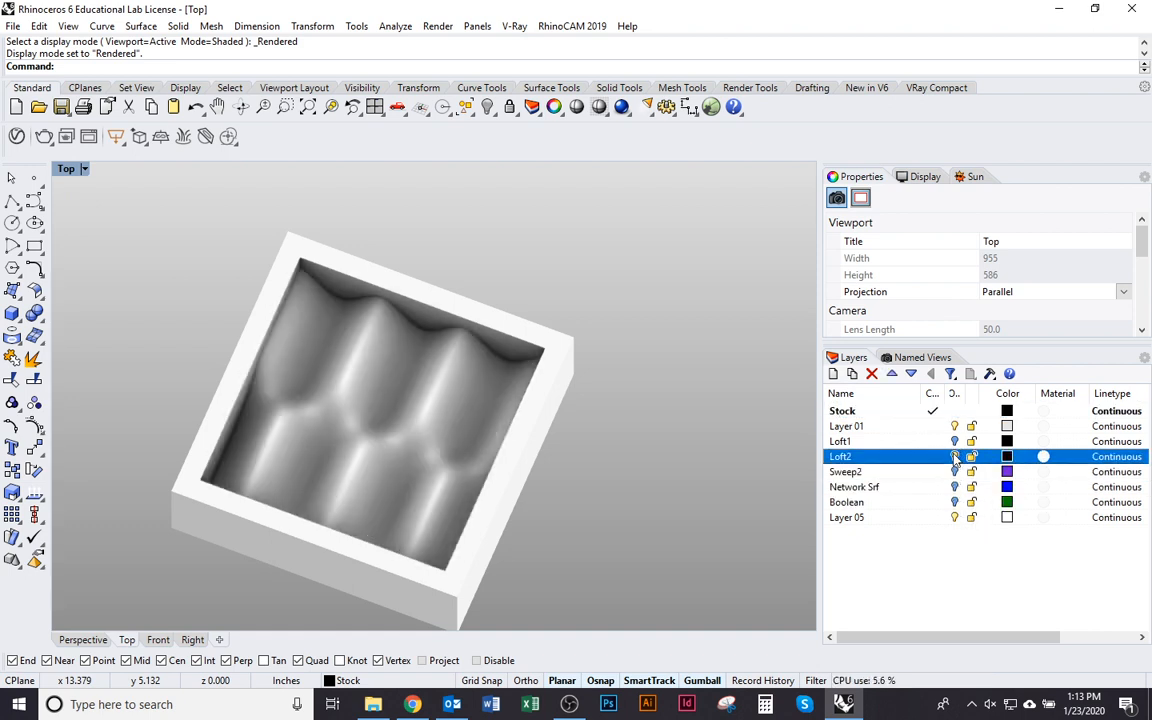
left_click(954, 456)
left_click(954, 441)
left_click(954, 441)
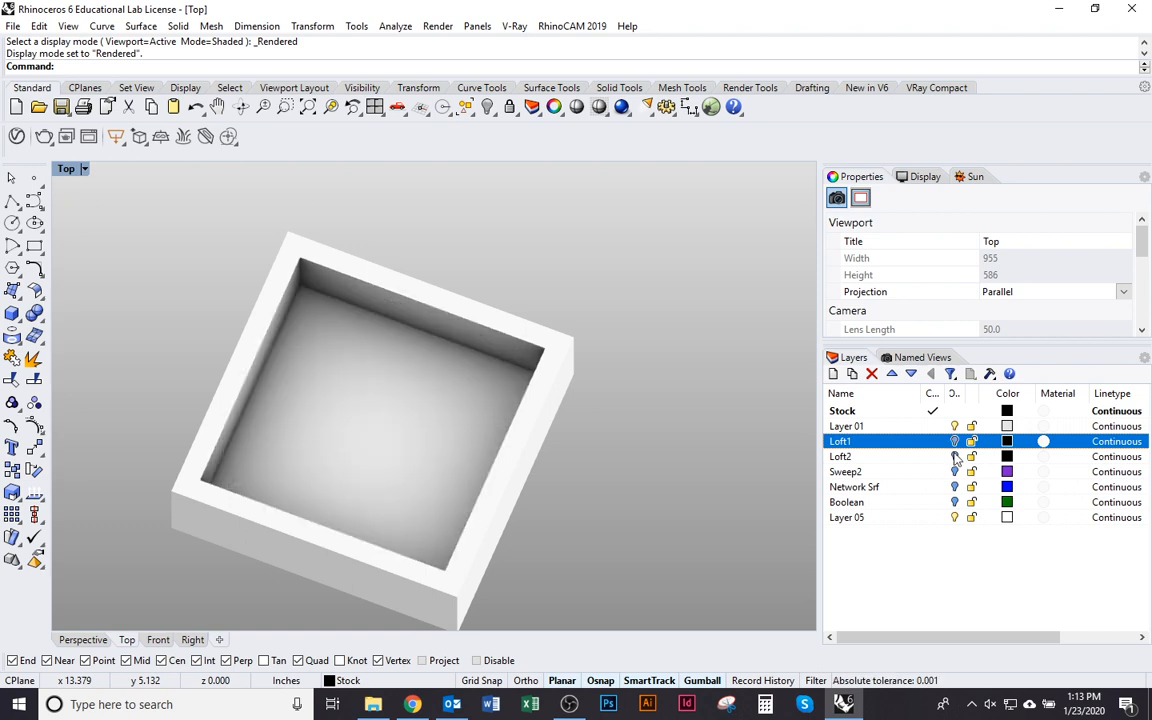
left_click(954, 456)
left_click(954, 456)
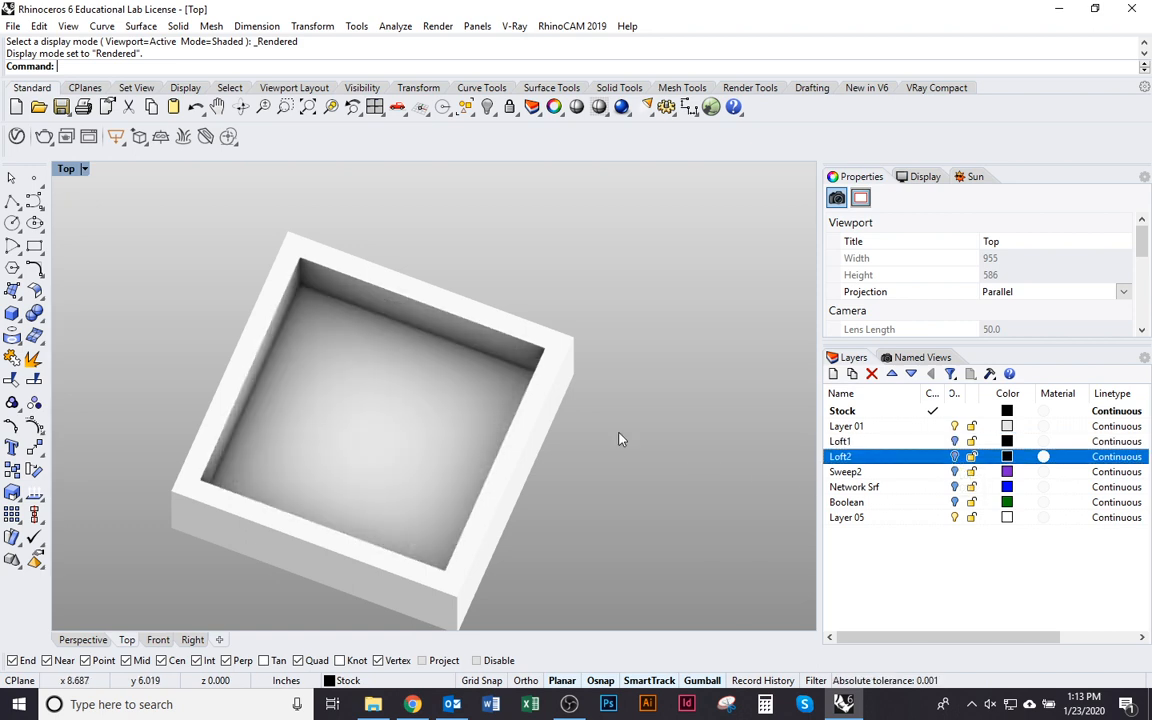
Step: Switch to the CNC Router Workshop document in Chrome and review its surface methods, tooling methods and Day 1 submission requirements
right_click_drag(619, 439, 560, 522, "ctrl+shift")
key("alt+Tab")
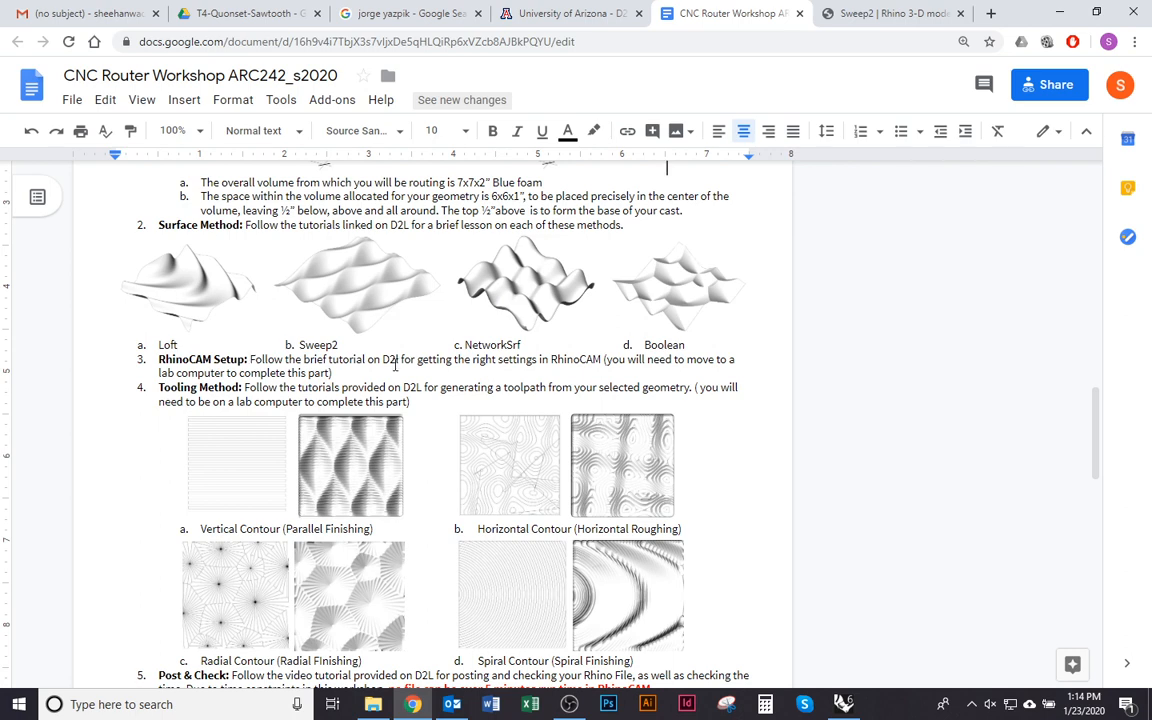
scroll(416, 352, "down", 3)
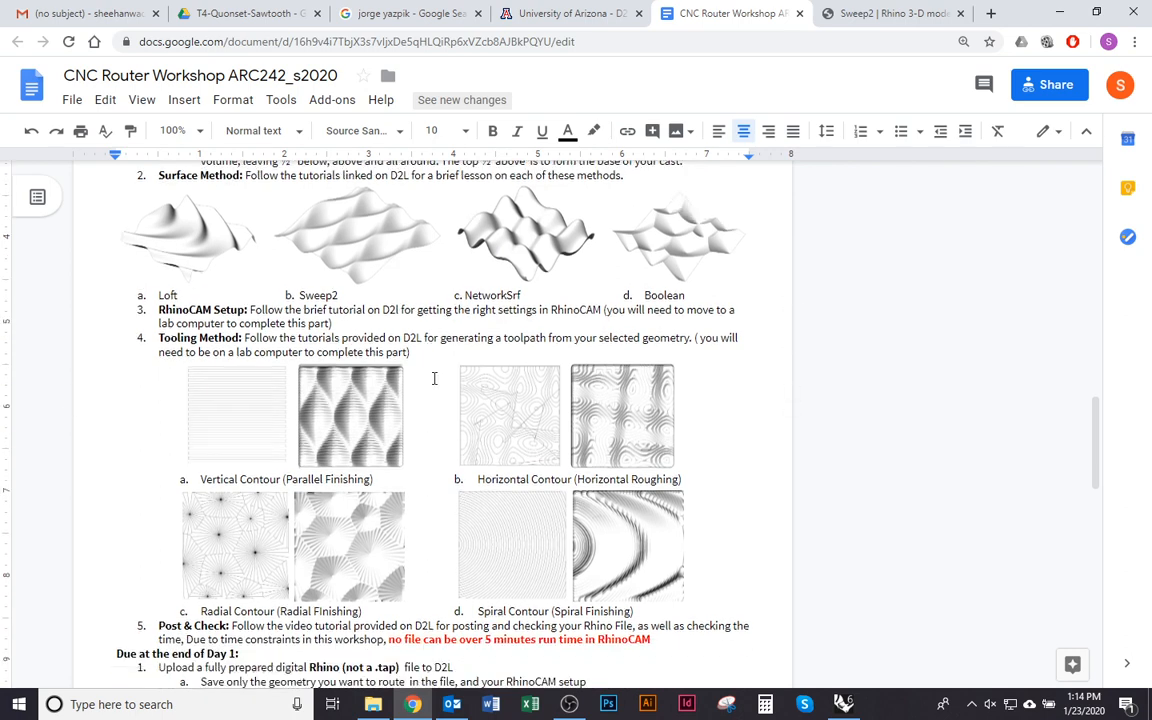
left_click(243, 285)
left_click(478, 295)
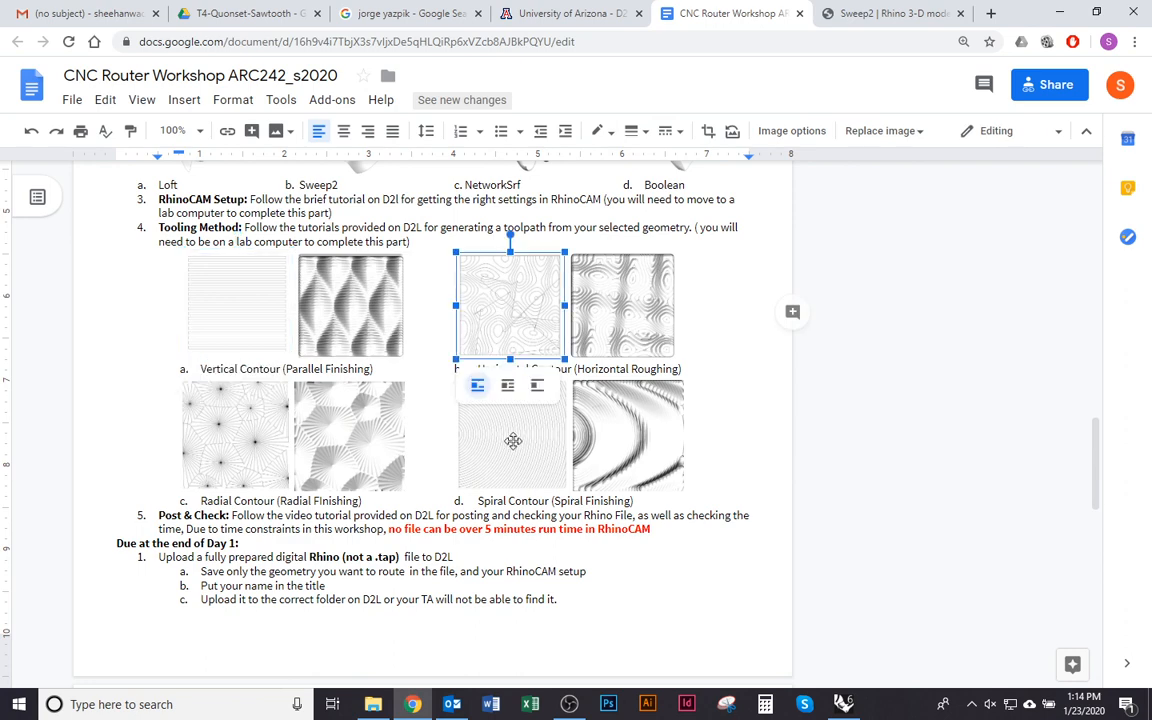
left_click(470, 452)
left_click(222, 449)
left_click(620, 606)
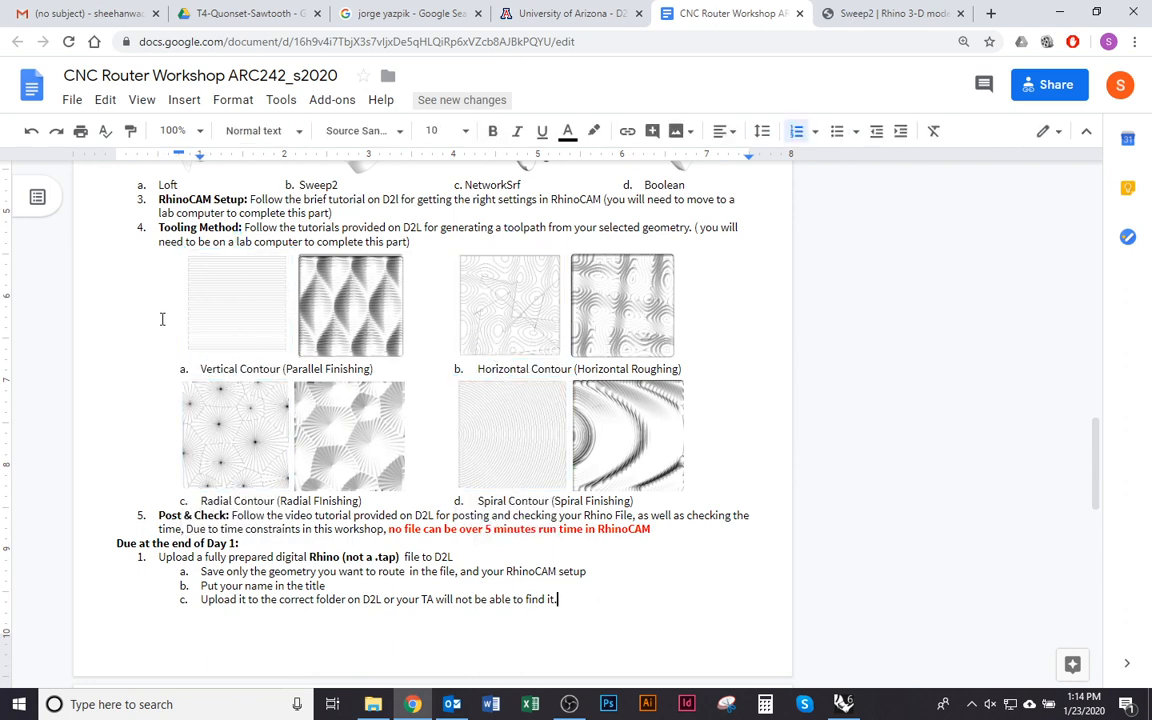
scroll(245, 349, "up", 2)
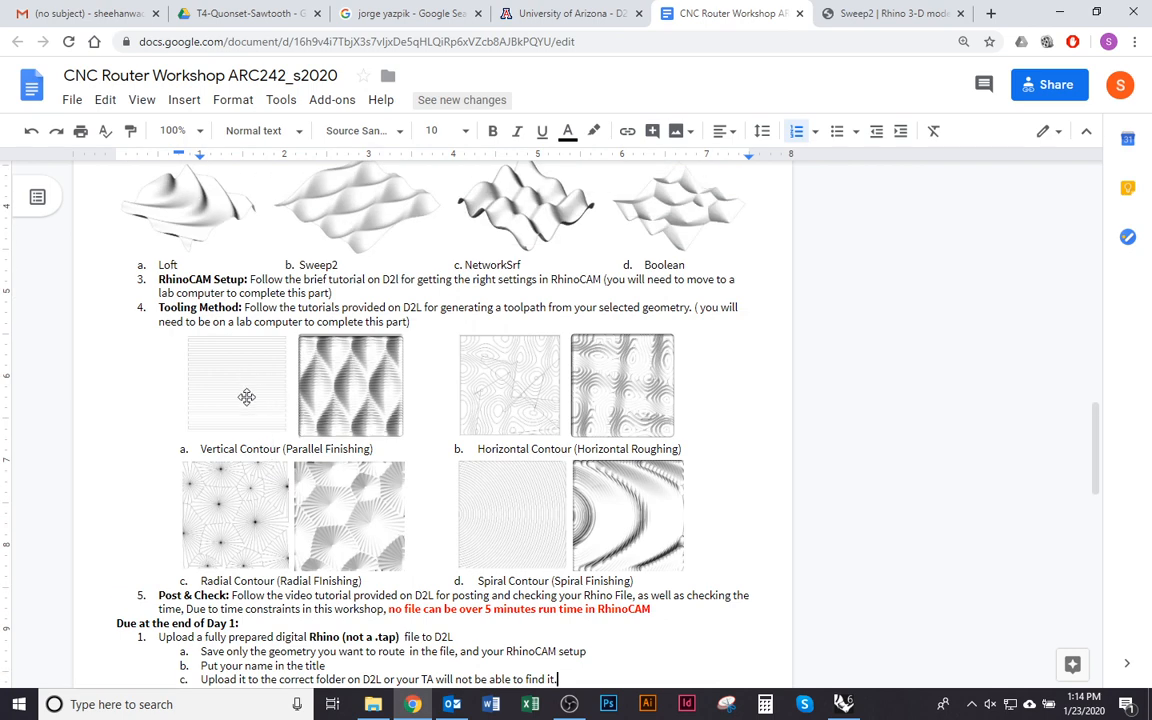
scroll(246, 397, "up", 2)
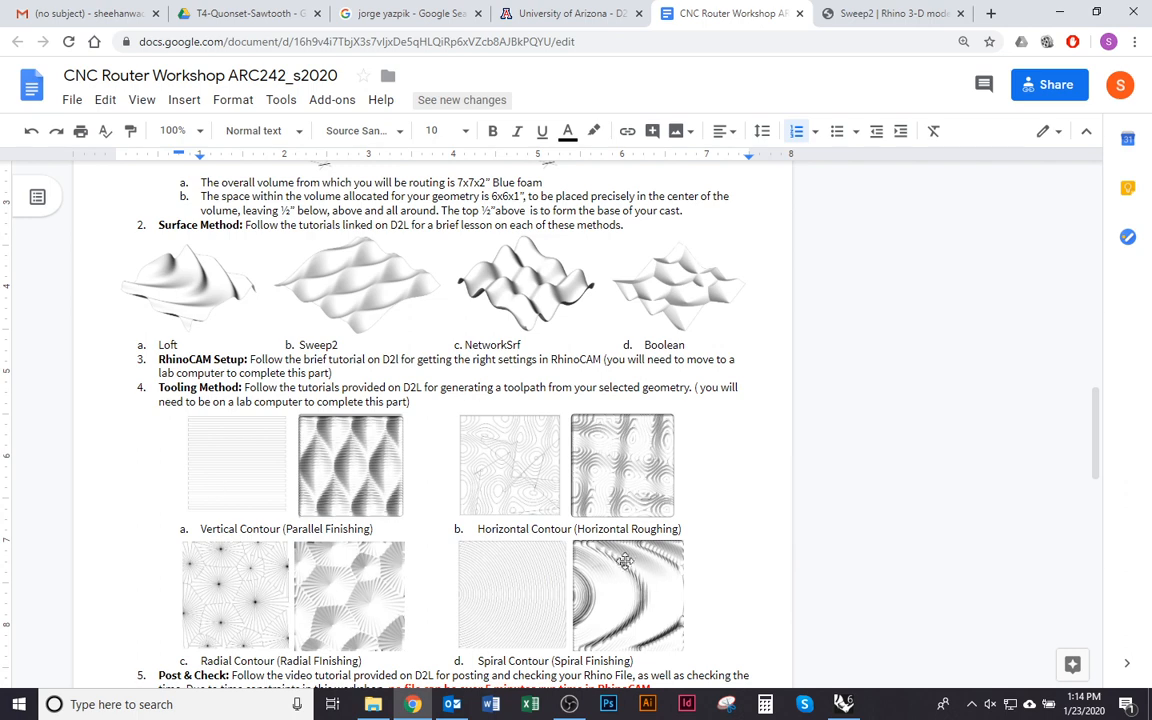
scroll(462, 561, "down", 1)
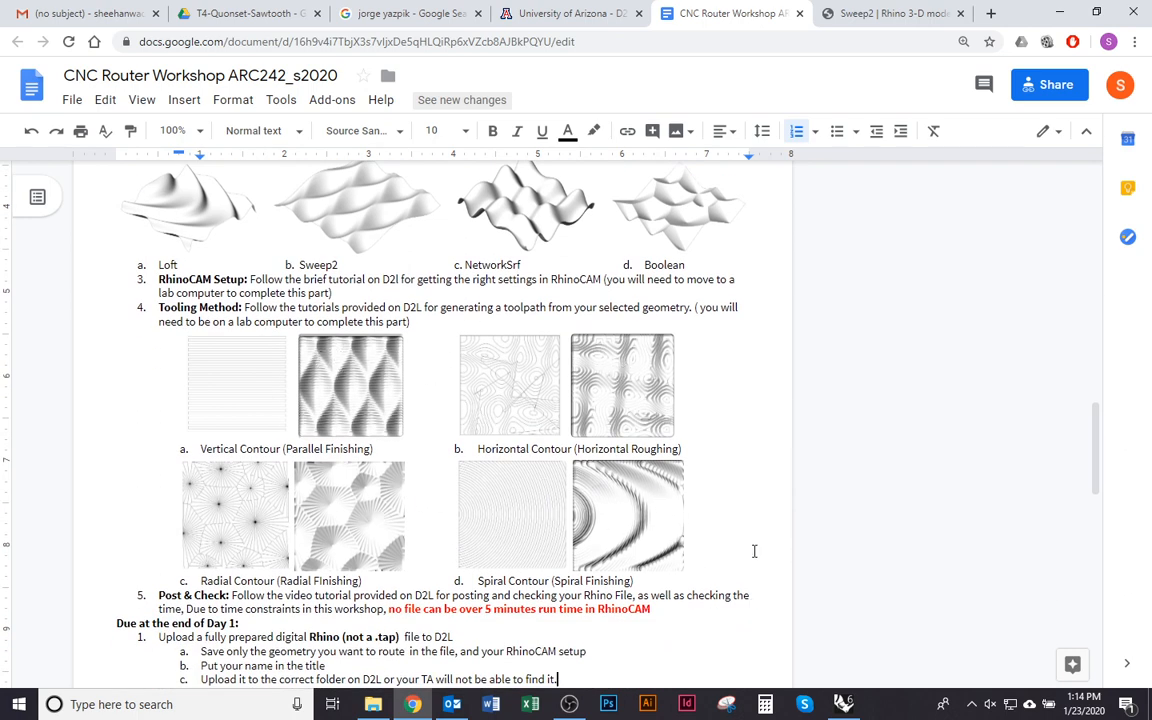
key("alt+Tab")
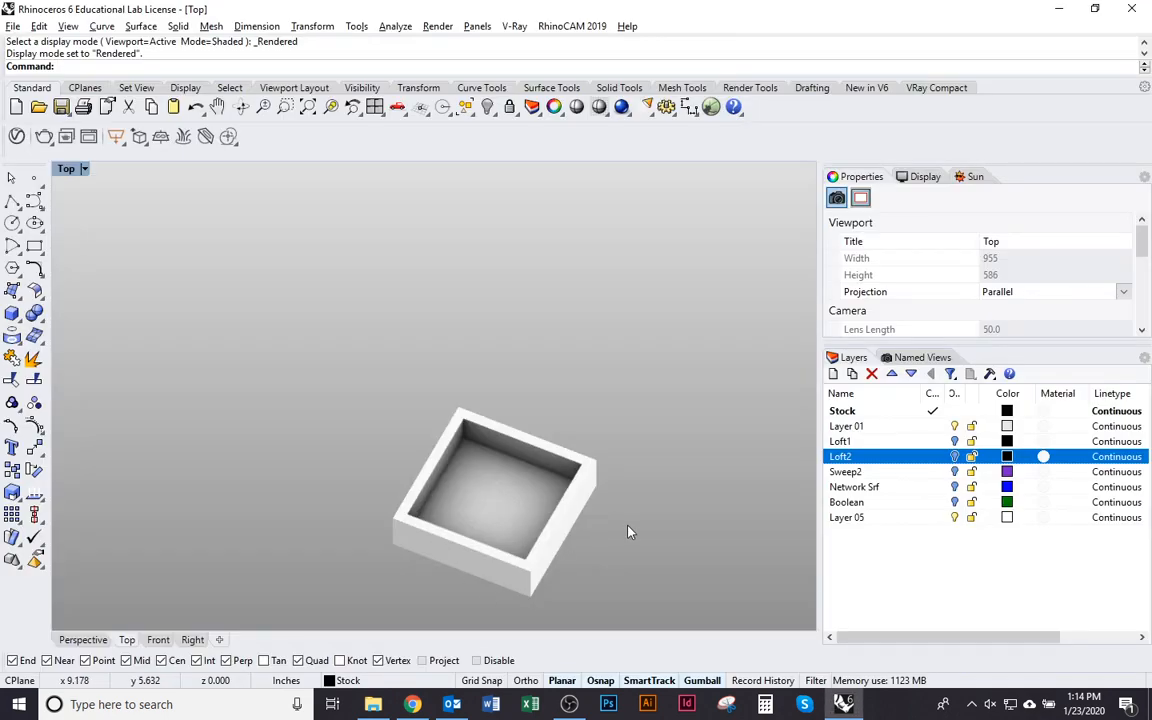
key("alt+Tab")
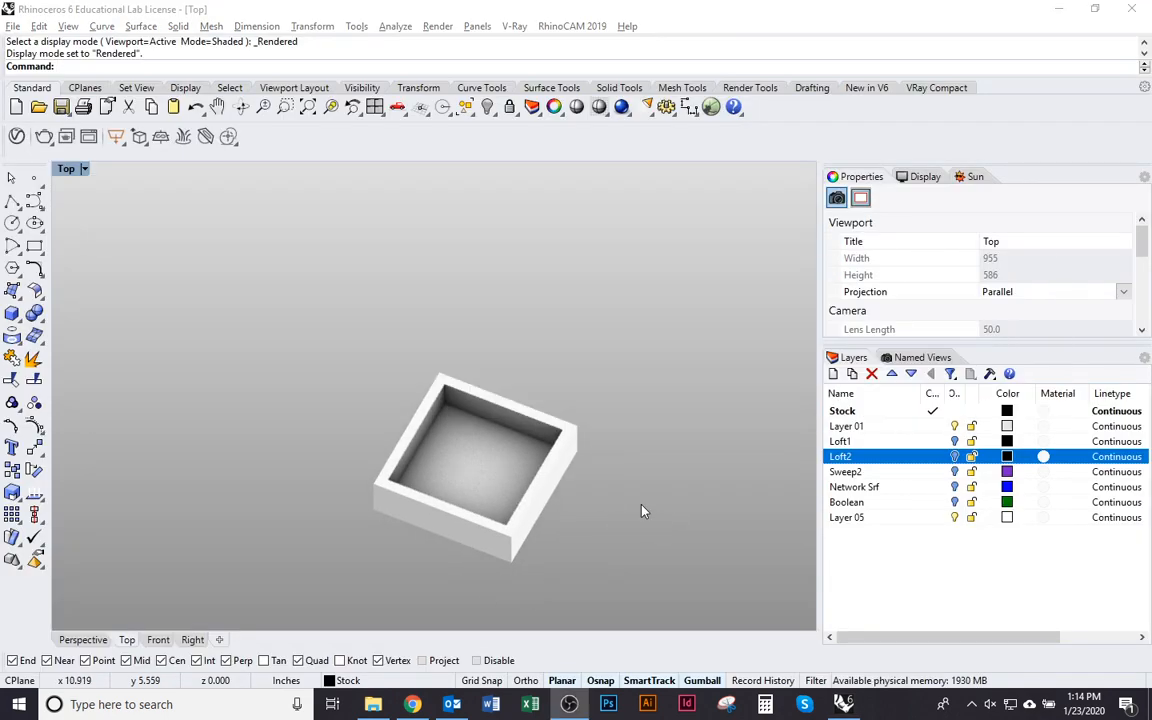
key("alt+Tab")
key("alt+Tab")
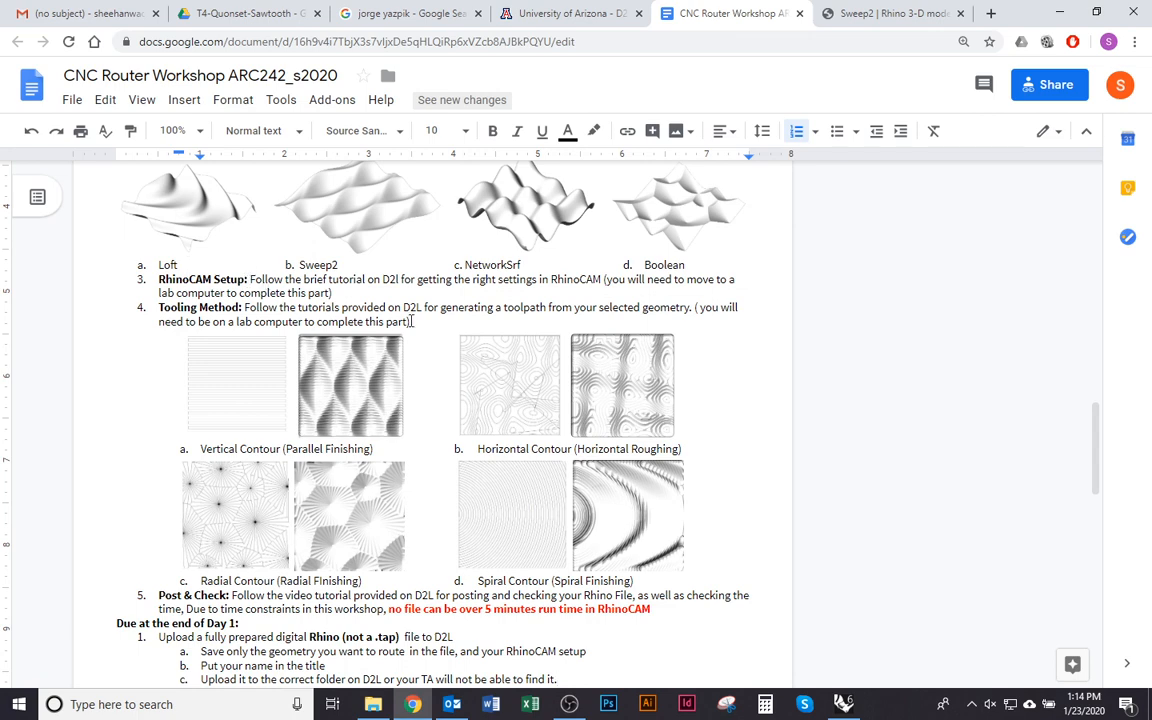
key("alt+Tab")
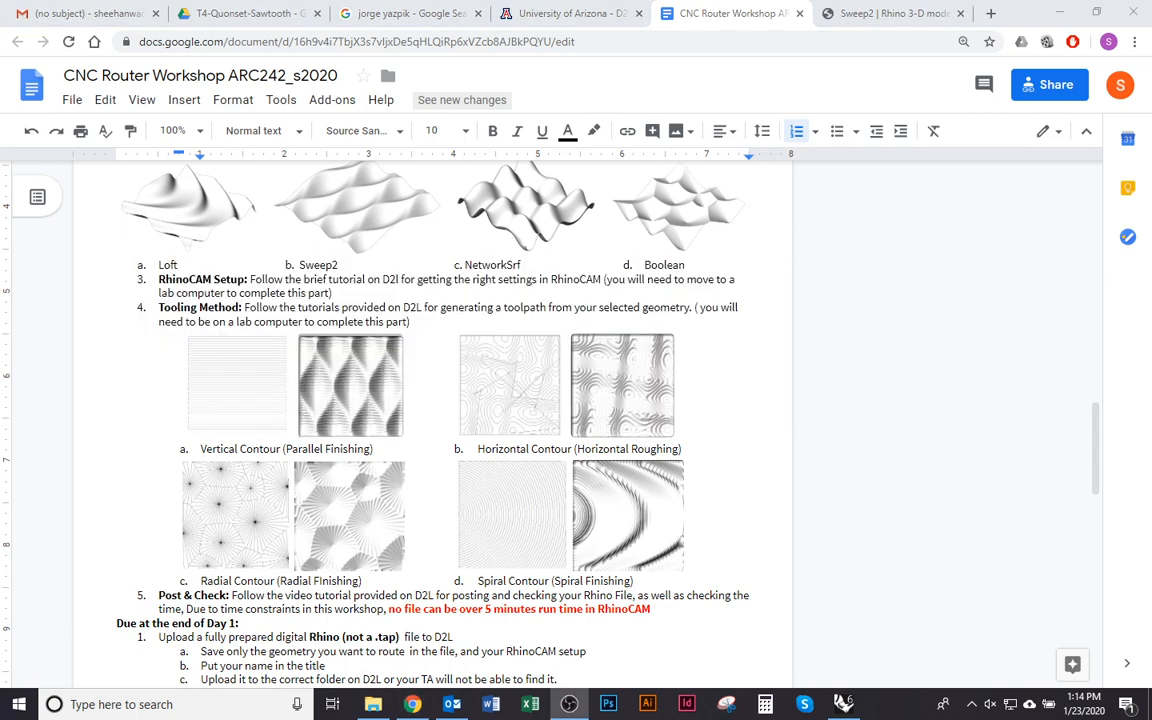